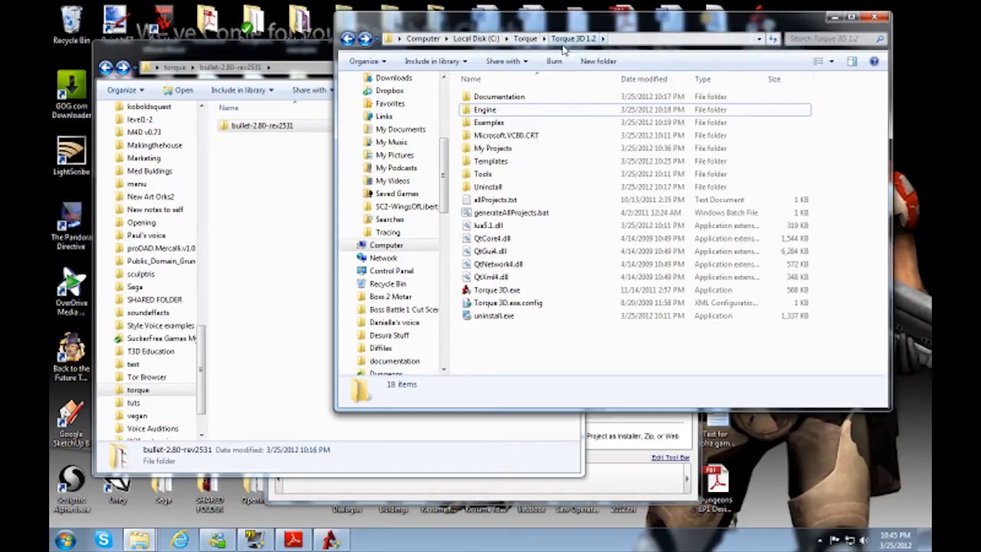
Step: Open the Engine\lib folder of Torque 3D 1.2 and the inner bullet-2.80-rev2531 folder of the Bullet download
left_click(488, 112)
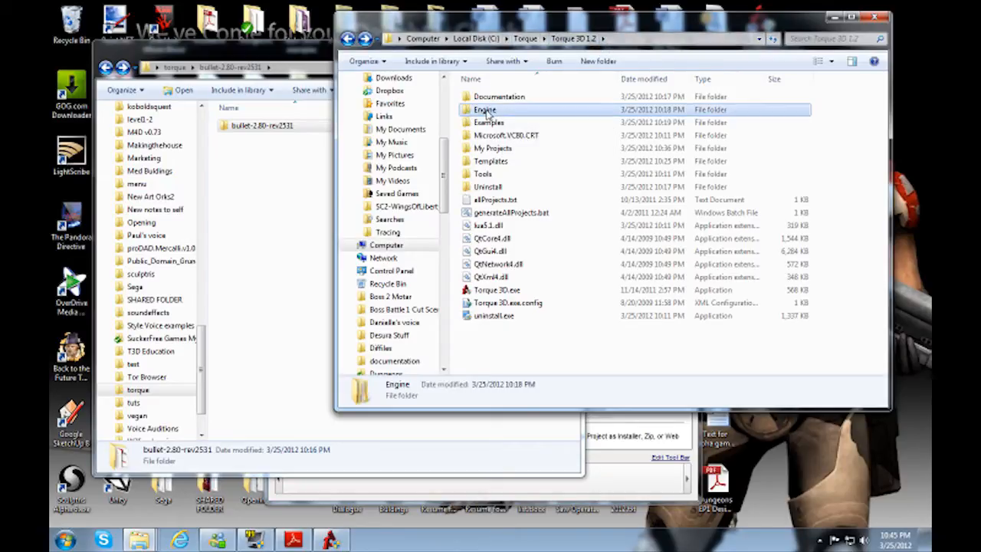
double_click(488, 113)
double_click(478, 111)
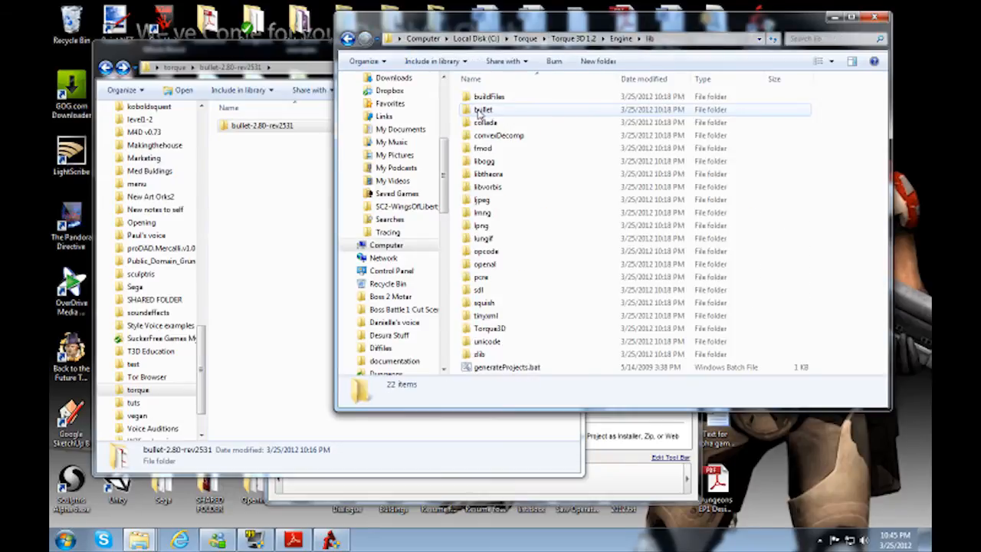
left_click(485, 110)
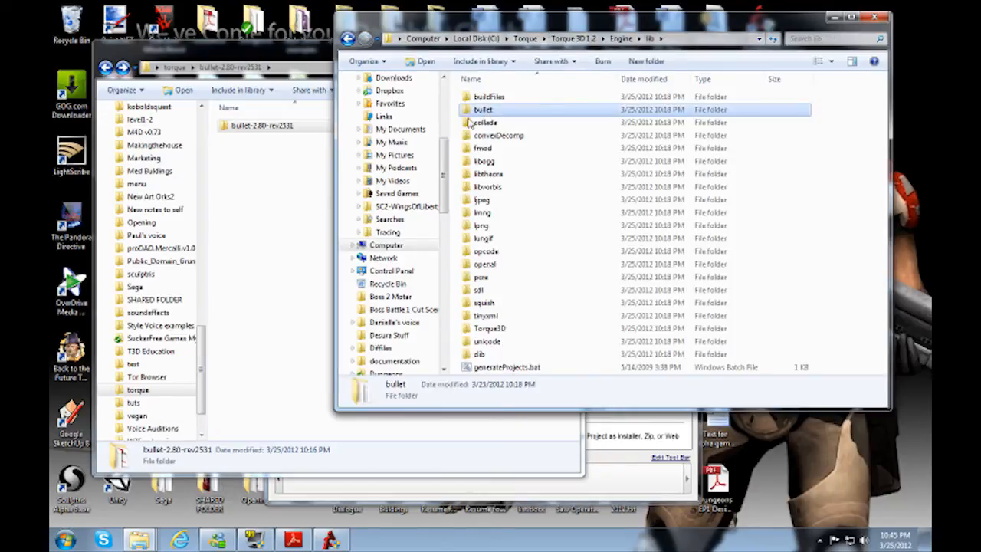
left_click(269, 128)
double_click(272, 129)
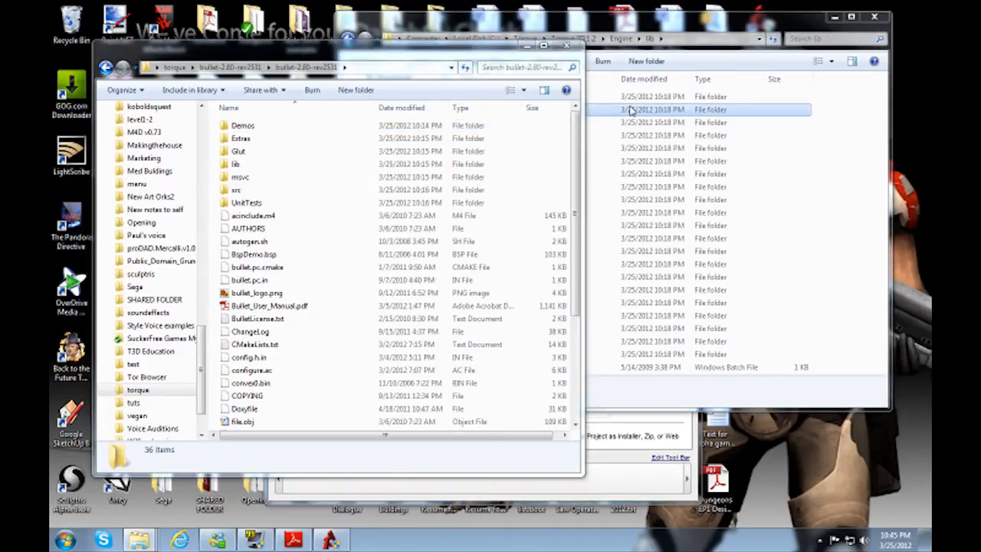
Step: Rename the bullet folder in Engine\lib to bullet.old
left_click(494, 112)
key("F2")
type(".old")
key("Return")
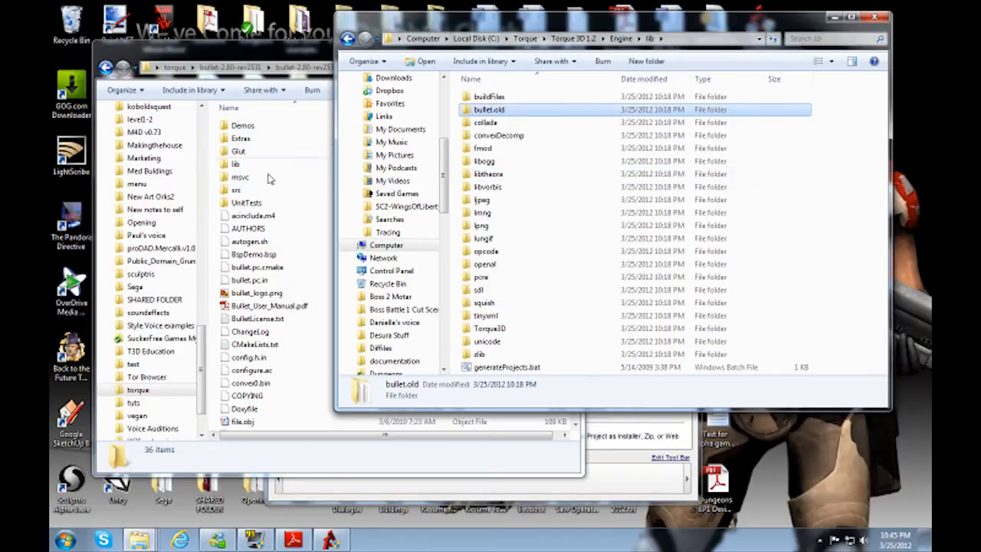
Step: Examine the contents of the bullet.old folder and of the Extras folder in the Bullet download
double_click(479, 111)
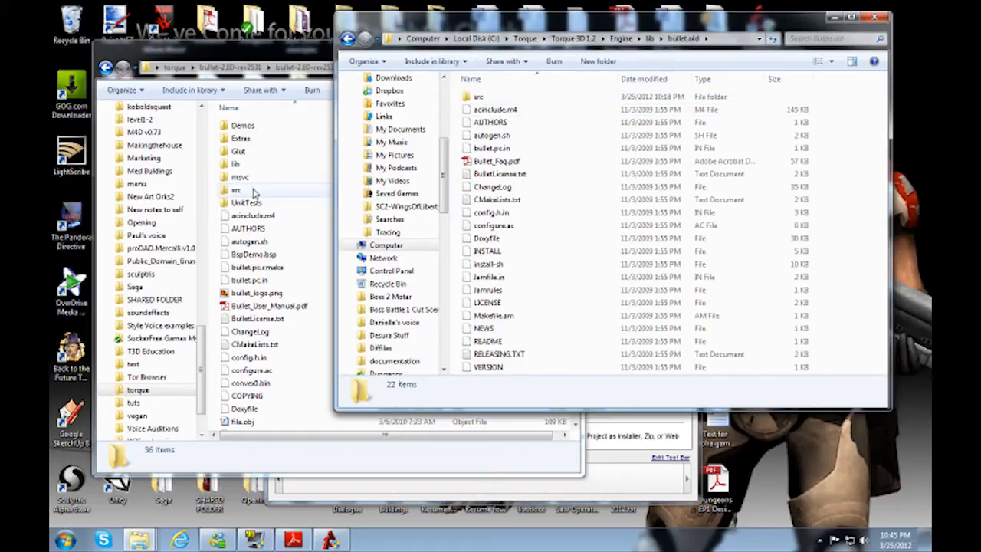
left_click(347, 38)
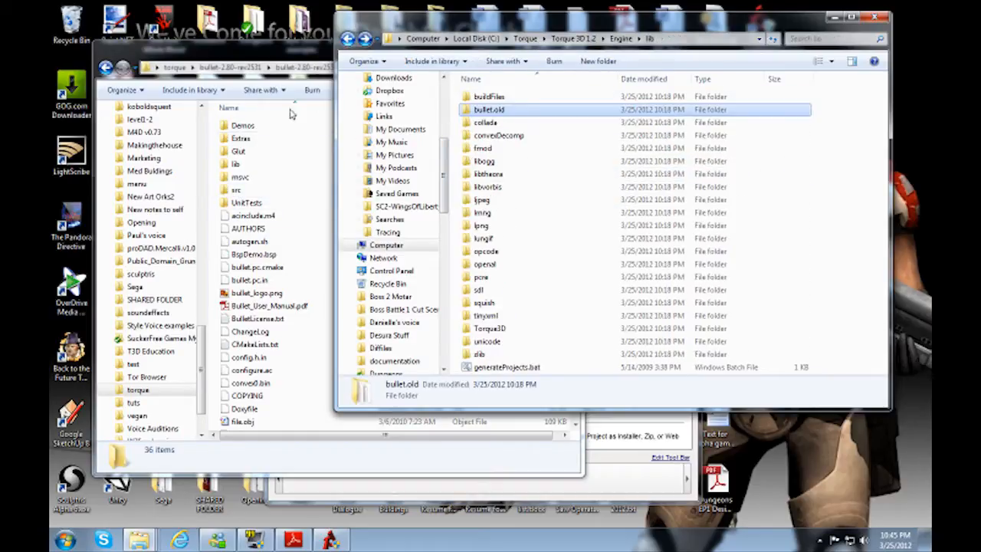
double_click(240, 138)
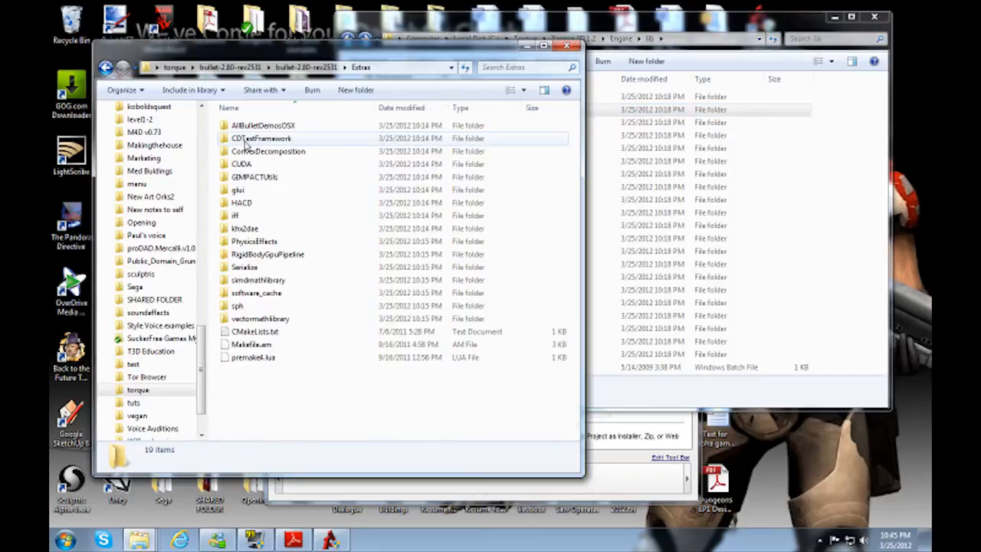
key("BackSpace")
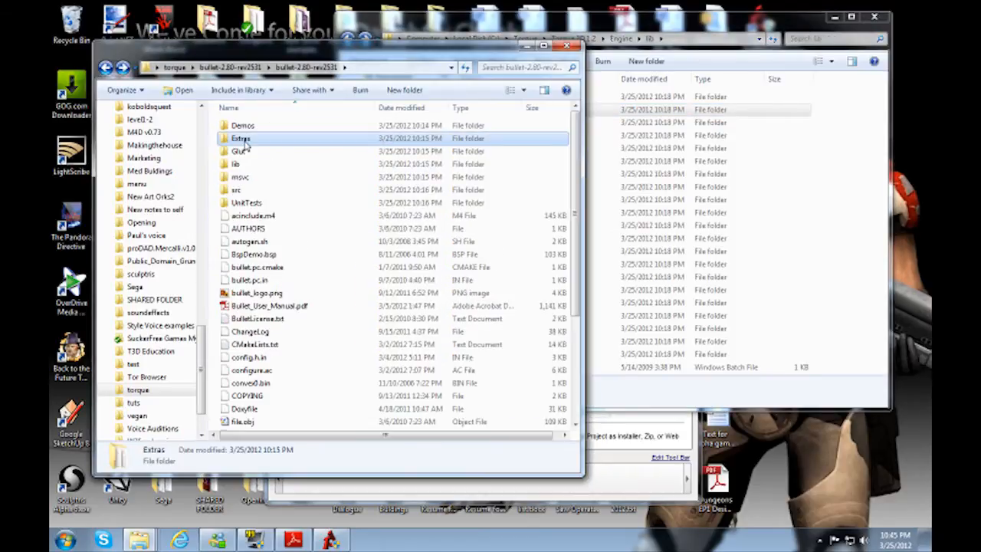
Step: Select and copy everything in the Bullet download except the Demos, Extras, Glut, lib, msvc and UnitTests folders
key("ctrl+a")
left_click(245, 203, "ctrl")
left_click(238, 178, "ctrl")
left_click(236, 165, "ctrl")
left_click(238, 151, "ctrl")
left_click(240, 138, "ctrl")
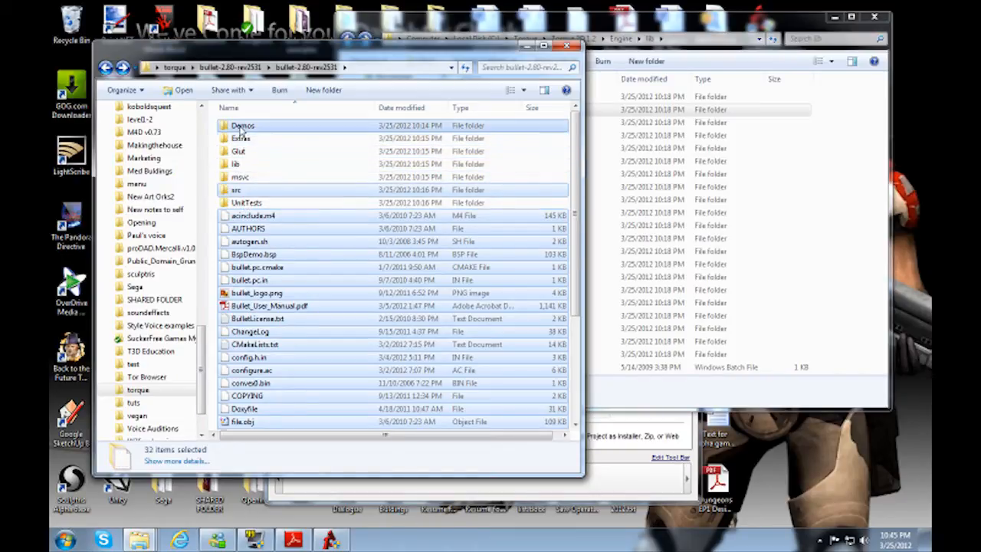
left_click(242, 125, "ctrl")
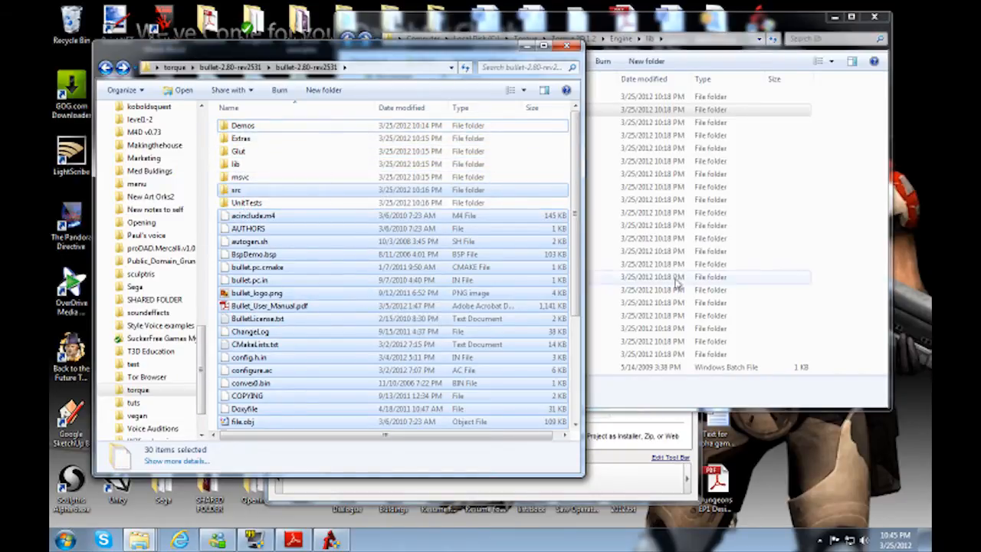
Step: Create a folder named bullet in Engine\lib and paste the copied Bullet files into it
left_click(820, 254)
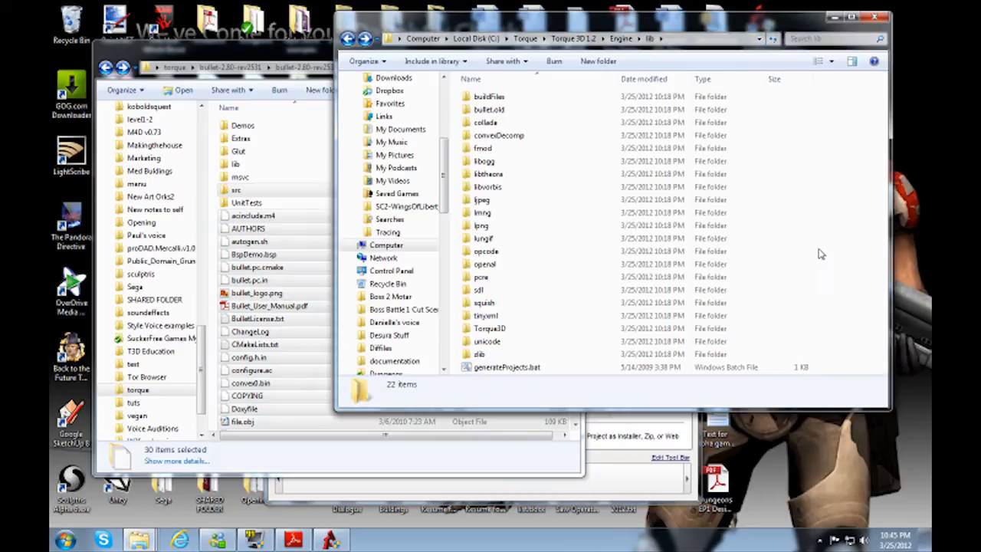
left_click(598, 60)
type("bullet")
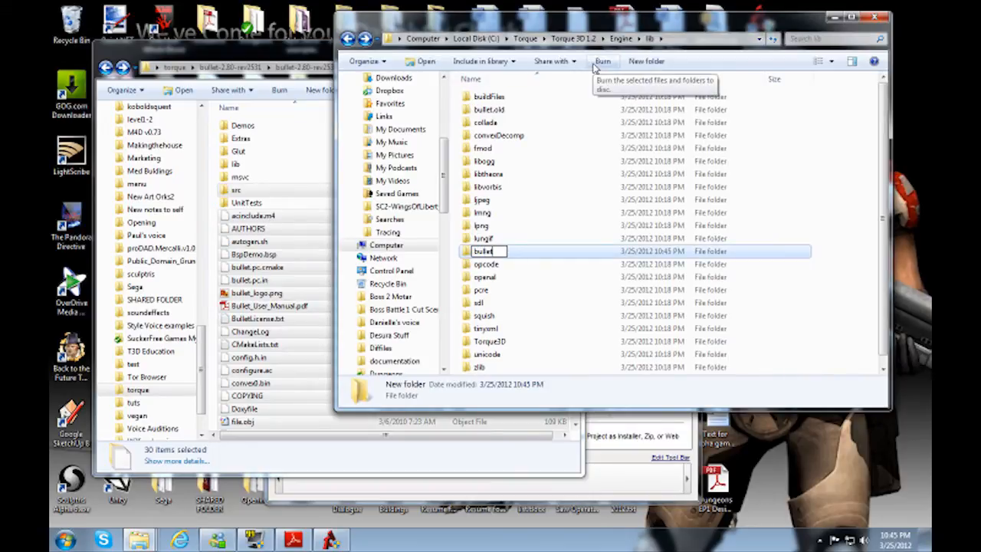
key("Return")
key("Return")
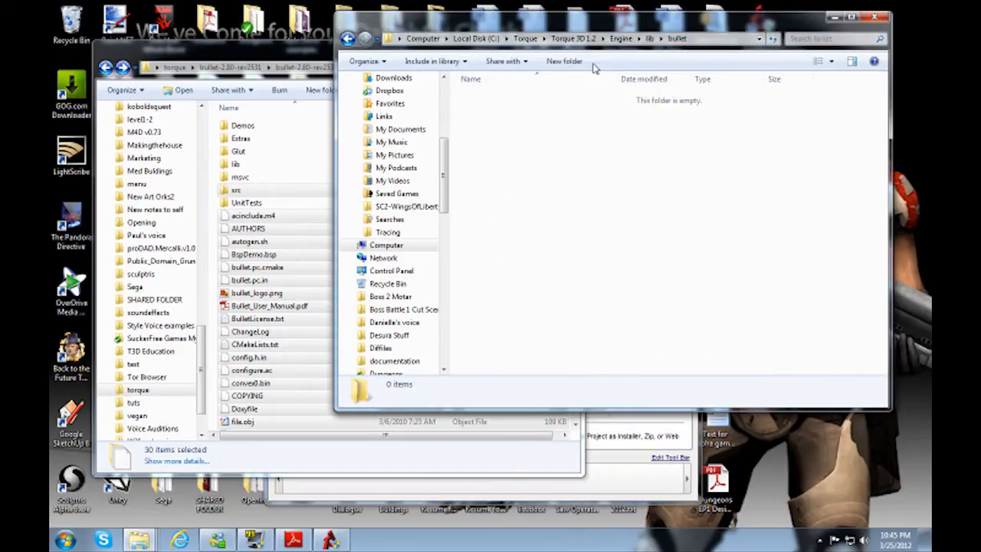
key("ctrl+v")
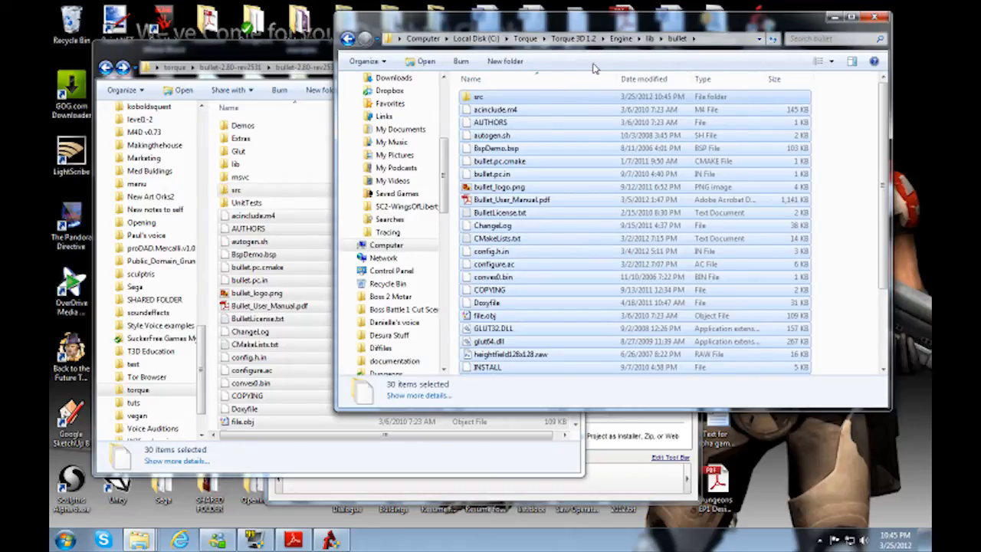
left_click(493, 99)
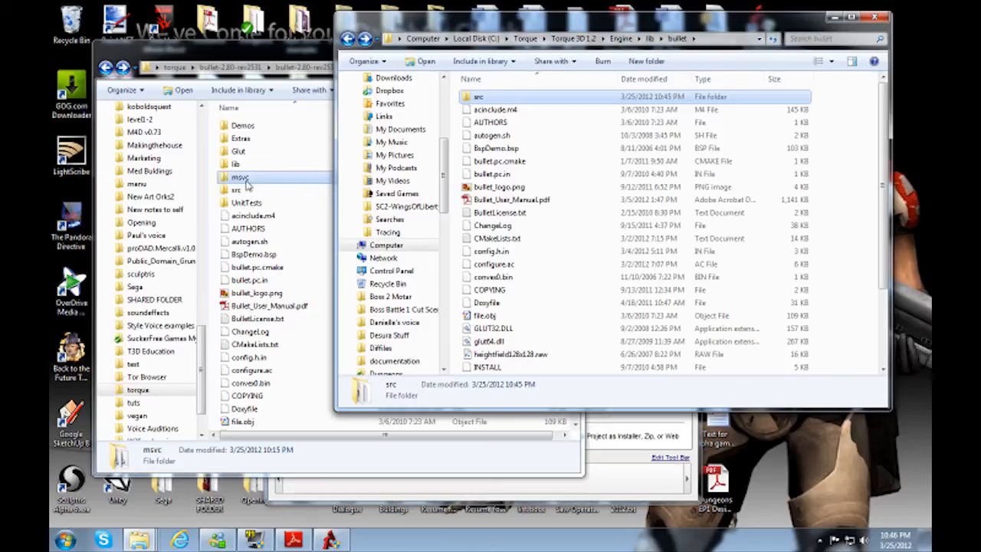
Step: Open the msvc\vs2010 folder of the Bullet download
left_click(247, 180)
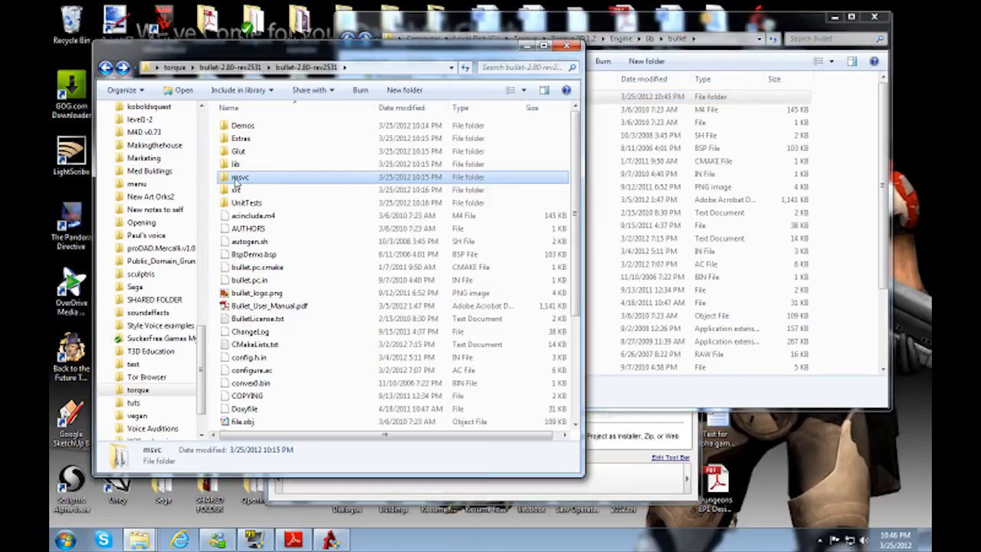
double_click(246, 179)
left_click(253, 204)
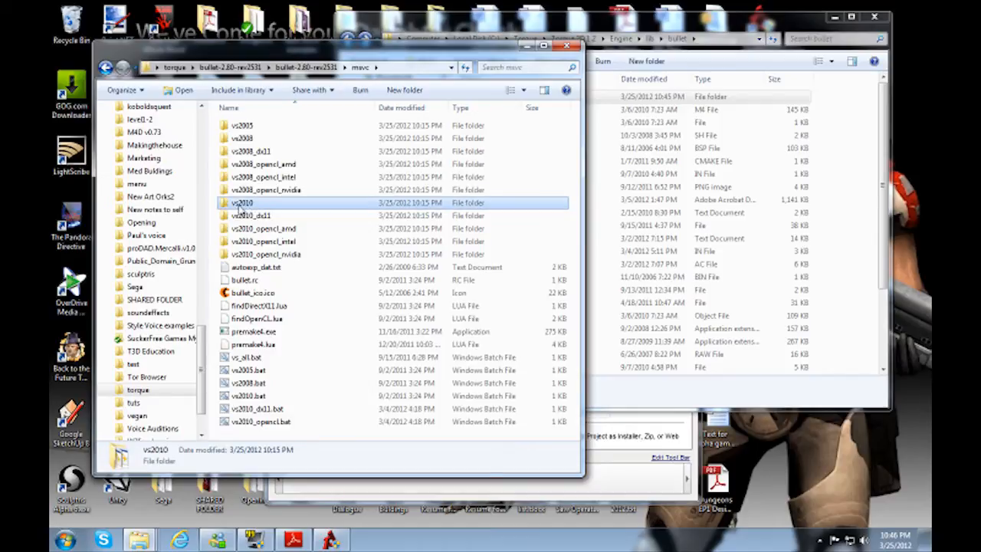
double_click(260, 207)
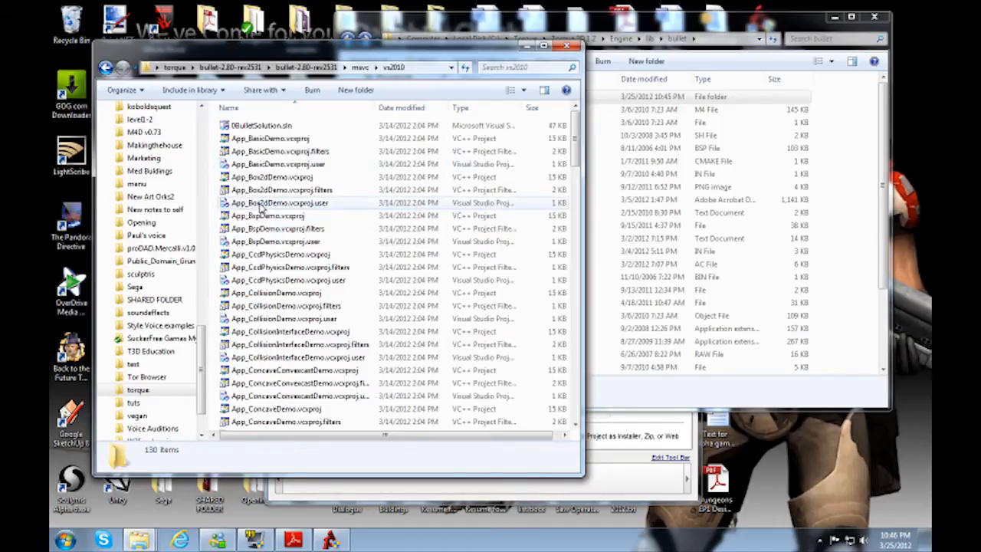
Step: Select the .vcxproj and .vcxproj.filters files of BulletCollision, BulletDynamics, BulletSoftBody and LinearMath in the vs2010 folder
scroll(237, 156, "down", 18)
scroll(258, 157, "down", 20)
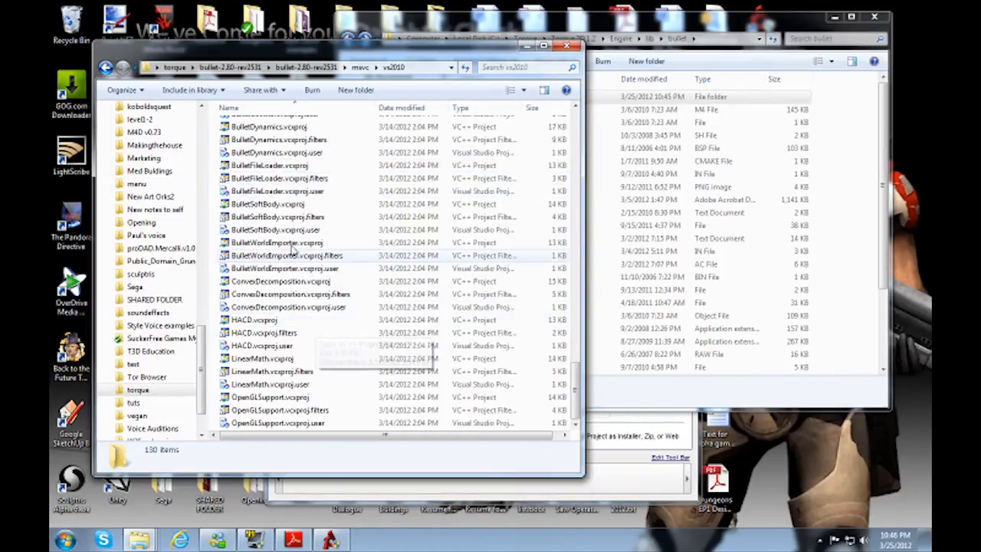
scroll(287, 188, "up", 2)
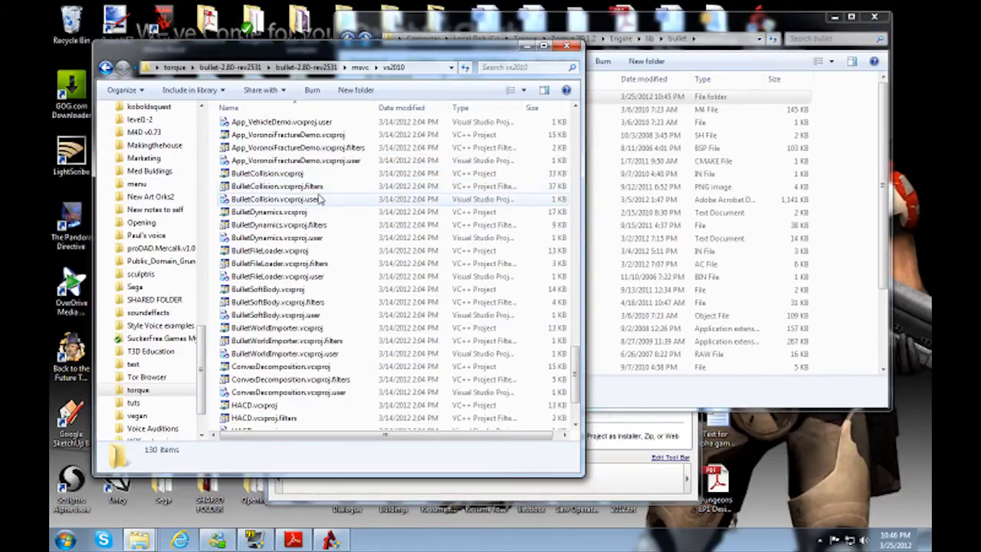
left_click(289, 177)
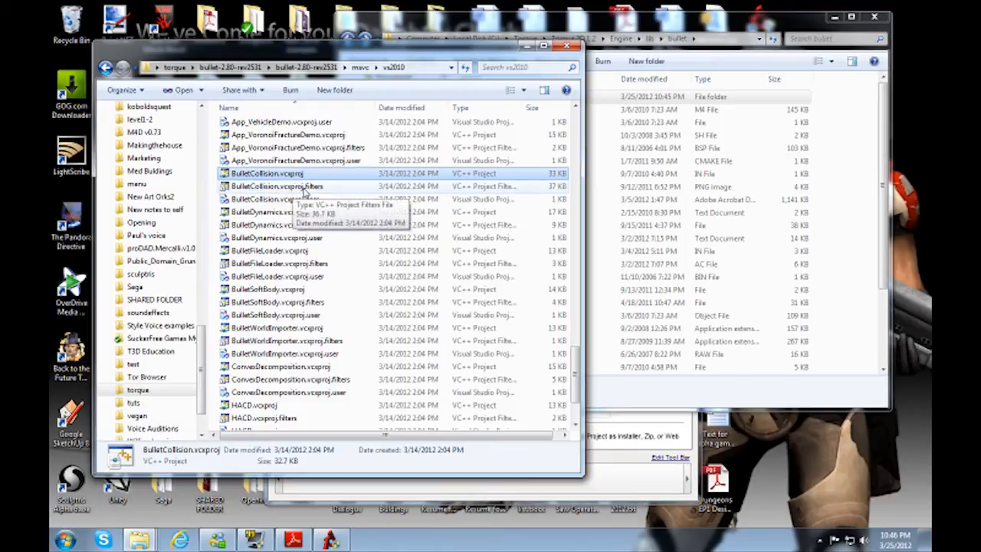
left_click(305, 187, "ctrl")
left_click(278, 213, "ctrl")
left_click(281, 226, "ctrl")
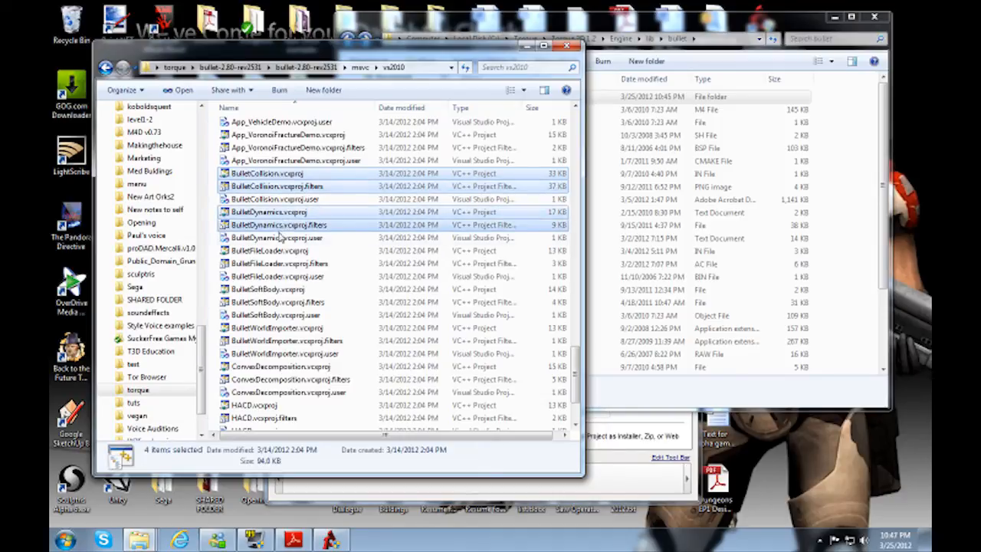
left_click(270, 291, "ctrl")
left_click(277, 303, "ctrl")
scroll(284, 398, "down", 2)
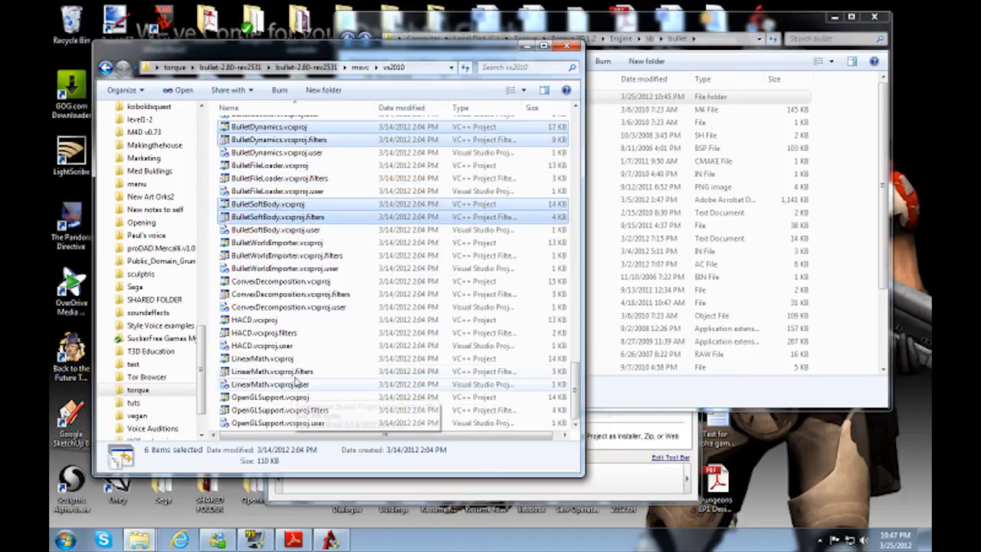
left_click(279, 360, "ctrl")
left_click(272, 373, "ctrl")
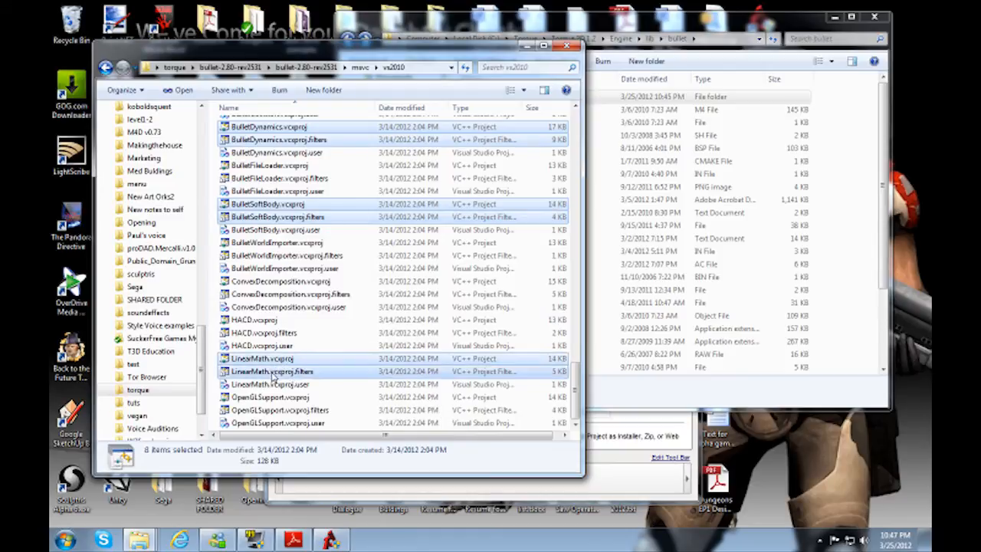
scroll(345, 341, "up", 2)
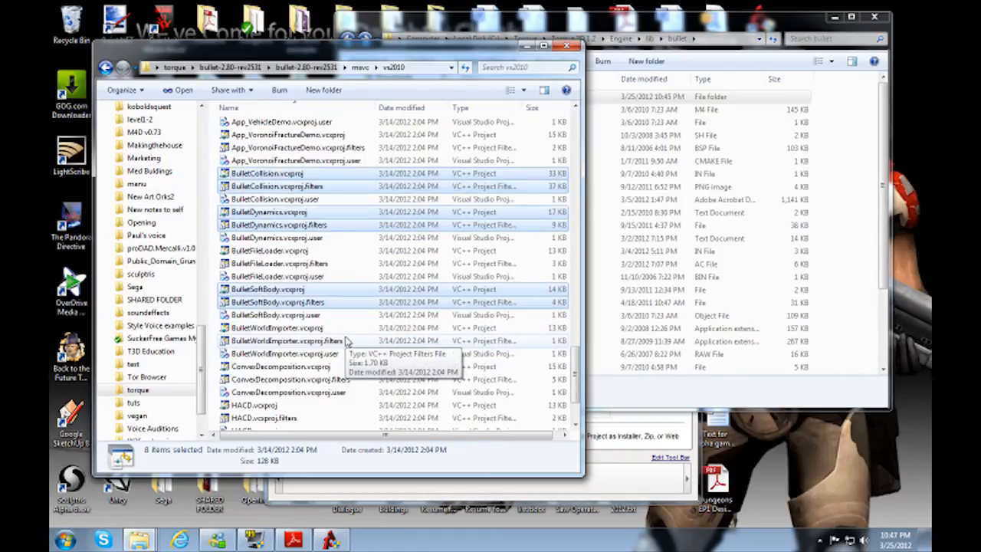
Step: Open the projects folder under My Projects\Wolf\buildFiles\VisualStudio 2010 in Torque 3D 1.2 and look through its files
left_click(643, 17)
left_click(350, 41)
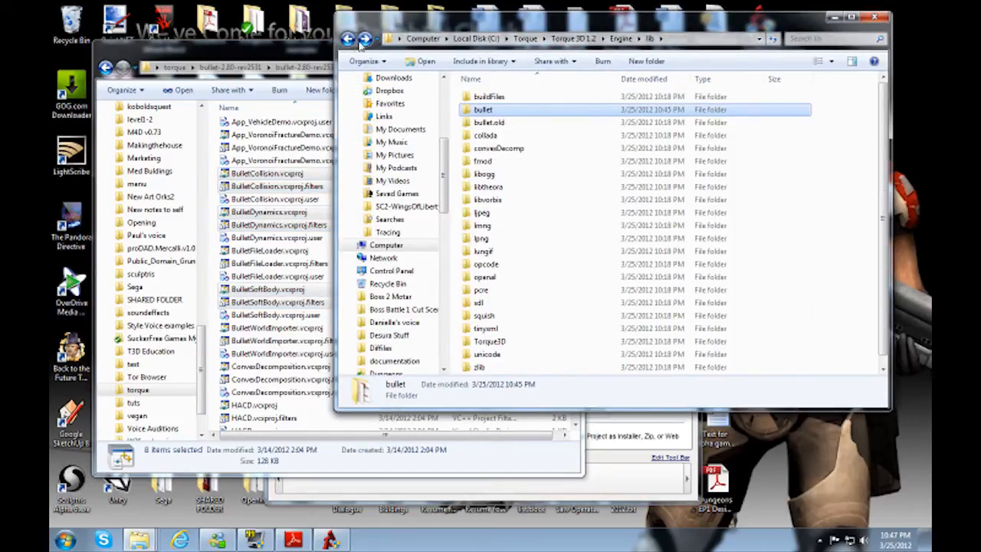
left_click(349, 40)
left_click(348, 40)
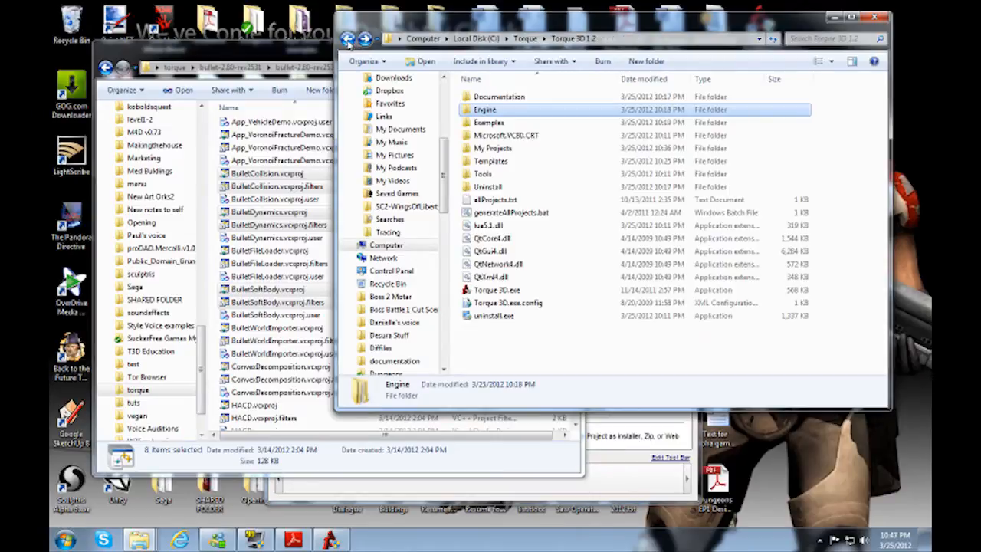
double_click(494, 155)
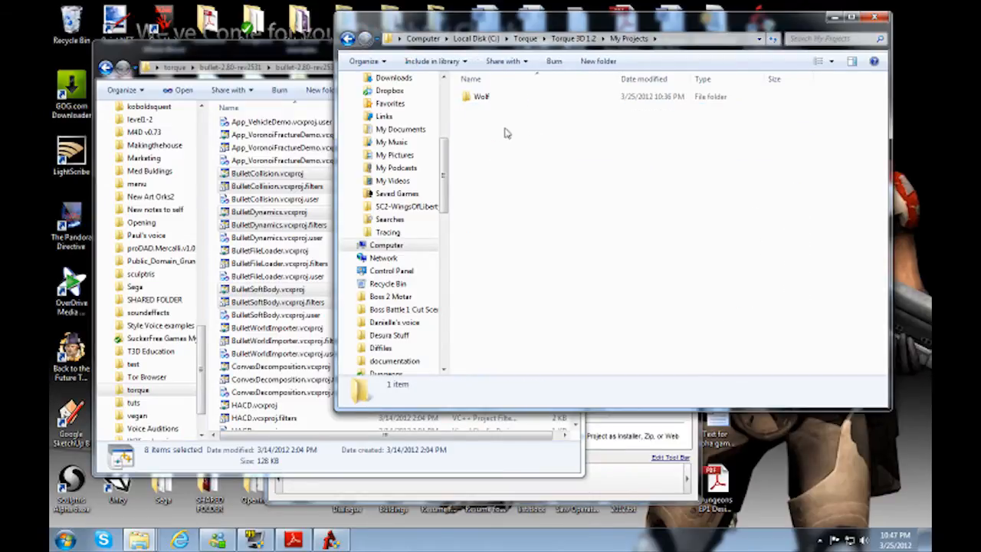
double_click(480, 98)
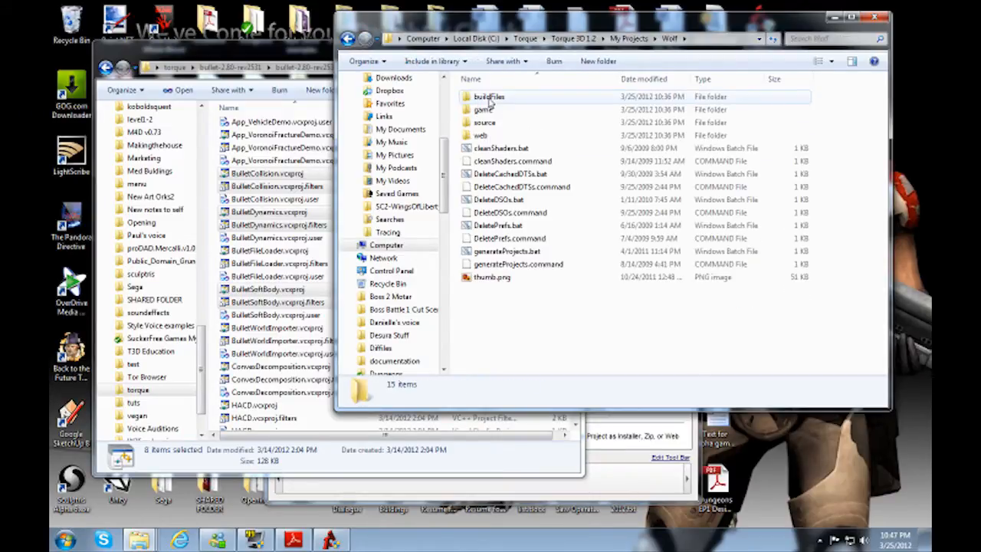
left_click(494, 102)
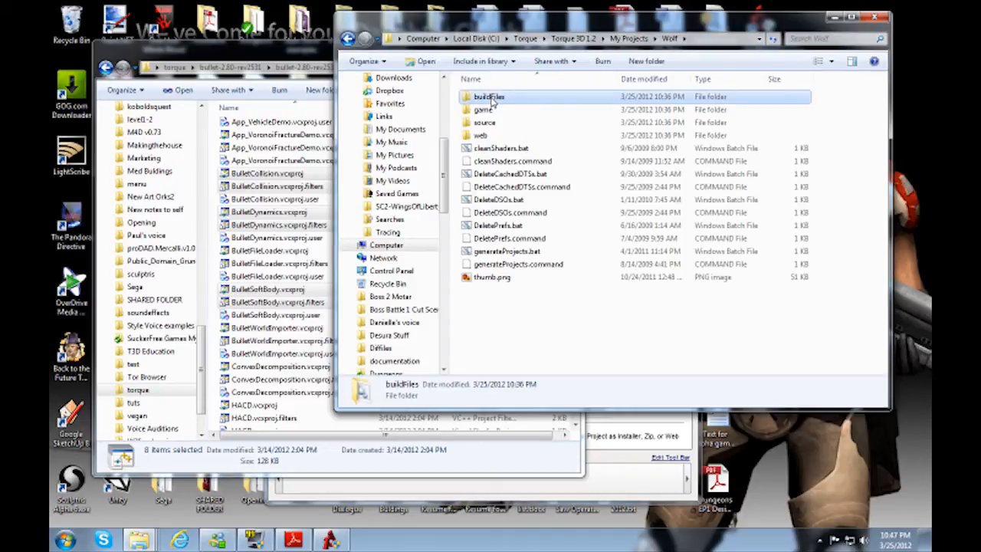
double_click(494, 102)
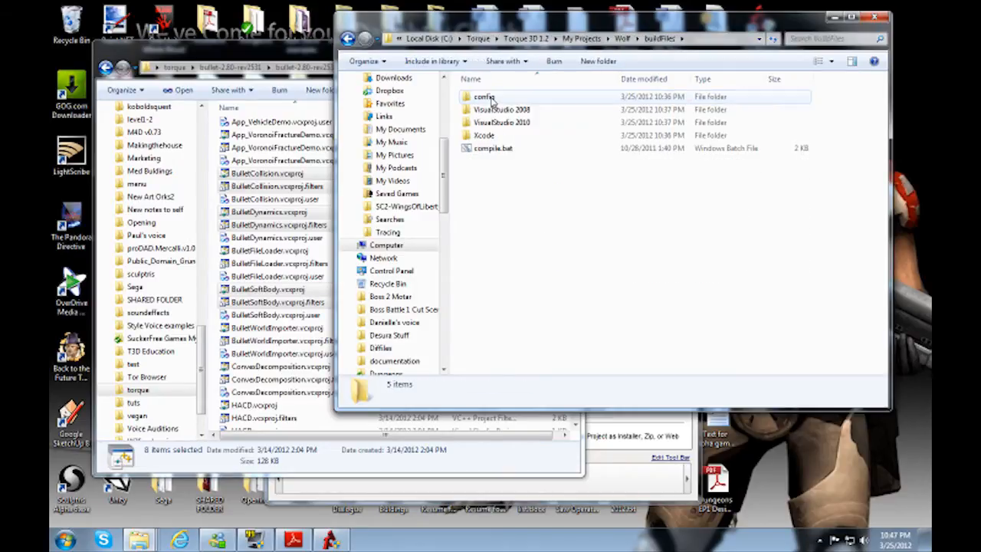
double_click(502, 124)
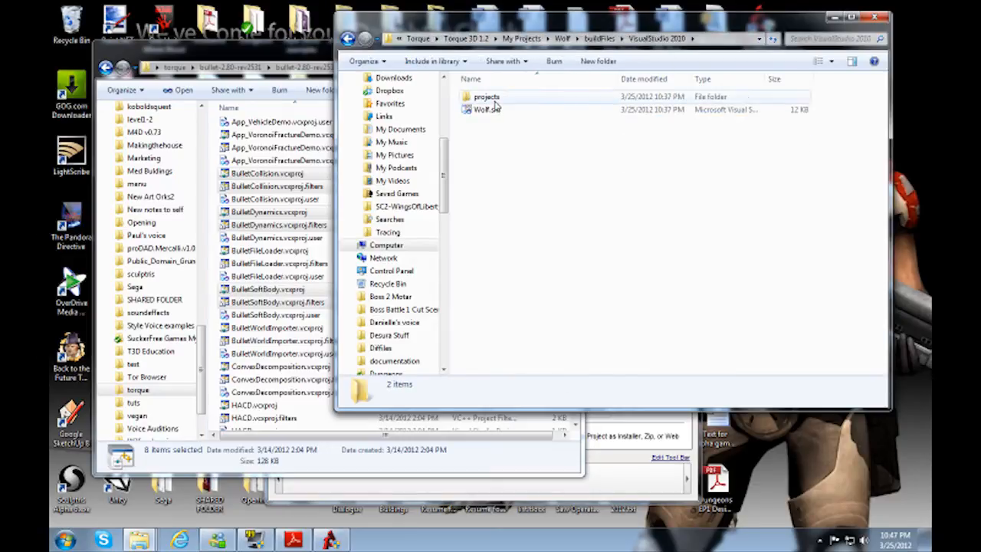
double_click(490, 98)
scroll(547, 241, "down", 6)
scroll(559, 244, "down", 4)
scroll(573, 246, "up", 8)
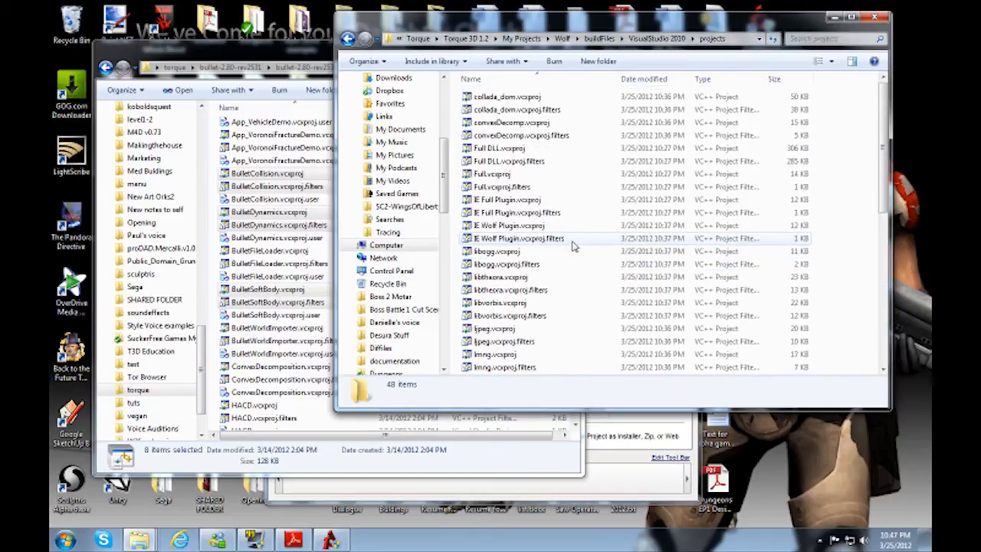
scroll(535, 244, "down", 8)
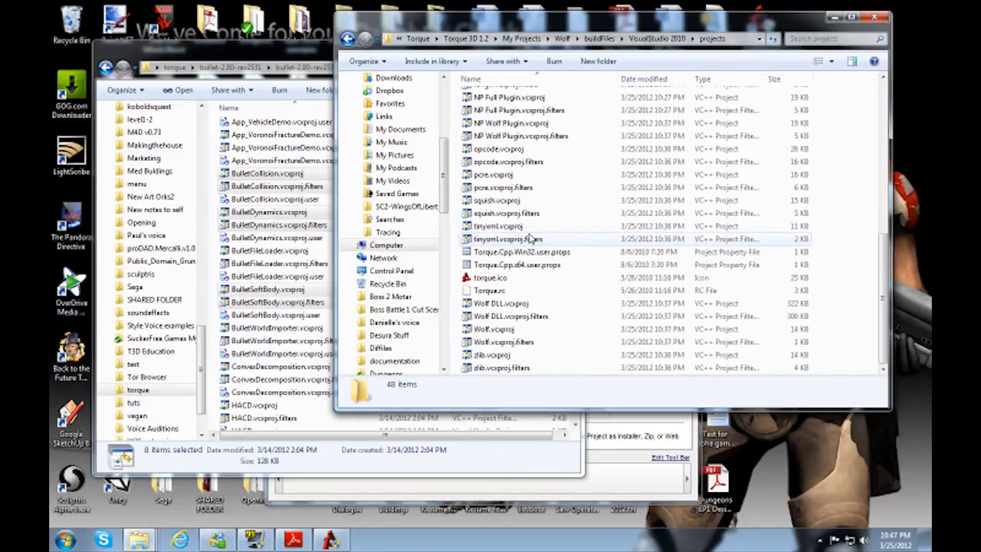
Step: Paste the copied Bullet .vcxproj and .vcxproj.filters files into Wolf's VisualStudio 2010 projects folder and check that they are listed
key("ctrl+v")
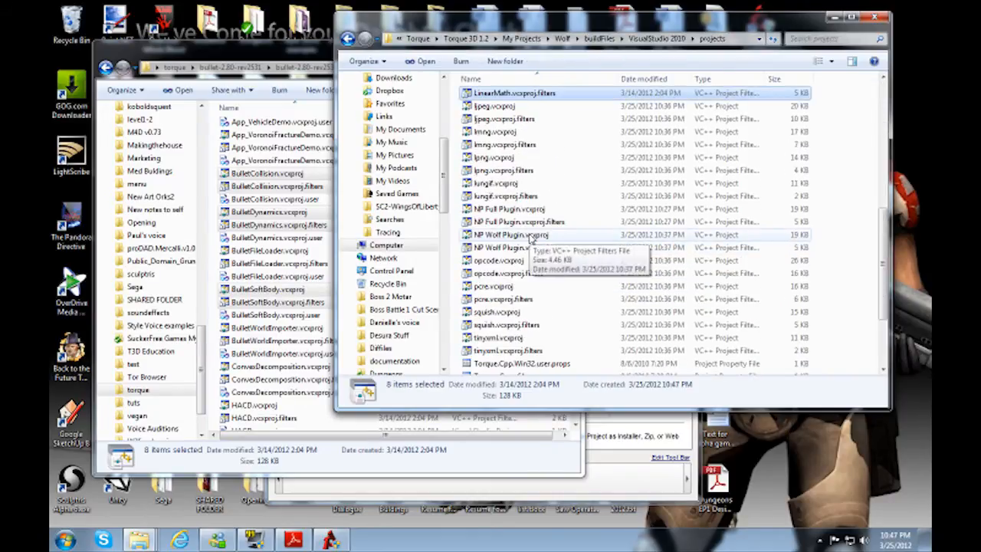
scroll(531, 239, "up", 8)
scroll(531, 239, "down", 10)
scroll(524, 210, "up", 8)
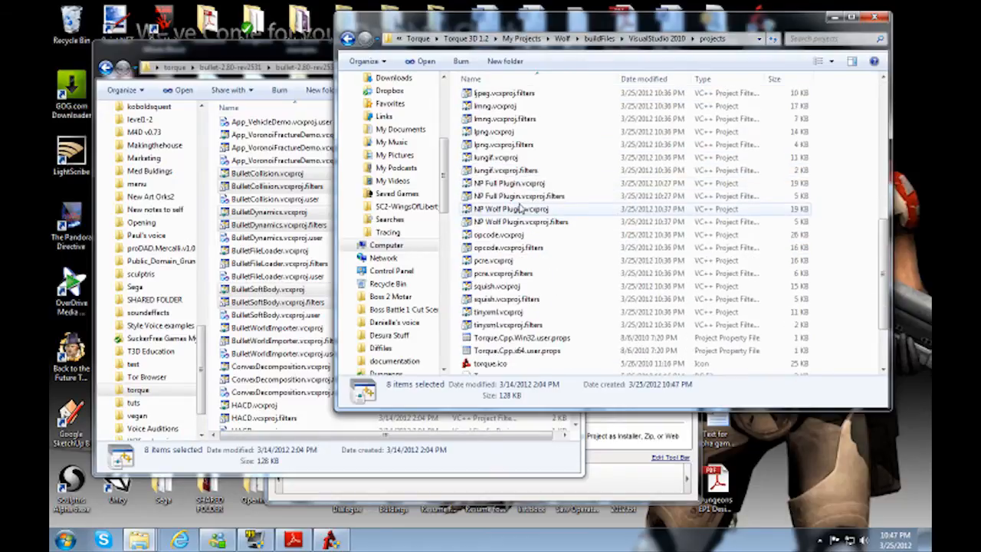
scroll(523, 210, "up", 5)
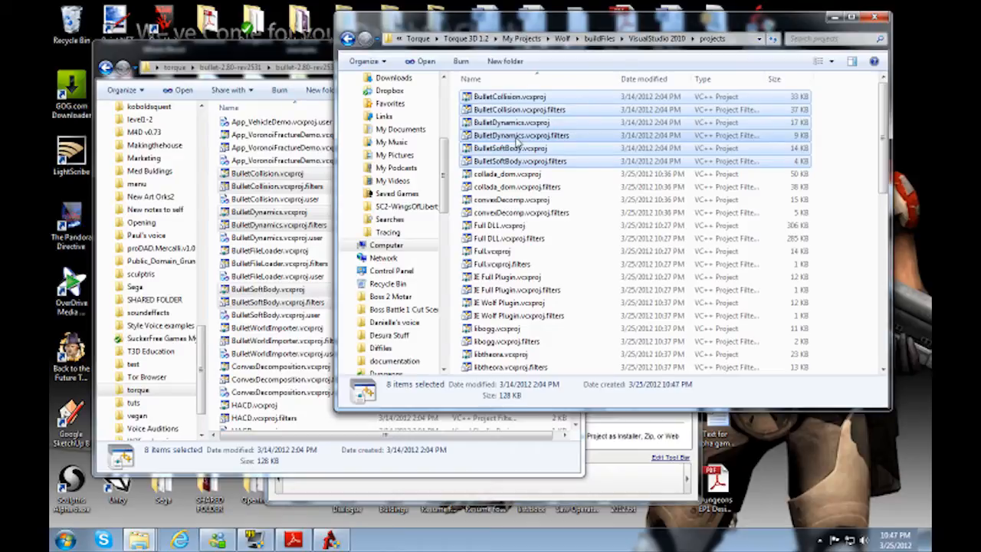
scroll(519, 151, "down", 10)
scroll(520, 153, "up", 10)
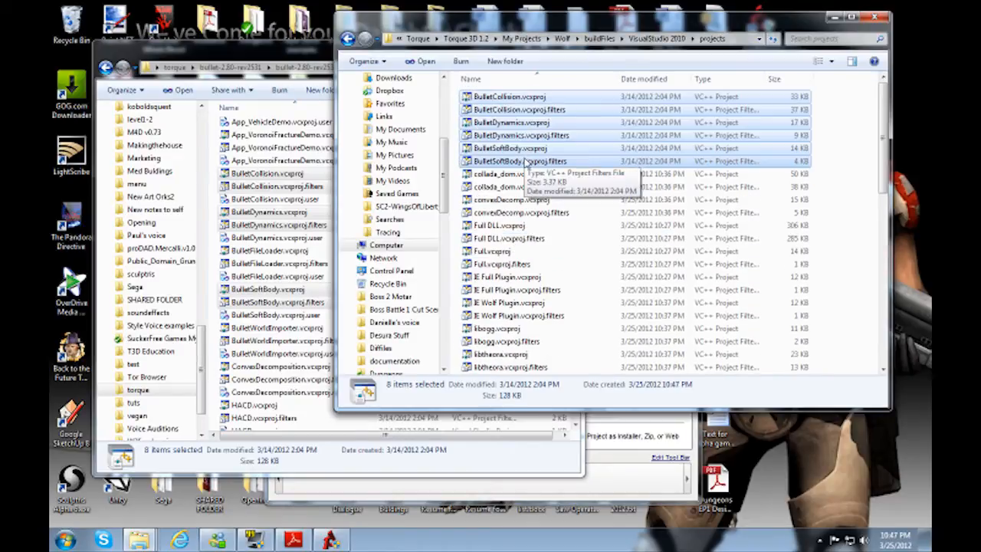
scroll(545, 252, "down", 6)
scroll(546, 252, "up", 6)
Step: Open the pasted Bullet project files in Notepad++ and select the ..\.. path prefix on line 12 of LinearMath.vcxproj.filters
right_click(522, 99)
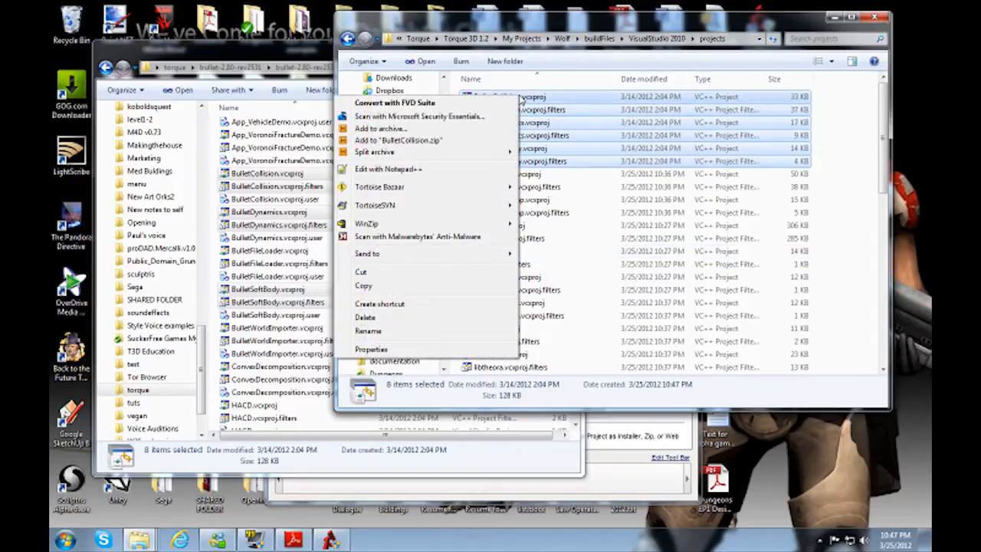
left_click(391, 169)
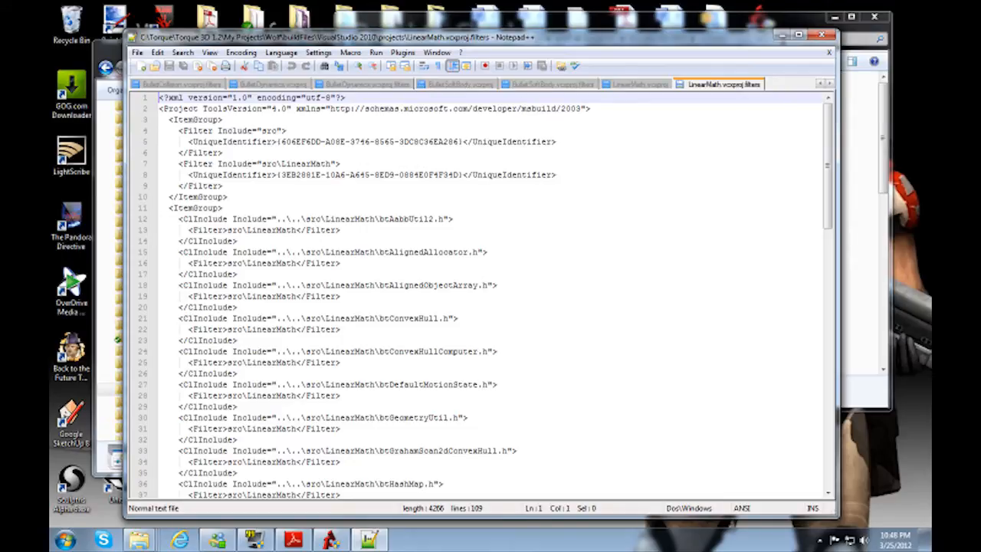
left_click(342, 362)
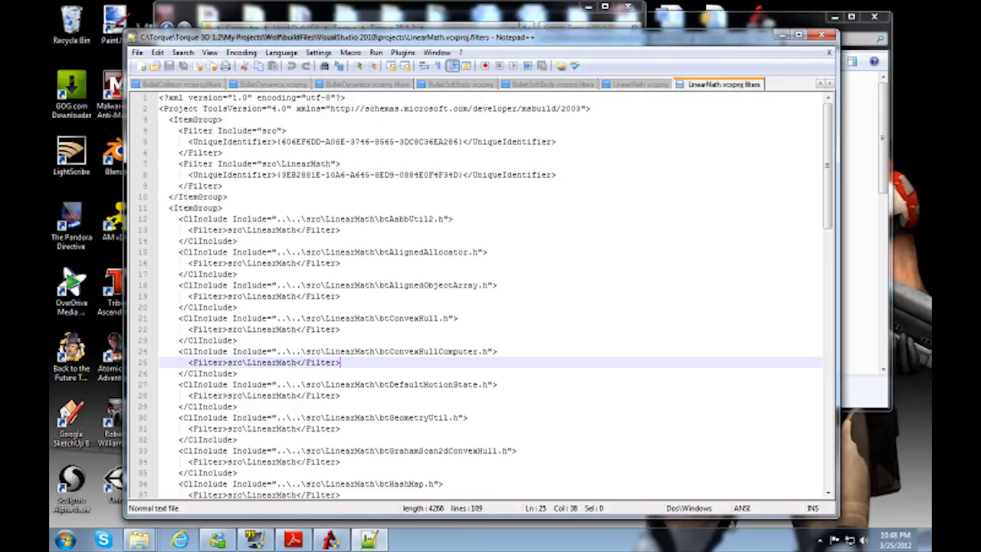
left_click(277, 219)
left_click_drag(287, 219, 301, 219)
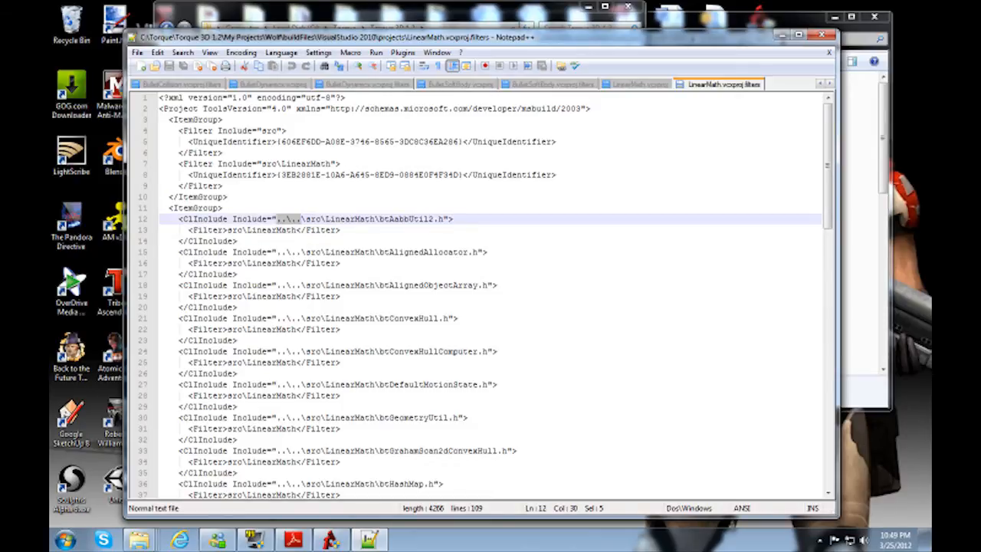
Step: Switch to the Torque 3D 1.2 folder window, open Engine\lib\bullet and copy its full folder path
left_click(272, 17)
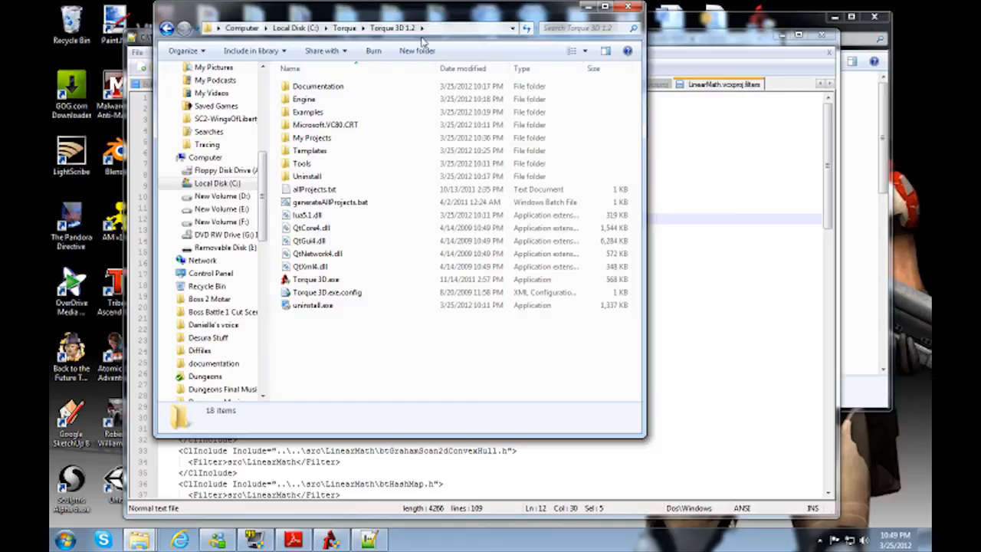
double_click(303, 98)
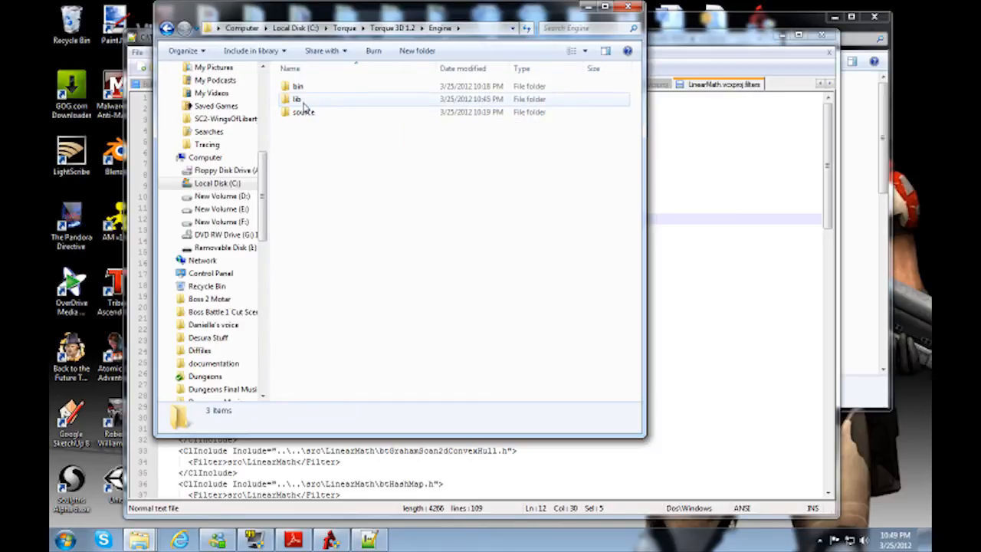
double_click(297, 100)
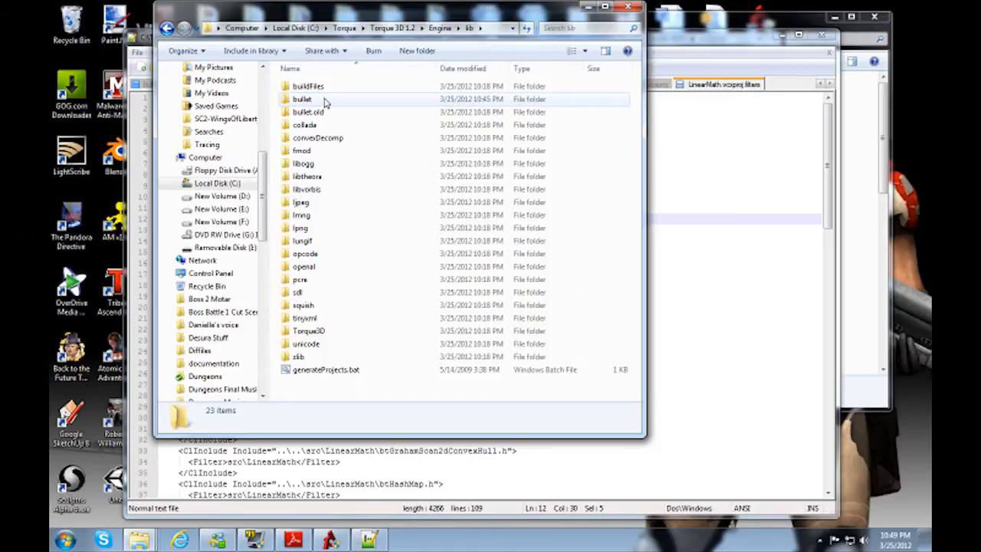
double_click(311, 100)
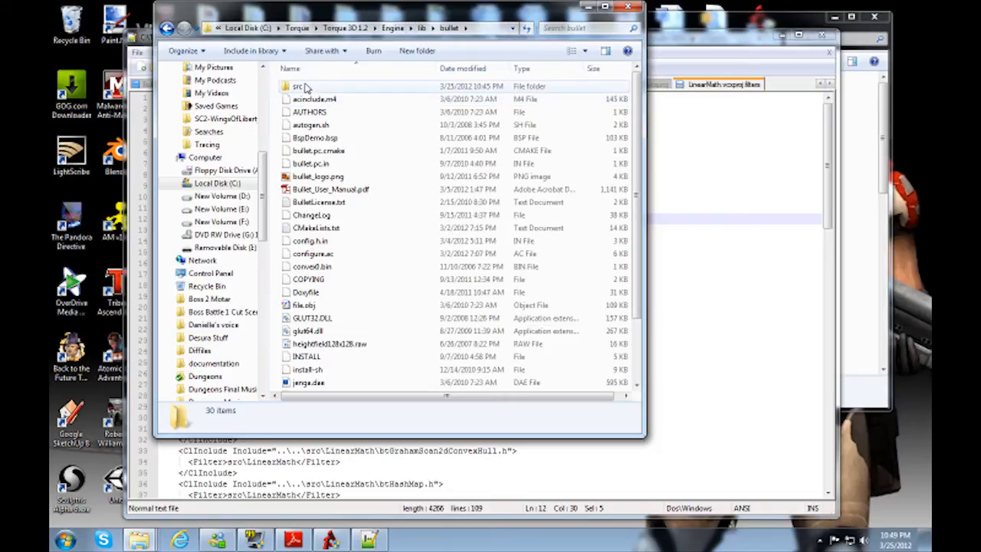
left_click(482, 28)
key("ctrl+c")
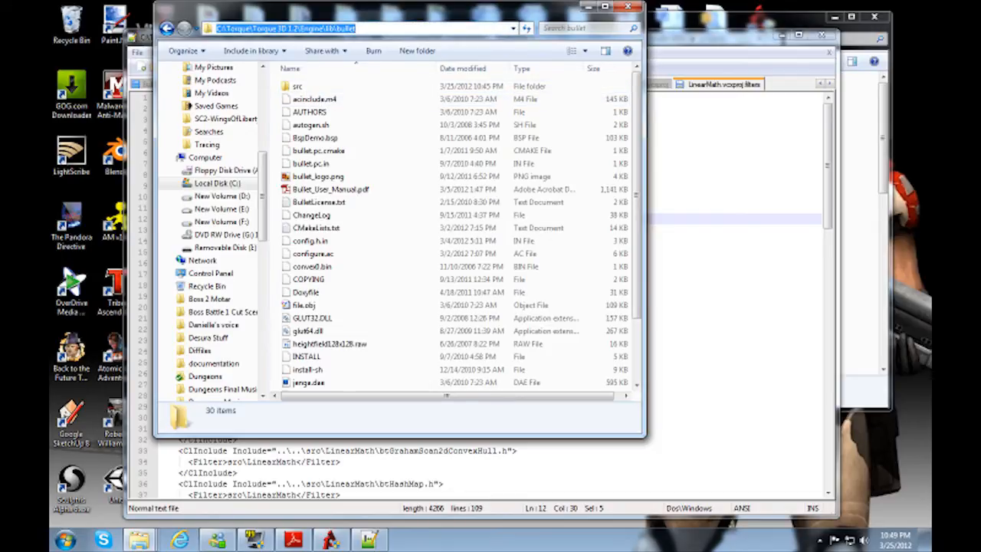
Step: Back in Notepad++, replace every ..\.. in LinearMath.vcxproj.filters with C:\Torque\Torque 3D 1.2\Engine\lib\bullet
left_click(668, 43)
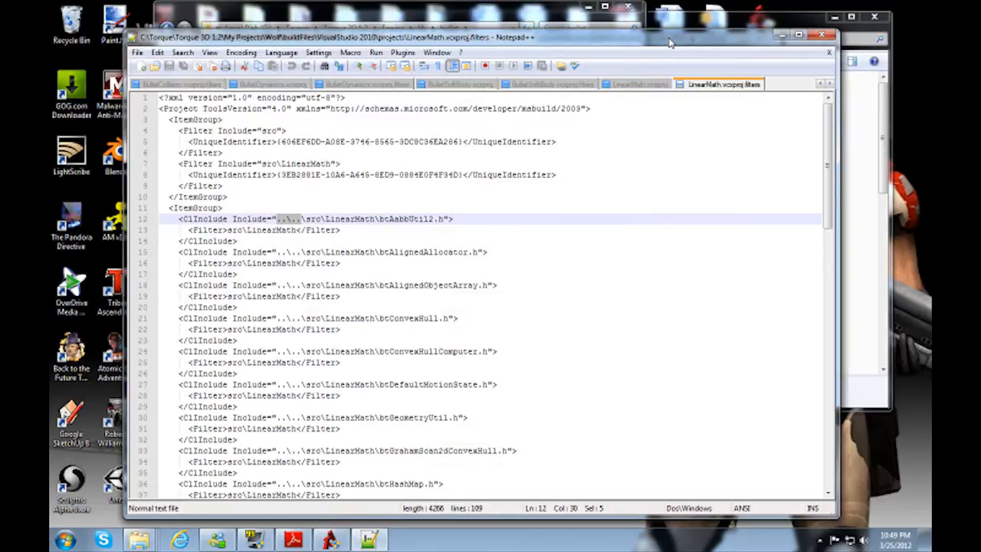
left_click(182, 52)
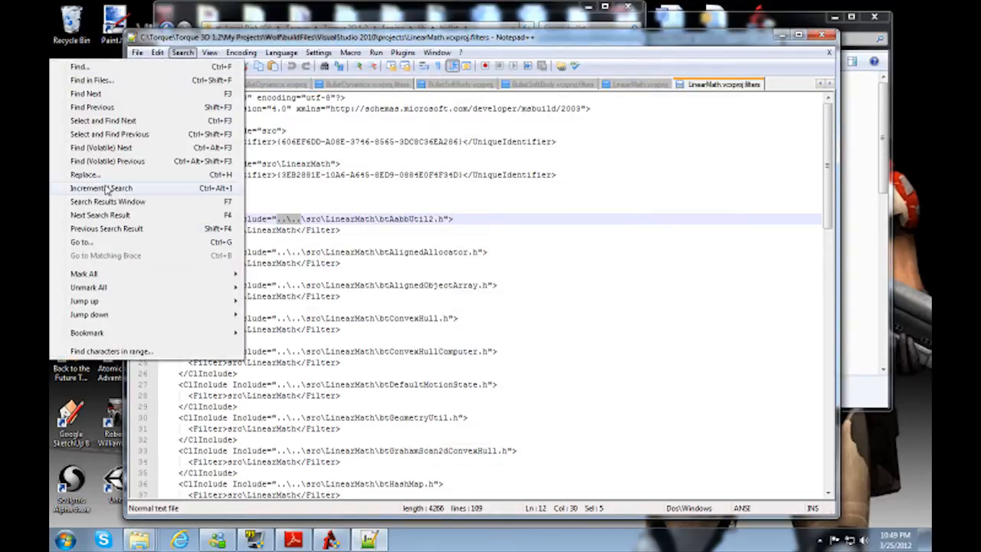
left_click(86, 175)
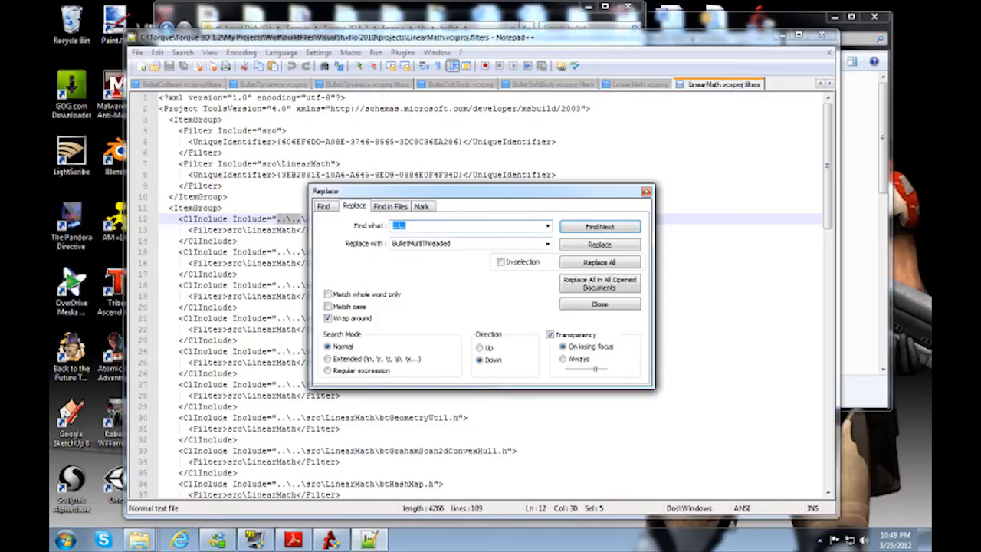
double_click(465, 242)
key("ctrl+v")
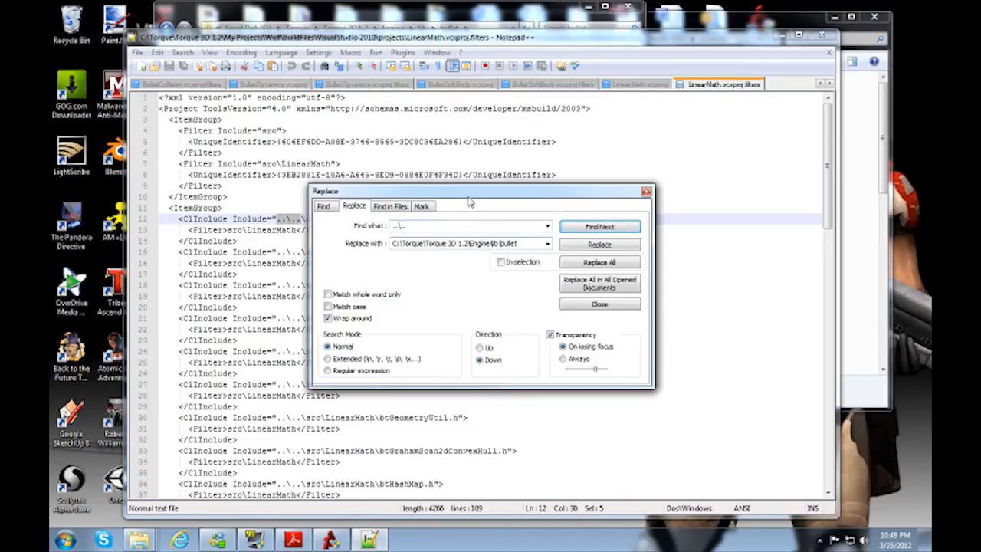
left_click_drag(471, 197, 563, 188)
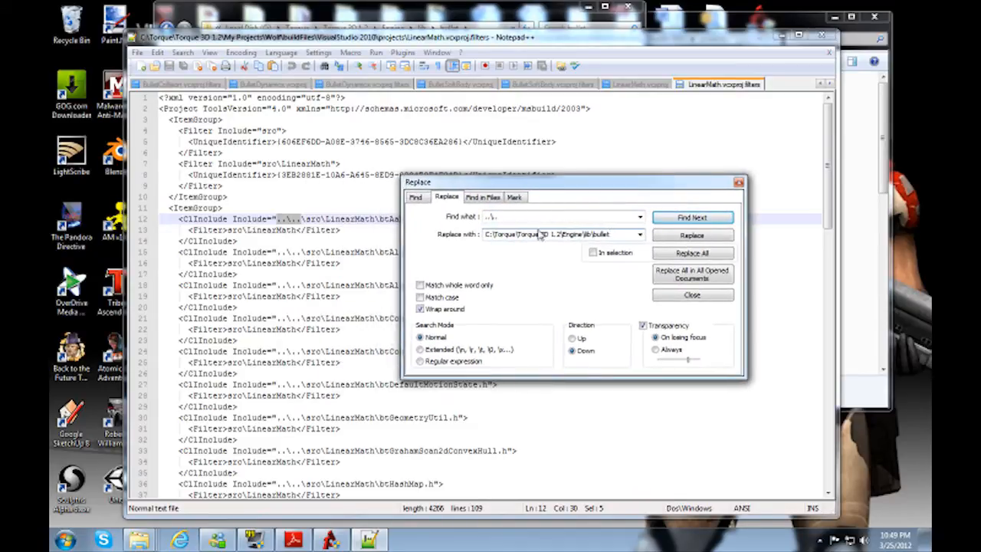
left_click(711, 254)
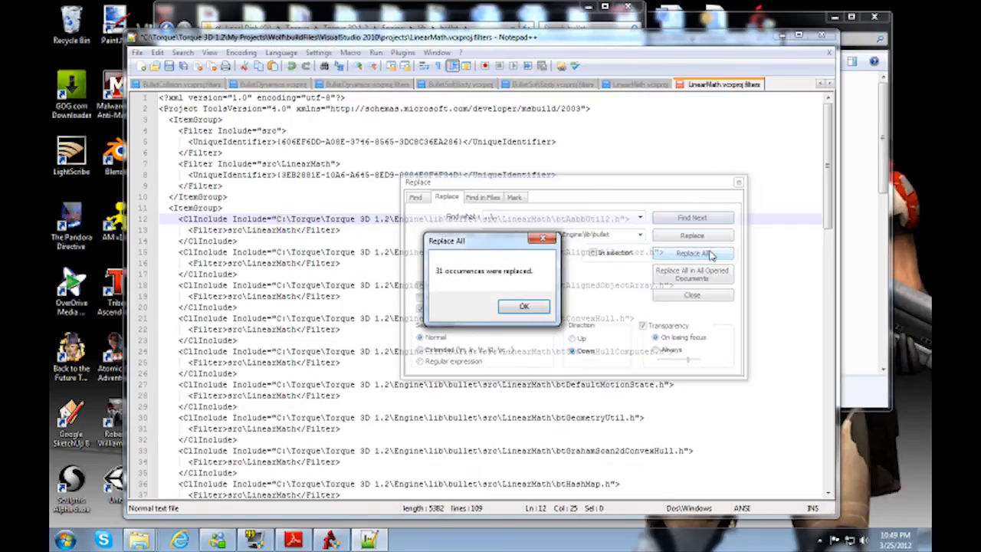
left_click(536, 309)
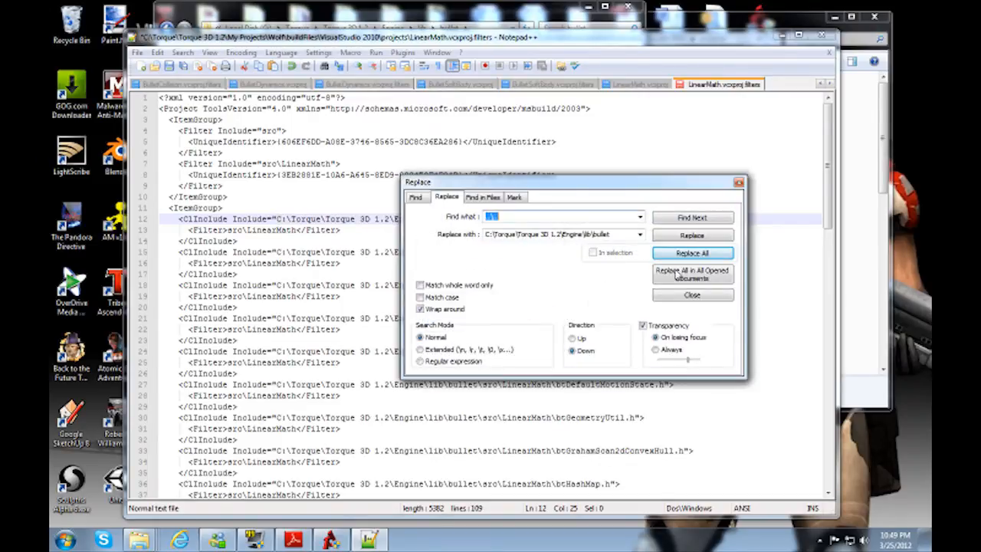
left_click(738, 184)
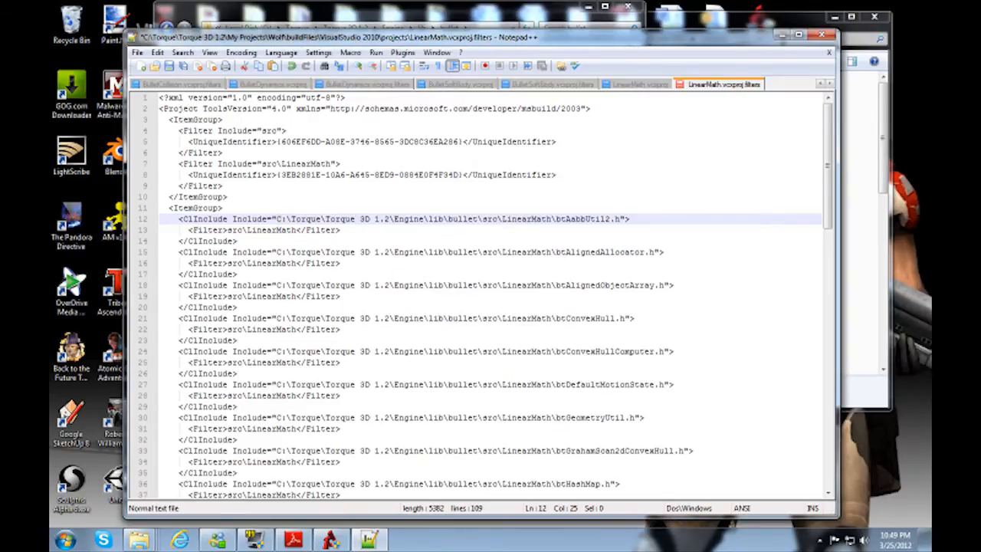
Step: Replace every ..\.. in LinearMath.vcxproj with C:\Torque\Torque 3D 1.2\Engine\lib\bullet
left_click(637, 84)
left_click(240, 52)
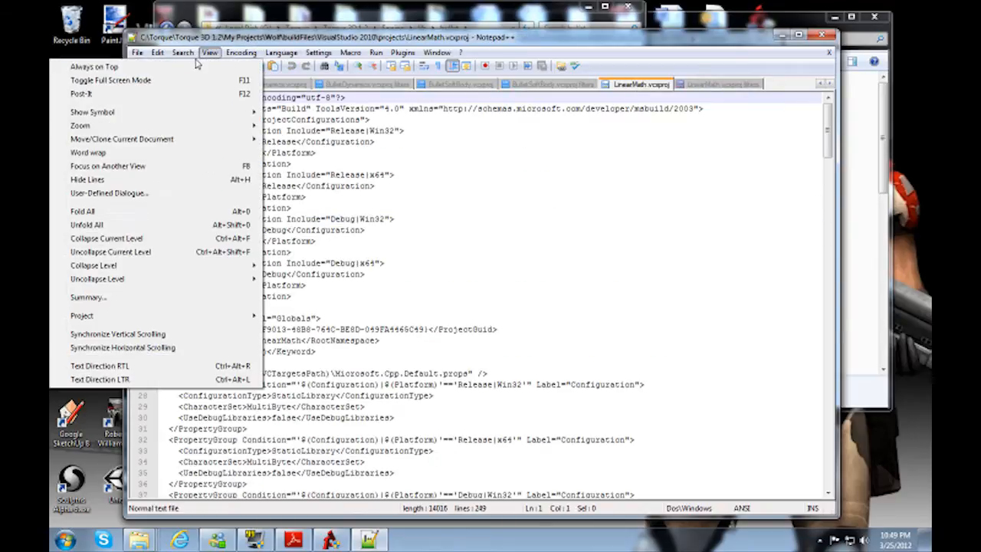
left_click(92, 174)
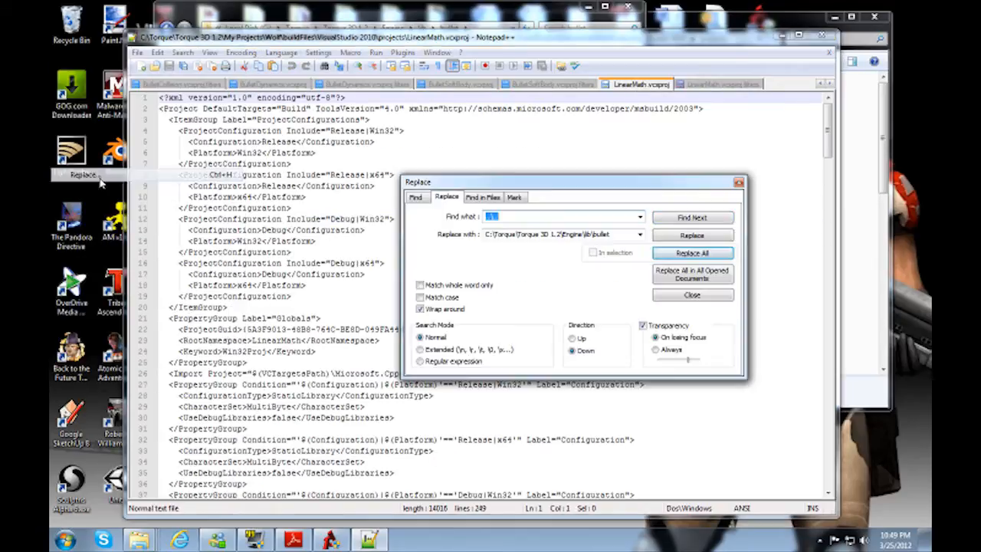
left_click(711, 252)
left_click(531, 307)
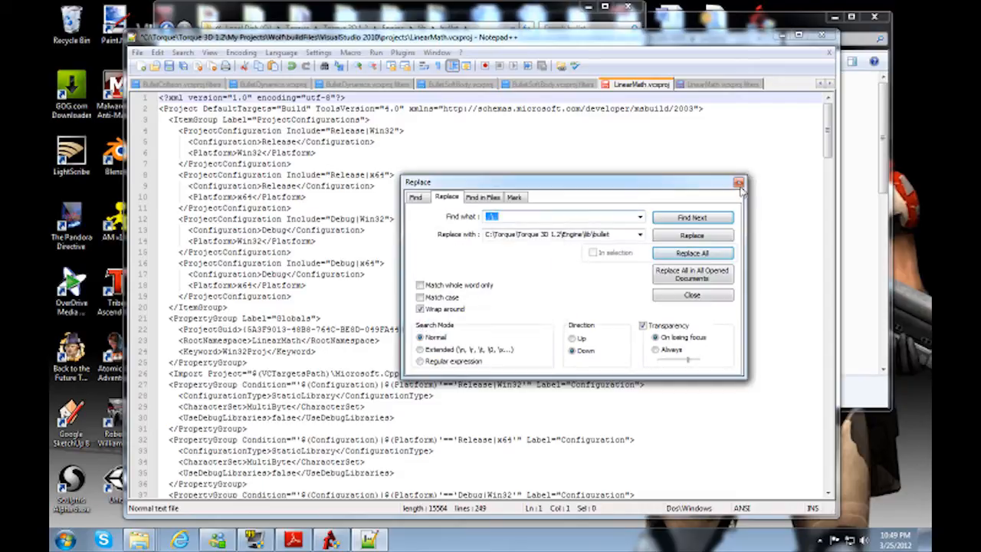
left_click(738, 183)
Step: Replace every ..\.. in BulletSoftBody.vcxproj.filters with C:\Torque\Torque 3D 1.2\Engine\lib\bullet
left_click(527, 88)
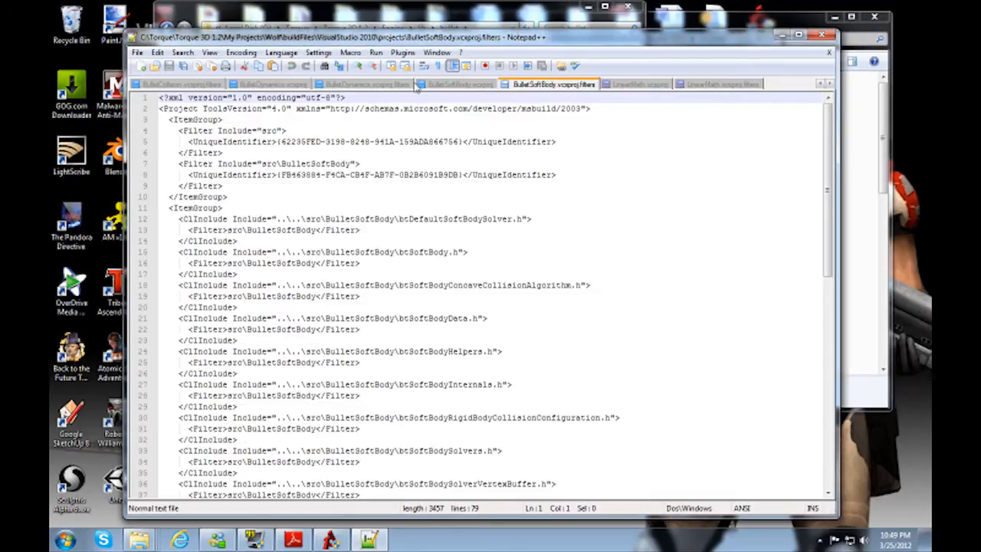
left_click(182, 52)
left_click(149, 176)
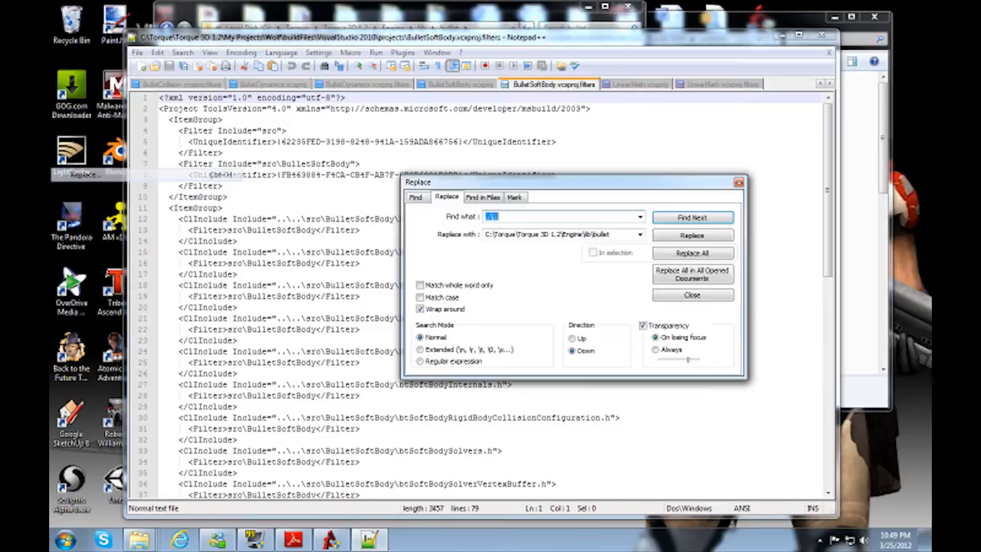
left_click(692, 253)
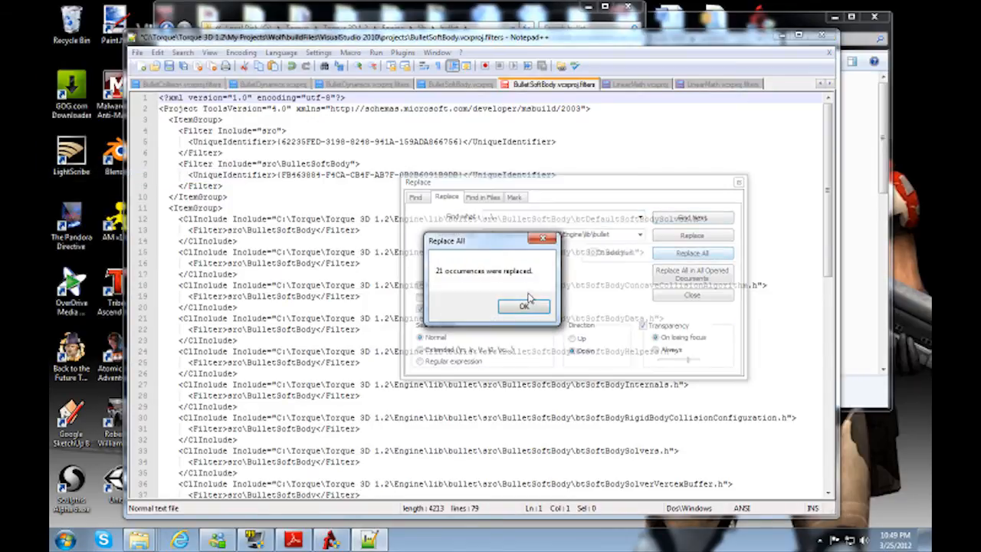
left_click(527, 305)
left_click(739, 182)
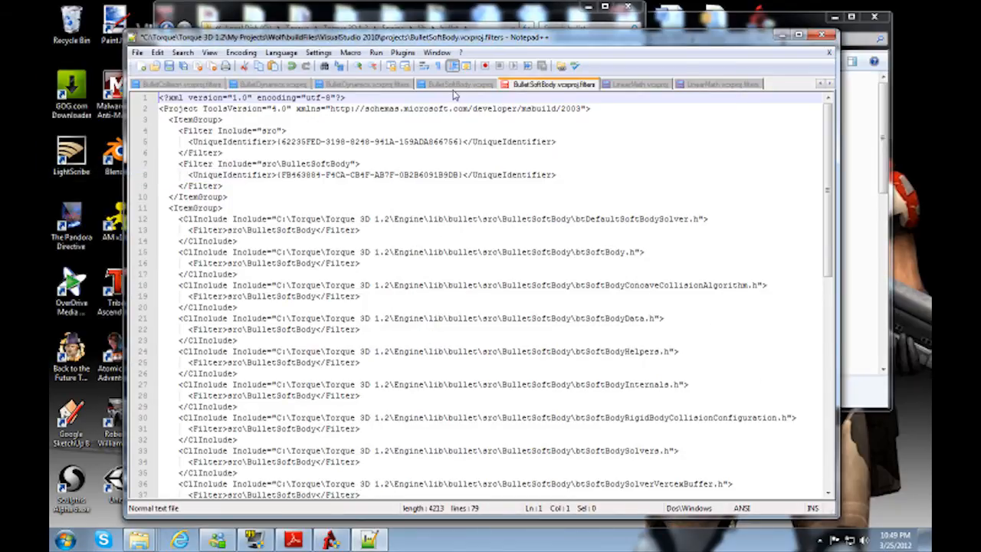
Step: Replace every ..\.. in BulletSoftBody.vcxproj with C:\Torque\Torque 3D 1.2\Engine\lib\bullet
left_click(455, 84)
left_click(182, 52)
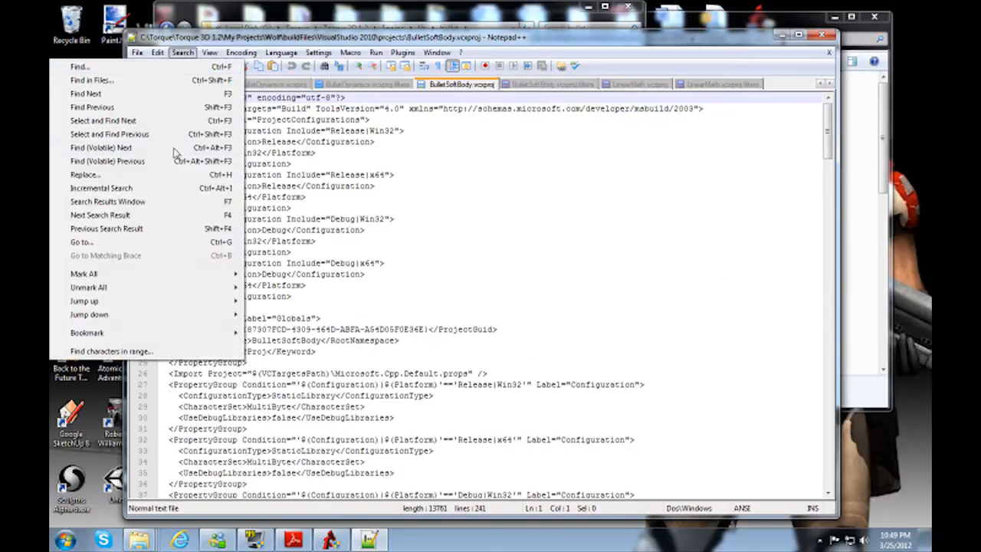
left_click(150, 174)
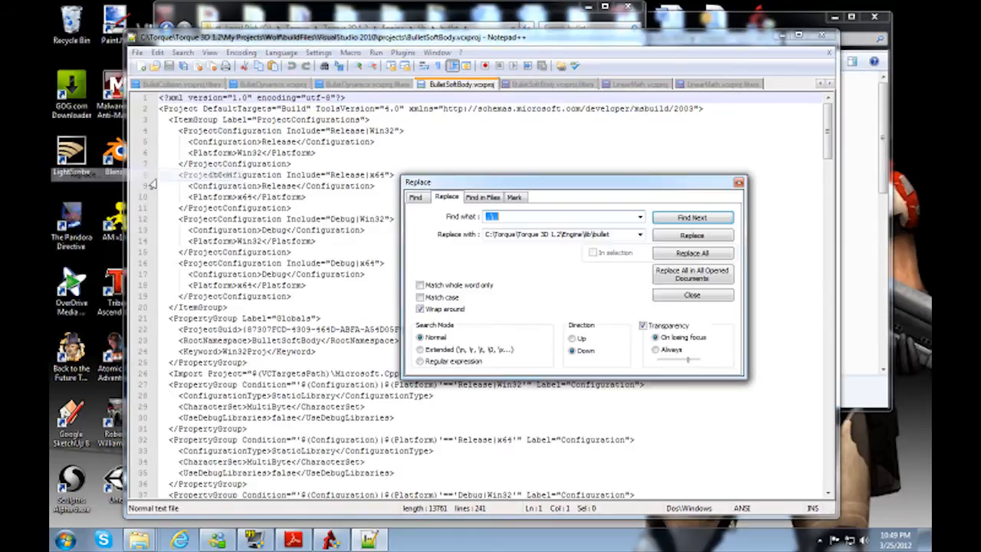
left_click(676, 255)
left_click(514, 310)
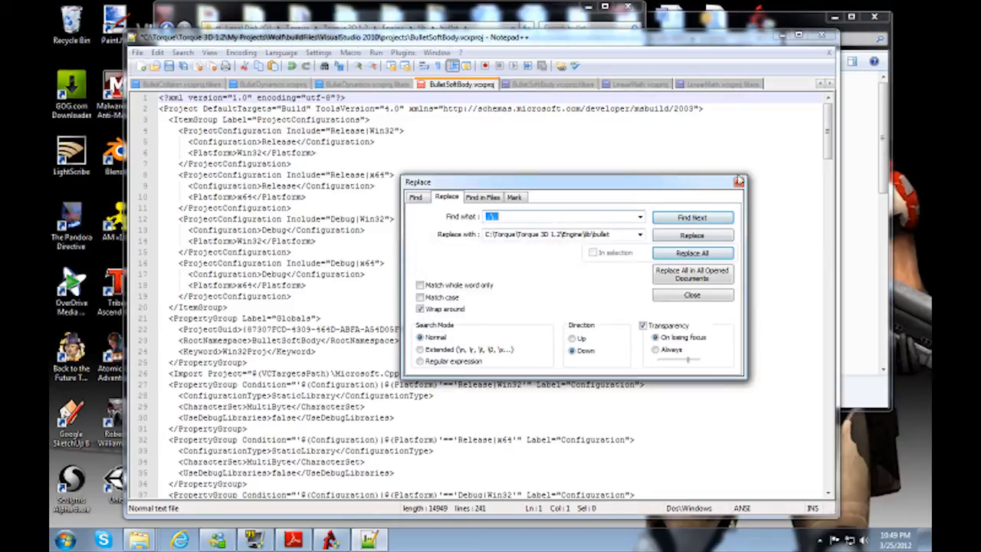
left_click(738, 182)
Step: Replace every ..\.. in BulletDynamics.vcxproj.filters with C:\Torque\Torque 3D 1.2\Engine\lib\bullet
left_click(367, 85)
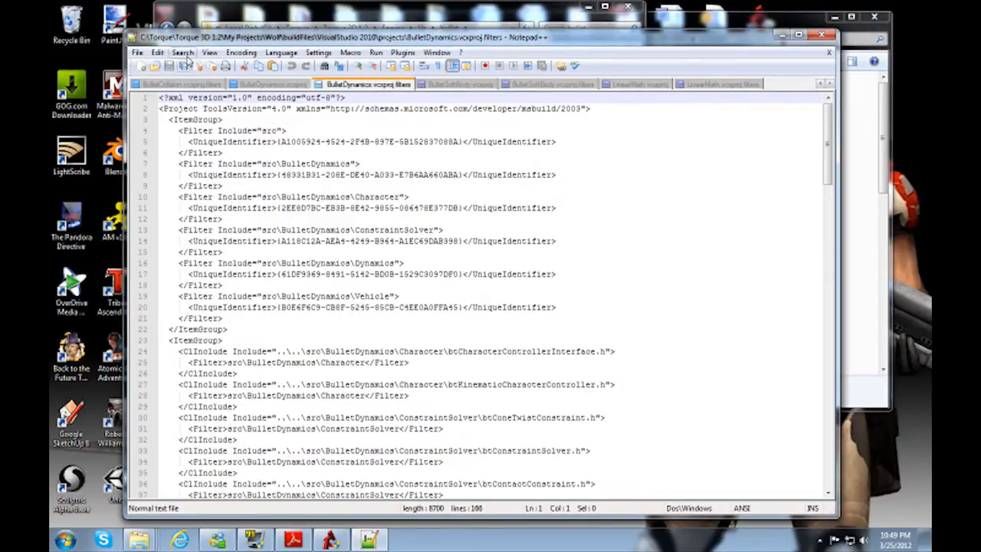
left_click(182, 52)
left_click(162, 175)
left_click(691, 252)
left_click(524, 307)
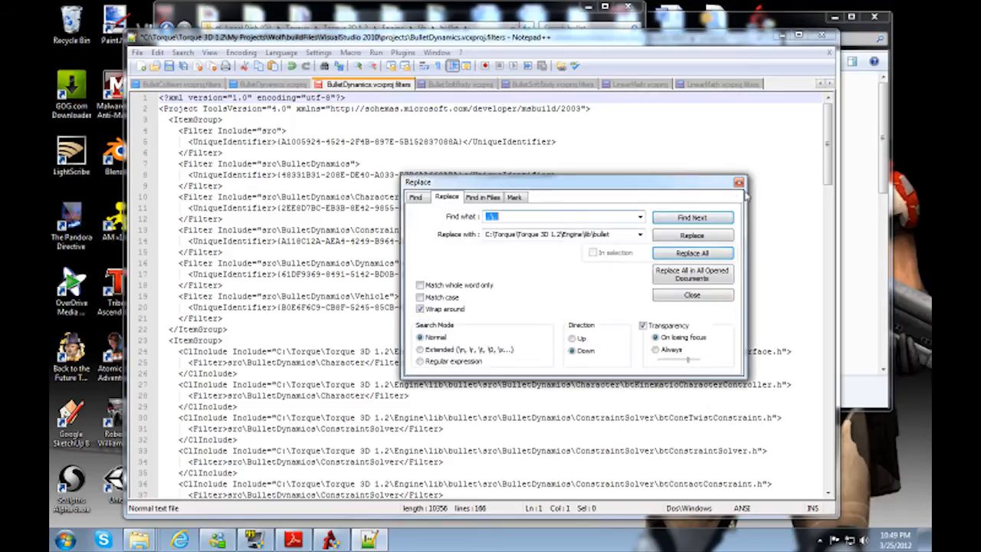
left_click(738, 182)
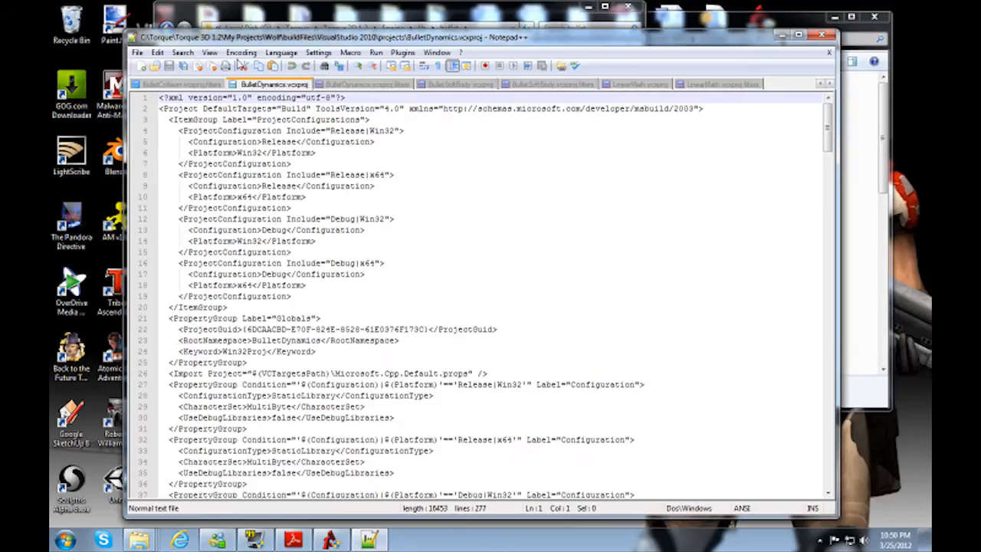
Step: Replace every ..\.. in BulletDynamics.vcxproj with C:\Torque\Torque 3D 1.2\Engine\lib\bullet
left_click(182, 52)
left_click(172, 175)
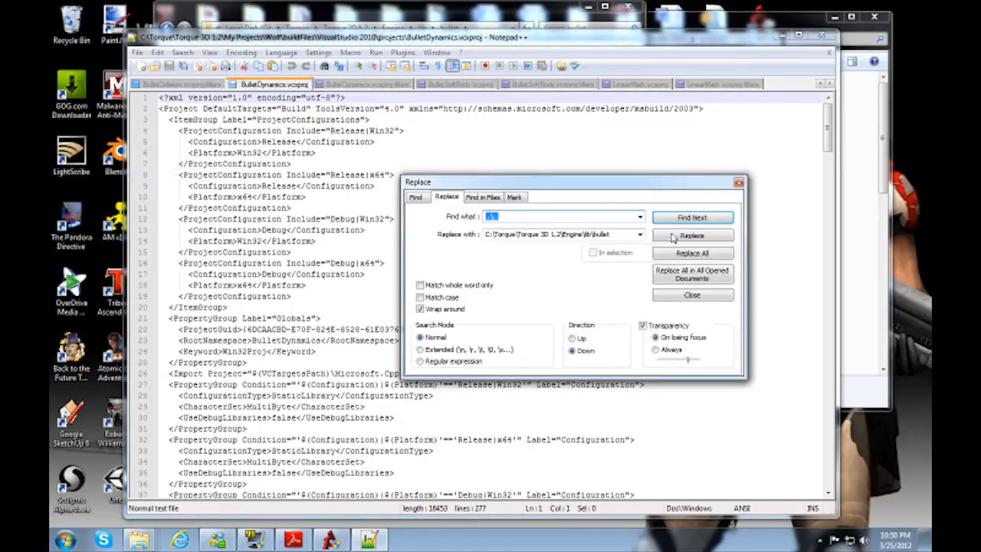
left_click(700, 252)
left_click(524, 305)
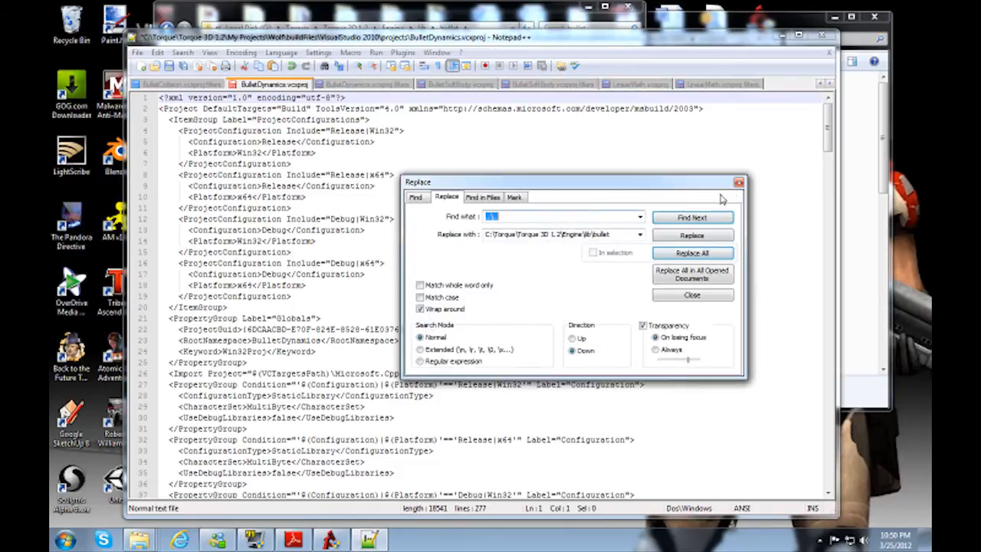
left_click(738, 181)
Step: Replace every ..\.. in BulletCollision.vcxproj.filters with C:\Torque\Torque 3D 1.2\Engine\lib\bullet
left_click(176, 84)
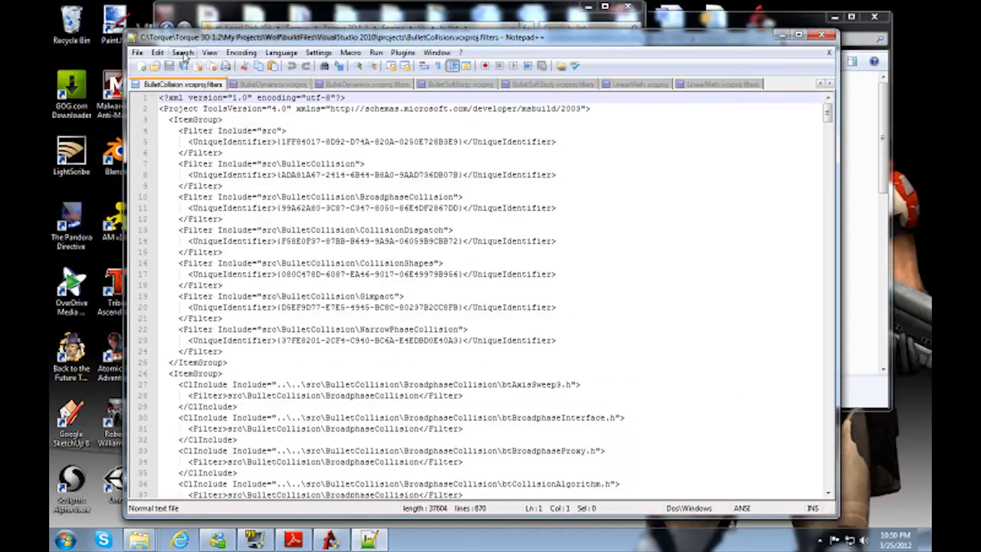
left_click(183, 52)
left_click(154, 175)
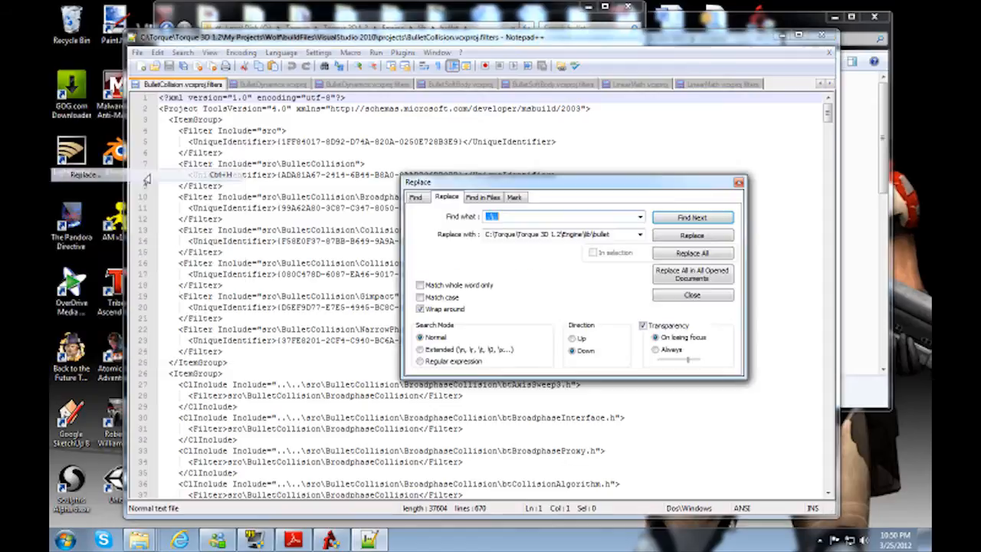
left_click(697, 254)
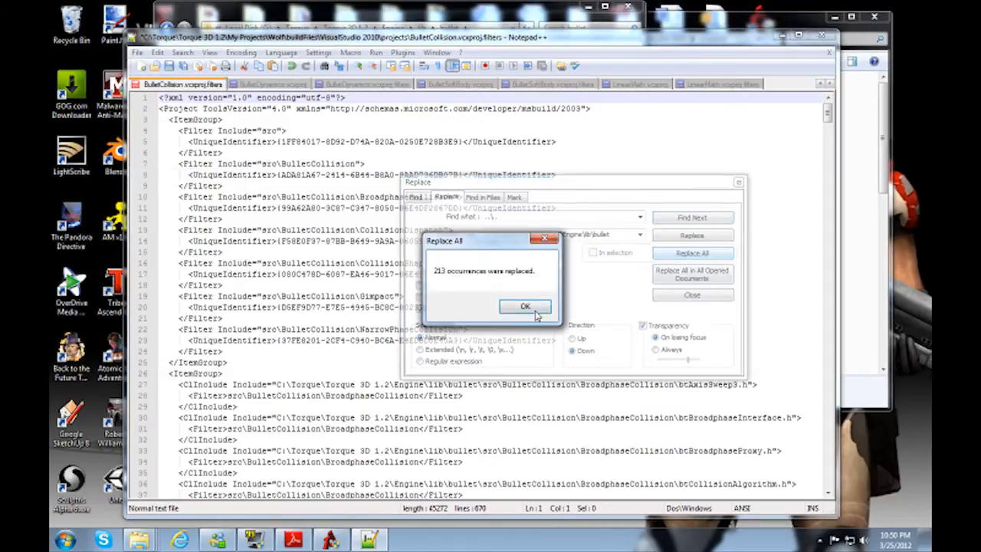
left_click(536, 308)
left_click(737, 182)
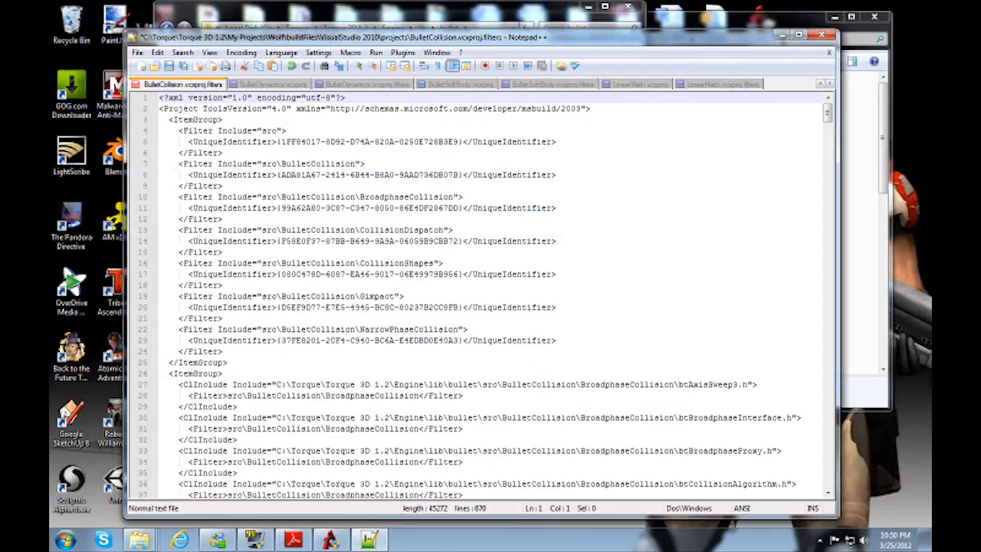
Step: Close the unrelated chat history file and replace every ..\.. in BulletCollision.vcxproj with C:\Torque\Torque 3D 1.2\Engine\lib\bullet
left_click(819, 84)
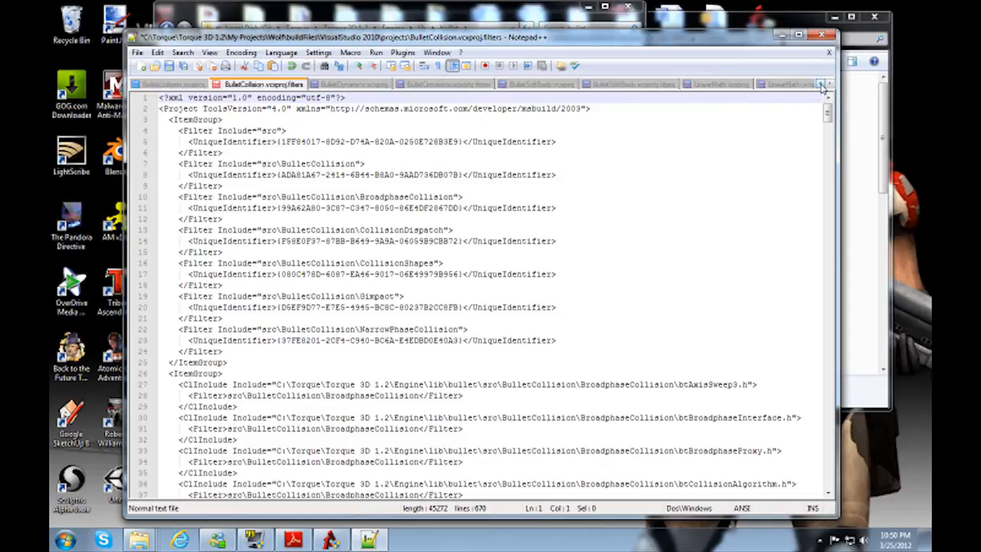
left_click(819, 83)
left_click(282, 86)
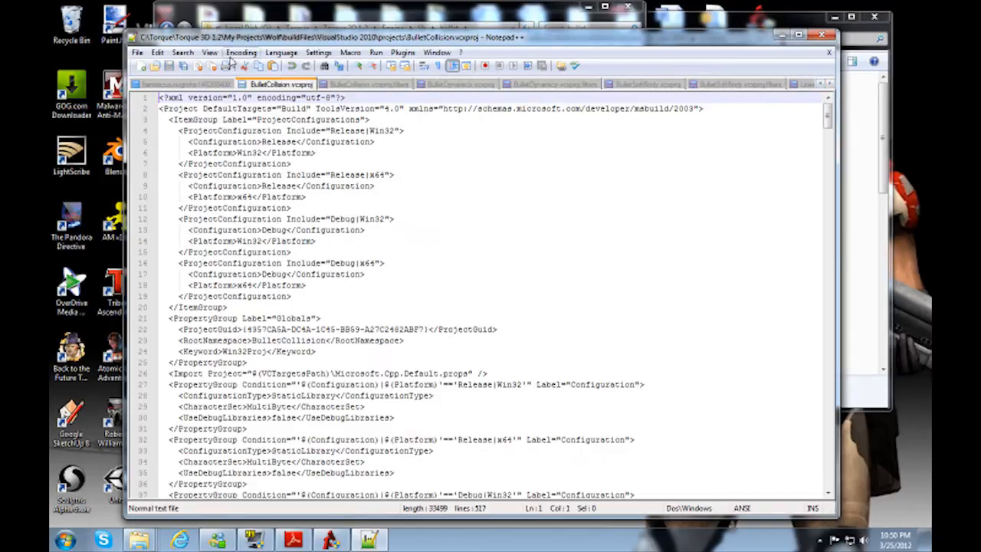
middle_click(192, 86)
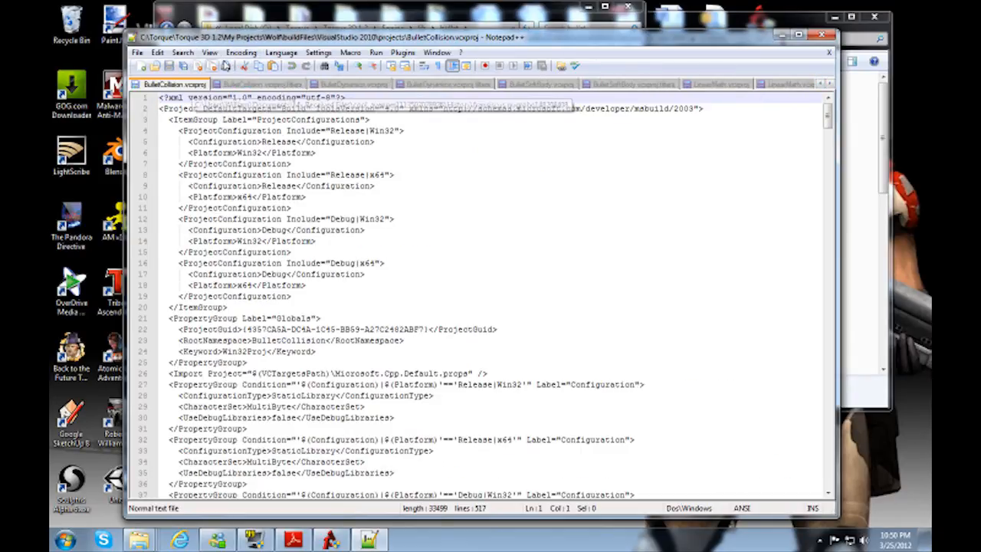
left_click(183, 53)
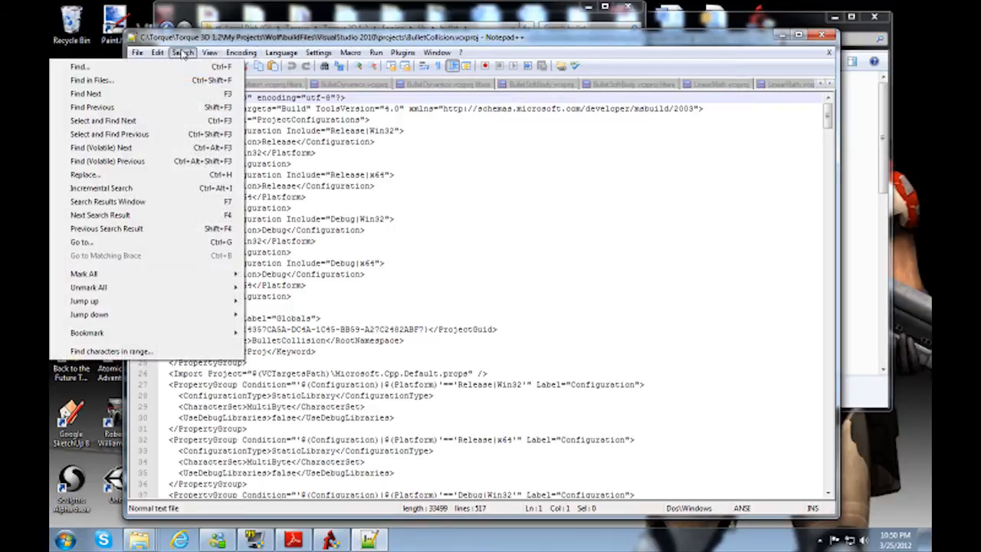
left_click(115, 176)
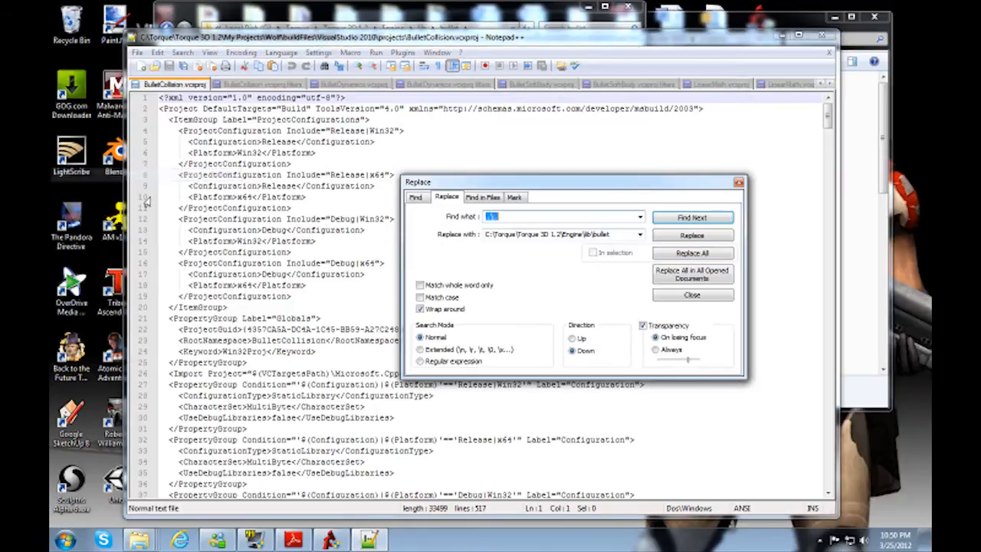
left_click(690, 256)
left_click(523, 304)
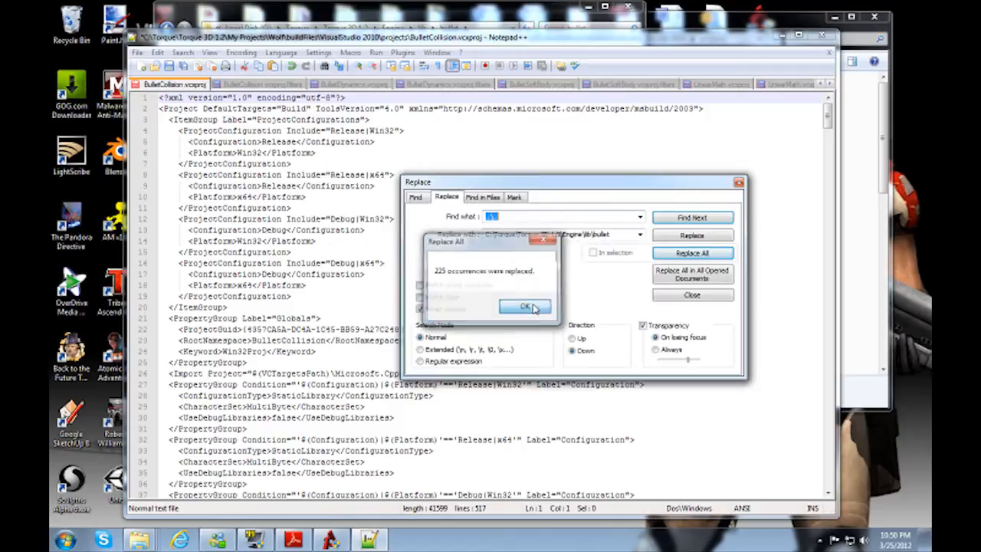
left_click(738, 181)
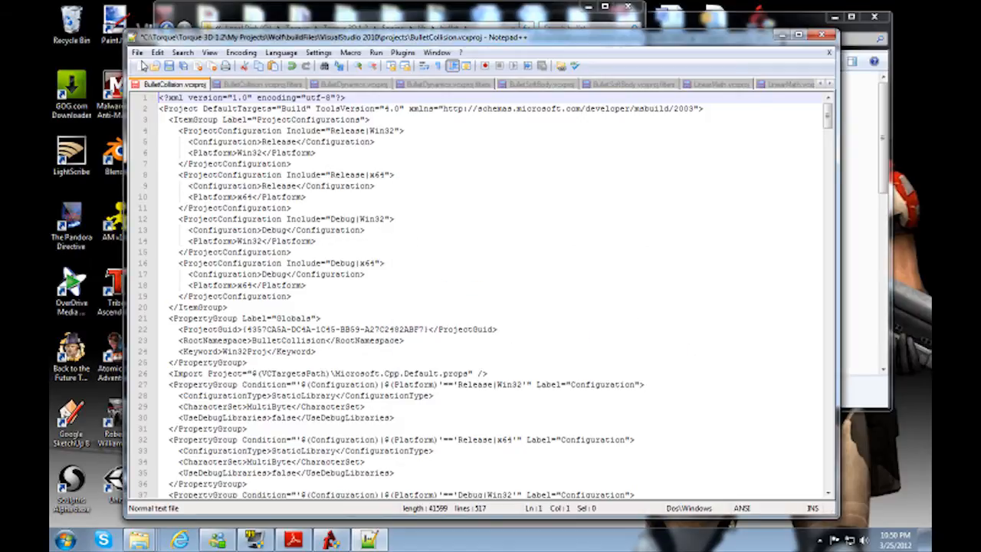
Step: Save all the edited project files and close Notepad++
left_click(138, 52)
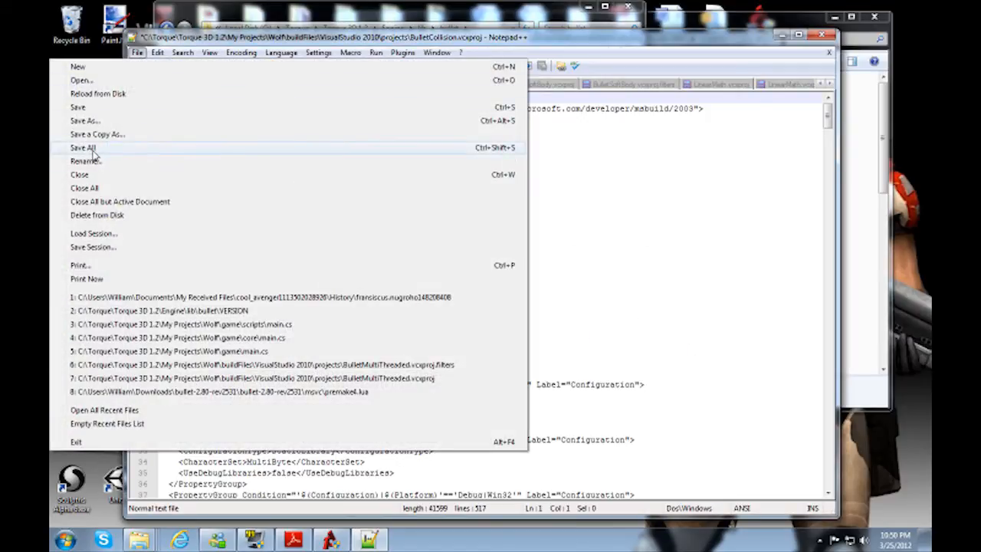
left_click(86, 147)
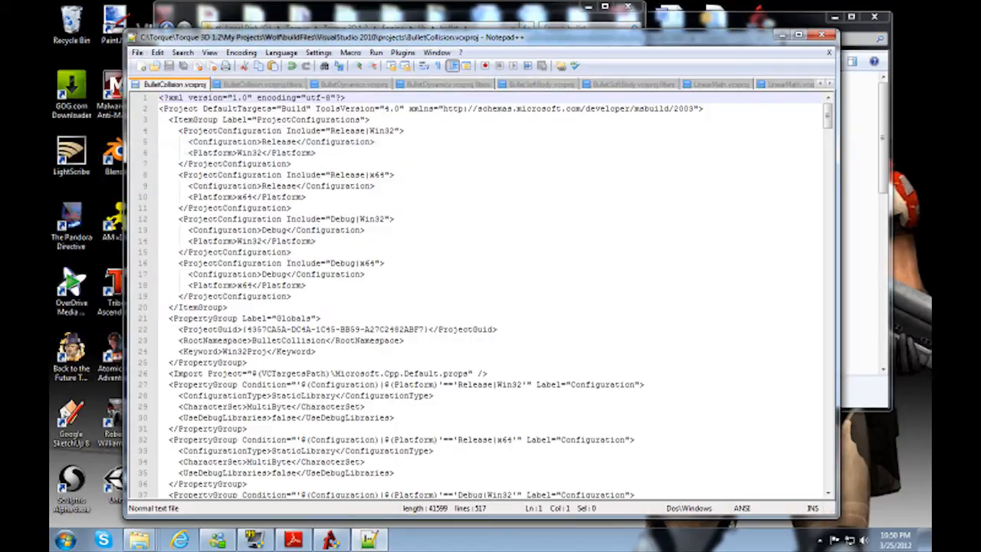
left_click(822, 36)
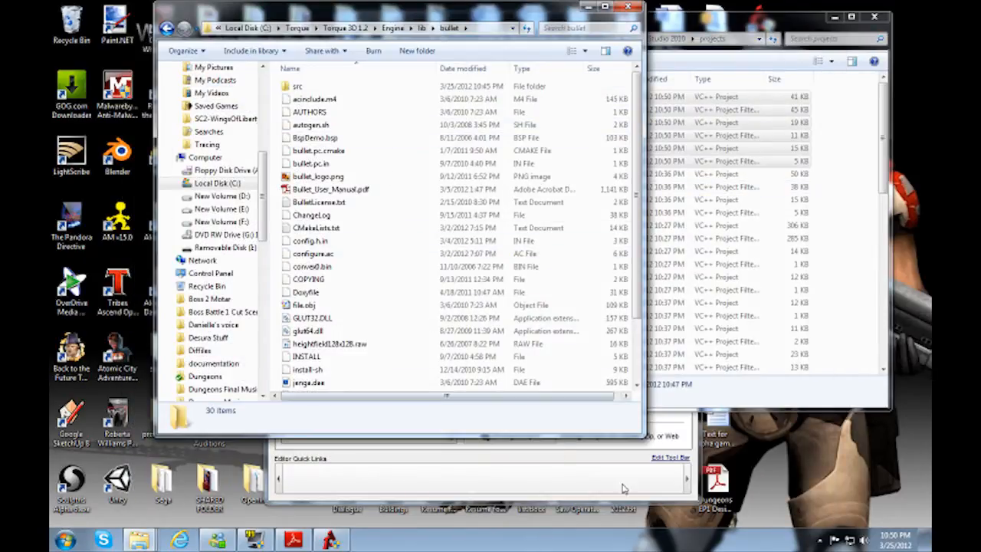
Step: Open the src folder inside Engine\lib\bullet and select the BulletMultiThreaded folder
left_click(682, 397)
scroll(498, 291, "down", 8)
scroll(532, 234, "up", 8)
left_click_drag(206, 10, 190, 17)
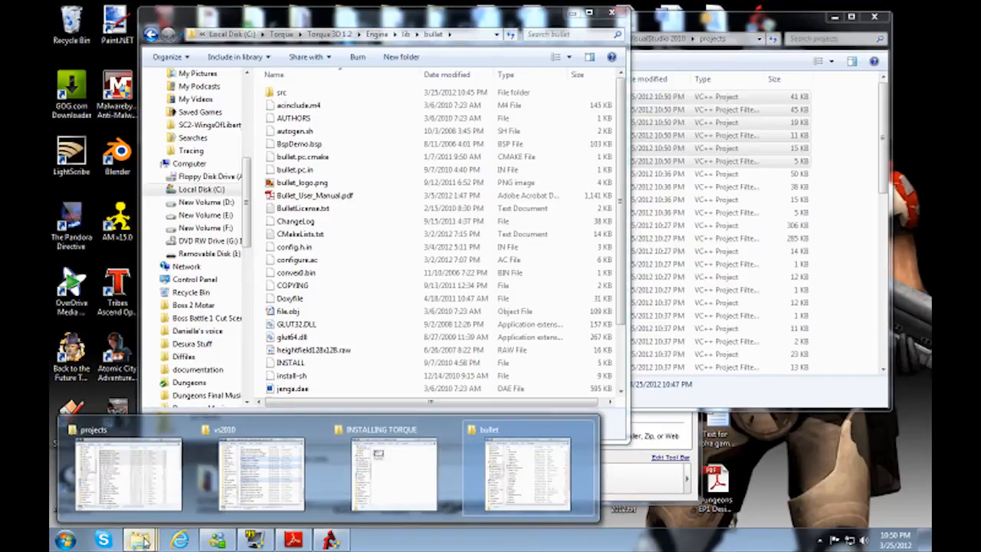
double_click(282, 92)
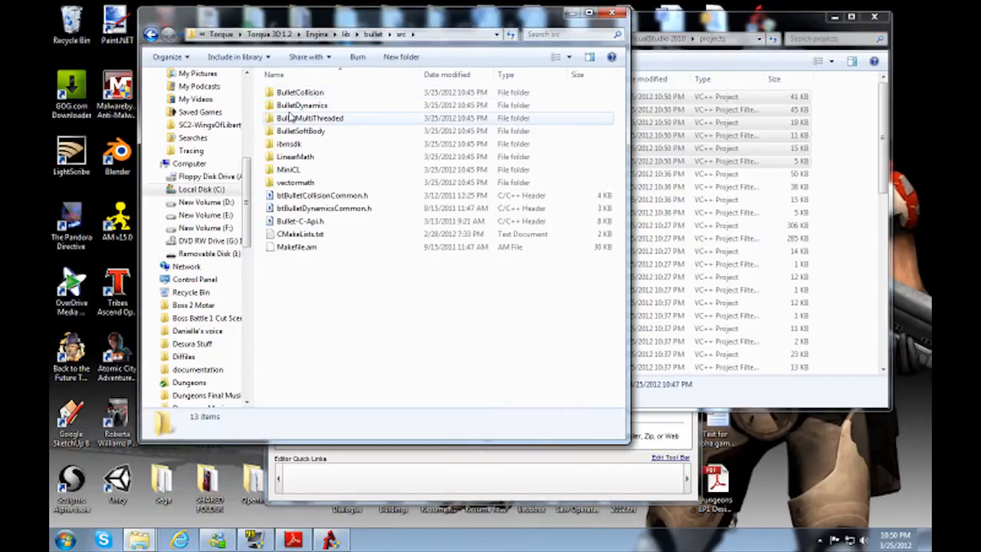
left_click(305, 118)
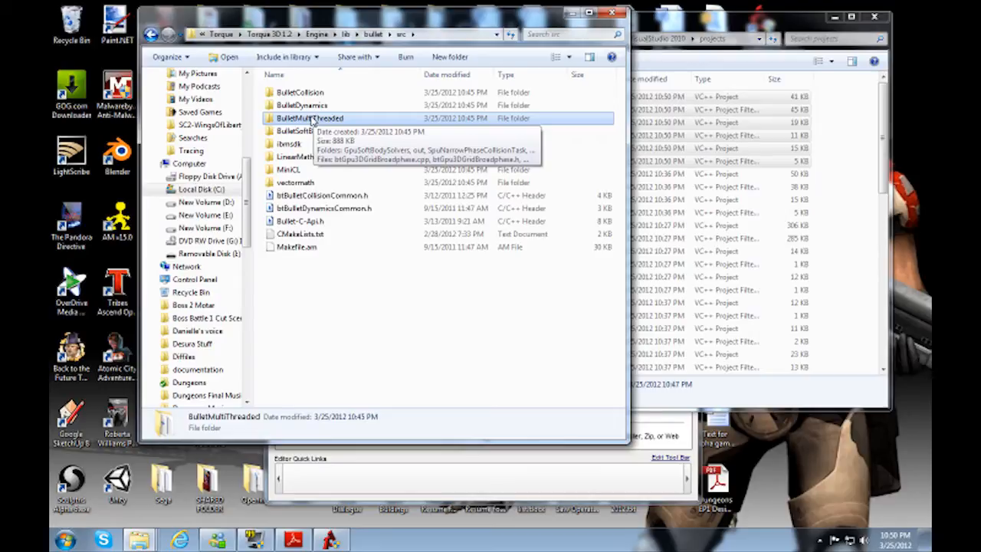
Step: Duplicate BulletCollision.vcxproj and BulletCollision.vcxproj.filters within Wolf's VisualStudio 2010\projects folder
left_click(736, 110)
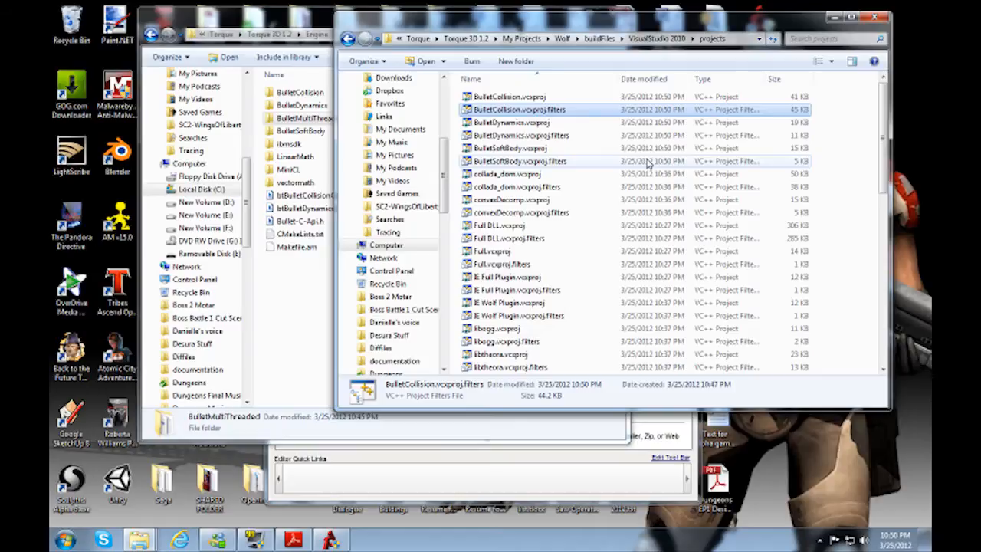
key("shift+Up")
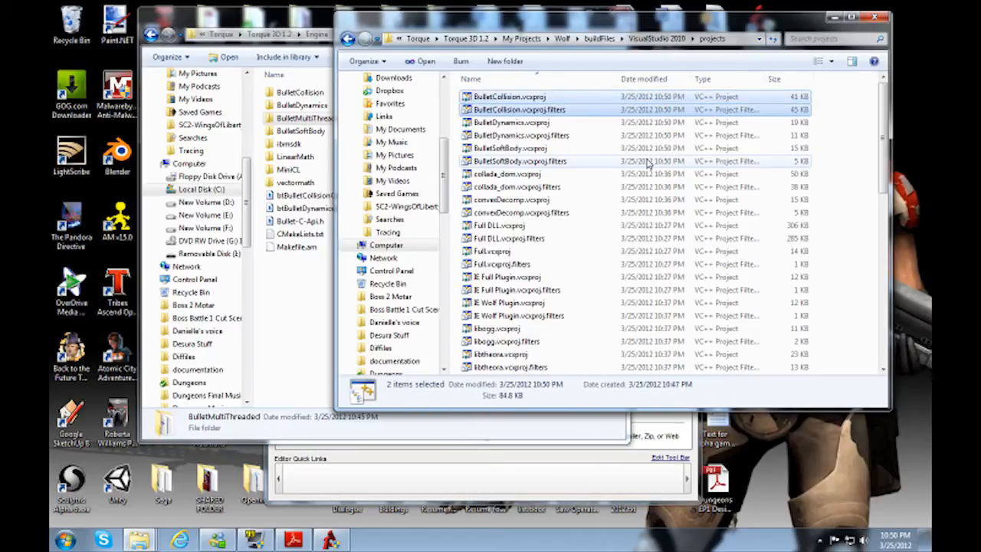
key("ctrl+c")
key("ctrl+v")
Step: Rename the copied BulletCollision project file as BulletMultiThreaded.vcxproj
left_click(524, 97)
key("F2")
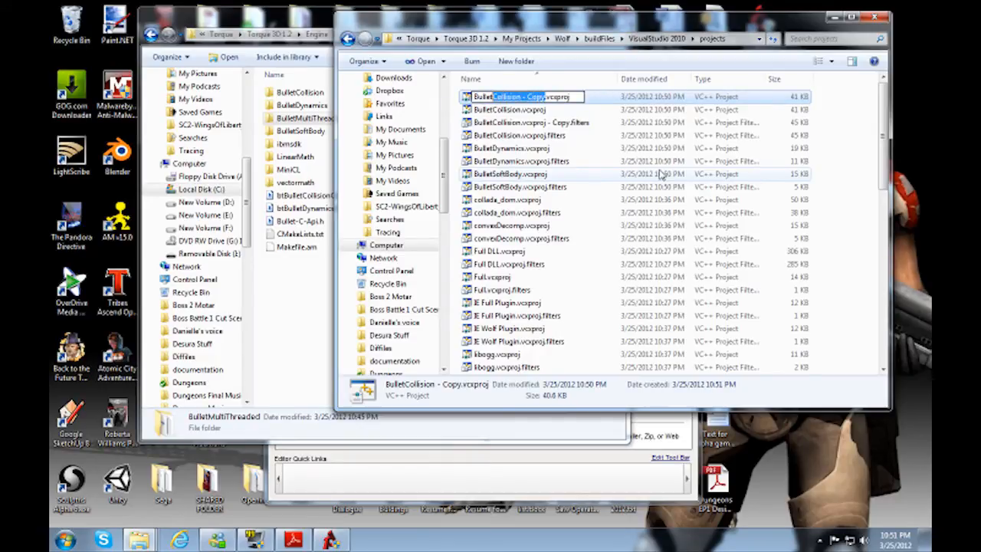
type("Multi")
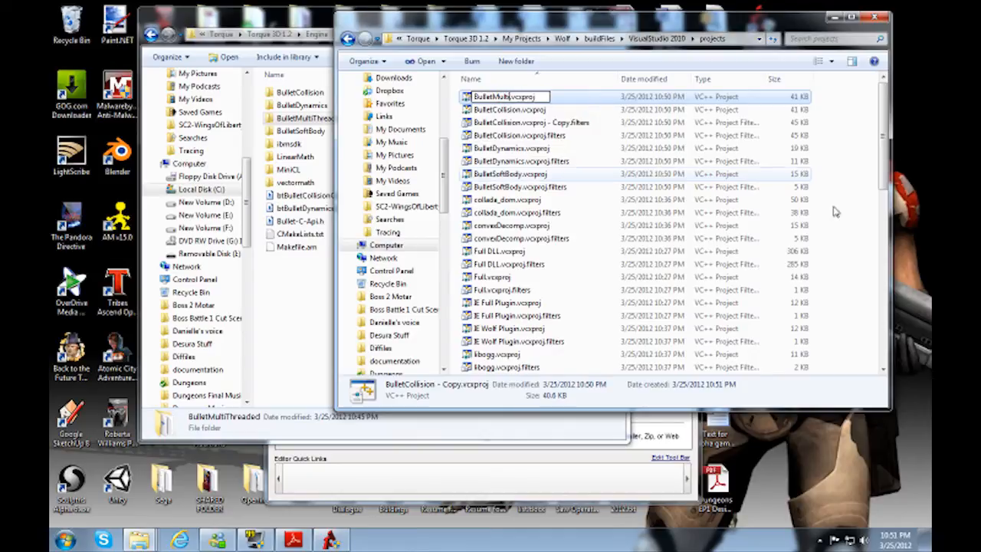
type("Threade")
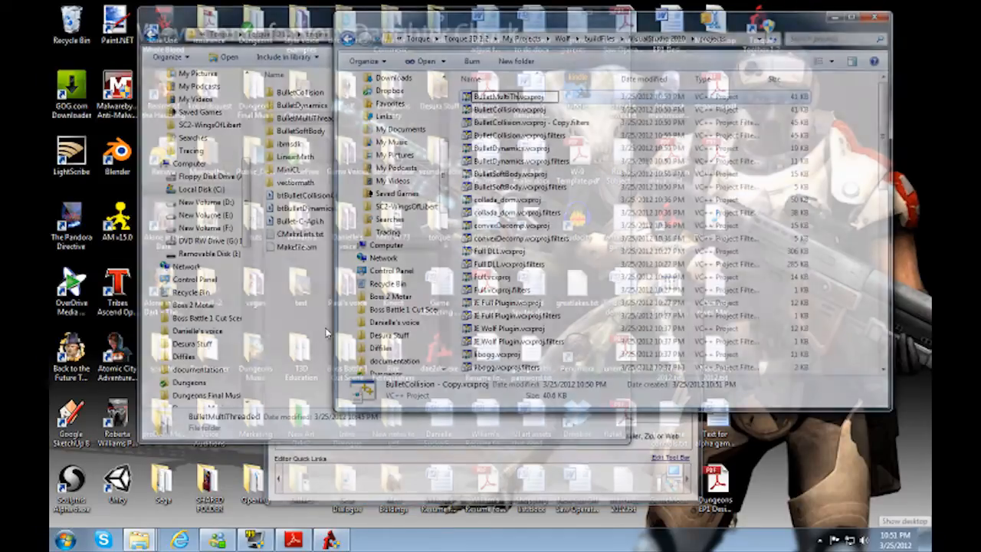
type("d")
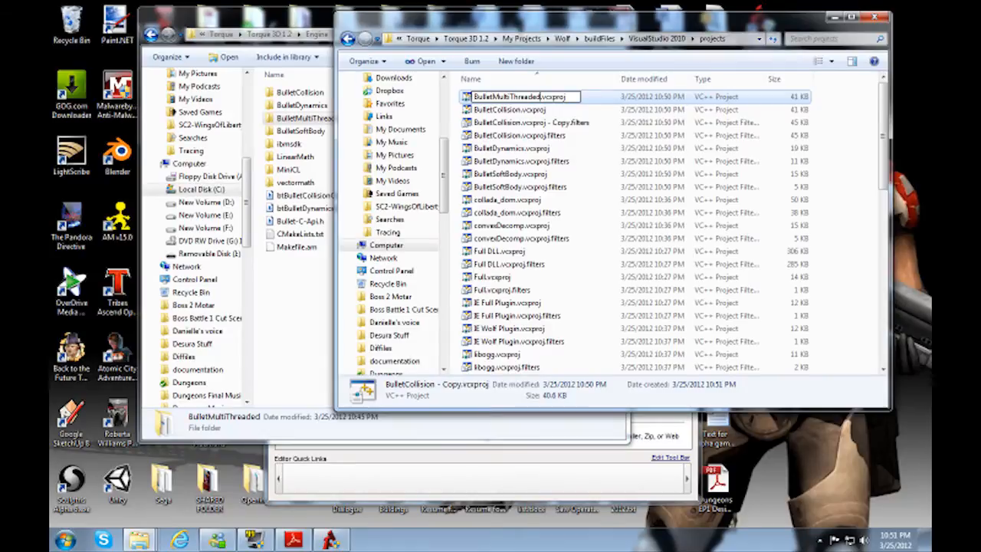
key("Return")
Step: Rename the copied BulletCollision filters file as BulletMultiThreaded.vcxproj.filters
key("Up")
key("Up")
key("Up")
key("Up")
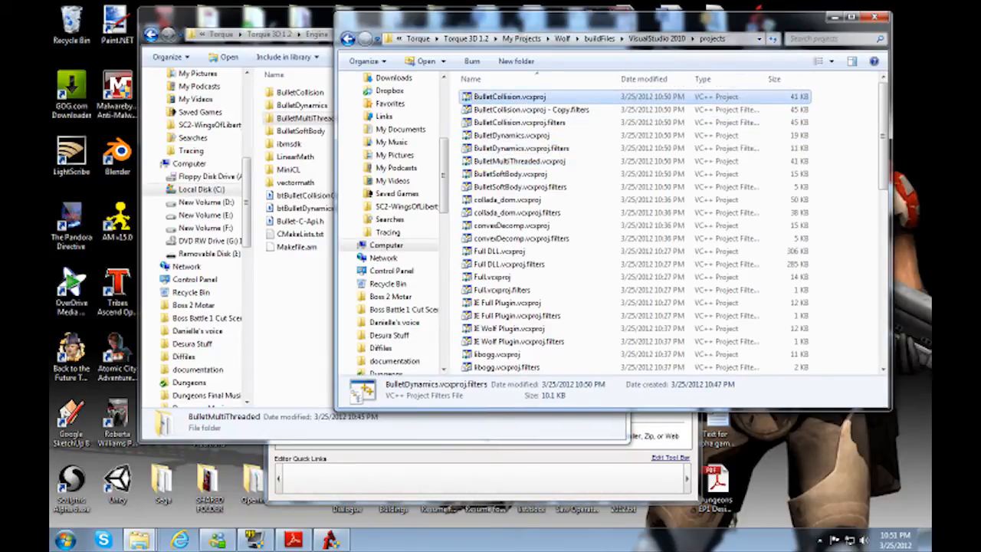
key("F2")
key("Right")
key("BackSpace")
key("BackSpace")
key("BackSpace")
key("BackSpace")
key("BackSpace")
key("BackSpace")
key("BackSpace")
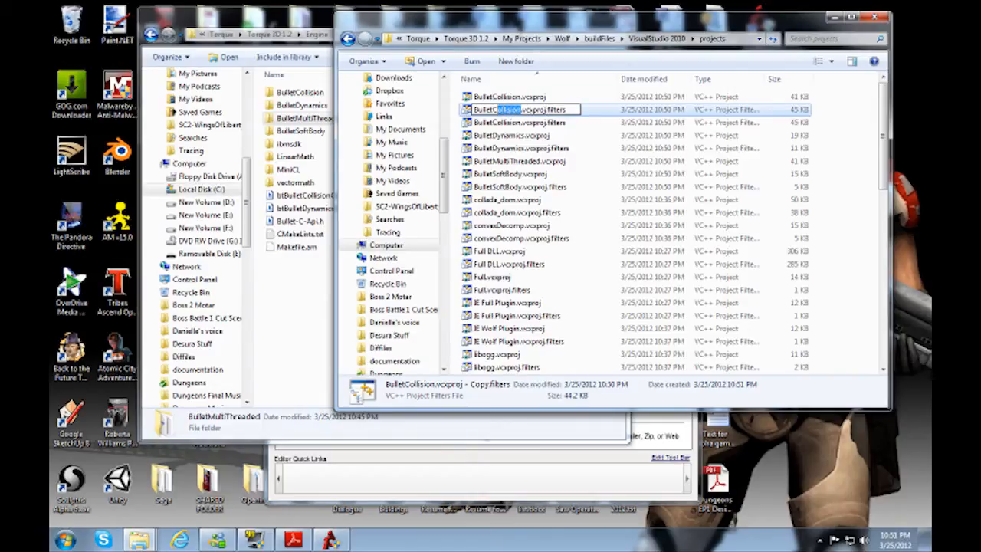
type("MultiThread")
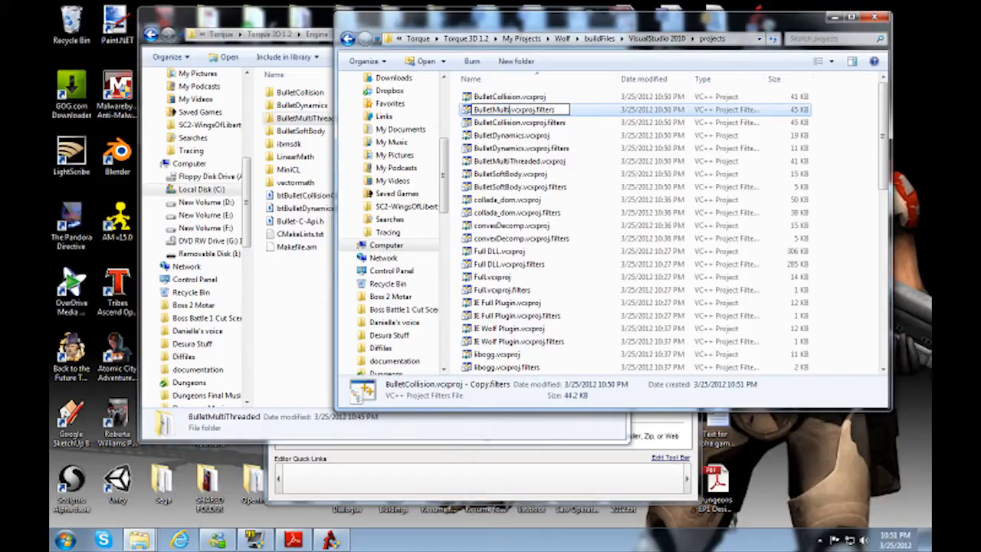
type("ed")
key("Return")
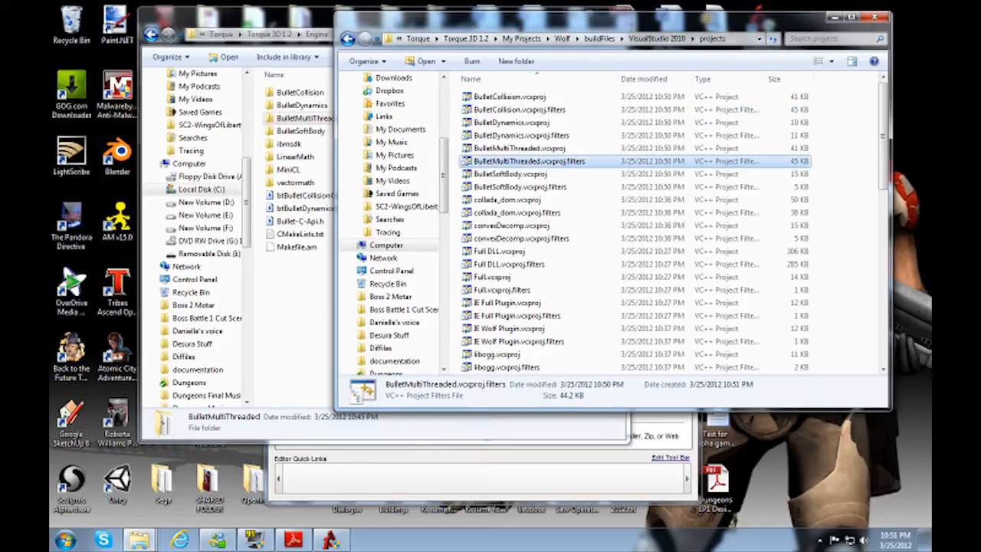
Step: Open BulletMultiThreaded.vcxproj and BulletMultiThreaded.vcxproj.filters together in Notepad++
left_click(532, 148, "ctrl")
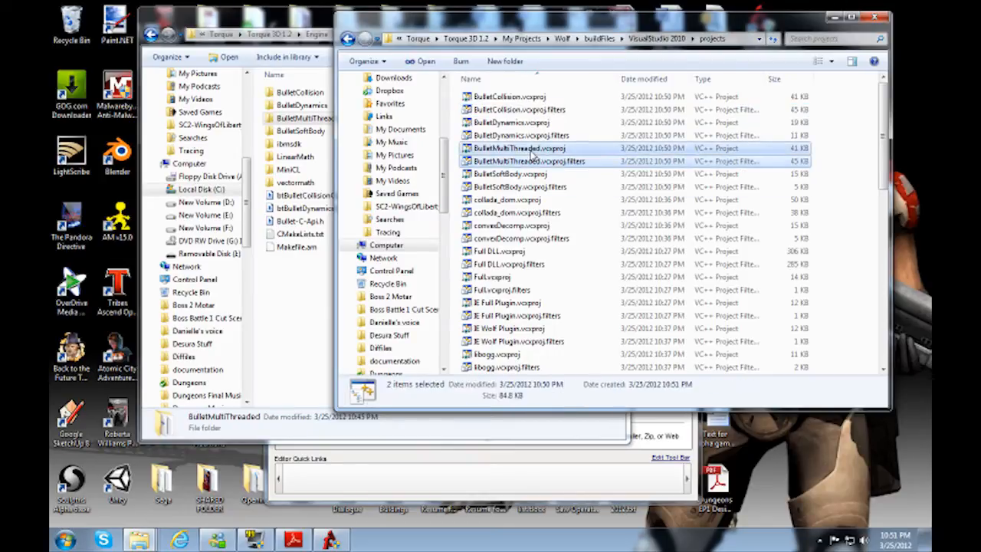
right_click(528, 150)
left_click(447, 225)
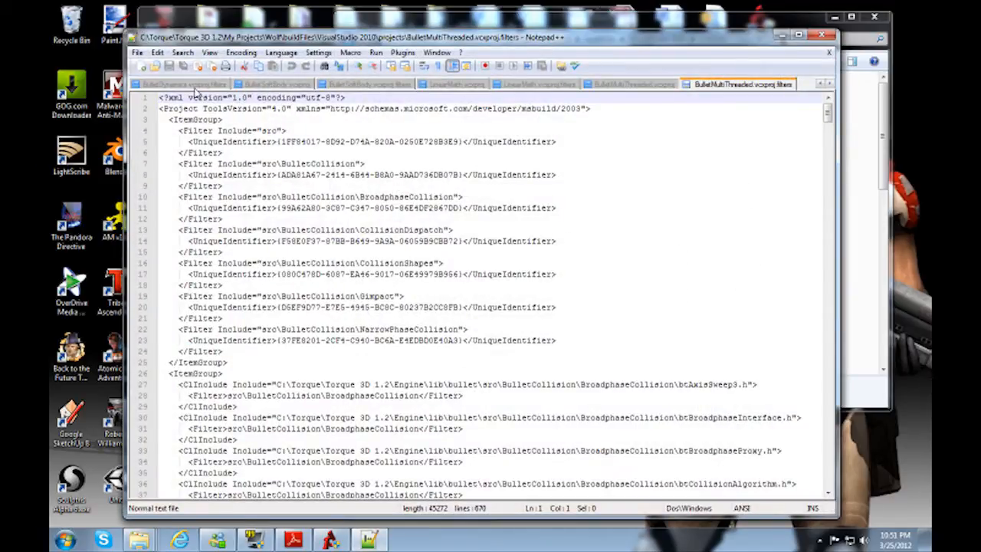
Step: Close all the other open project files, keeping only the two BulletMultiThreaded files open
middle_click(191, 87)
middle_click(191, 87)
middle_click(190, 87)
middle_click(191, 87)
middle_click(191, 87)
middle_click(191, 87)
middle_click(184, 89)
middle_click(176, 89)
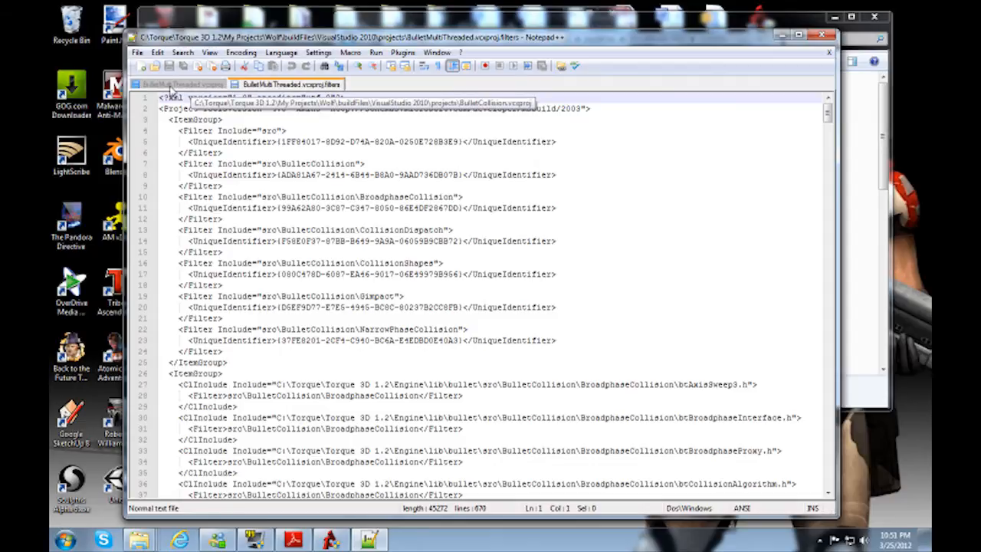
Step: Change the last digit of the ProjectGuid in BulletMultiThreaded.vcxproj to 8
left_click(177, 87)
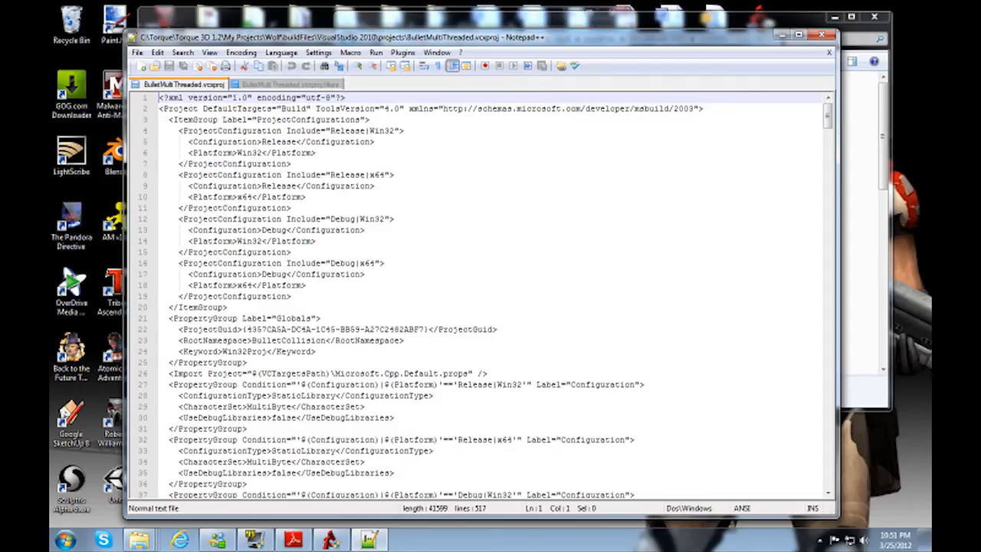
left_click(419, 329)
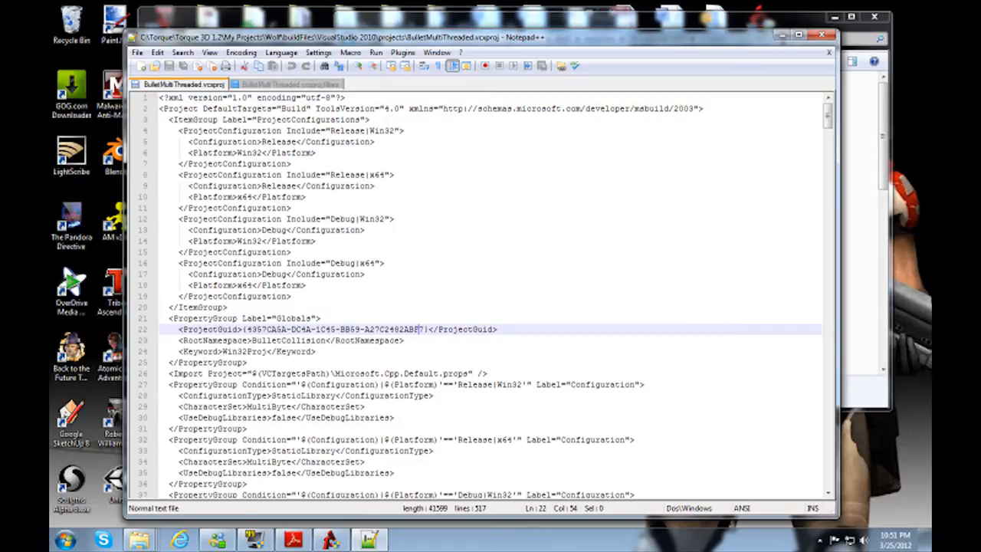
key("shift+Right")
type("8")
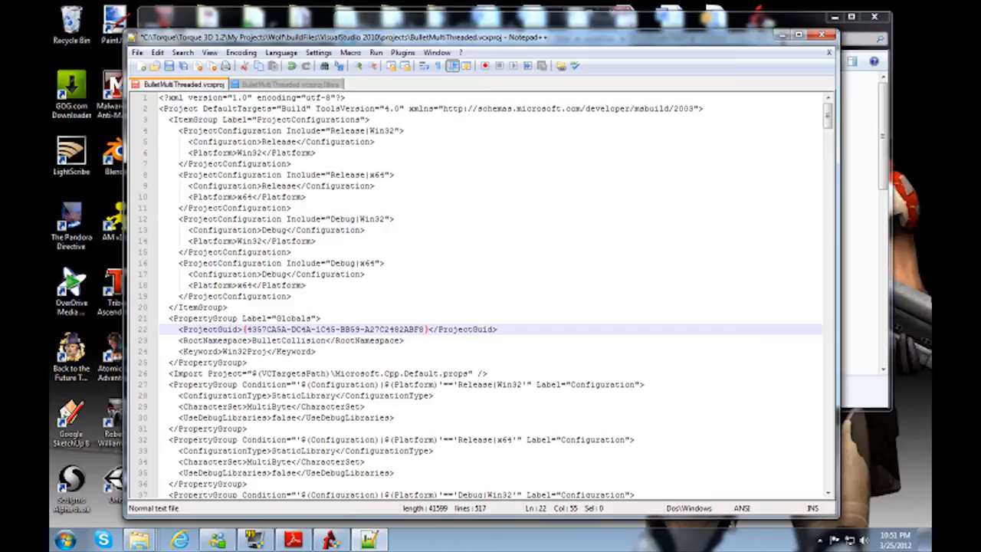
Step: Replace every occurrence of BulletCollision with BulletMultiThreaded in BulletMultiThreaded.vcxproj
key("Down")
scroll(475, 295, "down", 20)
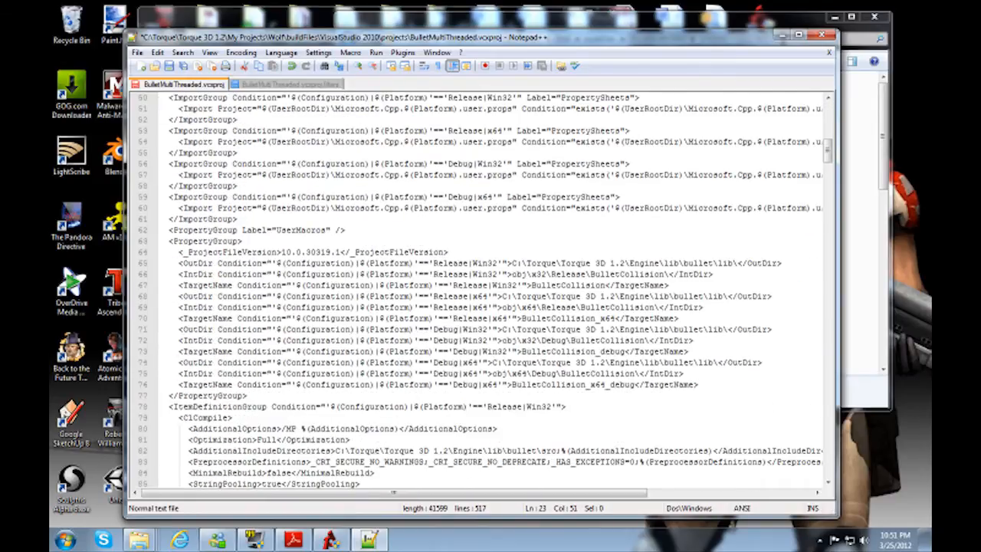
scroll(475, 295, "down", 4)
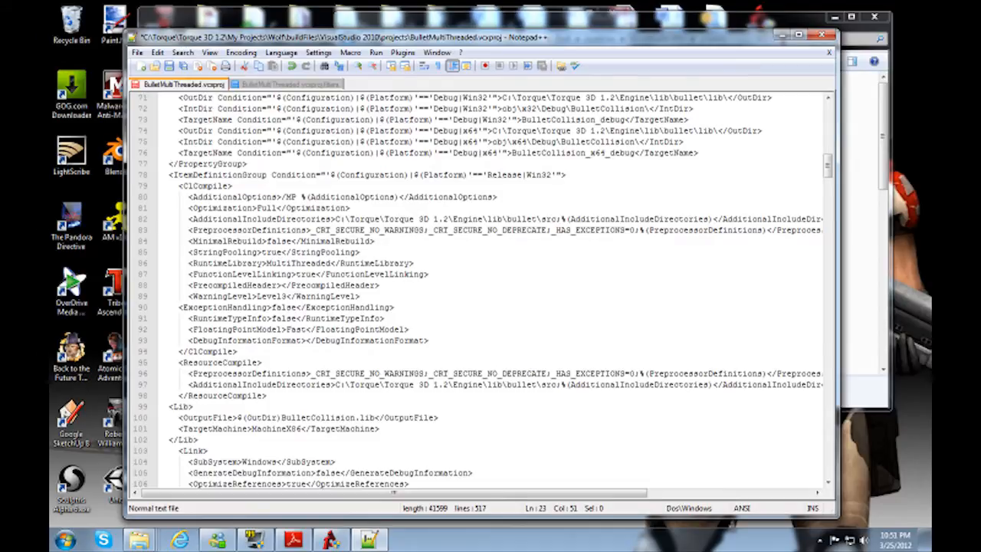
scroll(475, 295, "up", 5)
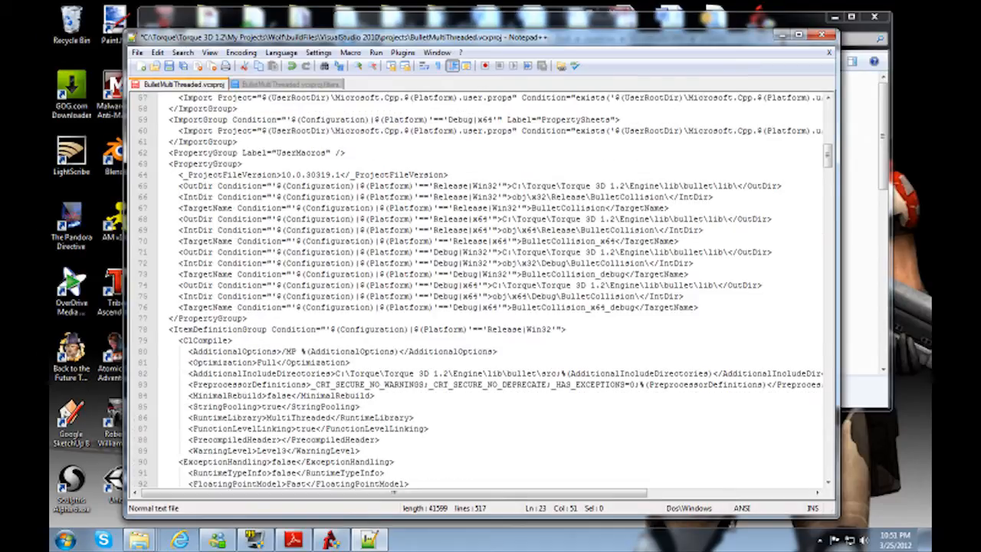
left_click(182, 53)
mouse_move(157, 52)
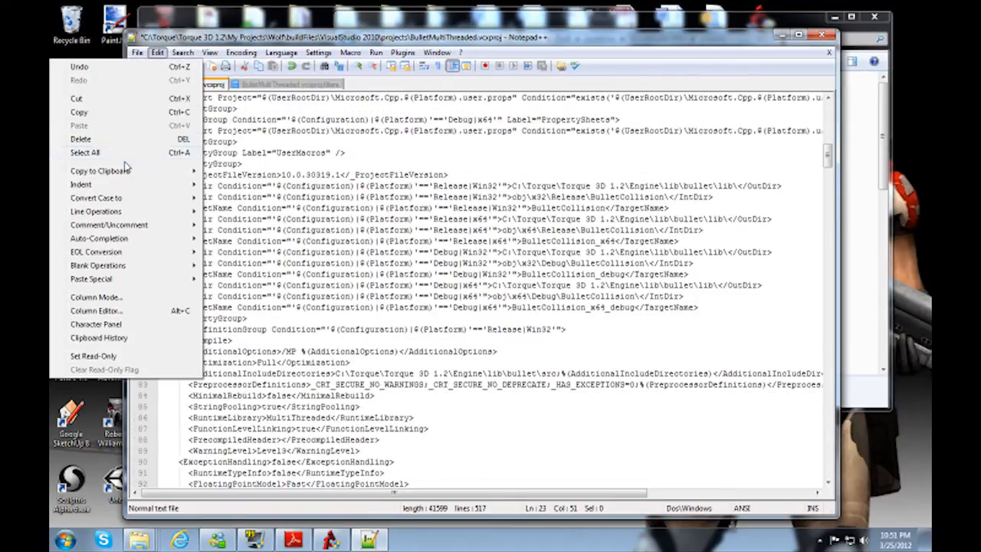
left_click(99, 175)
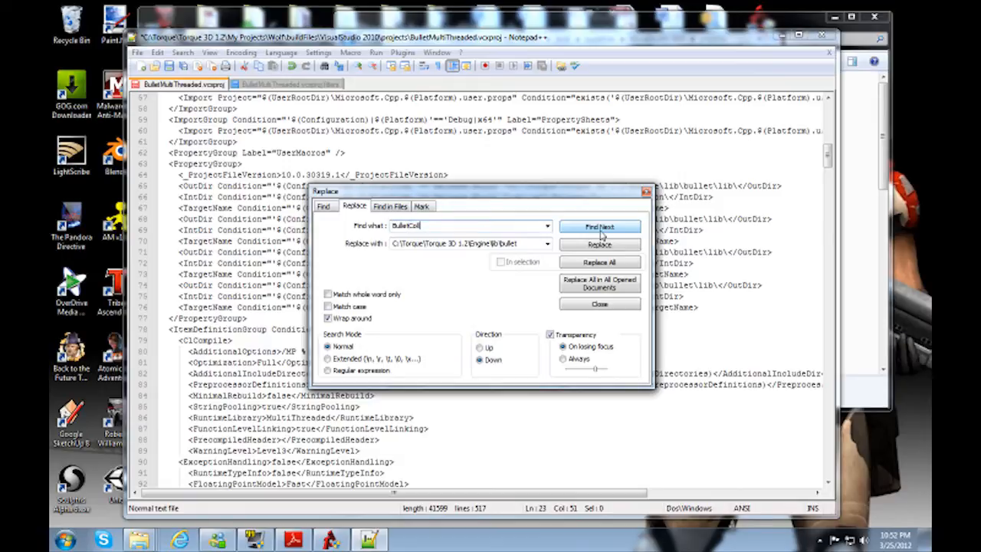
key("Tab")
type("Bu")
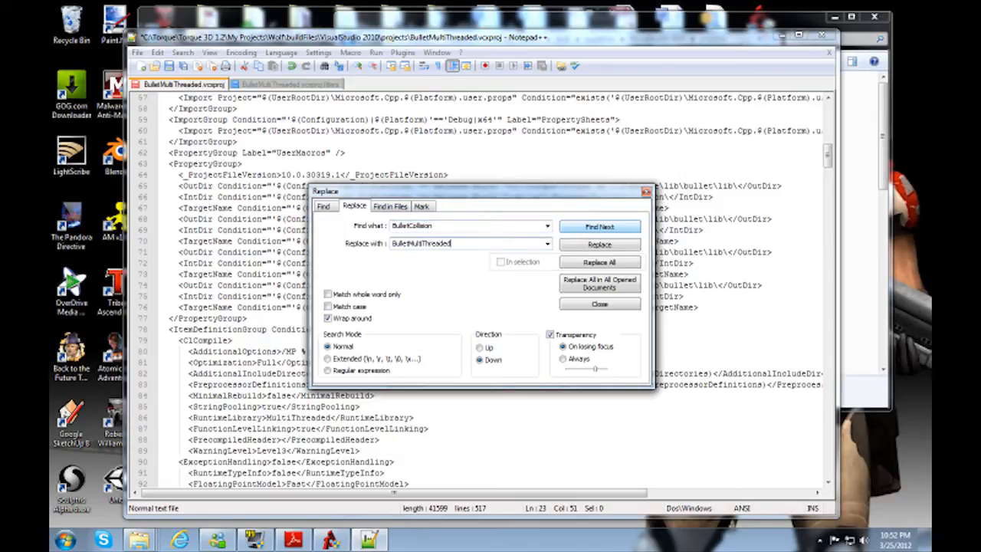
left_click(600, 262)
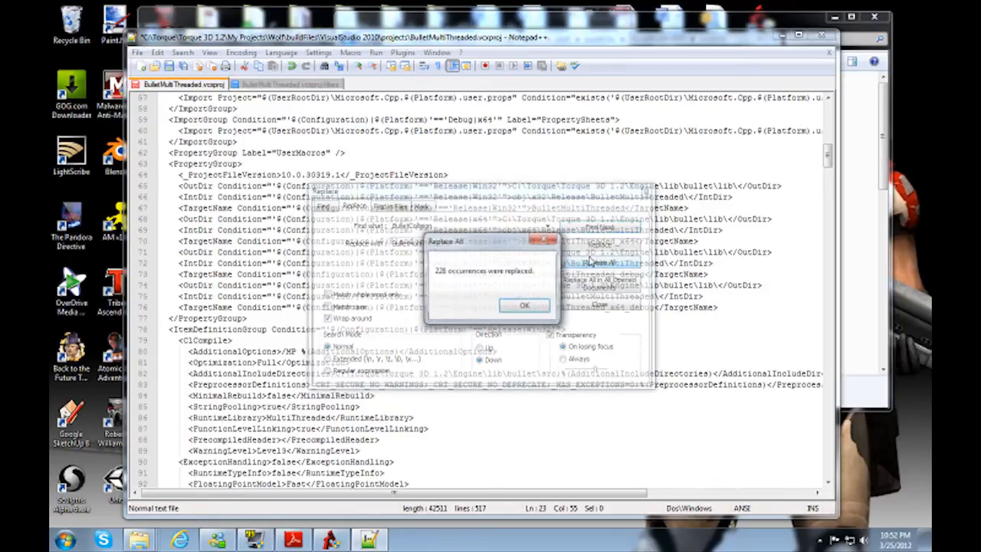
left_click(527, 308)
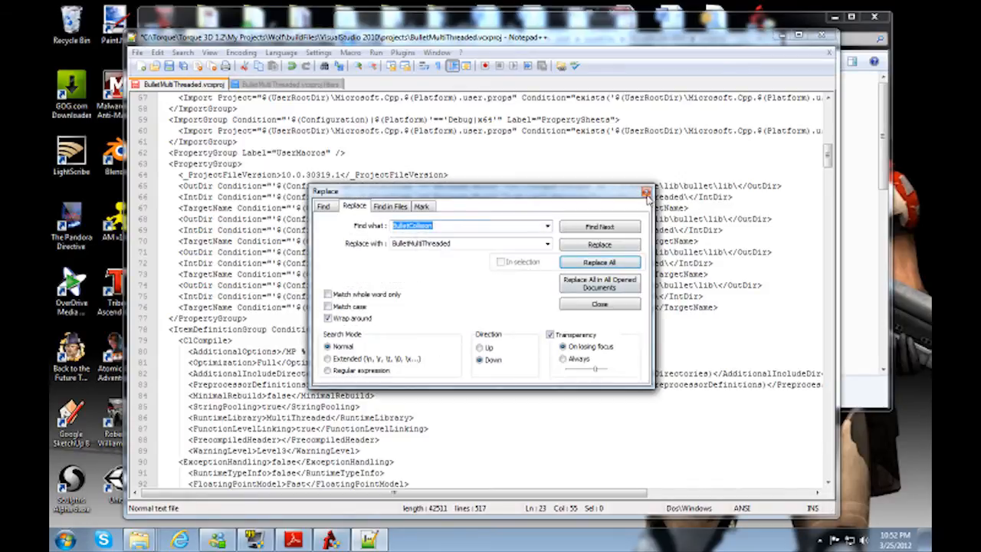
left_click(646, 192)
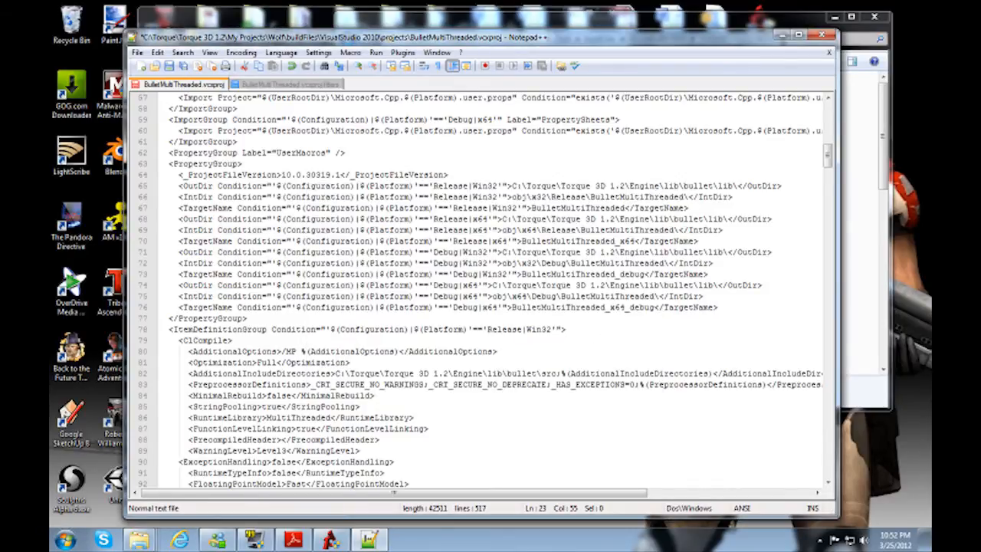
Step: Replace all occurrences of BulletCollision with BulletMultiThreaded in BulletMultiThreaded.vcxproj.filters
left_click(288, 85)
left_click(182, 52)
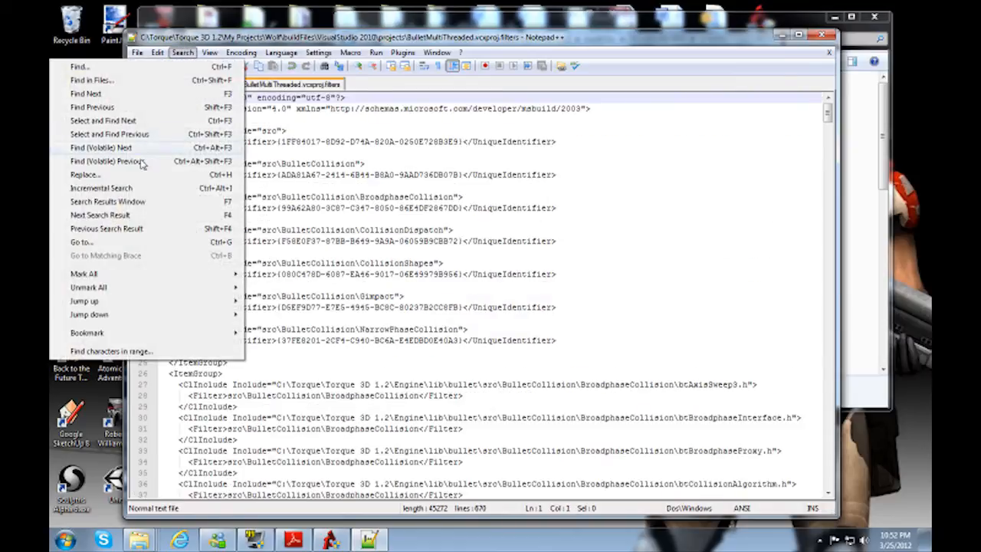
left_click(129, 178)
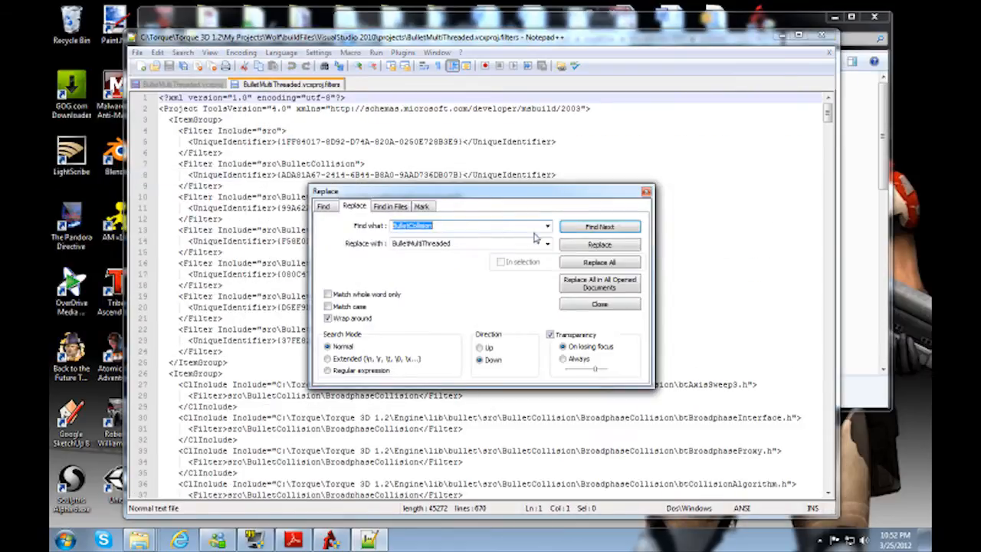
left_click(599, 262)
left_click(525, 306)
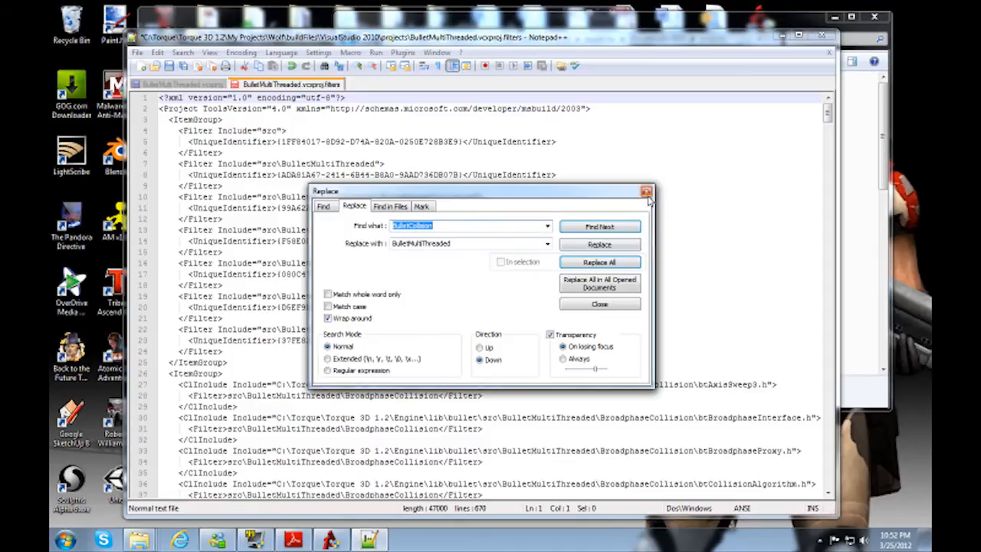
left_click(646, 191)
Step: Delete all ClInclude and ClCompile entries from BulletMultiThreaded.vcxproj, leaving one empty ItemGroup before the Microsoft.Cpp.targets import
left_click(186, 84)
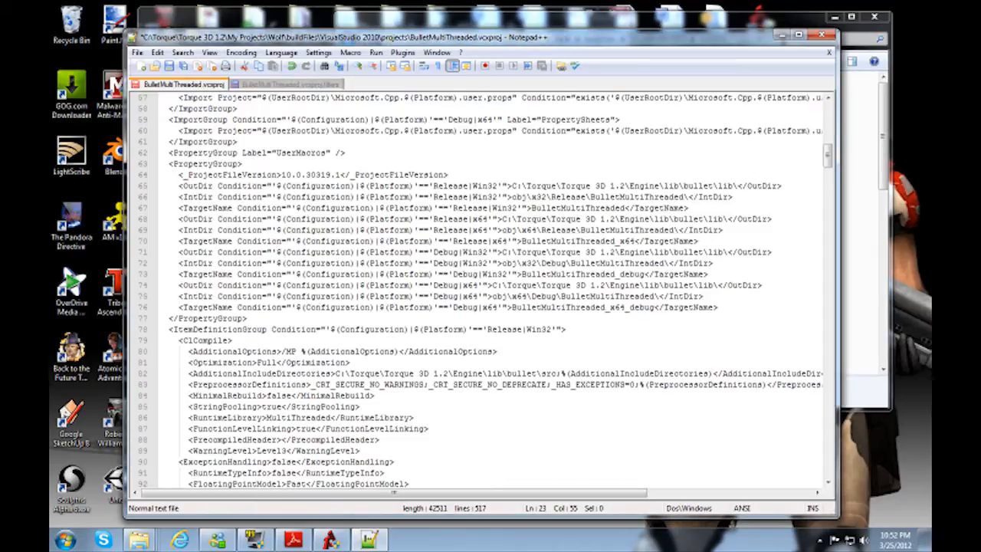
scroll(475, 292, "down", 5)
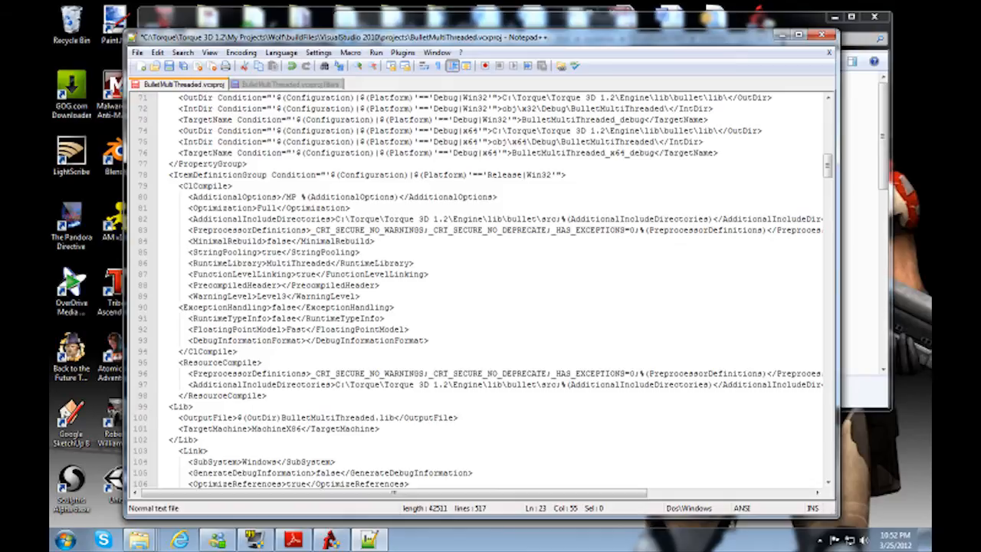
scroll(475, 291, "down", 20)
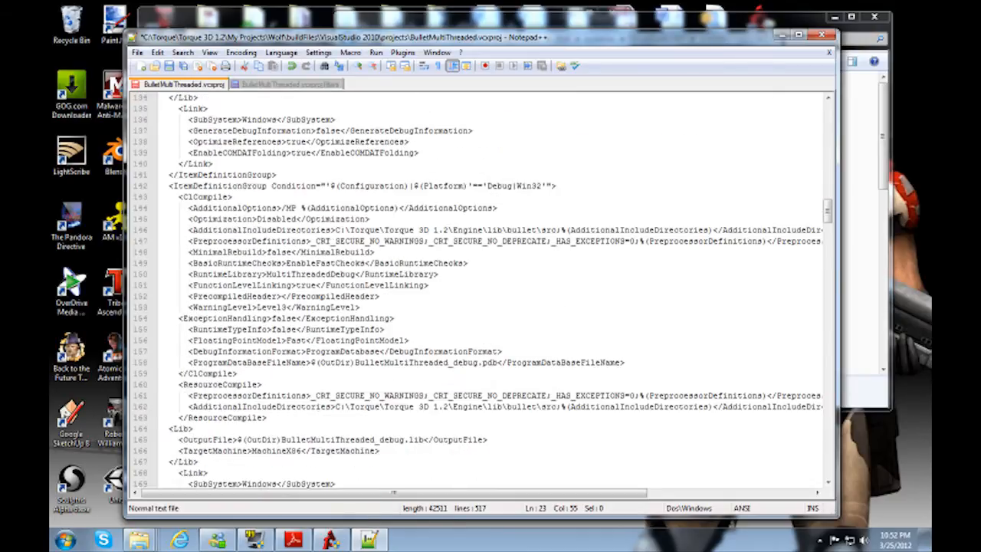
scroll(474, 291, "down", 5)
left_click(276, 186)
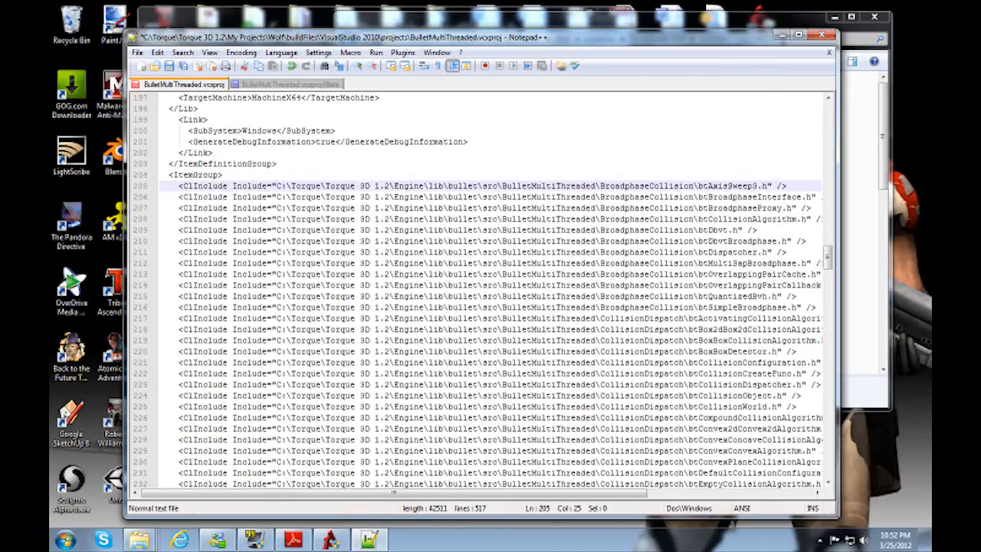
key("Home")
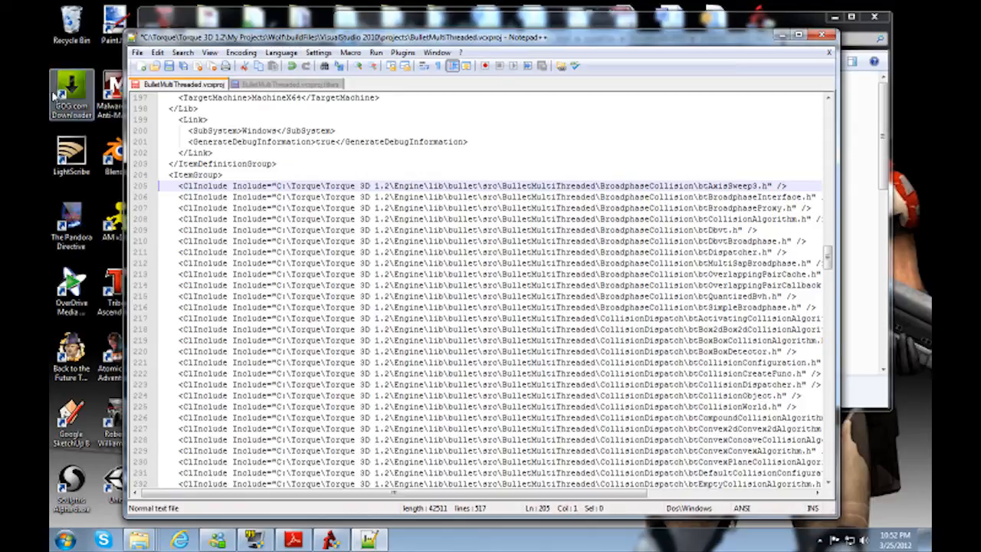
scroll(483, 292, "down", 20)
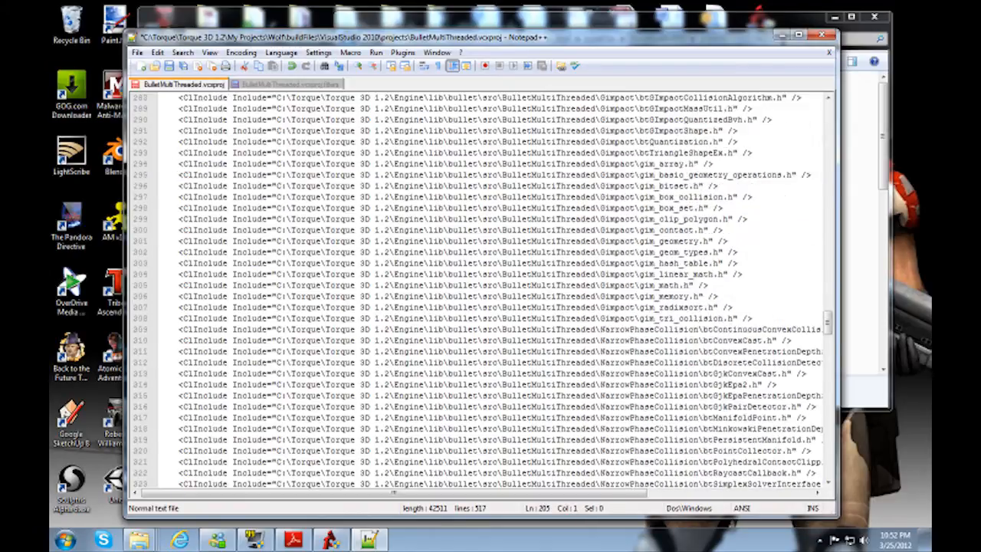
scroll(483, 292, "down", 4)
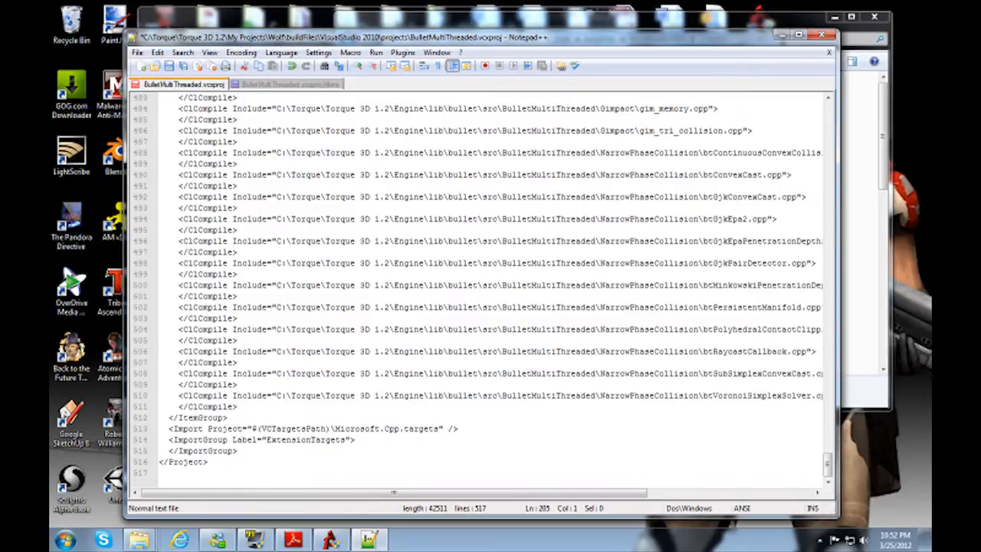
left_click(239, 406, "shift")
key("Delete")
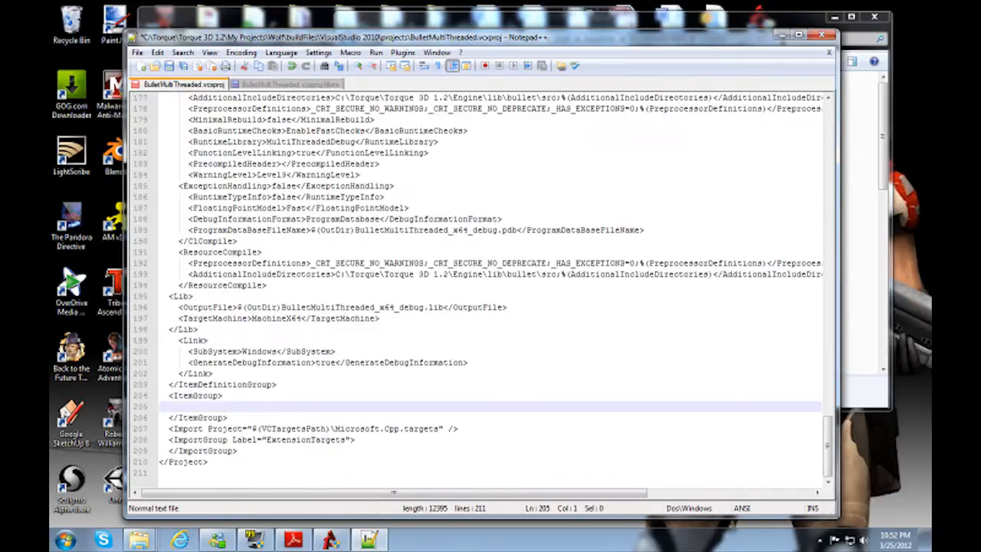
key("BackSpace")
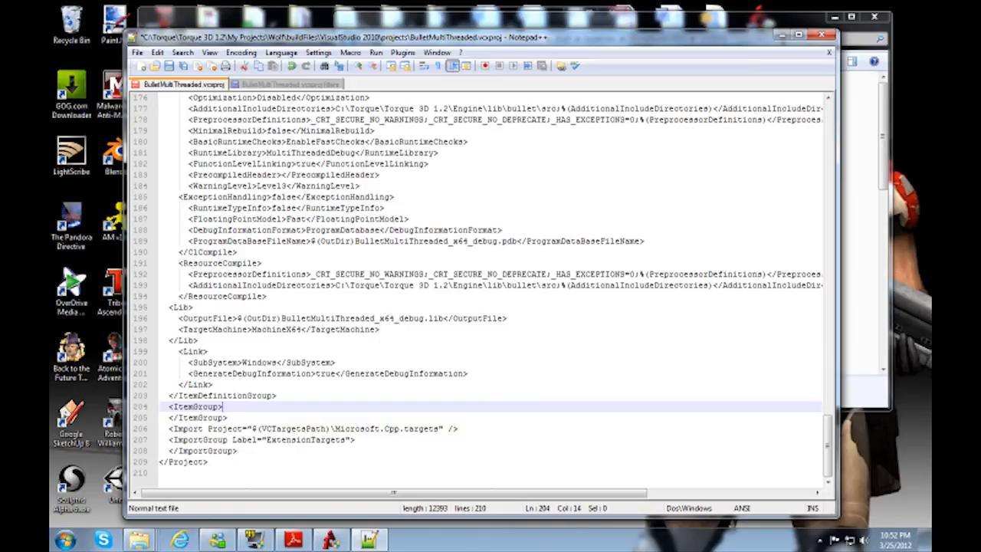
Step: Save BulletMultiThreaded.vcxproj and close it
scroll(491, 291, "up", 20)
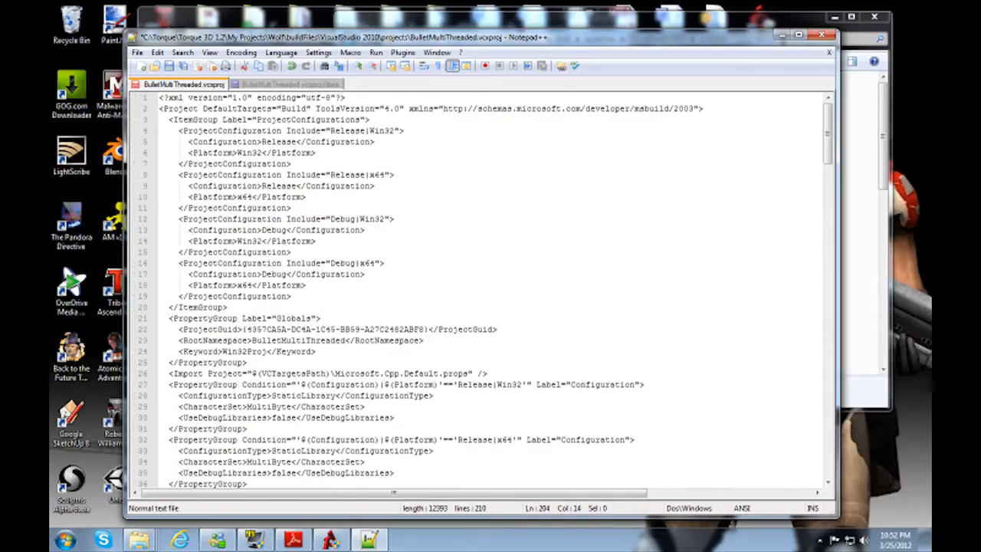
left_click(168, 67)
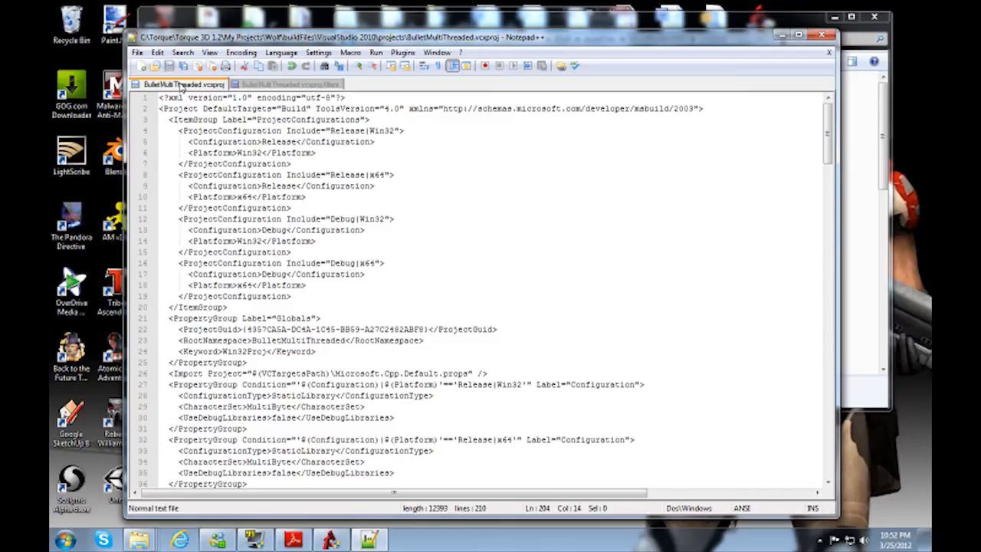
middle_click(181, 85)
Step: Delete all Filter, ClInclude and ClCompile entries from BulletMultiThreaded.vcxproj.filters, leaving a single empty ItemGroup
left_click(288, 131)
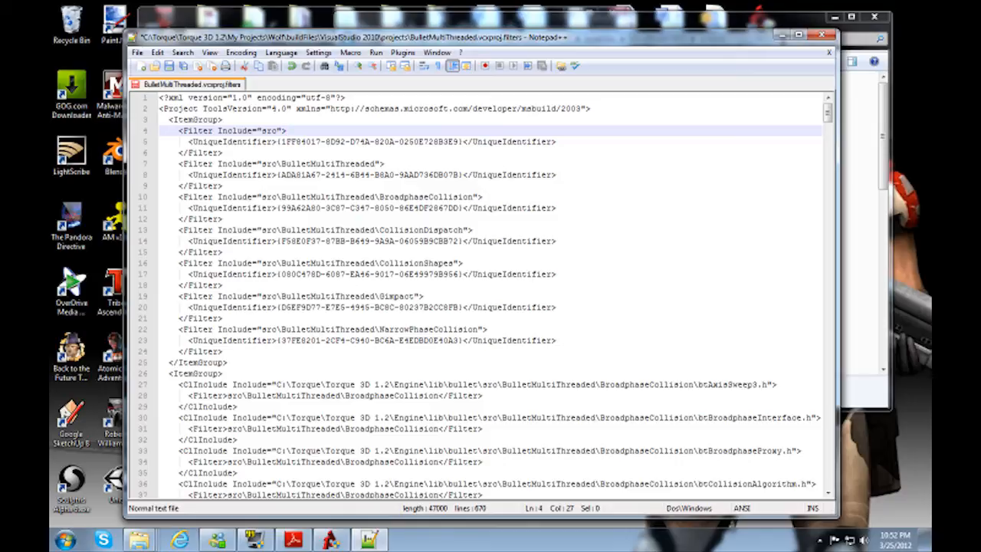
left_click(160, 130)
scroll(482, 295, "down", 20)
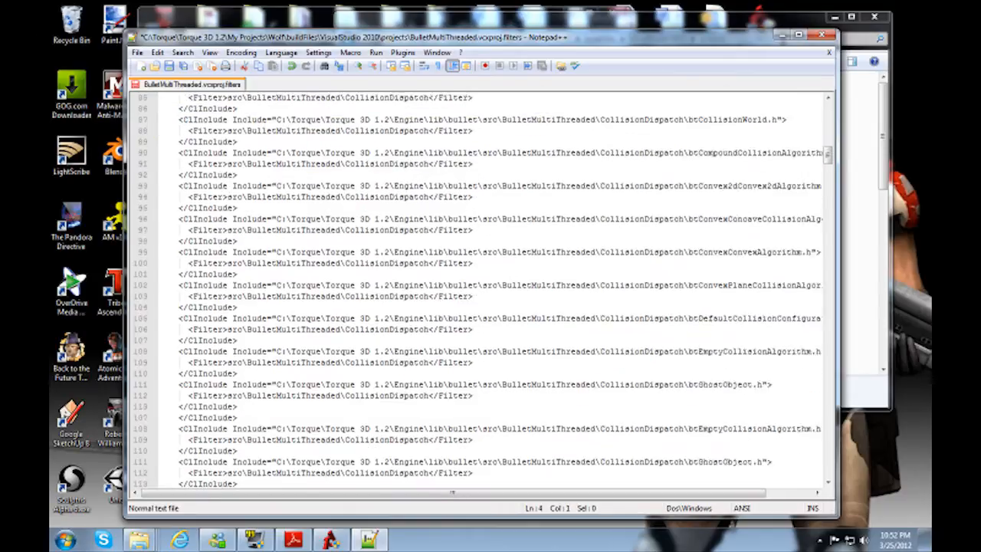
scroll(483, 294, "down", 12)
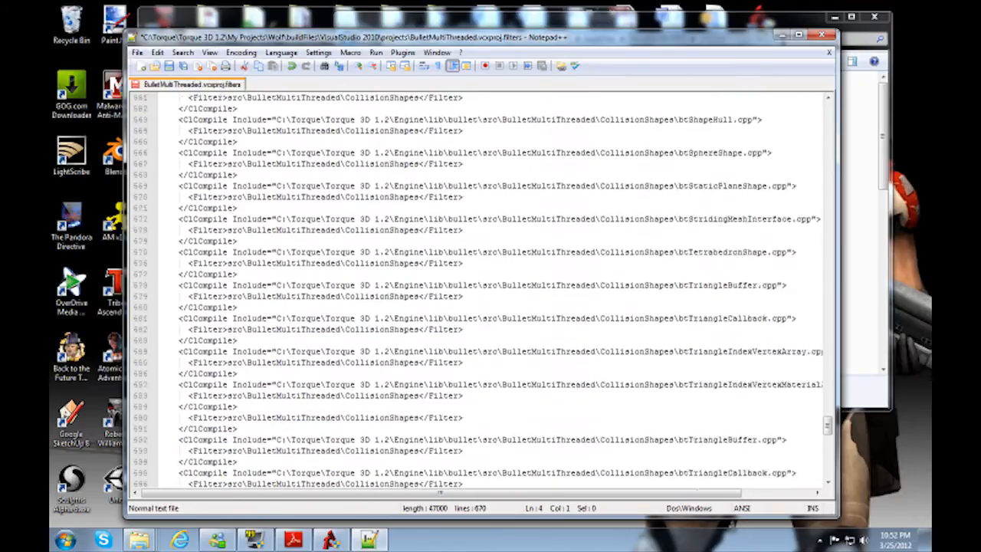
left_click(239, 440, "shift")
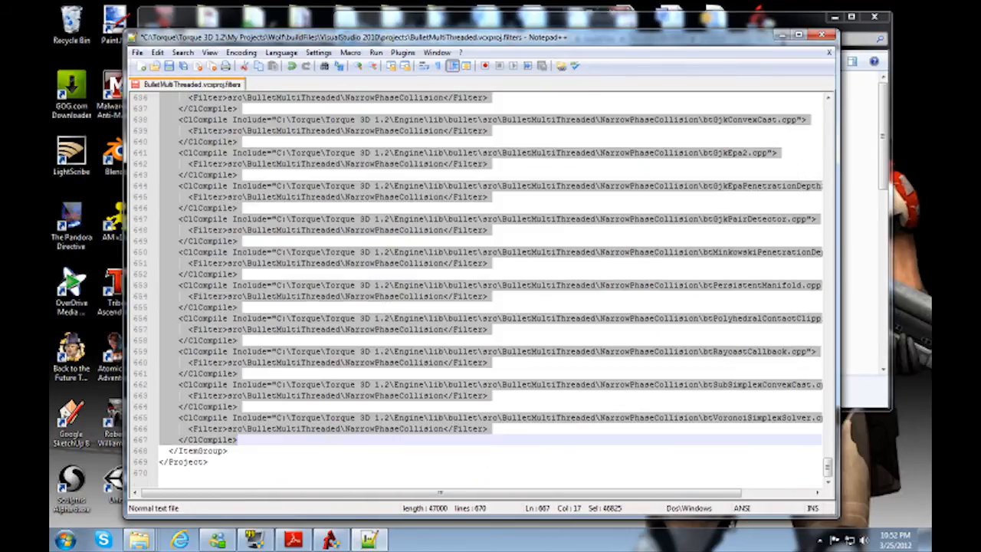
key("Delete")
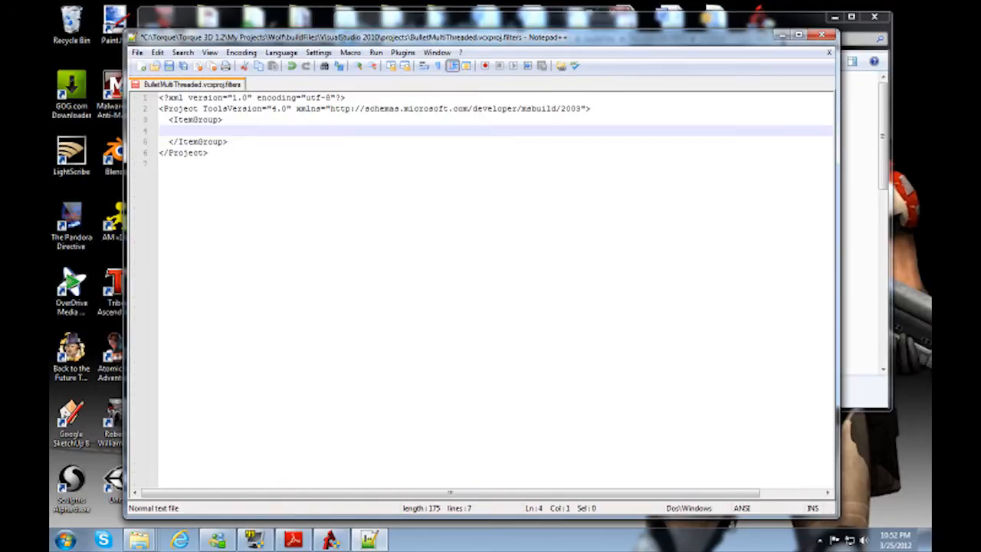
key("BackSpace")
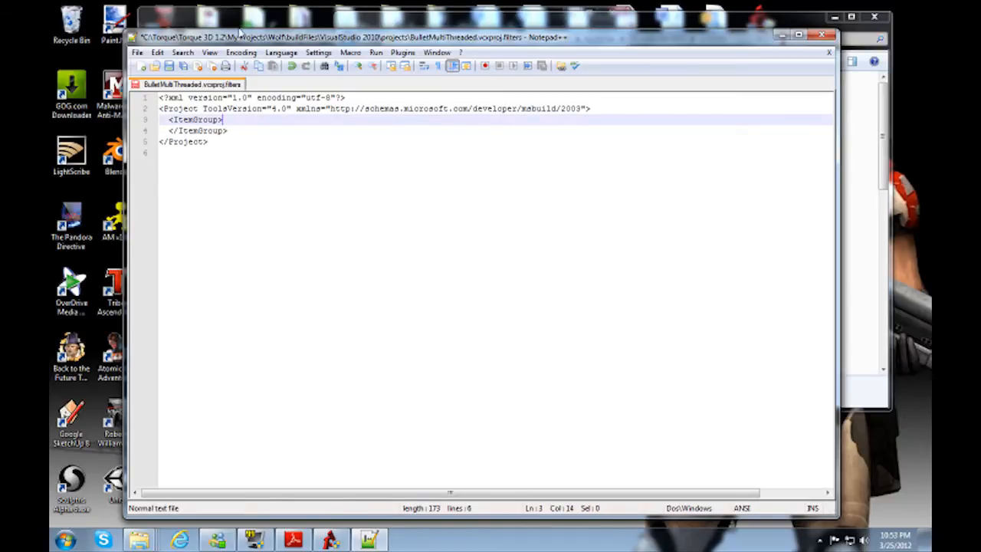
Step: Save and close BulletMultiThreaded.vcxproj.filters, and exit Notepad++
left_click(168, 66)
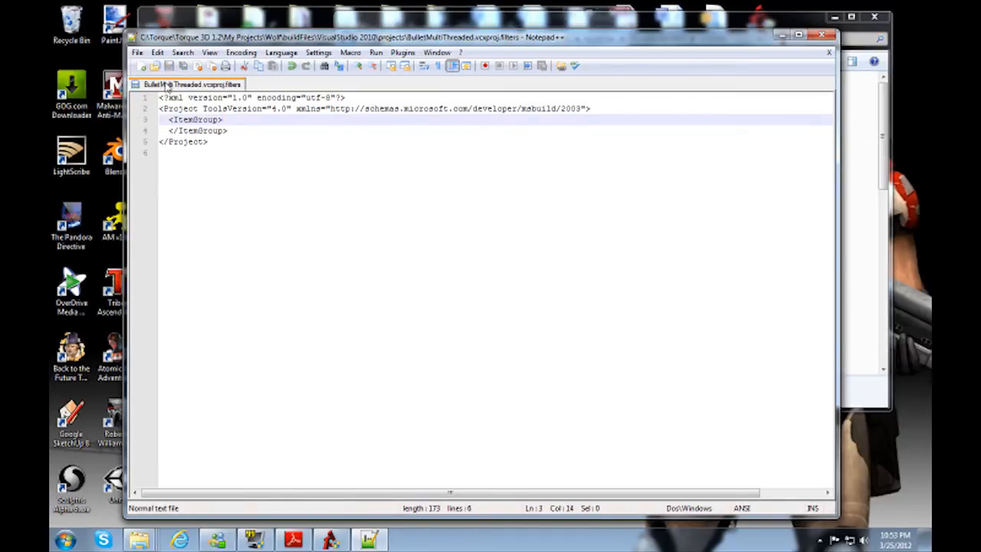
middle_click(167, 86)
left_click(823, 35)
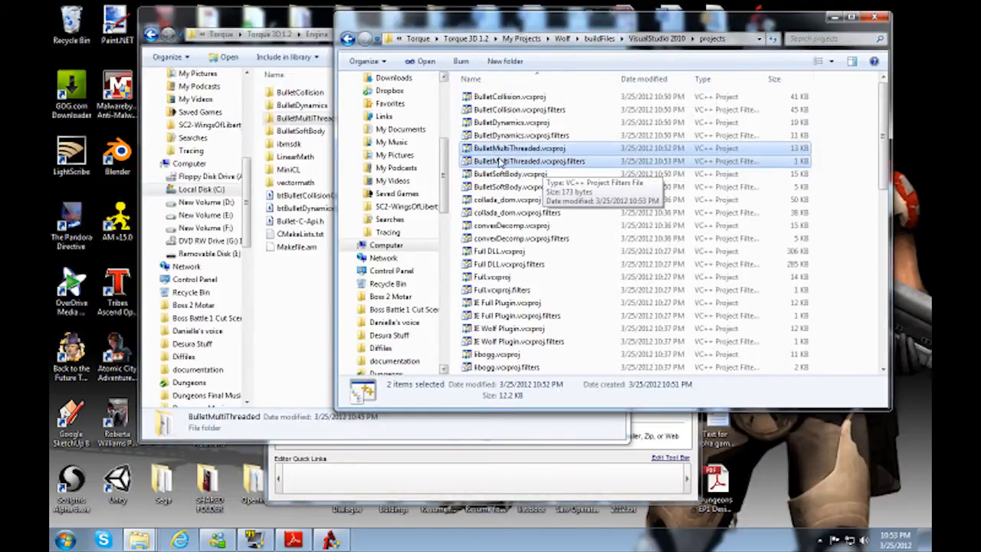
Step: Switch to Torque Toolbox and open the Wolf project's source solution, Wolf.sln, in Visual Studio, dismissing the notice about opening it
left_click(457, 498)
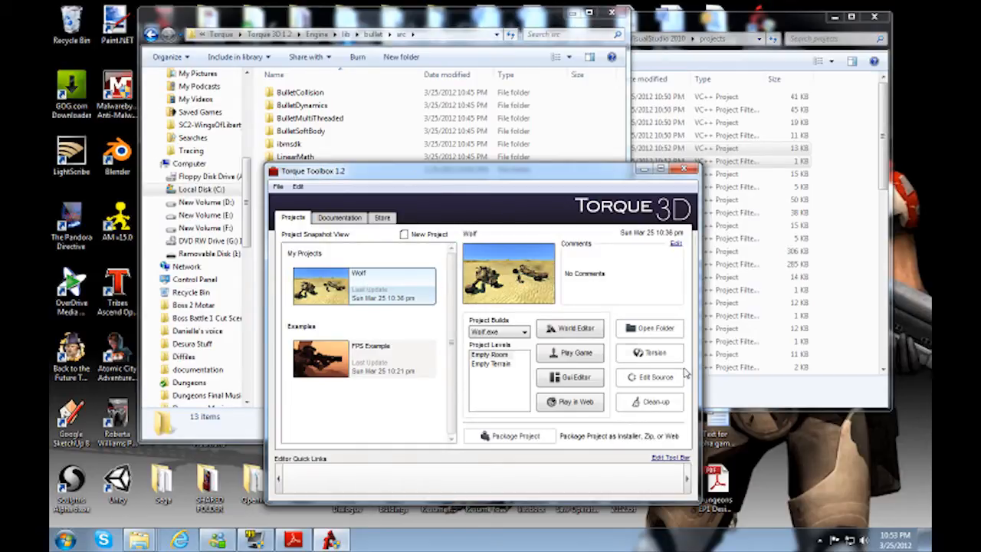
left_click(655, 377)
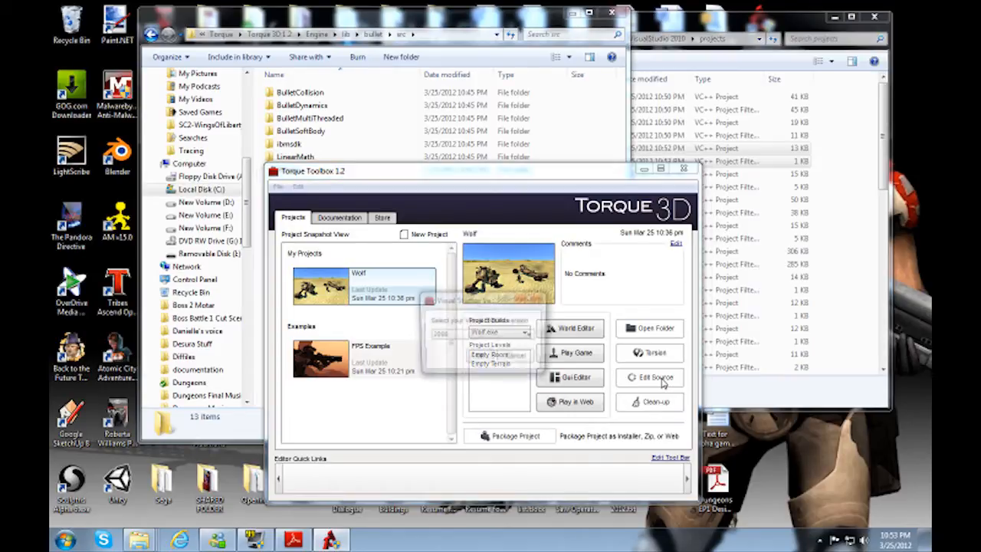
left_click(490, 335)
left_click(459, 354)
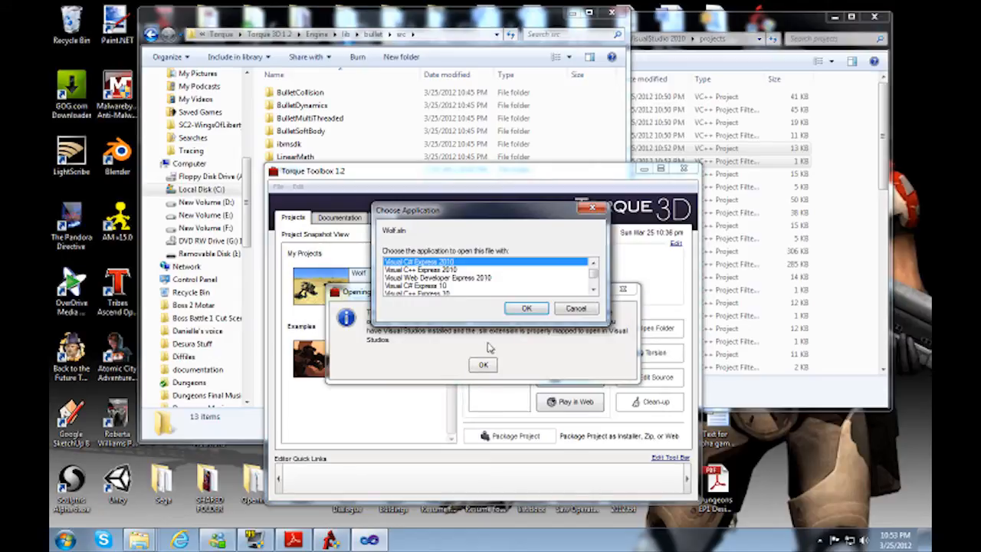
left_click(474, 362)
left_click(481, 366)
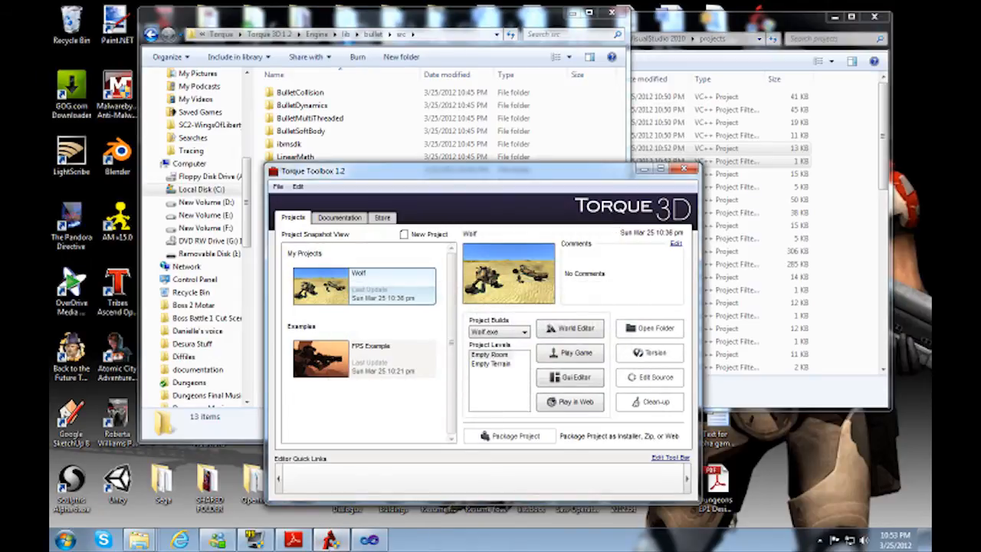
Step: Open Wolf.sln with Visual C++ Express 2010
left_click(332, 540)
left_click(458, 271)
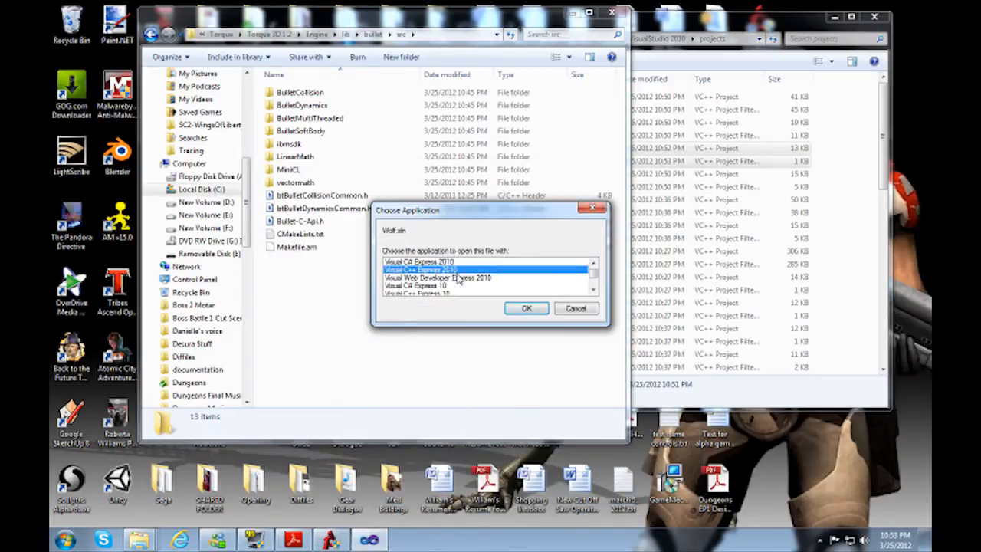
left_click(525, 310)
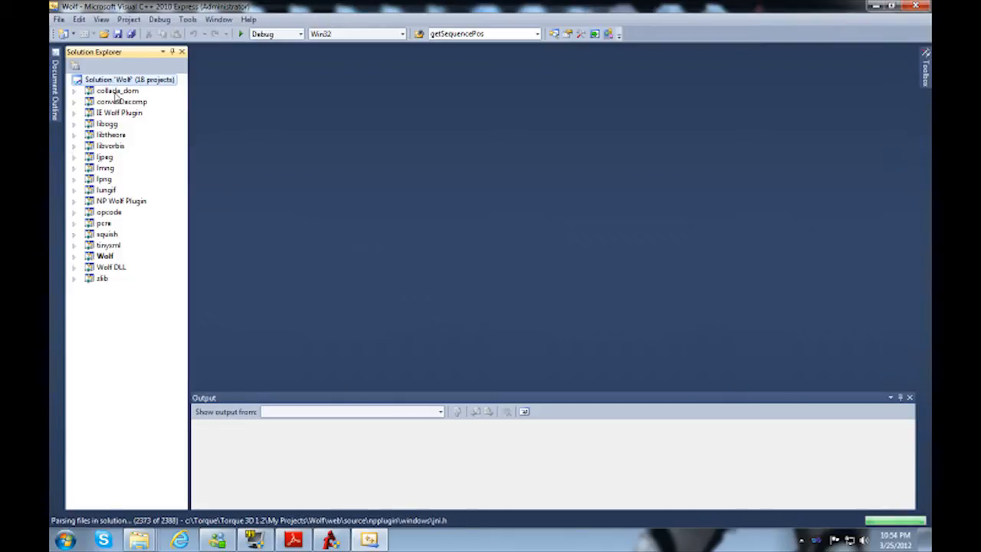
left_click(119, 91)
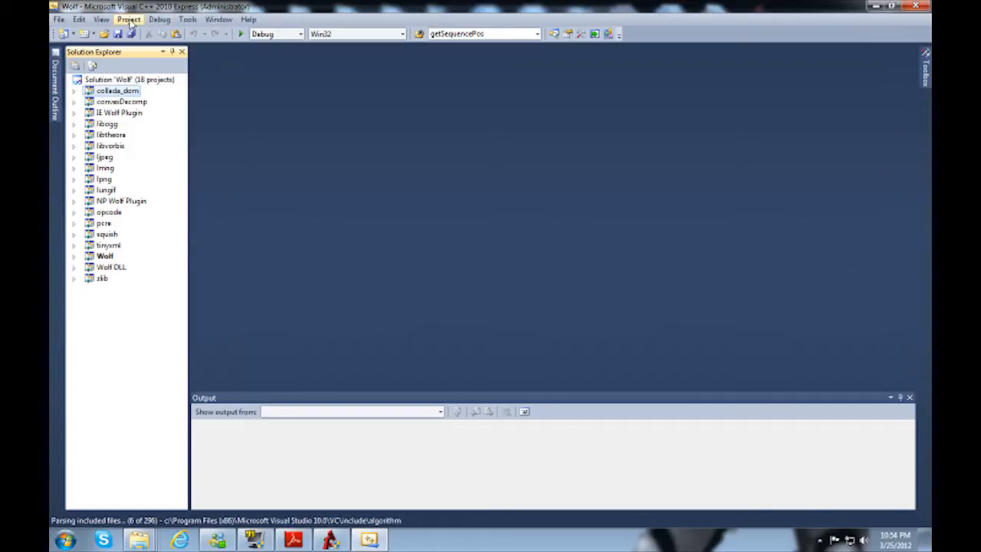
Step: Switch Visual C++ 2010 Express from Basic Settings to Expert Settings
left_click(187, 21)
mouse_move(198, 67)
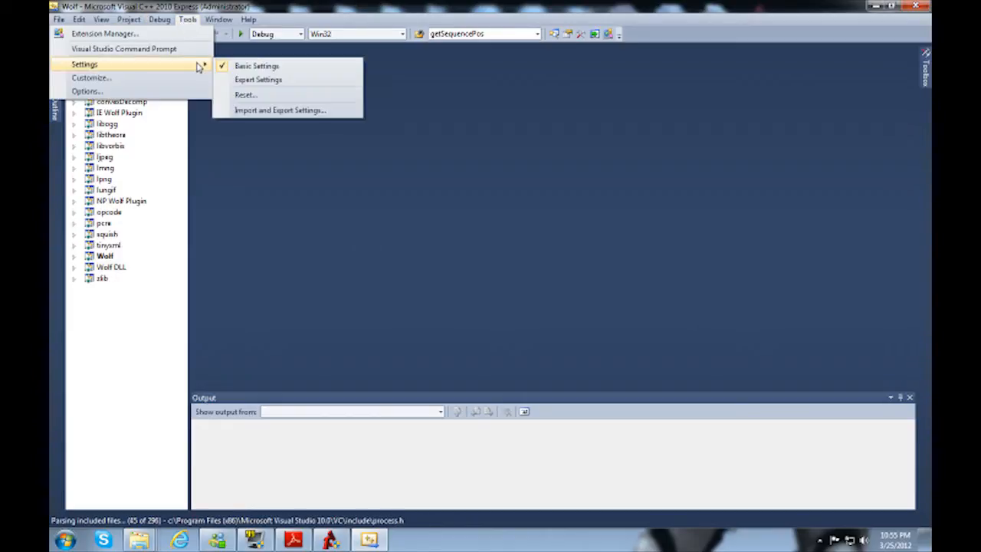
left_click(258, 80)
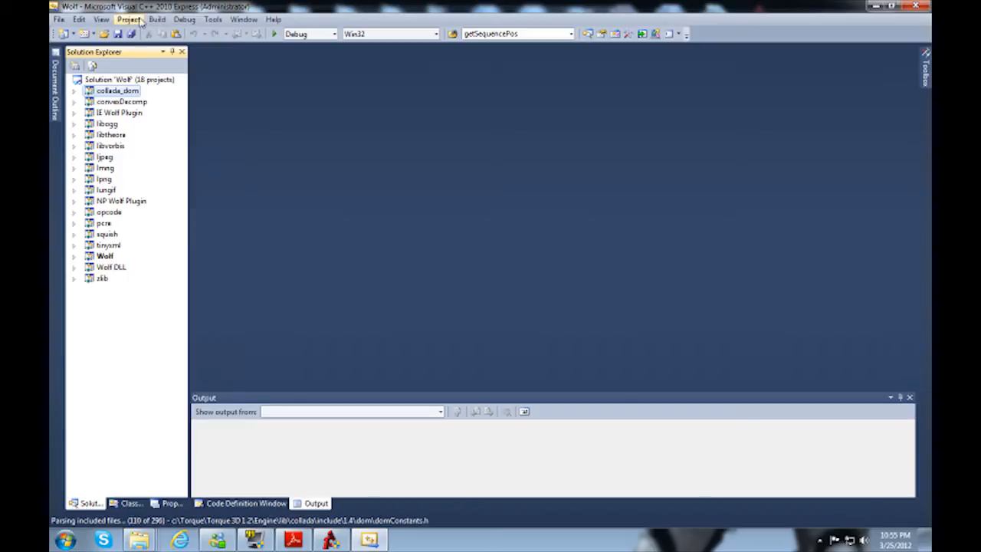
left_click(211, 21)
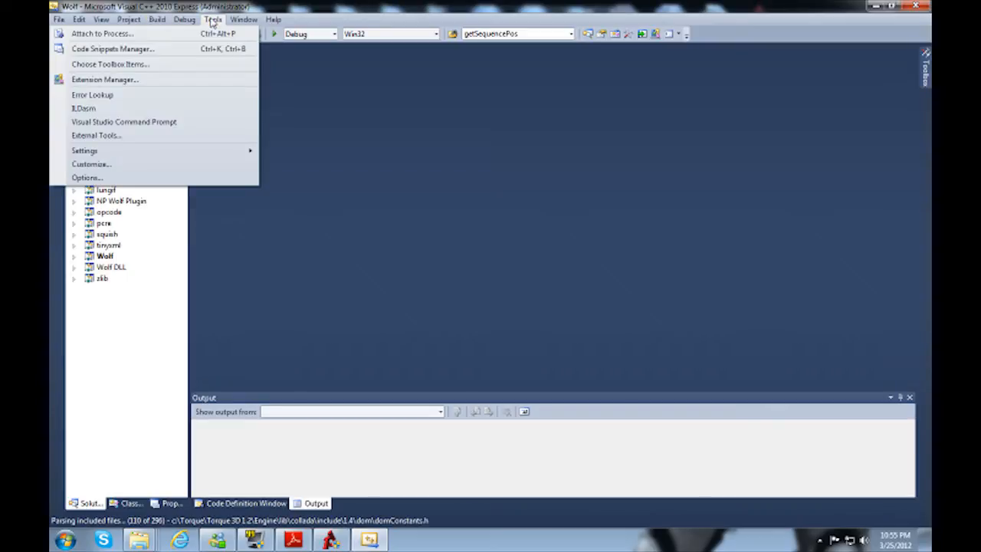
left_click(214, 23)
Step: Start adding an existing project to the Wolf solution and browse drive C to Wolf's buildFiles\VisualStudio 2010\projects folder
left_click(150, 81)
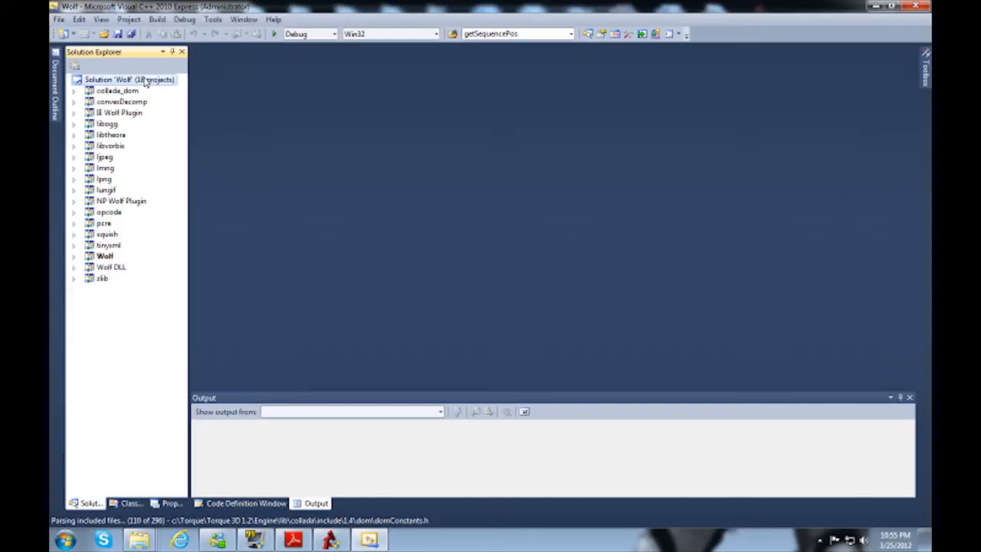
right_click(143, 80)
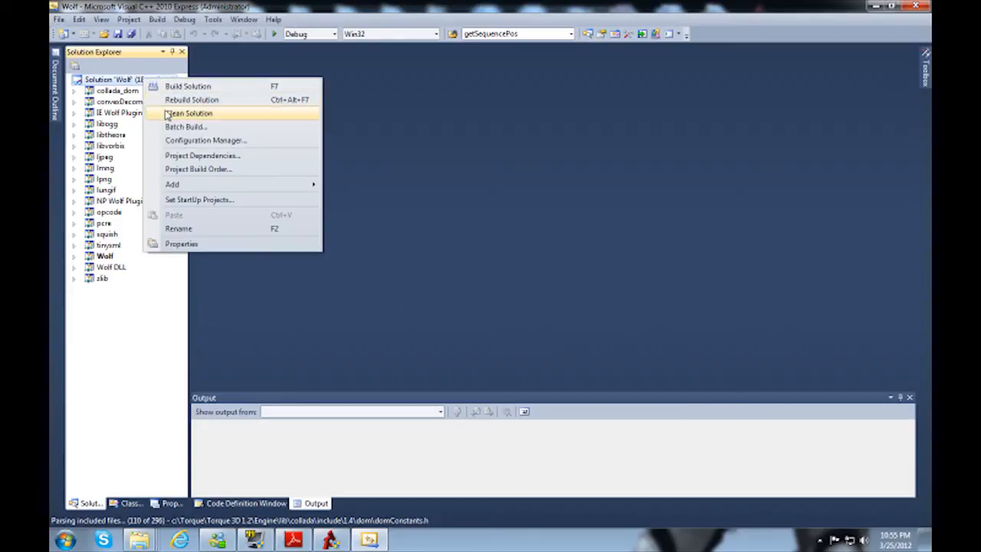
mouse_move(223, 192)
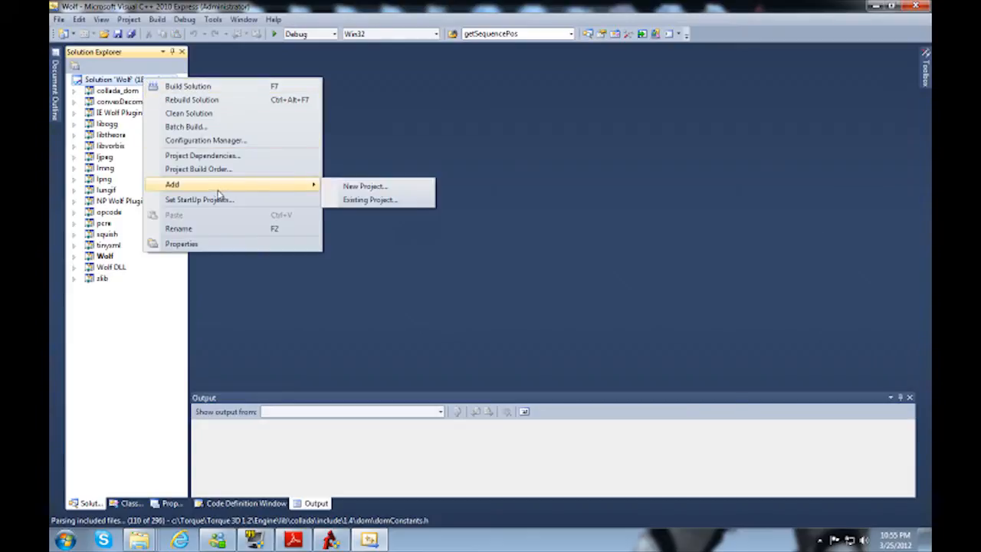
left_click(380, 201)
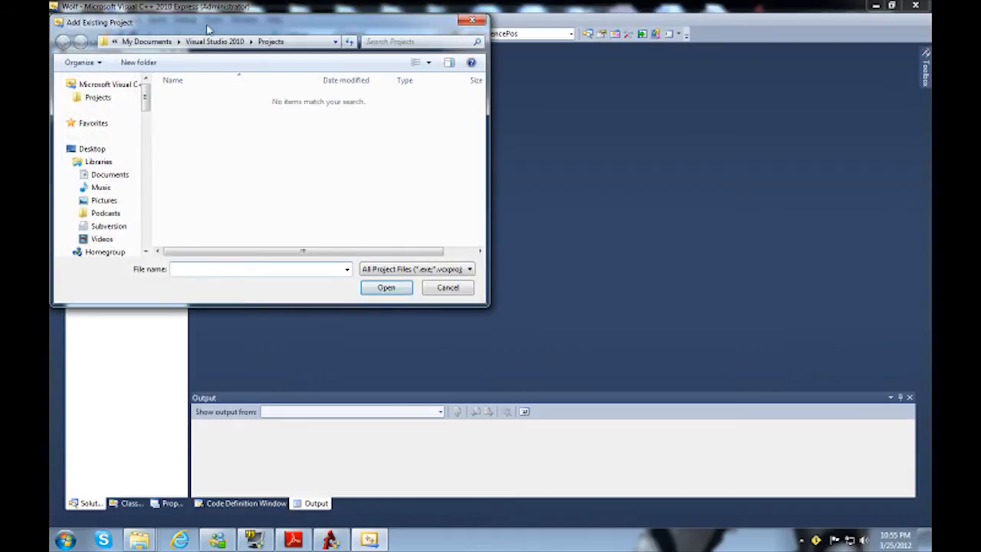
left_click_drag(196, 28, 321, 52)
left_click_drag(270, 122, 271, 146)
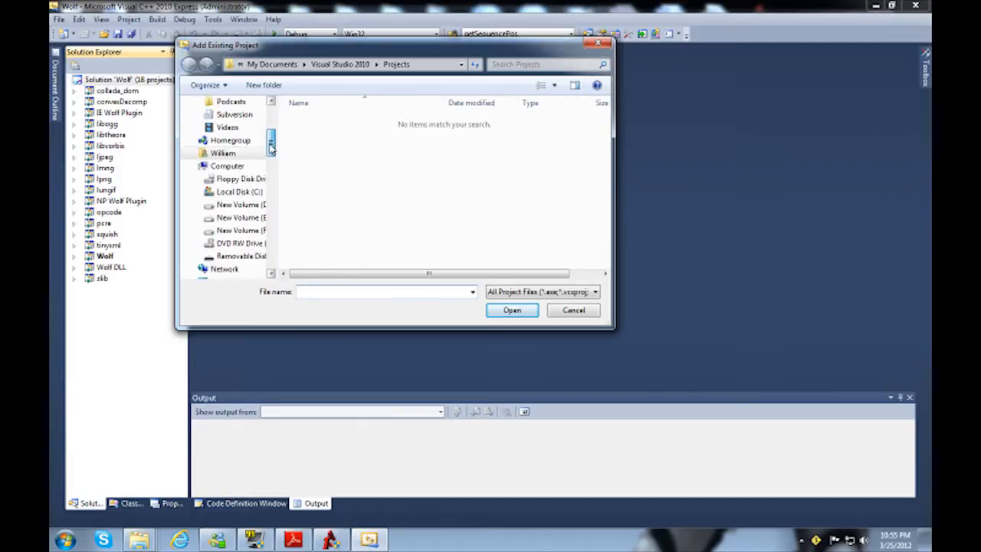
left_click(253, 193)
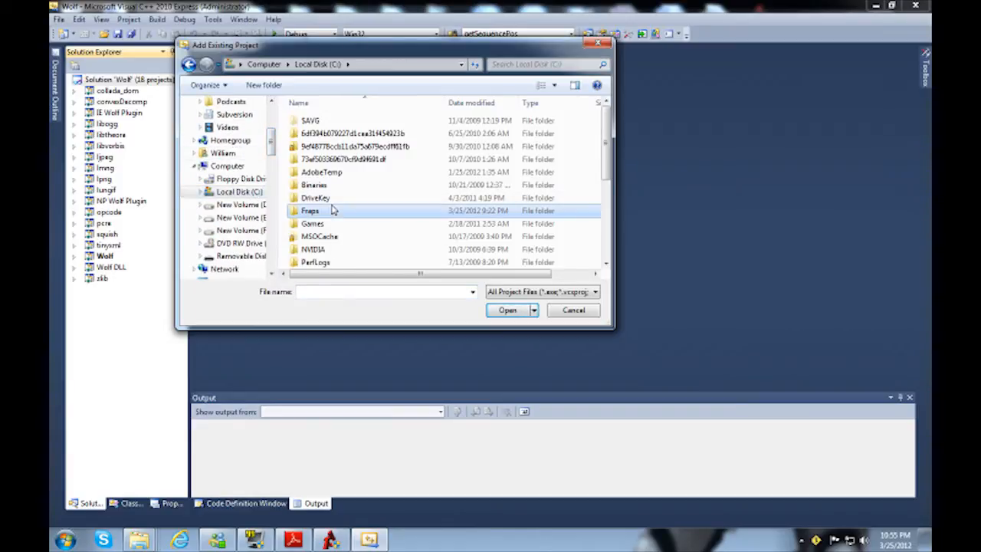
scroll(331, 210, "down", 4)
key("Return")
key("Down")
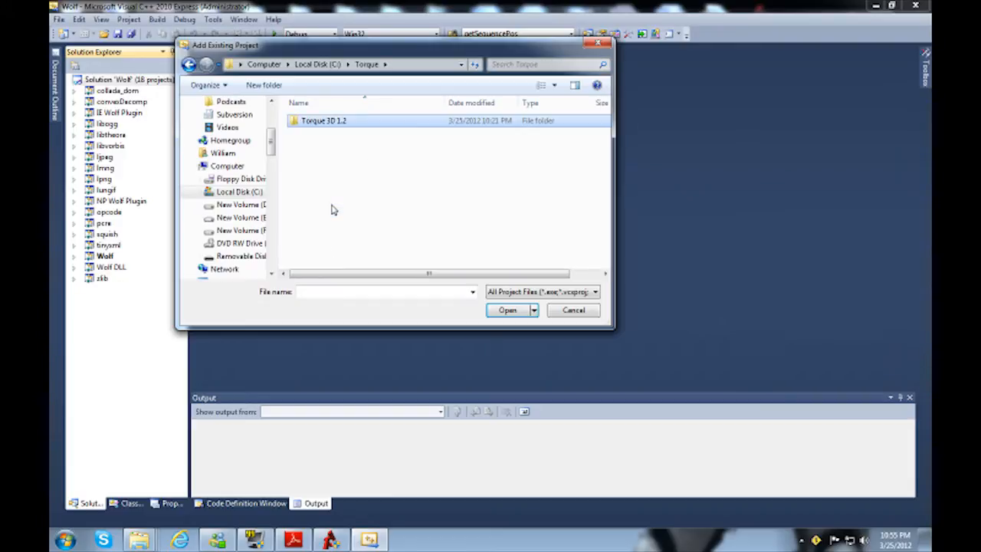
key("Return")
key("Down")
key("Down")
key("Down")
key("Down")
key("Down")
key("Return")
key("Down")
key("Return")
key("Down")
key("Return")
key("Down")
key("Down")
key("Return")
Step: Add BulletCollision.vcxproj to the Wolf solution
key("Down")
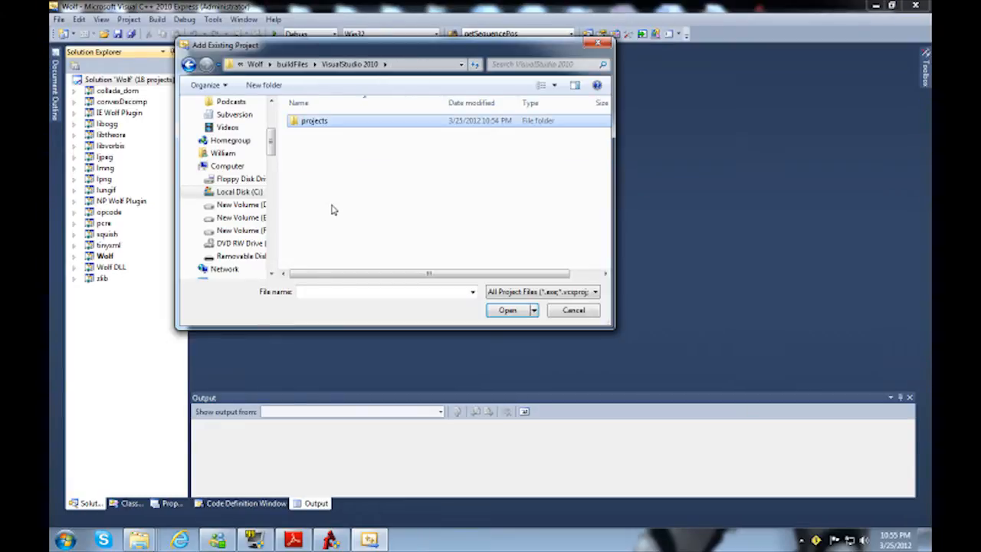
key("Return")
key("Down")
key("Down")
left_click(328, 122)
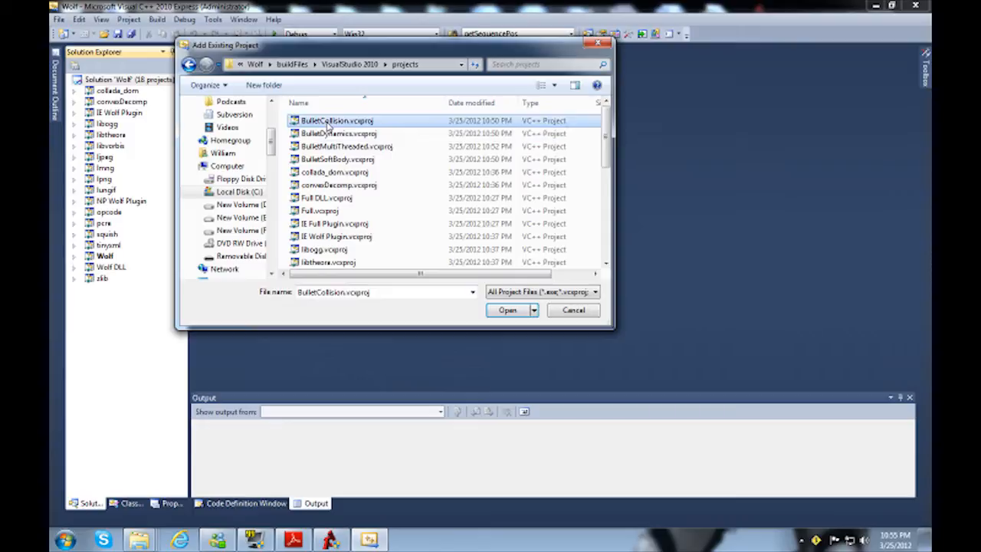
double_click(328, 122)
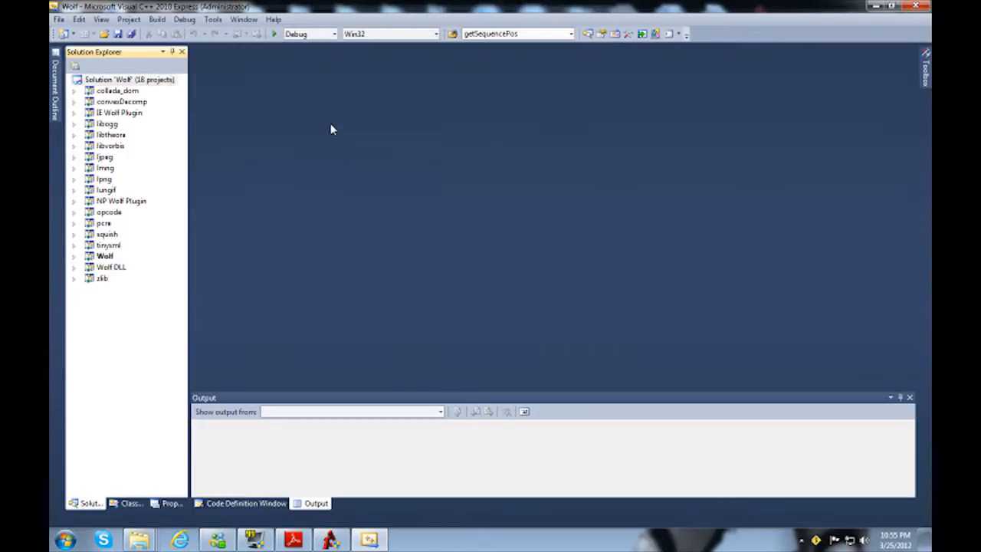
Step: Add the existing project BulletDynamics.vcxproj from the projects folder to the Wolf solution
right_click(144, 81)
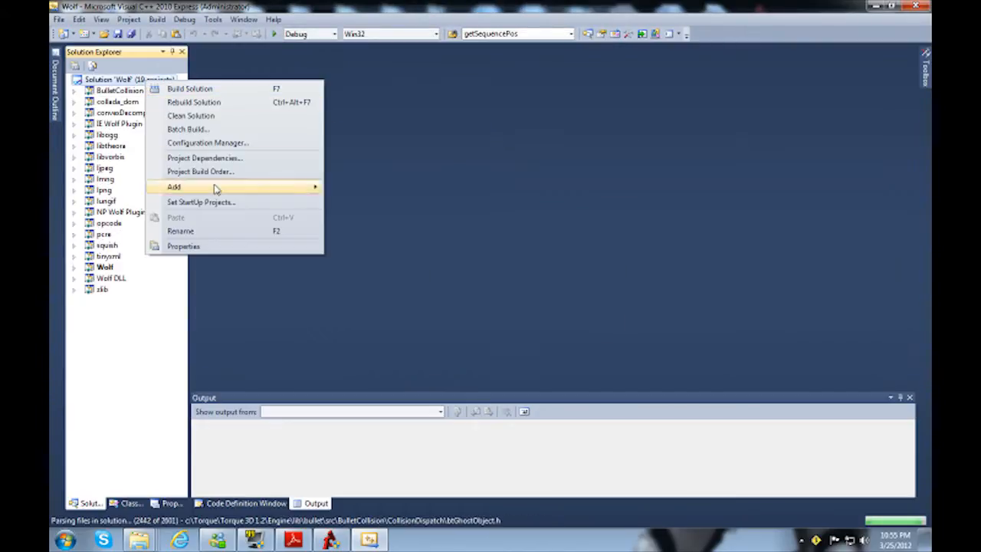
left_click(392, 204)
left_click(313, 125)
double_click(313, 120)
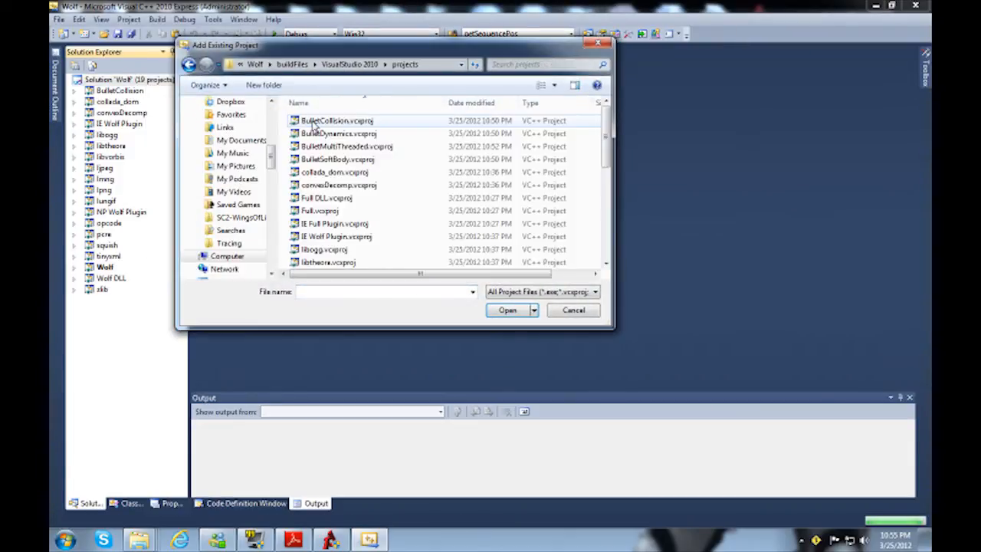
left_click(328, 134)
double_click(316, 134)
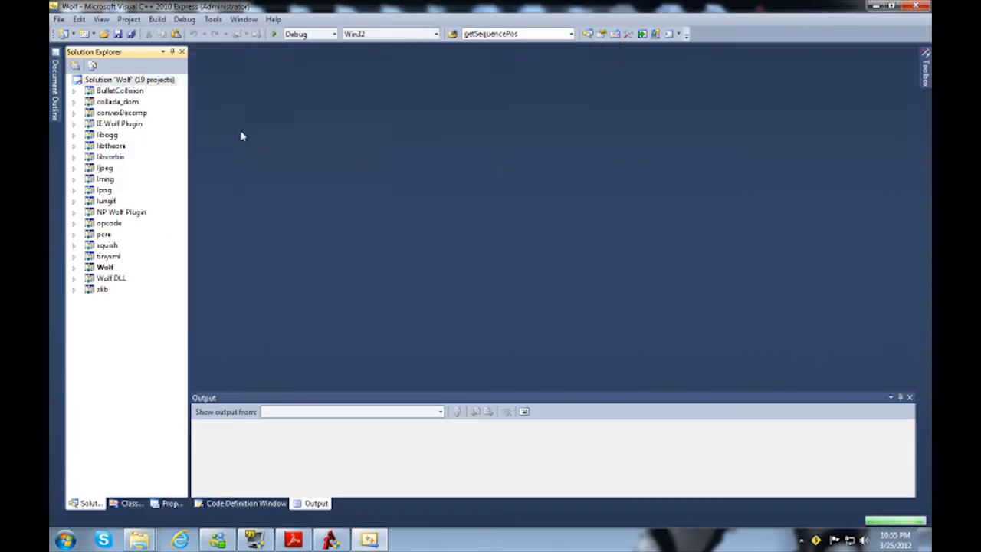
Step: Add the existing project BulletMultiThreaded.vcxproj from the projects folder to the Wolf solution
right_click(142, 81)
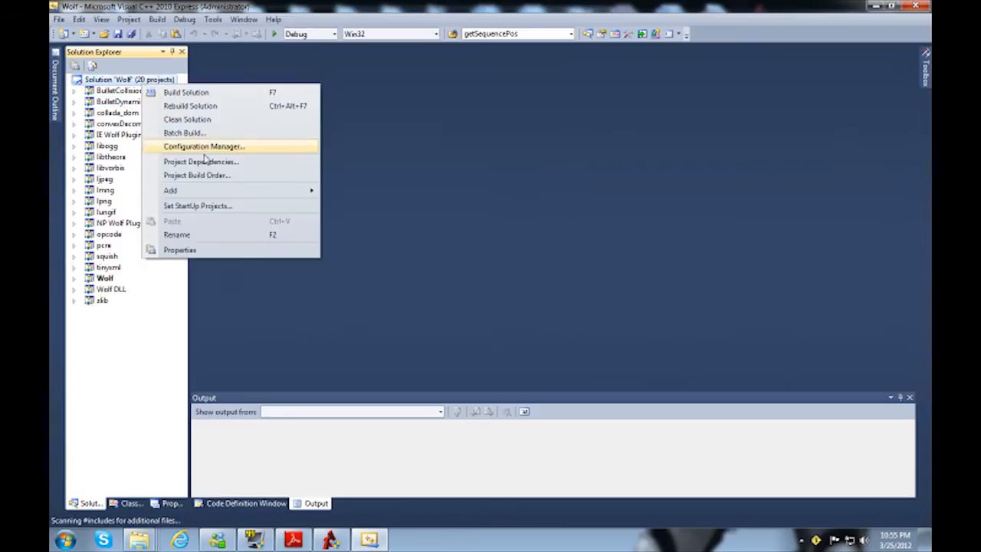
left_click(383, 207)
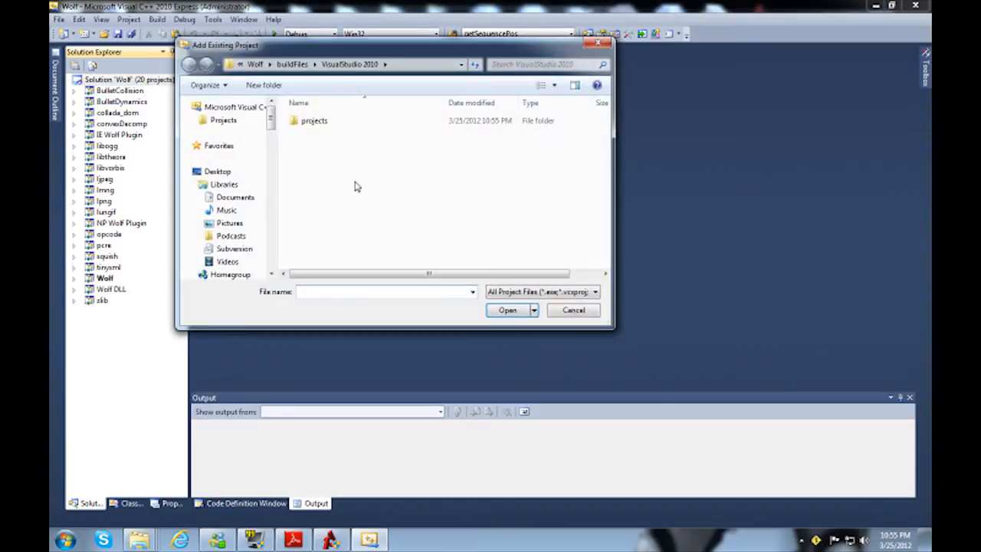
double_click(308, 123)
double_click(344, 146)
Step: Add the existing project BulletSoftBody.vcxproj from the projects folder to the Wolf solution
right_click(139, 80)
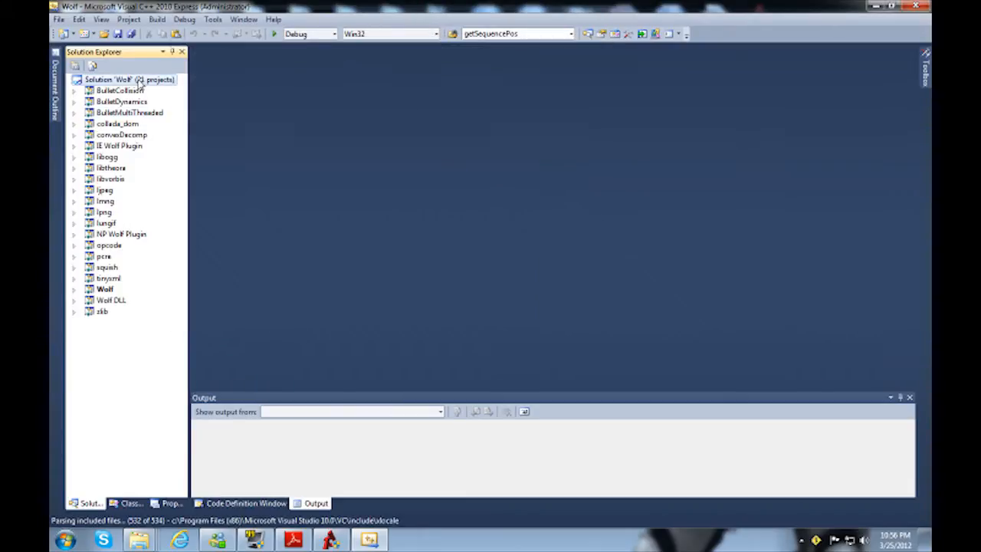
mouse_move(197, 187)
left_click(383, 202)
double_click(312, 121)
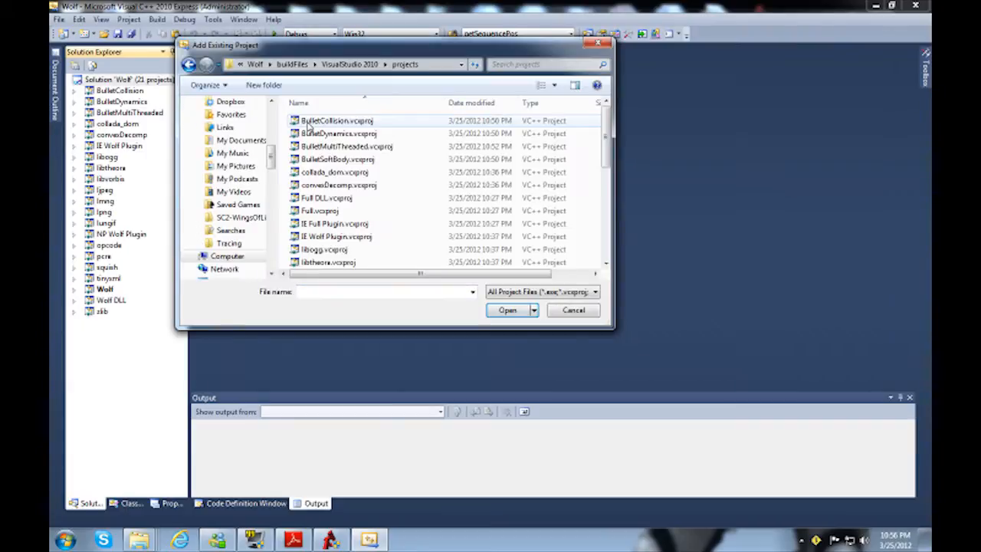
left_click(334, 159)
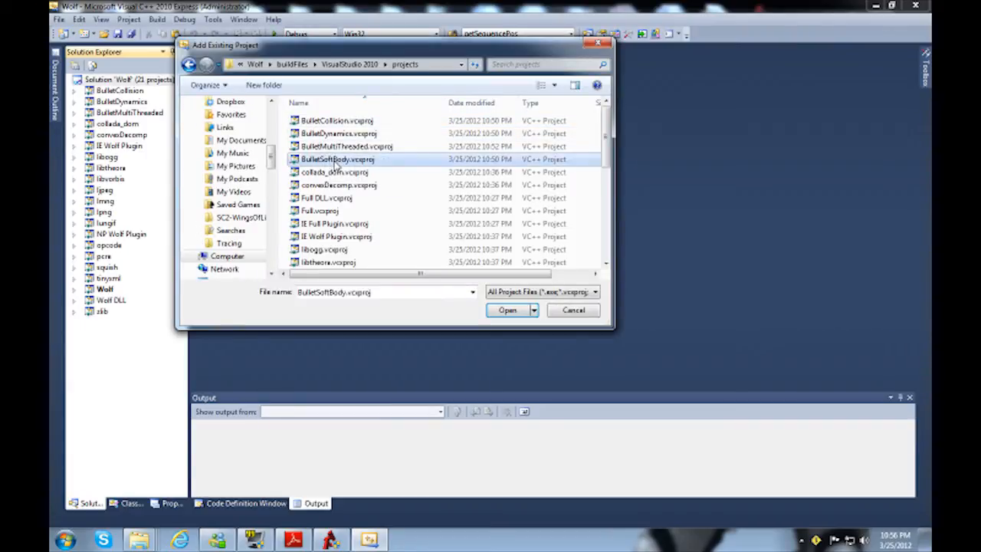
double_click(335, 160)
Step: Add the existing project LinearMath.vcxproj from the projects folder to the Wolf solution
right_click(132, 80)
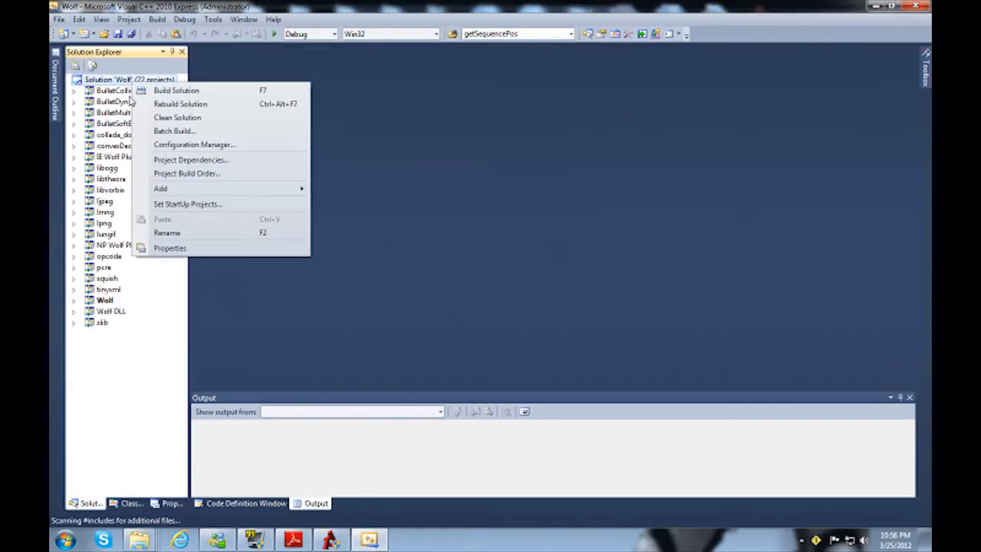
mouse_move(216, 194)
left_click(366, 202)
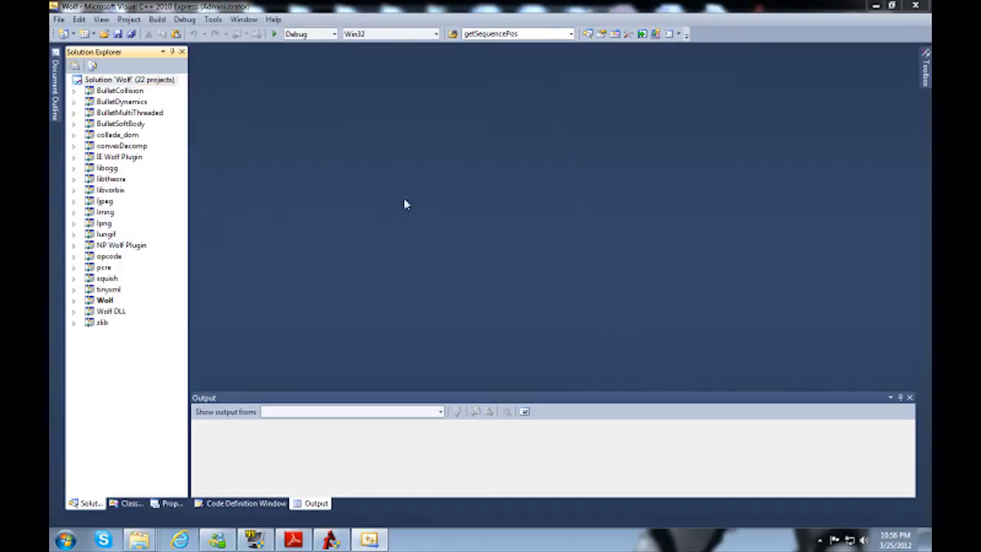
double_click(310, 121)
left_click(326, 212)
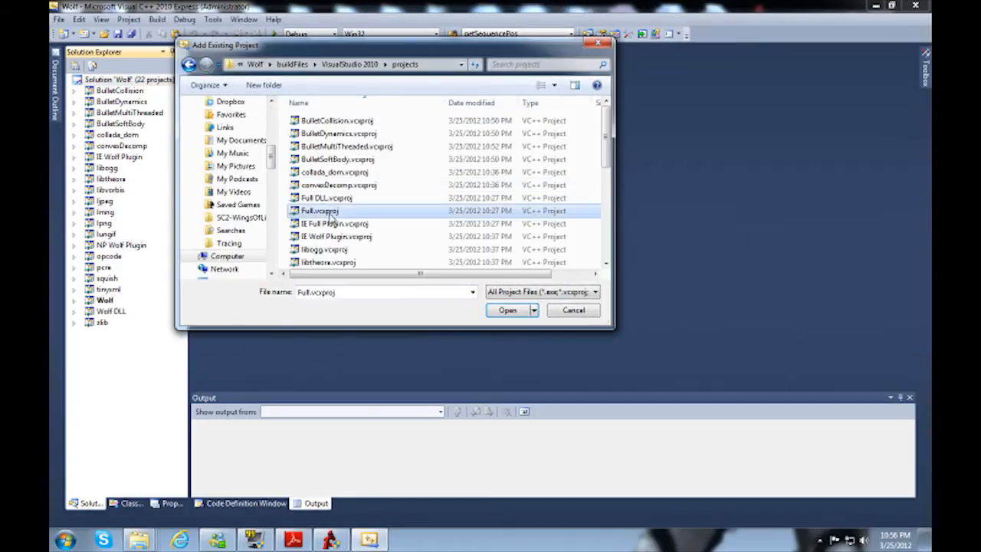
scroll(329, 218, "down", 4)
left_click(327, 187)
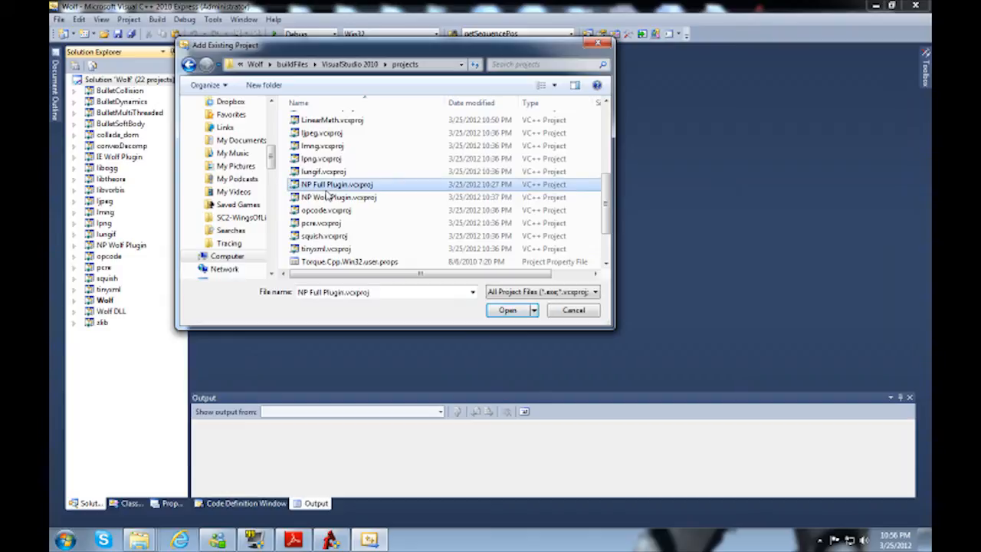
key("Up")
key("Up")
key("Up")
key("Up")
key("Up")
key("Return")
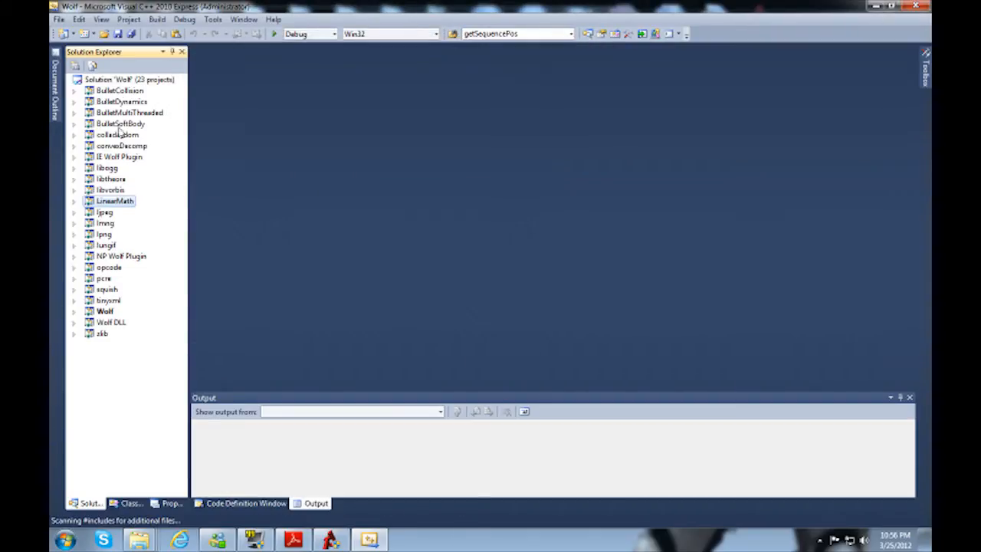
Step: Make Wolf DLL depend on BulletCollision, BulletDynamics, BulletMultiThreaded, BulletSoftBody and LinearMath
left_click(113, 323)
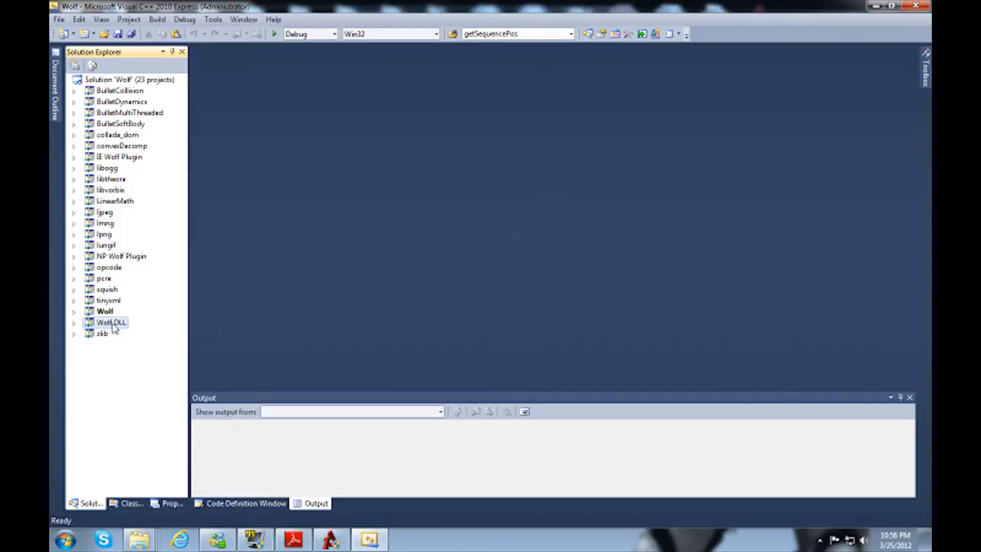
right_click(117, 328)
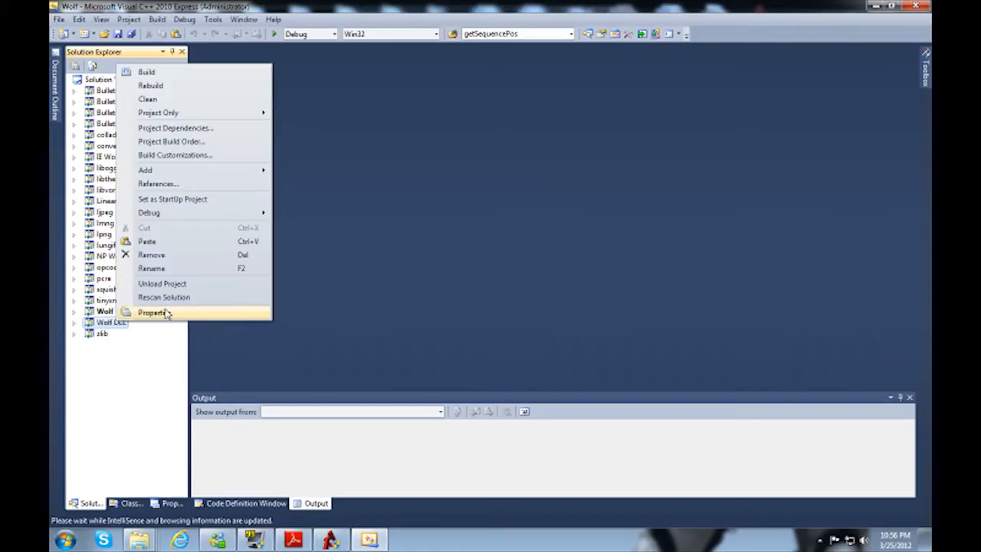
left_click(174, 127)
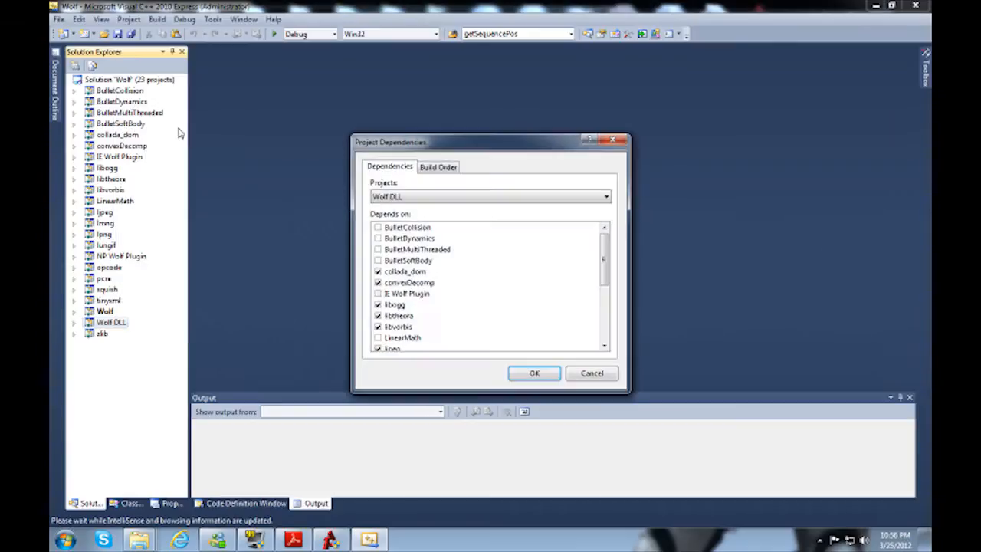
left_click(377, 229)
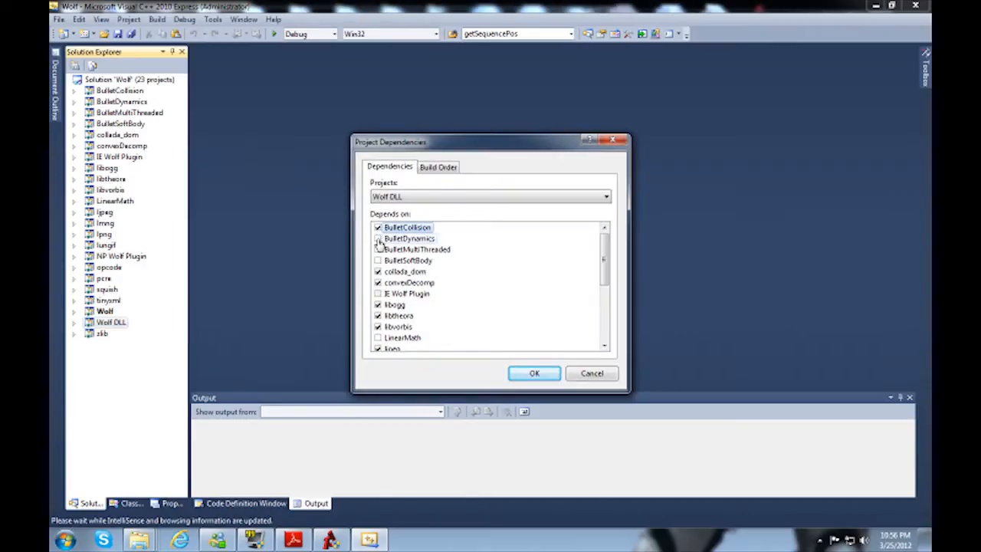
left_click(378, 250)
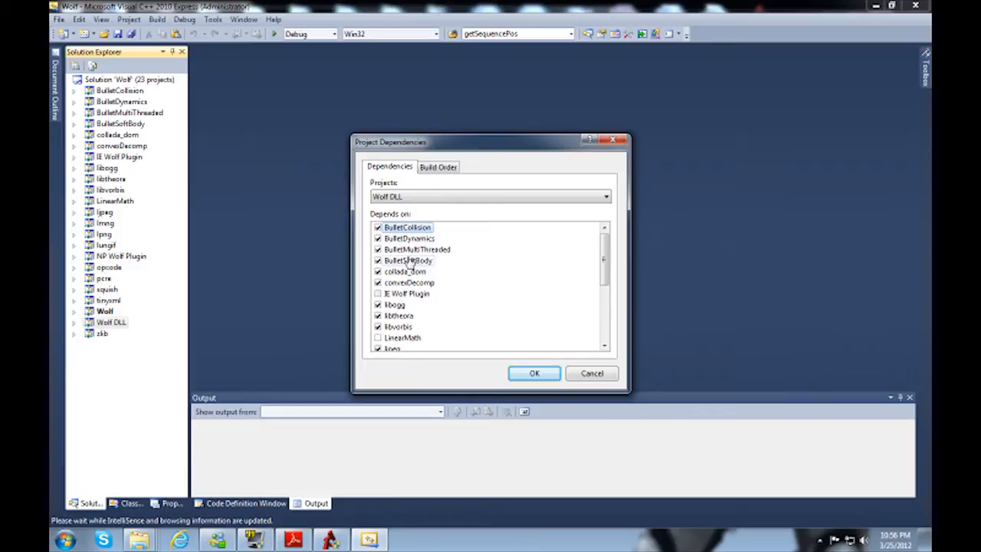
scroll(419, 276, "down", 2)
scroll(410, 344, "down", 1)
scroll(399, 291, "up", 2)
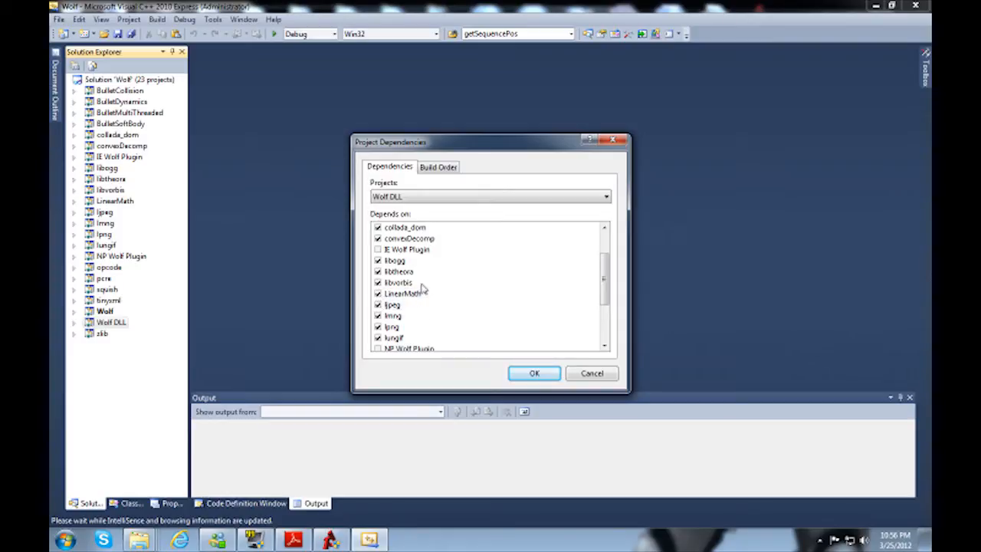
scroll(419, 289, "up", 2)
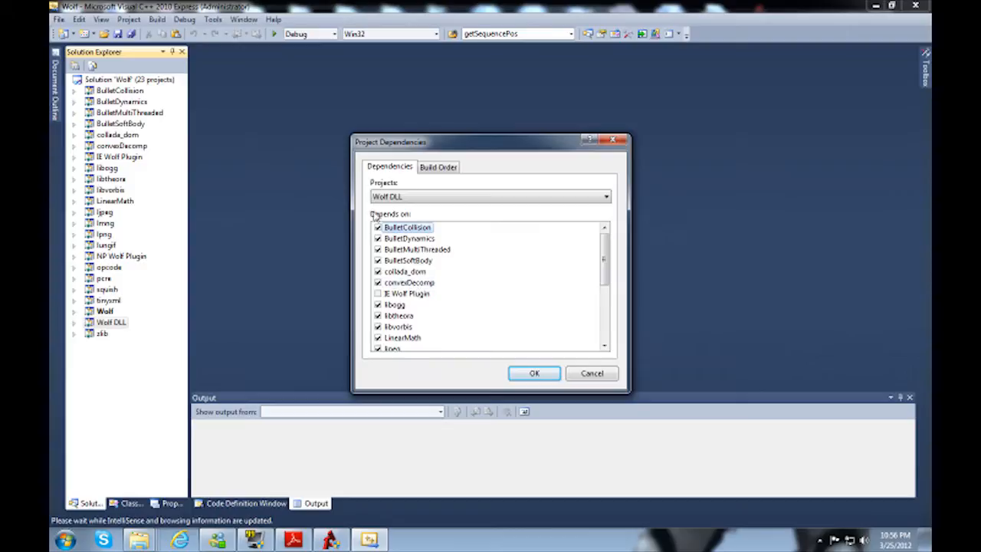
left_click(539, 381)
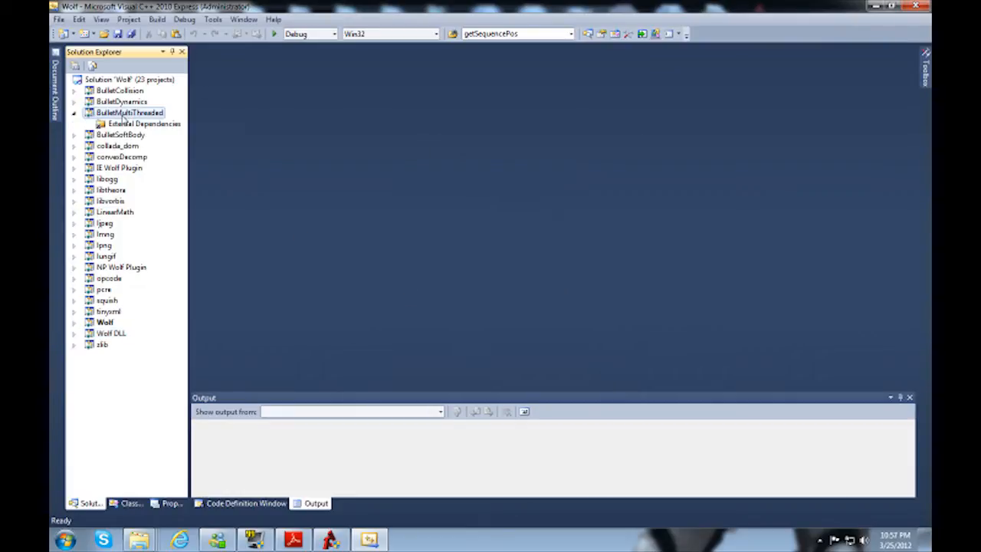
Step: Add a new filter named src to the BulletMultiThreaded project
right_click(120, 116)
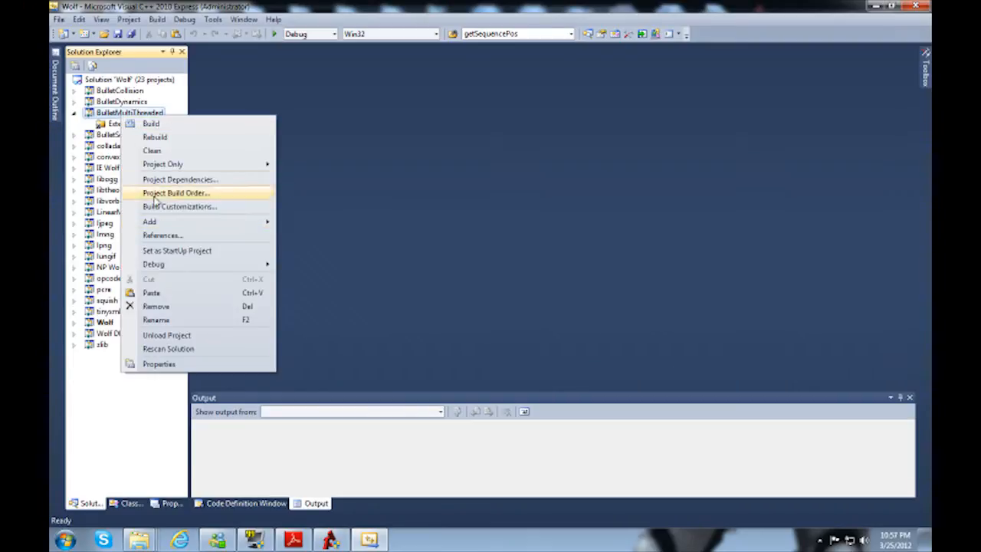
mouse_move(175, 222)
left_click(318, 249)
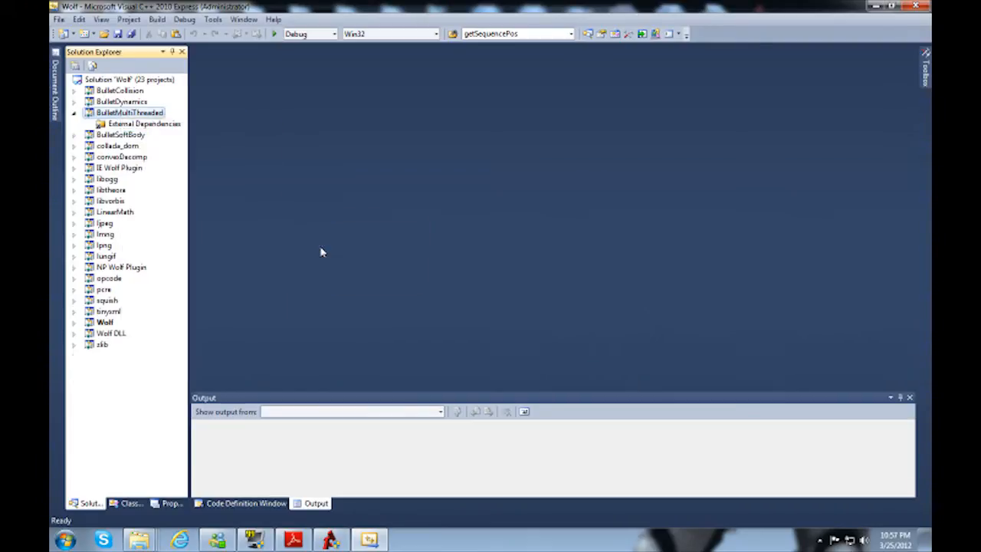
type("src")
key("Return")
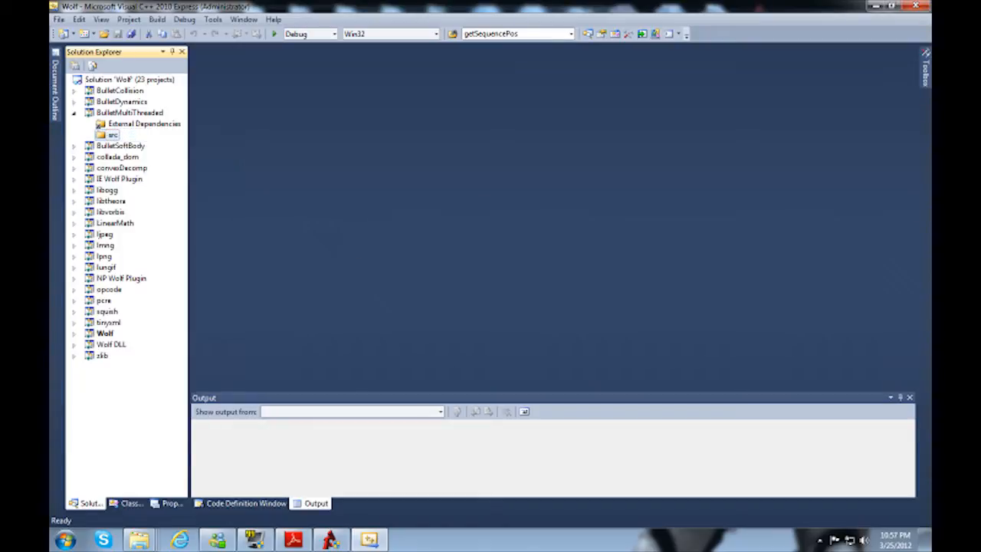
Step: Copy the BulletMultiThreaded folder name from Bullet's src folder in Windows Explorer and add a filter with that name under the project's src filter
left_click(139, 539)
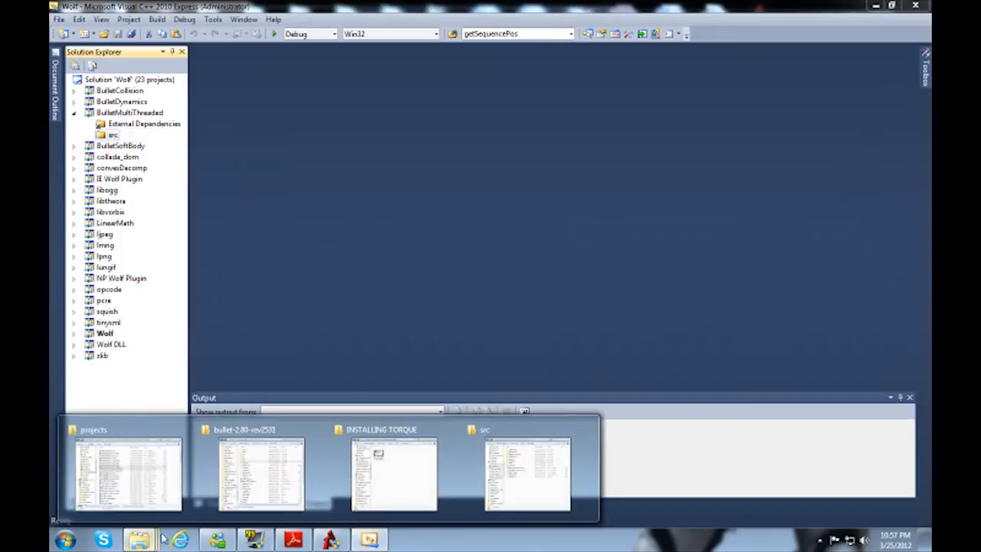
left_click(244, 498)
double_click(464, 195)
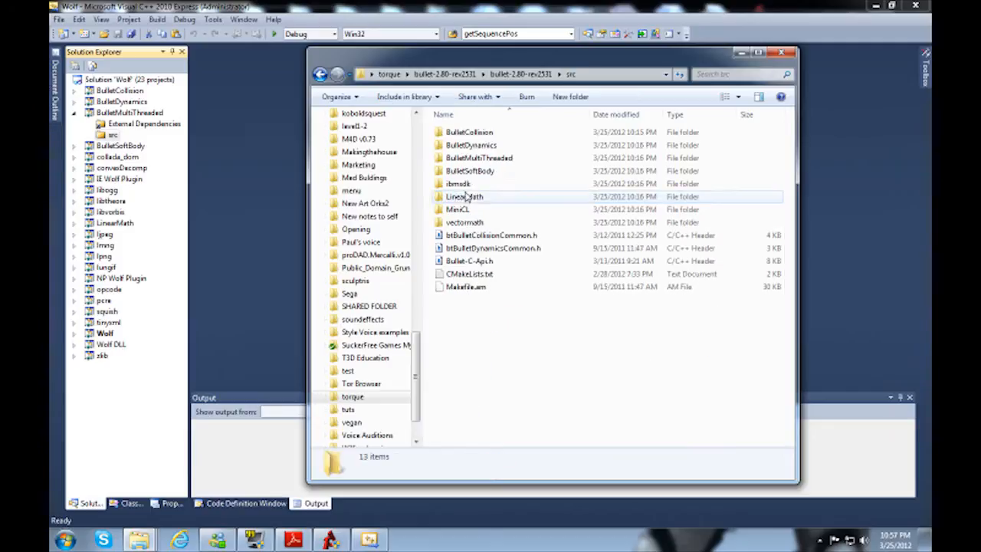
left_click(473, 158)
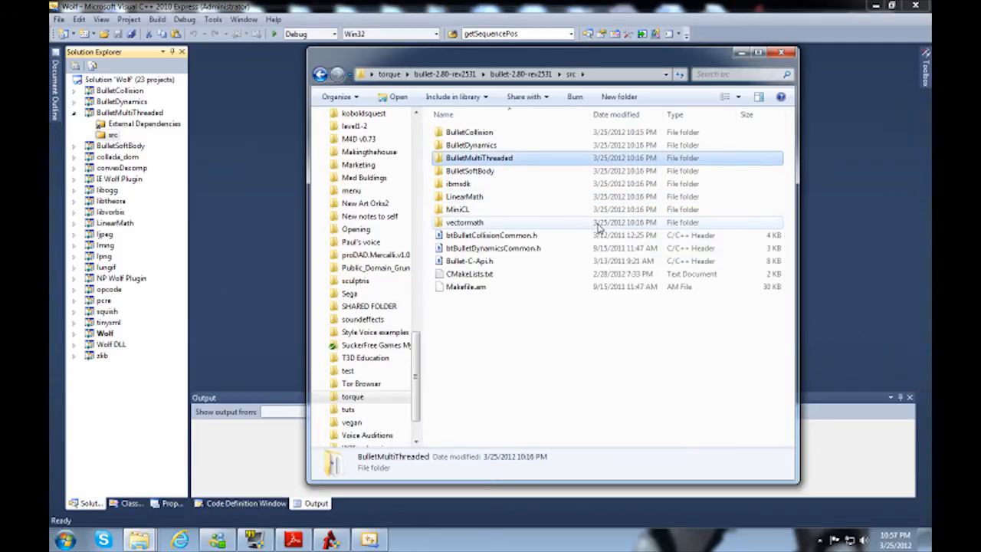
key("F2")
key("ctrl+c")
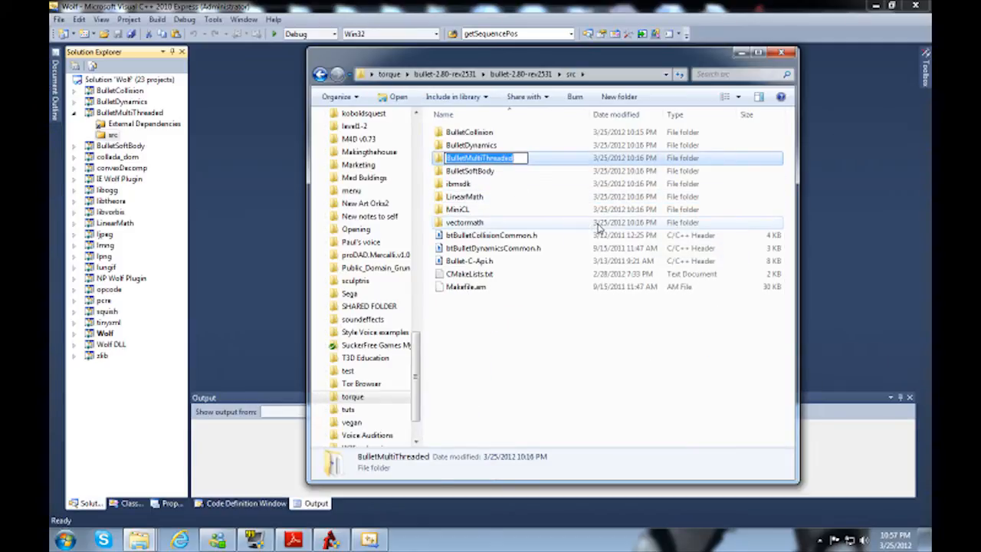
key("Escape")
right_click(111, 138)
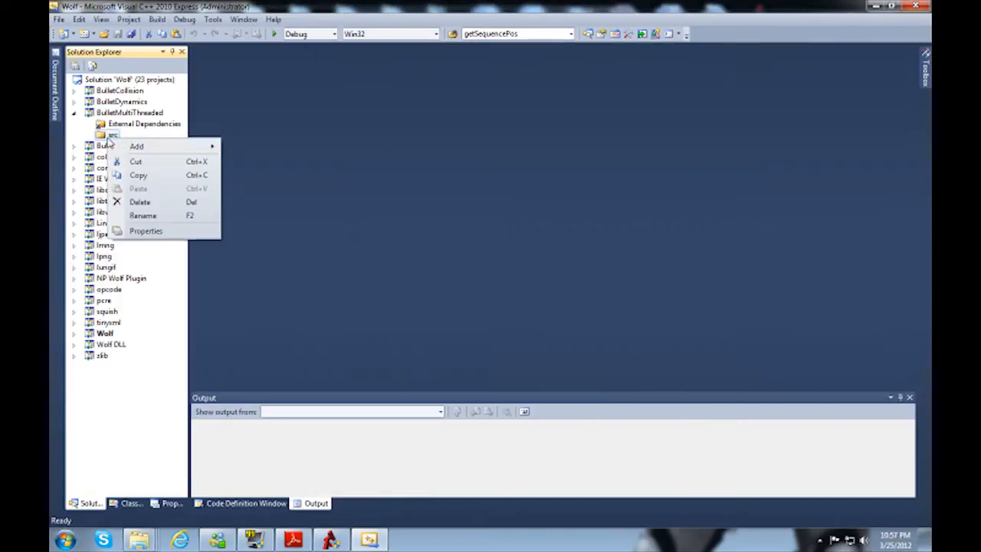
mouse_move(209, 146)
left_click(244, 176)
key("ctrl+v")
key("Return")
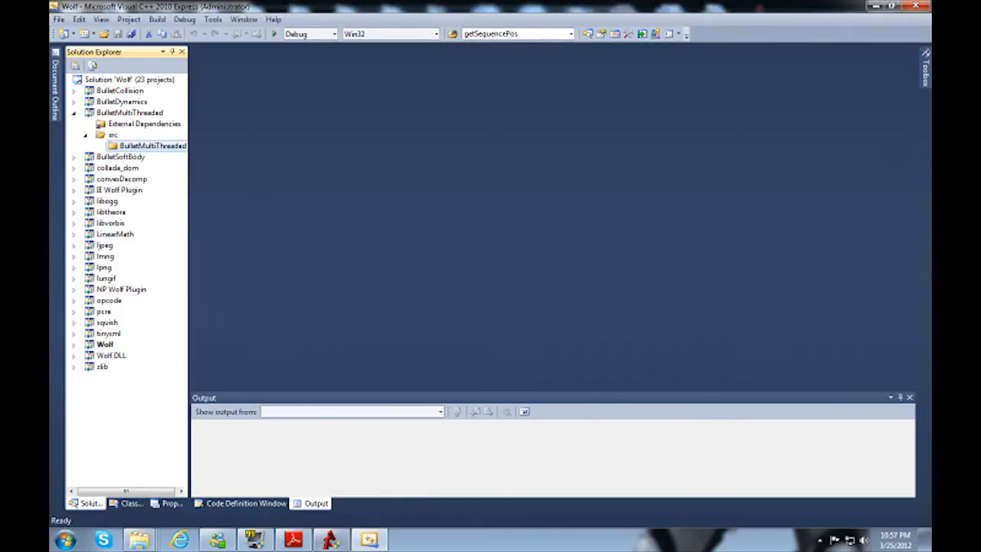
Step: Copy the GpuSoftBodySolvers folder name from the BulletMultiThreaded source folder and add a filter with that name under the BulletMultiThreaded filter
mouse_move(139, 540)
left_click(234, 485)
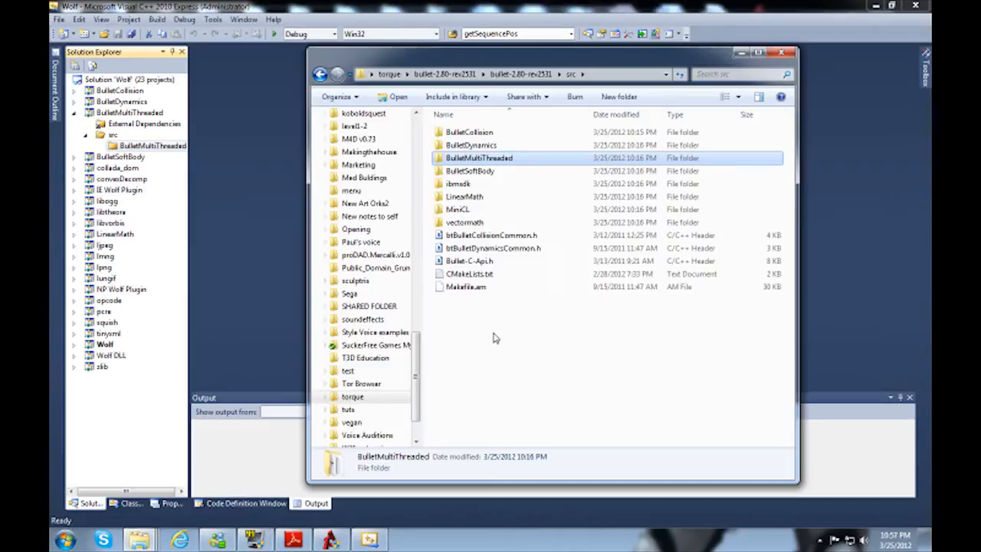
key("Return")
key("Down")
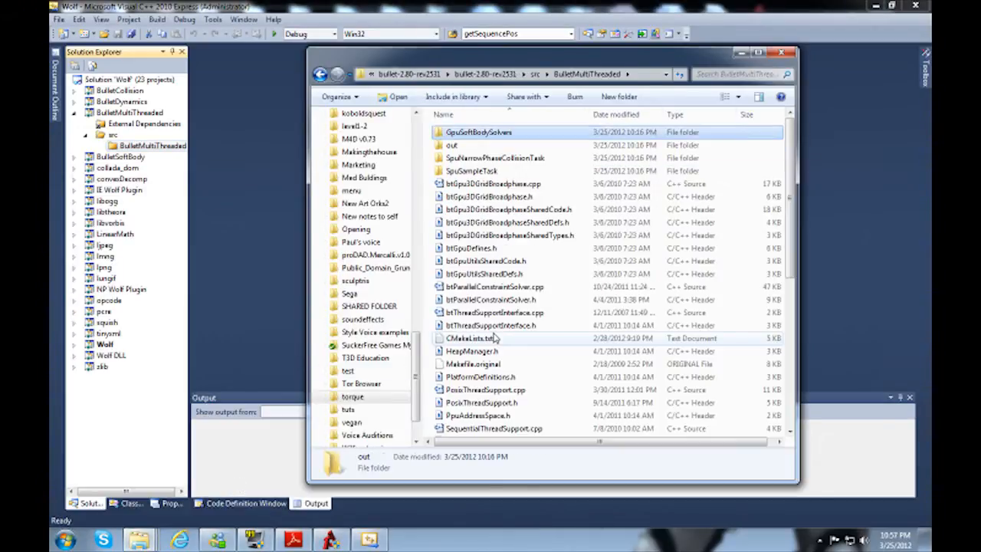
key("F2")
key("ctrl+c")
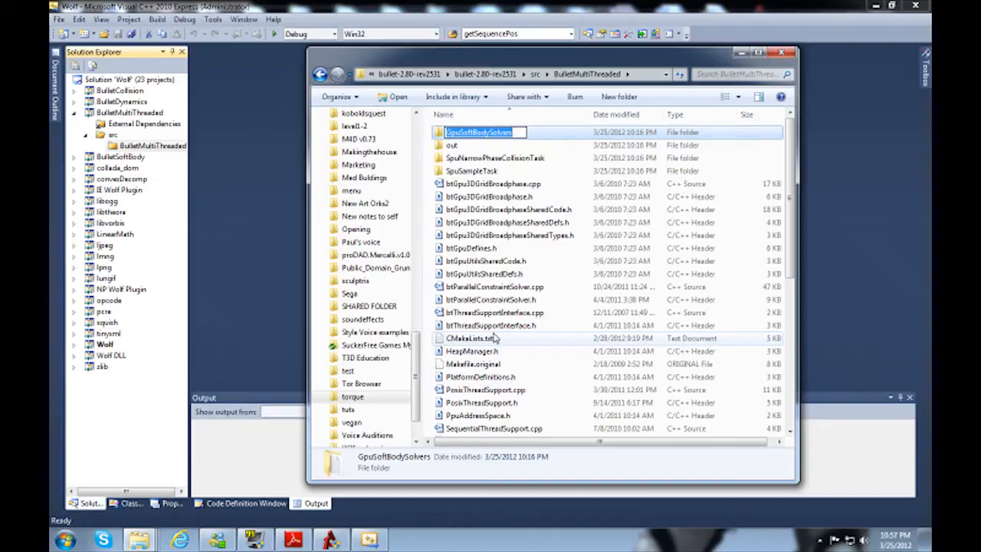
left_click(154, 150)
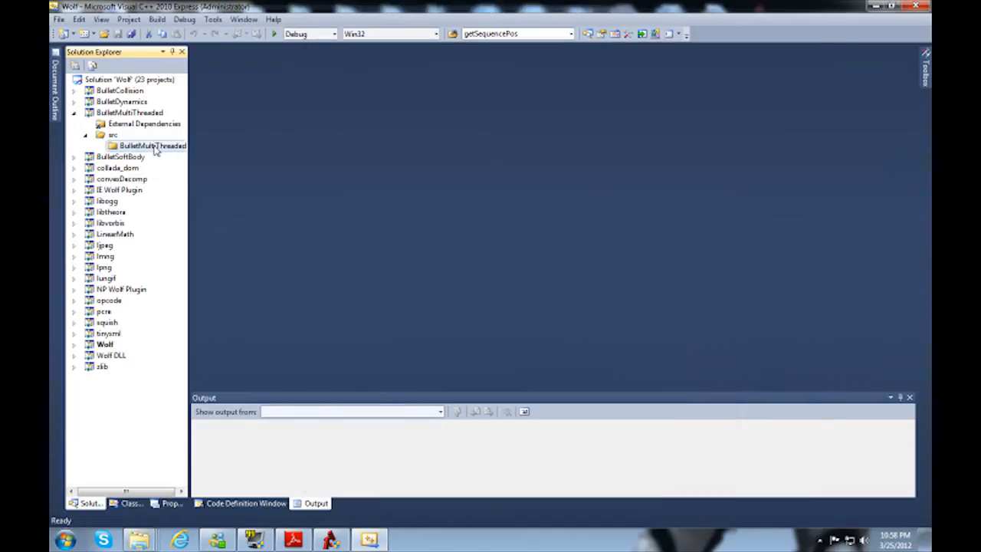
right_click(154, 147)
mouse_move(184, 154)
left_click(305, 184)
key("ctrl+v")
key("Return")
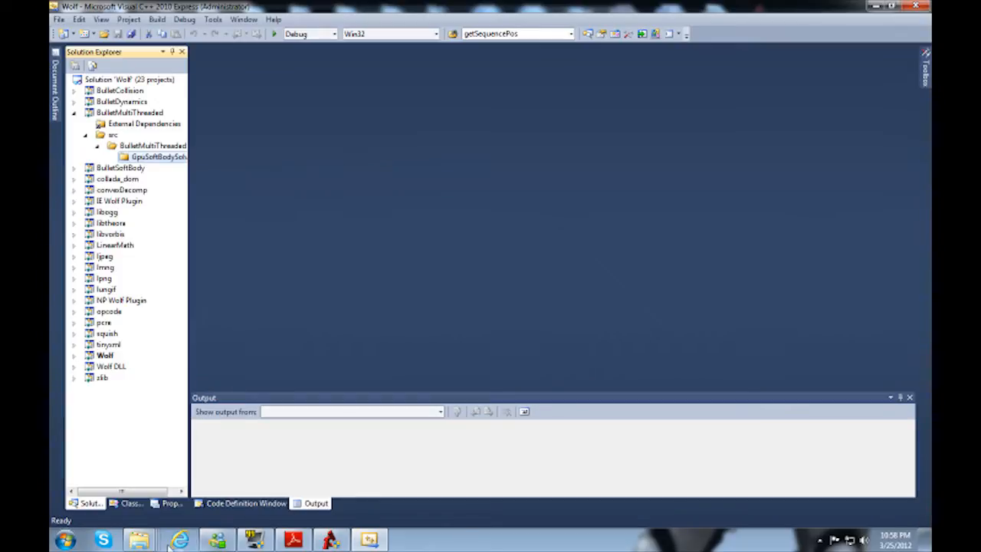
Step: Copy the SpuNarrowPhaseCollisionTask folder name and add a filter with that name under the BulletMultiThreaded filter
mouse_move(139, 540)
left_click(240, 499)
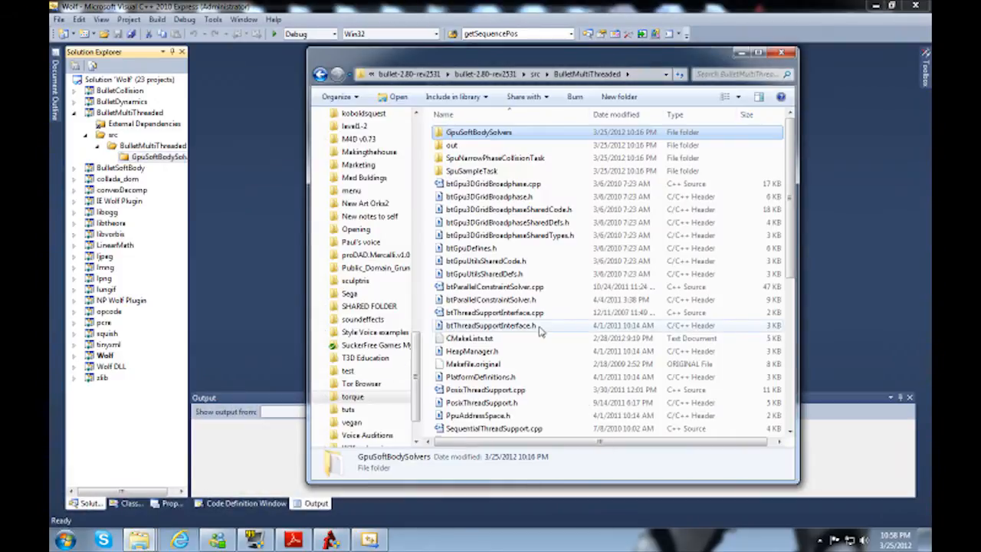
key("Down")
key("Down")
key("F2")
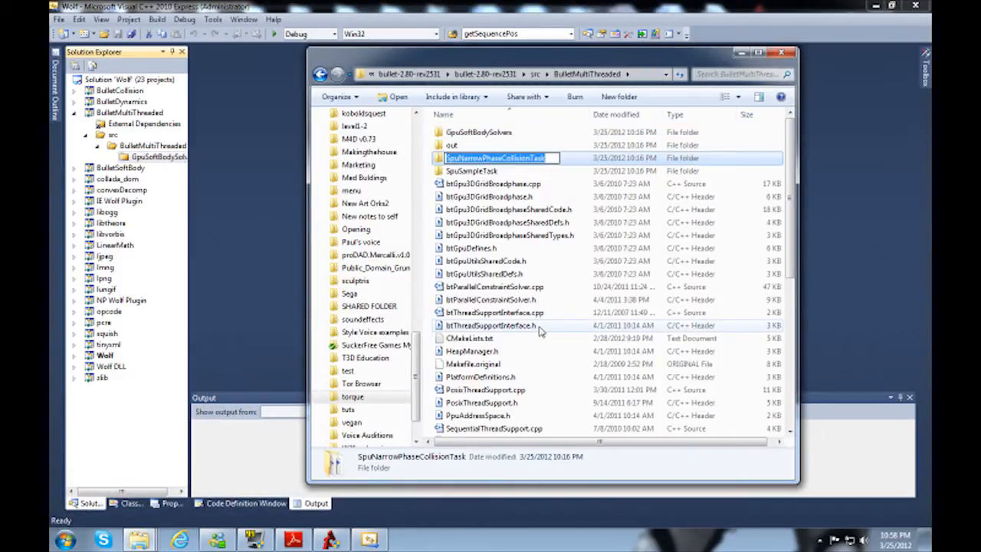
key("ctrl+c")
key("Escape")
right_click(139, 145)
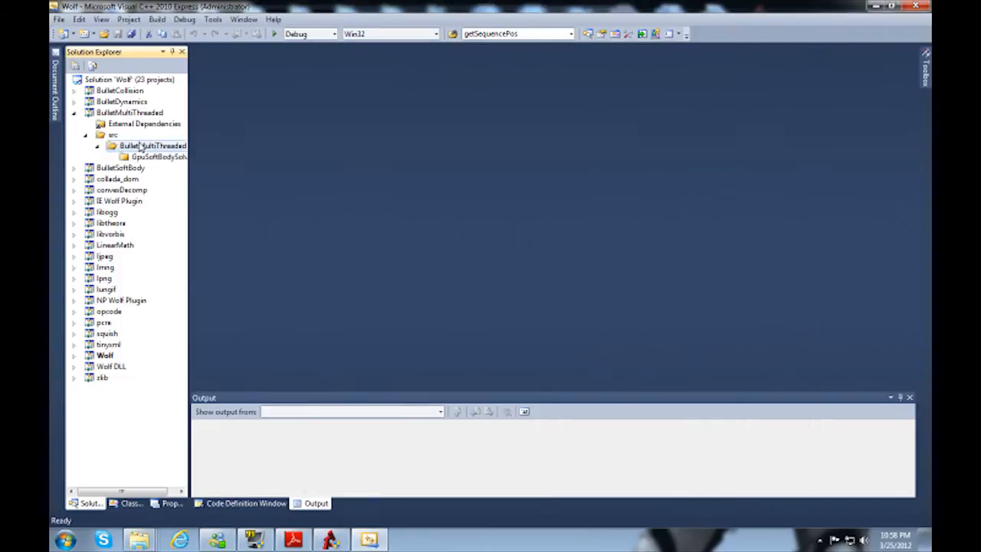
mouse_move(165, 153)
left_click(330, 176)
key("ctrl+v")
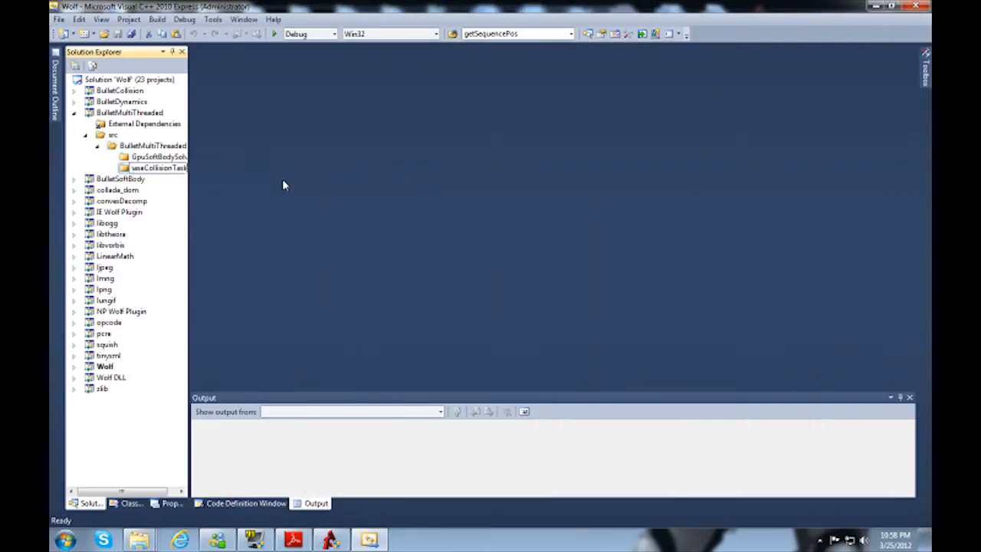
key("Return")
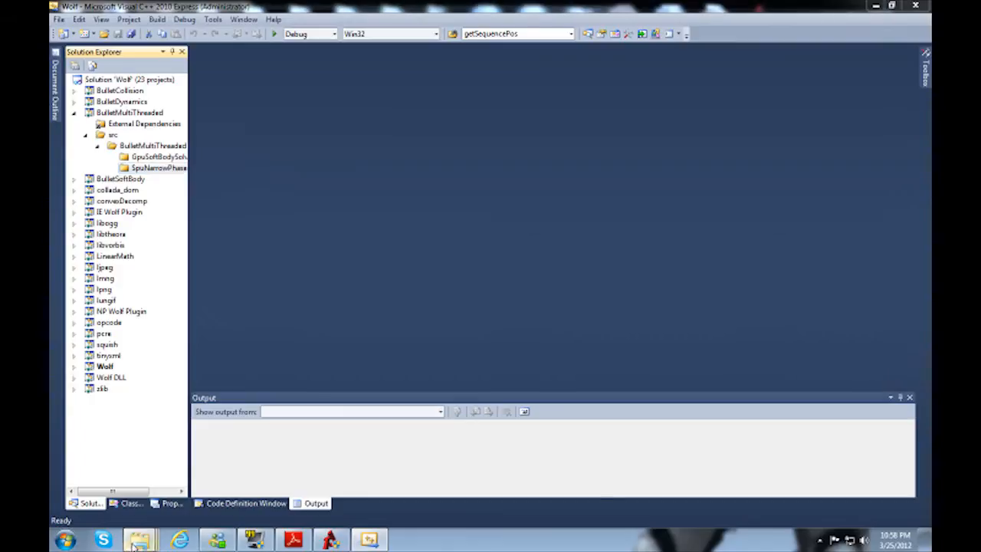
Step: Copy the SpuSampleTask folder name and add a filter with that name under the BulletMultiThreaded filter
mouse_move(140, 540)
left_click(257, 473)
key("Down")
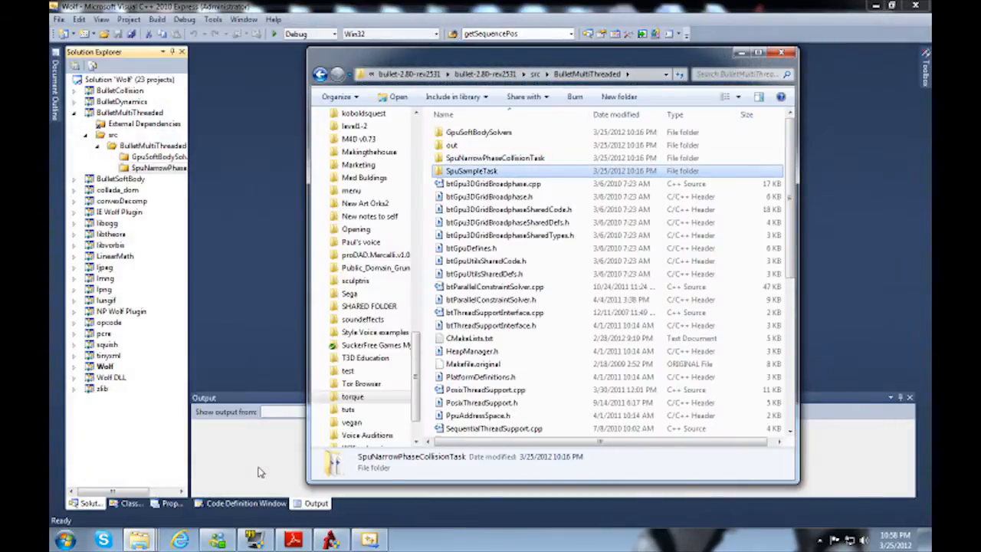
key("F2")
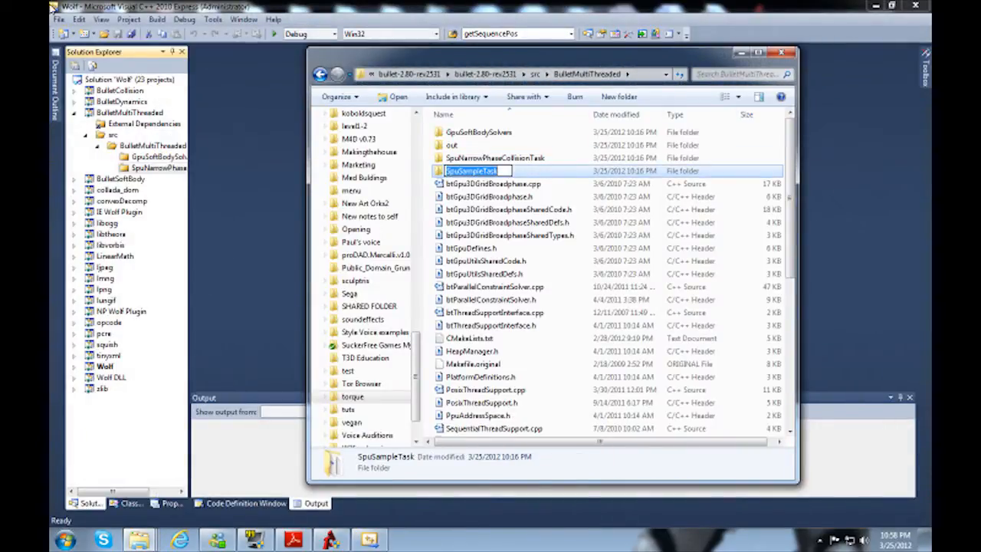
right_click(174, 145)
mouse_move(200, 152)
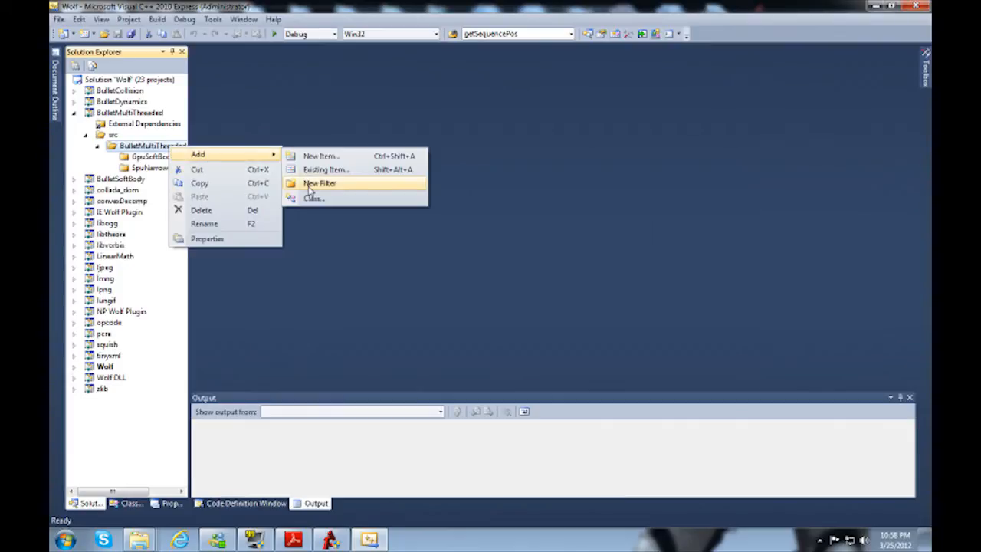
left_click(309, 186)
key("ctrl+v")
key("Return")
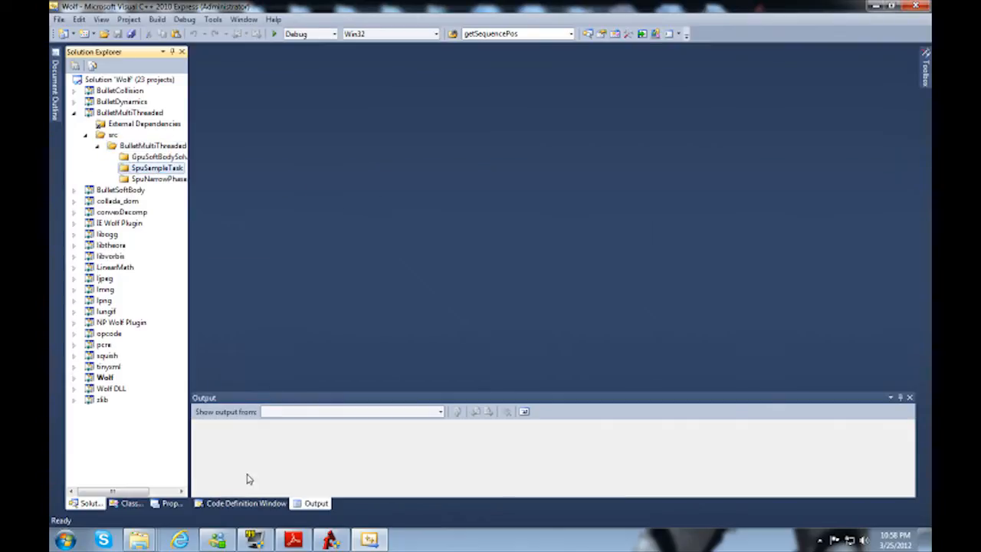
Step: Check the SpuSampleTask, SpuNarrowPhaseCollisionTask and GpuSoftBodySolvers source folders for subfolders
mouse_move(140, 540)
left_click(224, 481)
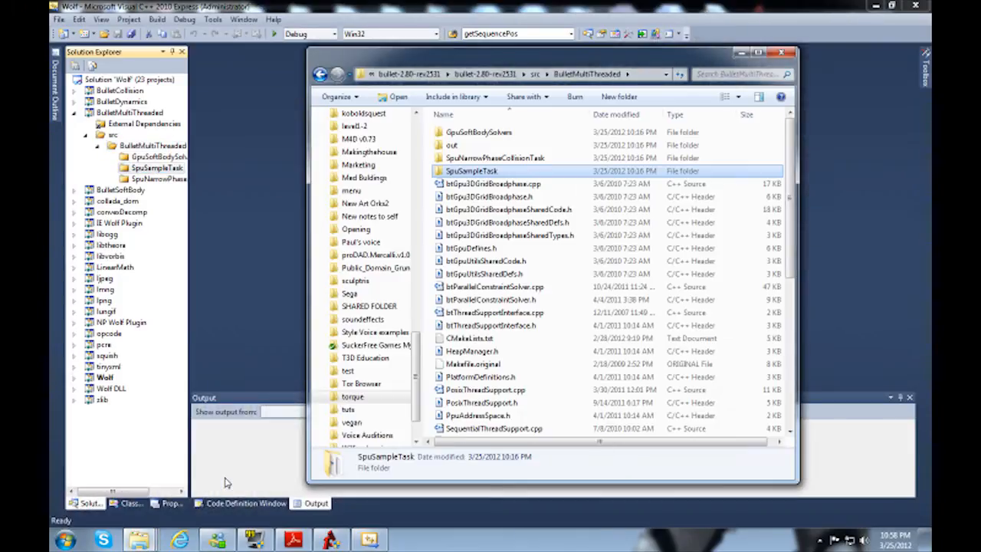
key("Return")
key("BackSpace")
key("Up")
key("Return")
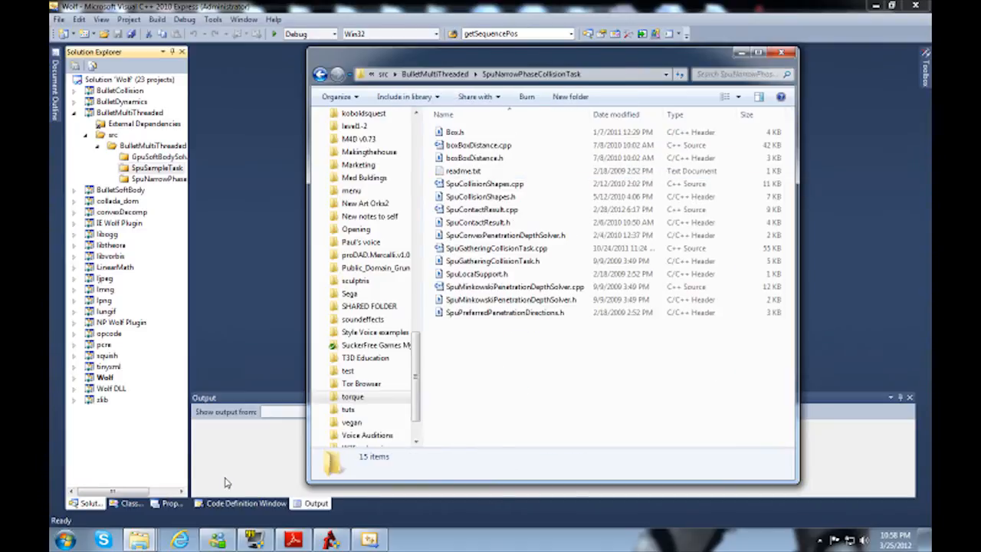
key("BackSpace")
key("Up")
key("Up")
key("Return")
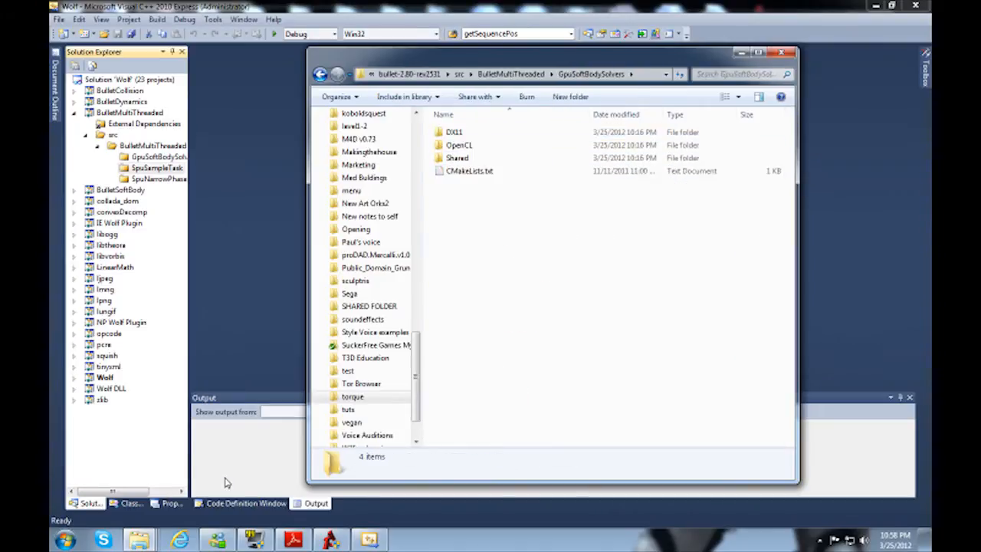
Step: Copy the DX11 folder name from the GpuSoftBodySolvers source folder and add a filter with that name under the GpuSoftBodySolvers filter
key("Down")
key("Up")
key("F2")
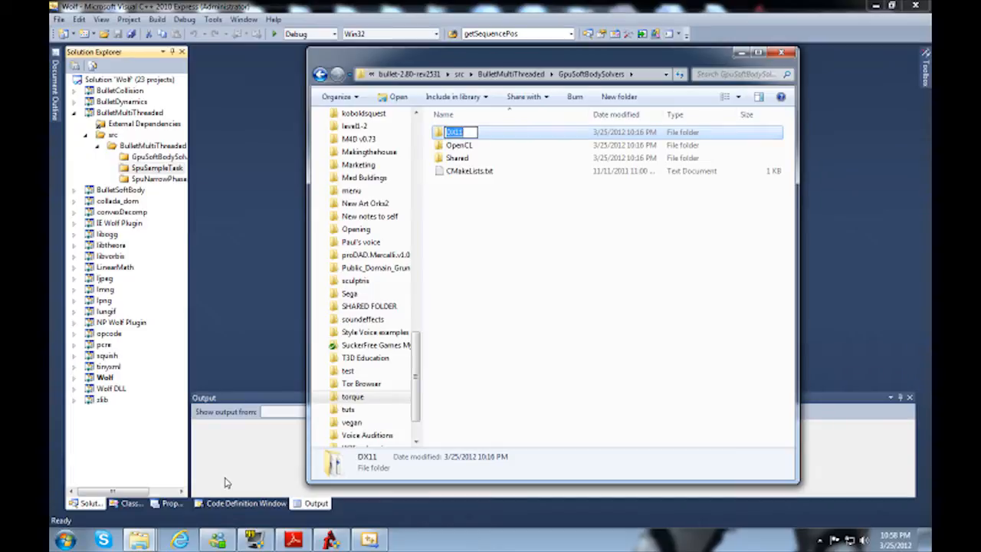
left_click(163, 158)
right_click(162, 157)
mouse_move(230, 167)
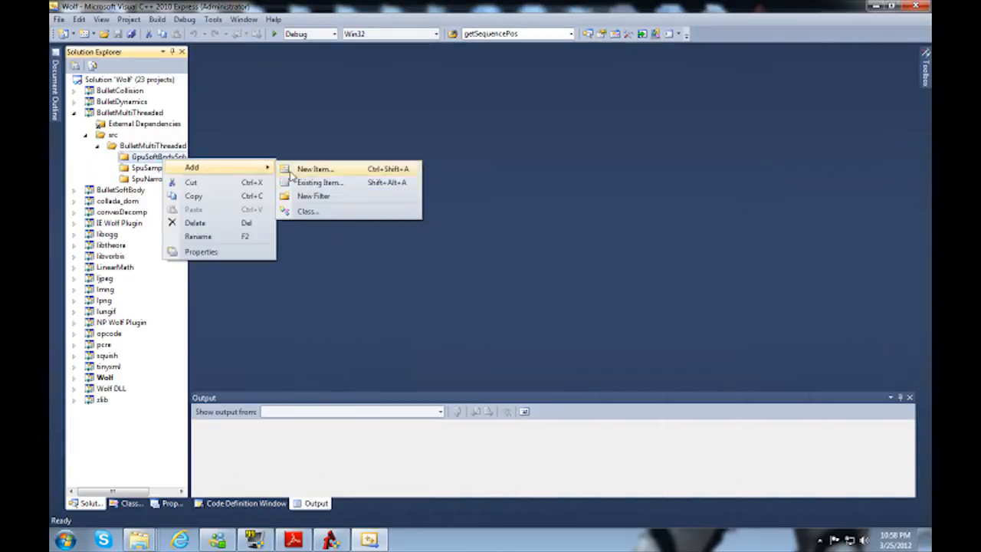
left_click(320, 197)
type("DX11")
key("Return")
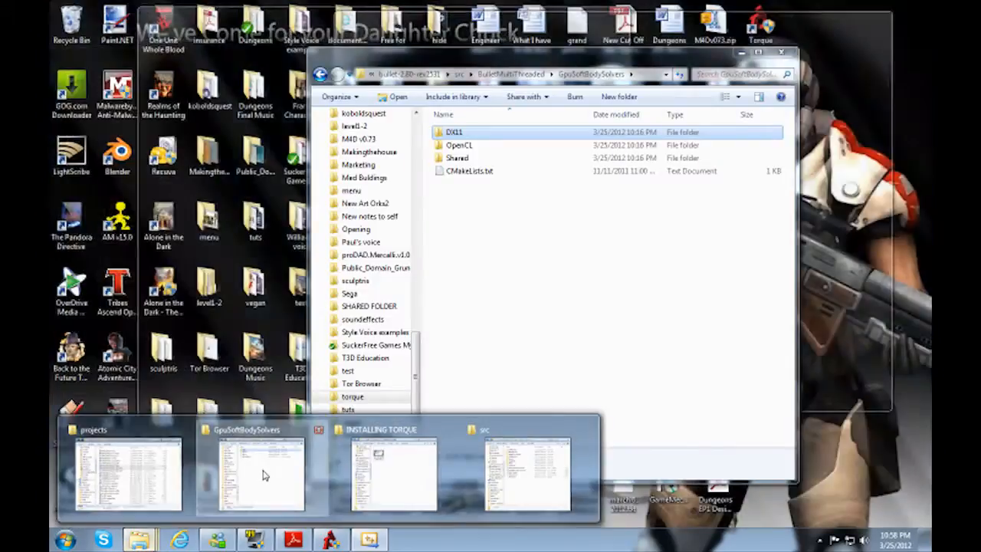
Step: Copy the OpenCL folder name and add a filter with that name under the GpuSoftBodySolvers filter
left_click(261, 475)
key("Down")
key("F2")
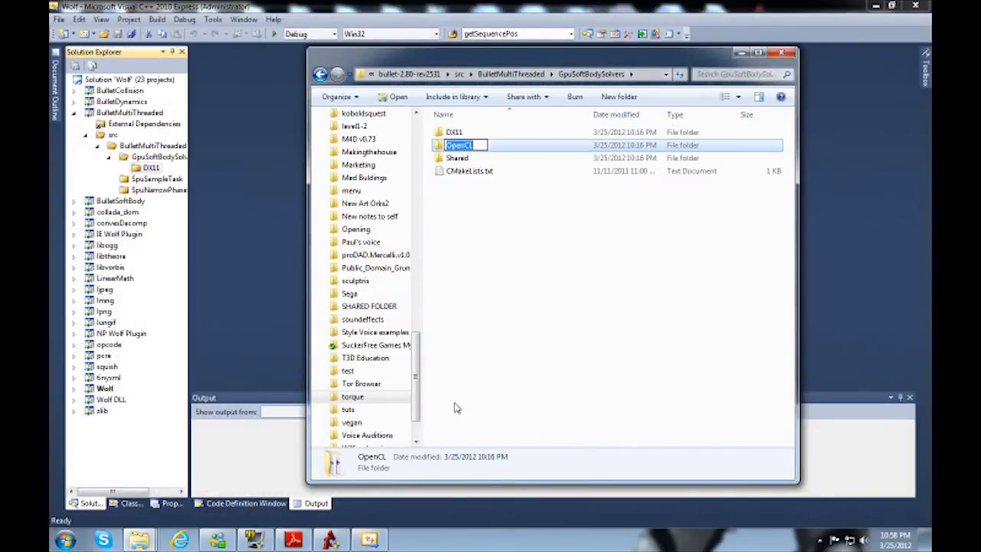
left_click(162, 164)
right_click(173, 163)
mouse_move(193, 168)
left_click(314, 201)
key("ctrl+v")
key("Return")
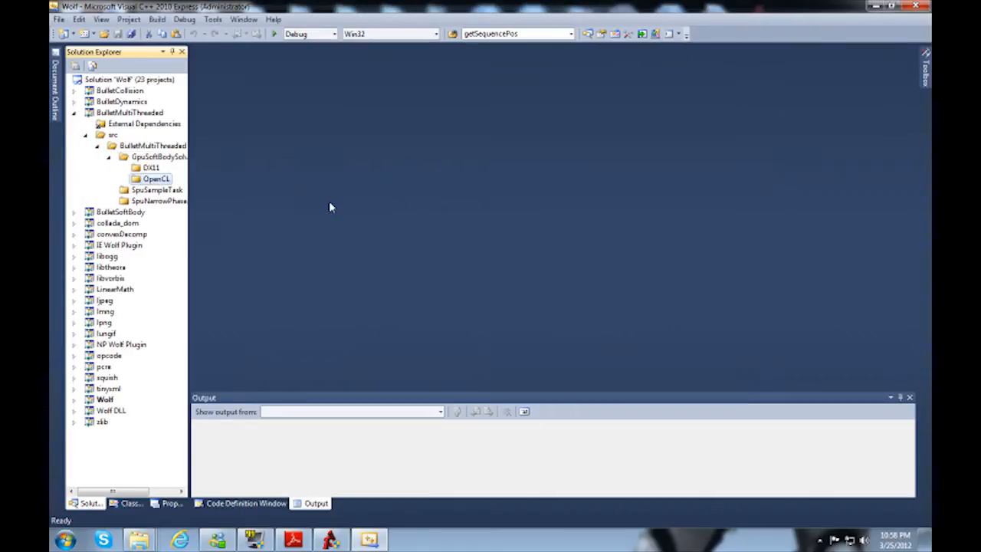
Step: Copy the Shared folder name and add a filter with that name under the GpuSoftBodySolvers filter
mouse_move(139, 540)
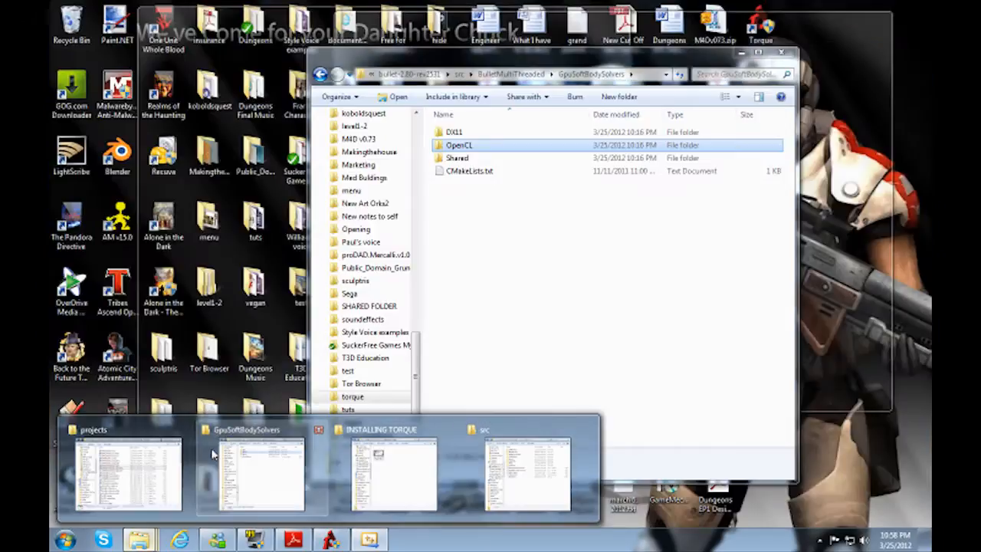
left_click(266, 448)
key("Down")
key("F2")
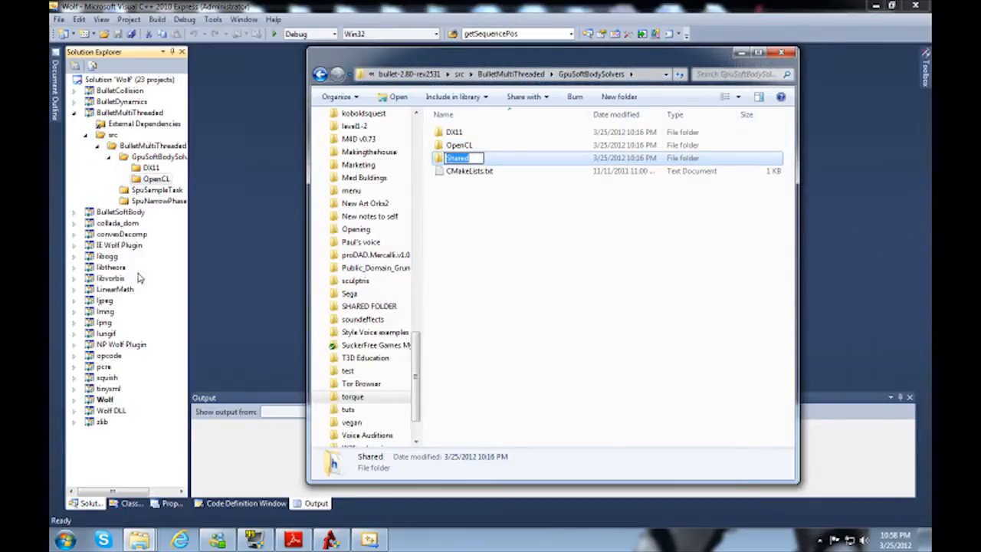
right_click(165, 157)
mouse_move(206, 165)
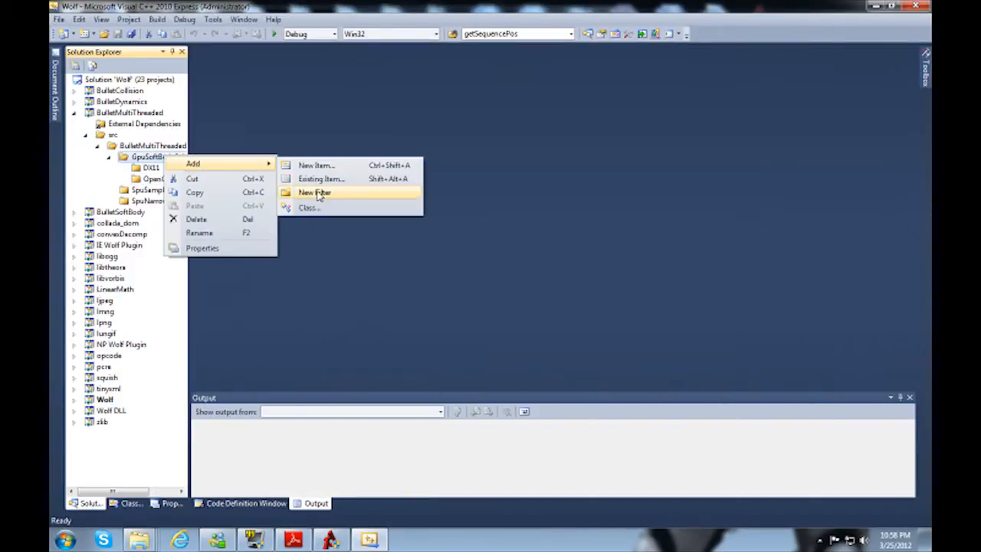
left_click(317, 194)
key("Return")
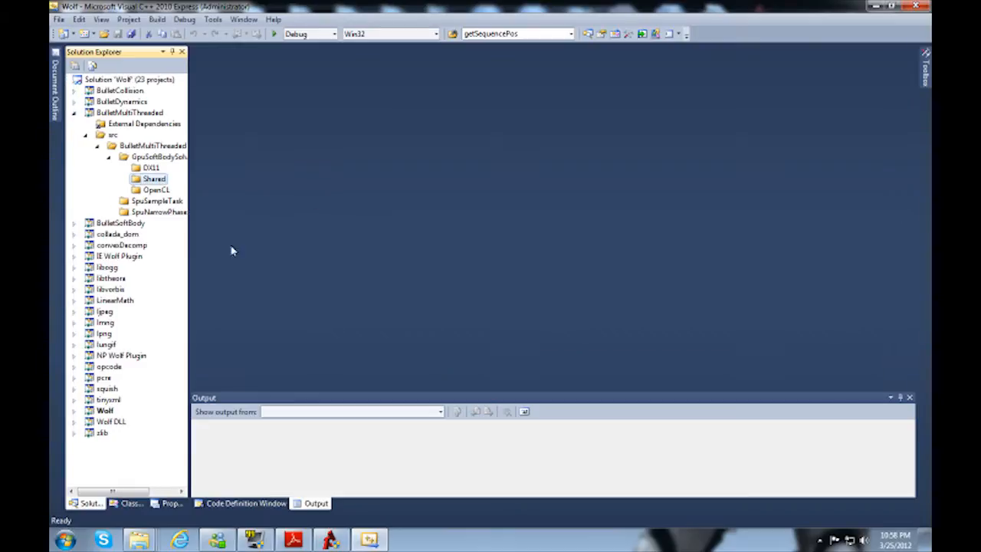
Step: Check the DX11, OpenCL, Shared and AMD source folders for subfolders and source files, and return to the BulletMultiThreaded folder
mouse_move(138, 540)
left_click(242, 498)
key("Up")
key("Up")
key("Return")
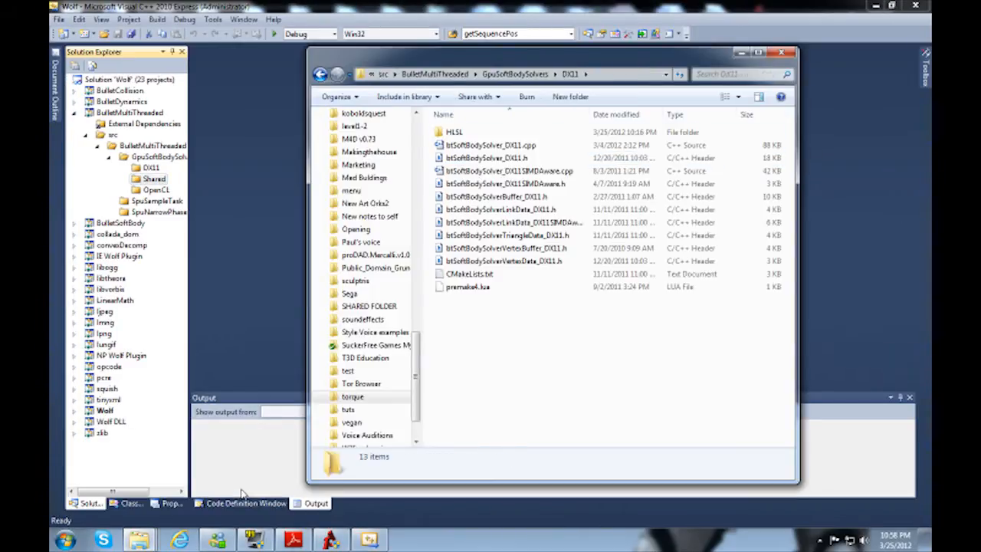
key("BackSpace")
key("Down")
key("Return")
key("BackSpace")
key("Down")
key("Return")
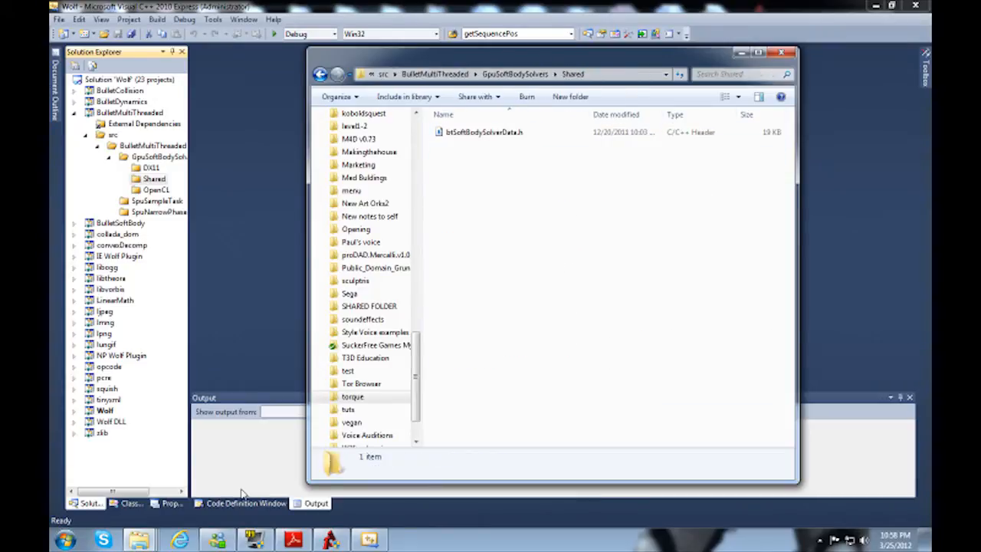
key("BackSpace")
key("Up")
key("Return")
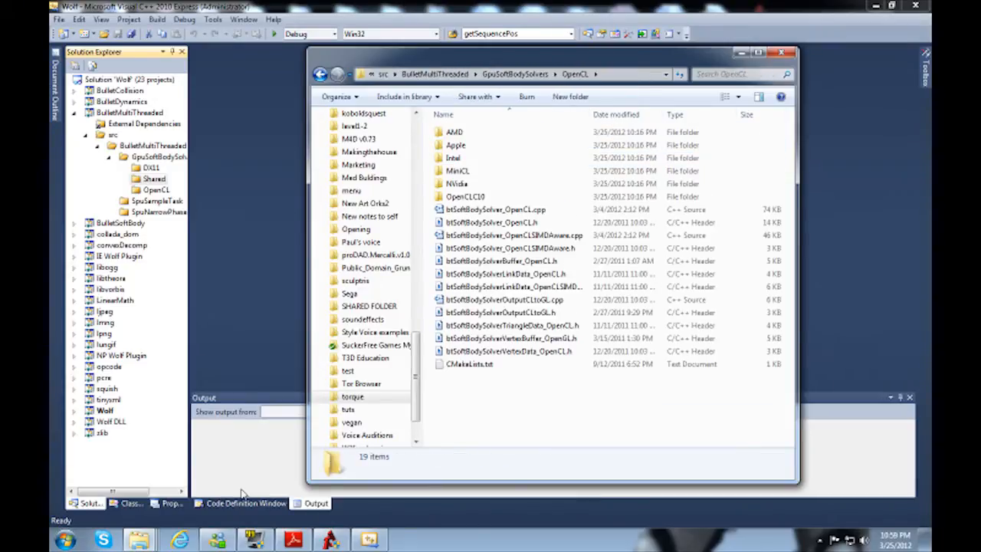
key("Down")
key("Up")
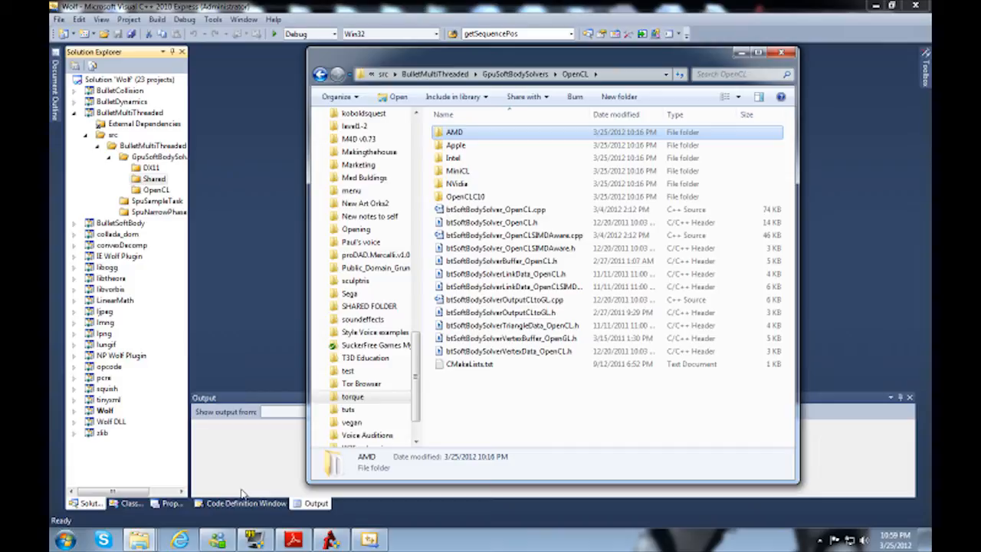
key("Return")
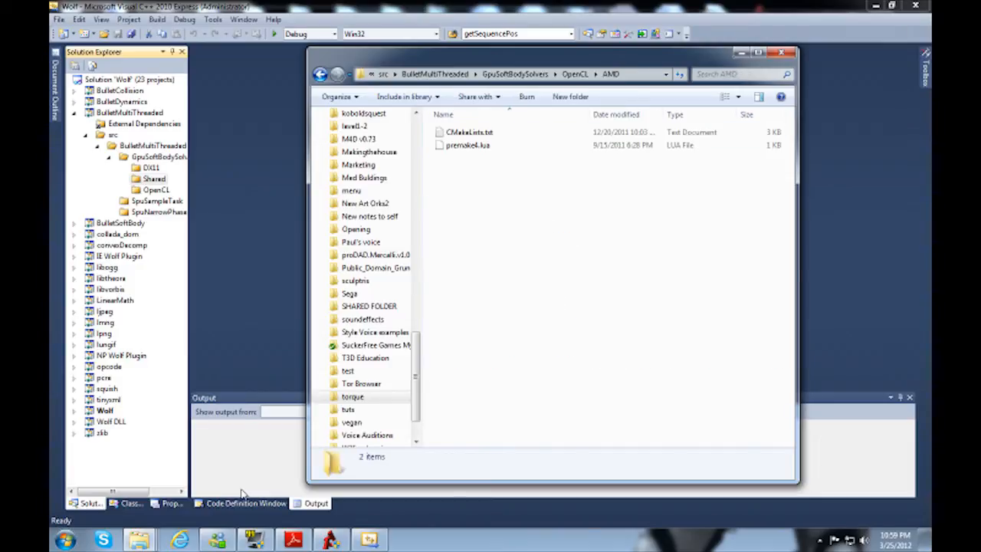
key("BackSpace")
key("BackSpace")
key("Up")
key("Return")
key("BackSpace")
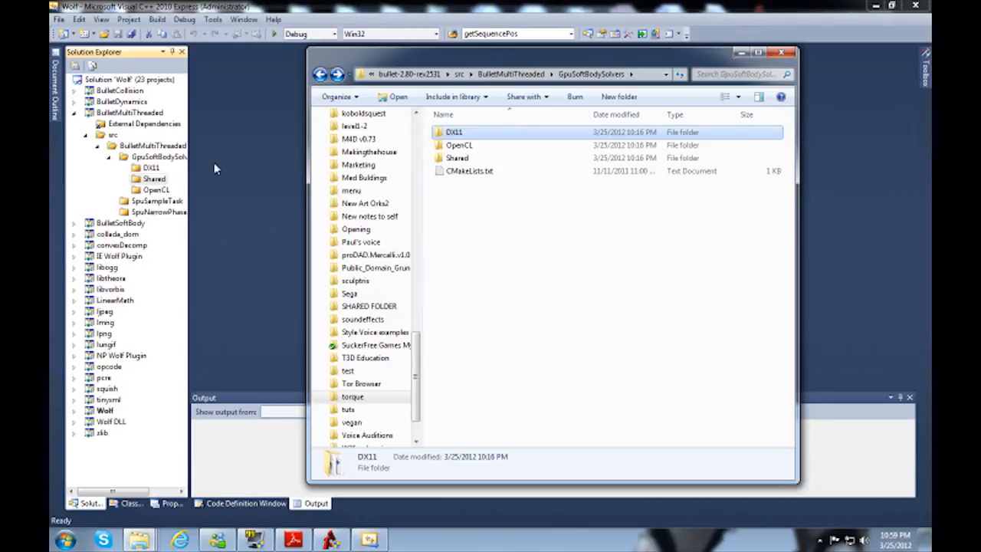
key("BackSpace")
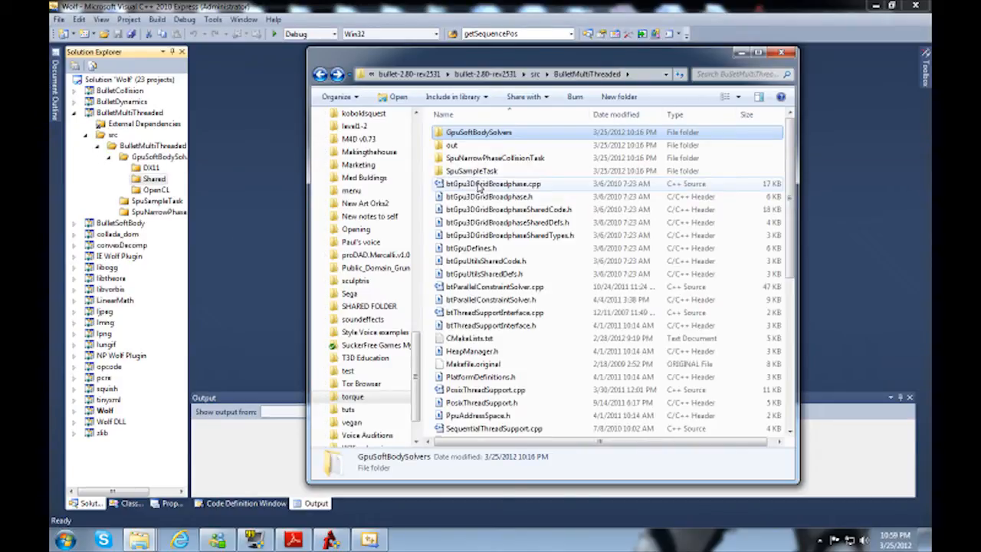
Step: Delete the GpuSoftBodySolvers filter with all its contents from the BulletMultiThreaded project
left_click(161, 170)
left_click(157, 156)
right_click(157, 159)
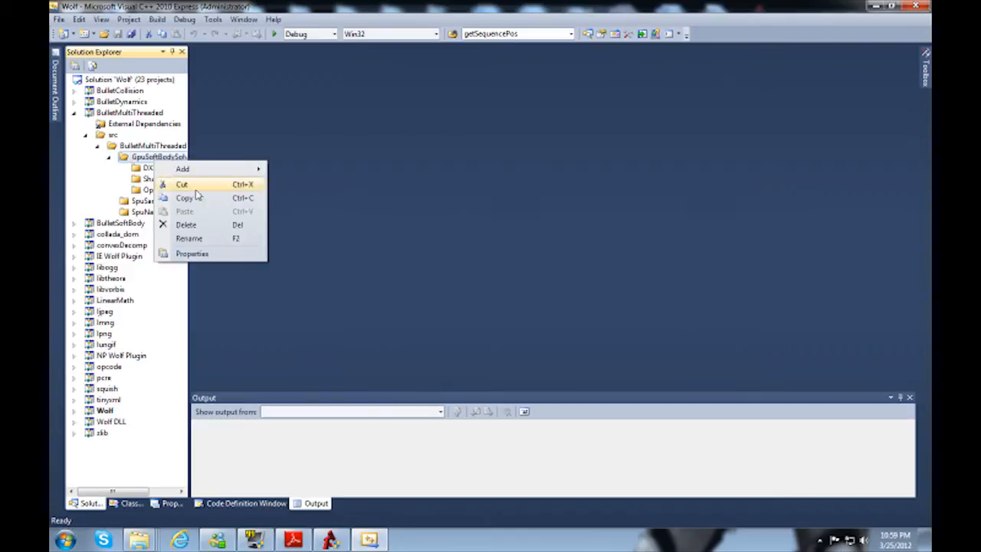
left_click(209, 241)
key("Escape")
right_click(153, 167)
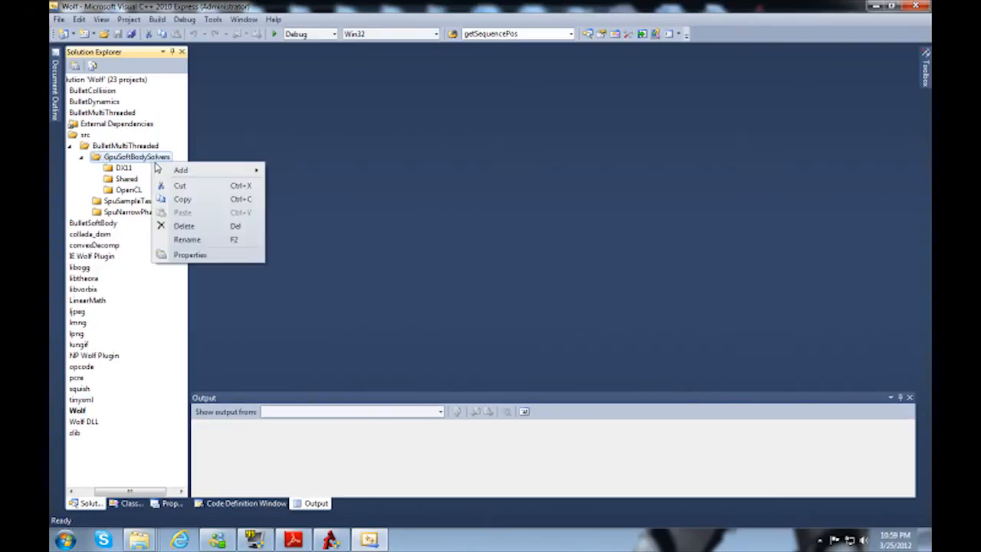
left_click(178, 227)
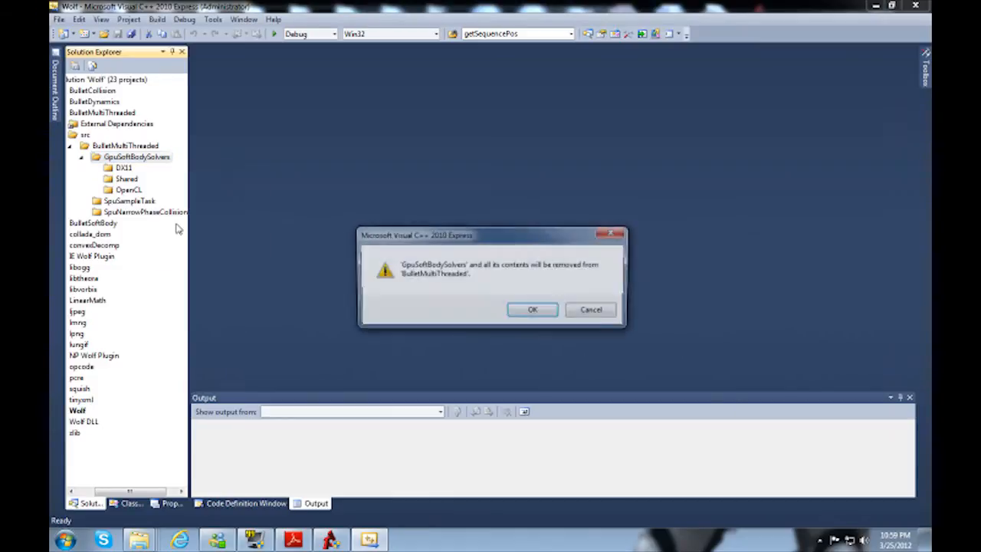
left_click(534, 312)
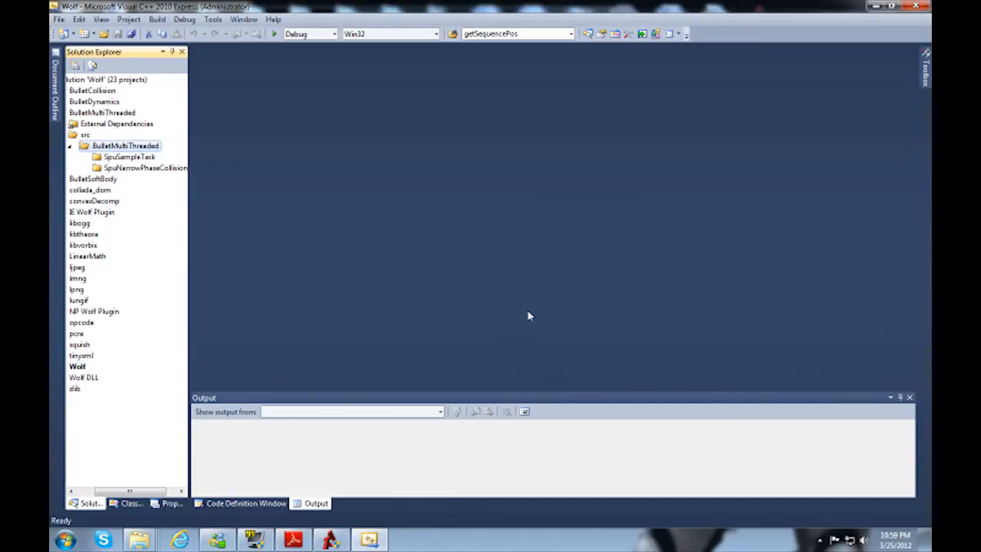
Step: Start adding existing items to the SpuNarrowPhaseCollisionTask filter and browse to its source folder in Torque 3D 1.2's Engine/lib/bullet/src/BulletMultiThreaded
left_click_drag(150, 492, 125, 498)
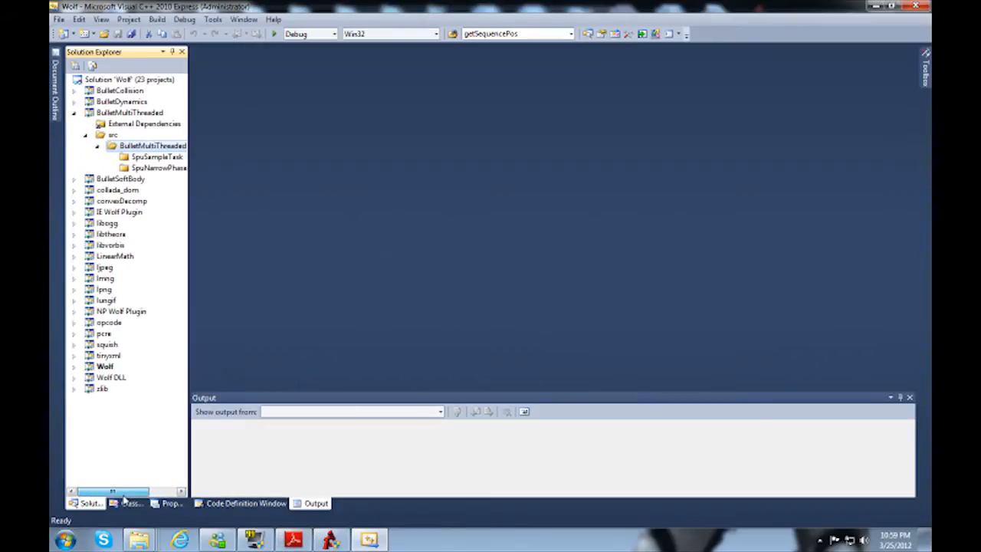
right_click(143, 171)
mouse_move(181, 179)
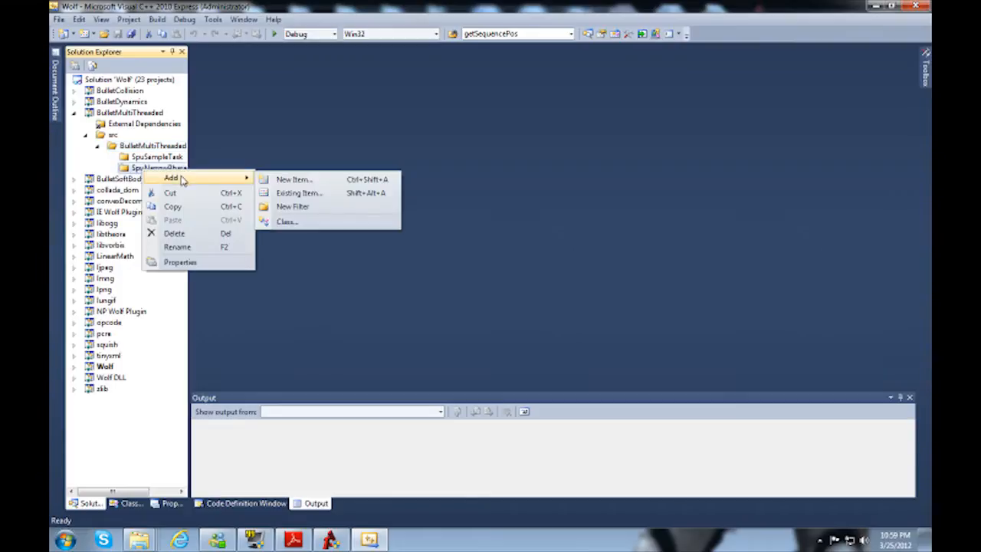
left_click(318, 194)
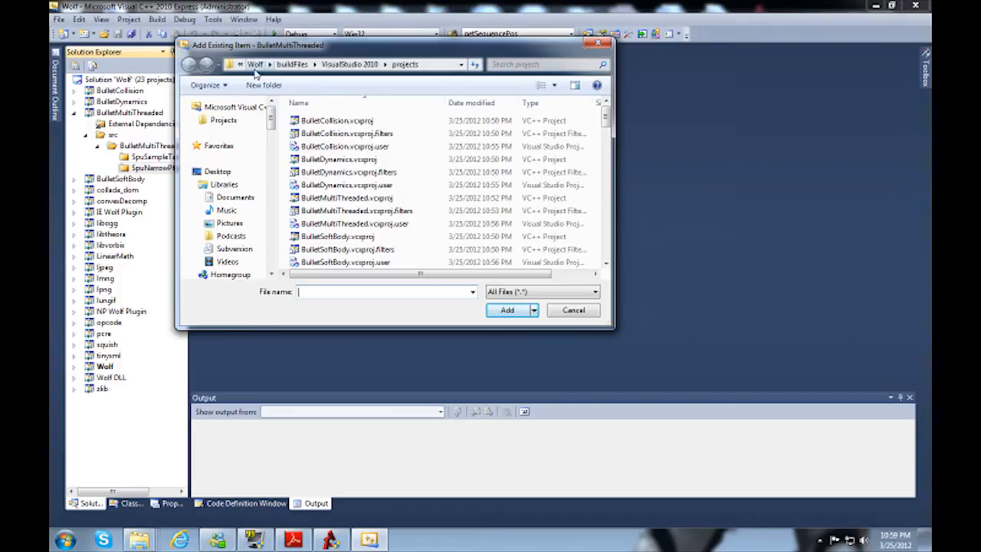
left_click(255, 66)
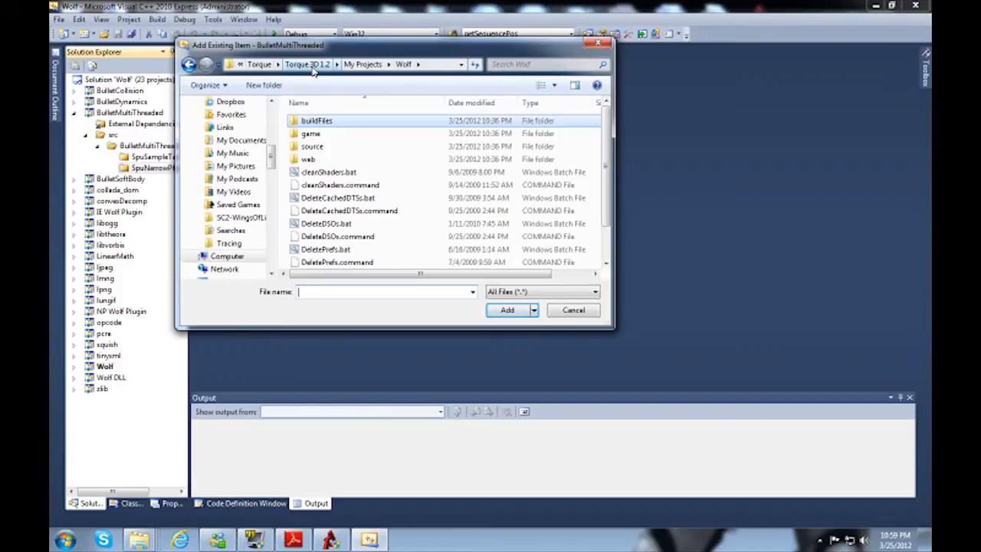
left_click(309, 65)
double_click(320, 137)
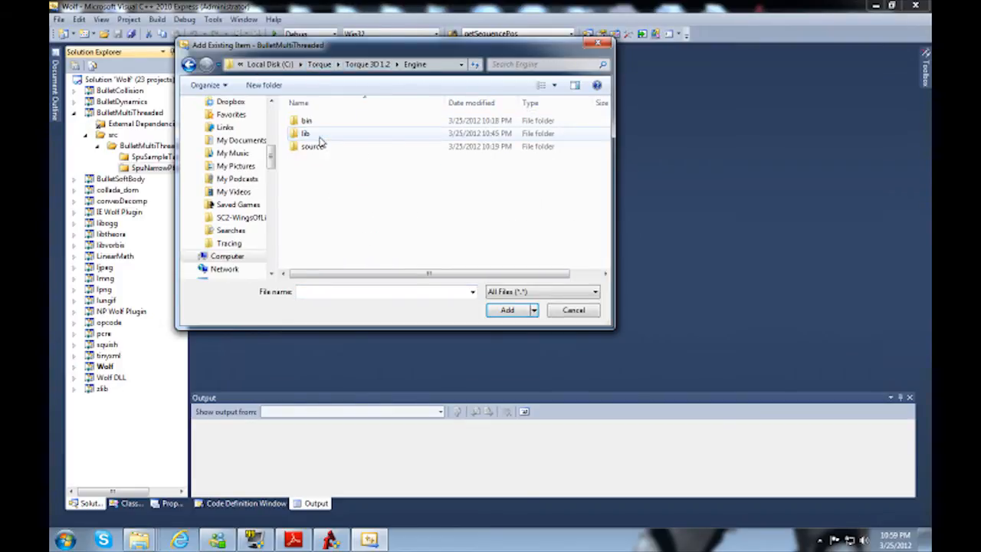
double_click(316, 135)
left_click(322, 138)
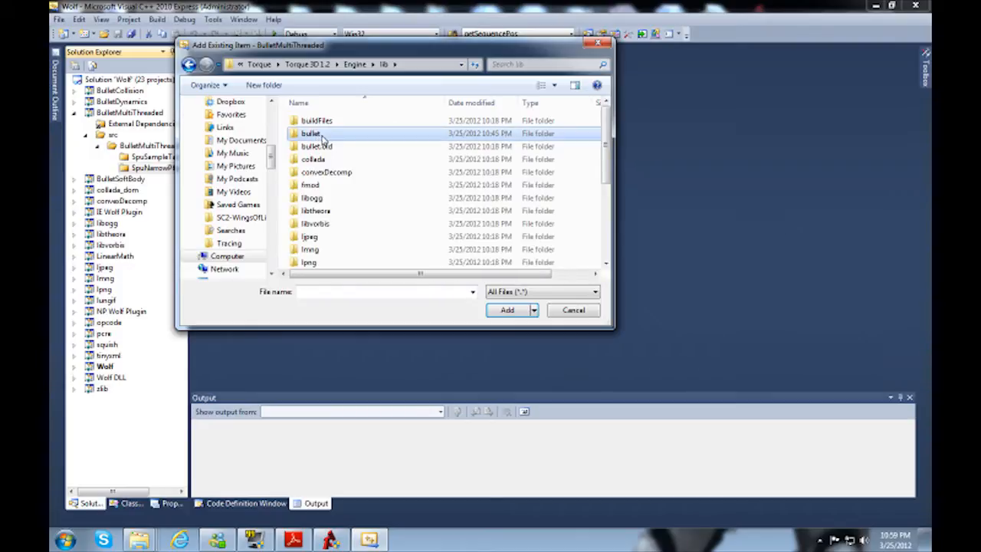
double_click(320, 134)
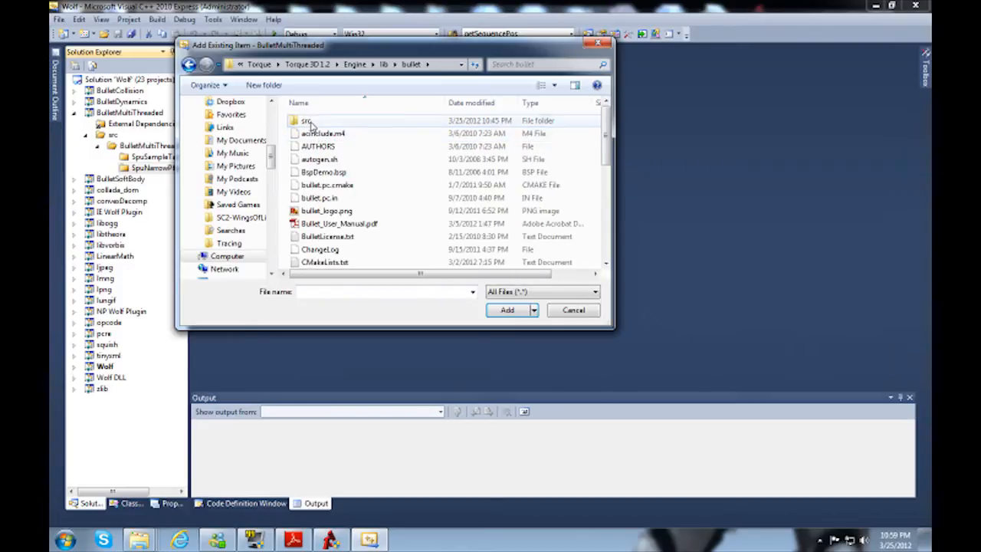
double_click(306, 121)
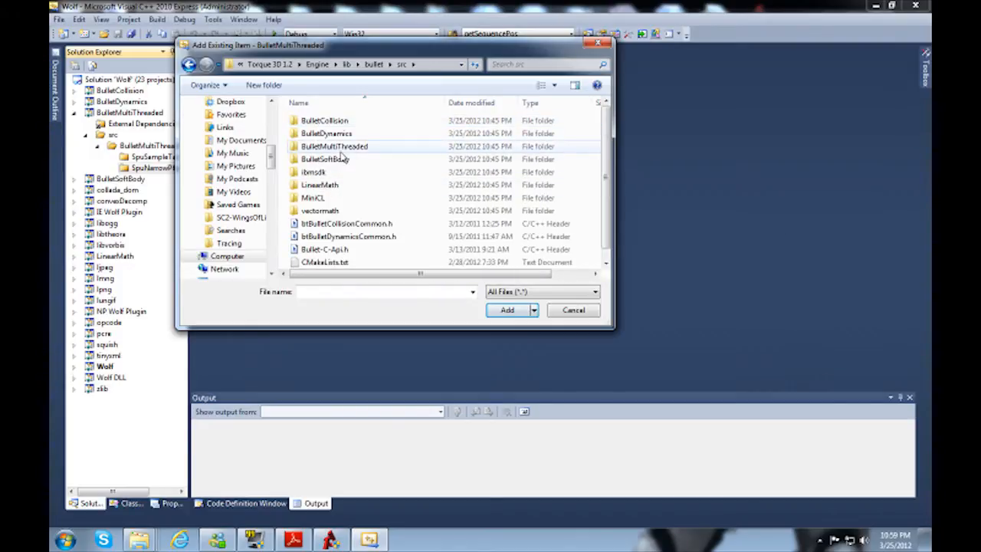
double_click(330, 146)
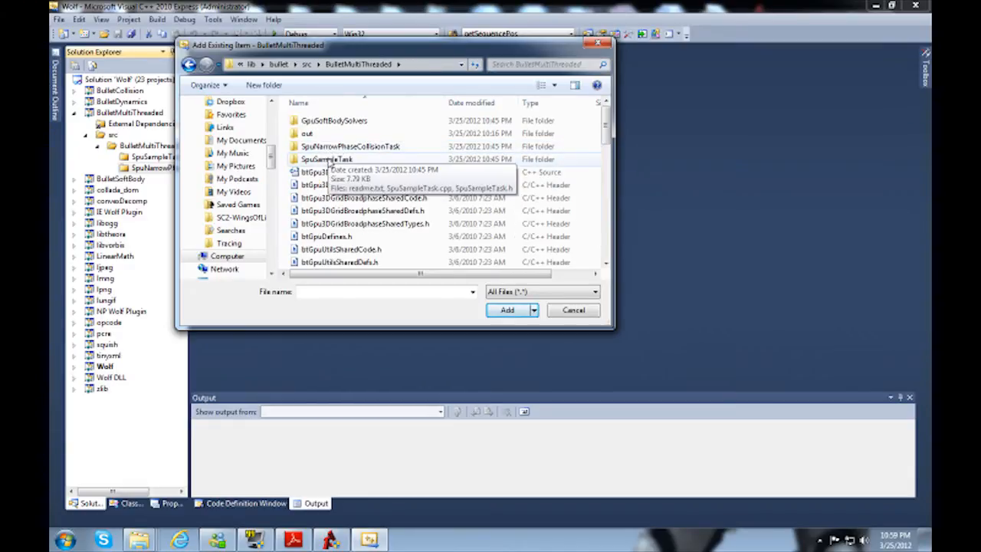
double_click(327, 146)
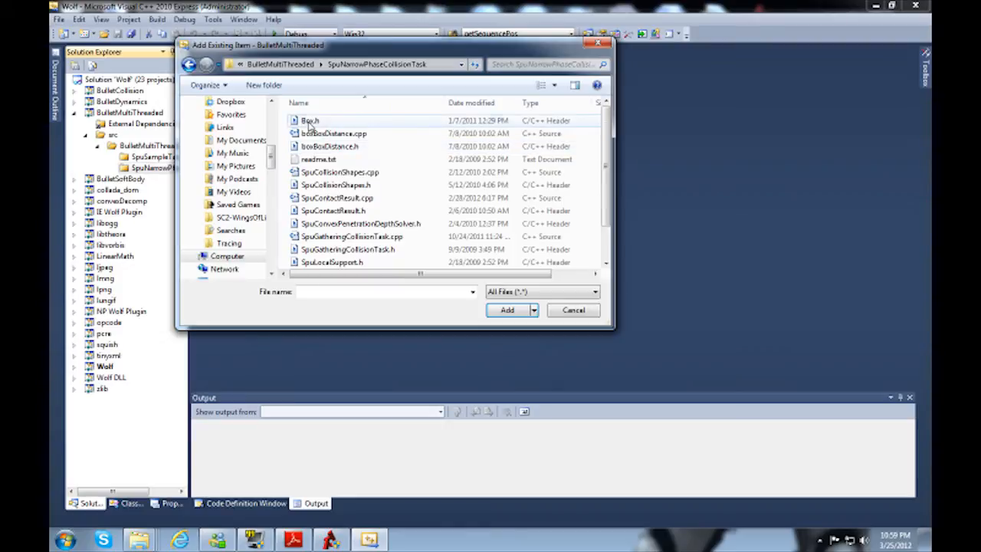
Step: Add every file in the SpuNarrowPhaseCollisionTask folder except readme.txt to the filter
left_click(311, 121)
scroll(329, 184, "down", 1)
left_click(352, 263, "shift")
scroll(338, 199, "up", 1)
left_click(322, 159, "ctrl")
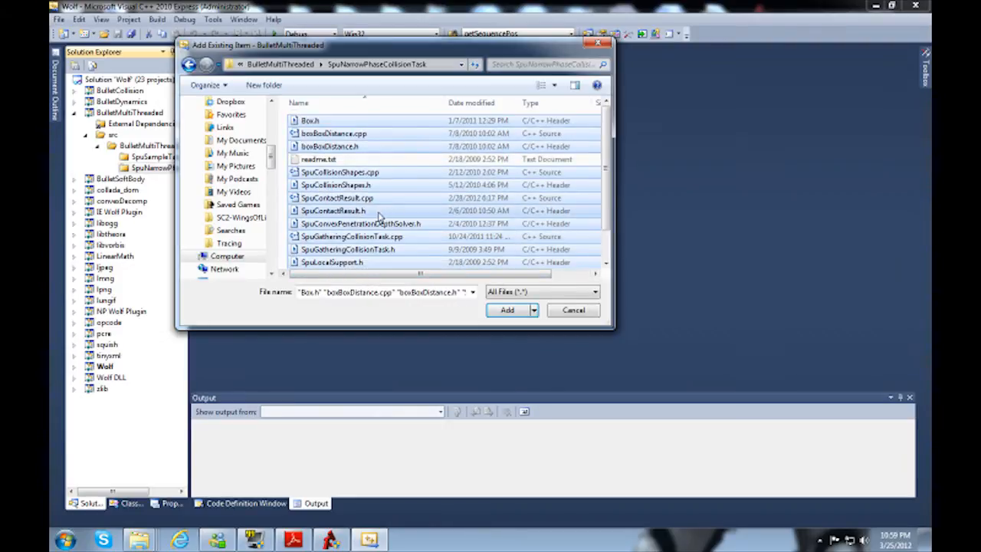
scroll(375, 219, "down", 1)
scroll(362, 214, "up", 1)
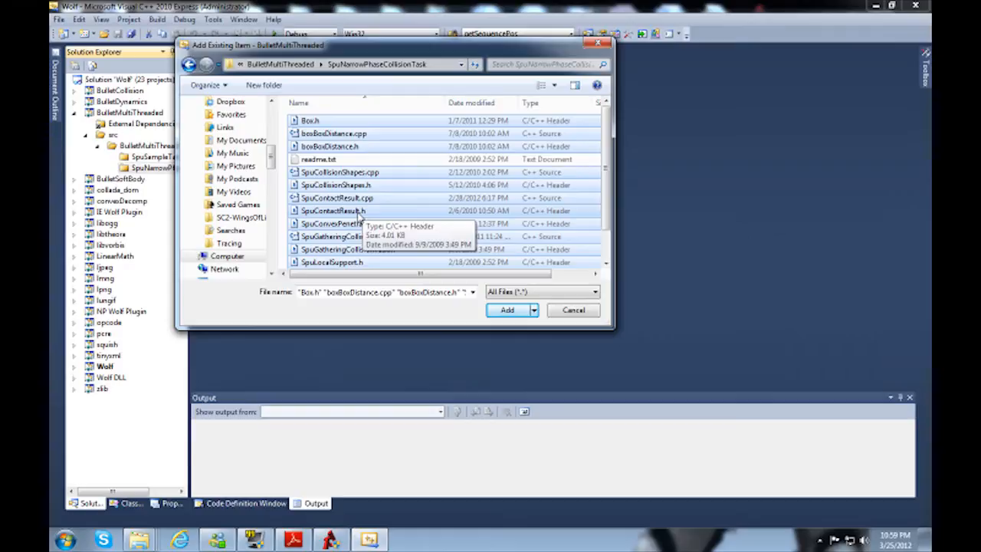
left_click(507, 310)
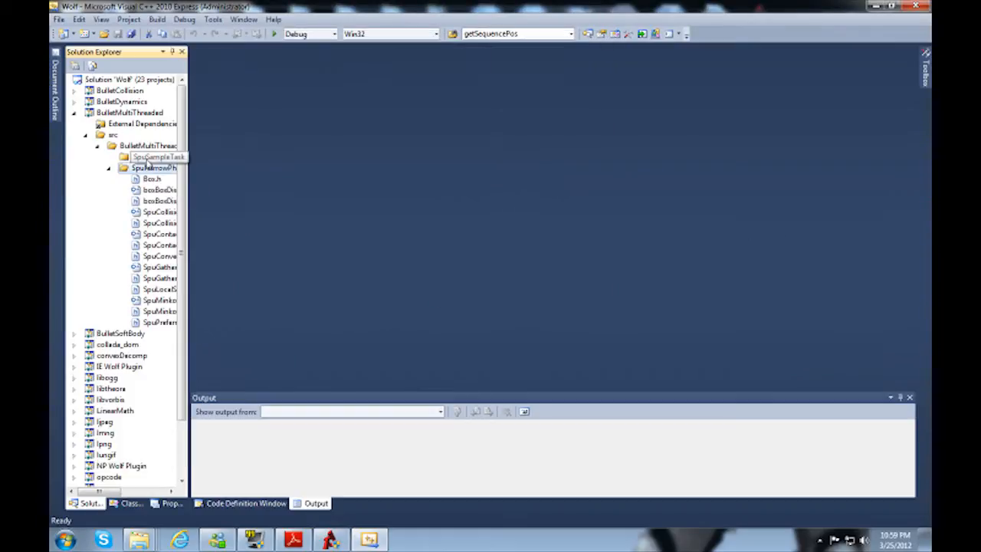
Step: Add the existing files SpuSampleTask.cpp and SpuSampleTask.h from the SpuSampleTask source folder to the SpuSampleTask filter
right_click(146, 158)
mouse_move(157, 167)
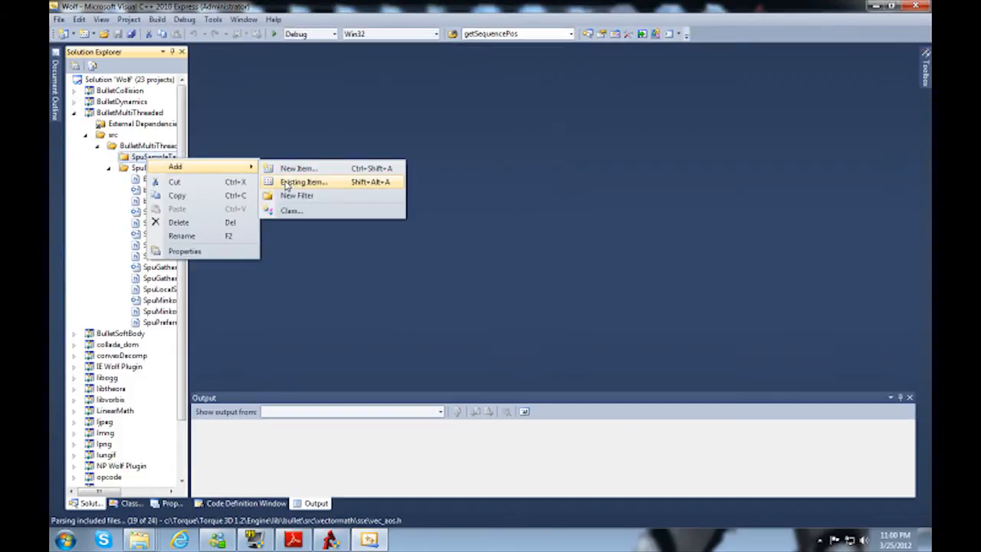
left_click(295, 180)
left_click(272, 65)
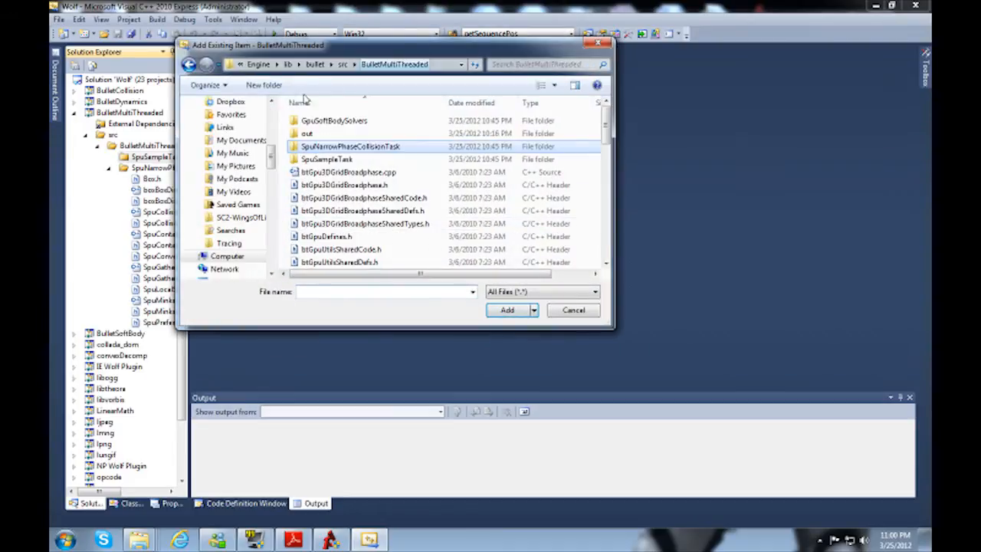
double_click(326, 159)
left_click(331, 134)
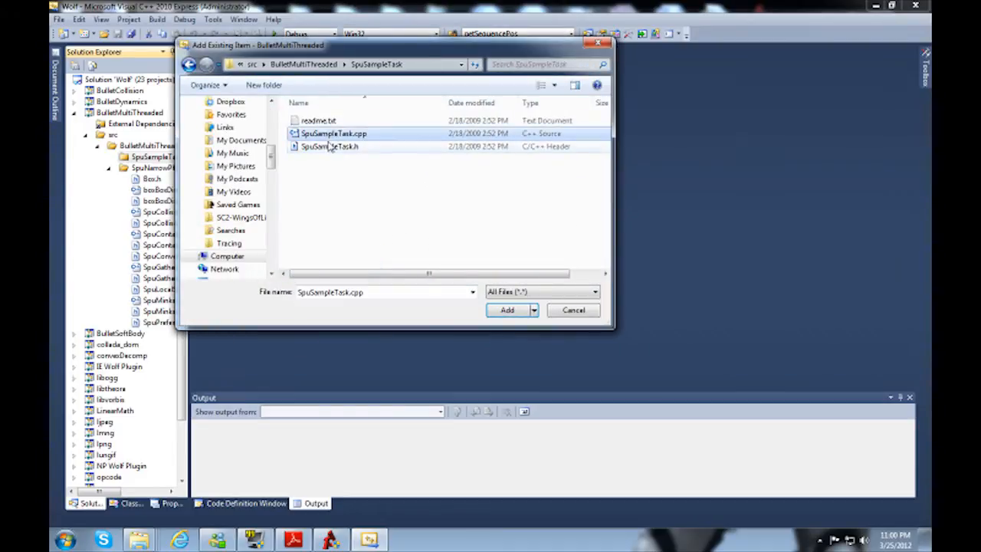
left_click(335, 146, "shift")
left_click(505, 310)
Step: Start adding existing items to the BulletMultiThreaded filter and select all files in the BulletMultiThreaded source folder except CMakeLists.txt
left_click(141, 146)
right_click(134, 149)
mouse_move(145, 158)
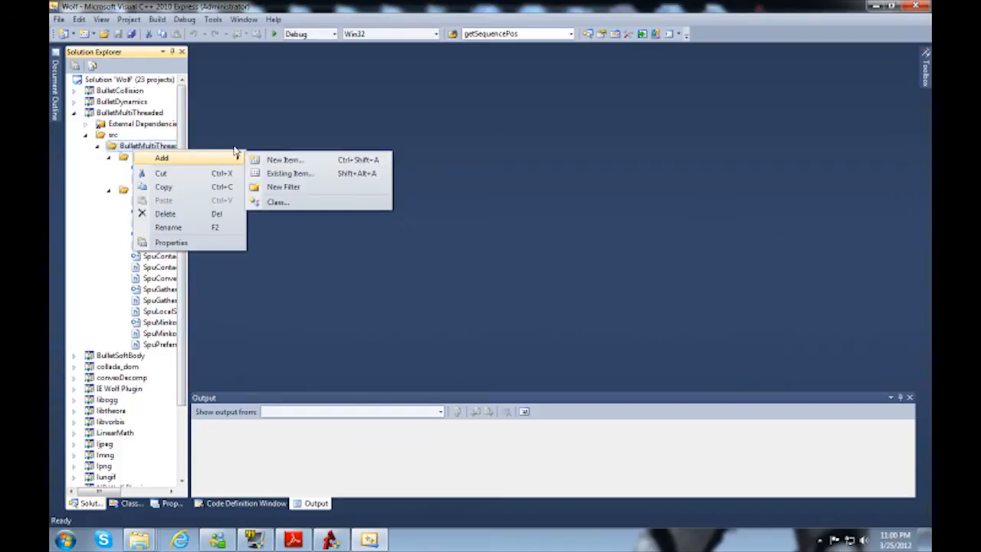
left_click(273, 175)
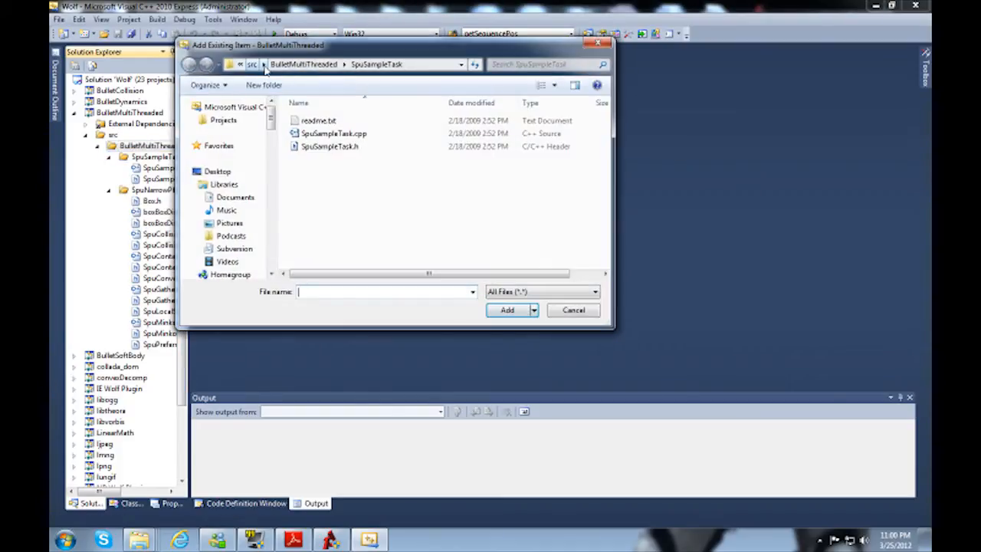
left_click(298, 65)
left_click(343, 173)
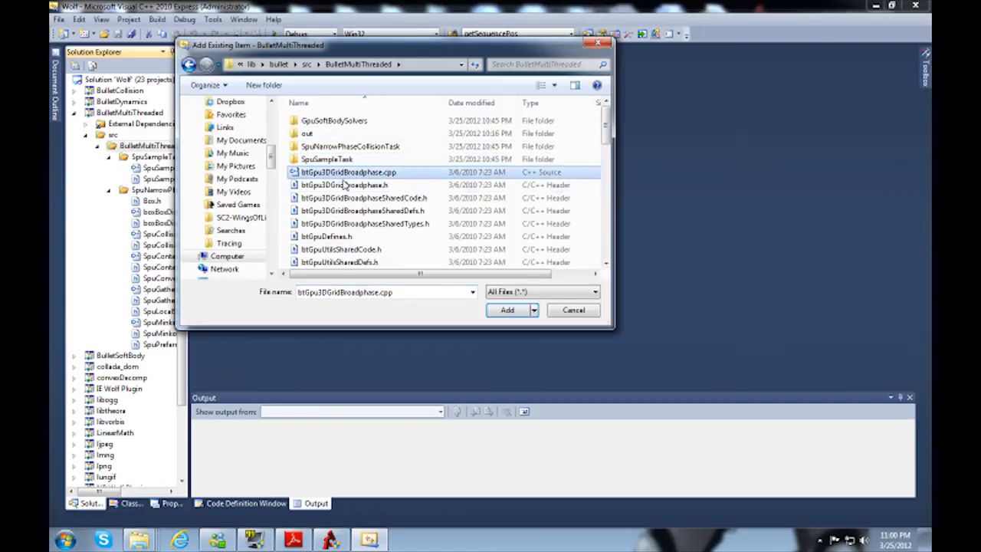
scroll(341, 192, "down", 5)
left_click(338, 262, "shift")
scroll(338, 257, "up", 8)
left_click(337, 246, "ctrl")
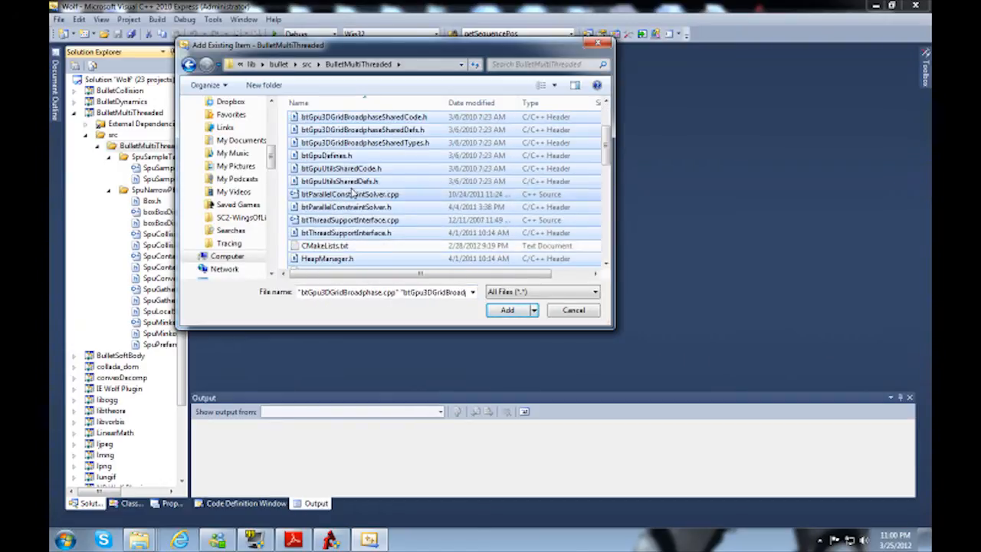
Step: Check the file selection, exclude Makefile.original from it, and add the selected files to the BulletMultiThreaded filter
scroll(349, 187, "up", 2)
scroll(374, 182, "down", 6)
scroll(374, 182, "down", 2)
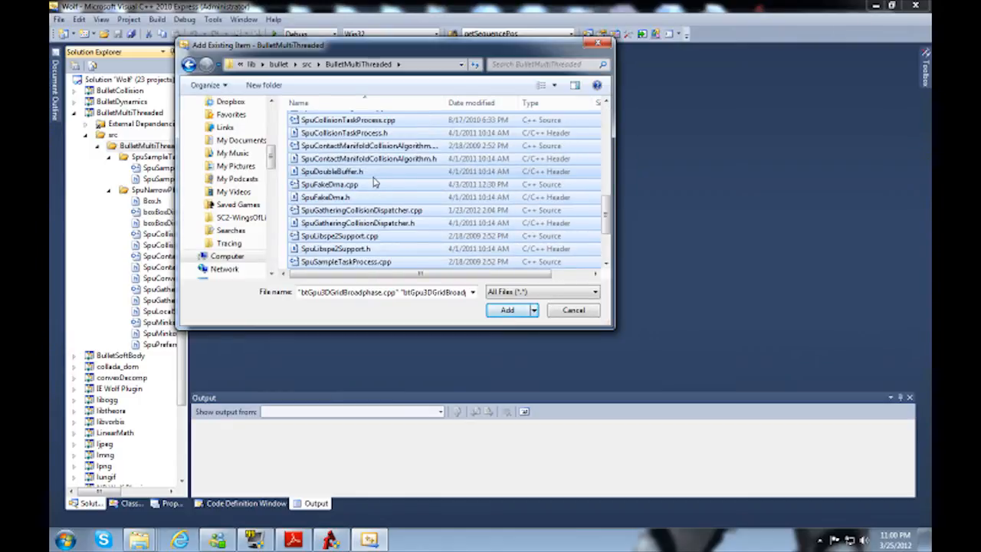
scroll(374, 183, "up", 4)
scroll(374, 182, "down", 4)
scroll(374, 182, "up", 4)
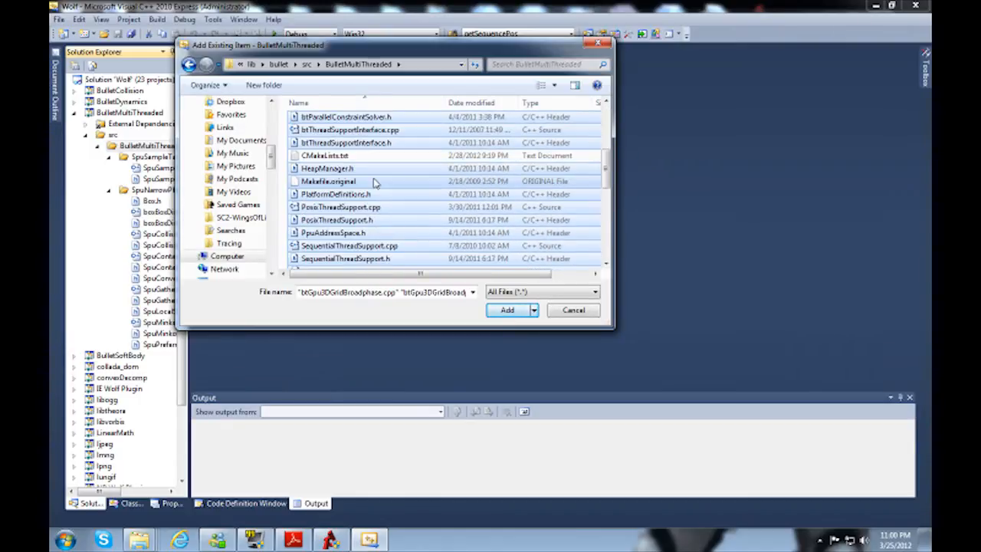
left_click(342, 182, "ctrl")
left_click(342, 183, "ctrl")
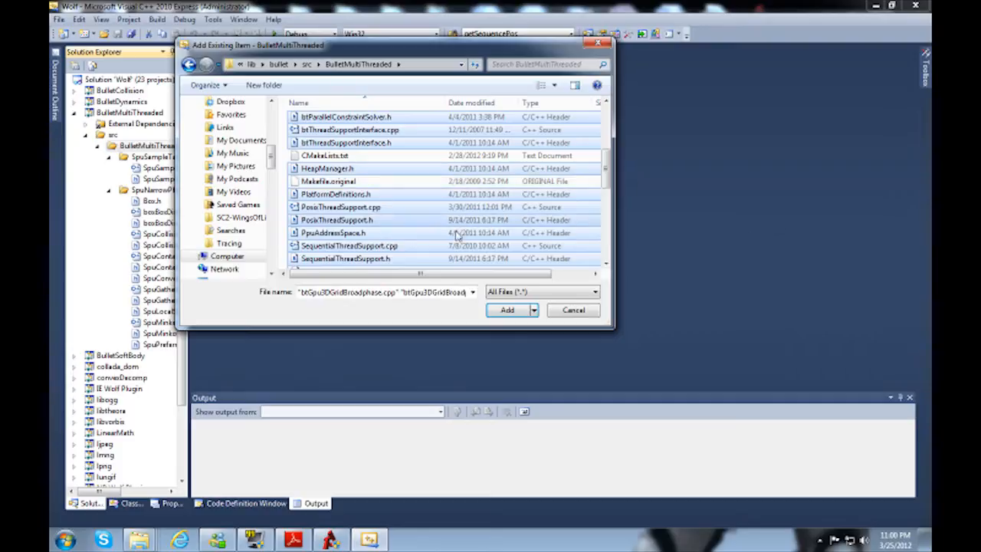
scroll(463, 247, "down", 8)
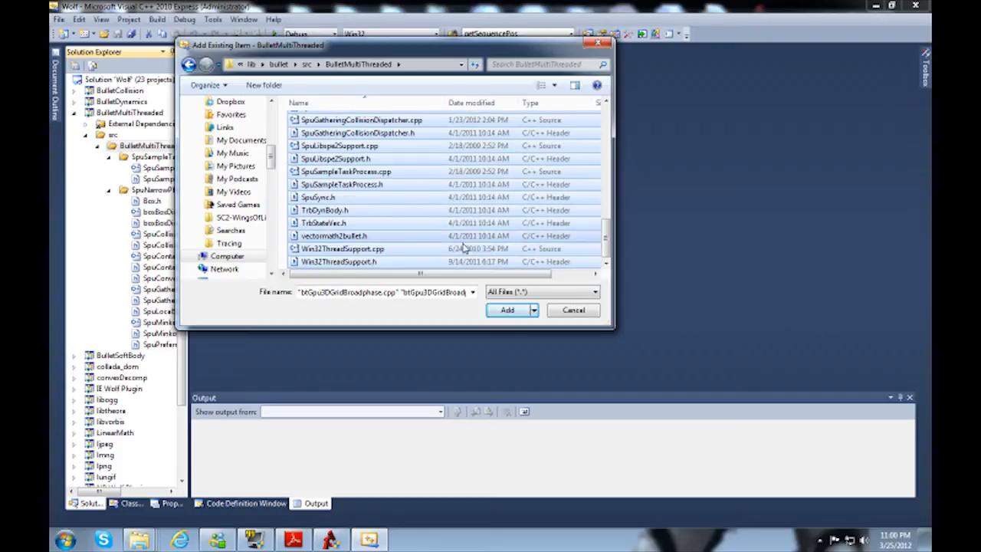
left_click(507, 310)
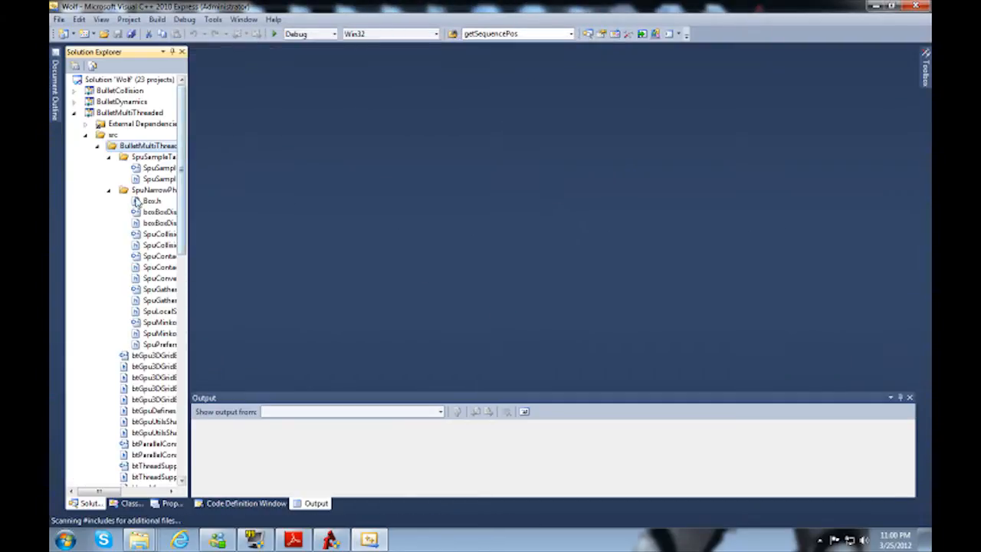
Step: Collapse the SpuNarrowPhaseCollisionTask, SpuSampleTask, BulletMultiThreaded and src filters of the BulletMultiThreaded project
left_click(109, 189)
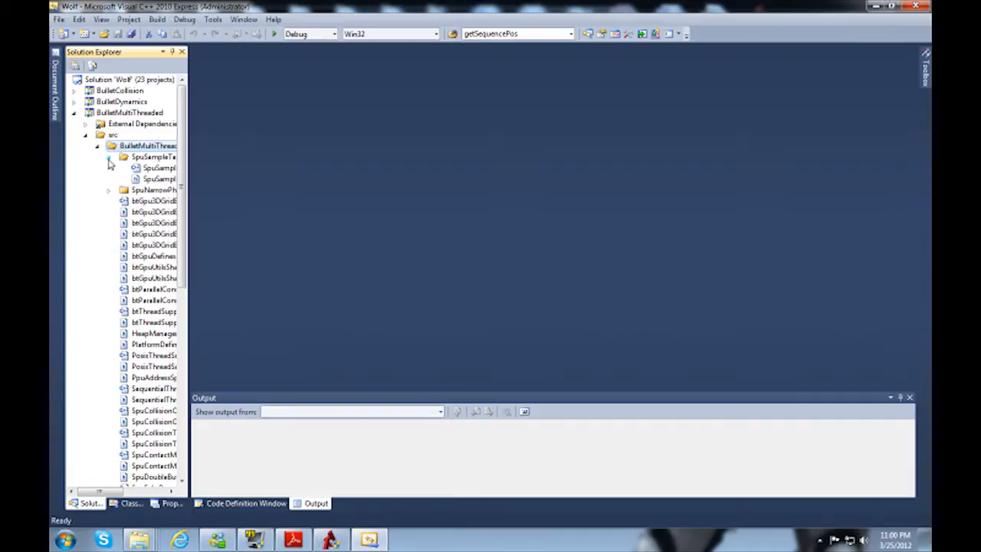
left_click(109, 159)
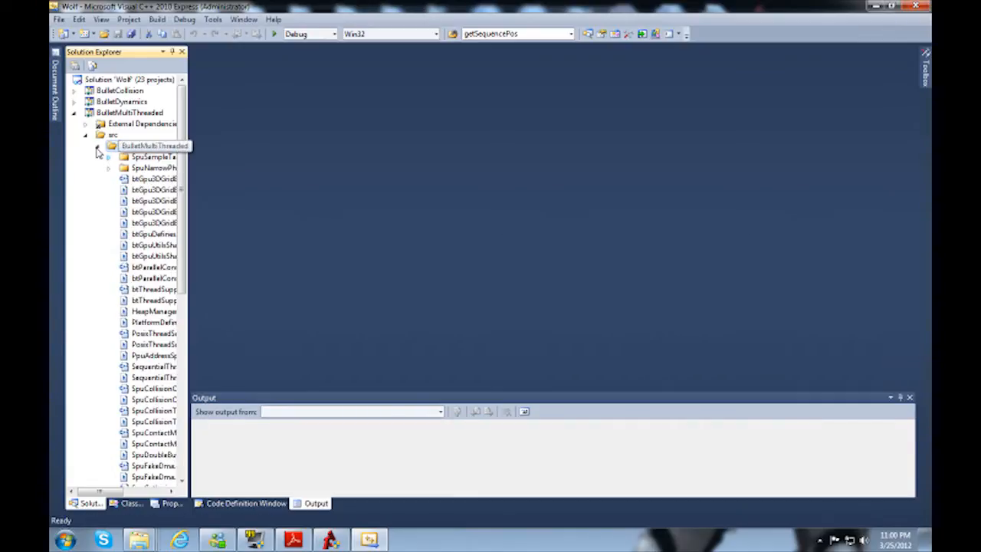
left_click(96, 147)
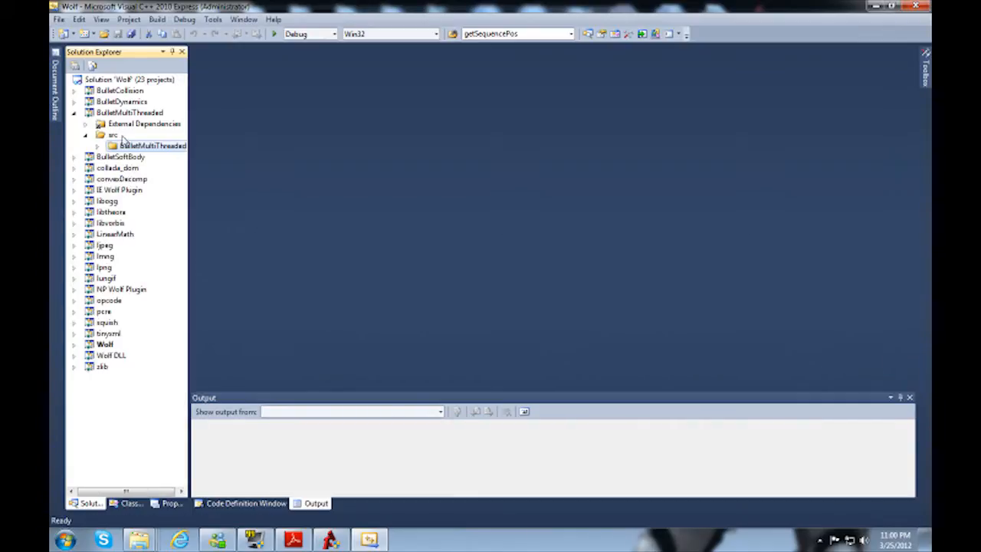
left_click(88, 138)
Step: Build the BulletMultiThreaded, BulletDynamics, BulletCollision and BulletSoftBody projects one after another
left_click(125, 113)
right_click(125, 112)
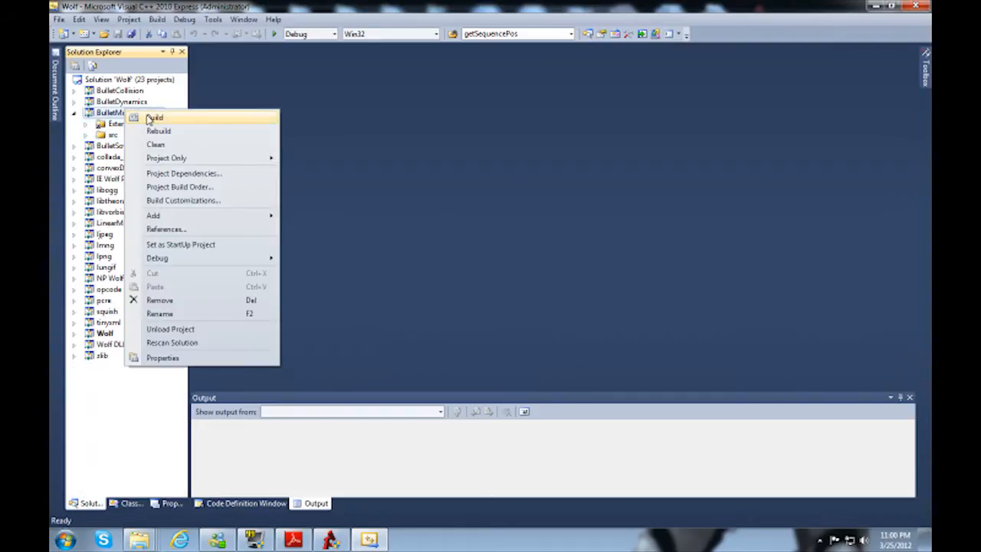
left_click(149, 117)
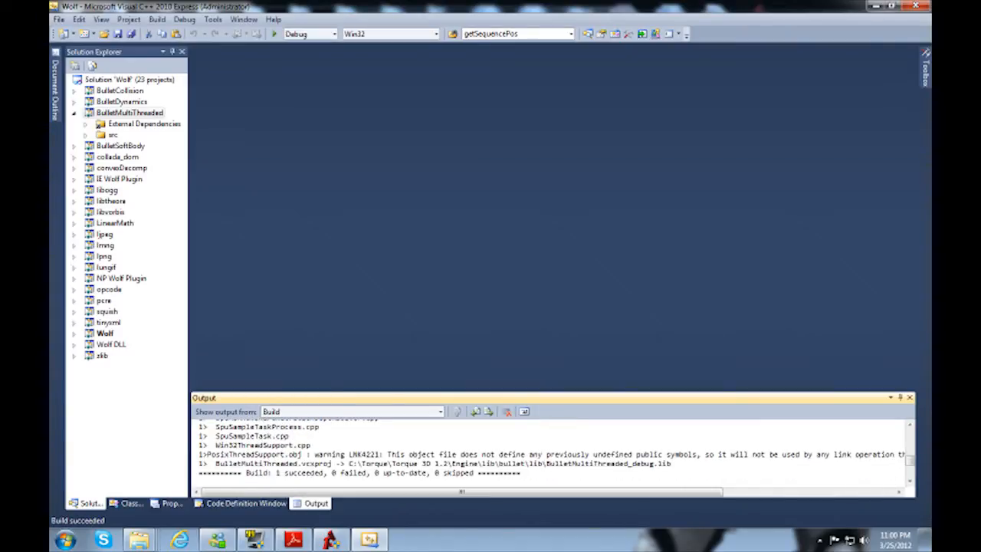
right_click(129, 102)
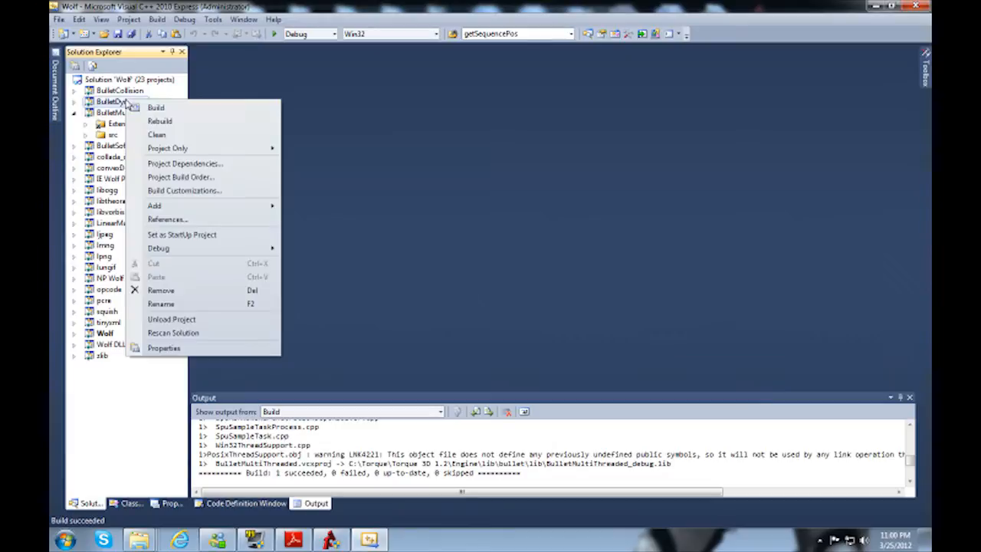
left_click(134, 107)
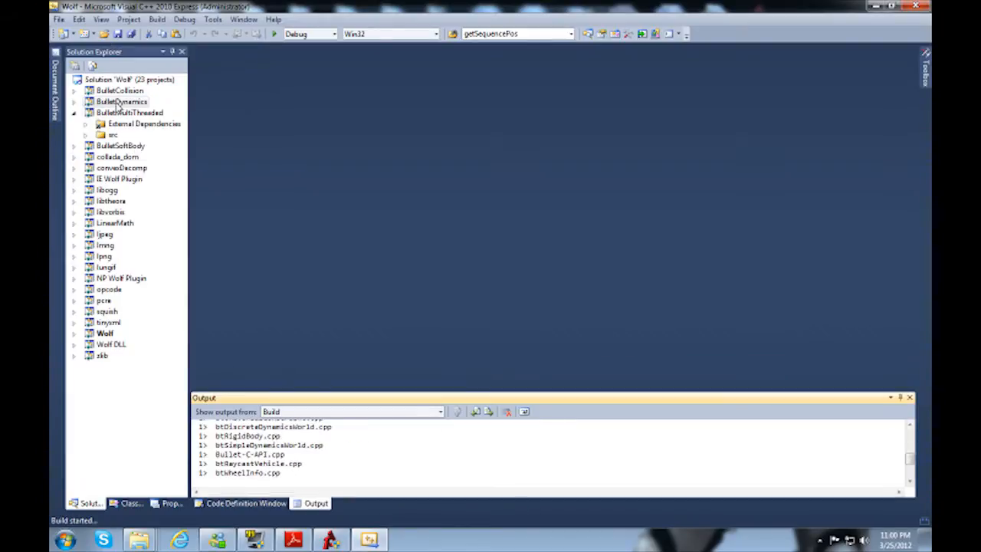
right_click(112, 91)
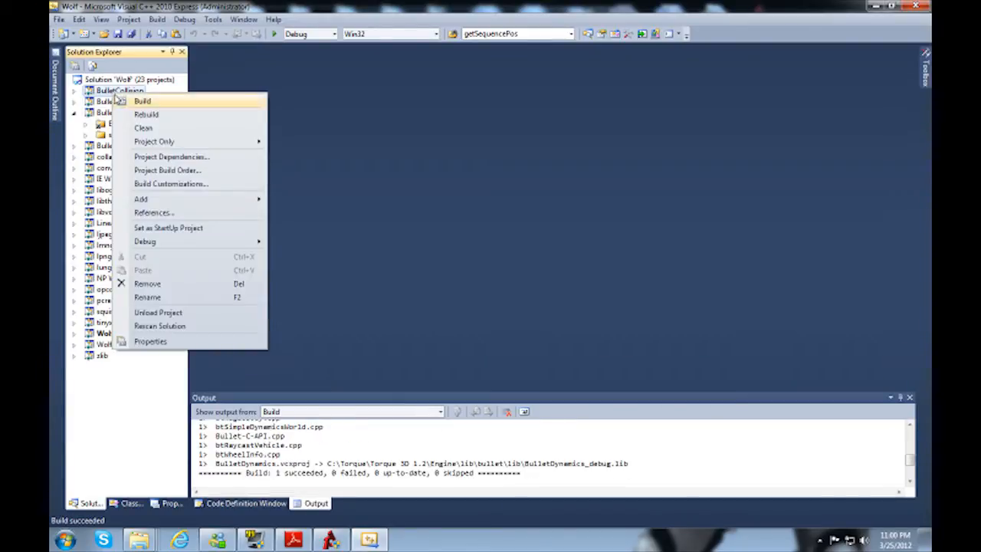
left_click(136, 100)
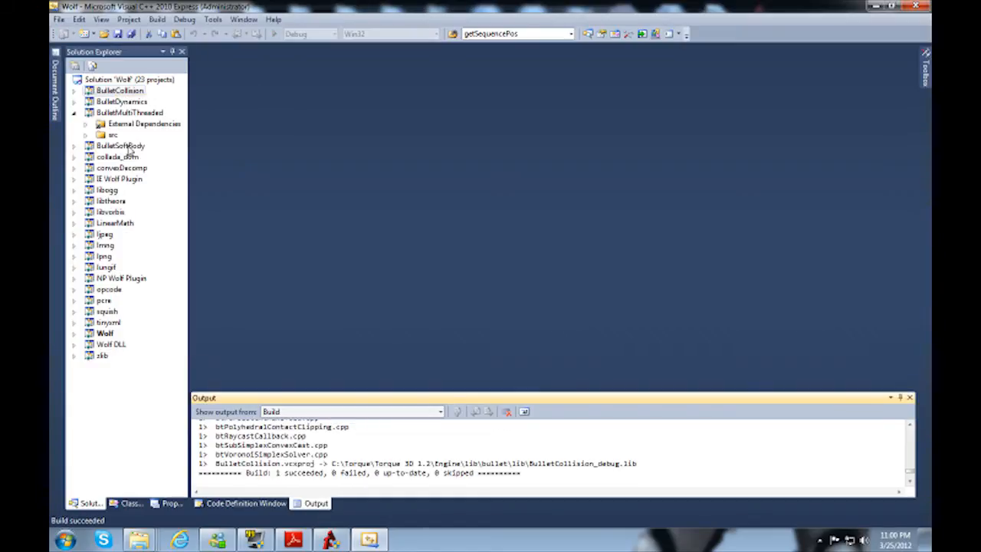
right_click(125, 145)
left_click(142, 157)
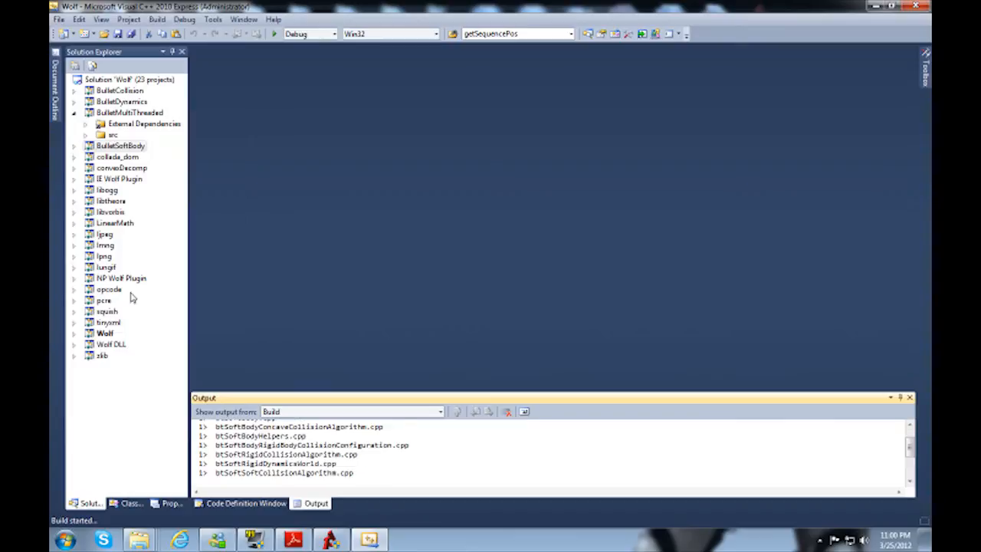
Step: Expand the Wolf DLL project down to the Engine filter inside its Source Files
double_click(101, 345)
double_click(129, 366)
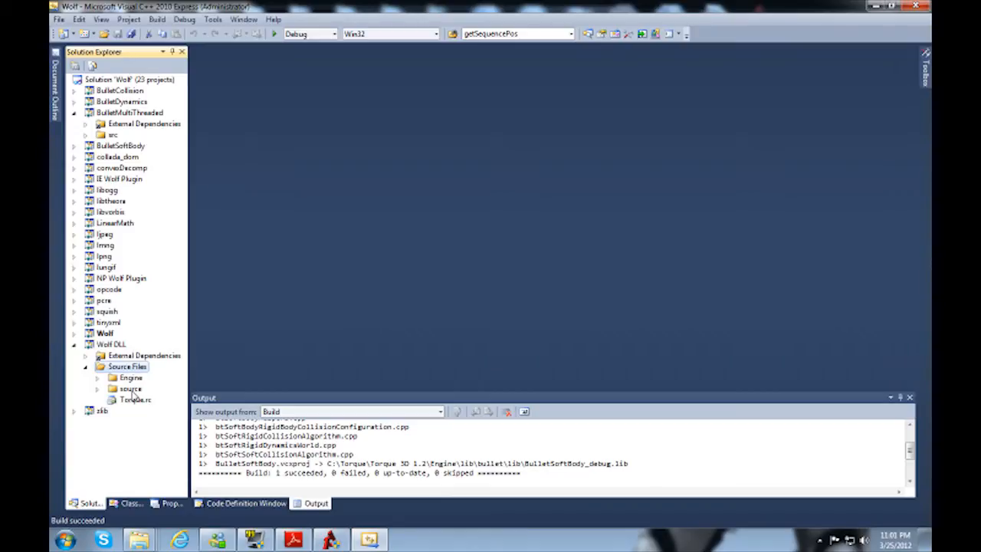
double_click(130, 388)
double_click(127, 390)
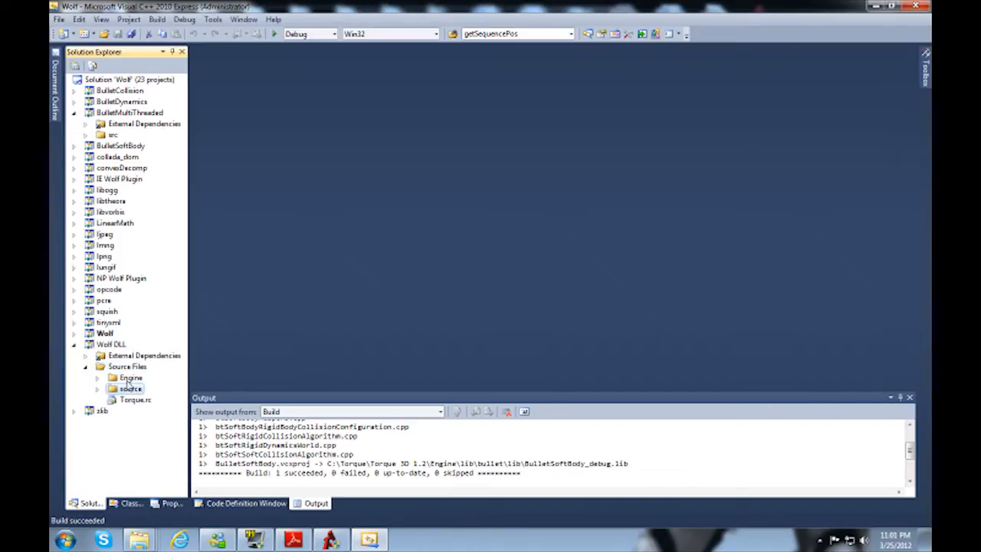
double_click(130, 378)
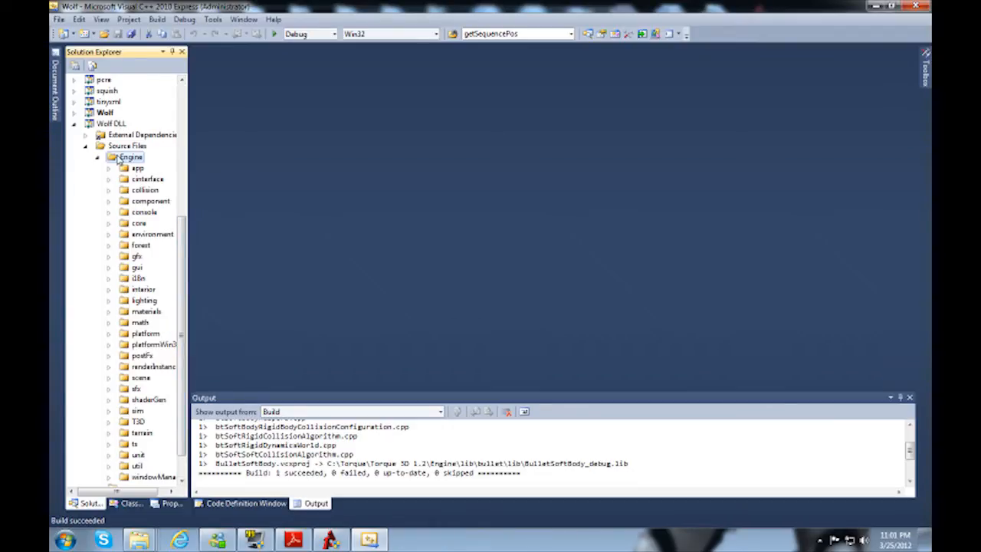
Step: Expand the T3D filter and its physics filter inside the Engine filter of the Wolf DLL project
double_click(138, 421)
double_click(150, 146)
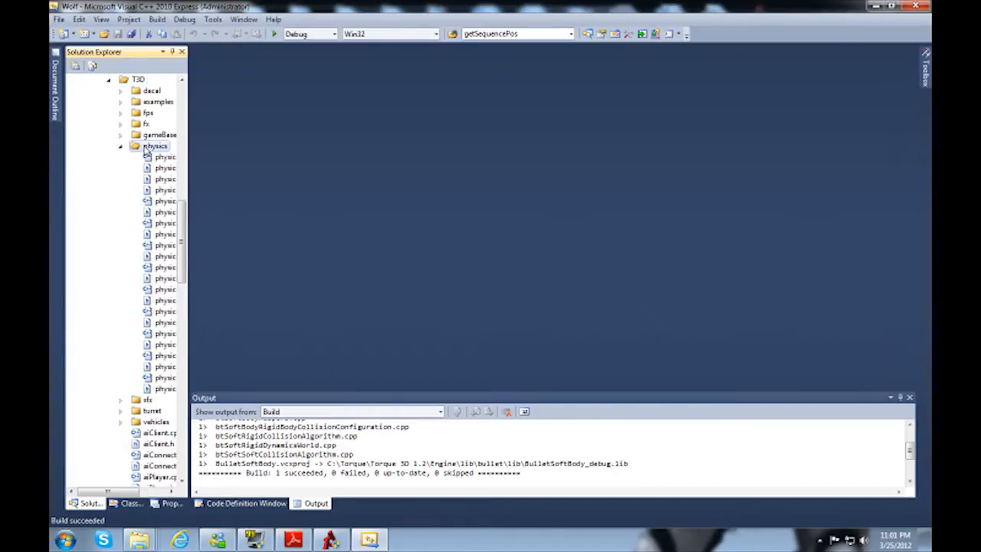
left_click_drag(115, 491, 134, 493)
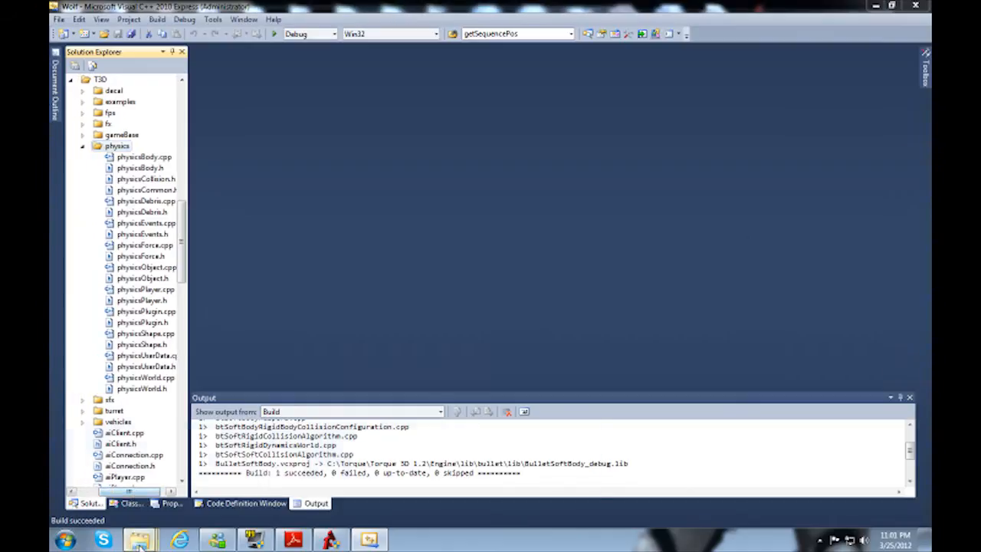
Step: Switch to the Windows Explorer window showing the Bullet src folder and go up to the Engine folder
mouse_move(140, 540)
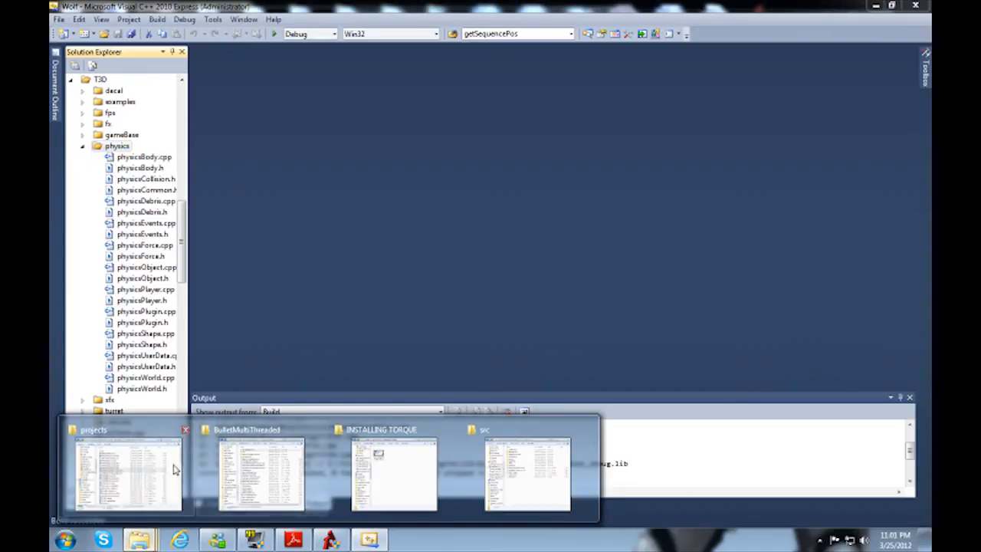
mouse_move(355, 469)
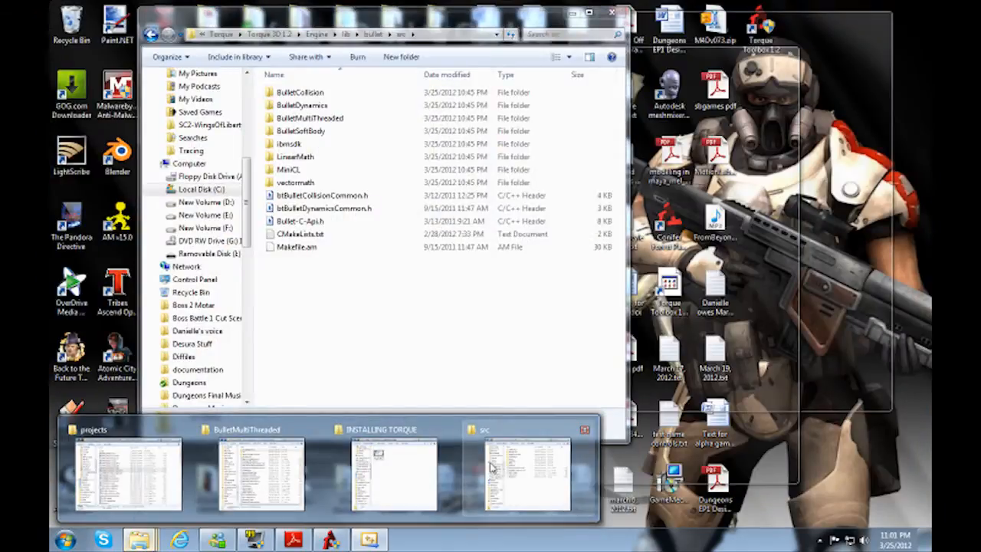
left_click(492, 467)
key("BackSpace")
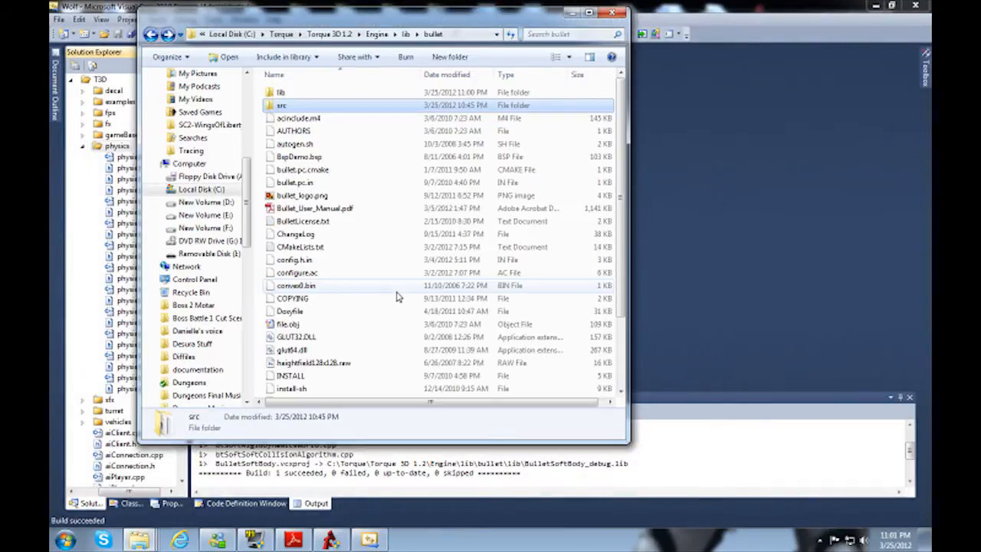
key("BackSpace")
key("BackSpace")
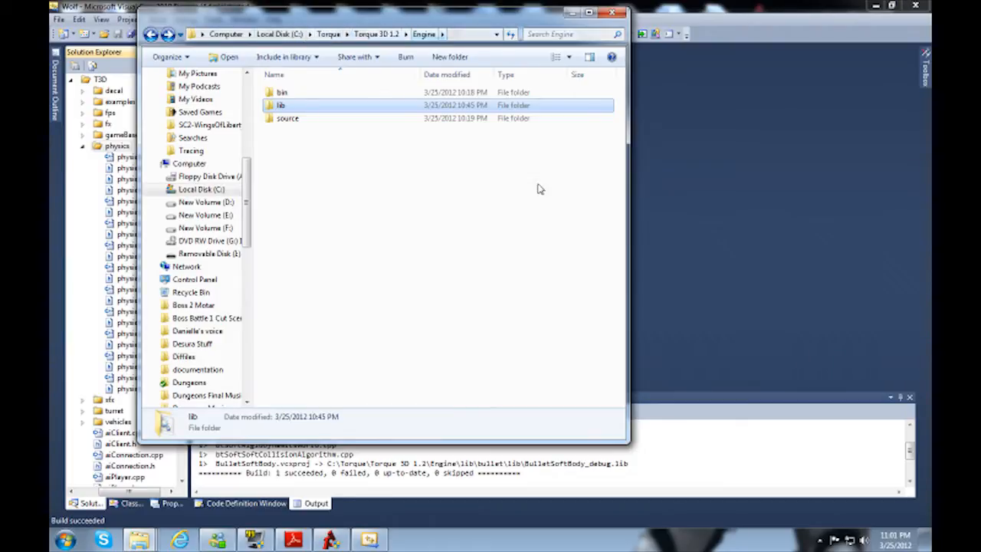
Step: Browse from the Engine folder through source and T3D into the physics folder
key("Down")
key("Return")
key("Down")
key("Down")
key("Down")
key("Down")
key("Down")
key("Down")
key("Down")
key("Down")
key("Down")
key("Down")
key("Down")
key("Down")
key("Down")
key("Down")
key("Down")
key("Down")
key("Down")
key("Down")
key("Down")
key("Down")
key("Down")
key("Down")
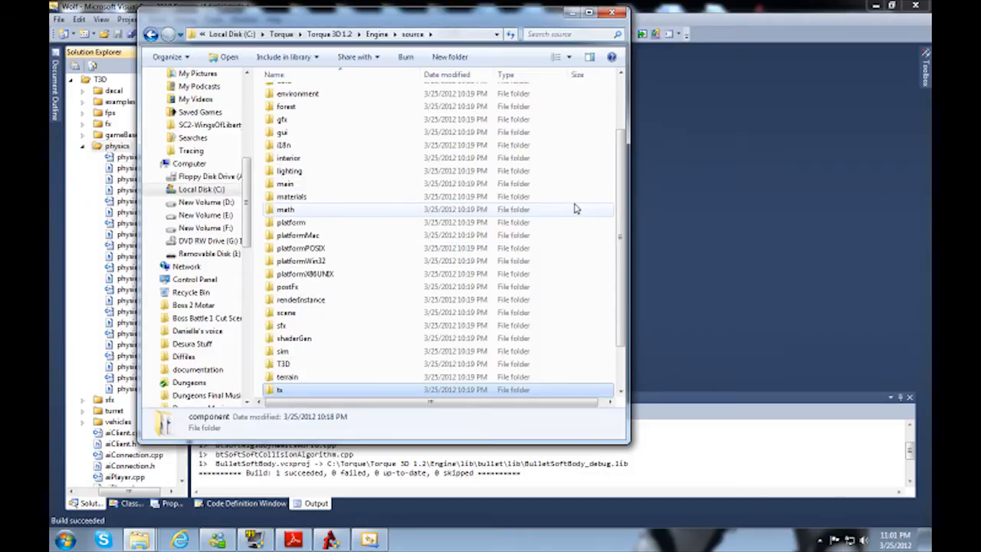
key("Return")
key("Down")
key("Down")
key("Down")
key("Down")
key("Down")
key("Down")
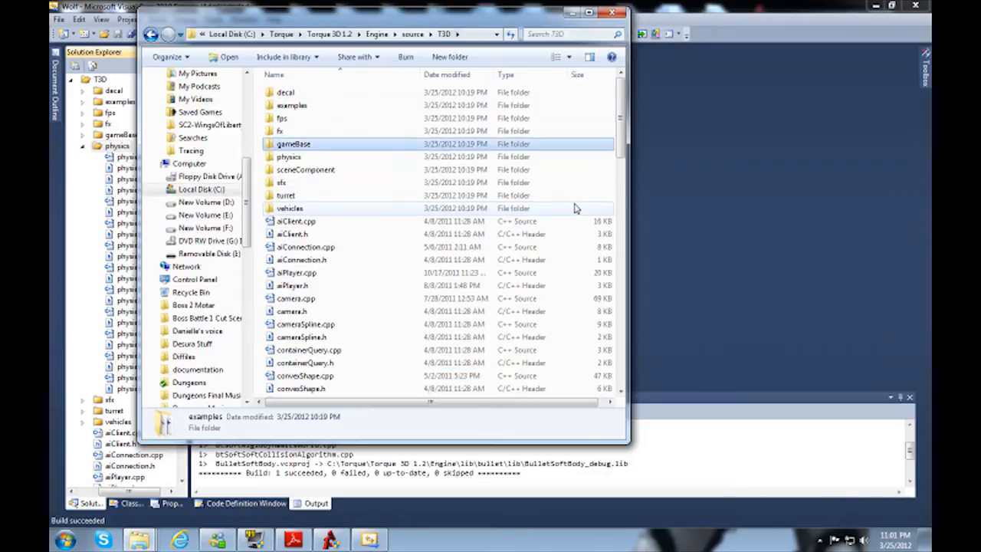
key("Return")
key("Down")
key("Up")
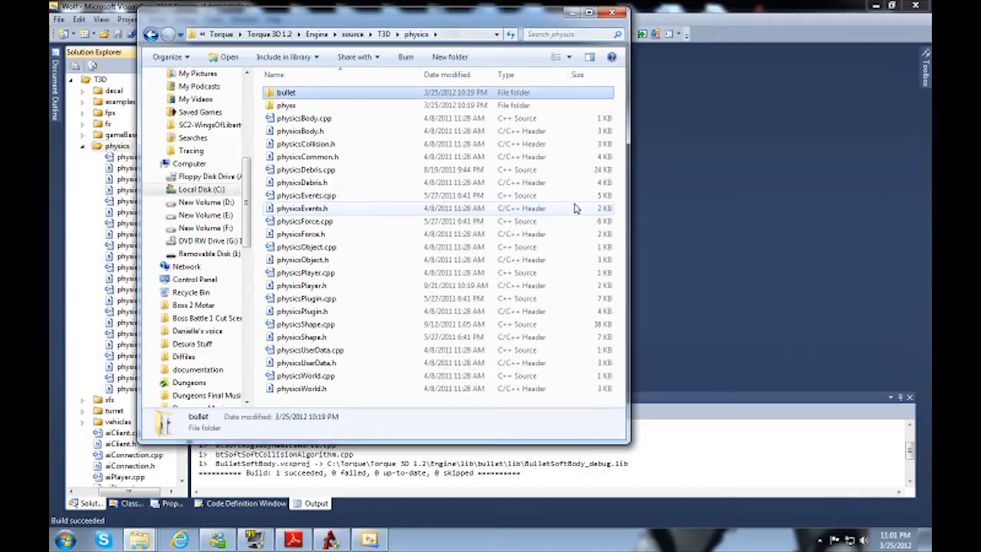
Step: Look inside the bullet folder, return to the physics folder, and move the window clear of the project tree
double_click(285, 94)
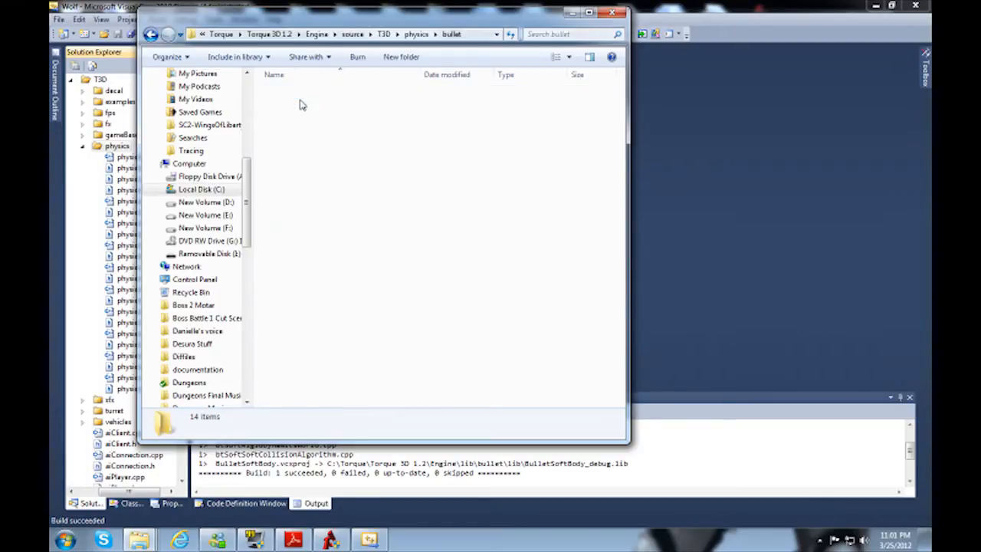
key("BackSpace")
left_click_drag(358, 8, 503, 45)
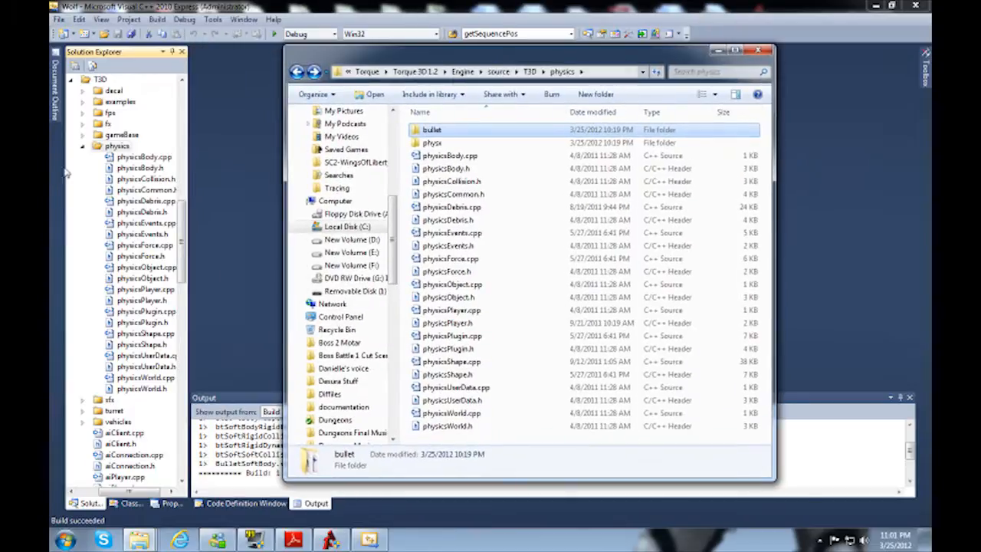
Step: Switch back to Visual C++ and add a new filter named bullet under the physics filter
right_click(109, 152)
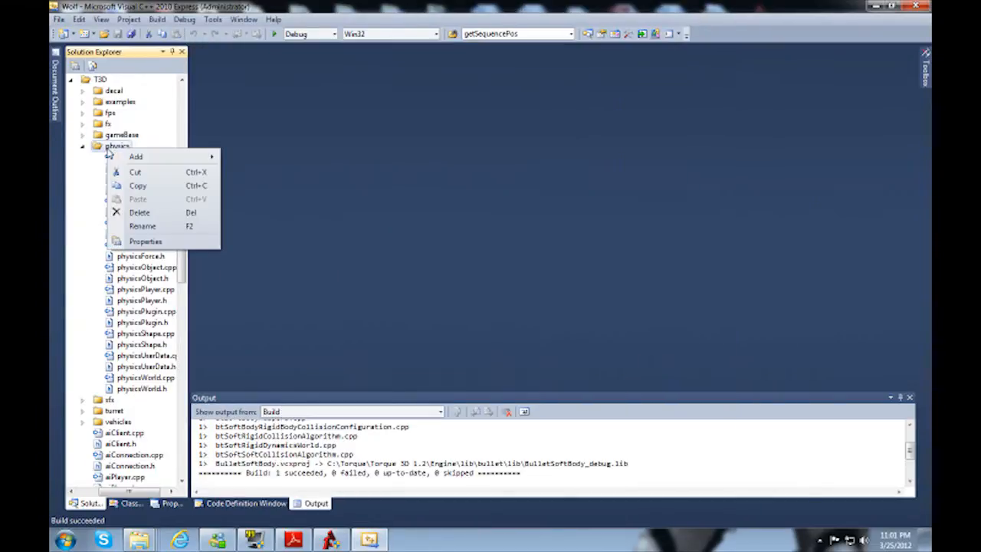
mouse_move(131, 158)
left_click(281, 189)
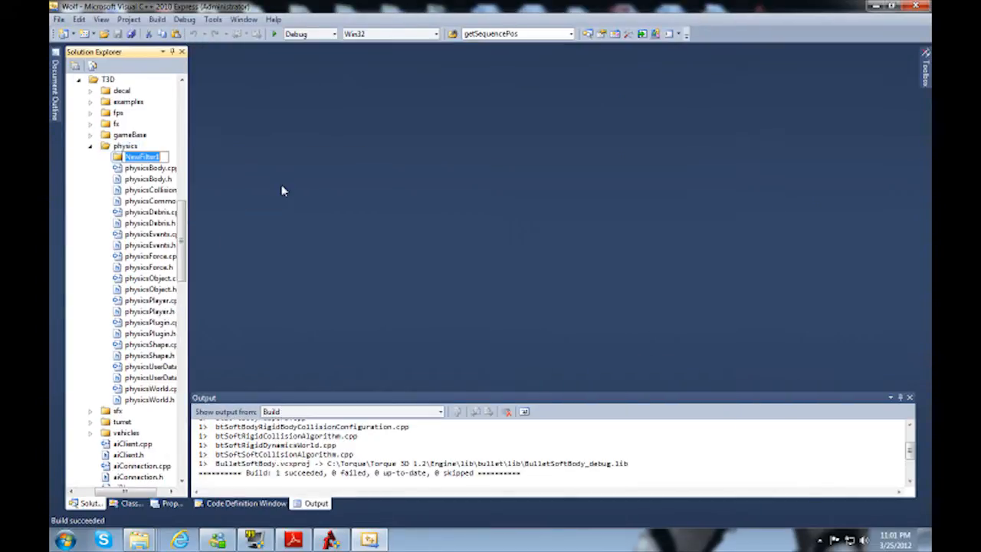
type("bullet")
key("Return")
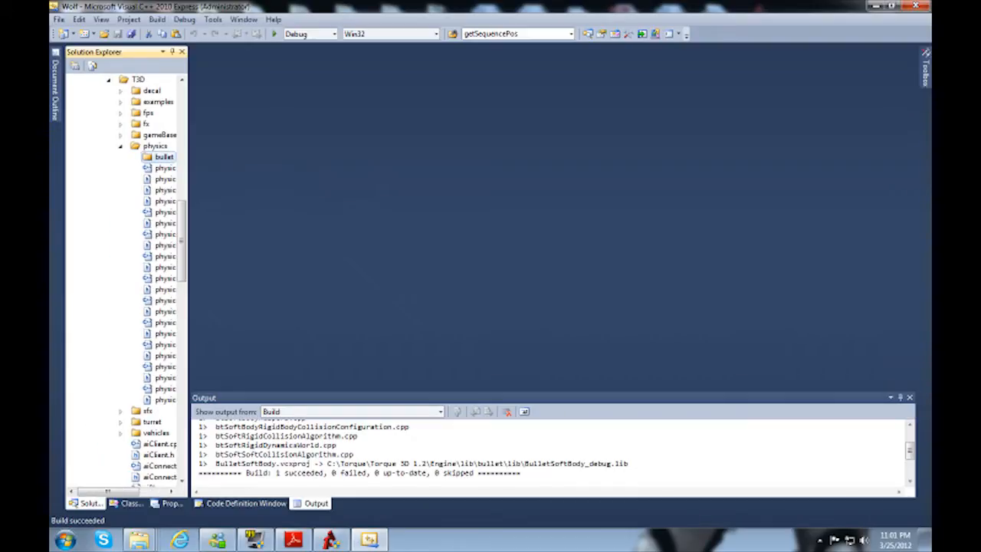
Step: Start adding existing items to the bullet filter and browse to Engine\source\T3D\physics\bullet in the Torque 3D 1.2 folder
right_click(165, 160)
mouse_move(191, 168)
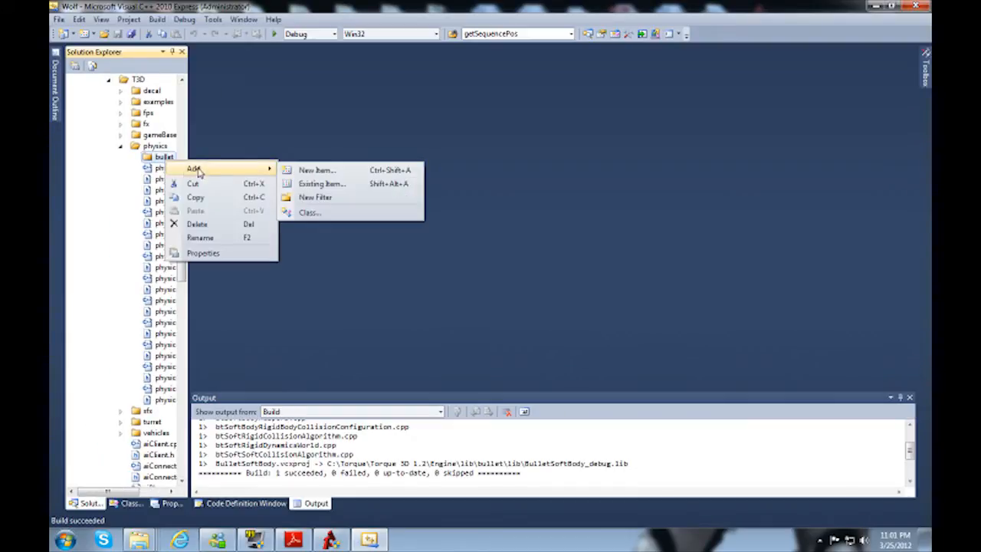
left_click(326, 186)
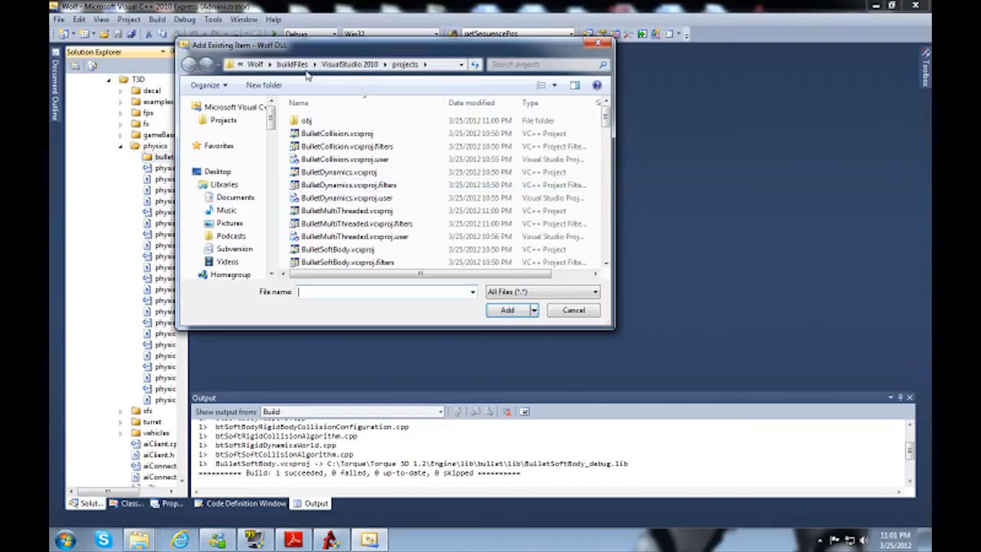
left_click(257, 68)
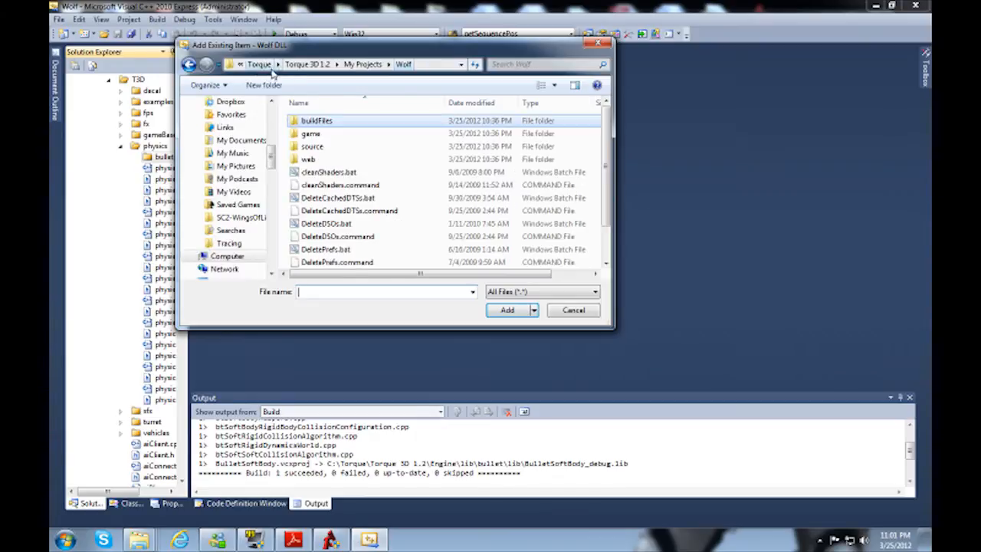
left_click(368, 64)
left_click(307, 64)
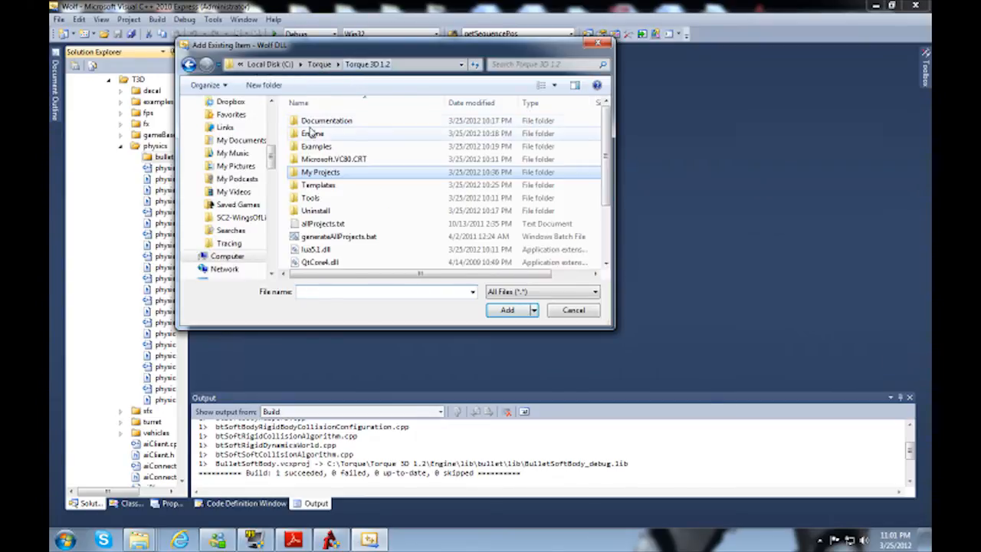
double_click(310, 134)
double_click(314, 148)
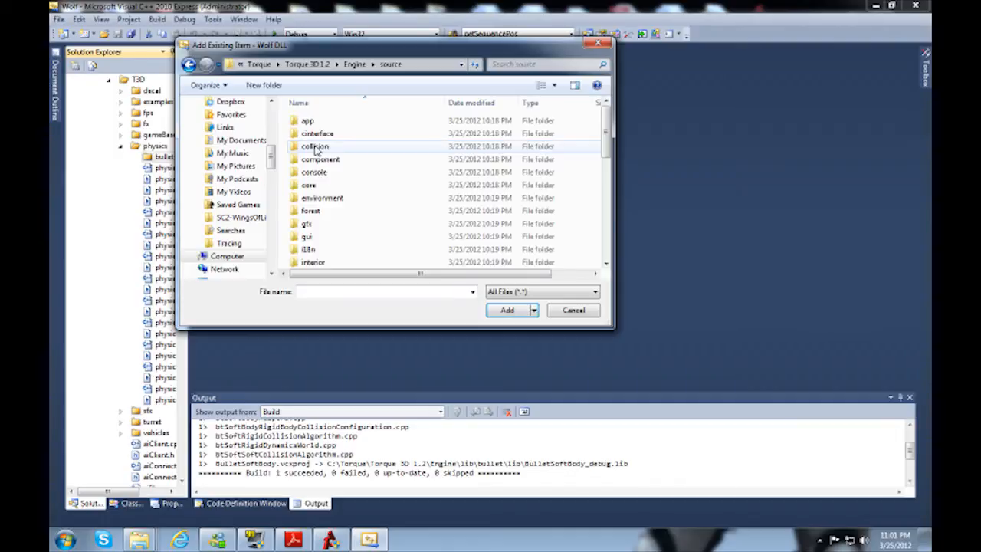
scroll(323, 219, "down", 5)
double_click(308, 186)
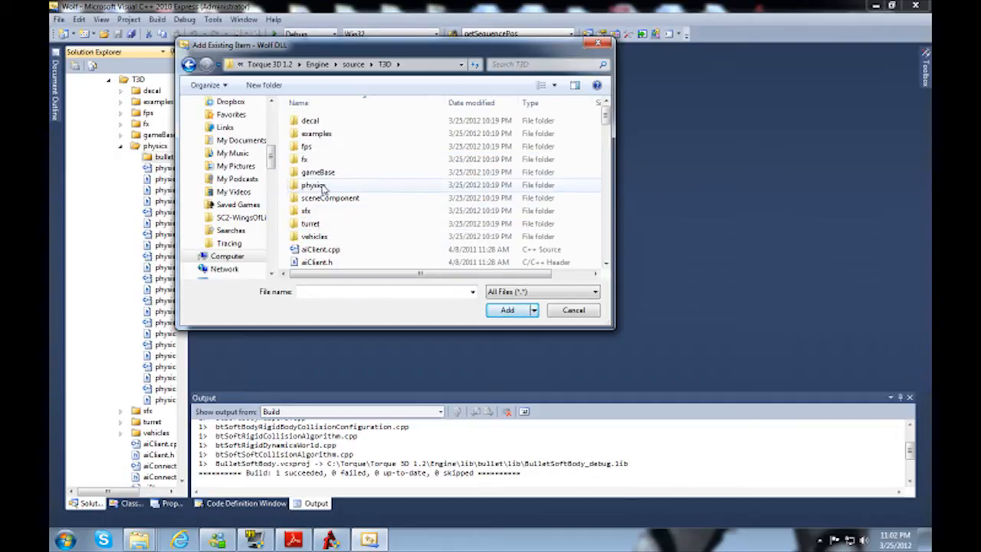
double_click(314, 186)
double_click(310, 121)
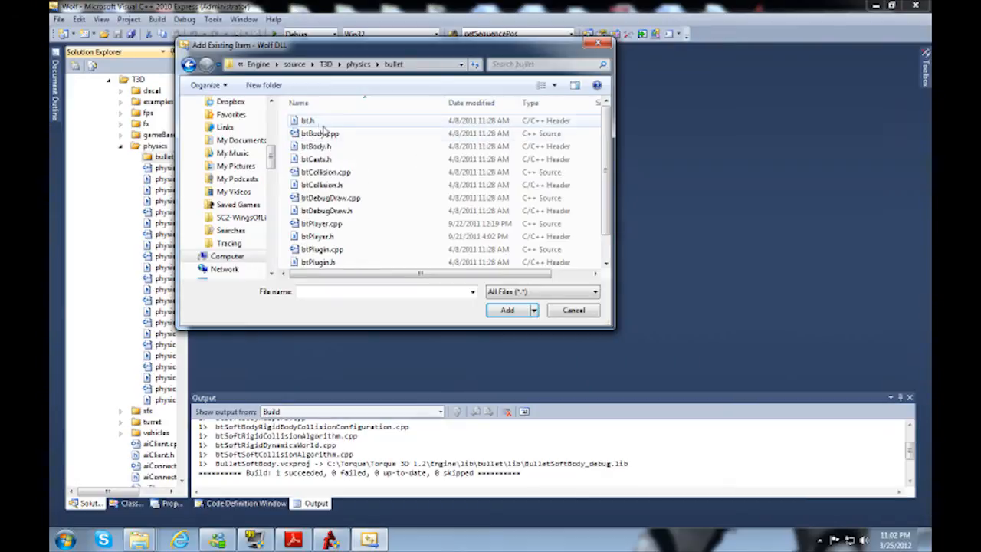
Step: Select all files from bt.h to btWorld.h and add them to the bullet filter
left_click(312, 121)
scroll(317, 191, "down", 1)
left_click(330, 262, "shift")
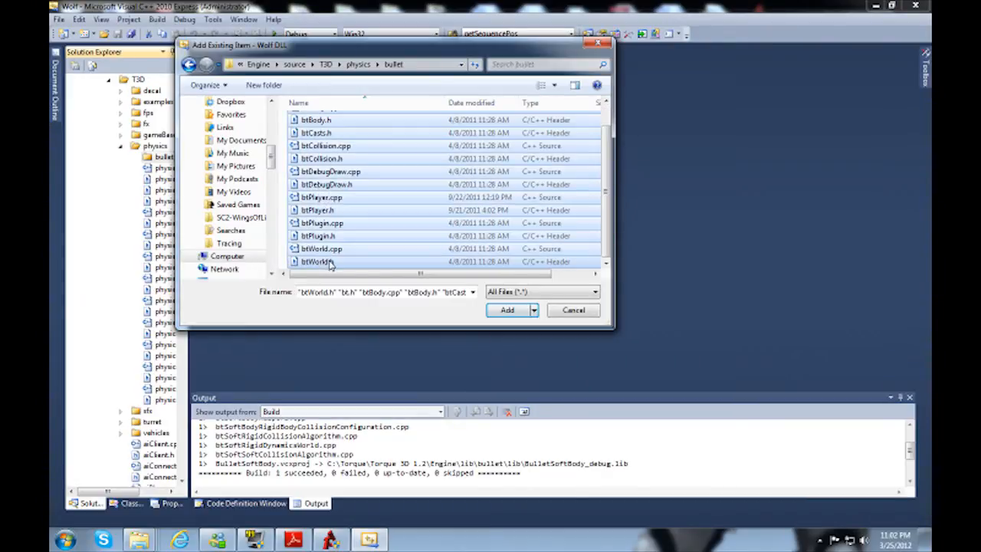
left_click(508, 311)
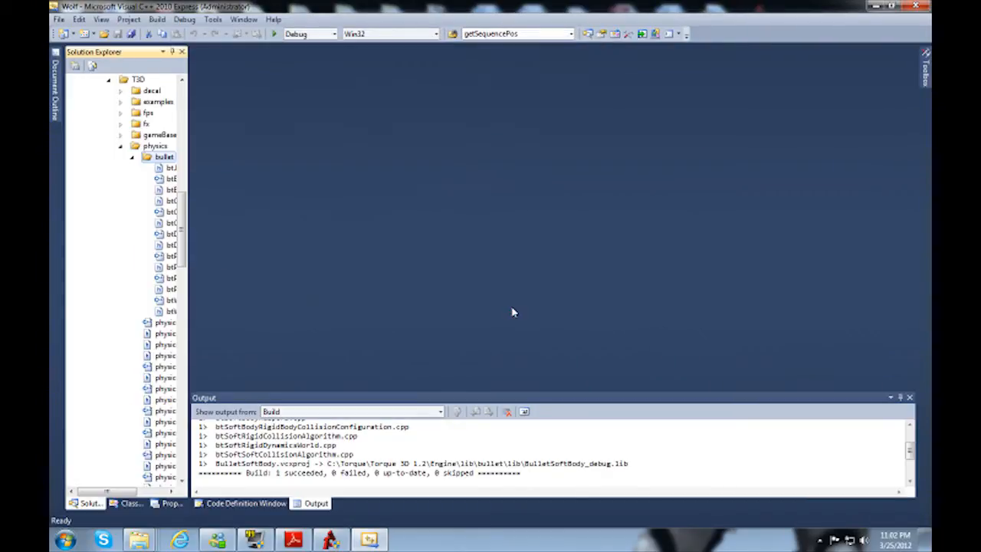
Step: Collapse the bullet, physics and T3D filters of the Wolf DLL project
left_click_drag(98, 491, 114, 496)
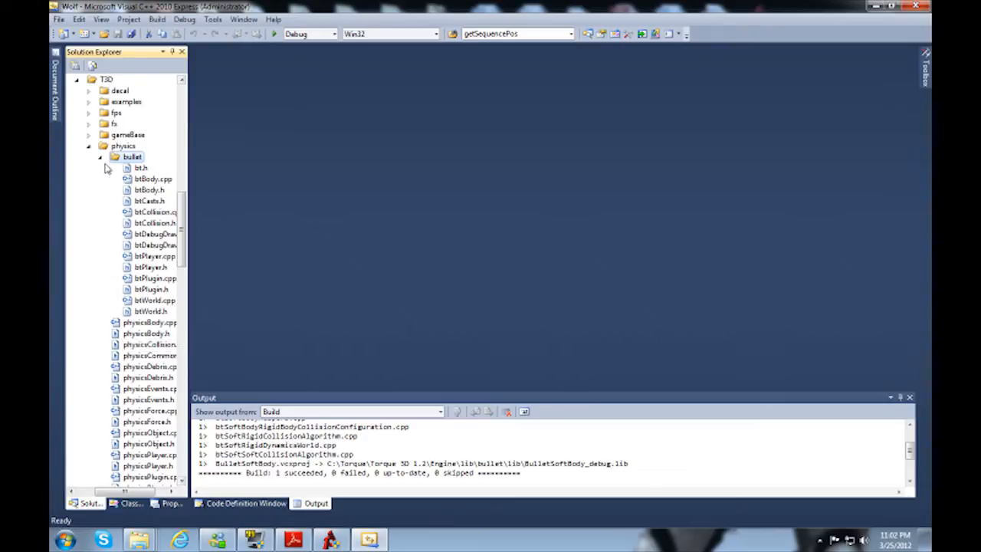
left_click(99, 158)
left_click(88, 145)
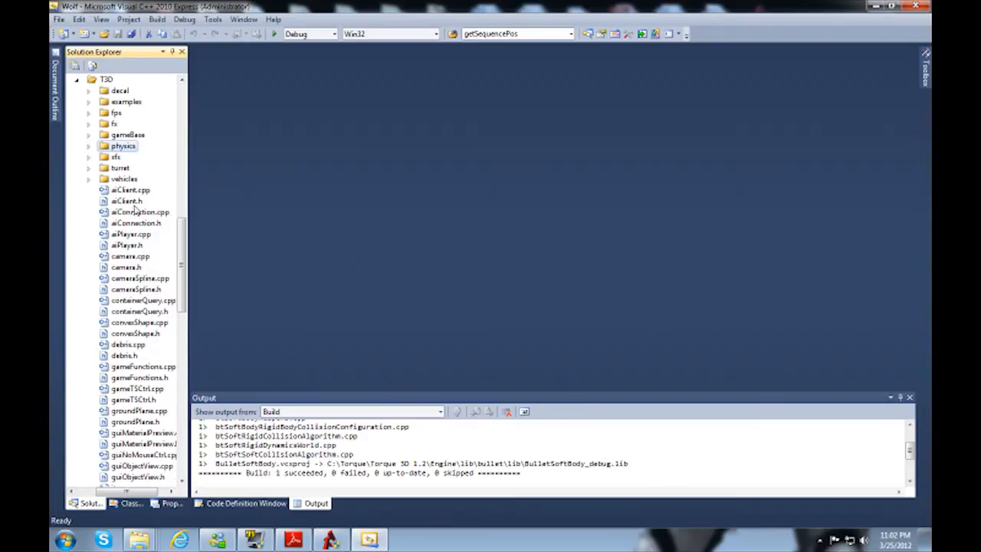
scroll(76, 242, "up", 5)
left_click(75, 235)
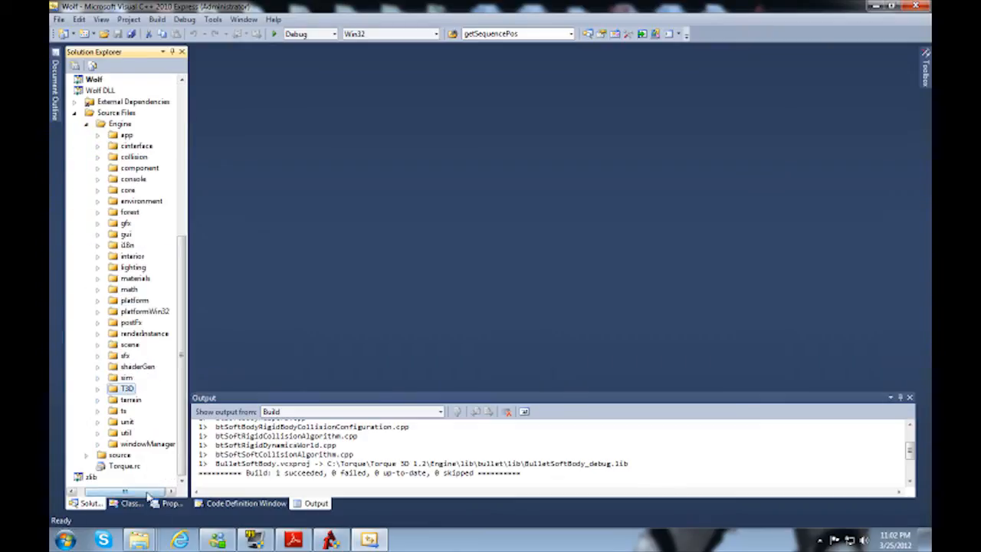
left_click(72, 491)
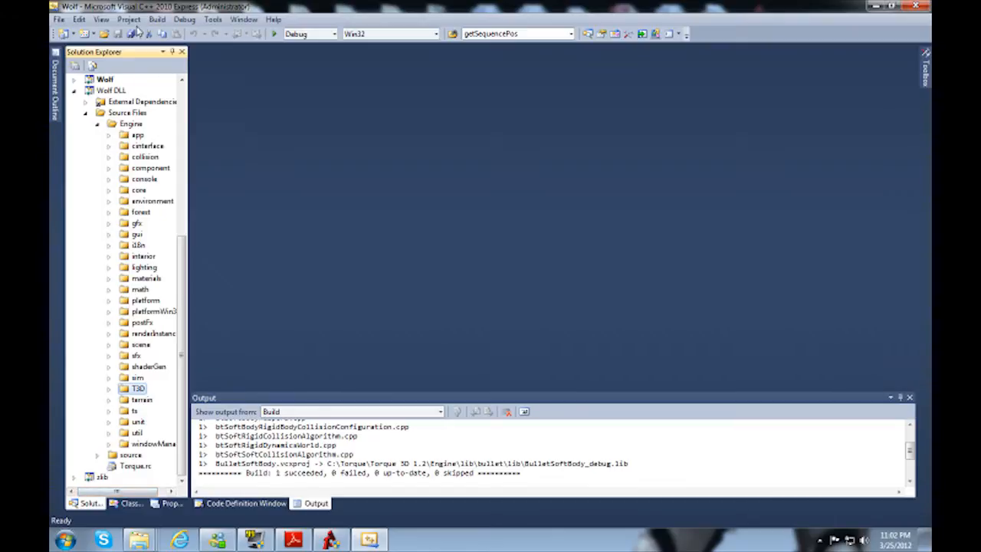
Step: Build the whole Wolf solution, build it a second time, and check the build output for errors
left_click(157, 20)
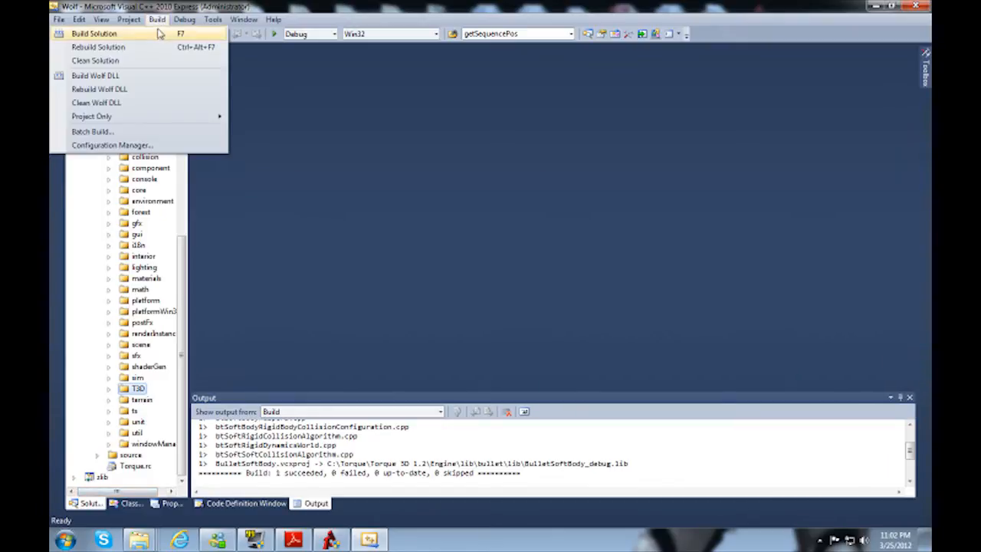
left_click(157, 33)
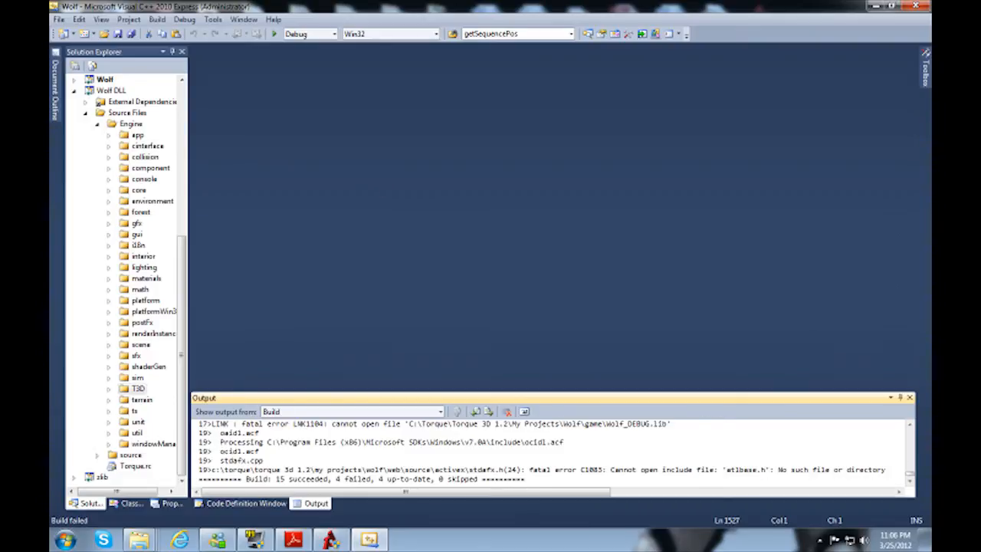
left_click(157, 22)
left_click(157, 20)
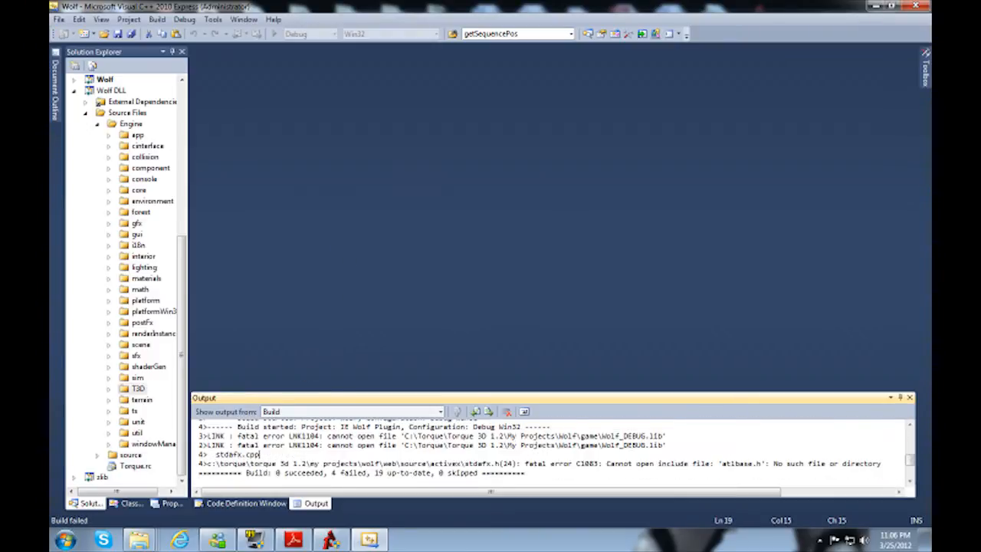
scroll(548, 452, "up", 2)
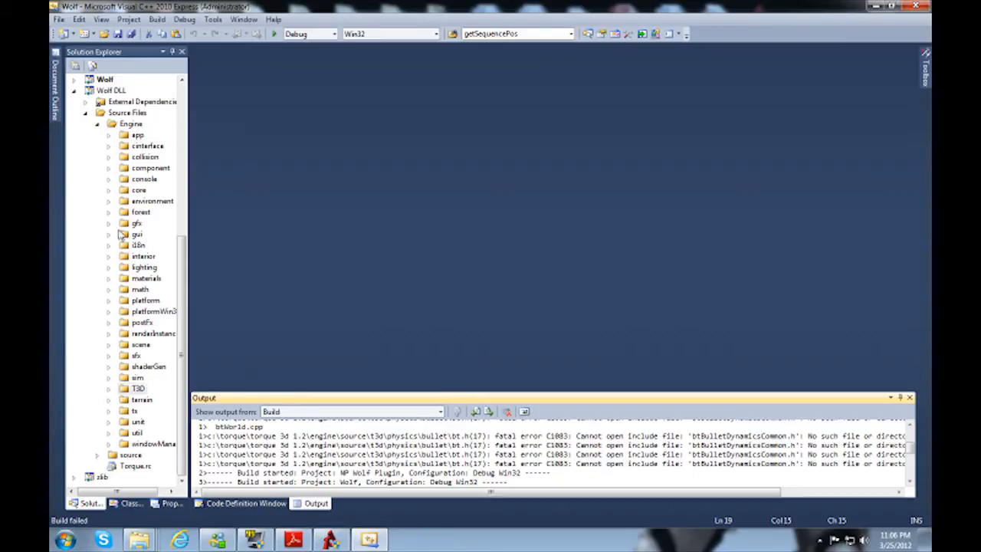
Step: Collapse the BulletMultiThreaded project, go through the Bullet projects in the solution, and select the Wolf DLL project
left_click(107, 91)
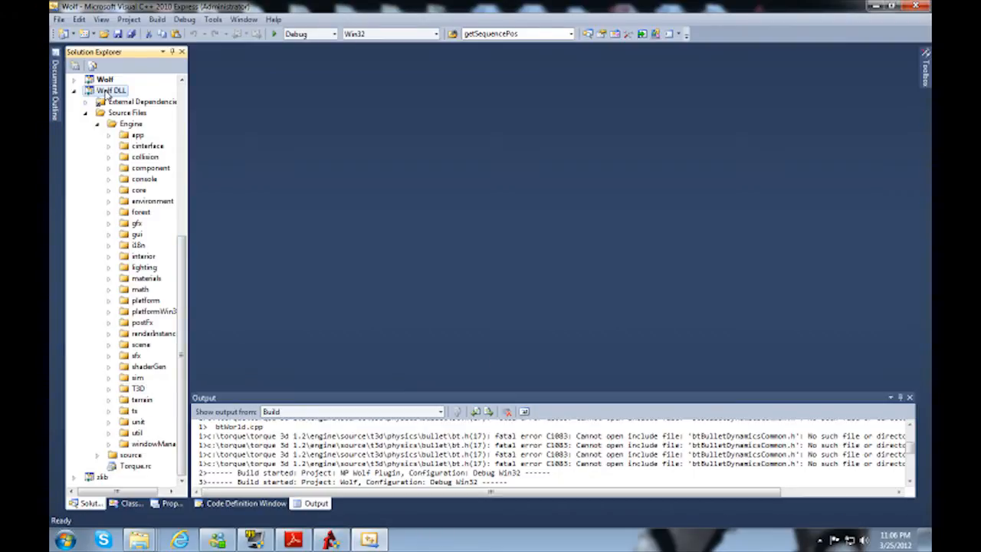
scroll(111, 146, "up", 8)
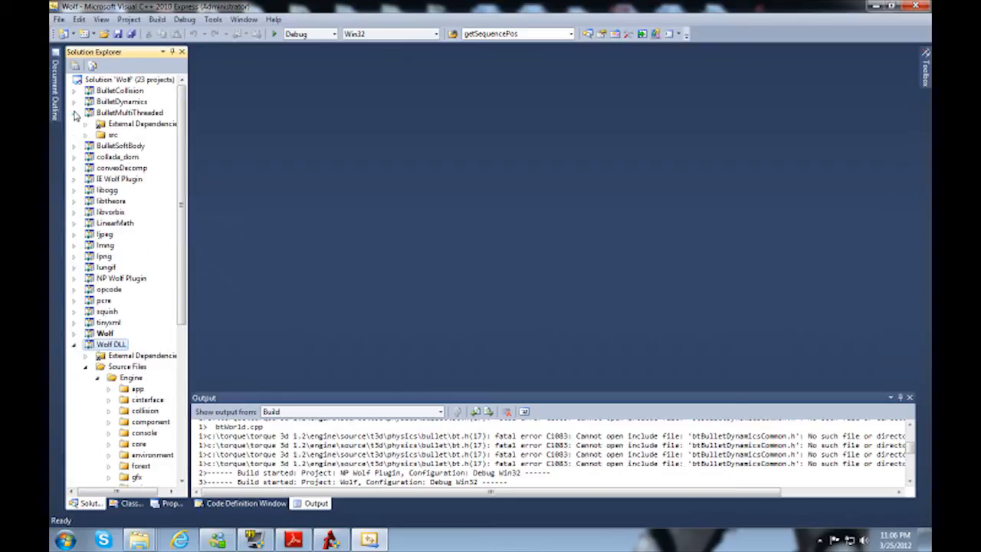
left_click(73, 113)
left_click(115, 92)
left_click(117, 103)
left_click(120, 113)
left_click(121, 123)
left_click(115, 322)
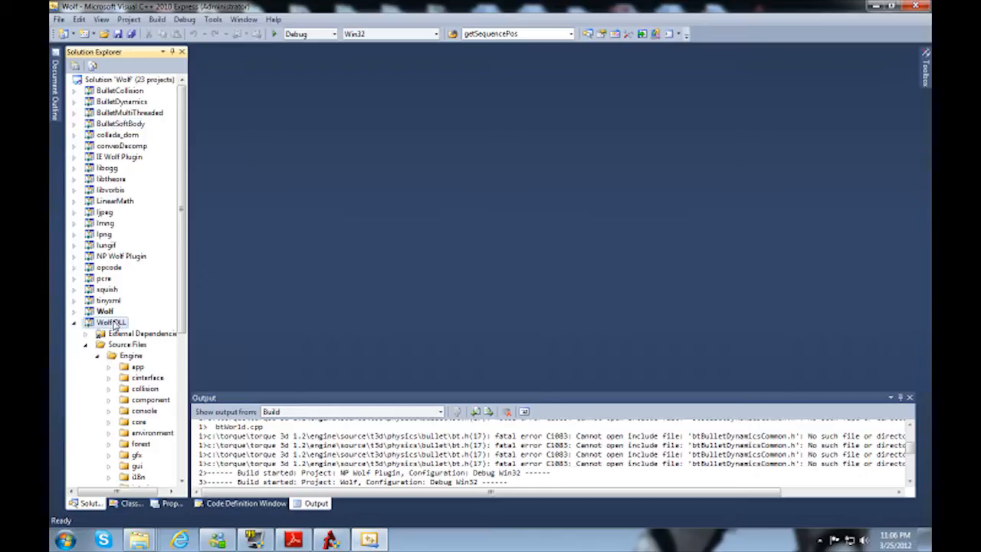
scroll(115, 322, "down", 5)
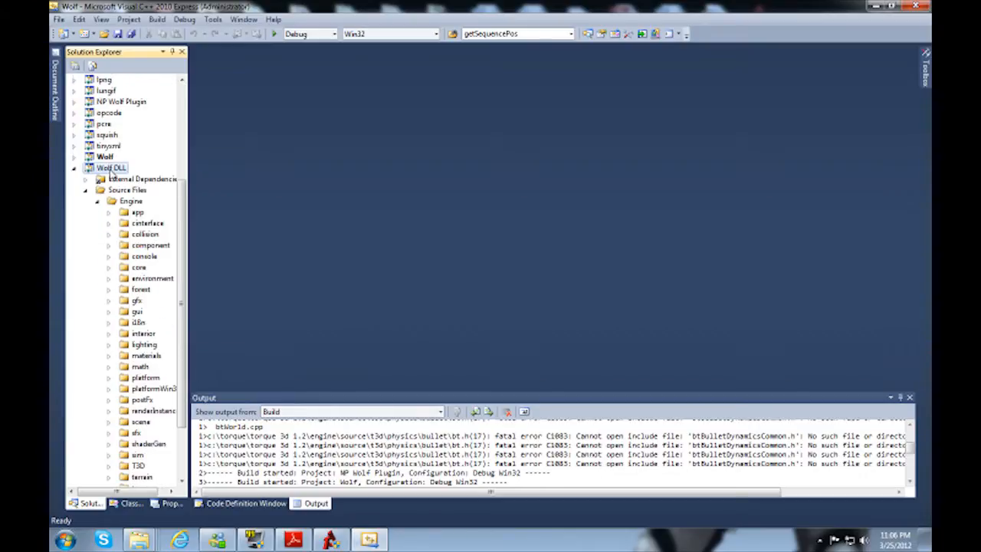
Step: Open the Wolf DLL project's properties and show its VC++ Directories settings for the active Debug configuration
right_click(112, 174)
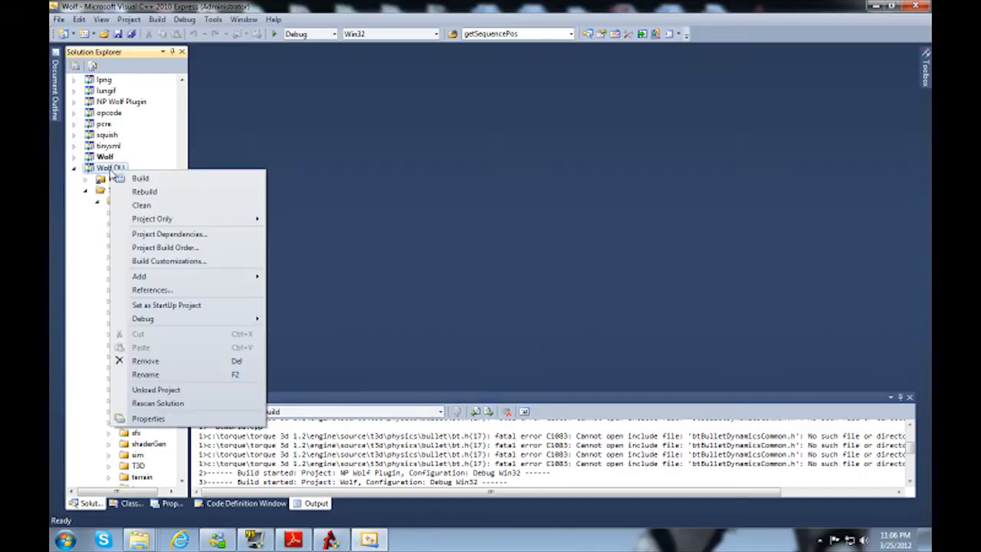
left_click(148, 419)
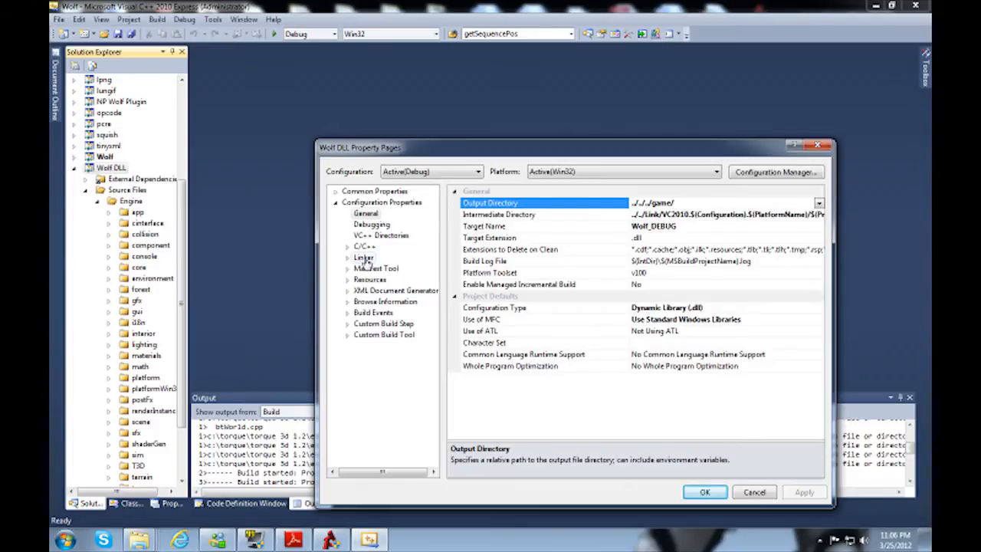
left_click_drag(366, 147, 343, 119)
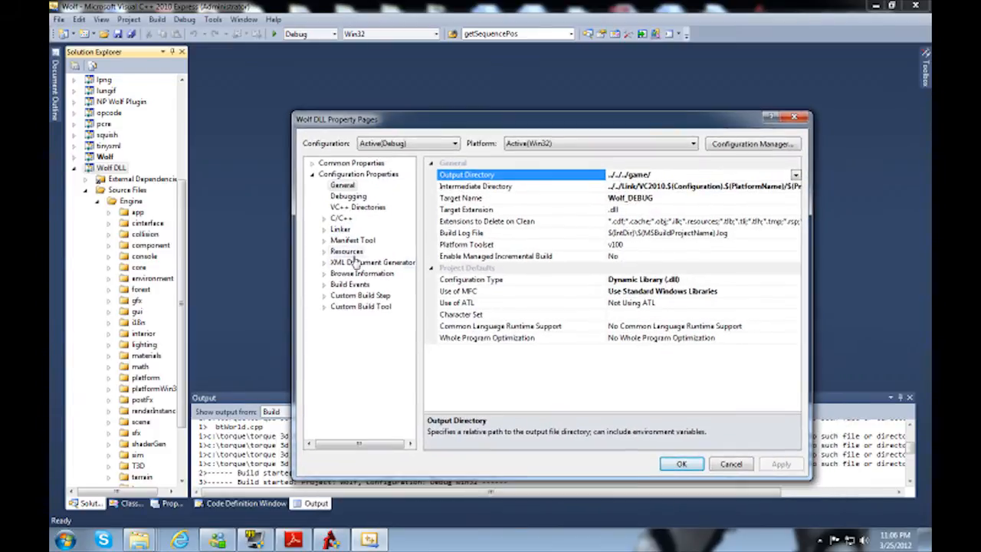
left_click(341, 218)
left_click(346, 209)
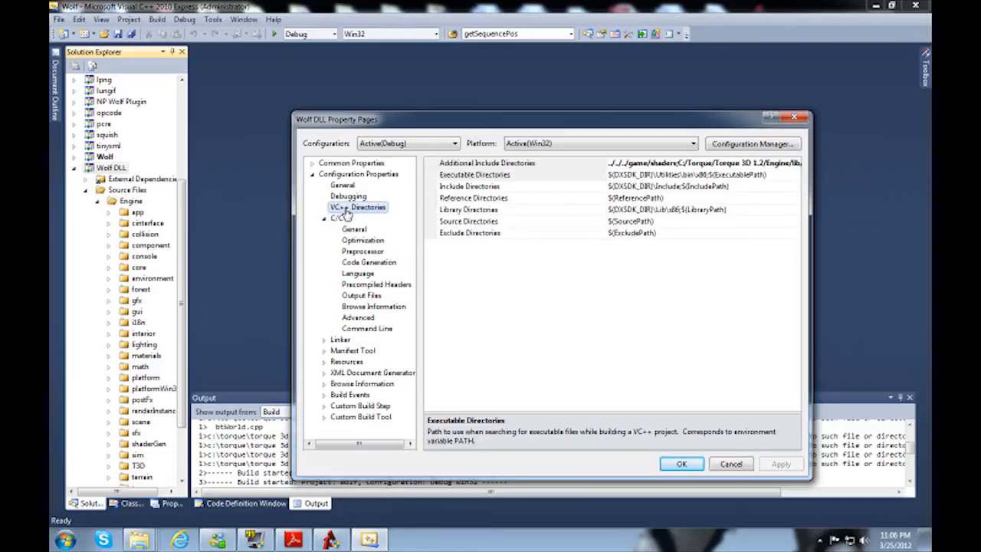
left_click(324, 219)
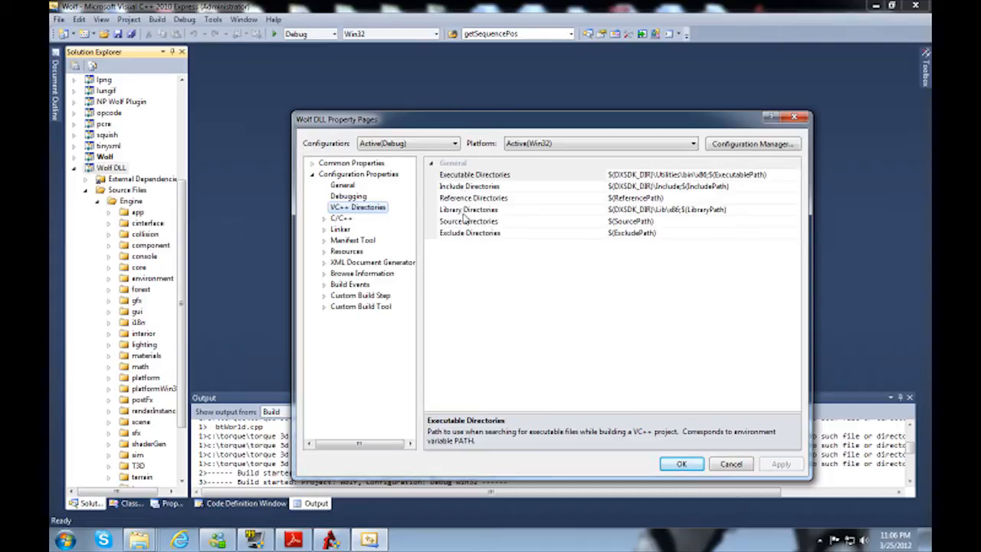
Step: Switch to the File Explorer window showing the physics folder and go up to the Torque 3D 1.2 folder
mouse_move(142, 540)
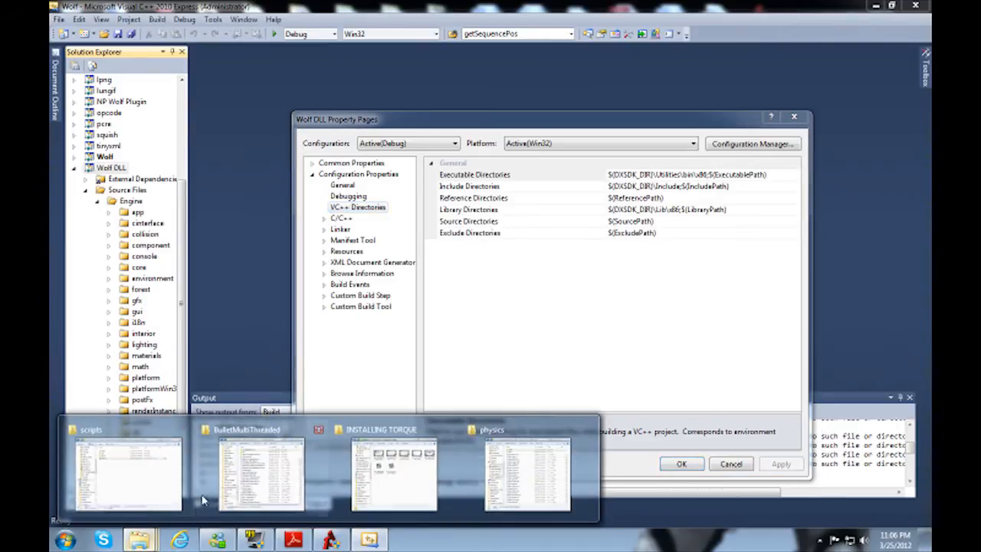
mouse_move(234, 488)
mouse_move(172, 478)
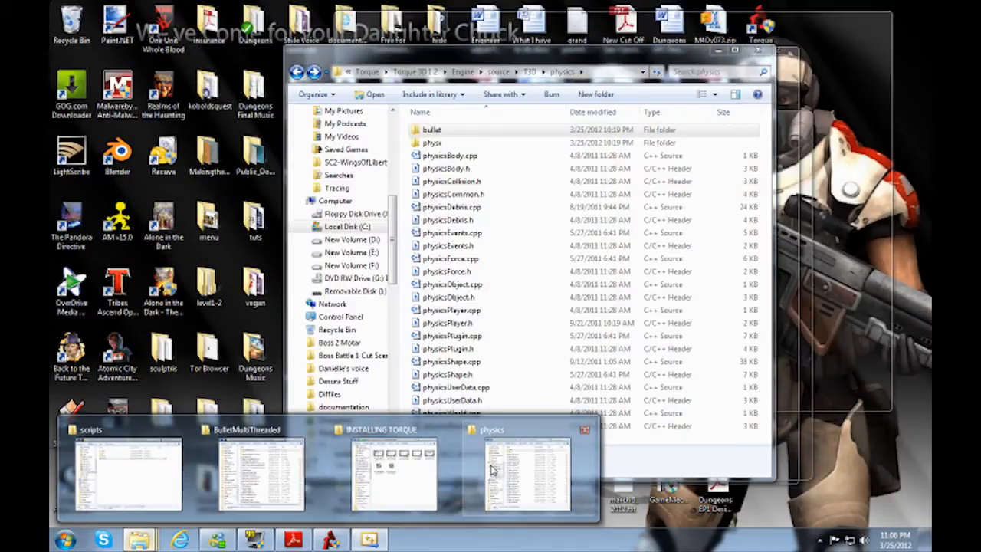
left_click(493, 469)
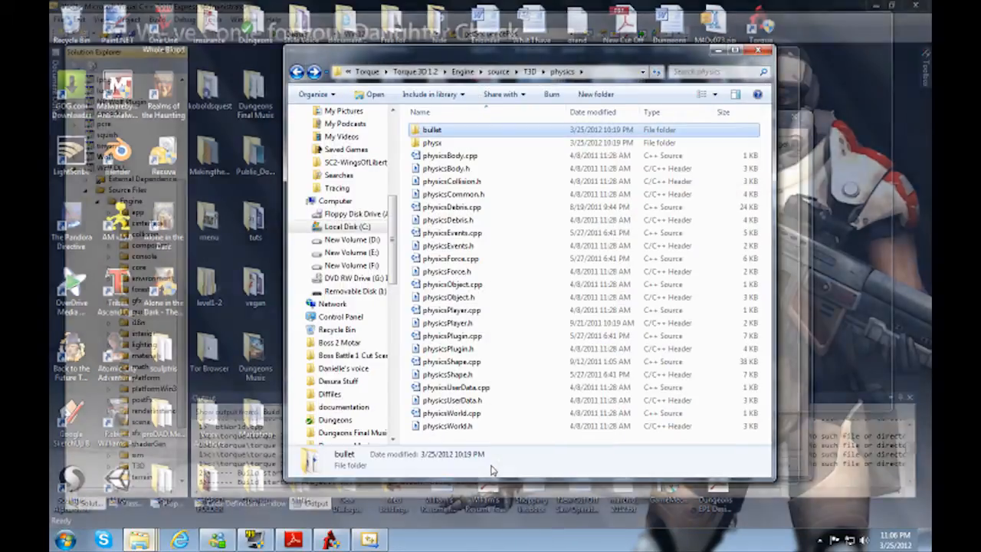
key("BackSpace")
key("BackSpace")
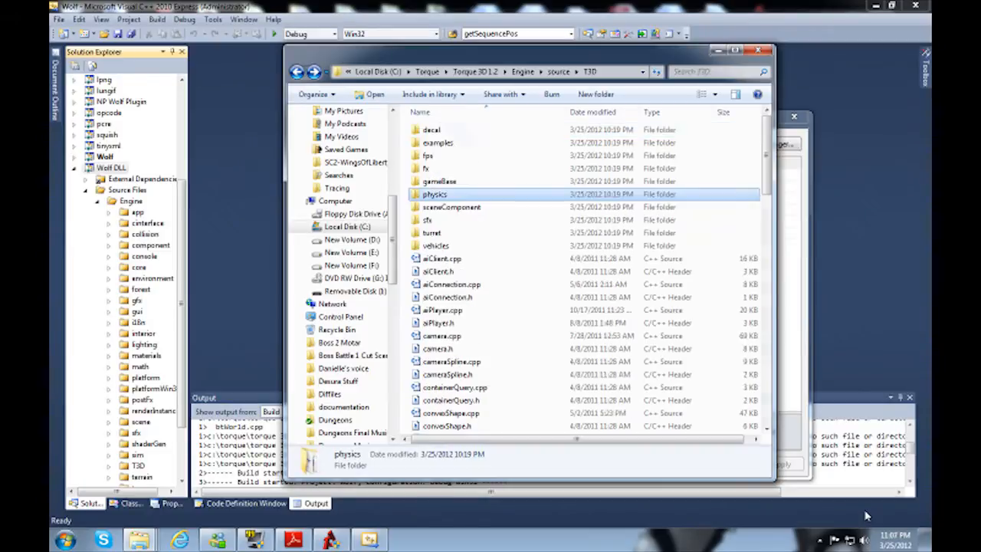
key("BackSpace")
key("BackSpace")
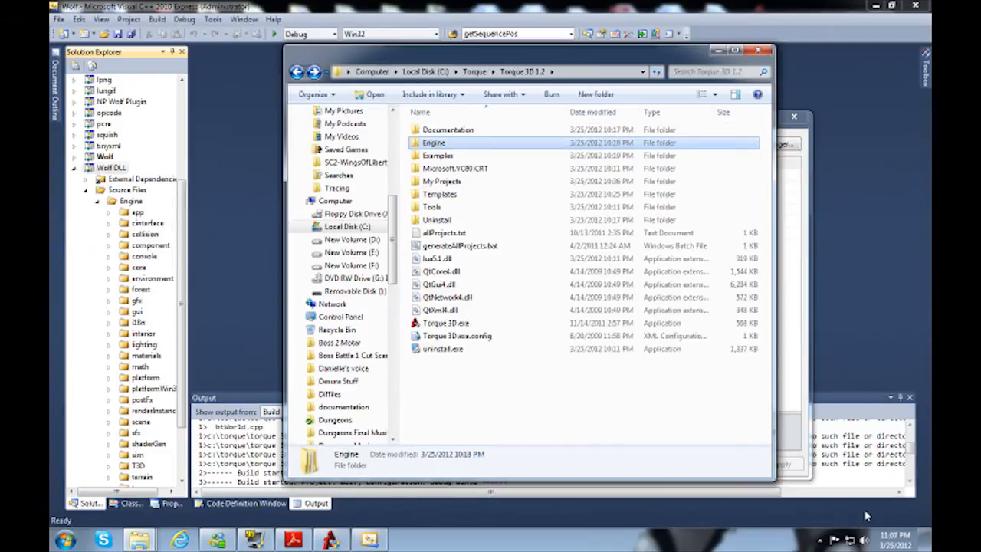
Step: Browse to Engine\lib\bullet\src, copy its full folder path, and return to the Wolf DLL property pages
key("Return")
key("Down")
key("Return")
key("Down")
key("Return")
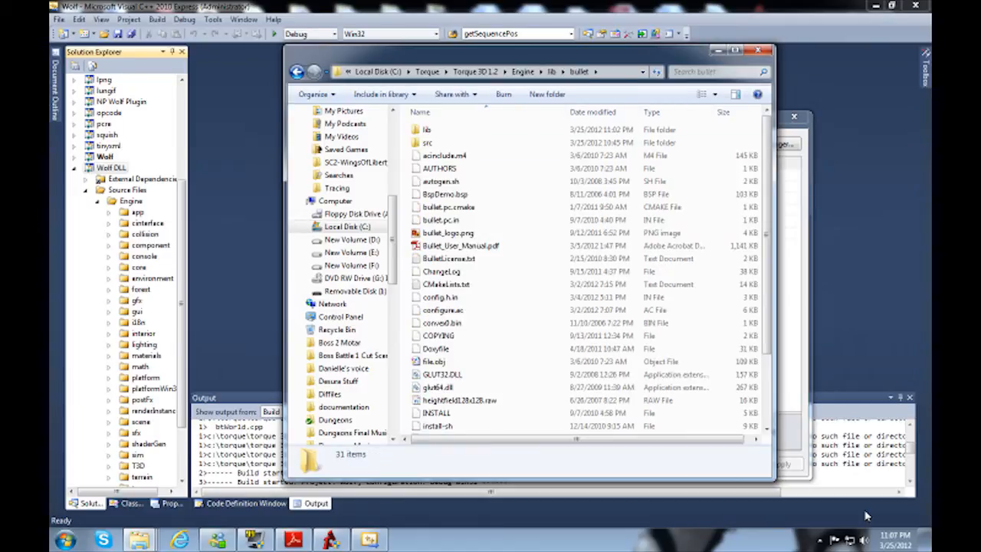
double_click(445, 145)
left_click(589, 71)
key("ctrl+c")
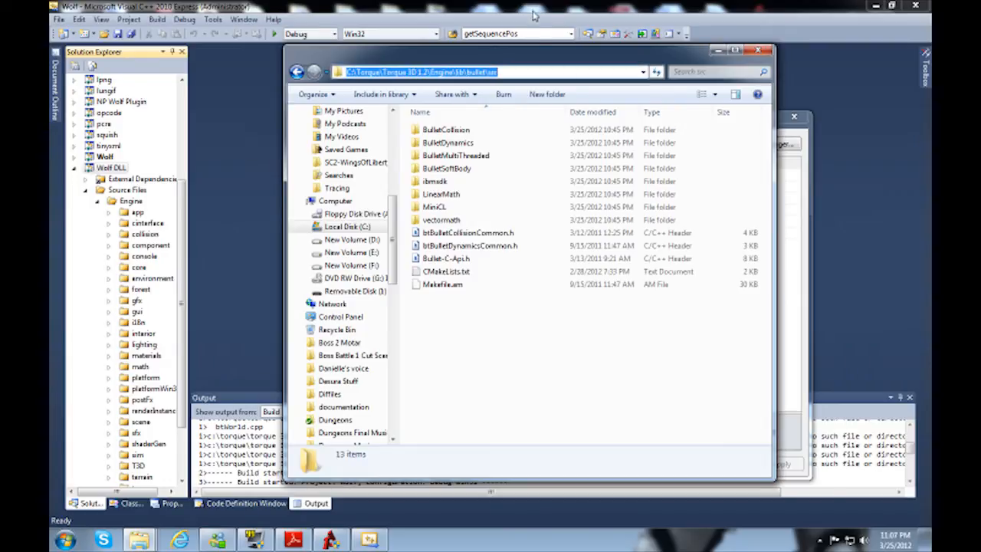
left_click(808, 199)
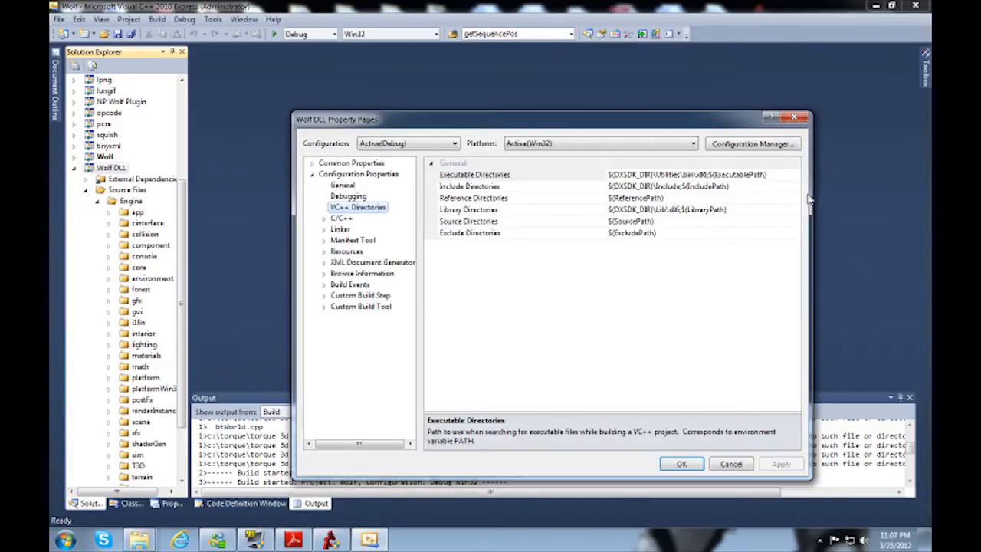
Step: Prepend "C:\Torque\Torque 3D 1.2\Engine\lib\bullet\src;" to the Include Directories of the active Debug configuration and select the added text for reuse
left_click(472, 186)
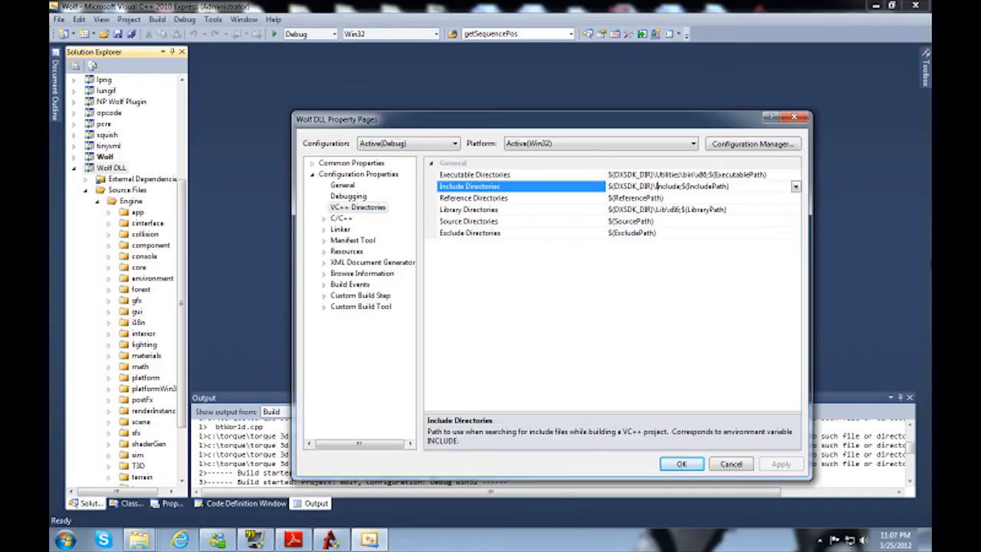
key("ctrl+v")
type(";")
key("shift+Home")
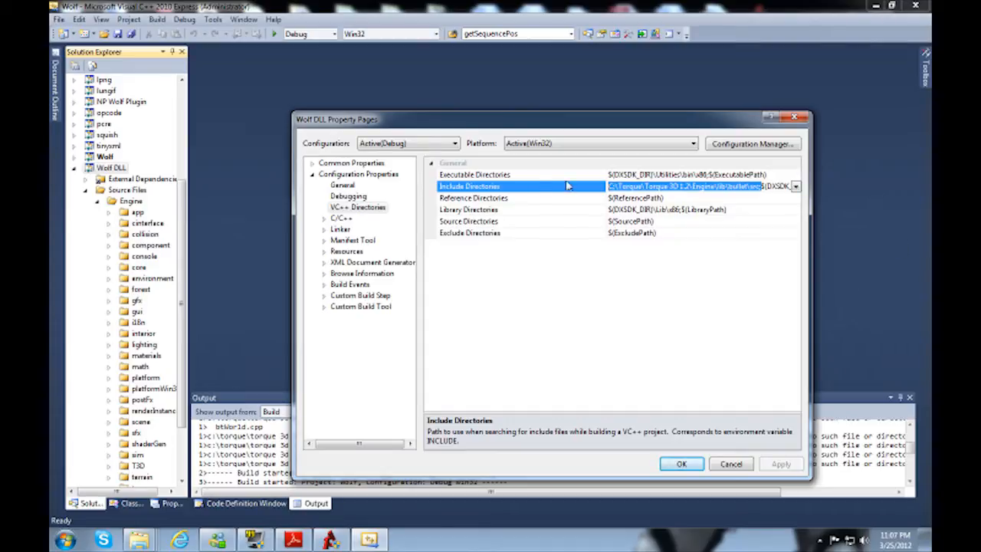
Step: Save the Debug changes, switch to Optimized Debug, and prepend "C:\Torque\Torque 3D 1.2\Engine\lib\bullet\src;" to its Include Directories
left_click(411, 145)
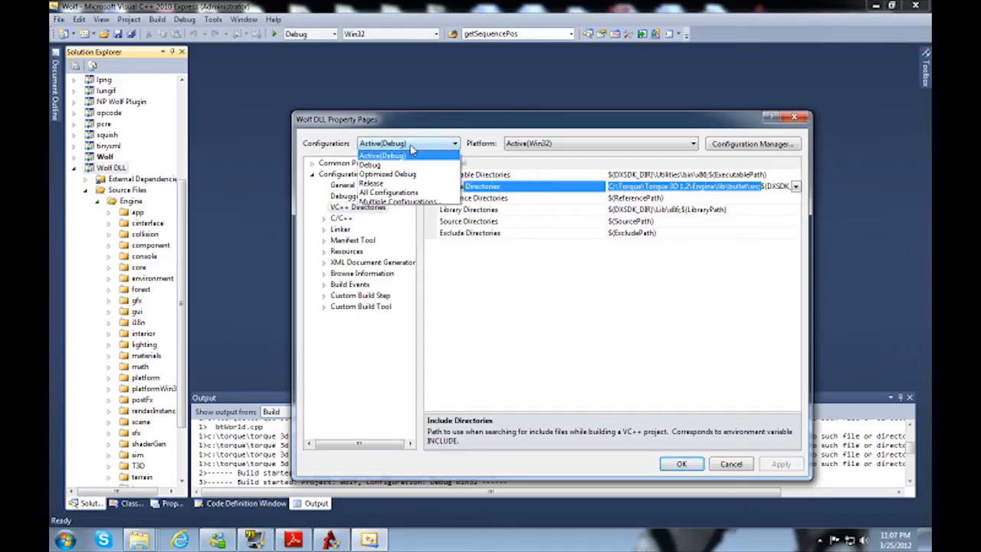
left_click(393, 176)
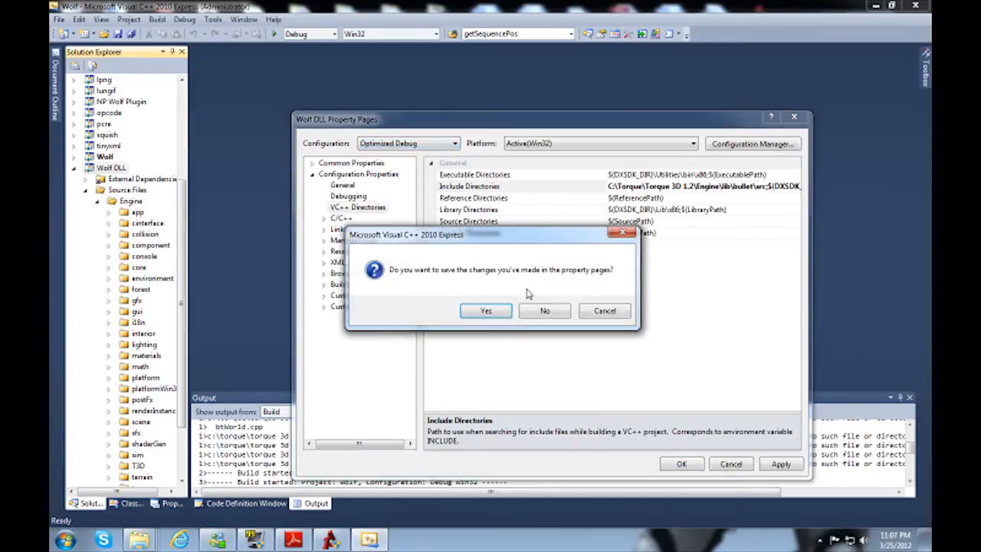
left_click(483, 310)
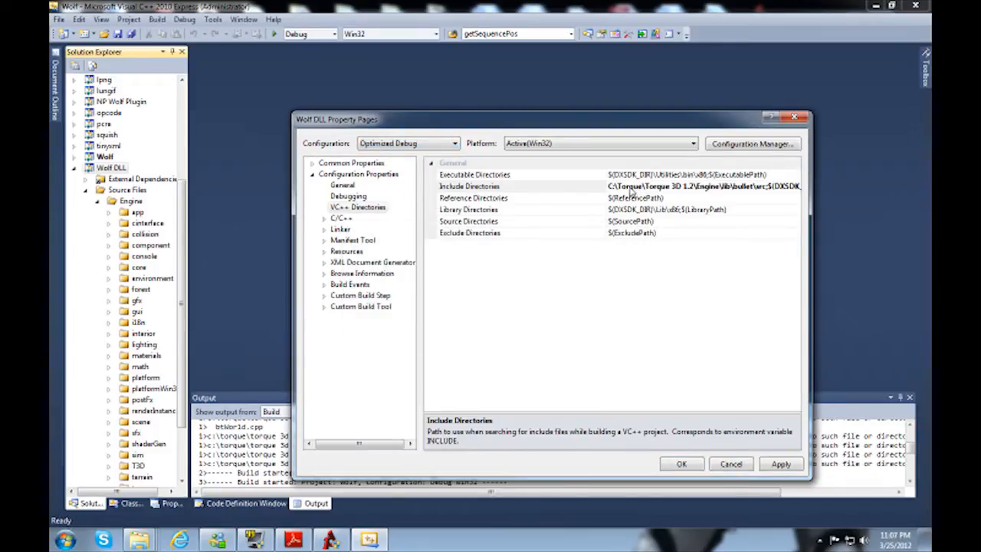
left_click(625, 187)
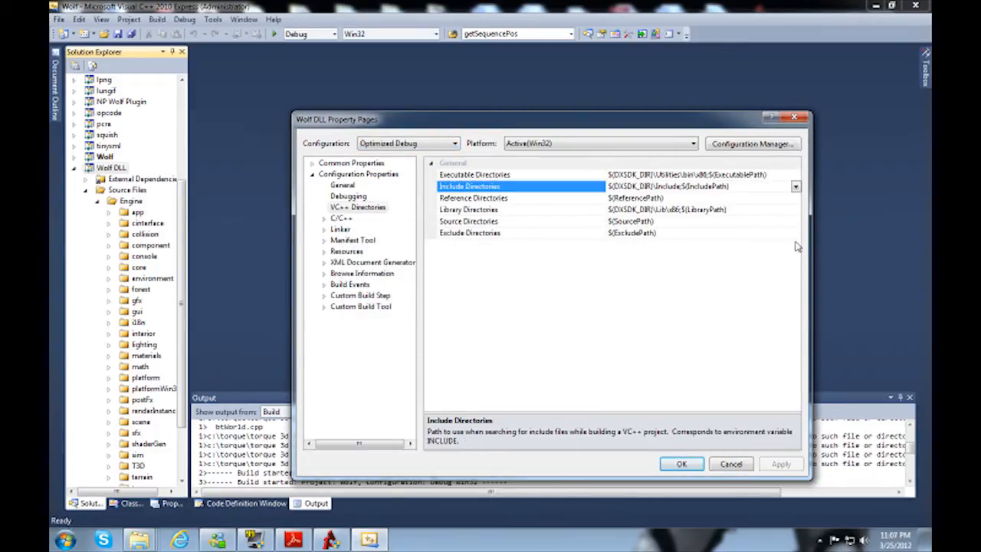
Step: Switch to Release with changes saved, prepend the same bullet\src path to its Include Directories, and apply it
left_click(410, 145)
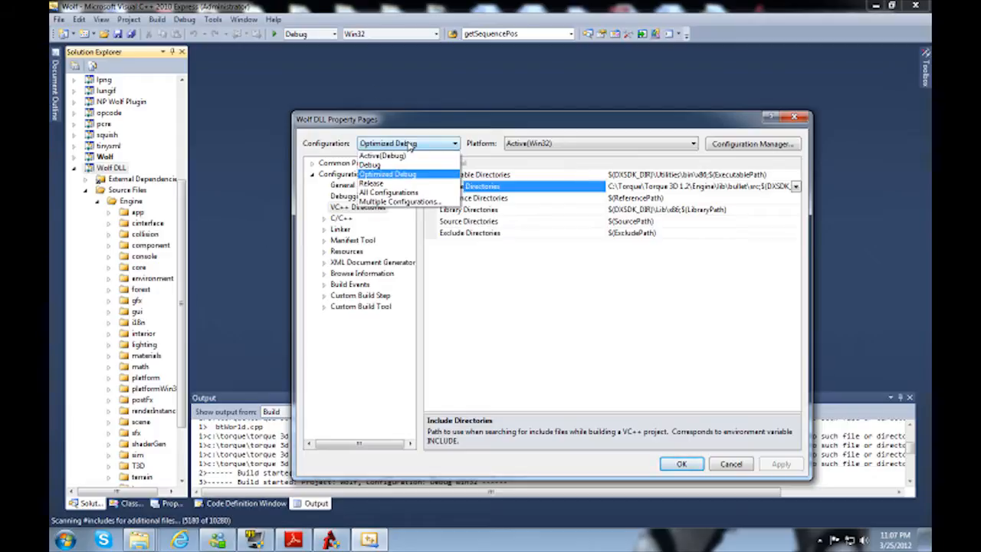
left_click(394, 189)
left_click(485, 313)
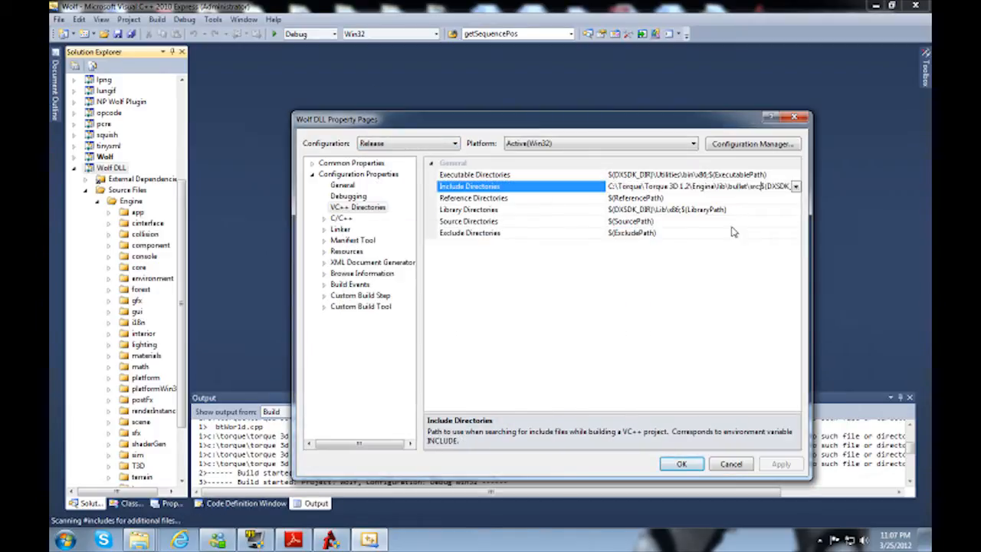
left_click(780, 463)
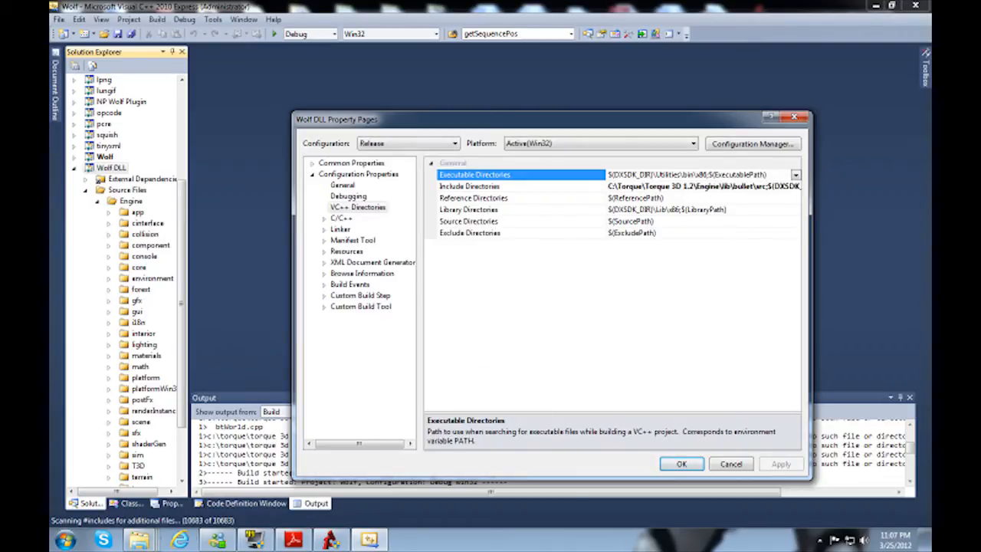
Step: In File Explorer, open the lib folder inside Engine\lib\bullet, copy its full path, and return to the property pages
mouse_move(166, 489)
mouse_move(226, 488)
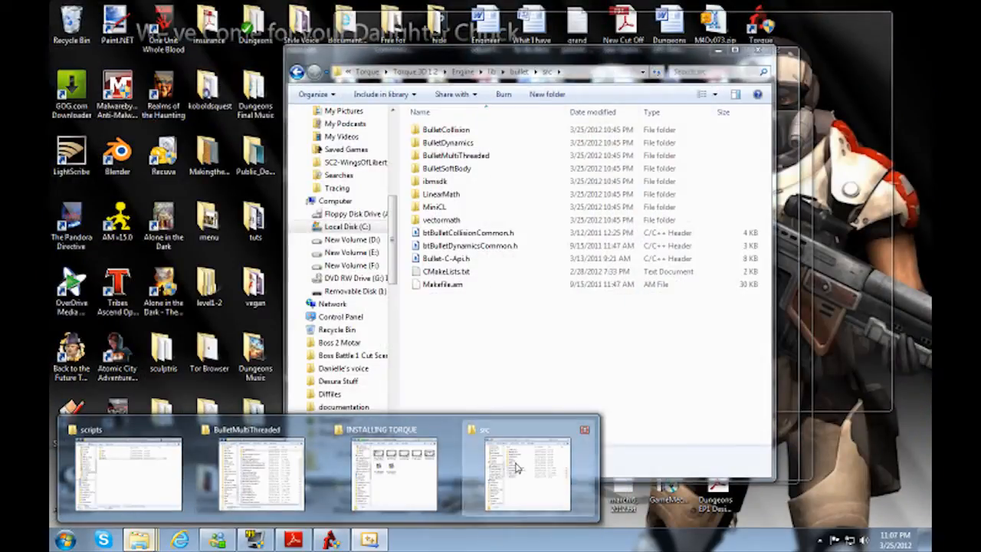
left_click(548, 469)
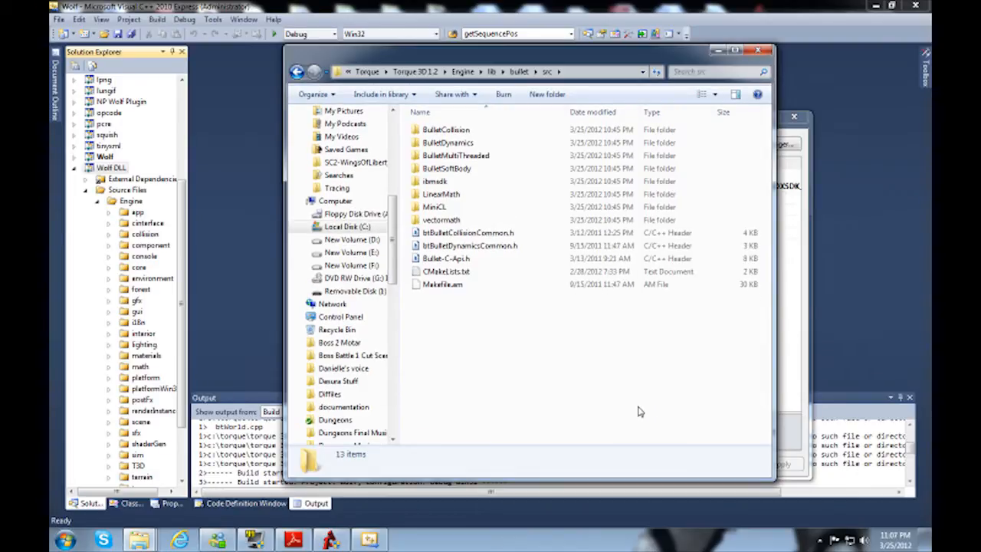
left_click(300, 73)
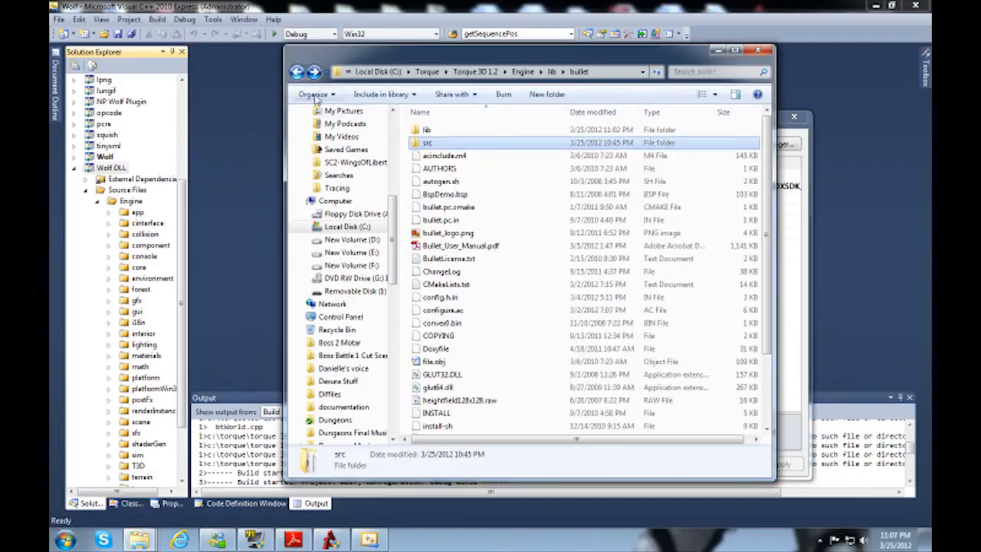
double_click(429, 129)
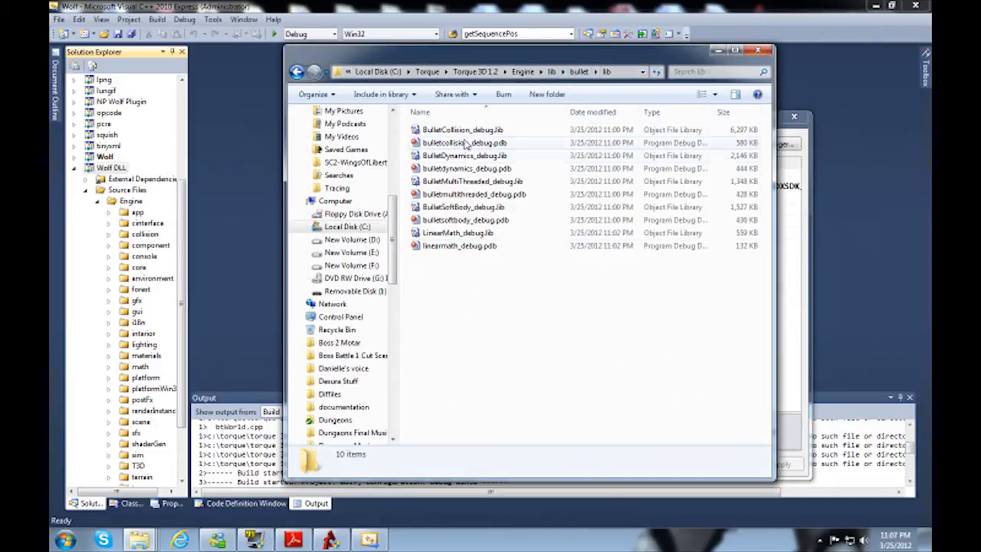
left_click(612, 71)
key("ctrl+c")
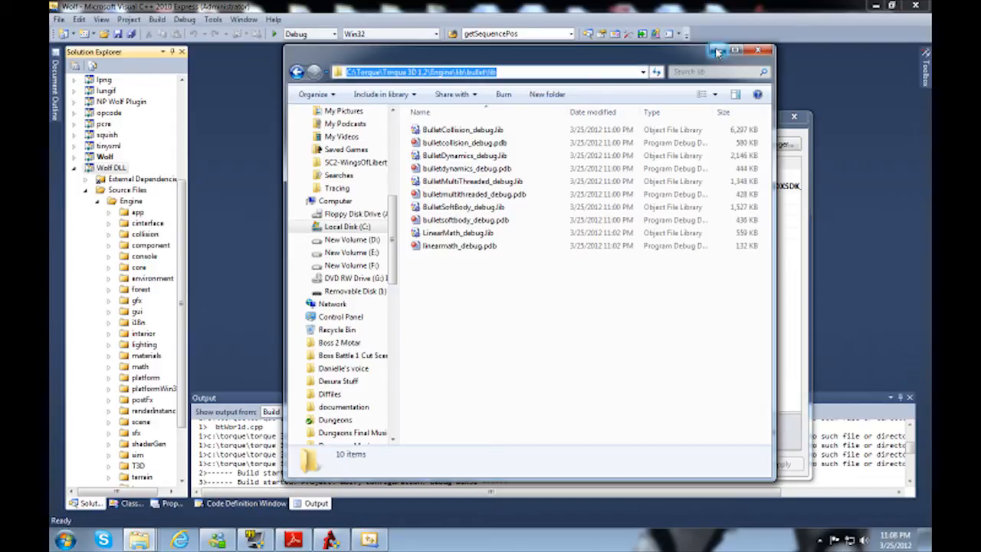
left_click(789, 243)
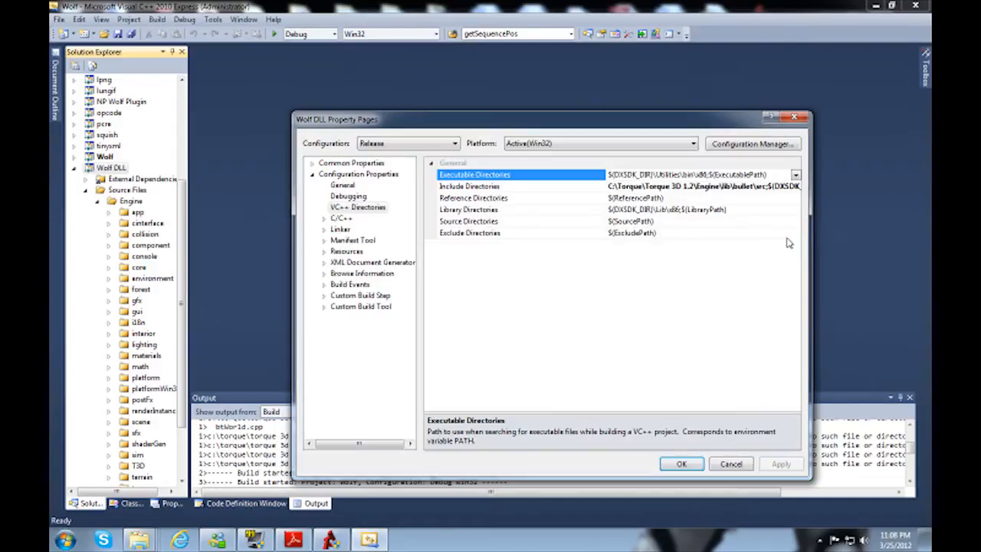
Step: Prepend "C:\Torque\Torque 3D 1.2\Engine\lib\bullet\lib;" to the Release configuration's Library Directories and select the added text for reuse
left_click(488, 213)
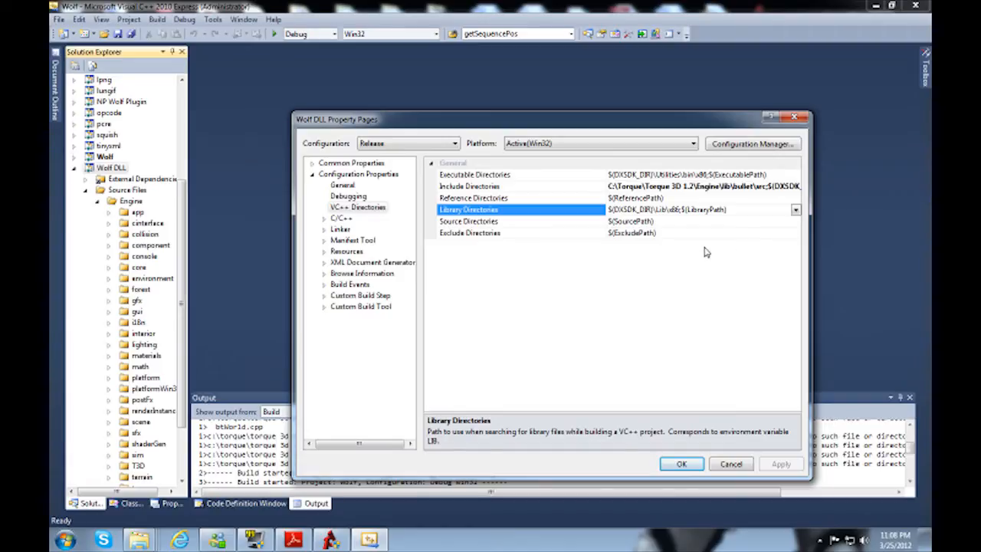
key("ctrl+v")
key("shift+Home")
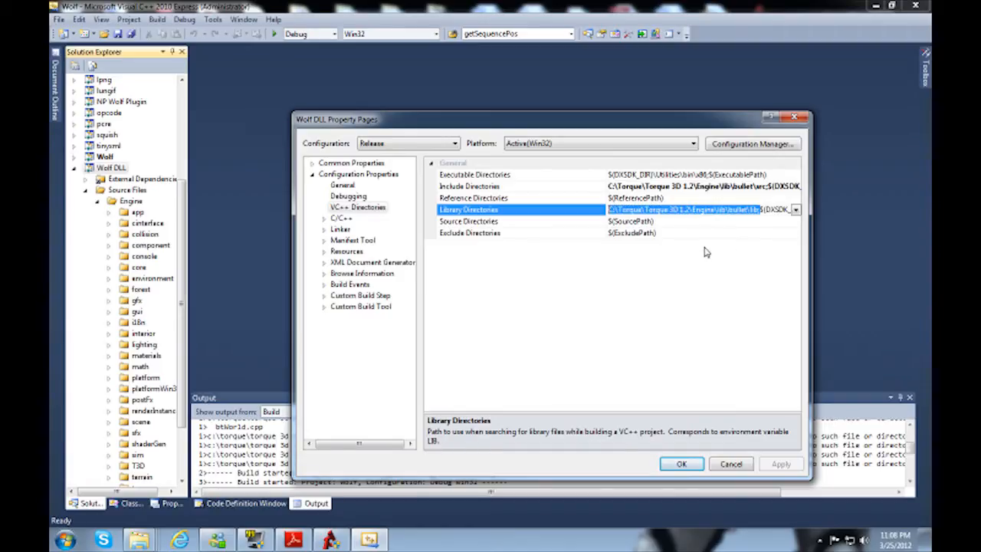
Step: Save the Release changes, switch to Optimized Debug, and prepend "C:\Torque\Torque 3D 1.2\Engine\lib\bullet\lib;" to its Library Directories
left_click(418, 146)
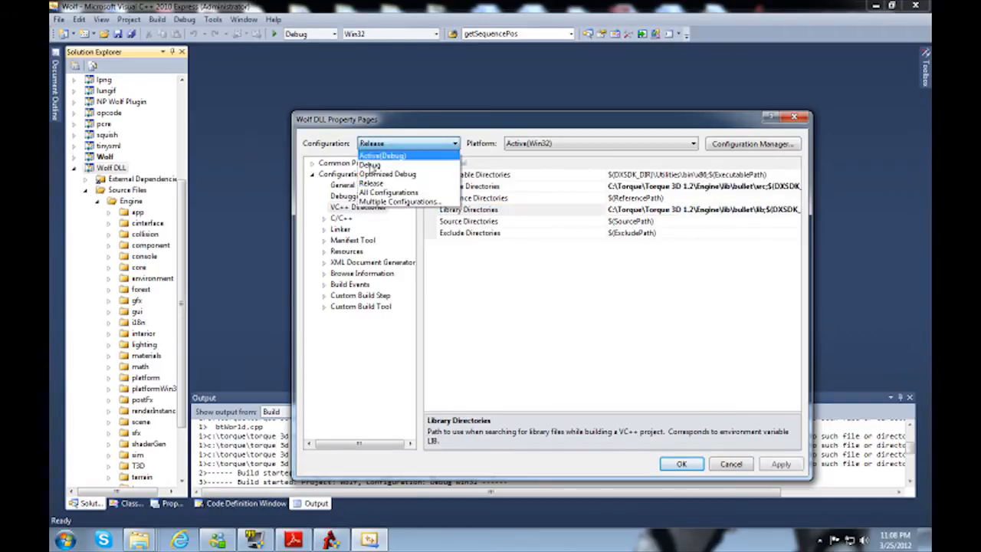
left_click(383, 177)
left_click(486, 310)
left_click(643, 209)
type("C:\\Torque\\Torque 3D 1.2\\Engine\\lib\\bullet\\lib;")
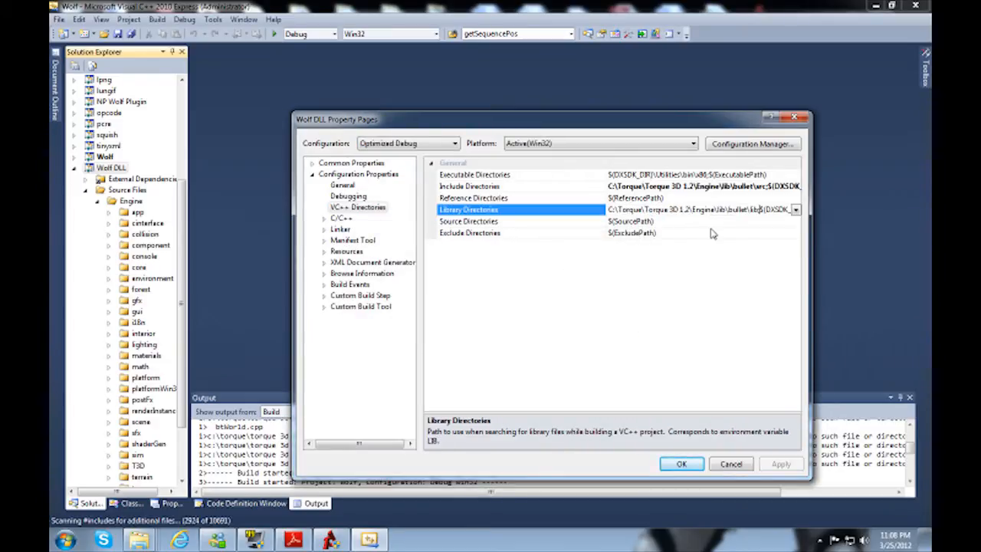
Step: Save the Optimized Debug changes, switch to Debug, and prepend "C:\Torque\Torque 3D 1.2\Engine\lib\bullet\lib;" to its Library Directories
left_click(383, 144)
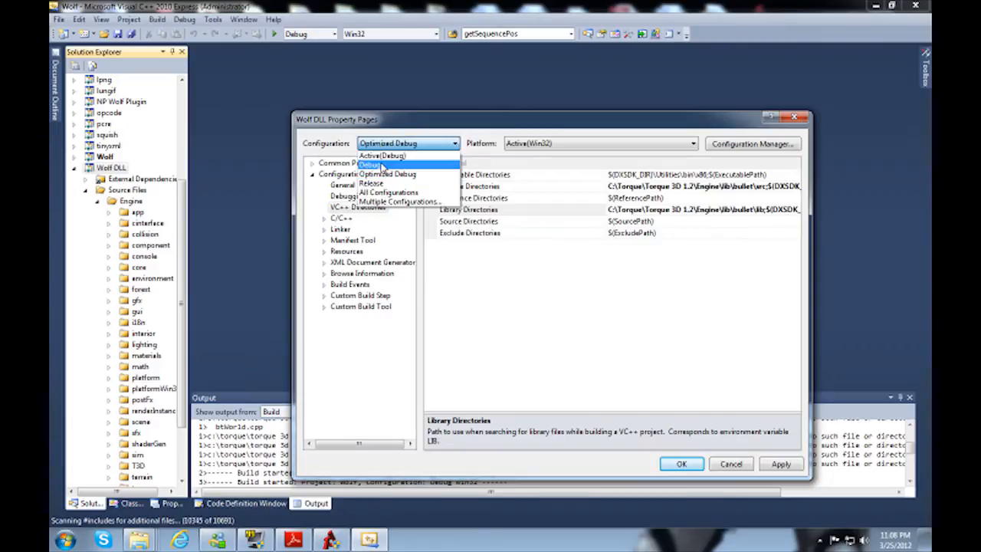
left_click(370, 165)
left_click(487, 311)
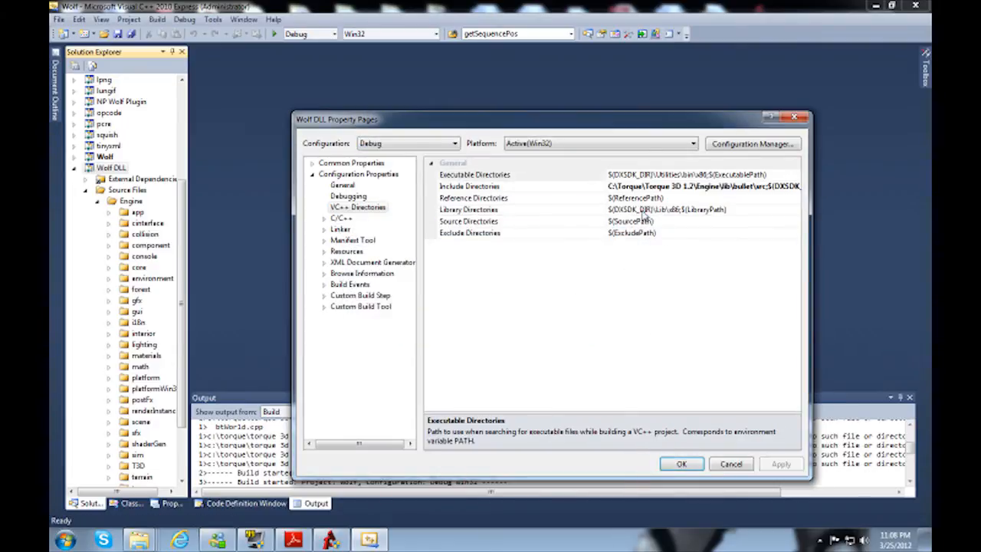
left_click(647, 209)
type("C:\\Torque\\Torque 3D 1.2\\Engine\\lib\\bullet\\lib;")
key("Return")
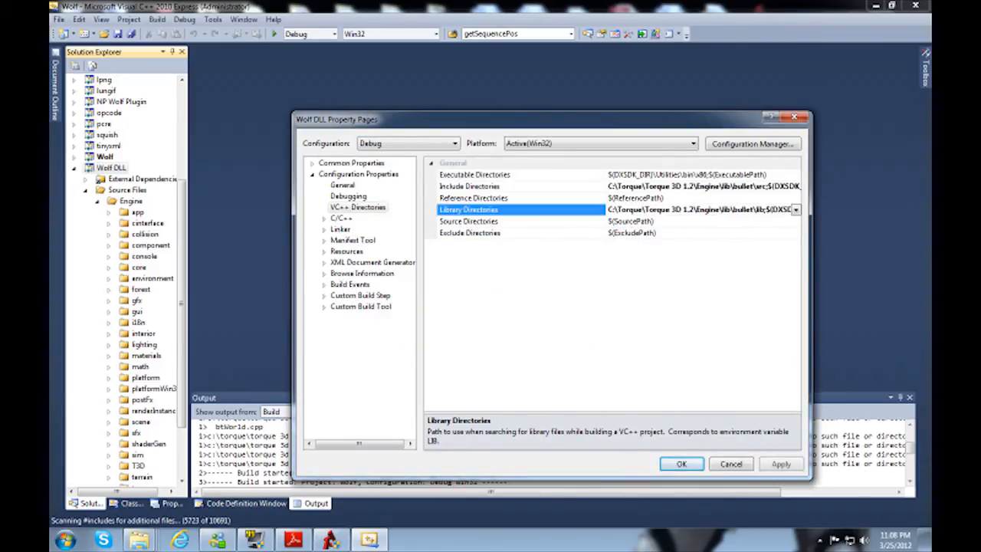
Step: Apply the Debug directory changes and open the linker input's Additional Dependencies for editing, with a blank line inserted first
left_click(780, 464)
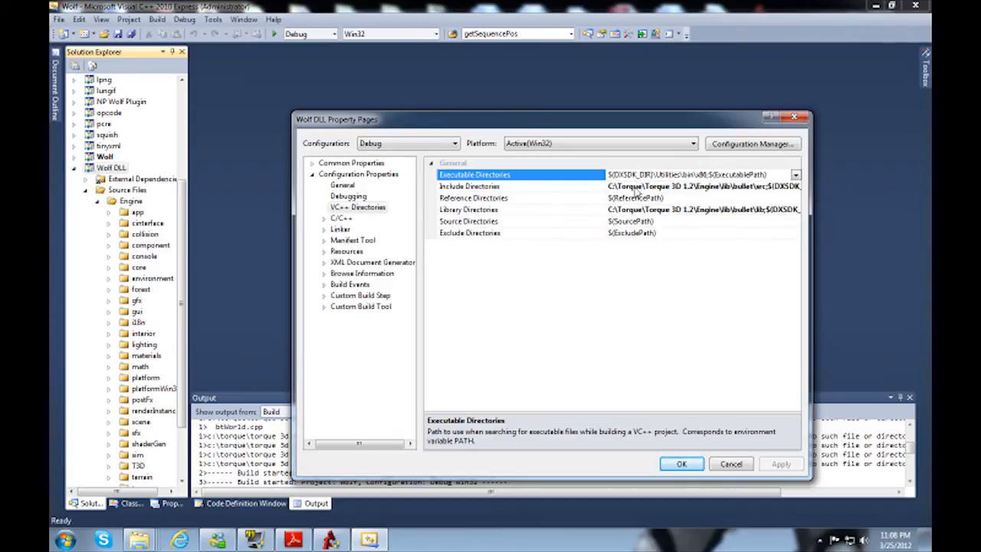
left_click(341, 230)
double_click(341, 230)
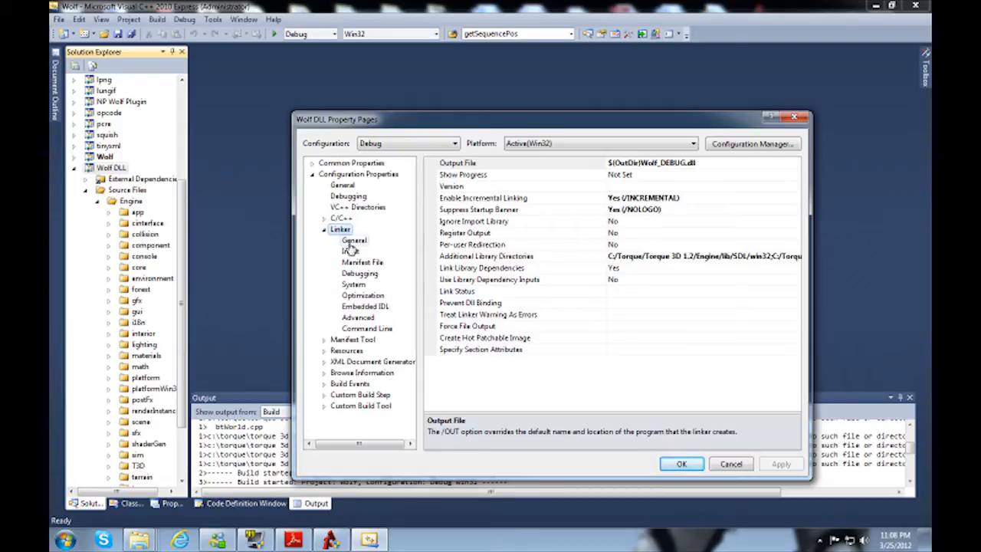
left_click(349, 251)
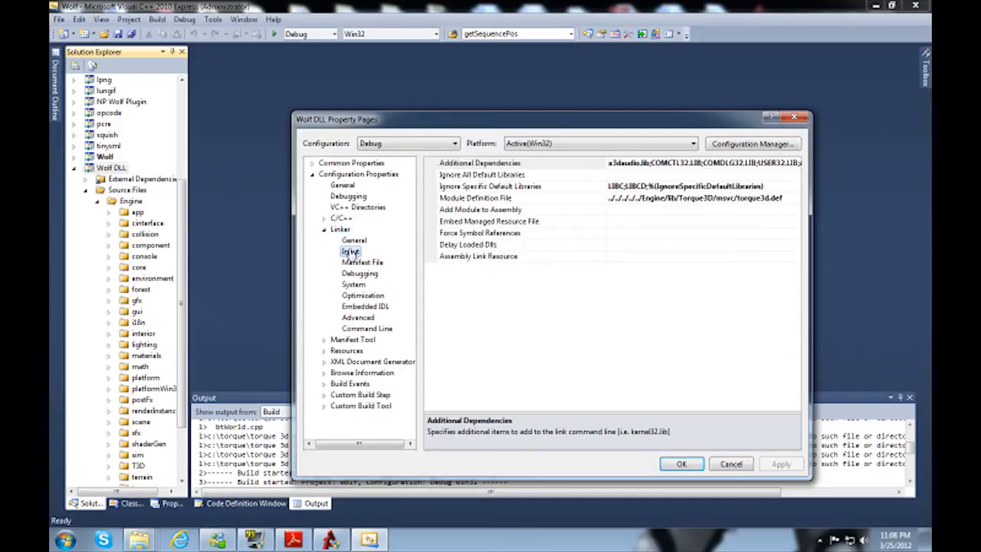
left_click(778, 167)
left_click(796, 163)
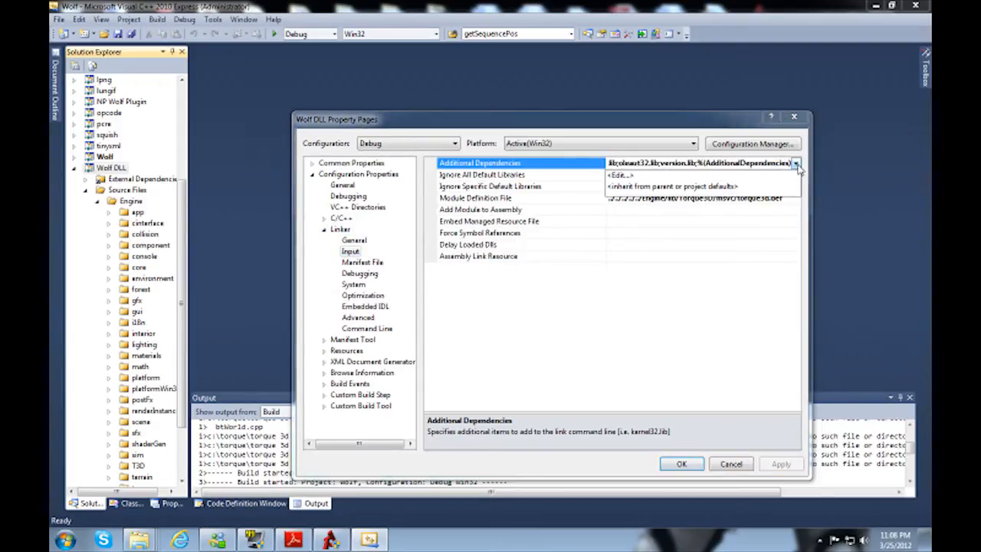
left_click(619, 176)
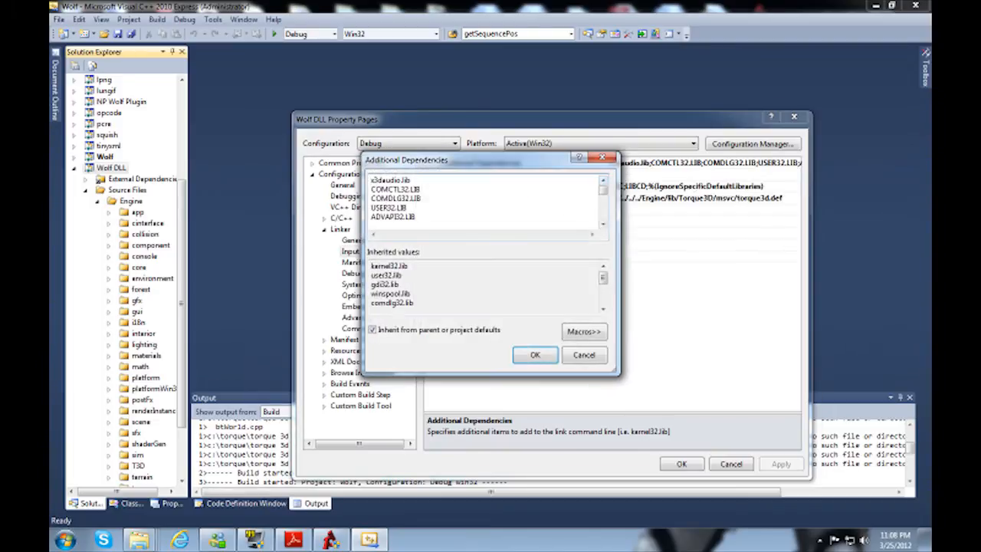
key("Return")
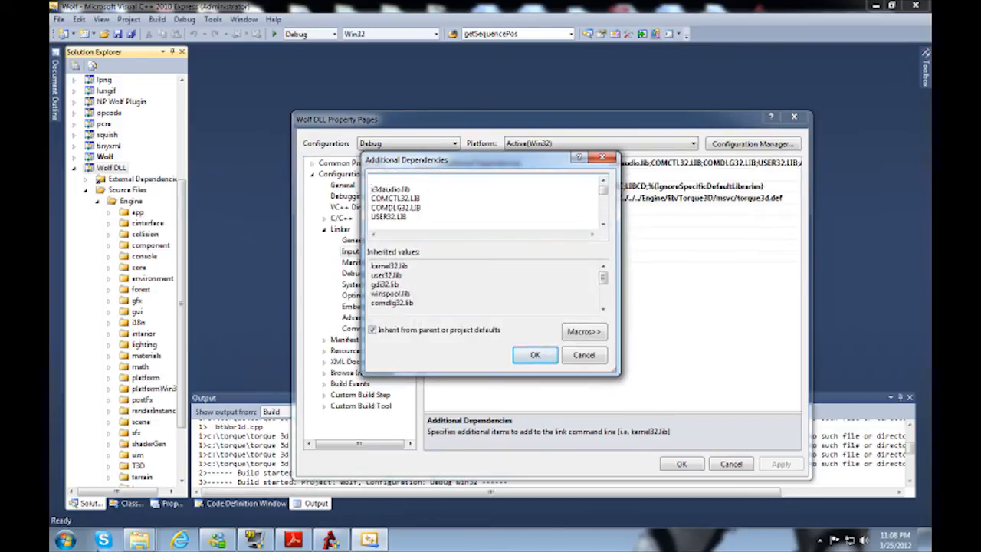
Step: Copy the file name BulletCollision_debug.lib from the bullet lib folder and add it as the first entry in Debug's Additional Dependencies
mouse_move(139, 541)
left_click(563, 465)
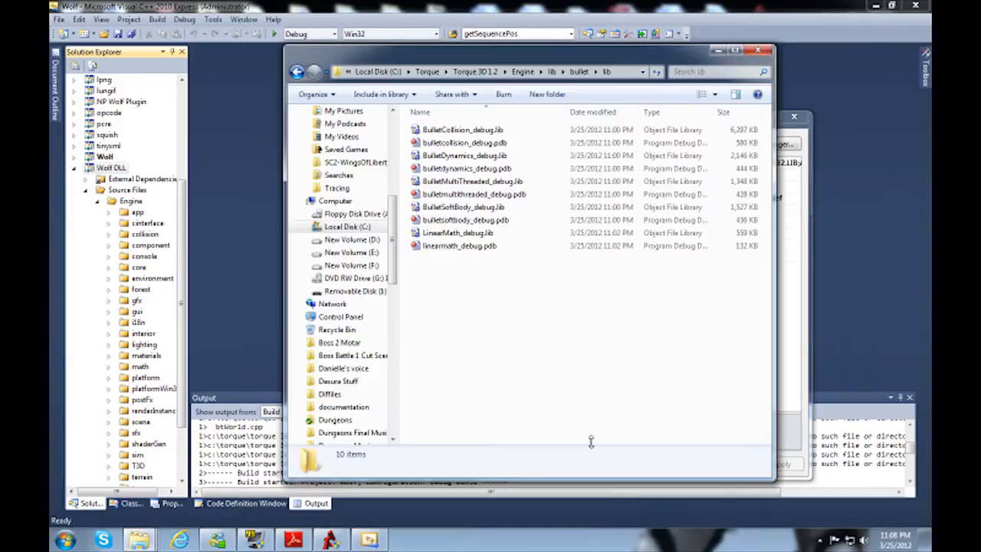
left_click(474, 131)
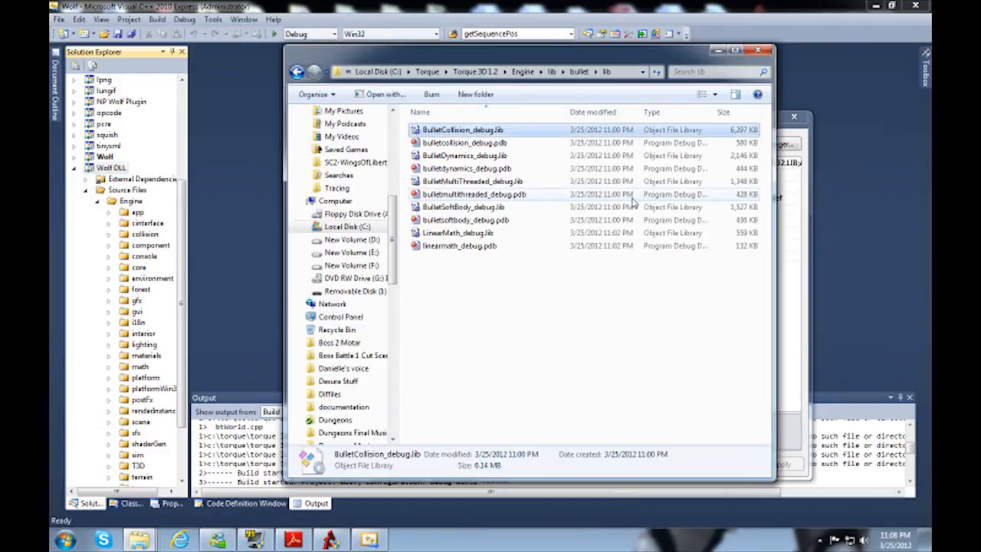
key("F2")
key("Left")
key("Left")
key("Left")
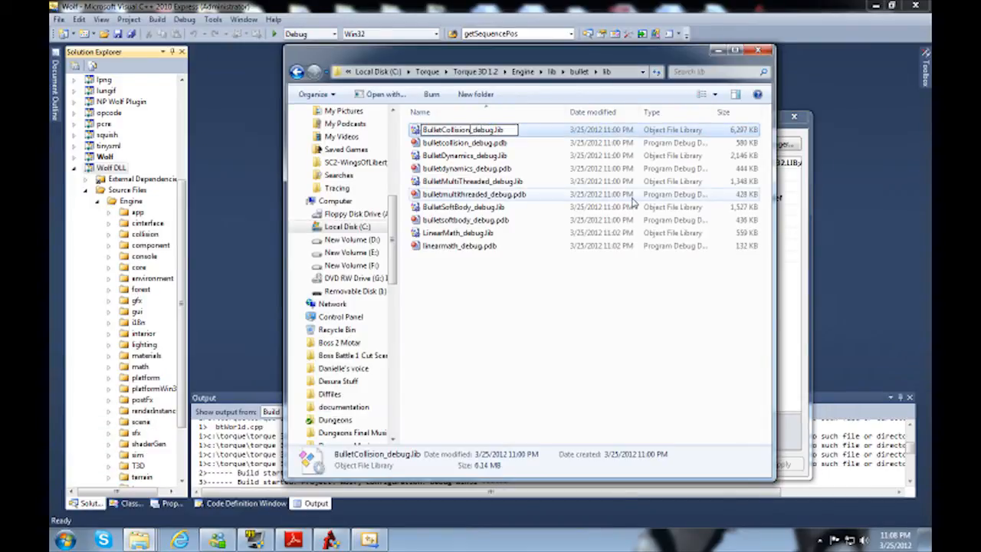
key("ctrl+a")
key("ctrl+c")
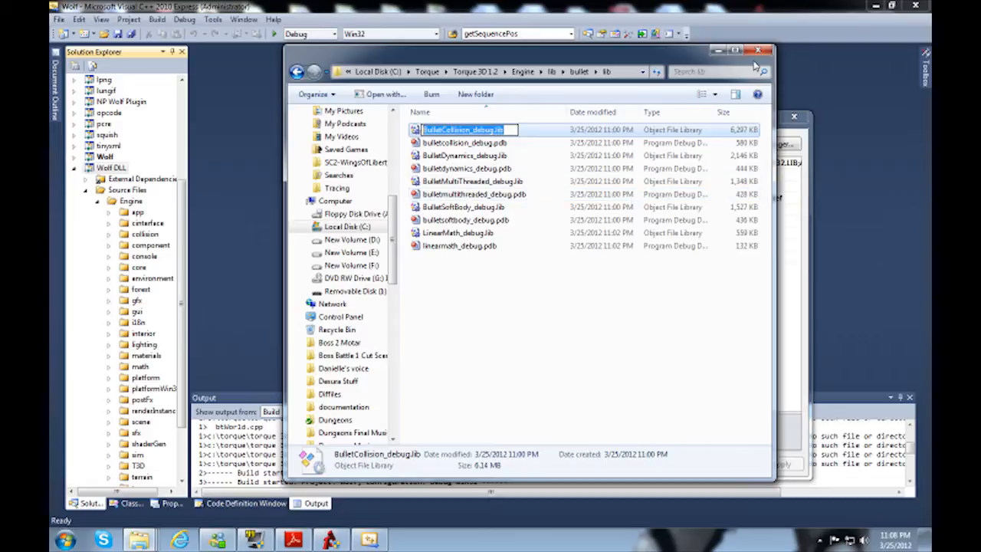
left_click(718, 52)
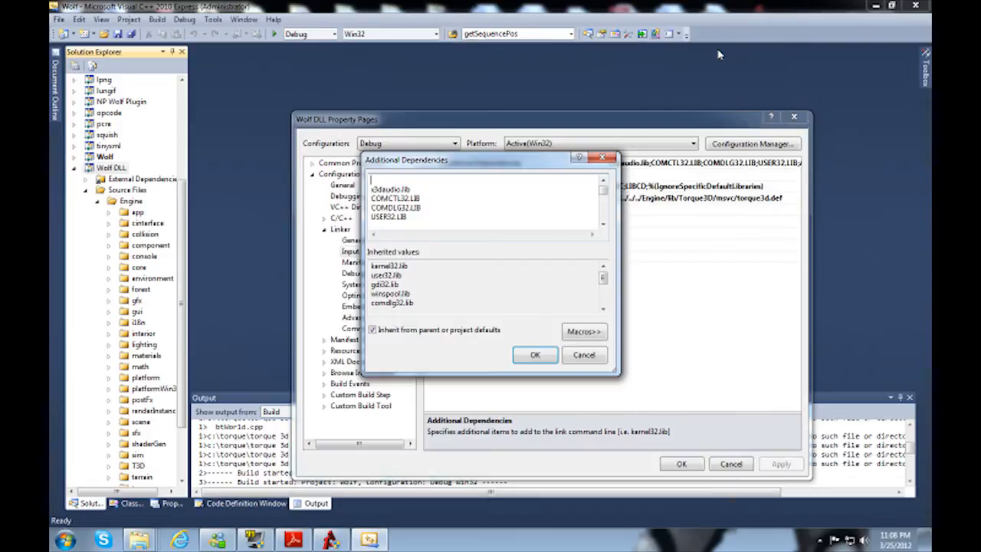
key("ctrl+v")
key("Return")
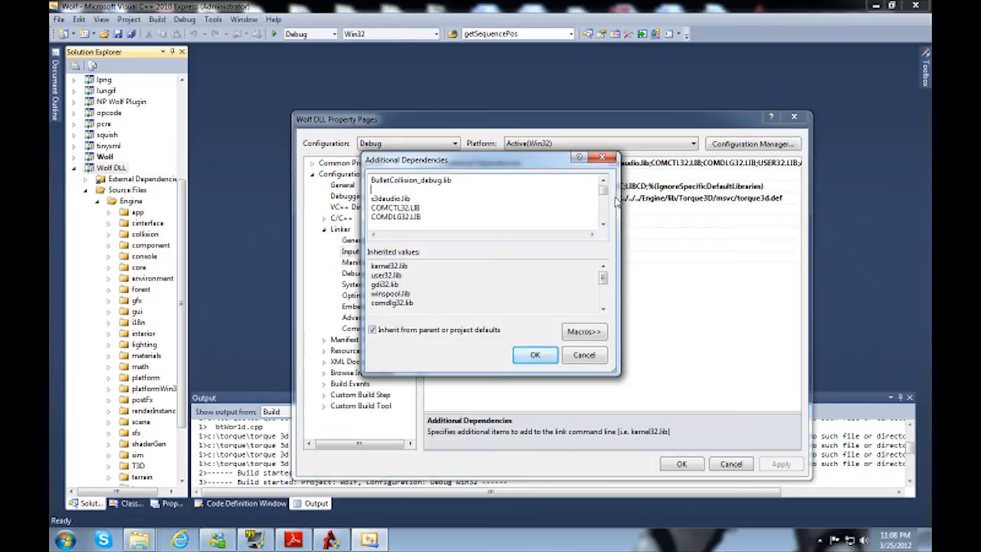
Step: Copy the file name BulletDynamics_debug.lib from the lib folder and add it on the next line of the dependencies list
left_click(150, 538)
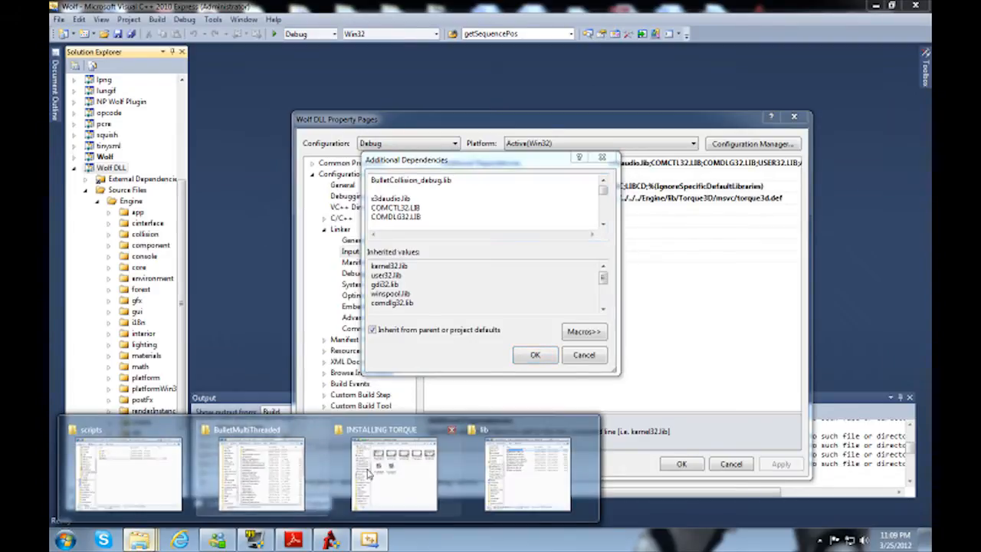
left_click(494, 465)
key("Down")
key("Down")
key("F2")
key("ctrl+a")
key("ctrl+c")
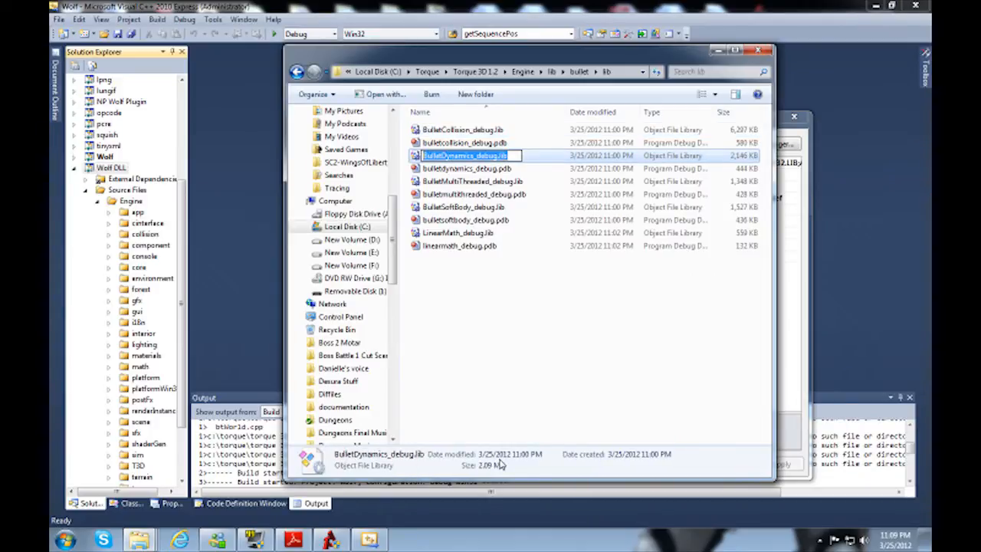
left_click(716, 54)
key("ctrl+v")
key("Return")
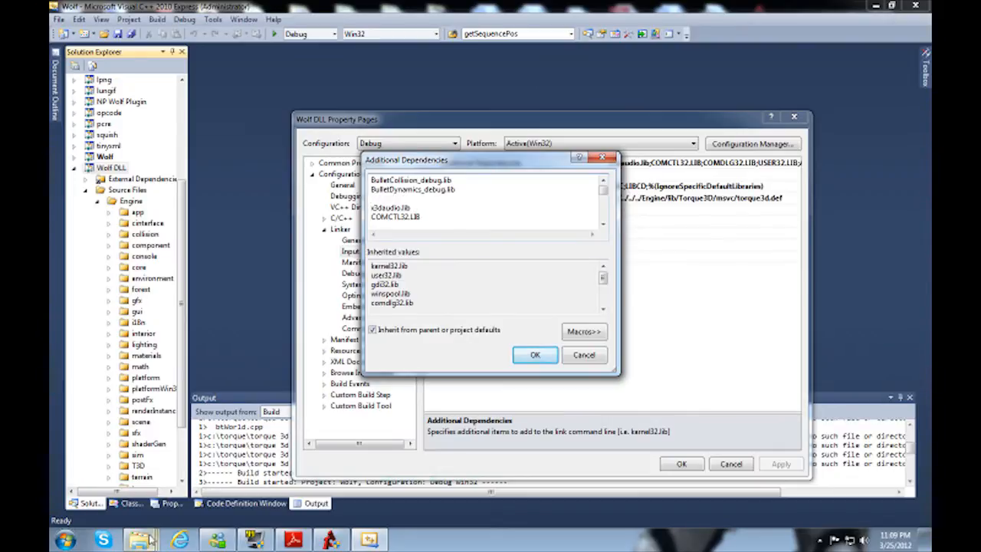
Step: Copy the file name BulletMultiThreaded_debug.lib from the lib folder and add it below the BulletDynamics entry
mouse_move(139, 540)
left_click(536, 469)
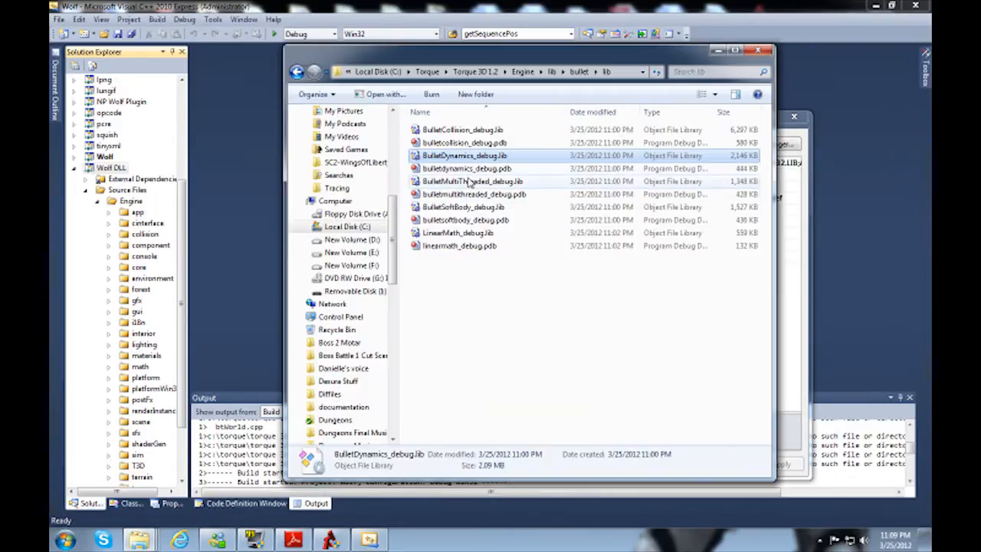
left_click(472, 181)
key("F2")
key("ctrl+a")
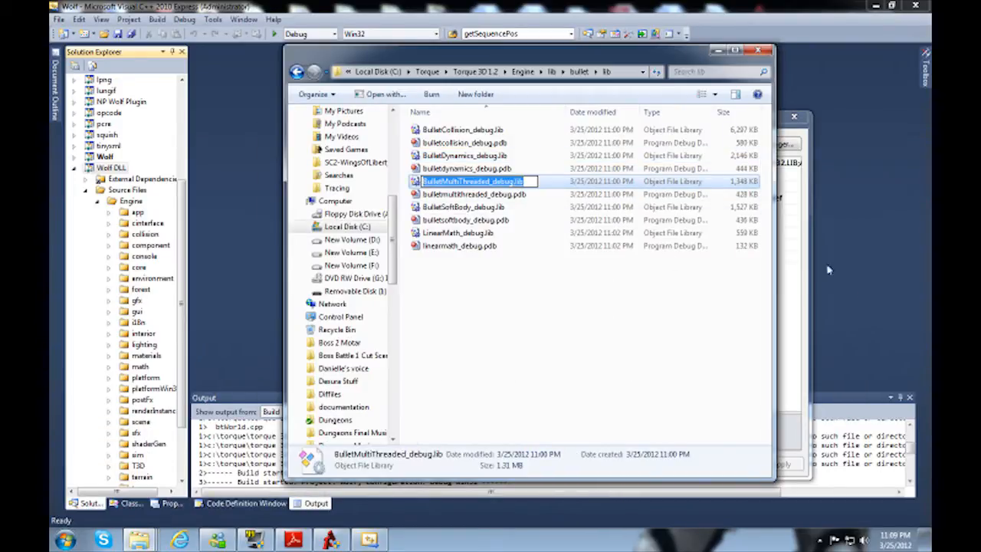
key("ctrl+c")
left_click(806, 244)
key("ctrl+v")
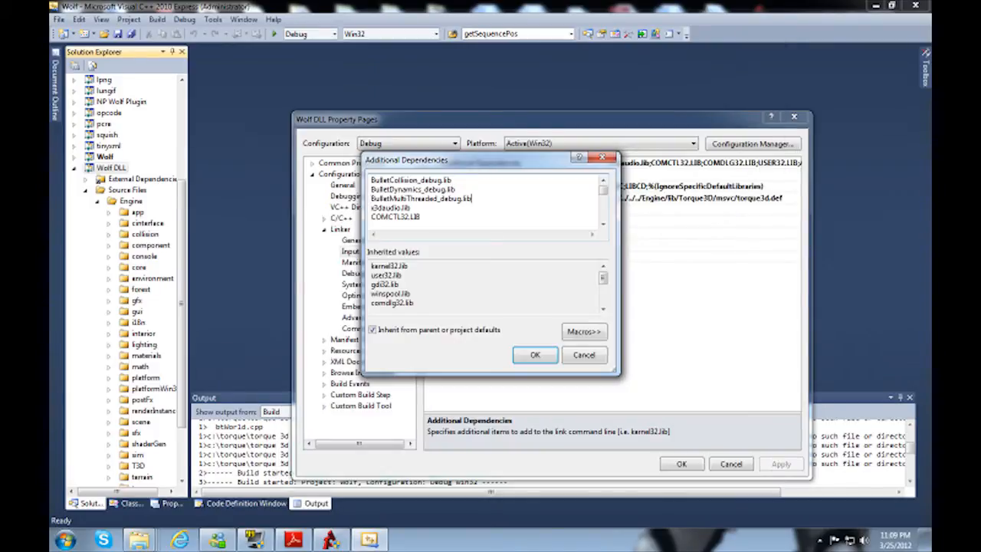
key("Return")
Step: Copy the file name BulletSoftBody_debug.lib from the lib folder and add it below the BulletMultiThreaded entry
mouse_move(139, 540)
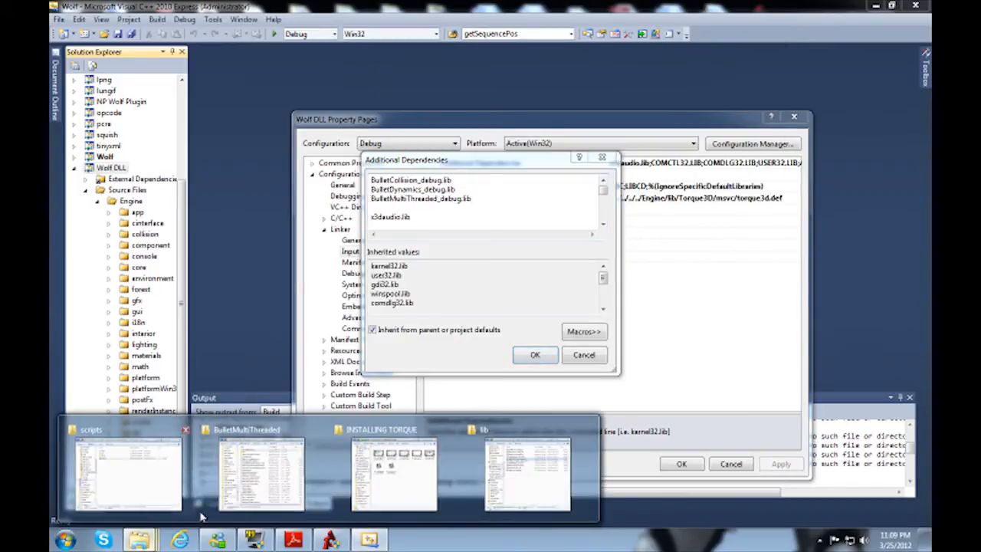
left_click(526, 458)
key("Down")
key("Down")
key("F2")
key("ctrl+c")
left_click(806, 273)
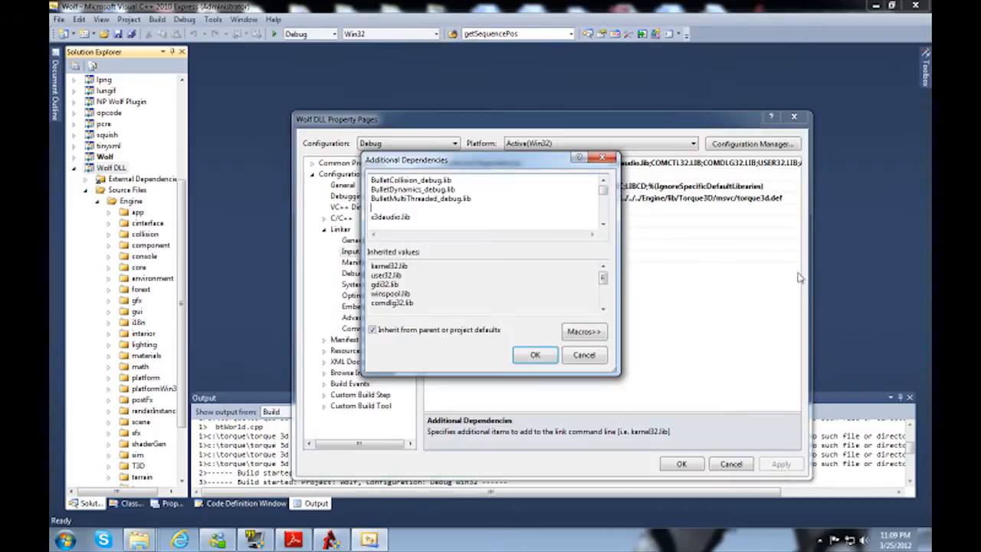
key("ctrl+v")
key("Return")
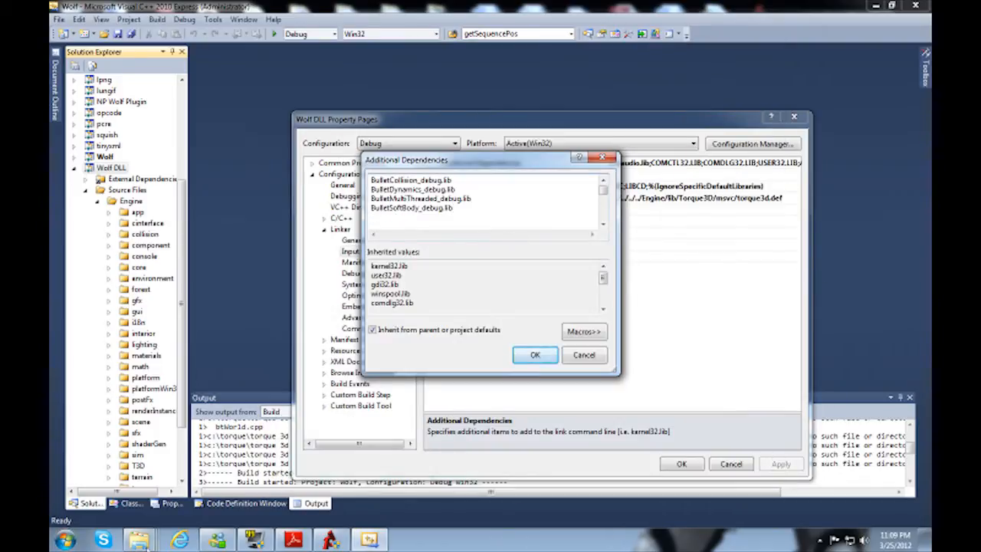
Step: Copy the file name LinearMath_debug.lib from the lib folder and add it below the BulletSoftBody entry
mouse_move(139, 540)
left_click(512, 453)
key("Down")
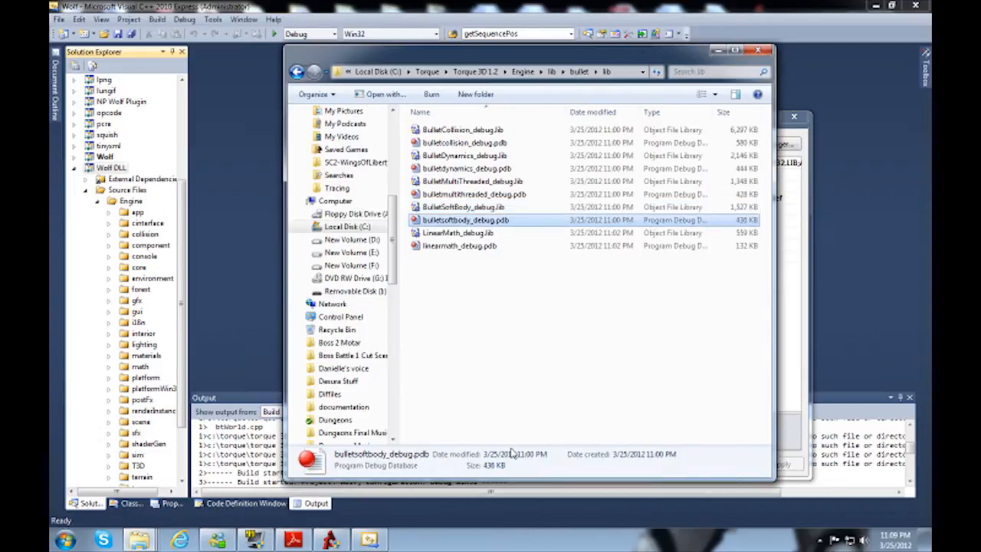
key("Down")
key("F2")
key("ctrl+a")
key("ctrl+c")
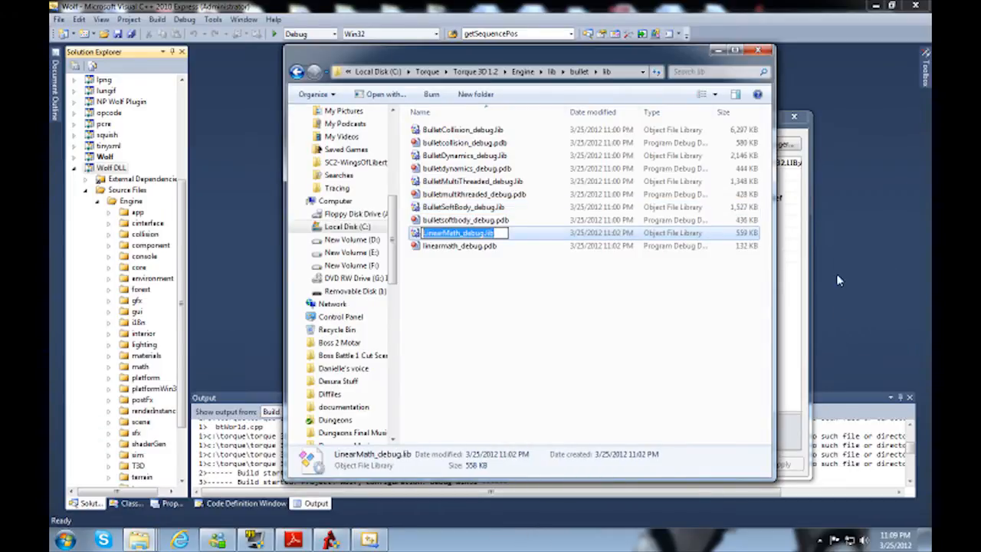
left_click(806, 275)
key("ctrl+v")
key("Return")
Step: Copy the five added Bullet library entries for reuse and confirm Debug's Additional Dependencies list
type("x3daudio.lib")
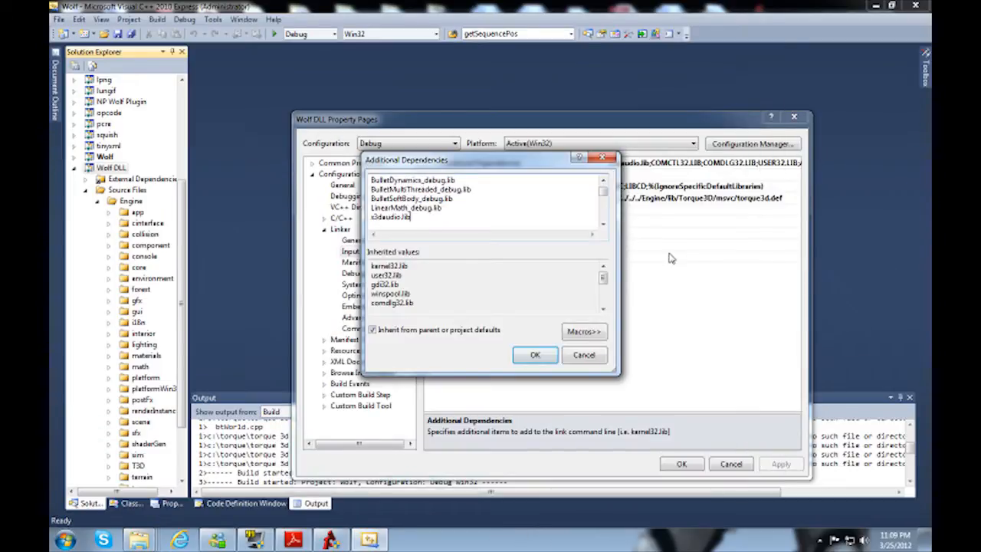
key("ctrl+a")
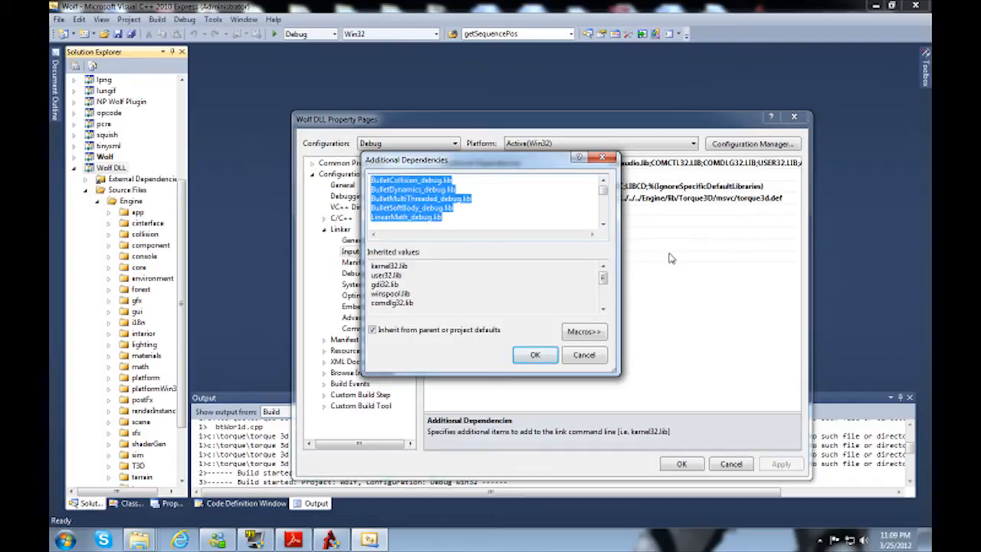
left_click(534, 357)
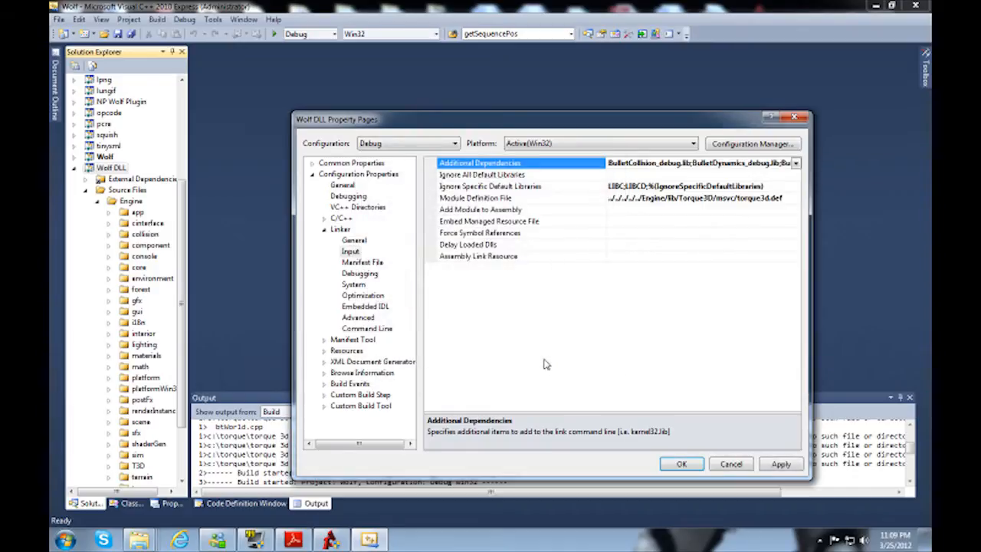
Step: Save the Debug changes, switch to Optimized Debug, and add the five copied debug Bullet libraries above x3daudio.lib in its Additional Dependencies
left_click(399, 145)
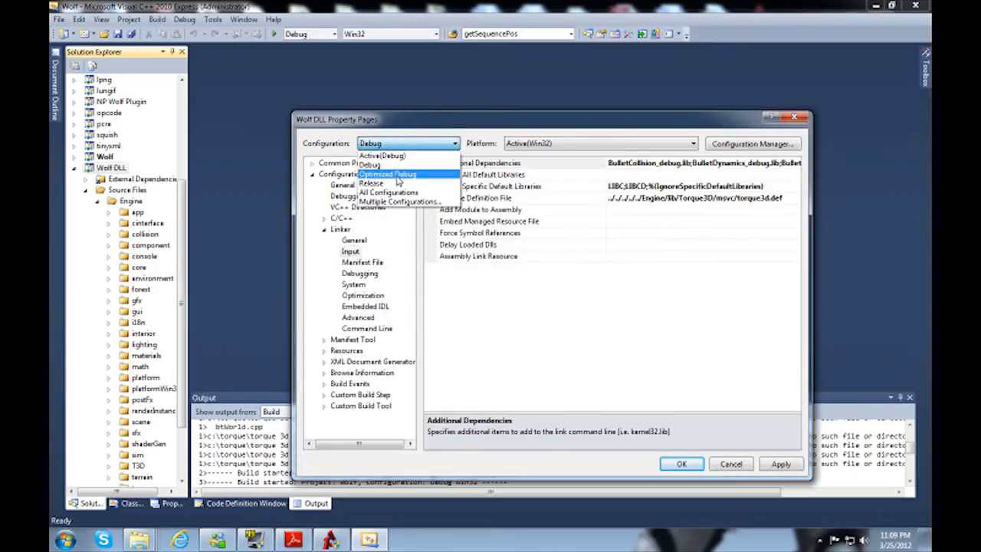
left_click(387, 173)
left_click(486, 309)
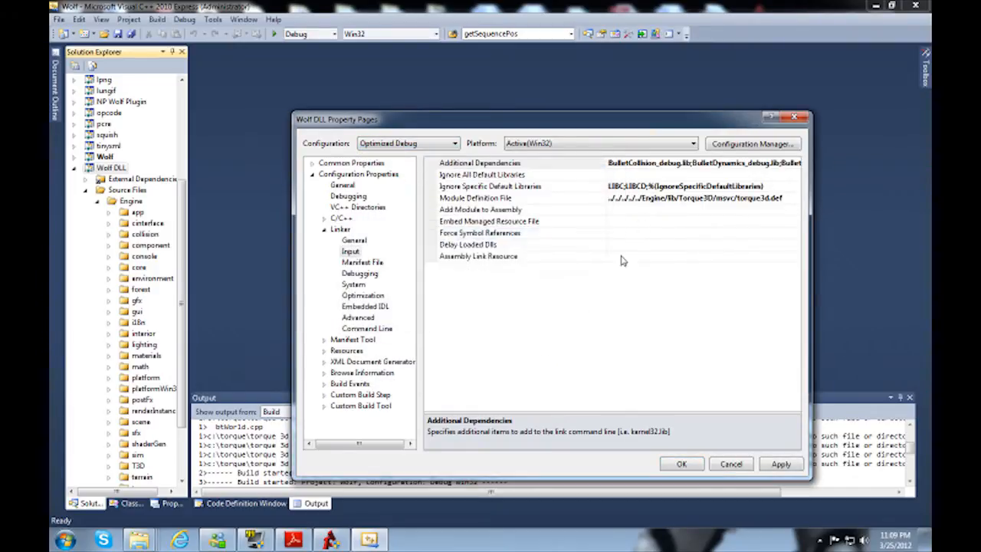
left_click(795, 164)
left_click(796, 163)
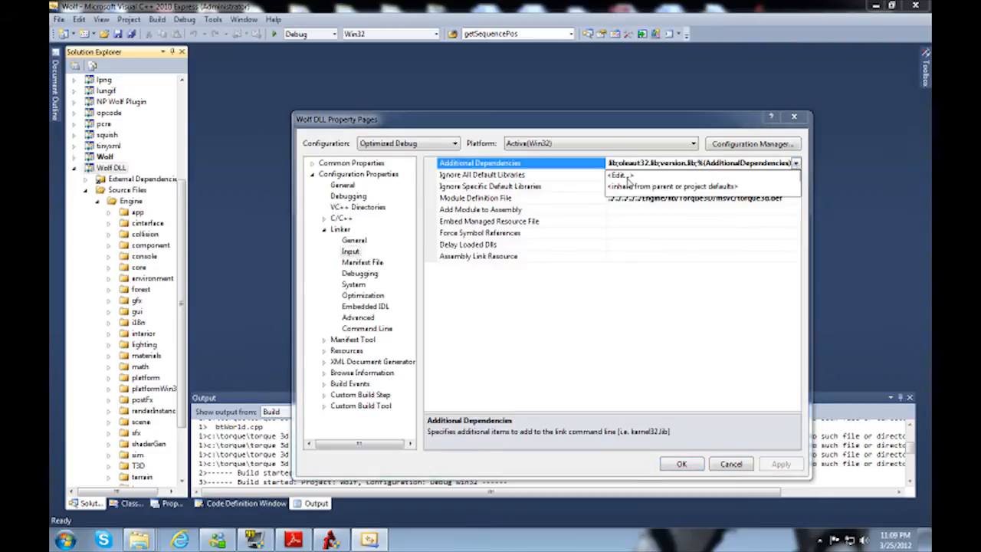
left_click(619, 175)
key("Down")
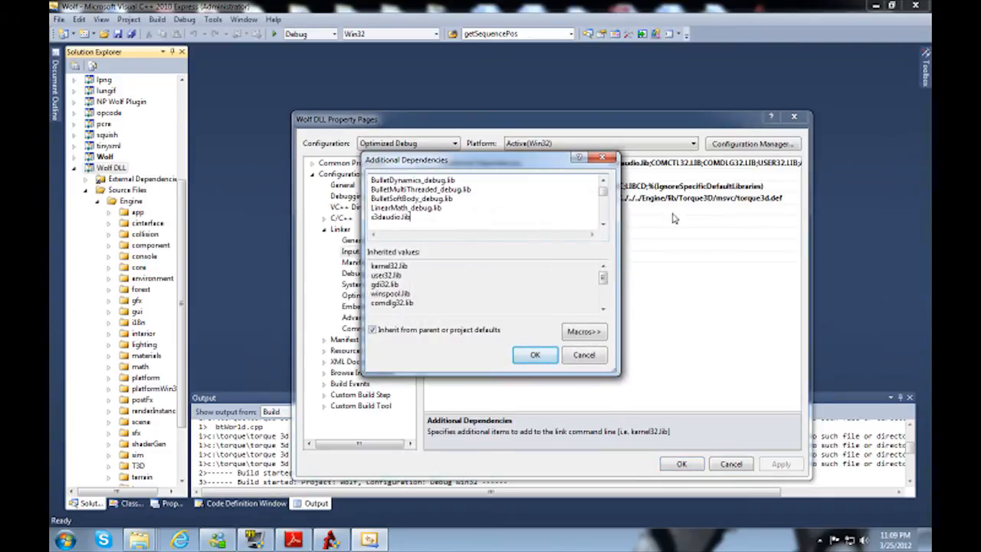
left_click(535, 354)
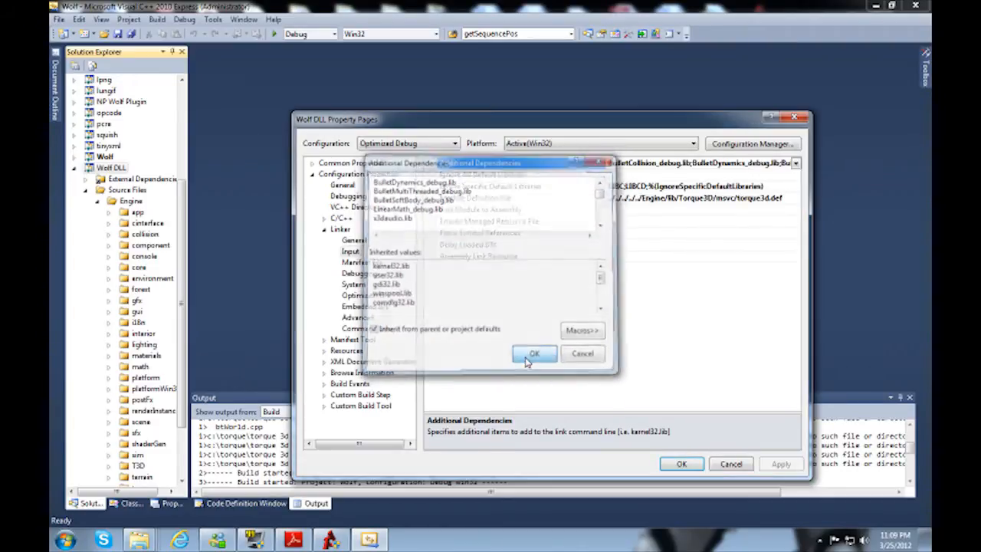
Step: Save the Optimized Debug changes, switch to Release, and paste the five Bullet library names at the start of its Additional Dependencies
left_click(392, 144)
left_click(374, 174)
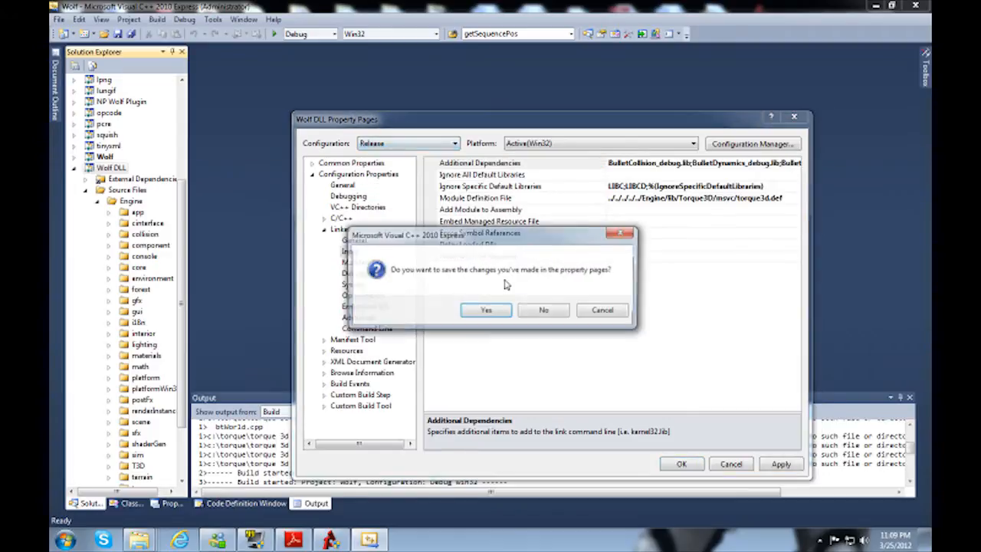
left_click(484, 311)
left_click(690, 162)
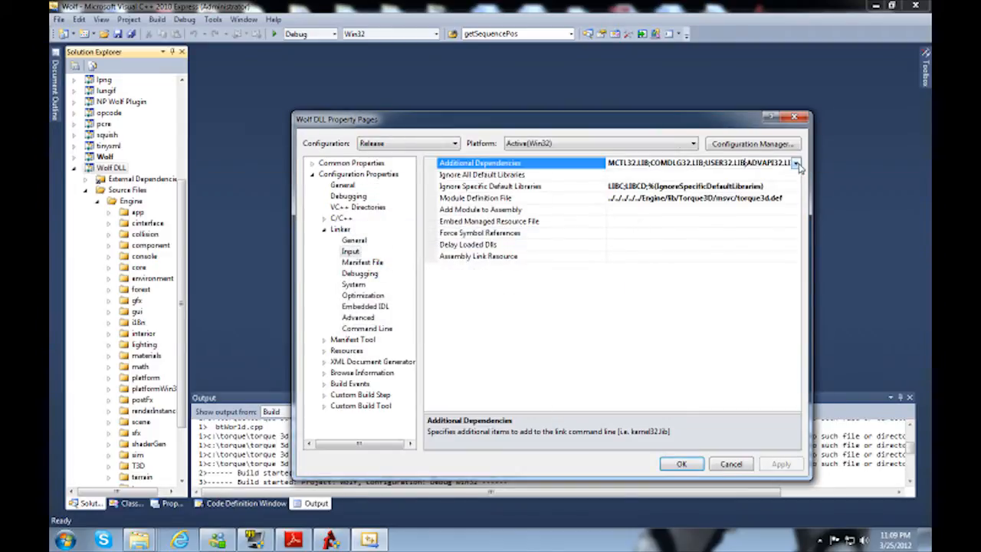
left_click(796, 162)
left_click(658, 178)
key("Return")
key("Up")
key("ctrl+v")
Step: Remove the "_debug" suffix from the Bullet and LinearMath library names in Release's Additional Dependencies
key("Down")
key("Up")
key("Delete")
key("Delete")
key("Delete")
key("Delete")
key("Delete")
key("Delete")
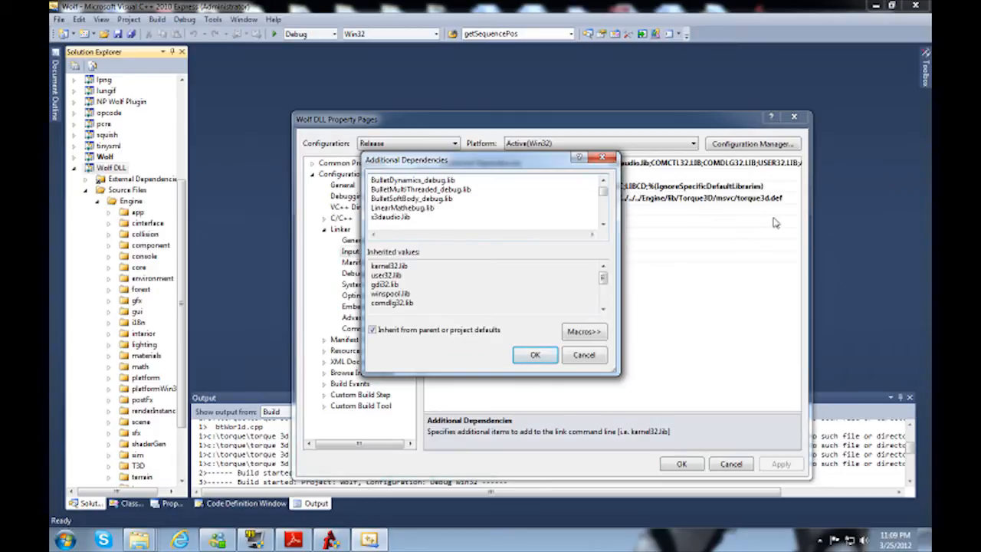
key("Delete")
key("Delete")
key("Delete")
key("Delete")
key("Delete")
key("Delete")
key("Delete")
key("Delete")
key("Delete")
key("Delete")
key("Delete")
key("Delete")
key("Delete")
key("Delete")
key("Delete")
key("Delete")
key("Delete")
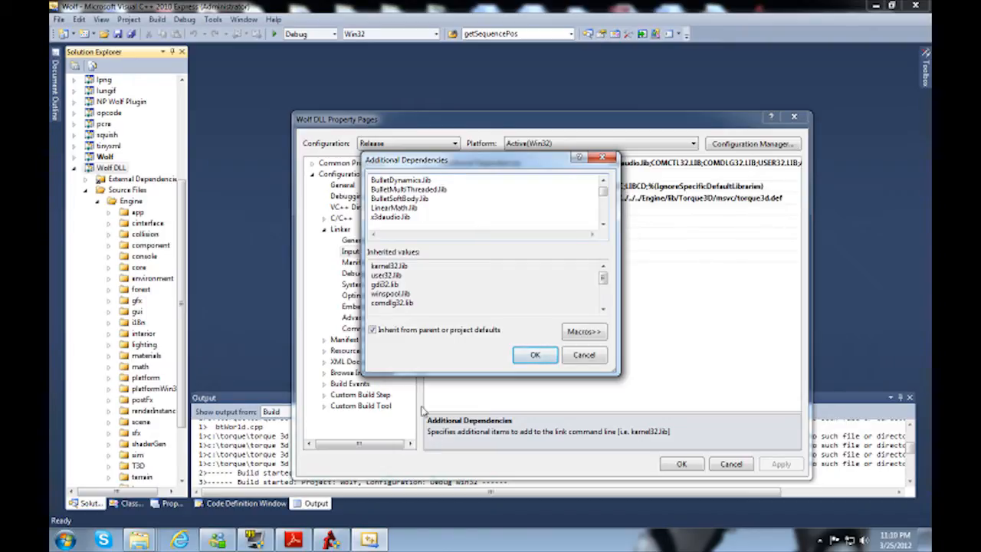
Step: Save Release's Additional Dependencies, check its VC++ include and library directories, and close the Wolf DLL properties
left_click(538, 354)
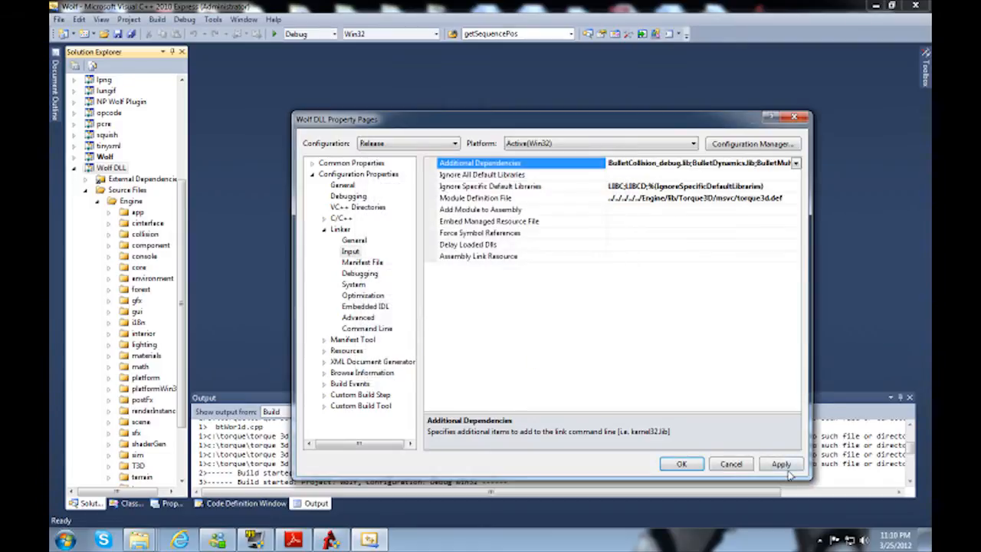
left_click(781, 464)
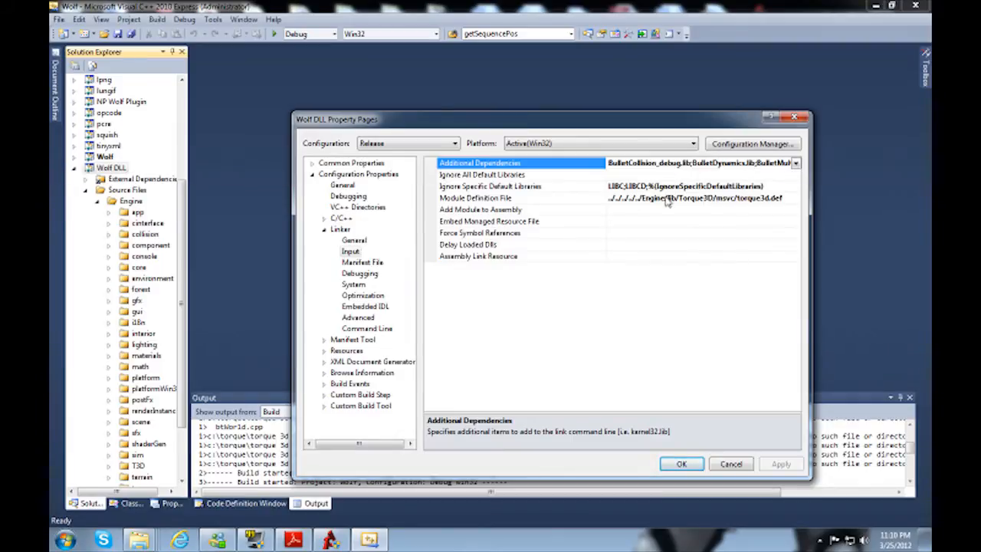
left_click(348, 207)
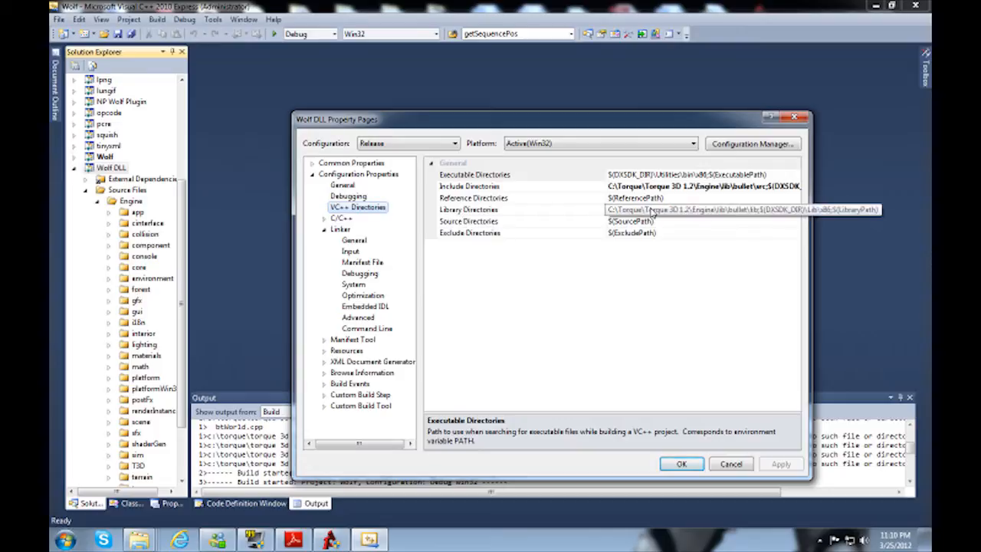
left_click(680, 464)
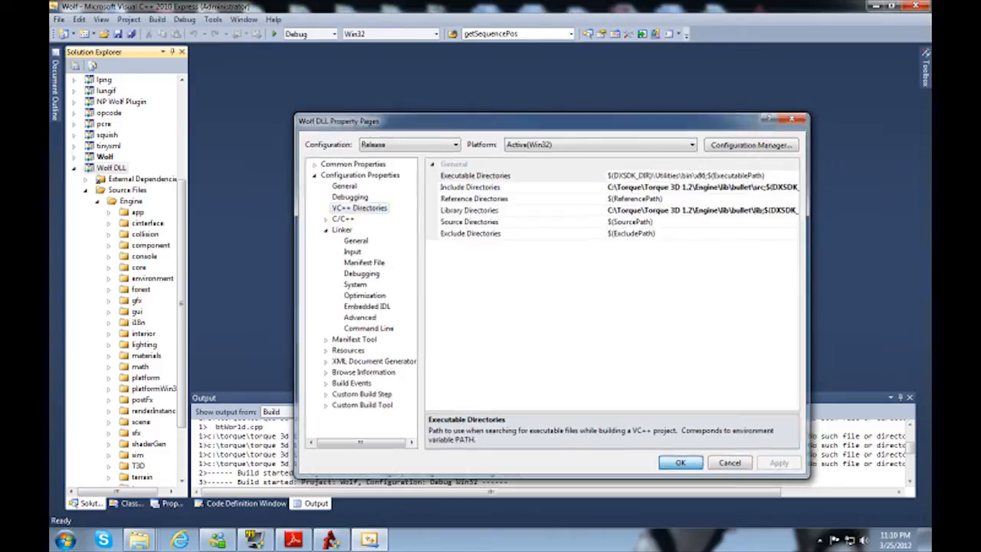
Step: Build the whole solution in the Debug configuration and review the build output for each project
left_click(157, 19)
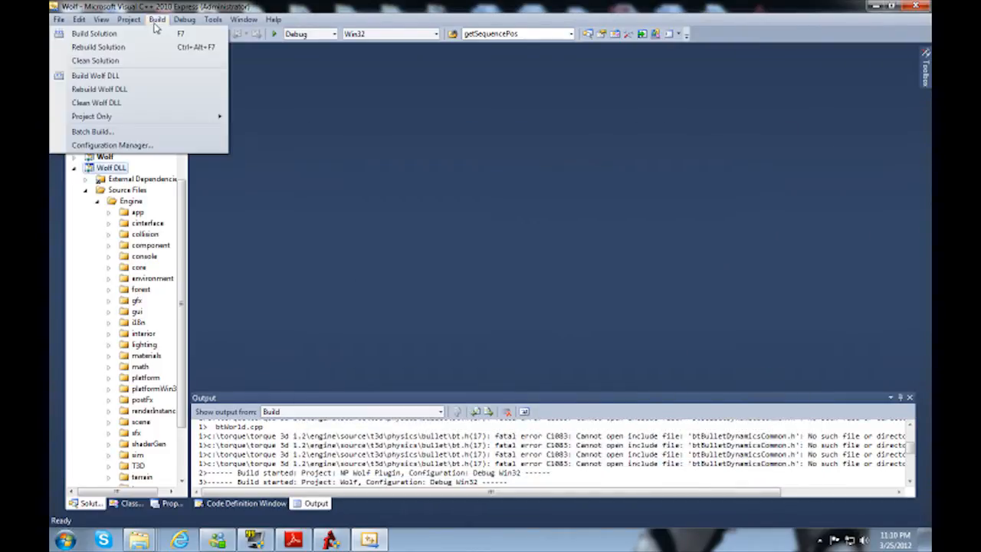
left_click(155, 35)
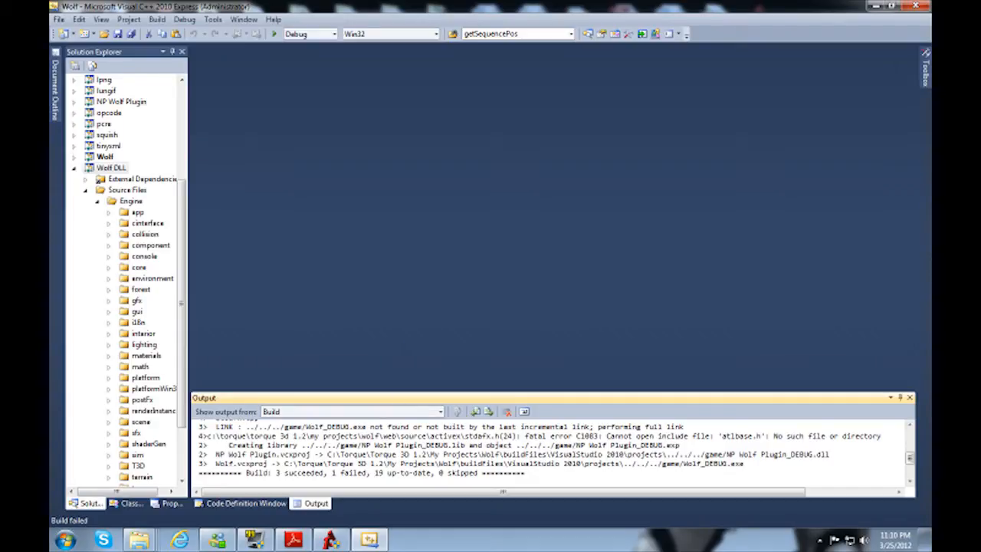
left_click(455, 431)
scroll(455, 431, "up", 5)
scroll(455, 430, "down", 3)
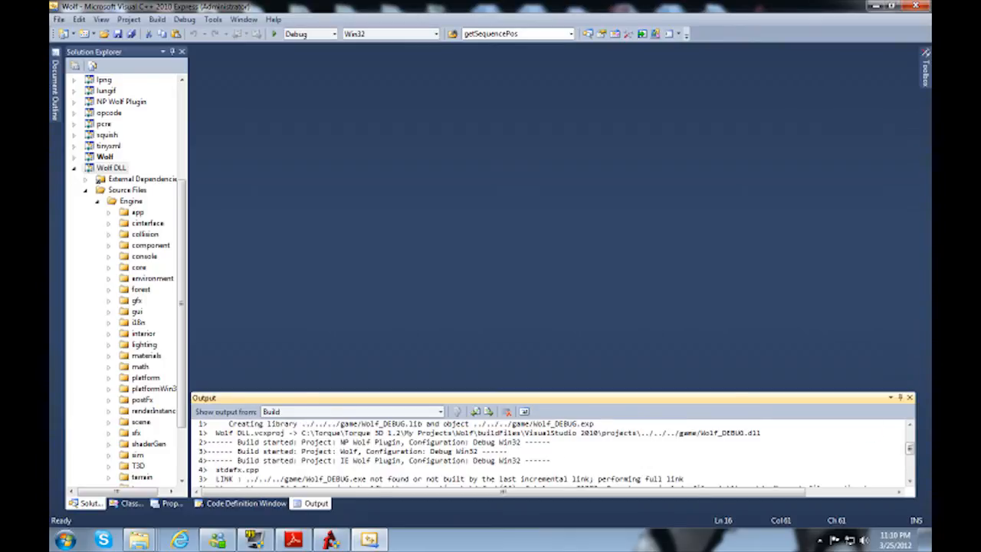
scroll(549, 453, "down", 5)
scroll(456, 451, "up", 3)
left_click(527, 479)
left_click(527, 485)
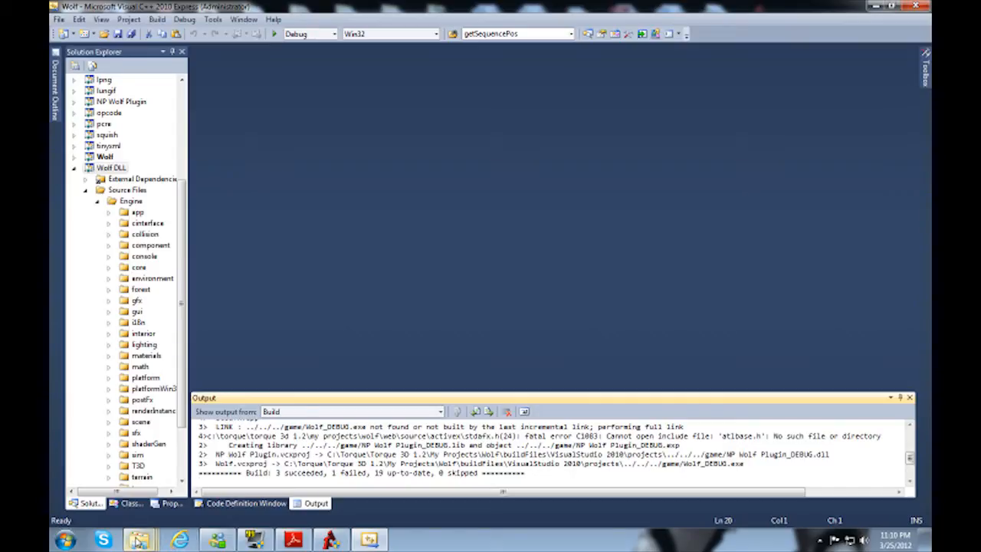
Step: Open main.cs from the Wolf project's game\scripts folder in Notepad++
mouse_move(125, 543)
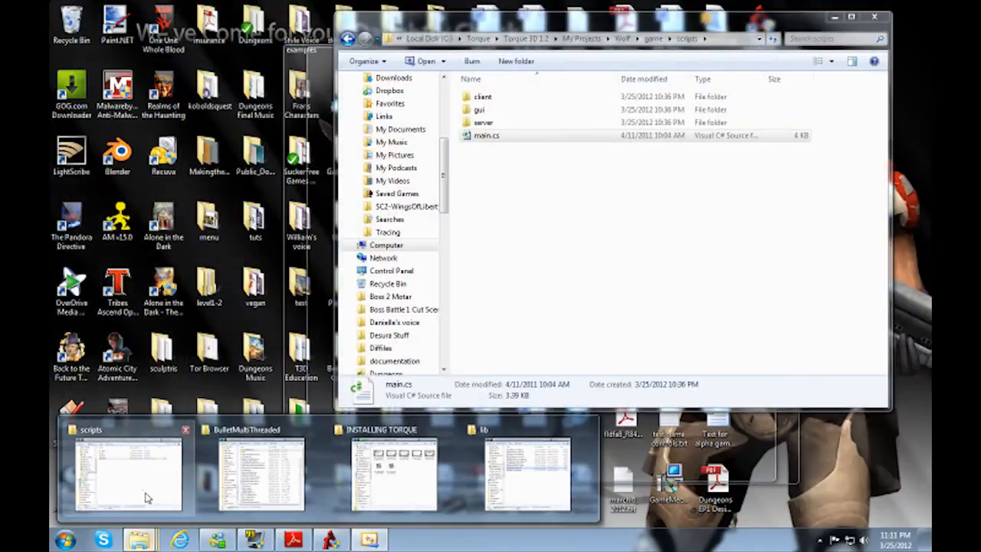
left_click(146, 497)
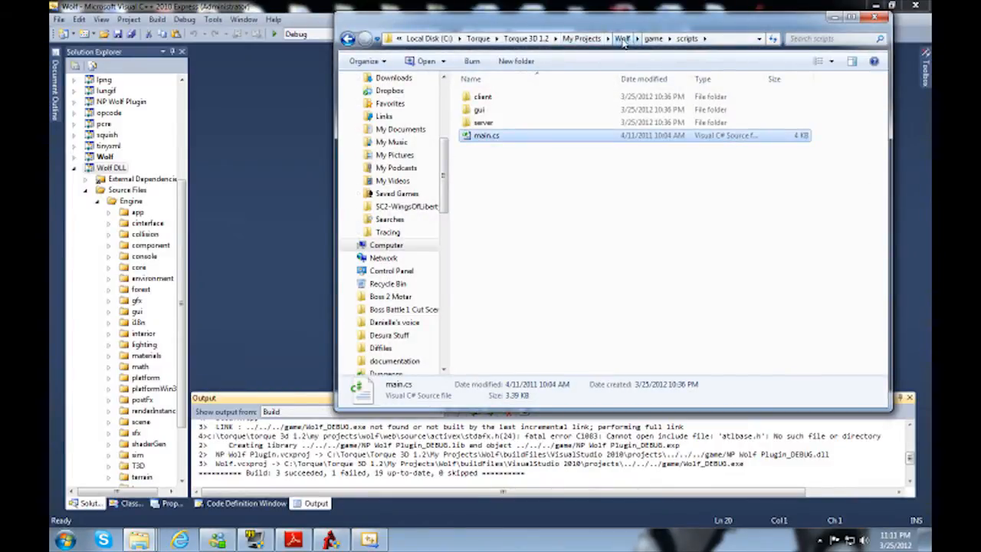
left_click(622, 38)
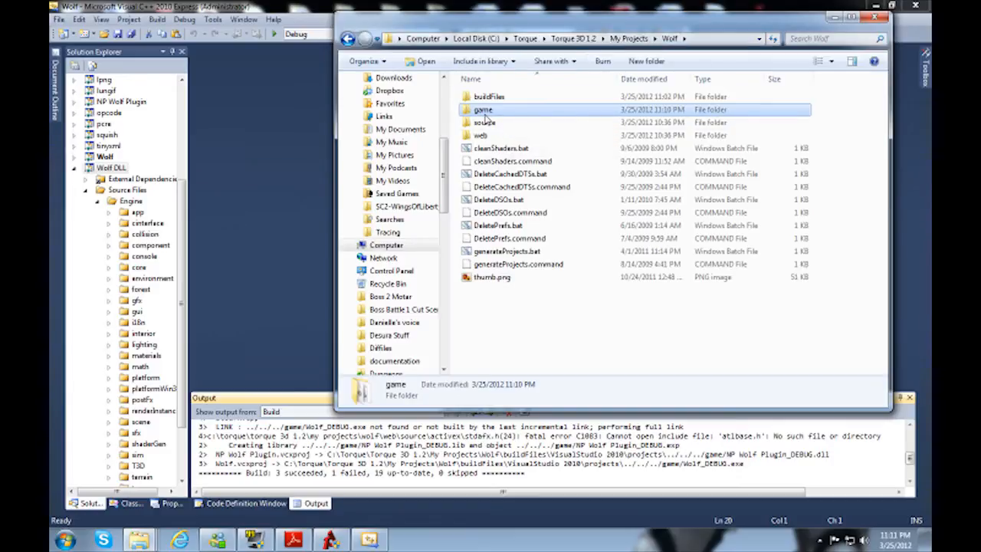
double_click(484, 113)
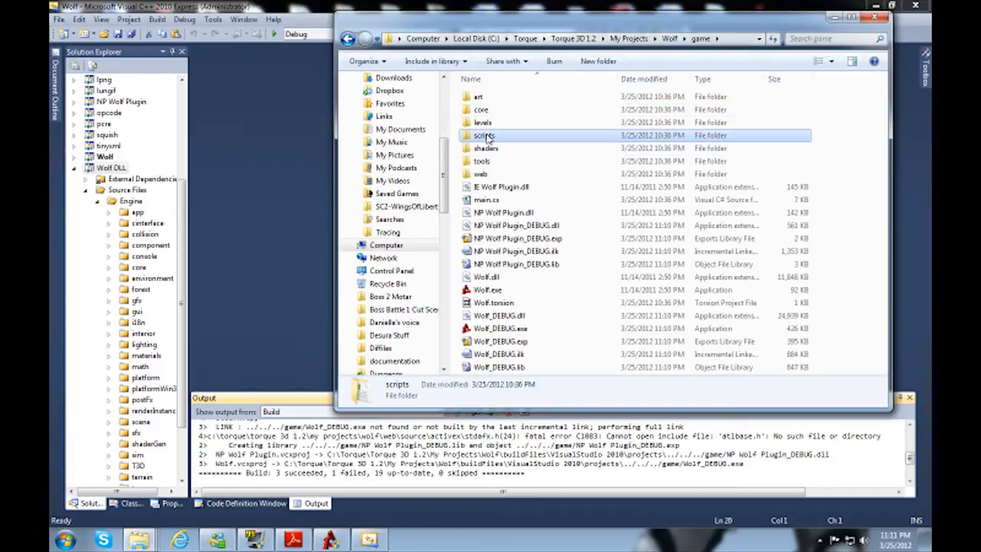
double_click(486, 135)
left_click(485, 137)
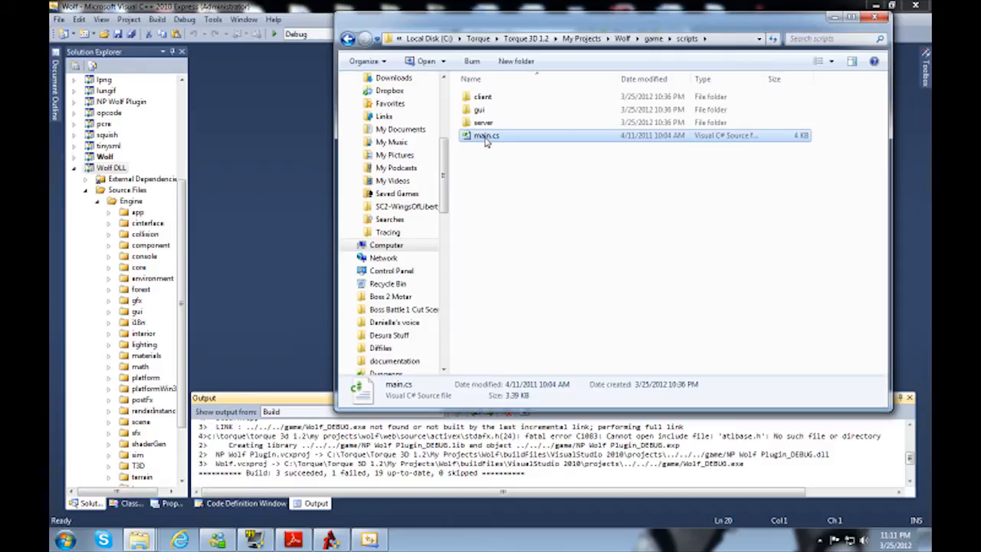
right_click(485, 140)
left_click(376, 241)
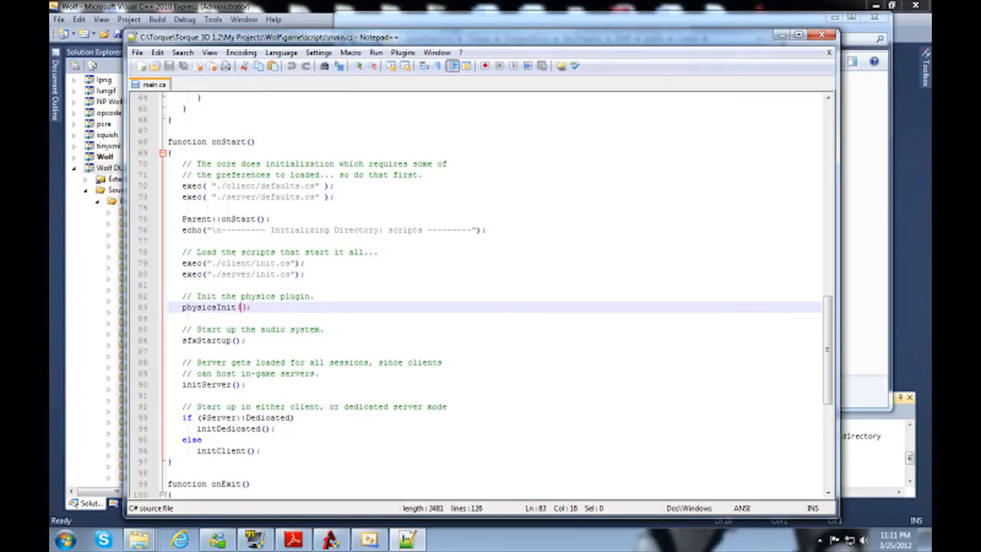
Step: Pass "Bullet" as the argument of the physicsInit call in onStart, then save and close main.cs
type("\"Bullet\"")
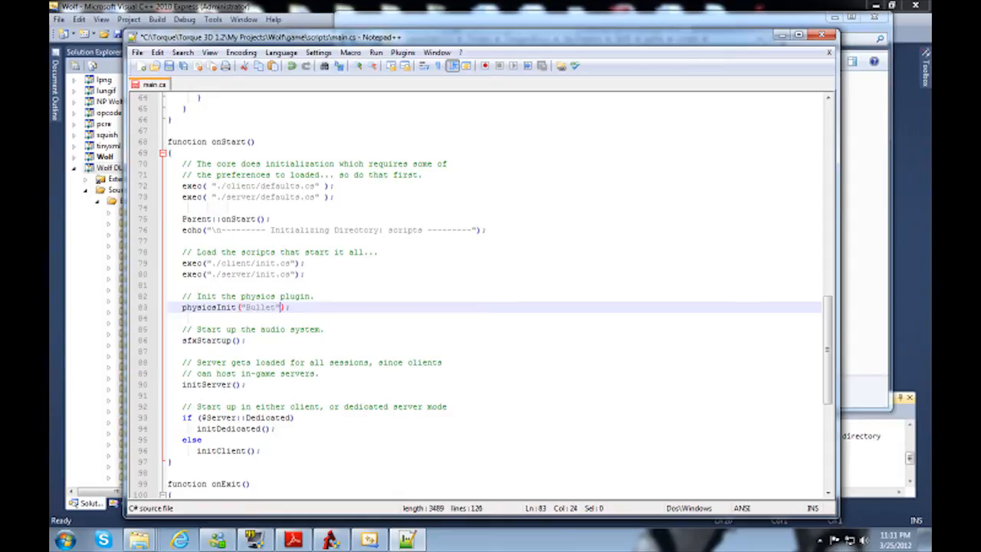
left_click(170, 65)
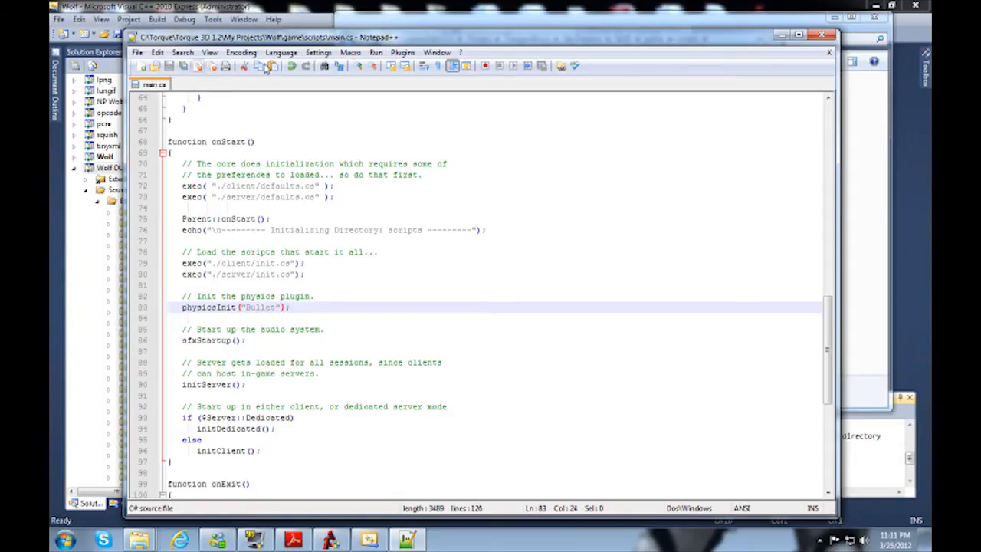
left_click(829, 36)
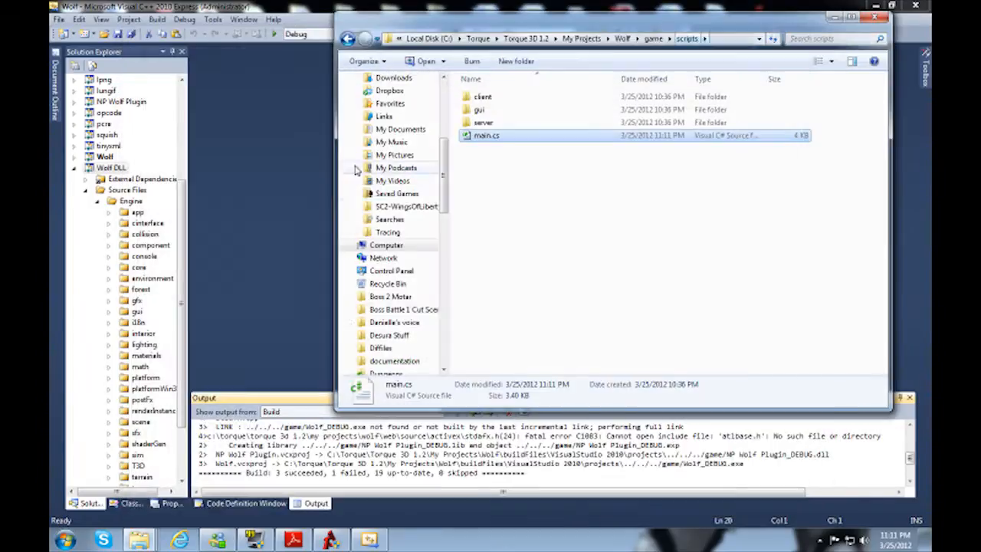
left_click(835, 19)
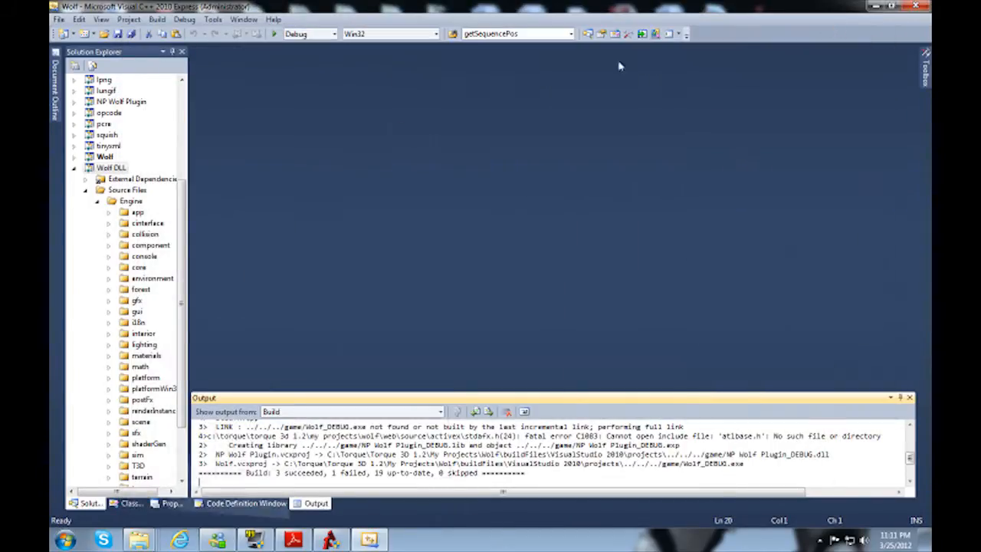
Step: Run Wolf in the debugger and start playing the Empty Terrain level
left_click(273, 35)
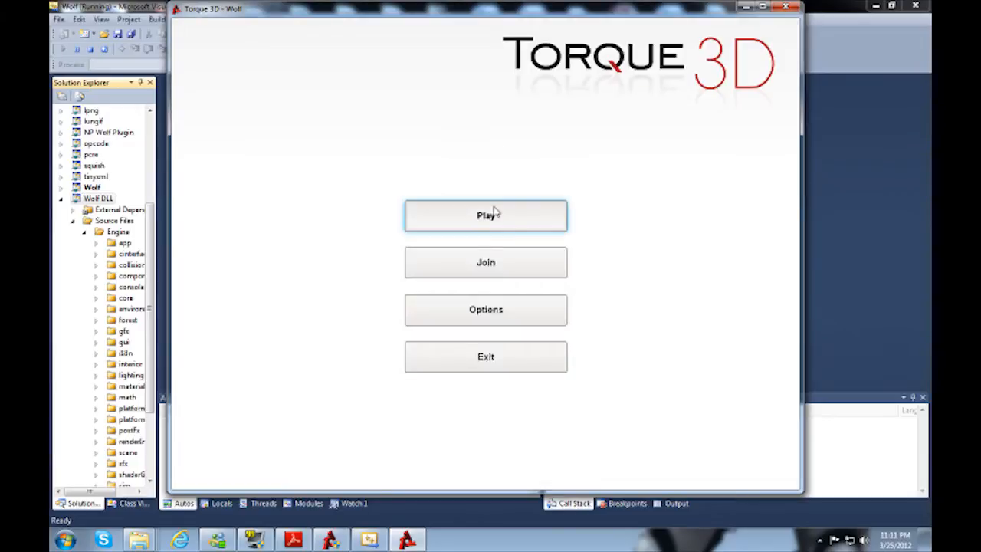
left_click(495, 213)
left_click(460, 390)
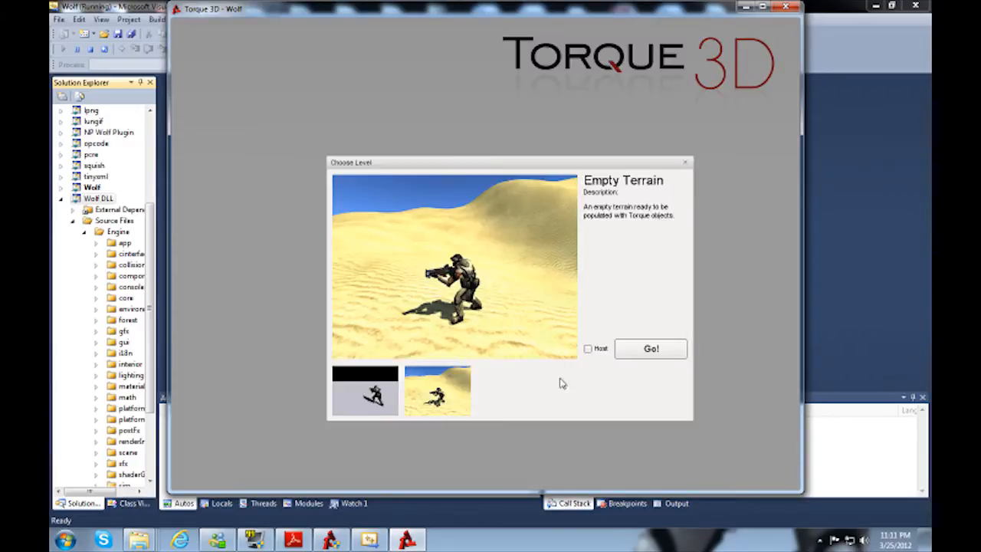
left_click(651, 352)
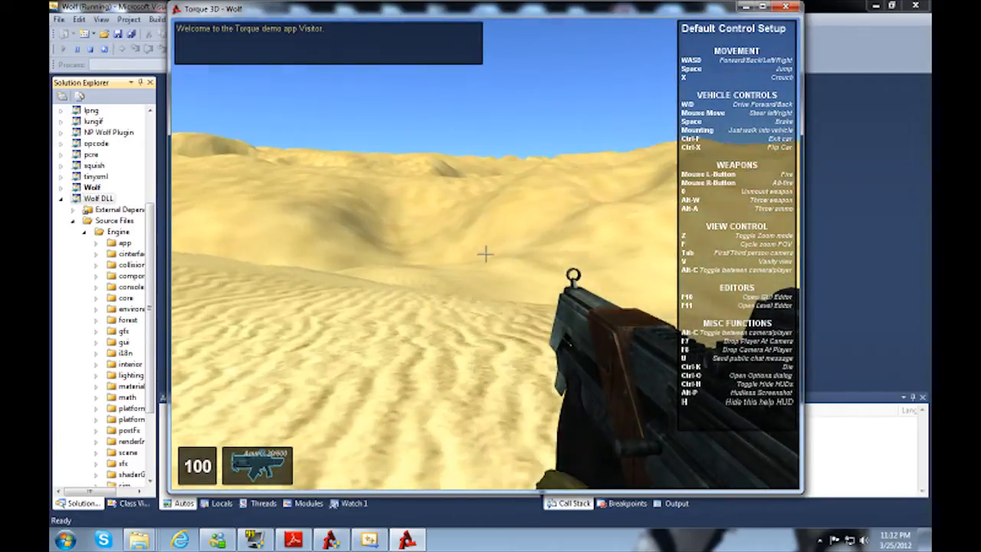
Step: Walk forward through the Empty Terrain level and fire the weapon to test the Bullet build
key("w")
key("w")
left_click(485, 254)
key("w")
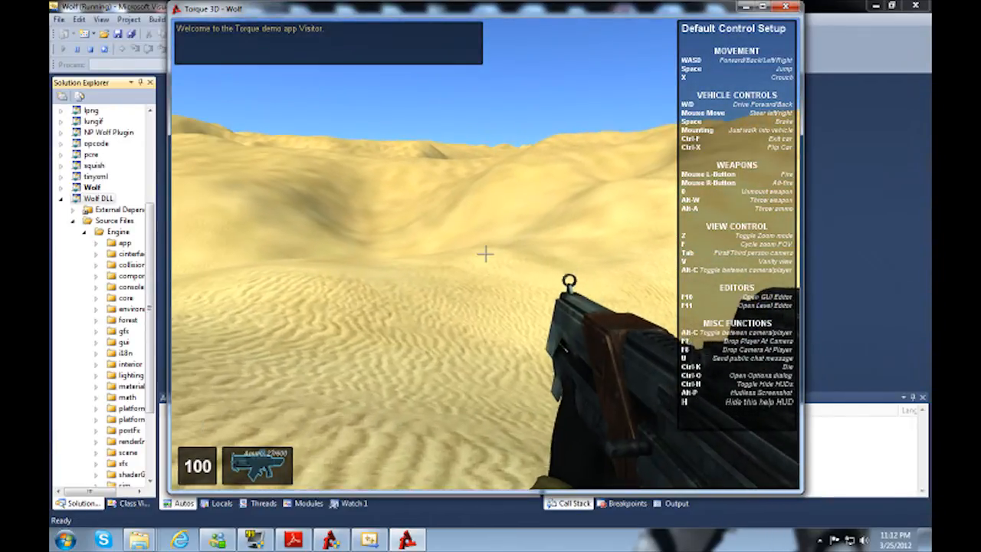
key("w")
key("w")
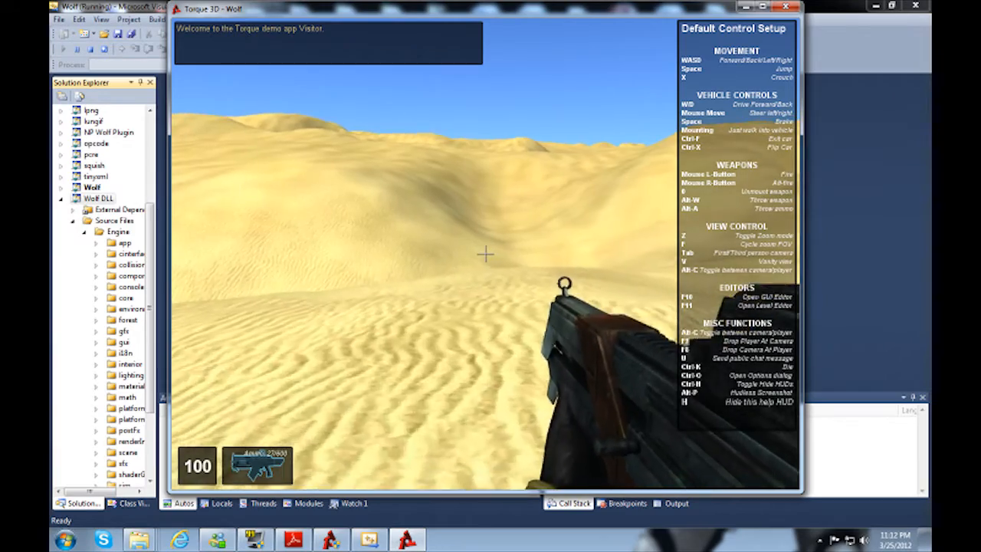
key("w")
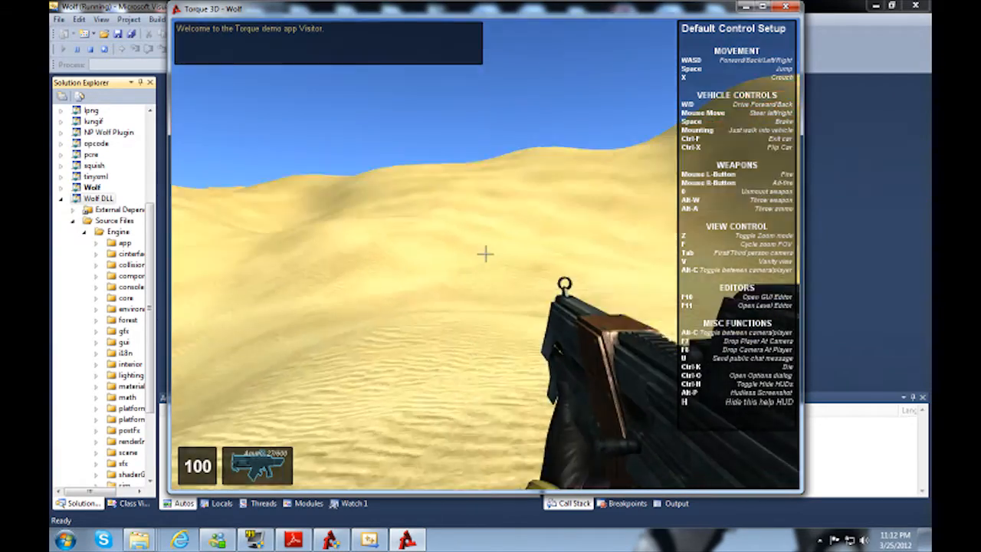
key("w")
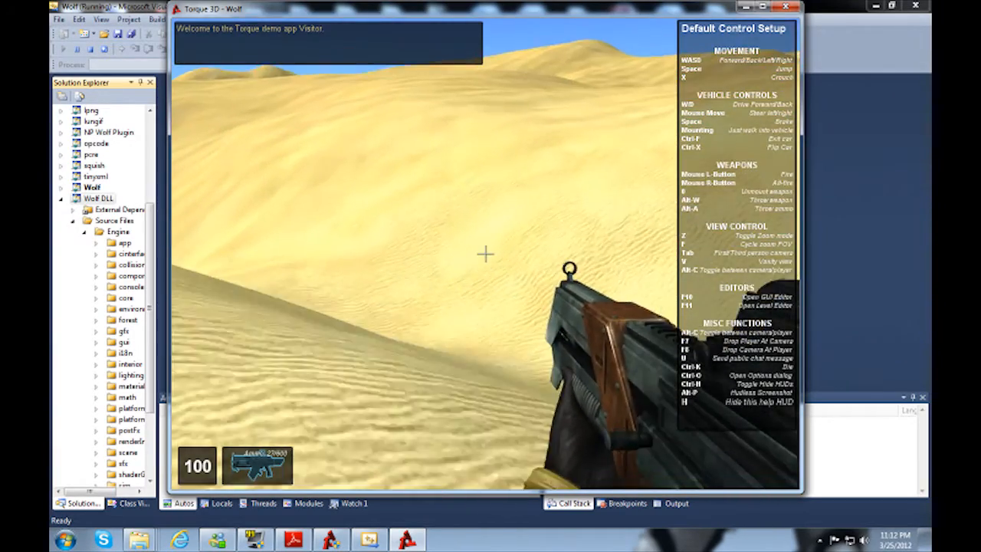
key("w")
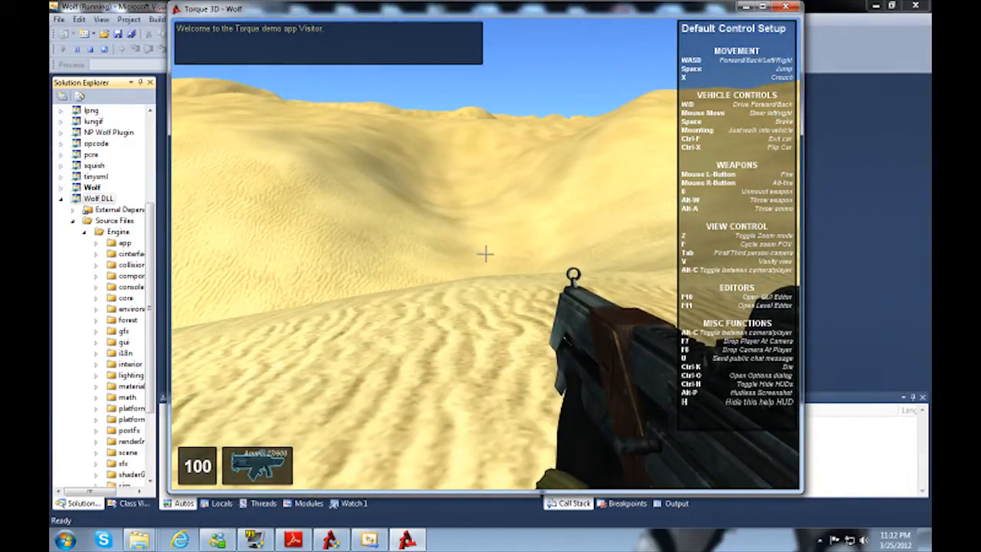
Step: Leave the mission and exit the running Wolf game
key("Escape")
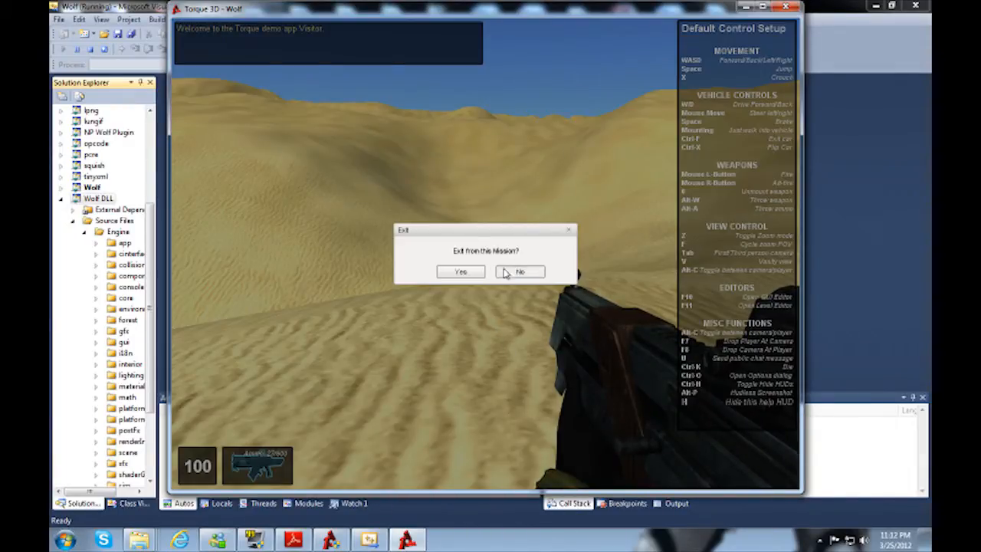
left_click(460, 272)
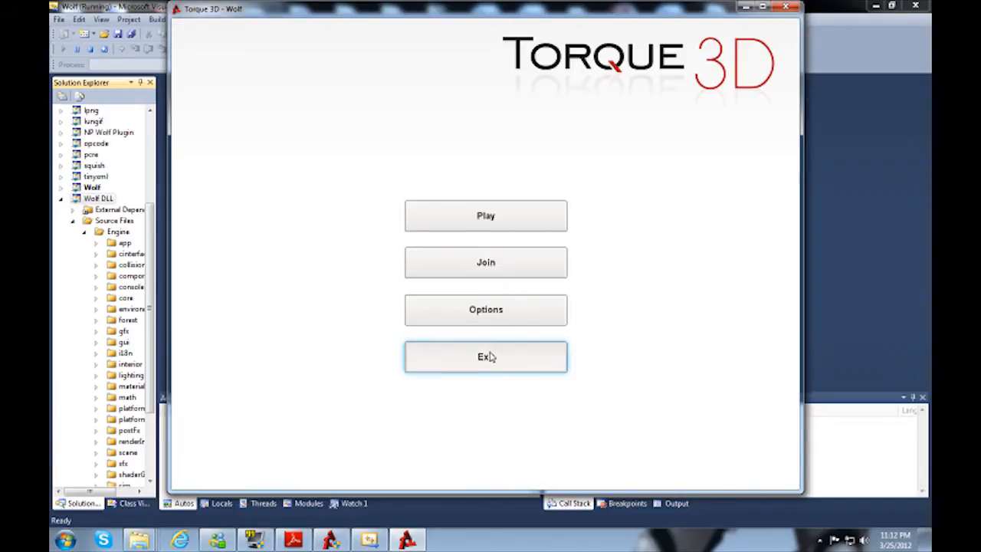
left_click(490, 356)
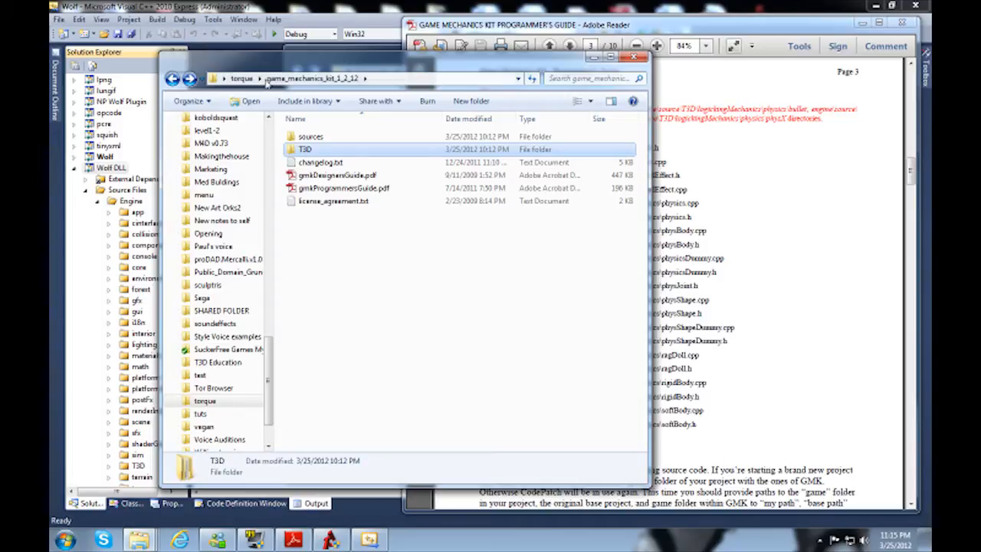
Step: Copy all eight folders from T3D\Engine\source inside the game_mechanics_kit_1_2_12 folder
double_click(309, 151)
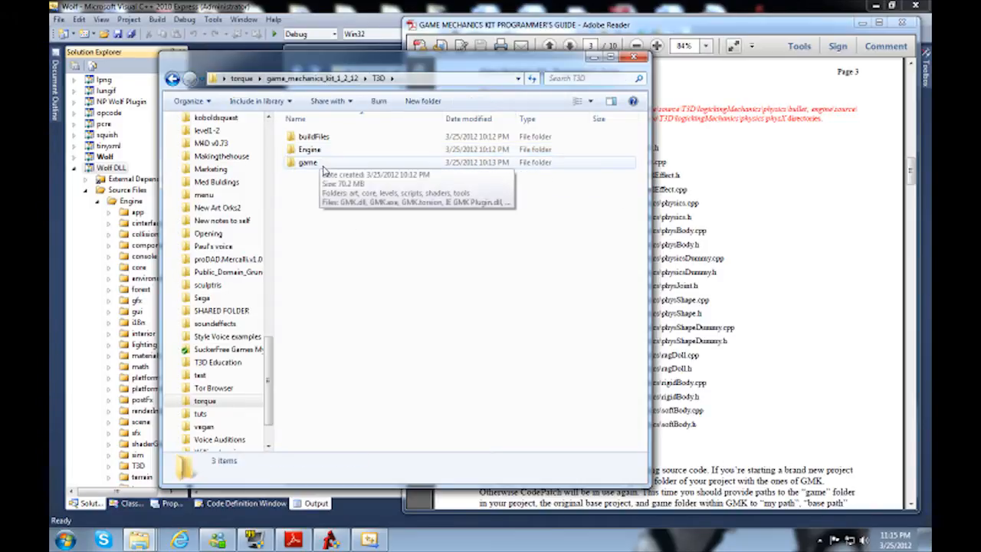
double_click(319, 153)
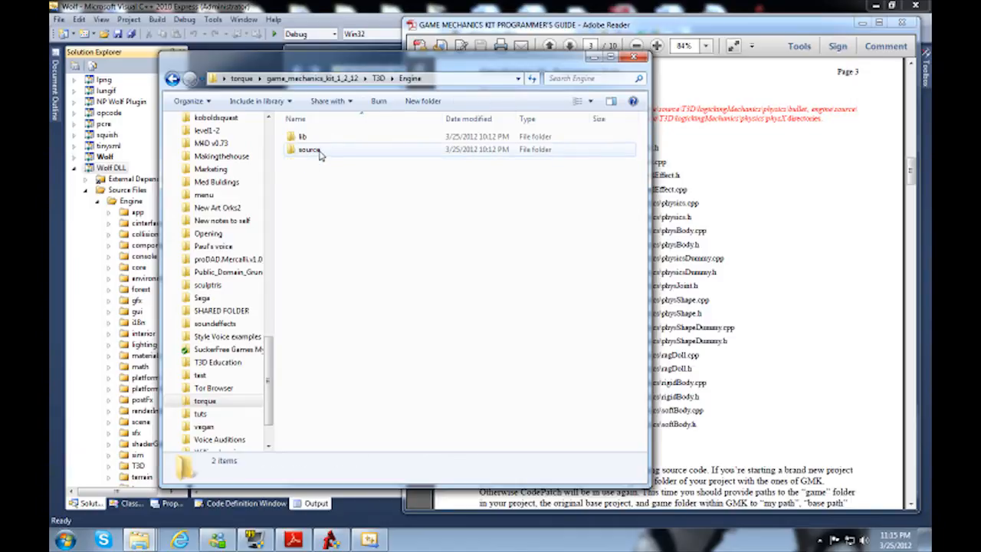
left_click(322, 156)
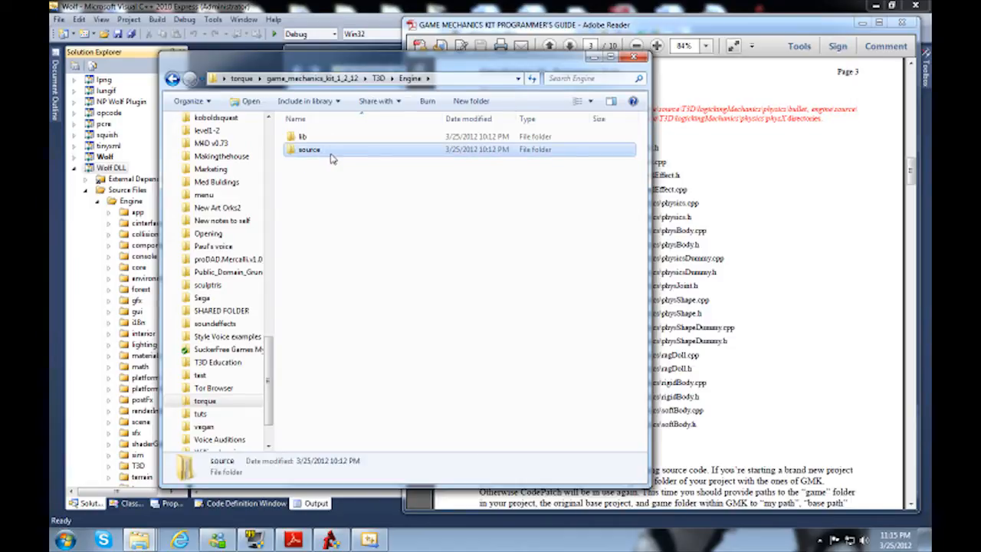
double_click(322, 154)
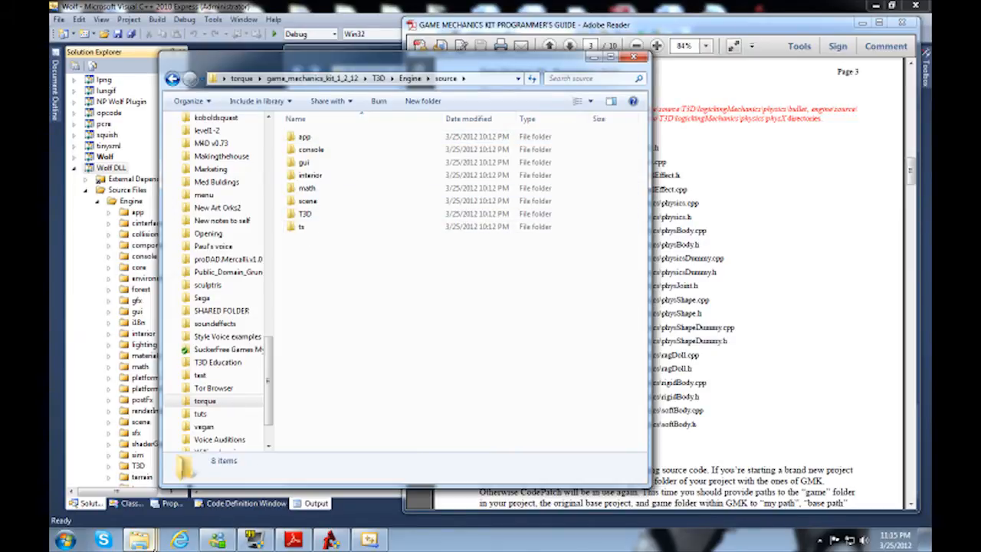
left_click_drag(389, 293, 279, 136)
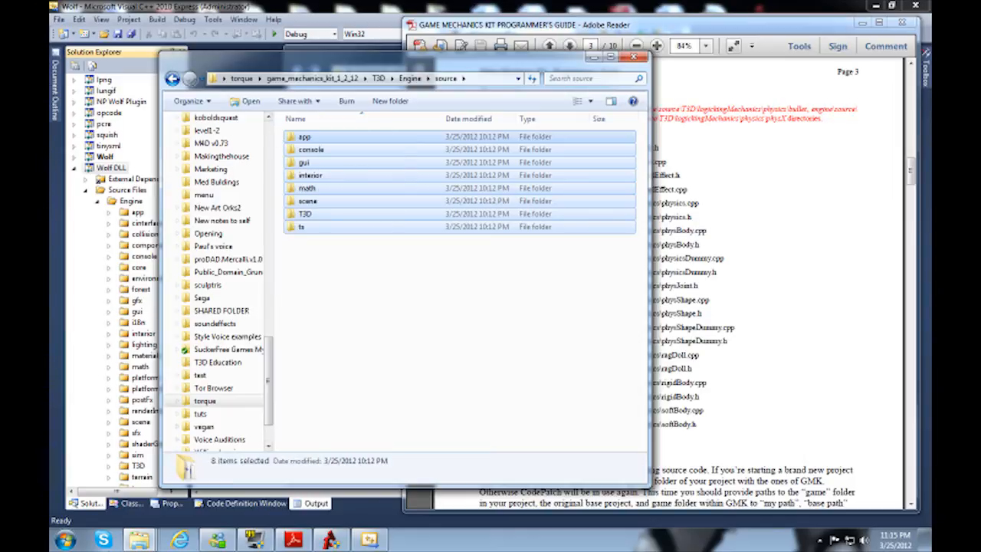
Step: Paste the copied kit folders into Engine\source of the Torque 3D 1.2 installation
mouse_move(145, 541)
mouse_move(493, 469)
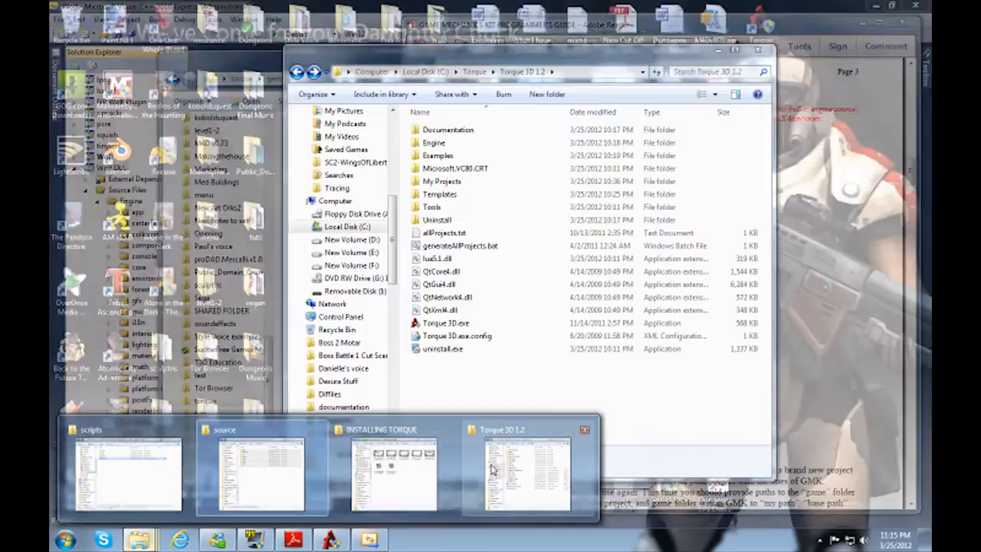
left_click(493, 469)
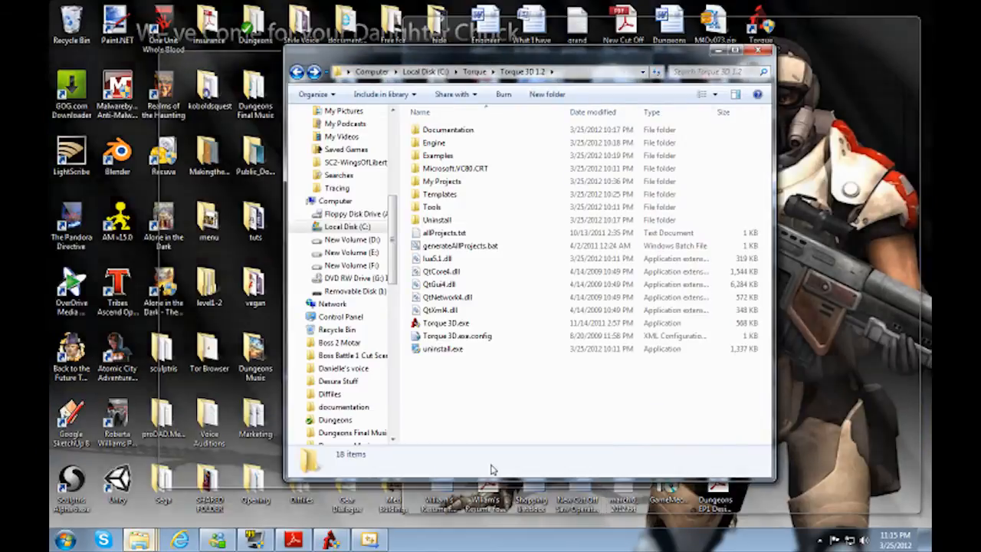
left_click(431, 144)
double_click(431, 144)
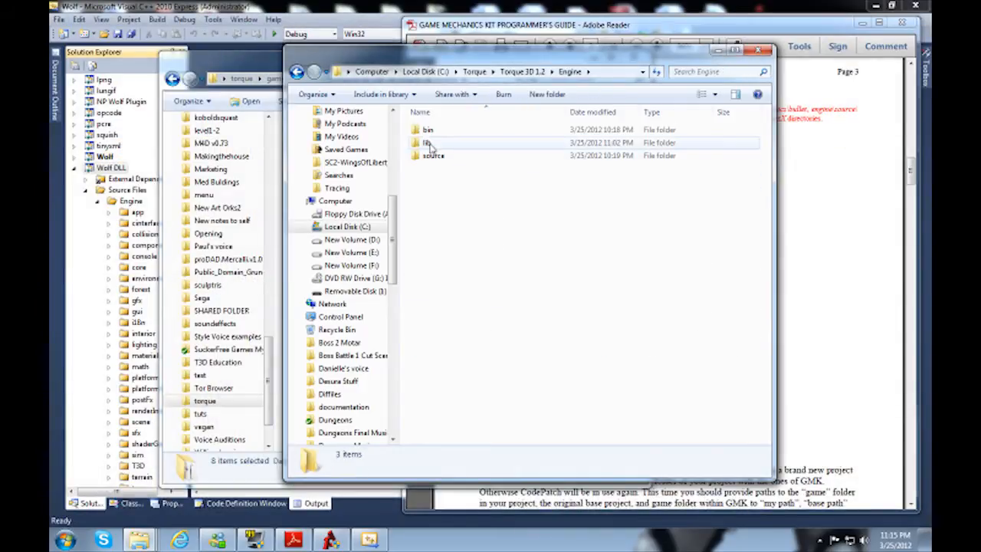
double_click(448, 156)
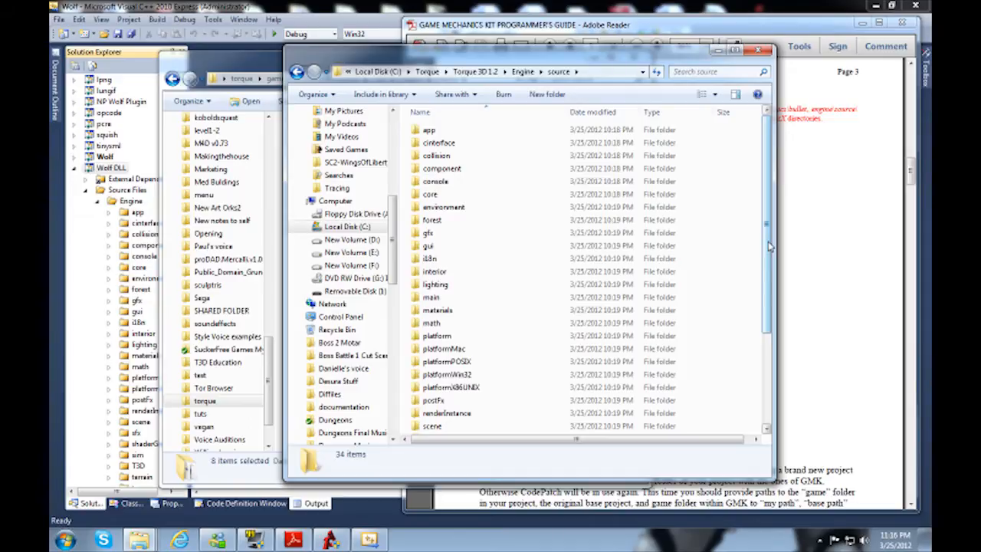
key("ctrl+v")
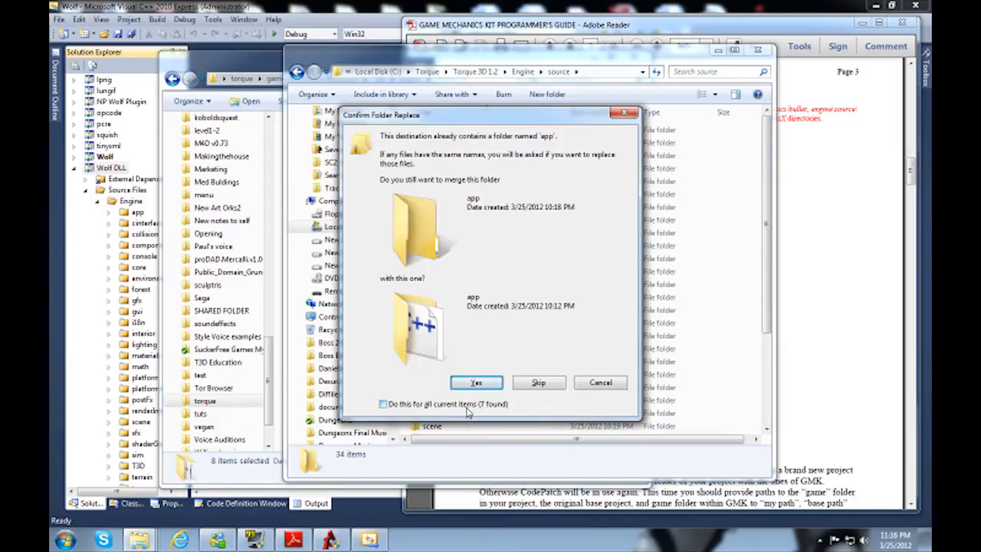
Step: Check the merging instructions in the Programmer's Guide, then merge all existing folders and replace every conflicting file
left_click(824, 377)
scroll(819, 360, "up", 10)
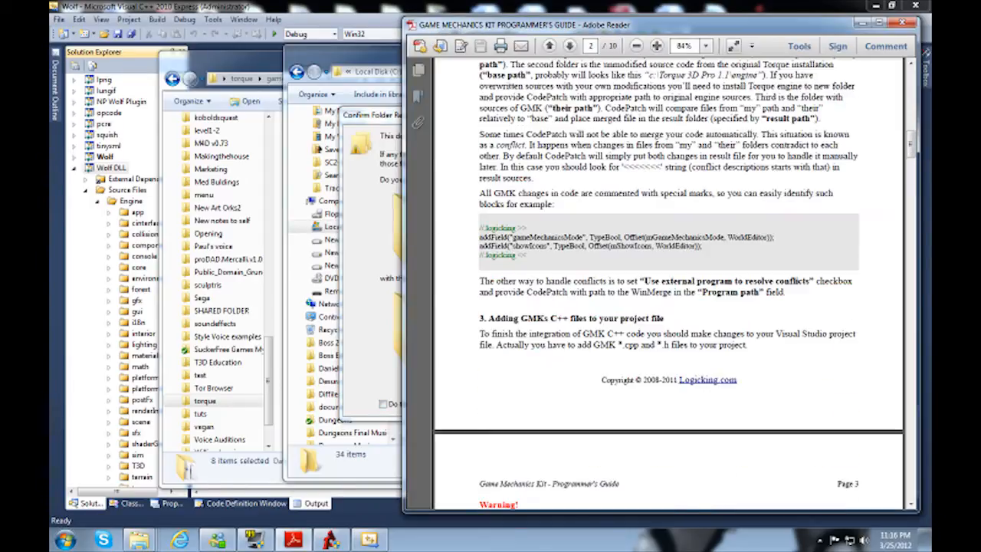
scroll(667, 284, "up", 3)
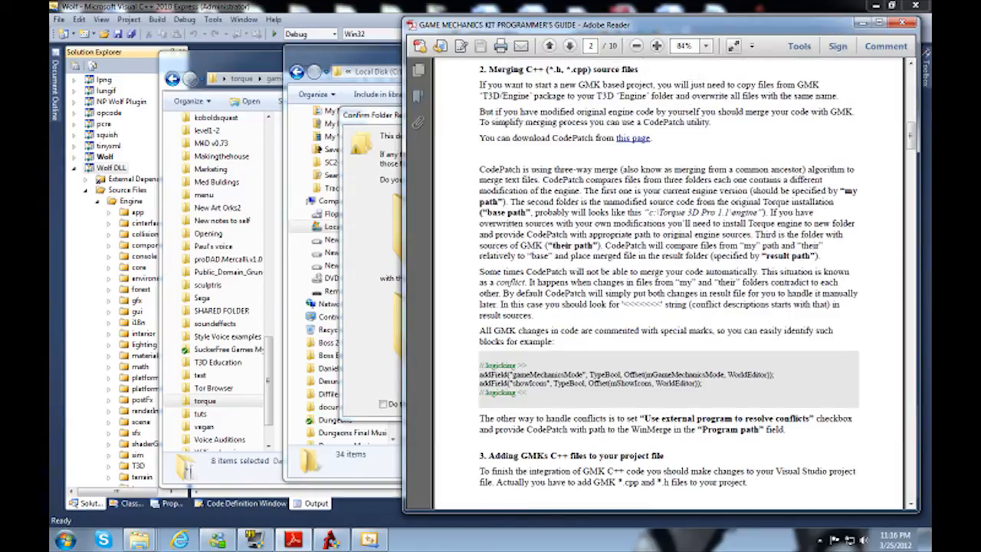
scroll(666, 283, "down", 15)
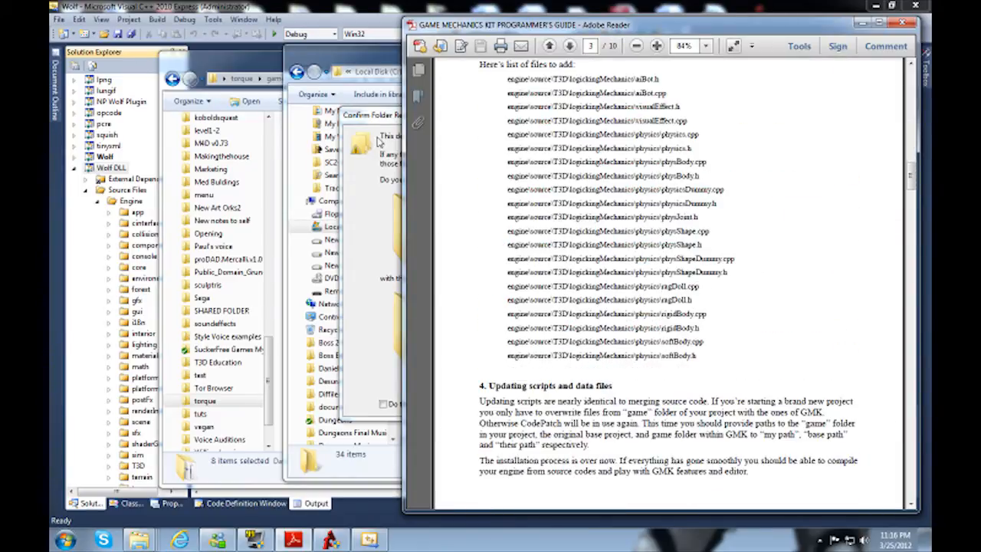
left_click(379, 147)
left_click(396, 407)
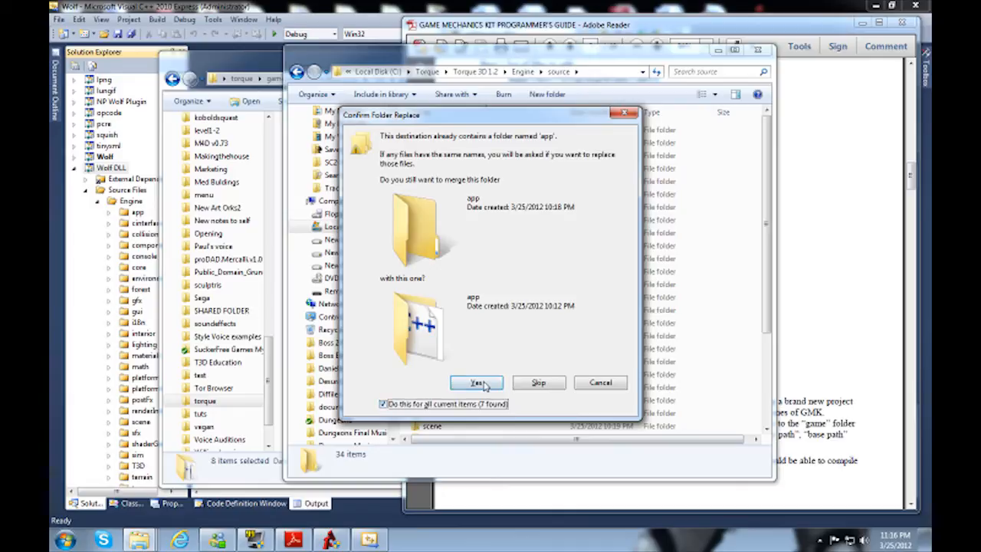
left_click(476, 382)
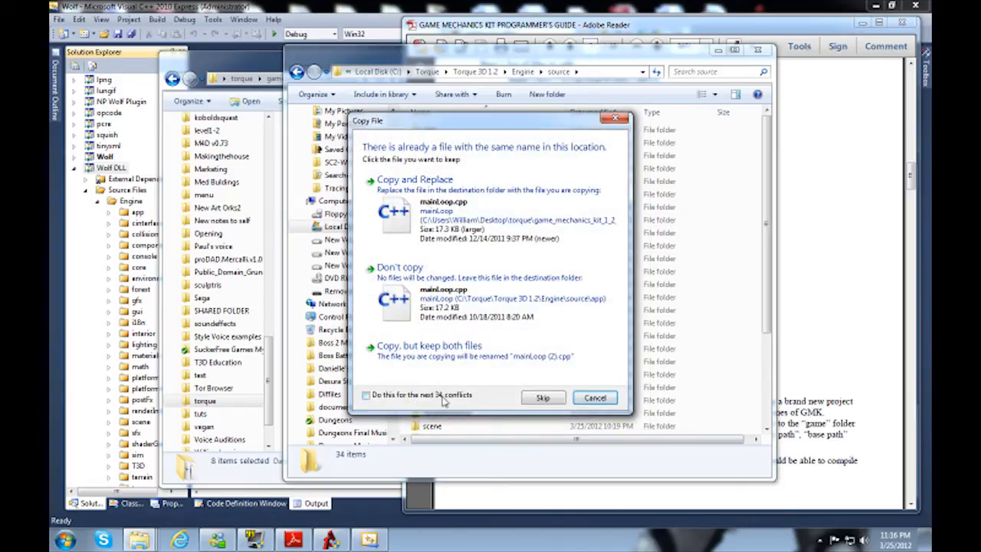
left_click(472, 228)
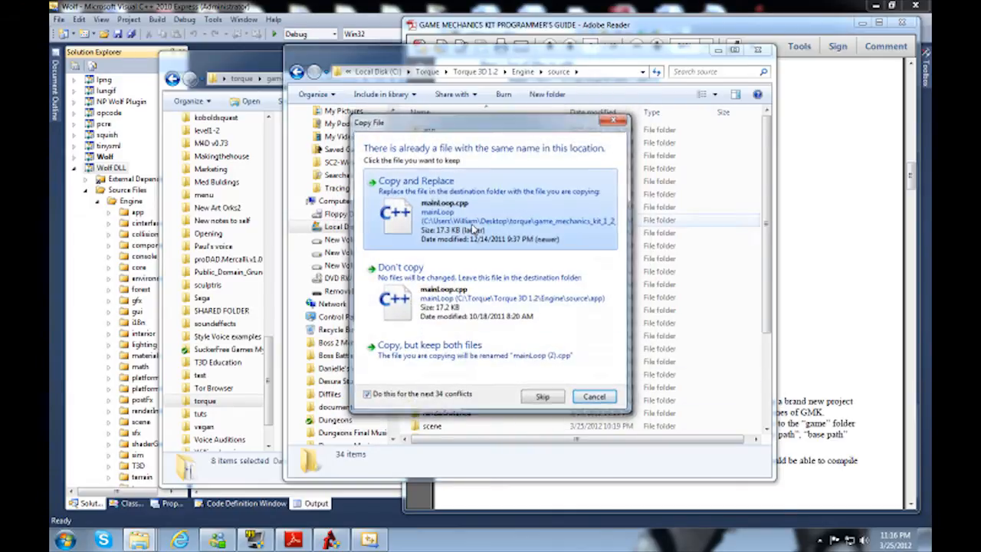
Step: Open the merged T3D source folder and copy the name of its logickingMechanics folder without changing it
scroll(548, 276, "down", 4)
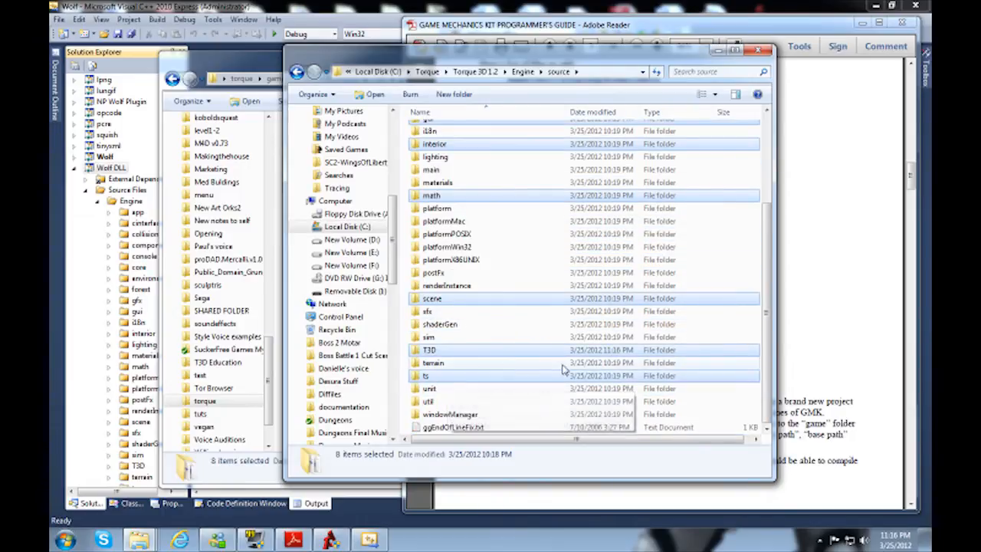
scroll(464, 285, "up", 4)
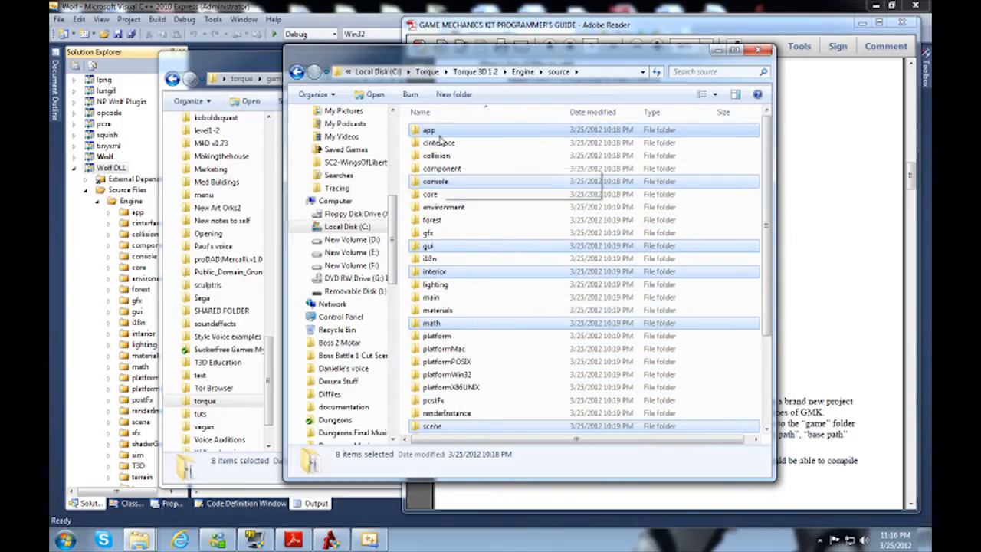
scroll(463, 264, "down", 4)
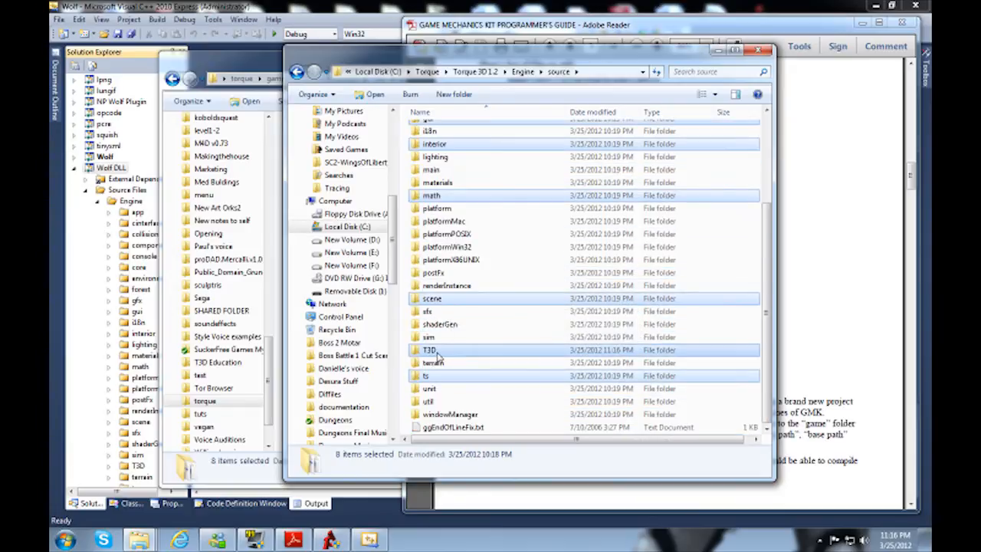
left_click(437, 350)
double_click(437, 350)
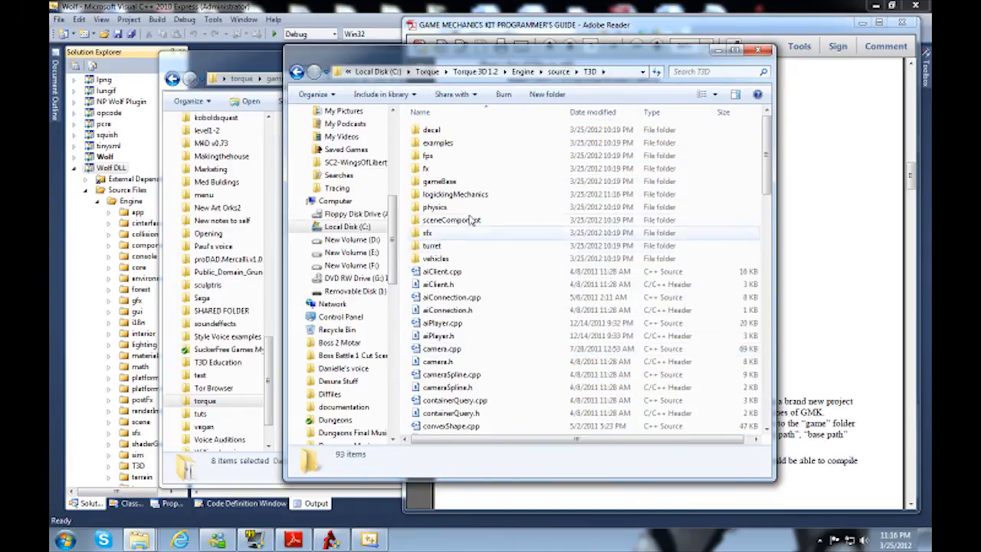
left_click(465, 195)
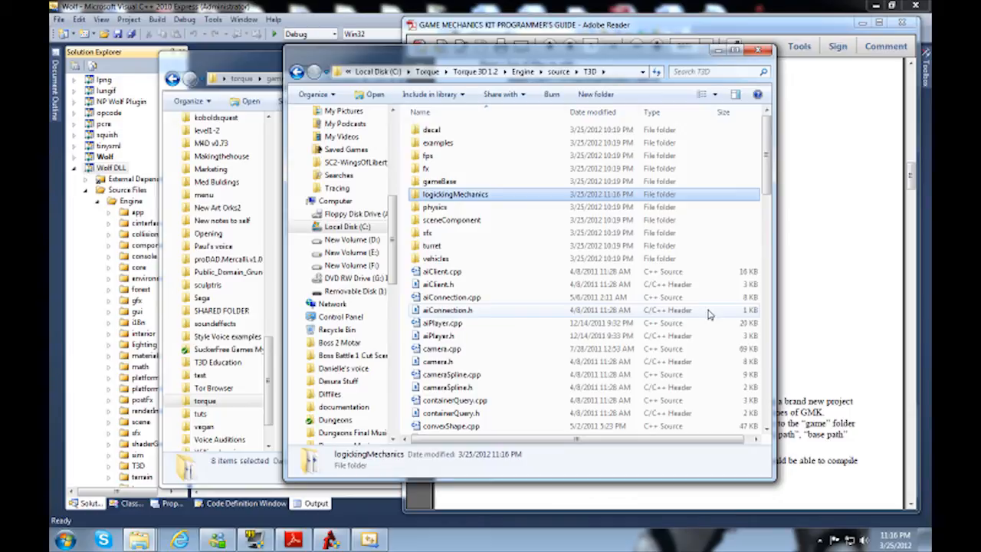
key("F2")
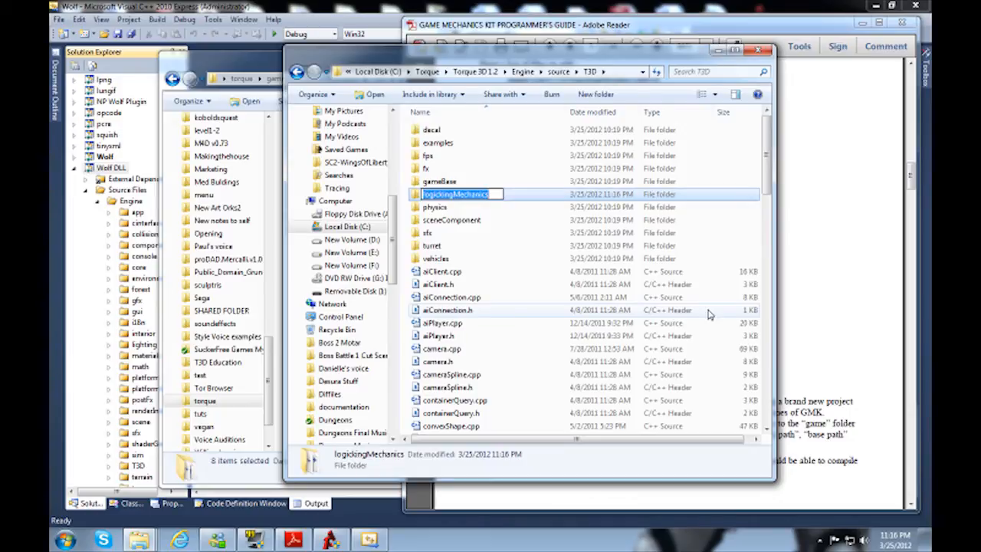
Step: Add a new filter named logickingMechanics under Engine's T3D filter in the Wolf DLL project
left_click(137, 209)
scroll(144, 255, "down", 2)
double_click(138, 388)
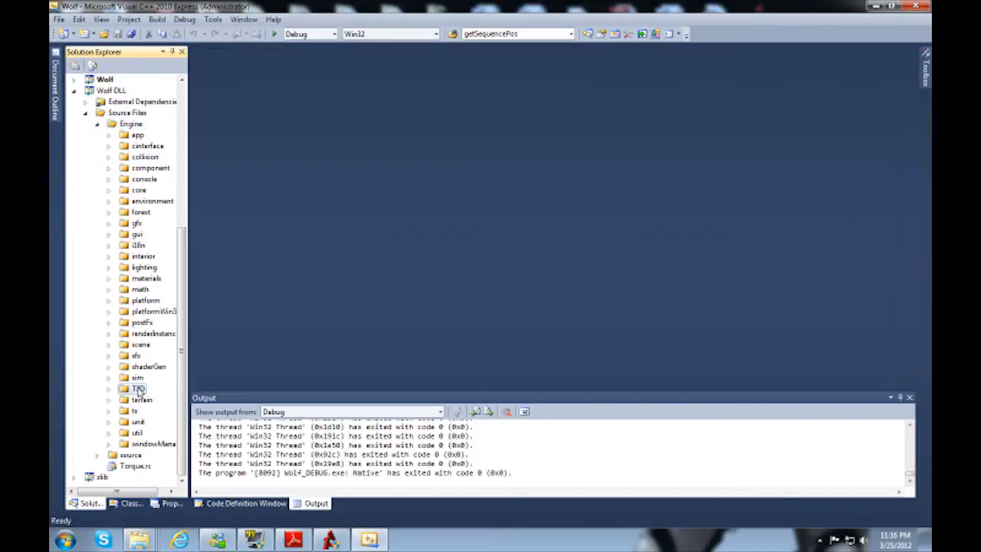
scroll(122, 153, "up", 2)
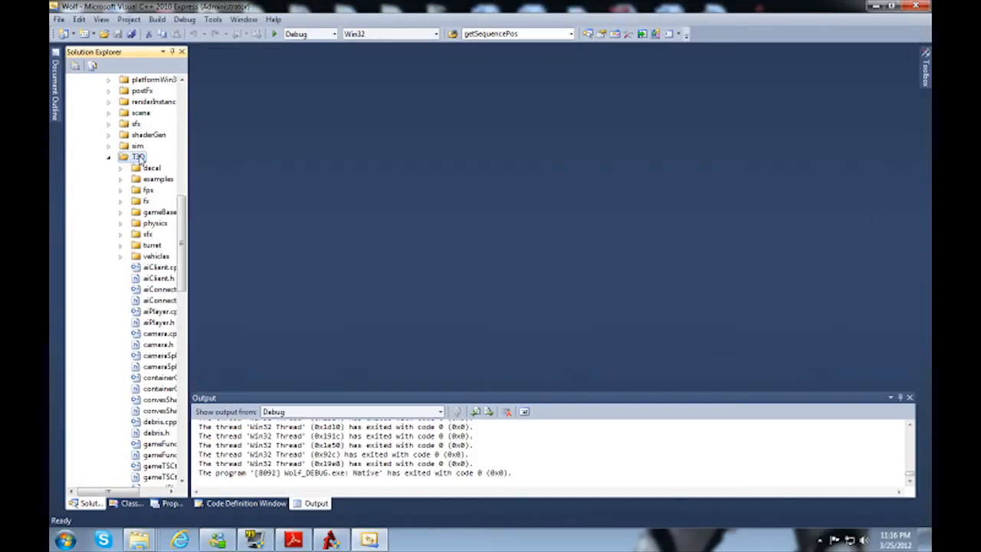
right_click(138, 156)
mouse_move(167, 161)
left_click(294, 190)
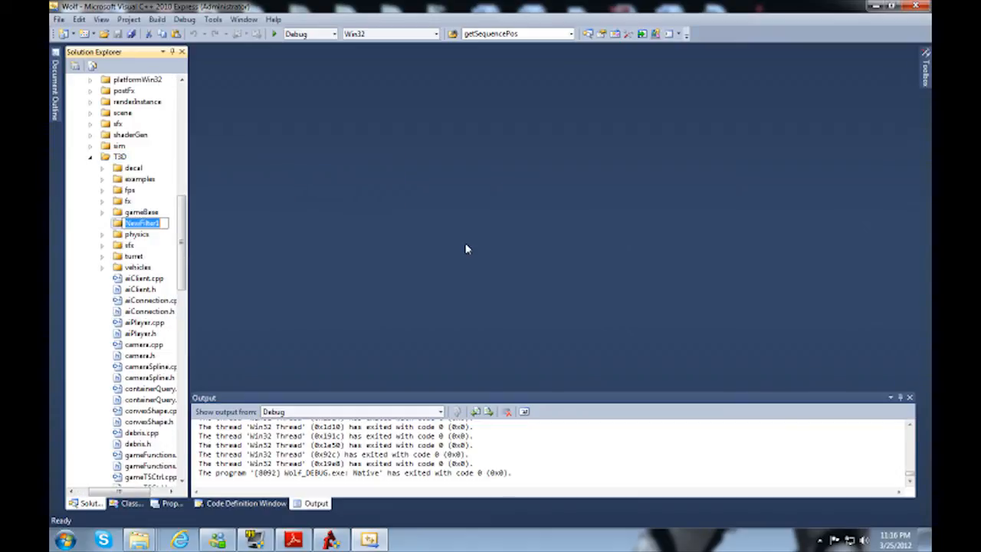
type("logickingMechanics")
key("Return")
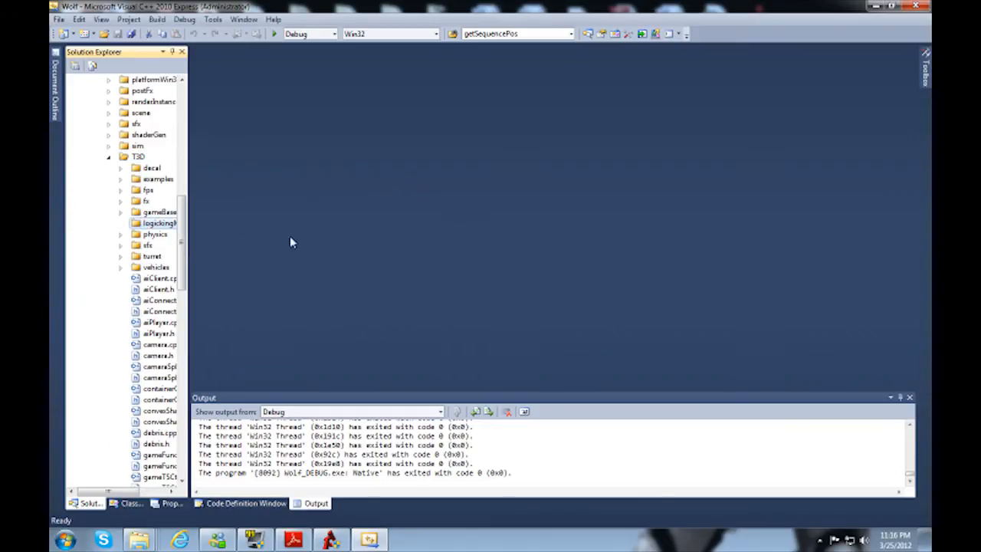
Step: Add a sub-filter named physics inside the logickingMechanics filter
right_click(173, 225)
mouse_move(230, 234)
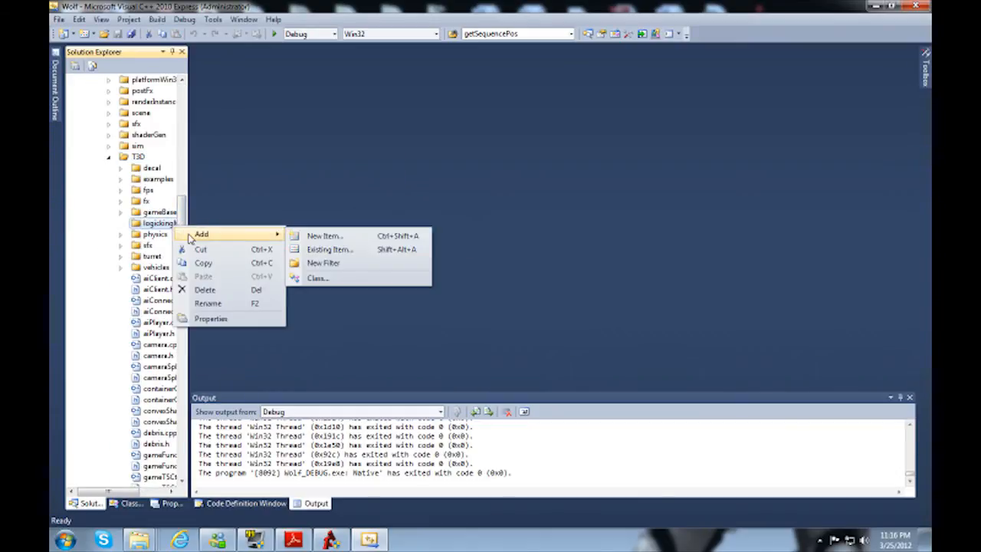
left_click(354, 264)
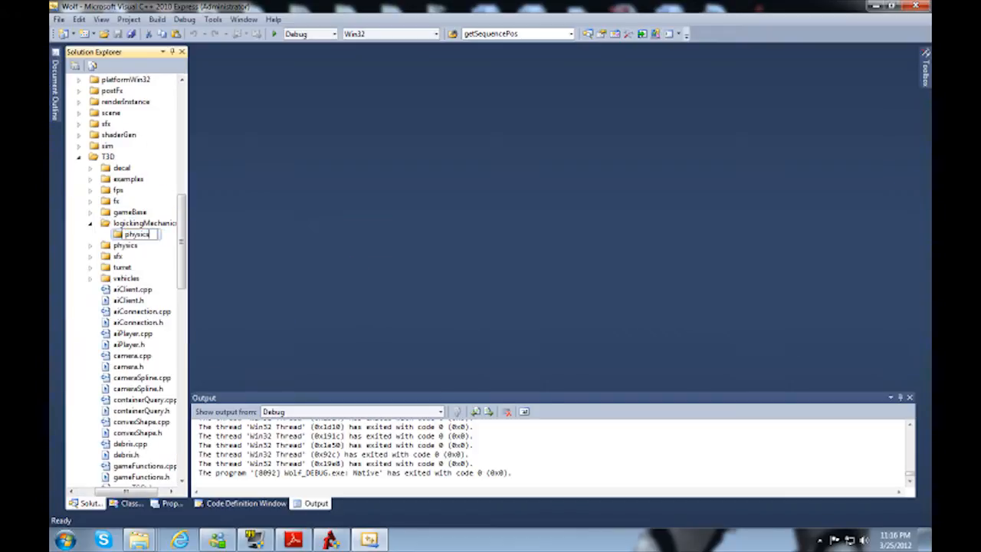
type("physics")
key("Return")
Step: Examine the contents of the engine's logickingMechanics source folder and its physics subfolder
mouse_move(139, 540)
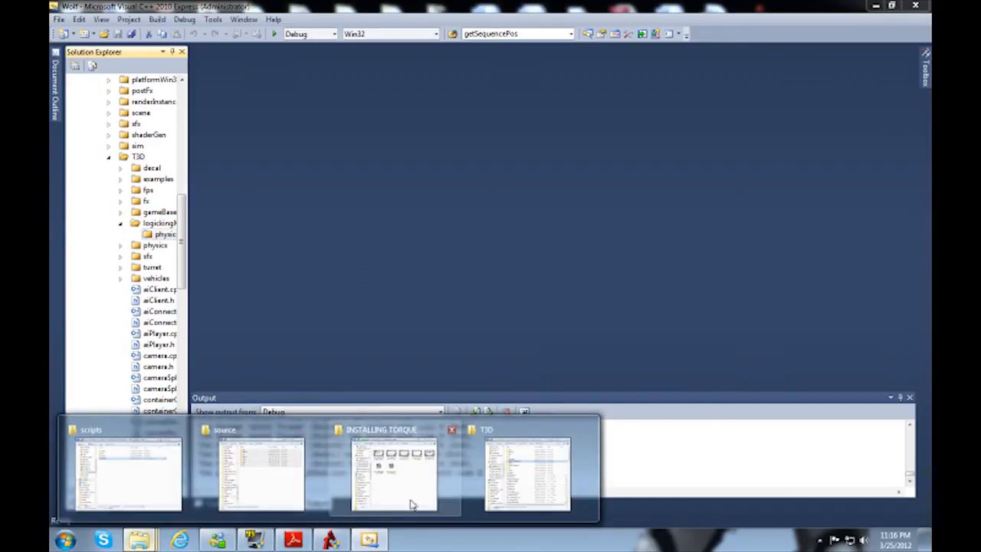
left_click(504, 482)
key("Return")
key("Down")
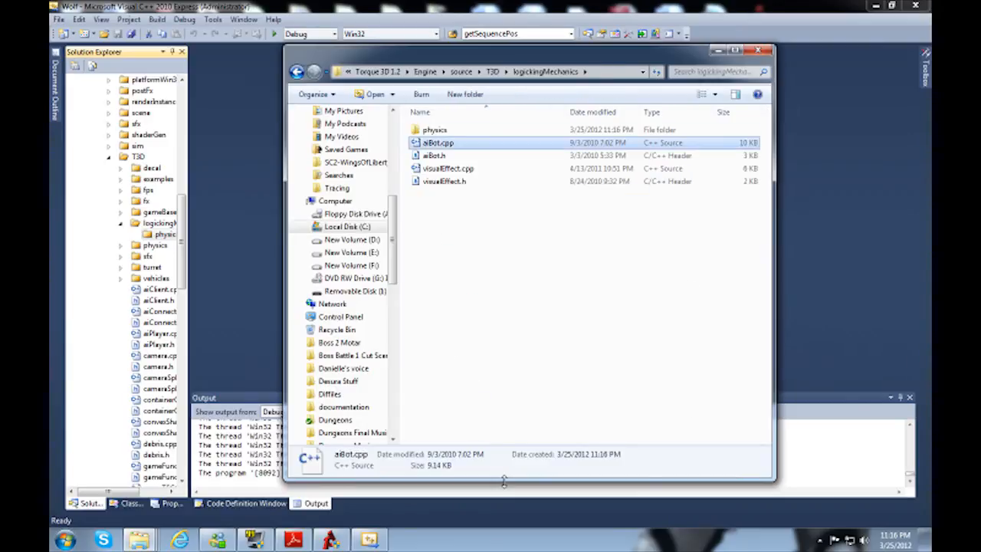
key("Up")
key("Return")
key("BackSpace")
key("BackSpace")
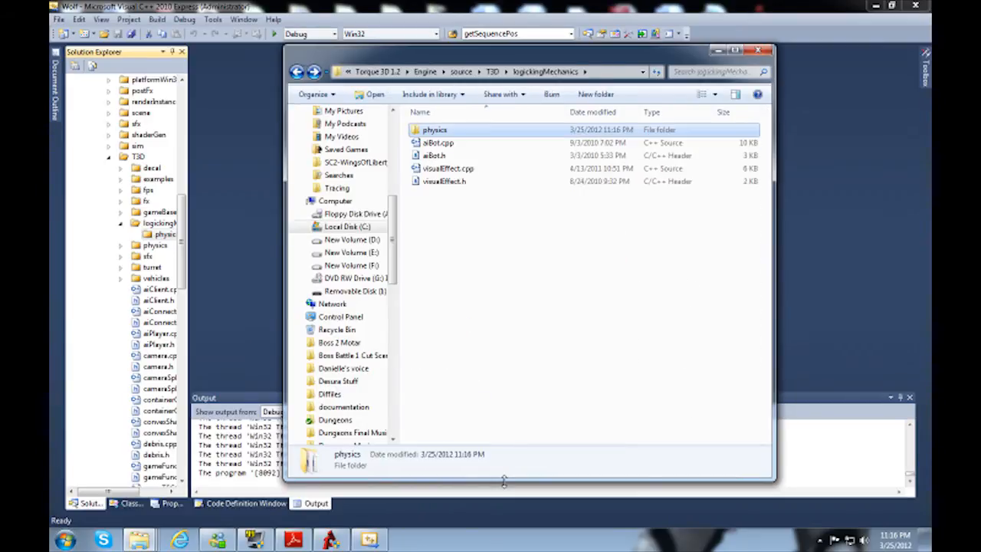
Step: Add the existing aiBot and visualEffect source and header files from T3D's logickingMechanics folder to the logickingMechanics filter
left_click(162, 224)
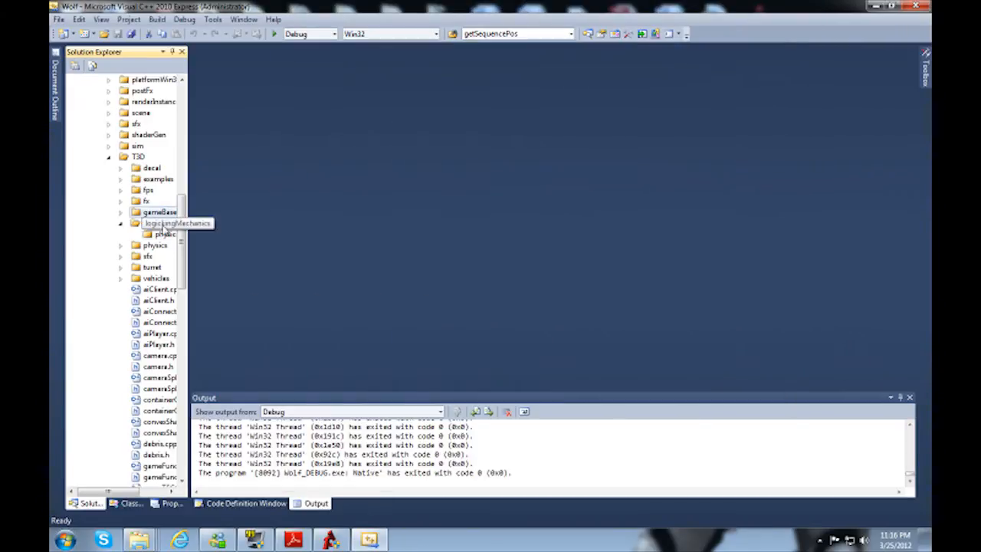
right_click(162, 225)
mouse_move(195, 228)
left_click(319, 248)
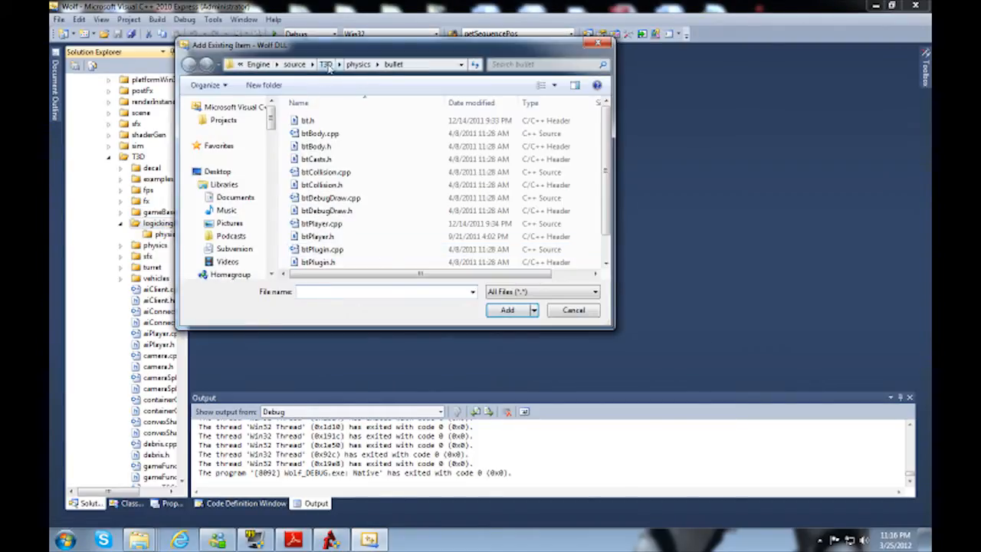
left_click(328, 64)
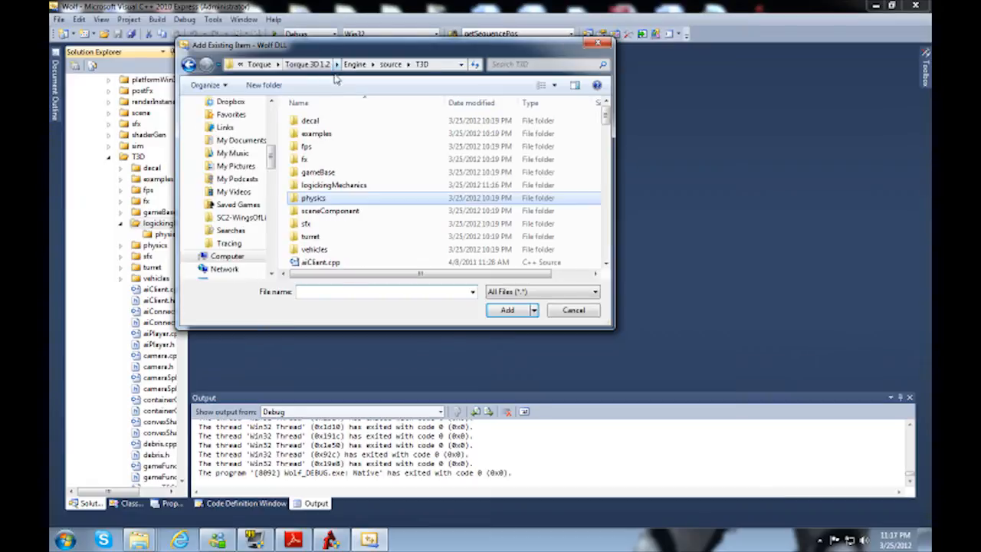
double_click(332, 193)
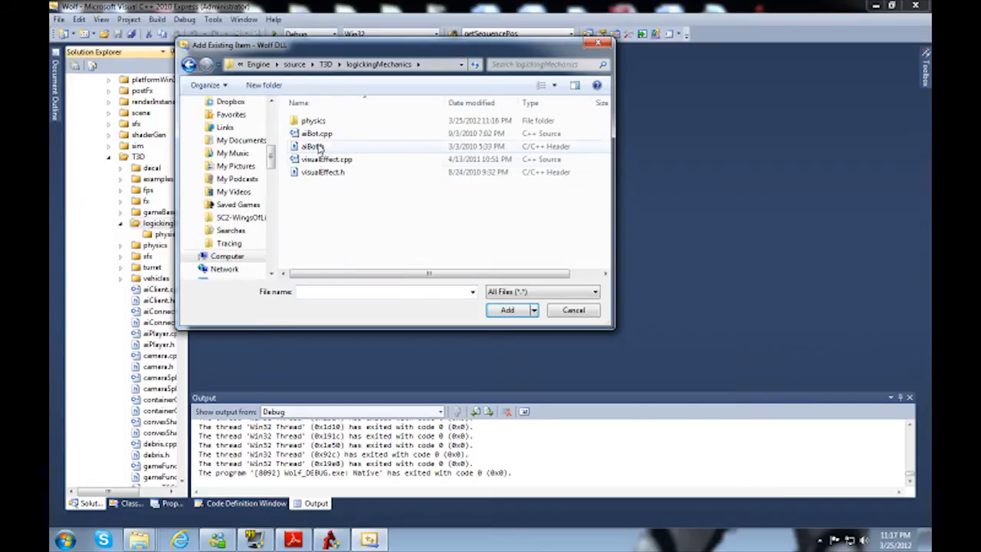
left_click(317, 134)
left_click(322, 172, "shift")
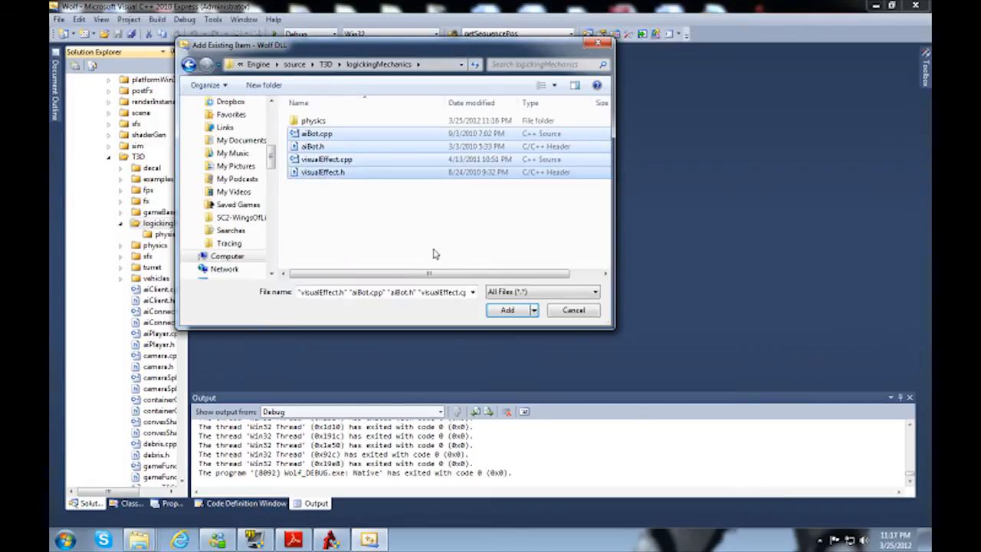
left_click(507, 310)
Step: Add all source and header files from physBody.cpp through softBody.h in logickingMechanics' physics folder to its physics filter
right_click(165, 236)
mouse_move(172, 244)
left_click(314, 260)
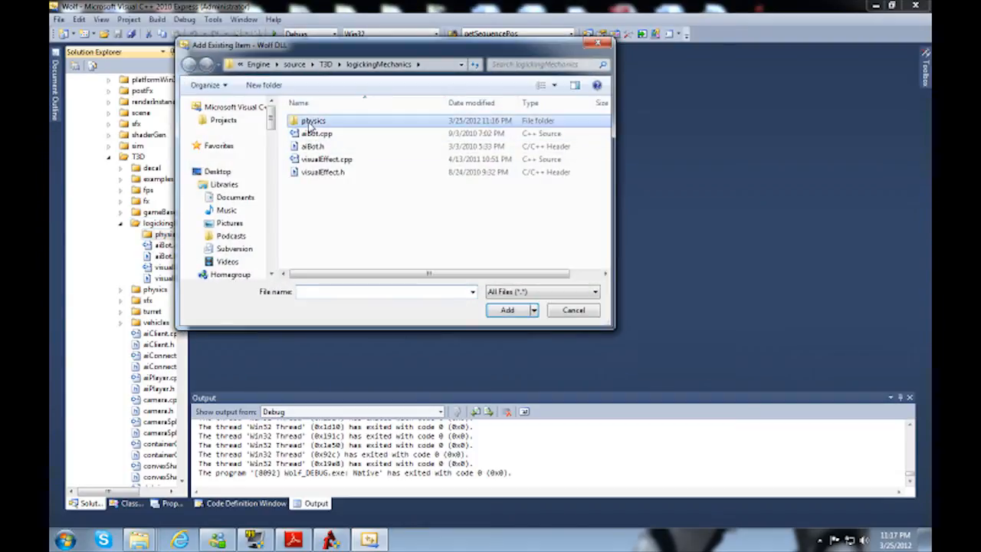
double_click(312, 121)
left_click(315, 148)
scroll(321, 230, "down", 3)
left_click(323, 265, "shift")
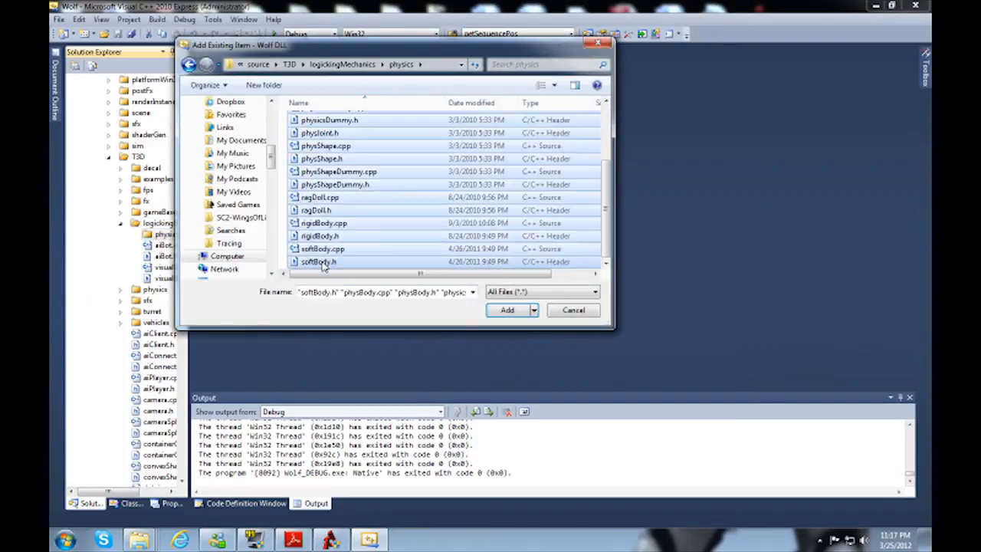
scroll(329, 230, "up", 3)
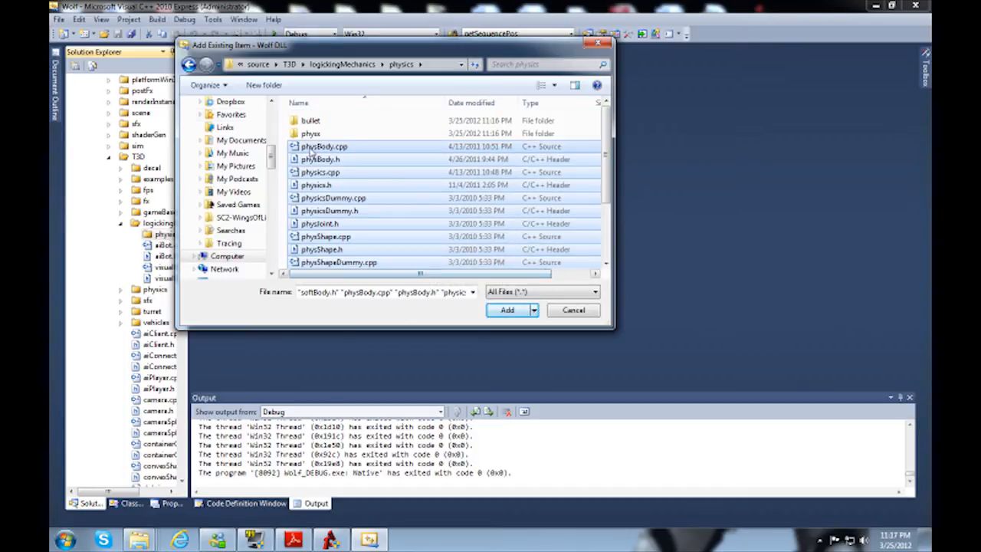
left_click(505, 310)
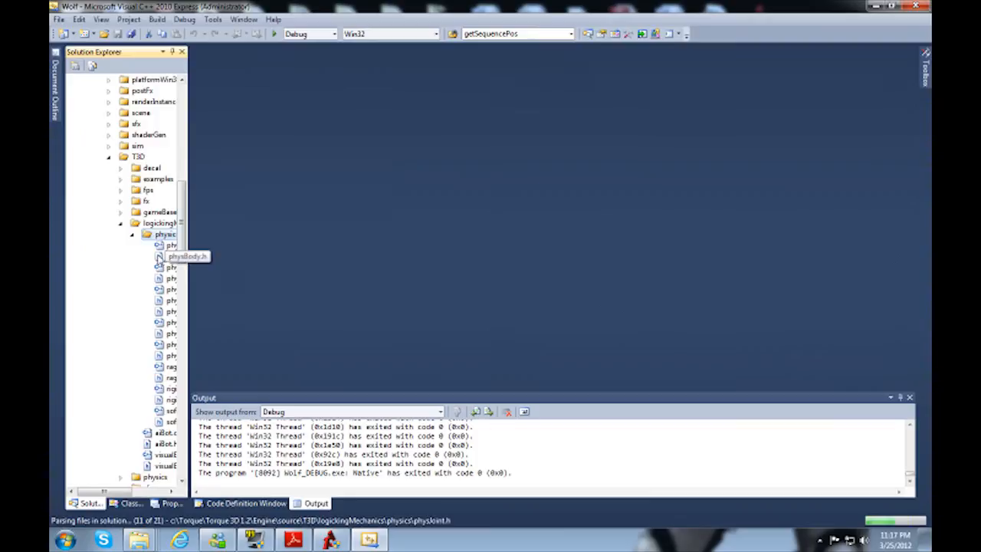
Step: Add a sub-filter named bullet inside the physics filter of logickingMechanics
right_click(162, 234)
mouse_move(230, 244)
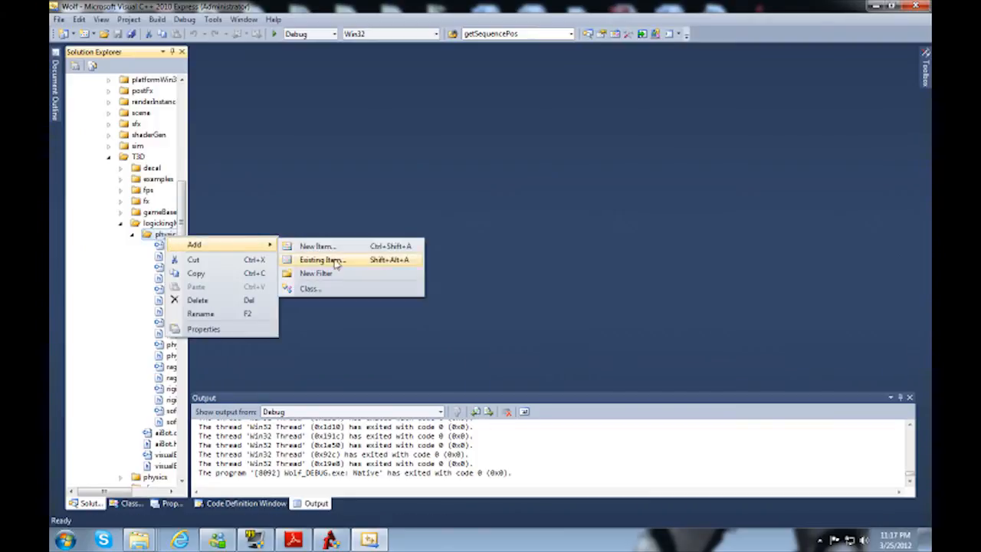
left_click(339, 272)
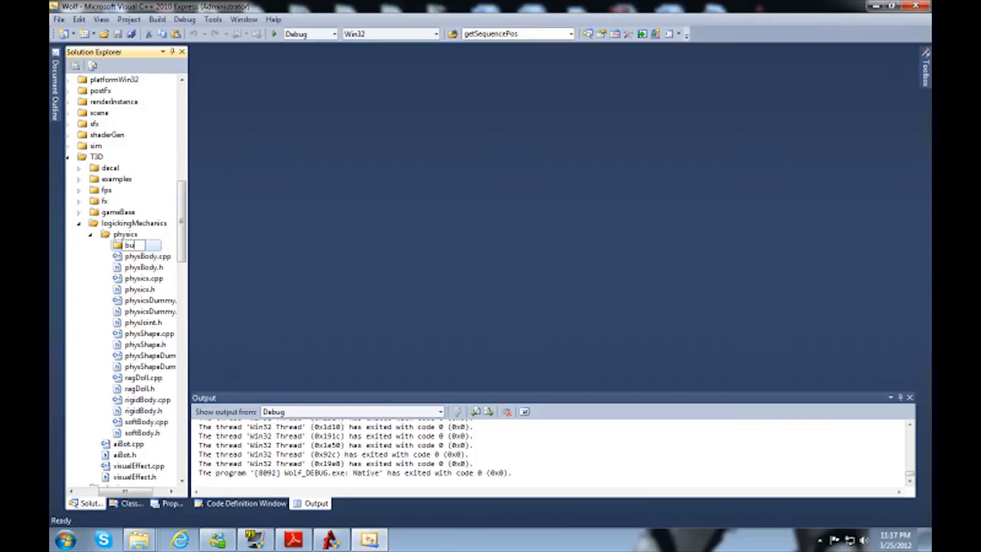
key("Return")
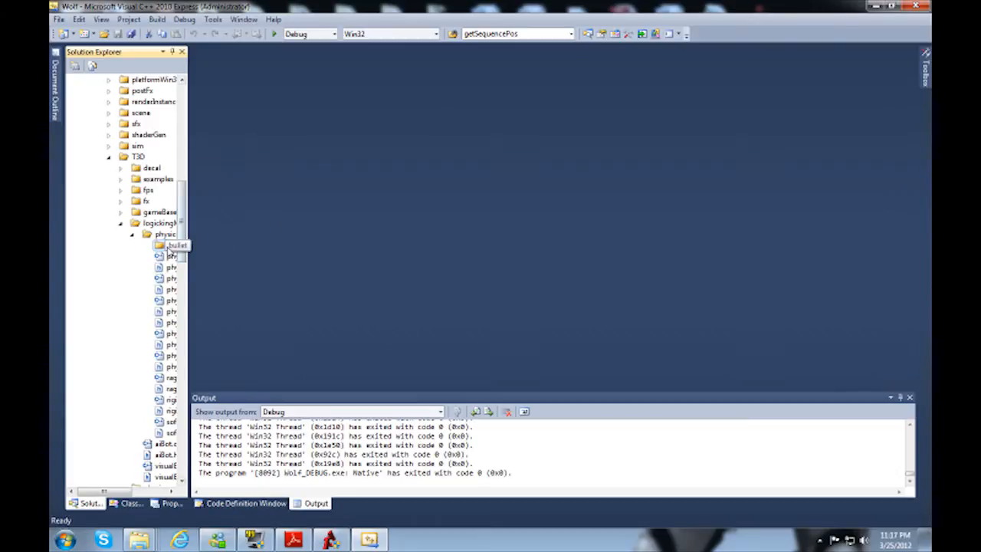
Step: Add all files from physicsBullet.cpp through physShapeSoftBullet.h in logickingMechanics' physics bullet folder to the bullet filter
right_click(170, 247)
mouse_move(205, 255)
left_click(322, 273)
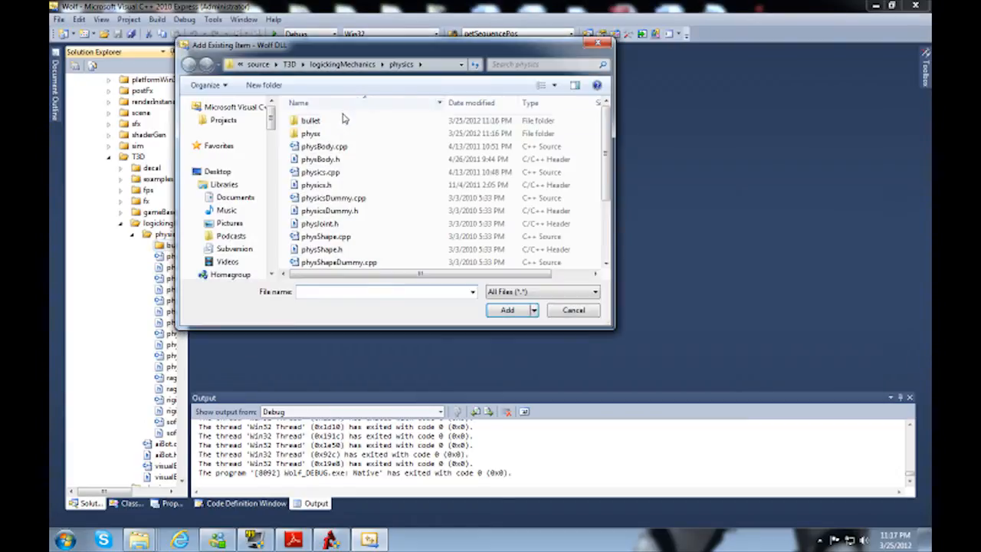
double_click(311, 120)
left_click(322, 121)
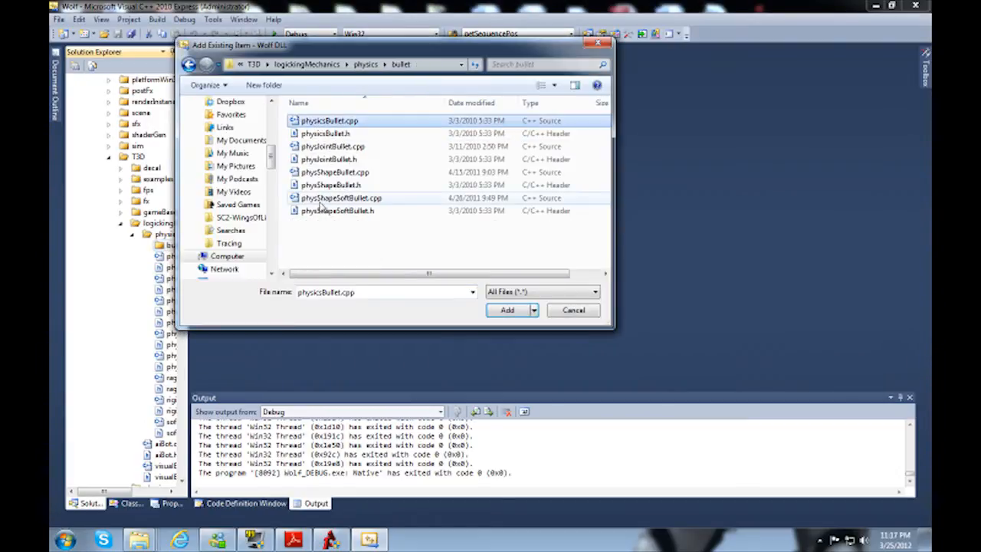
left_click(324, 211, "shift")
left_click(508, 309)
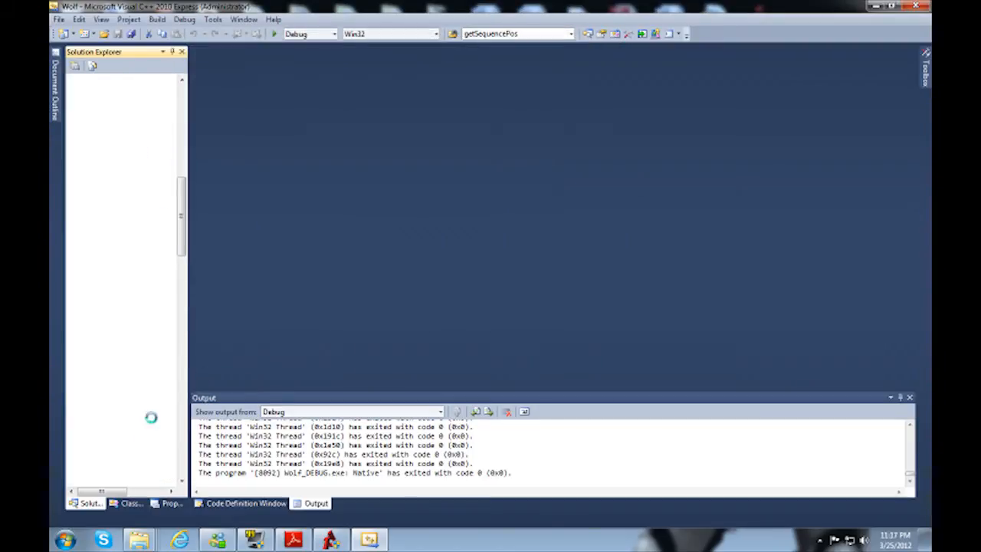
left_click_drag(110, 498, 132, 501)
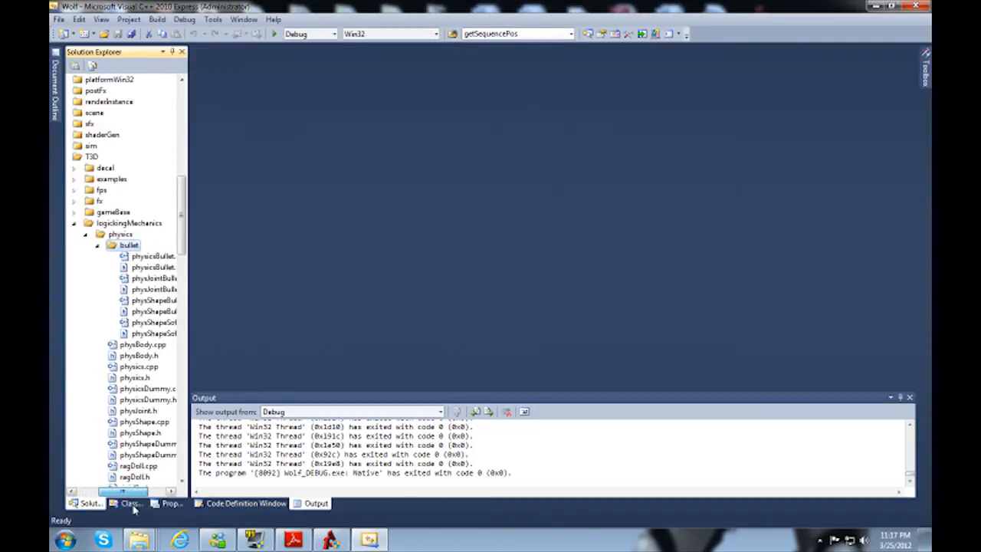
Step: Check the guide's section on updating scripts and data files, and copy everything in the Game Mechanics Kit's T3D game folder
left_click(366, 539)
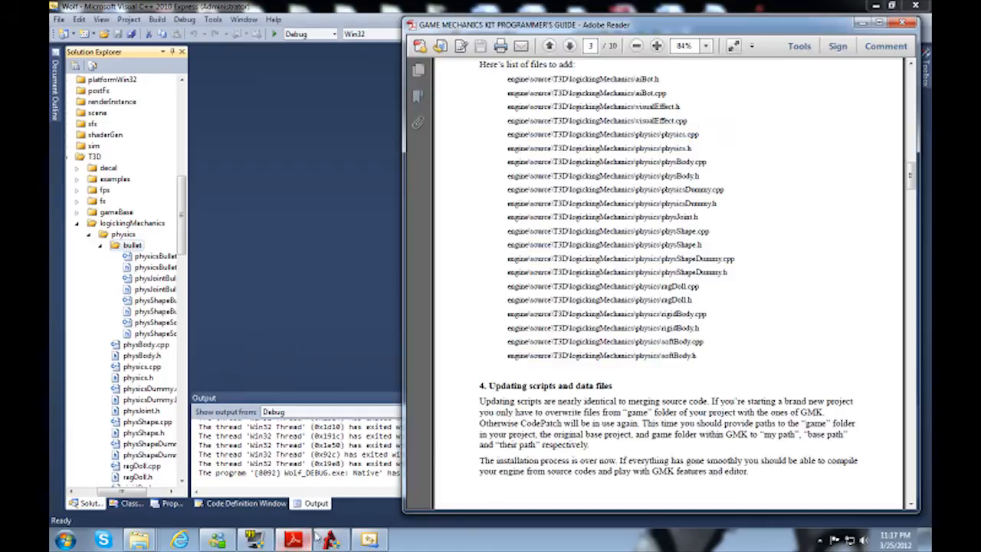
scroll(619, 367, "down", 3)
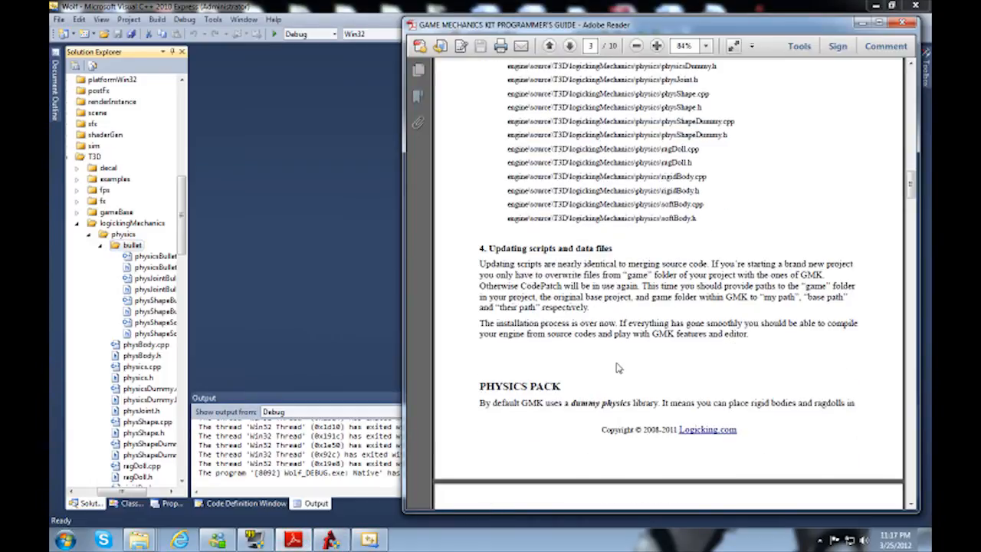
left_click(138, 540)
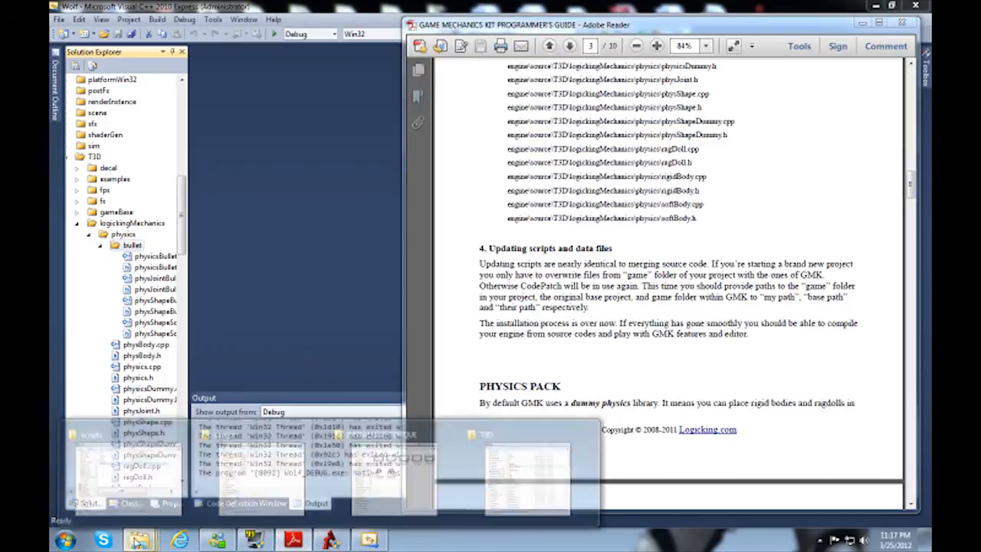
left_click(527, 472)
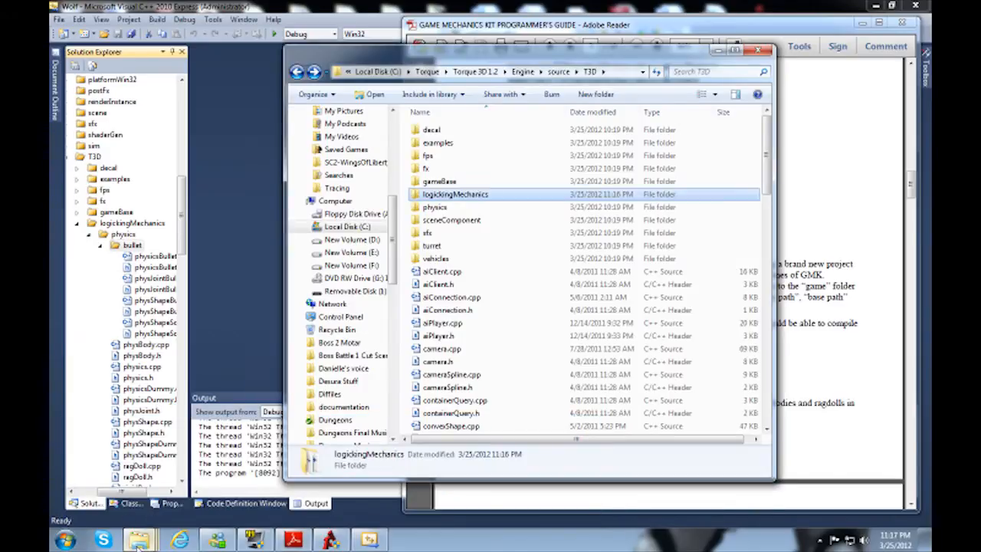
left_click(138, 539)
left_click(256, 484)
left_click(363, 330)
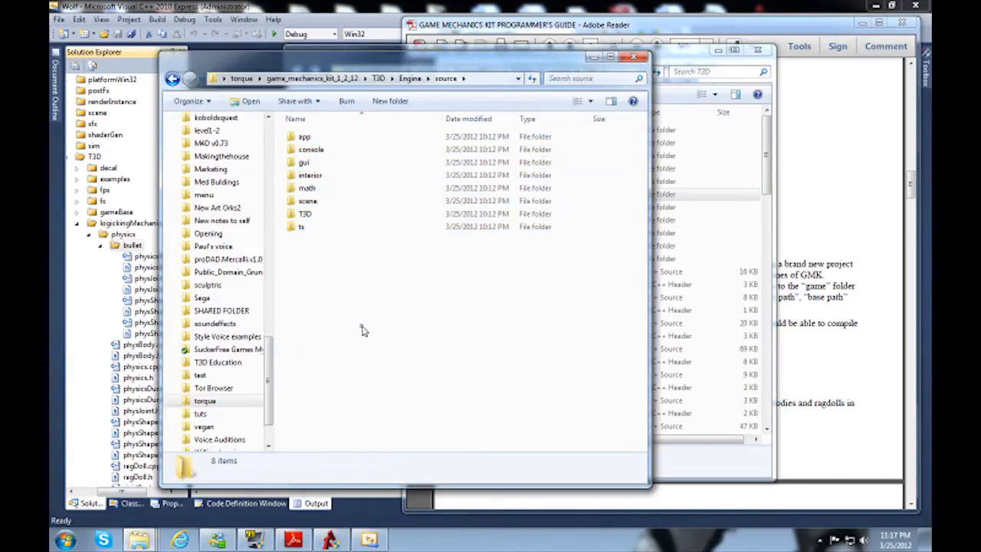
key("alt+Up")
key("alt+Up")
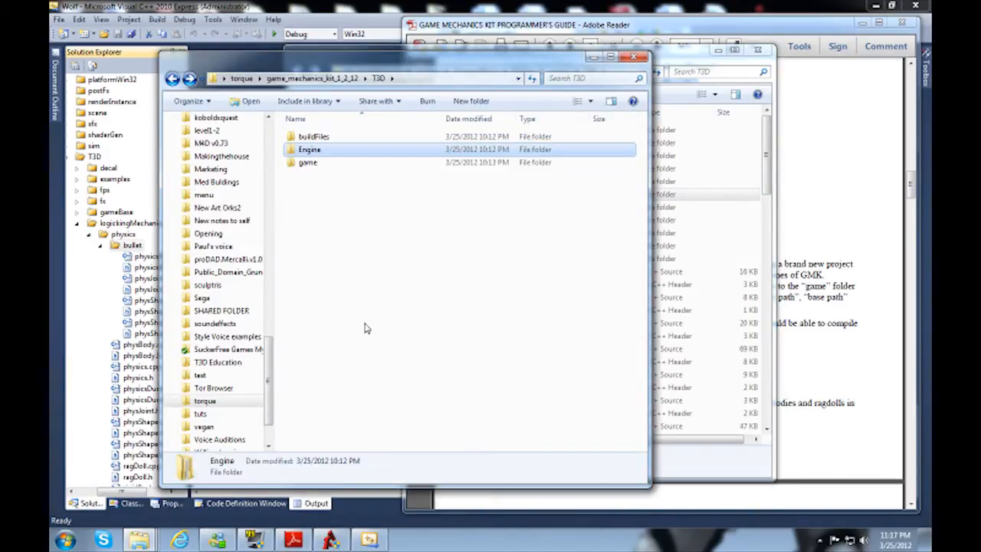
key("Down")
key("Return")
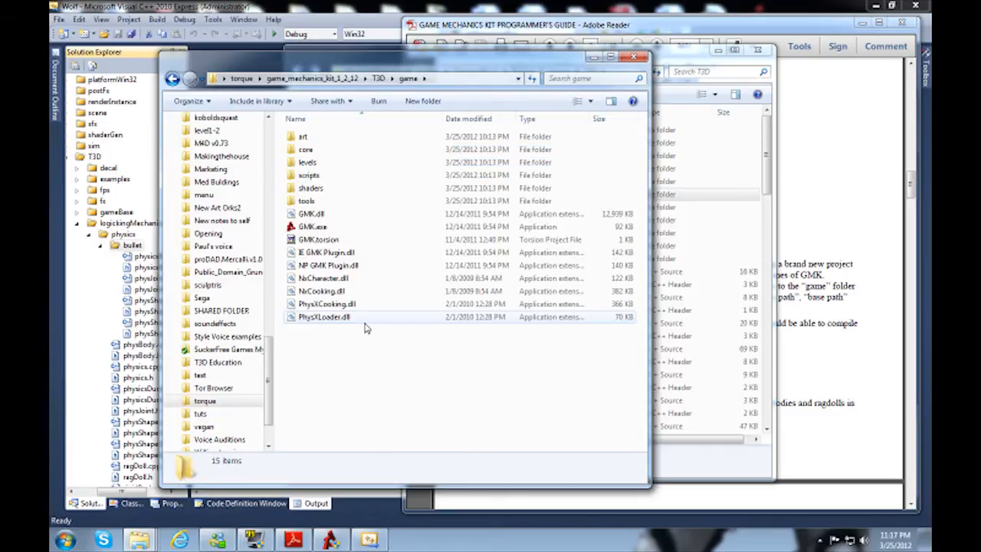
left_click_drag(419, 414, 290, 126)
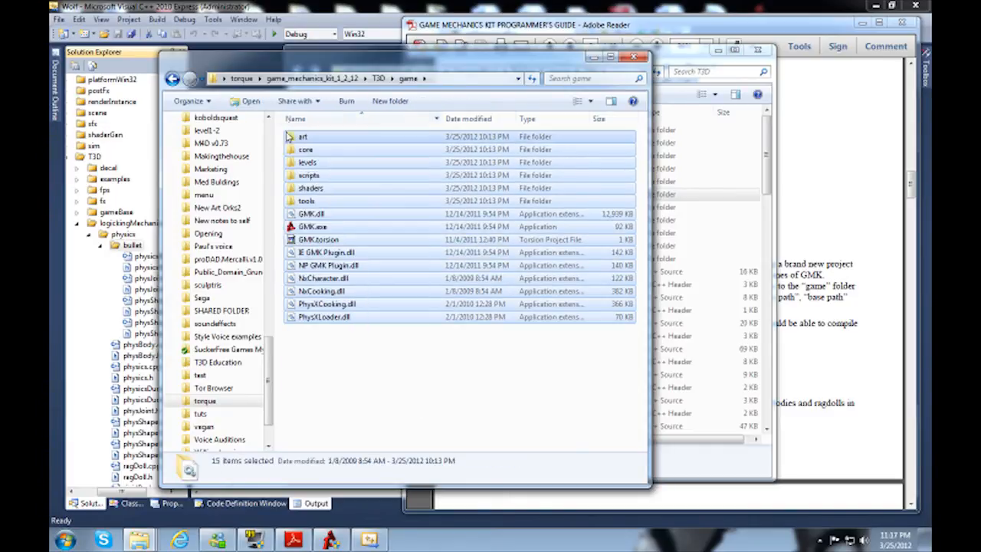
Step: Paste the kit's game files into the Wolf project's game folder, merging all matching folders and replacing all conflicting files
left_click(136, 541)
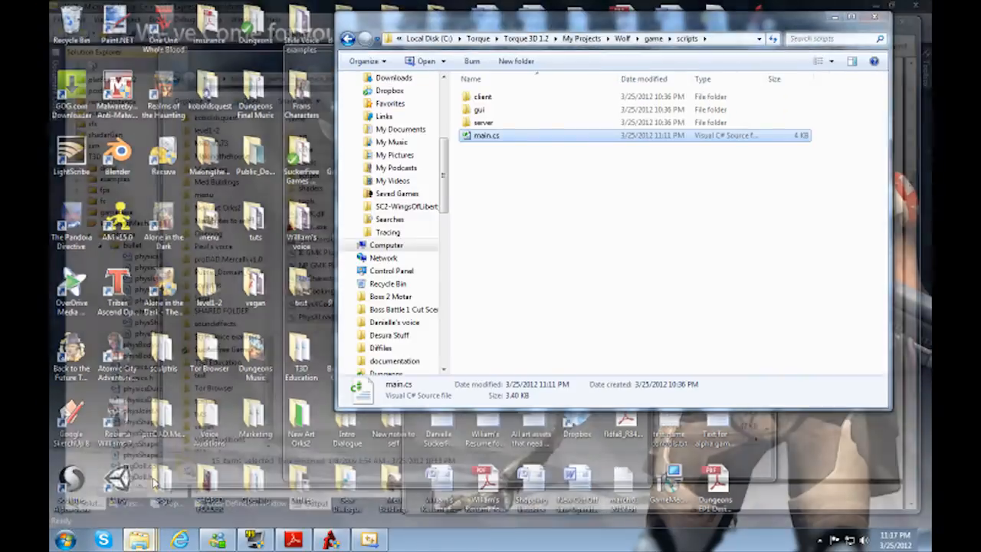
left_click(145, 494)
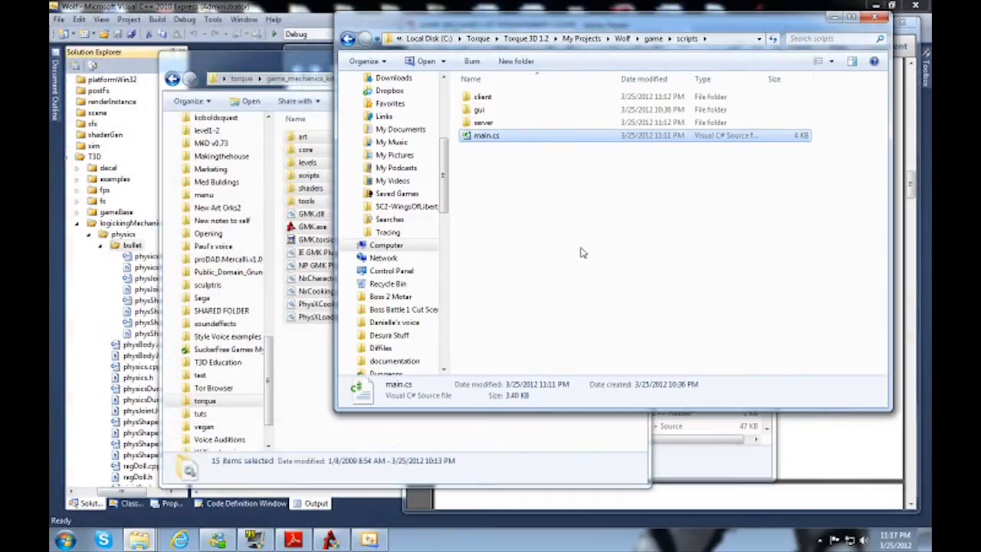
key("BackSpace")
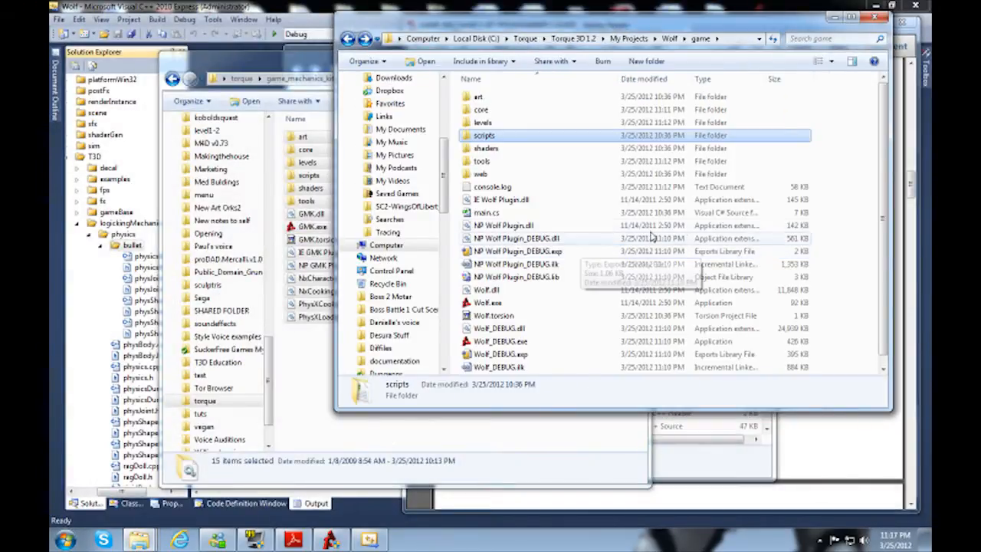
scroll(845, 233, "down", 1)
scroll(858, 236, "up", 1)
left_click(858, 236)
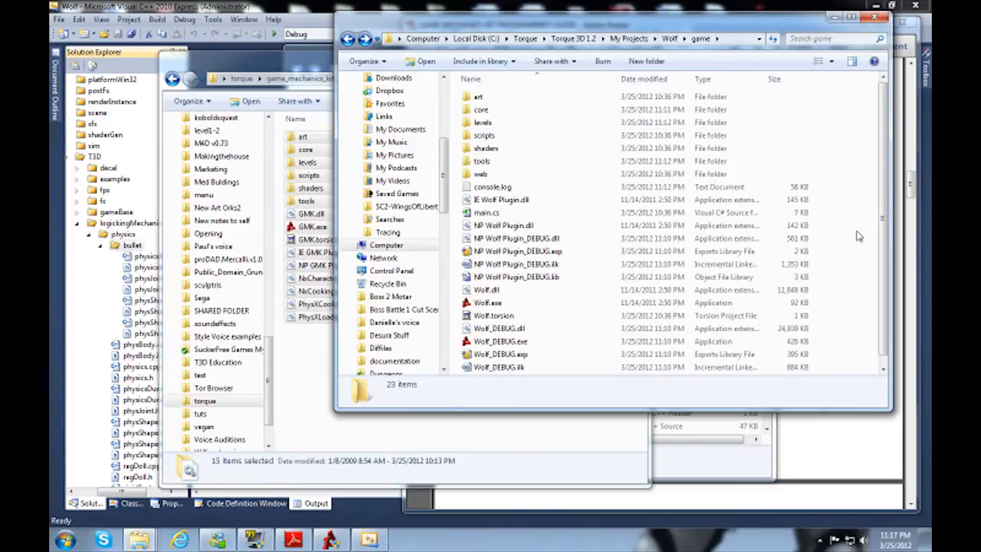
key("ctrl+v")
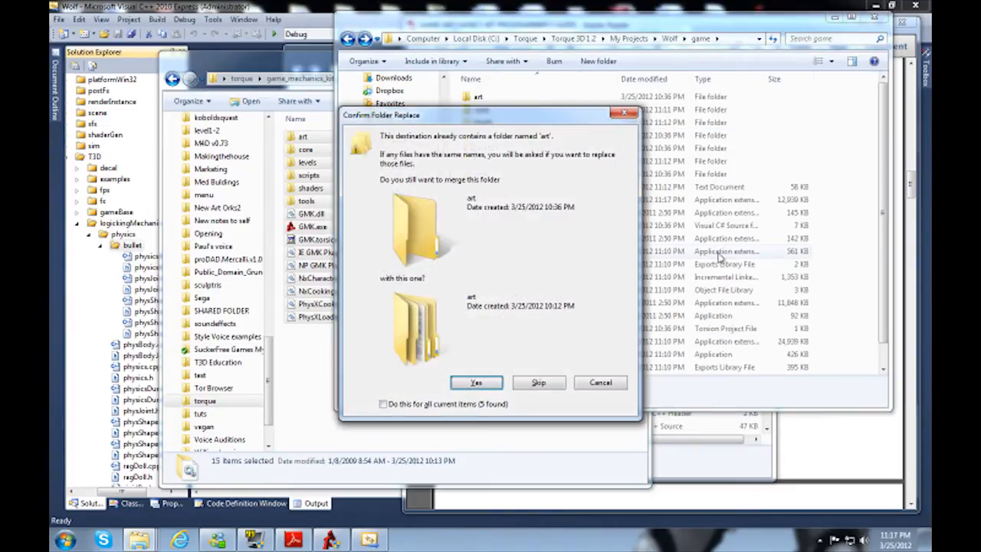
left_click(443, 405)
left_click(475, 382)
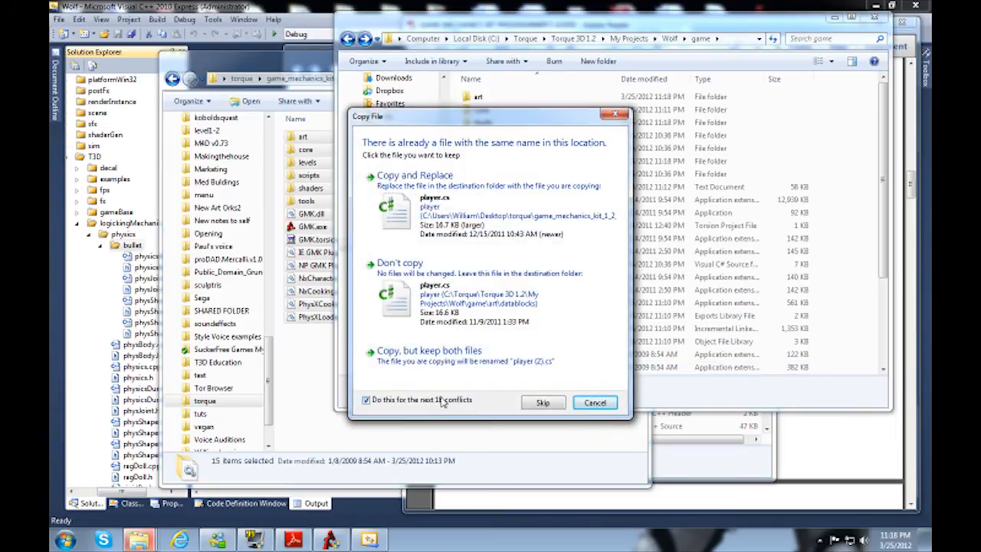
left_click(452, 210)
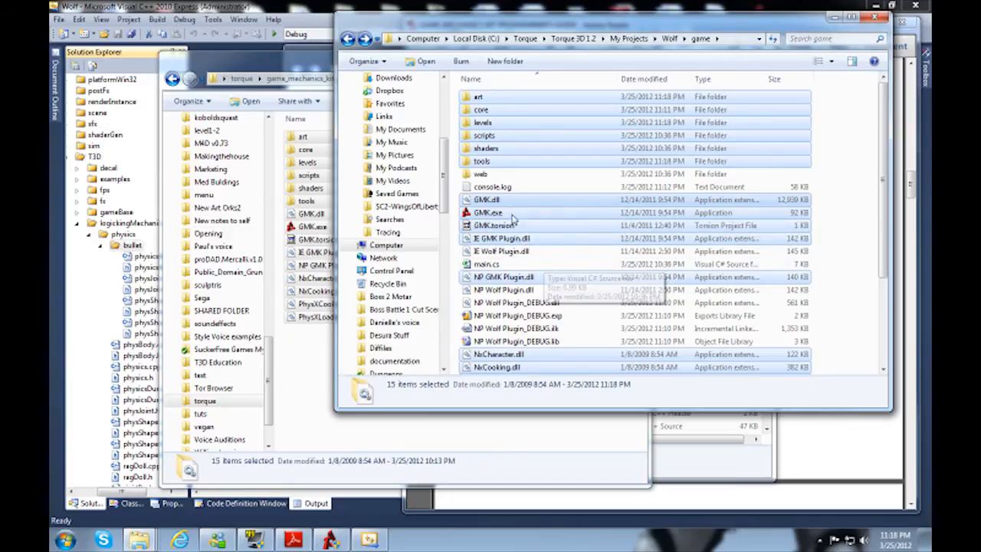
Step: Open main.cs from Wolf's scripts folder in Notepad++ and check the physicsInit lines, selecting the commented-out PhysX one
left_click(491, 138)
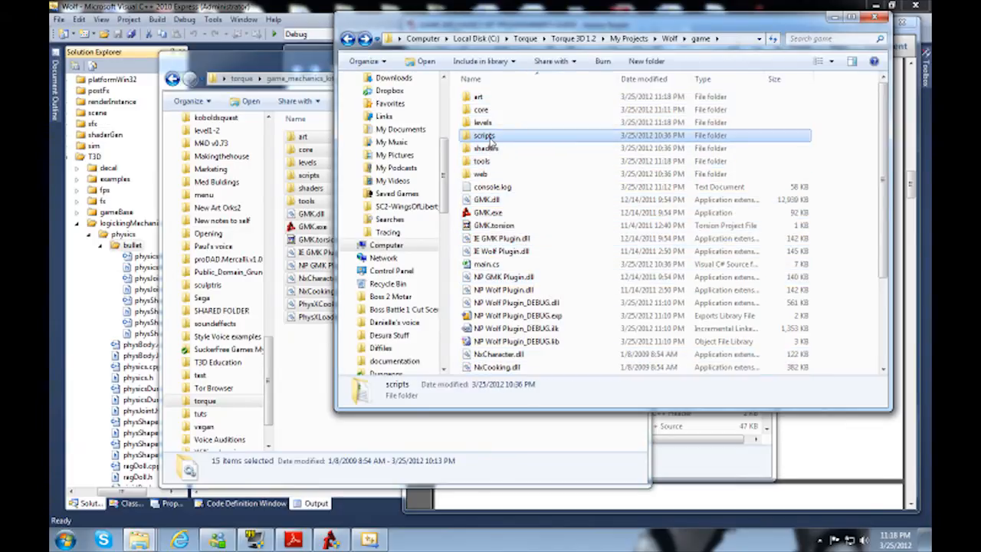
double_click(490, 138)
right_click(489, 139)
left_click(429, 214)
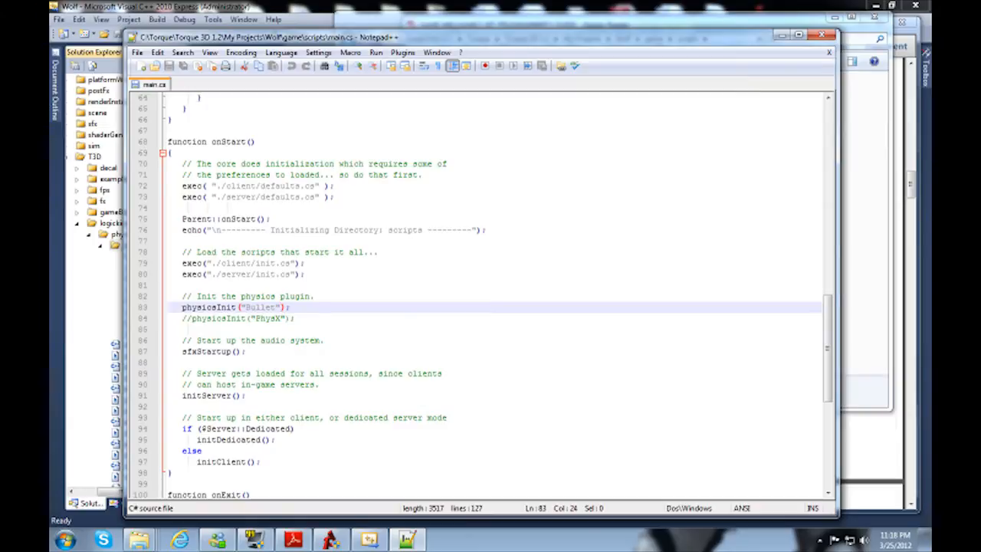
left_click(251, 318)
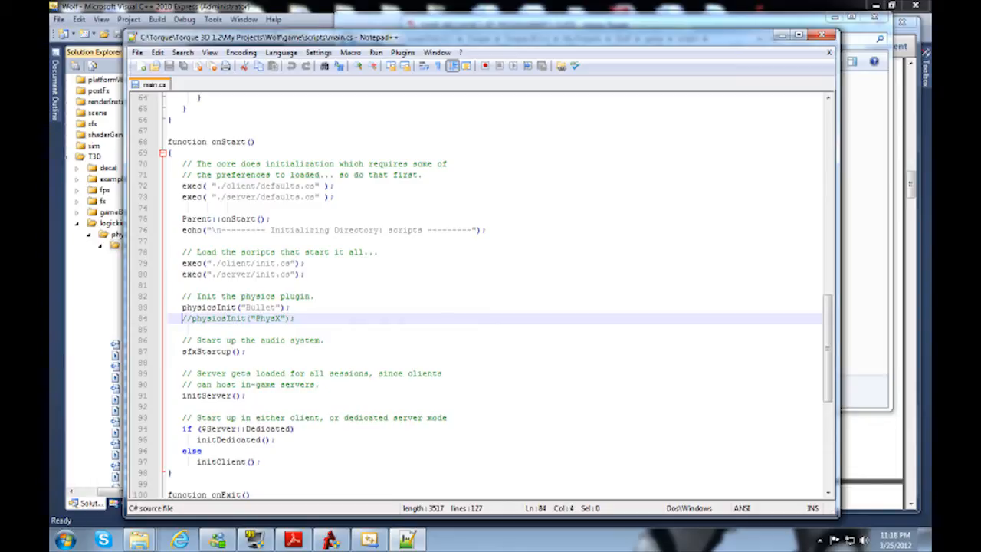
left_click_drag(296, 319, 177, 319)
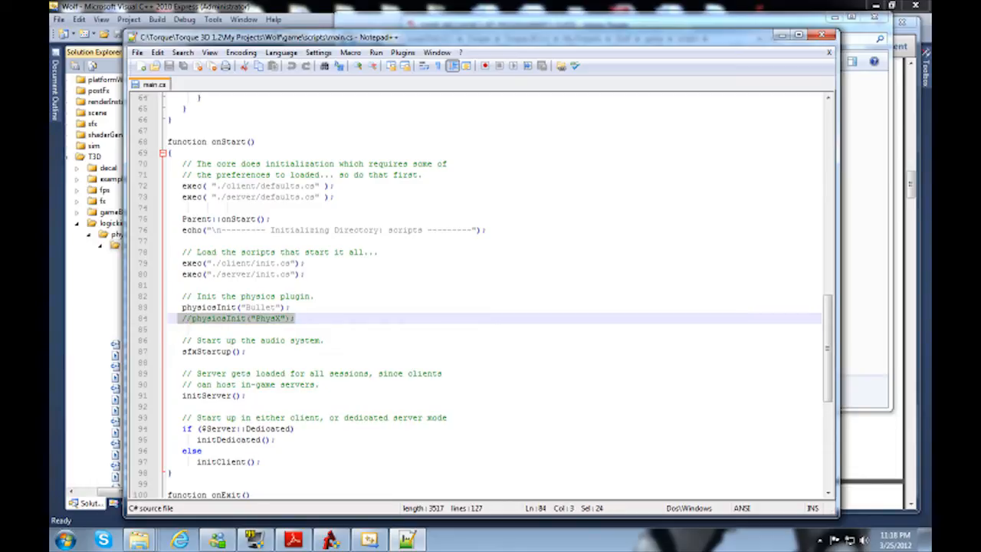
Step: Check the physicsInit("Bullet") line in main.cs and close the file
left_click_drag(289, 307, 183, 307)
scroll(300, 307, "down", 5)
scroll(300, 307, "up", 5)
left_click(300, 307)
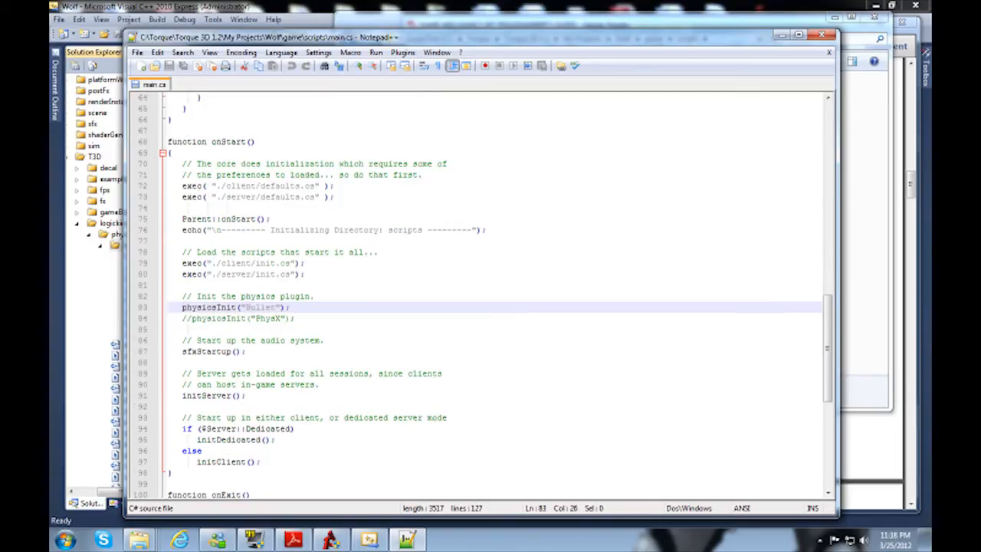
left_click(820, 35)
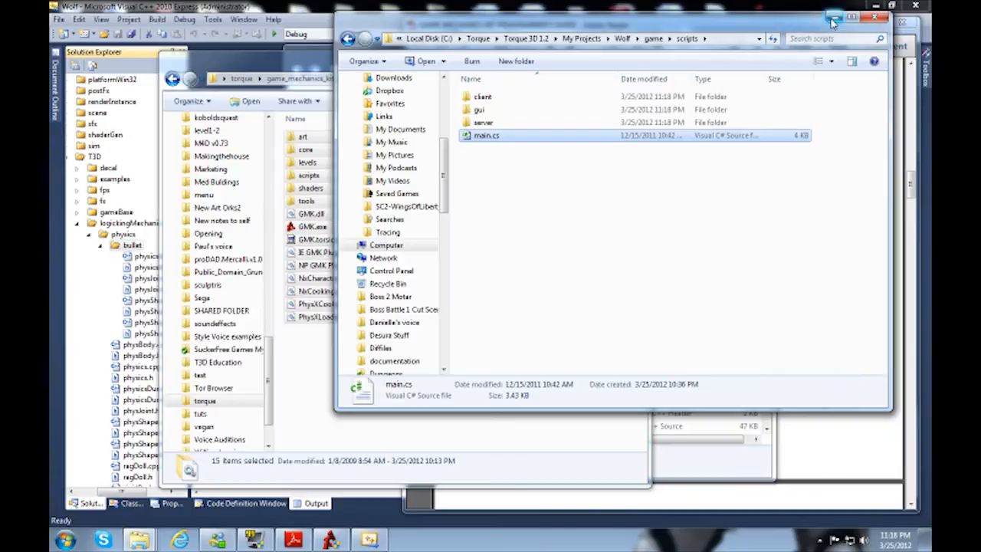
Step: Review the Physics Pack installation steps in the Game Mechanics Kit Programmer's Guide, through Steps 8 to 10 on page 7
left_click(832, 18)
left_click(699, 328)
scroll(698, 328, "down", 6)
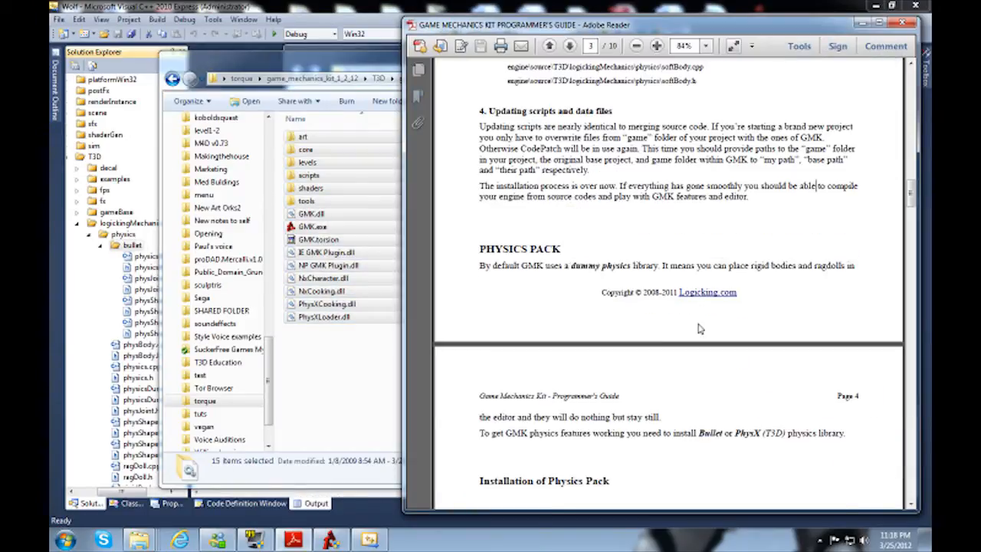
scroll(668, 307, "down", 12)
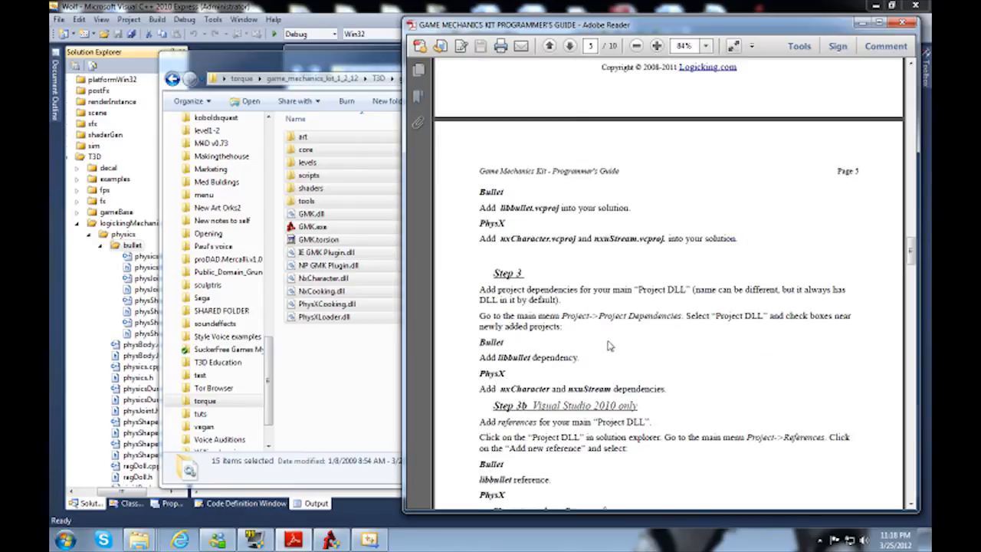
scroll(607, 345, "down", 3)
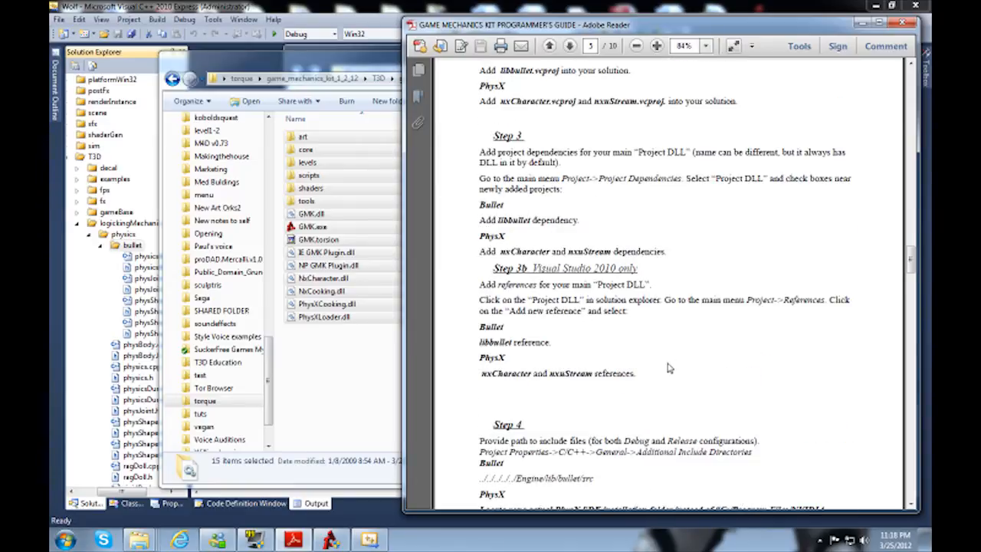
scroll(670, 367, "down", 10)
scroll(668, 306, "down", 3)
scroll(695, 284, "down", 6)
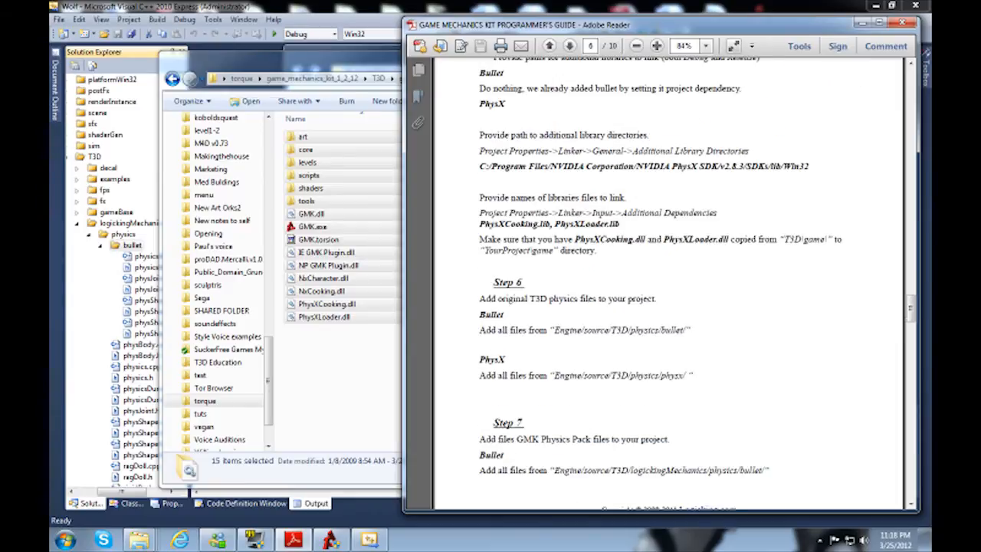
scroll(695, 285, "down", 6)
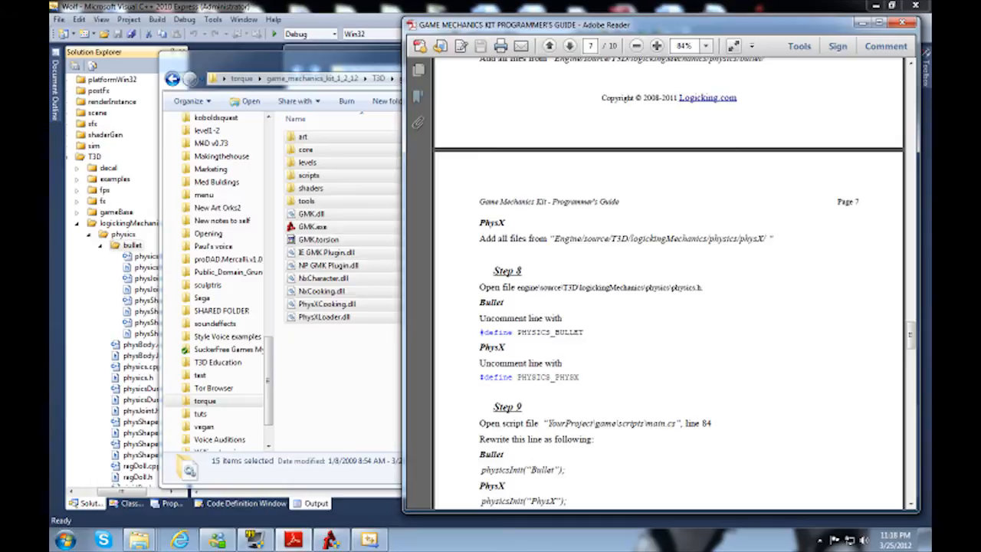
scroll(605, 329, "down", 2)
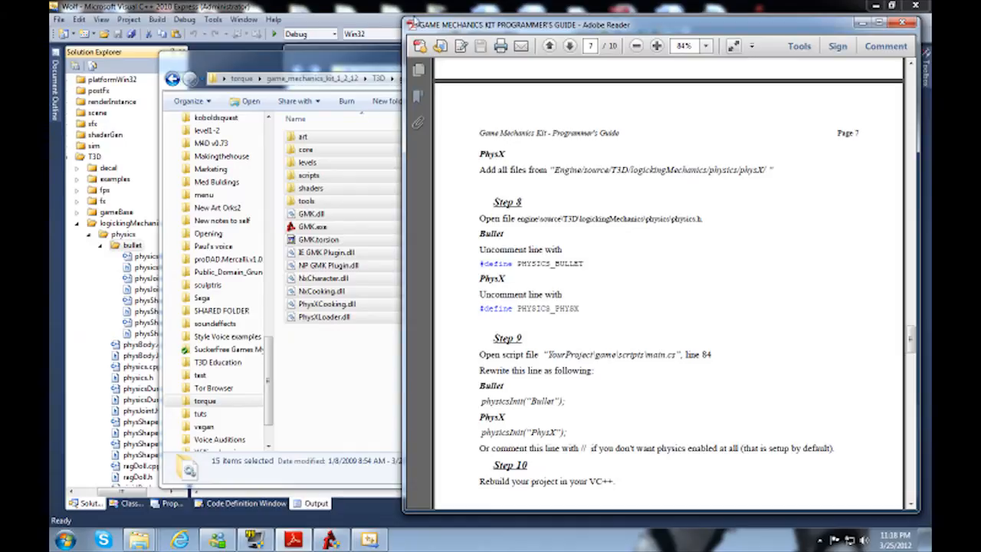
Step: Switch to Visual C++, open physics.h from logickingMechanics' physics filter, comment out #define PHYSICS_PHYSX with //, and save the file
left_click(392, 10)
left_click(102, 246)
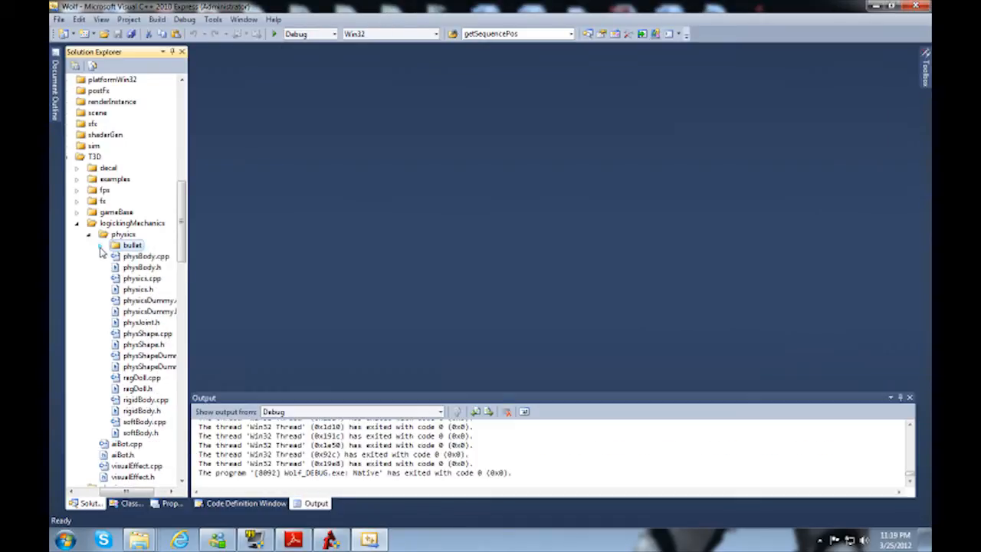
left_click(112, 235)
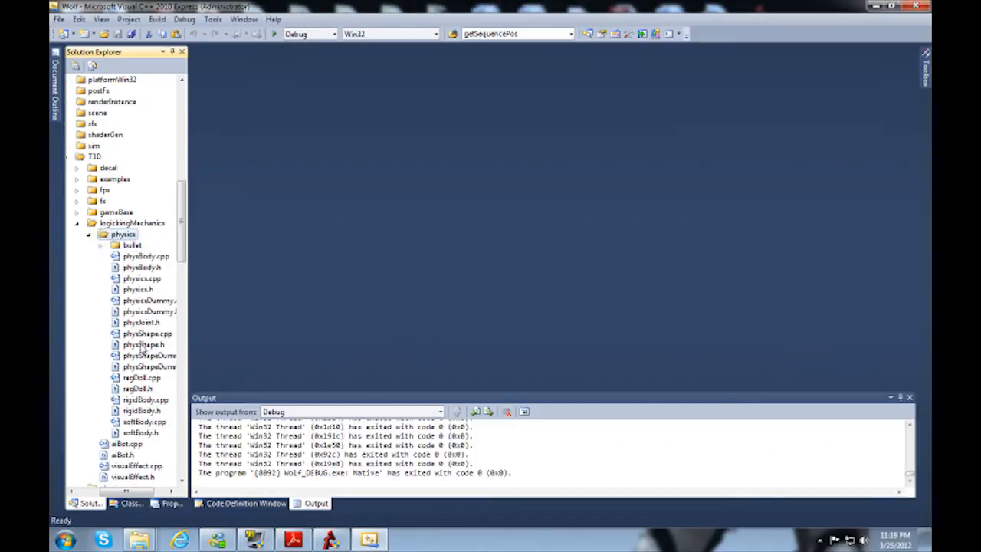
left_click(134, 290)
double_click(132, 291)
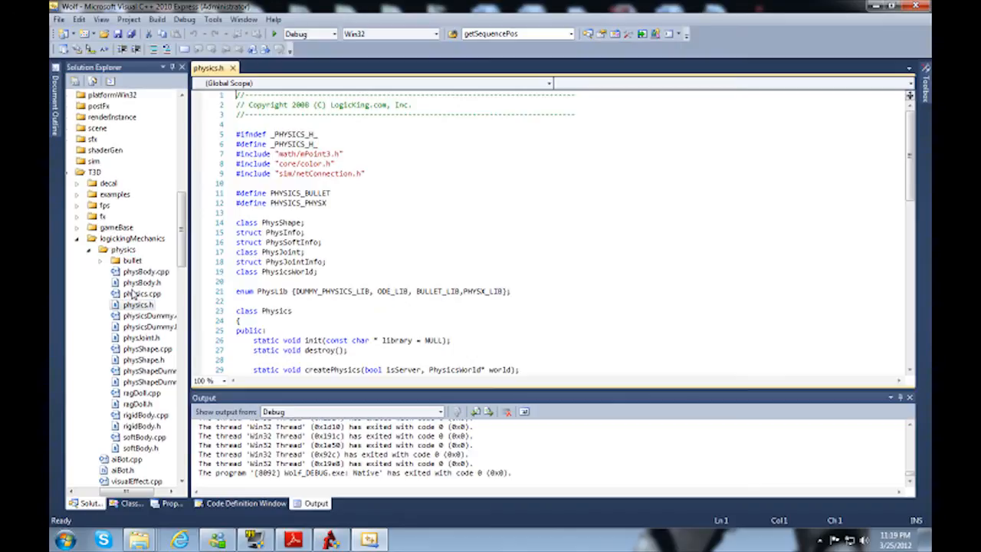
left_click(292, 202)
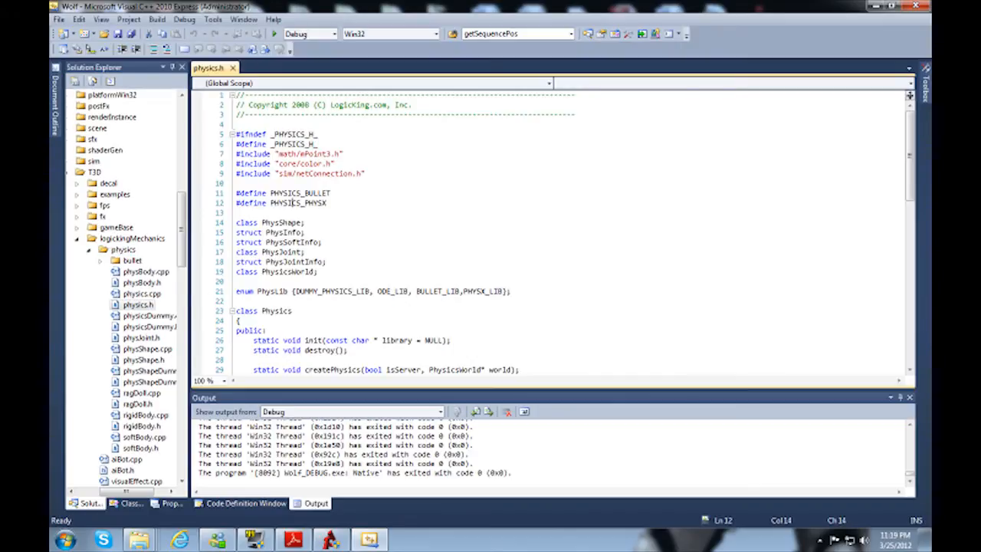
key("Home")
type("//")
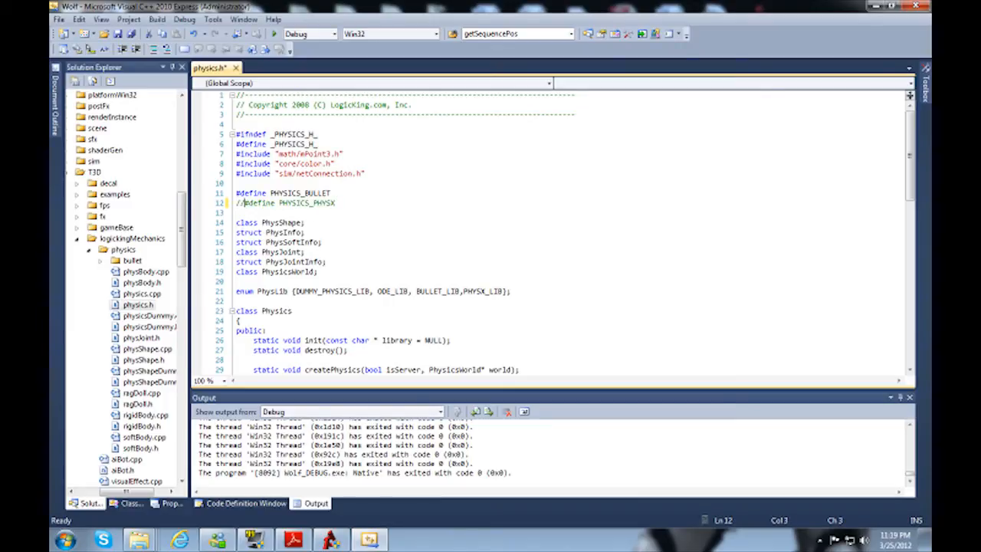
left_click(117, 34)
Step: Build the Wolf solution and examine the unresolved external symbol errors for aiBot.obj and softBody.obj in the build output
left_click(156, 19)
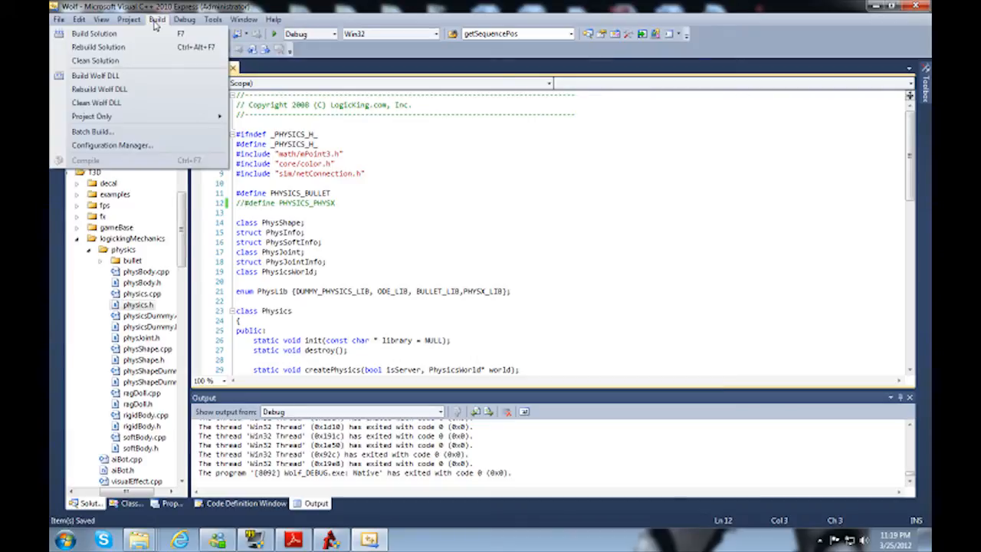
left_click(95, 34)
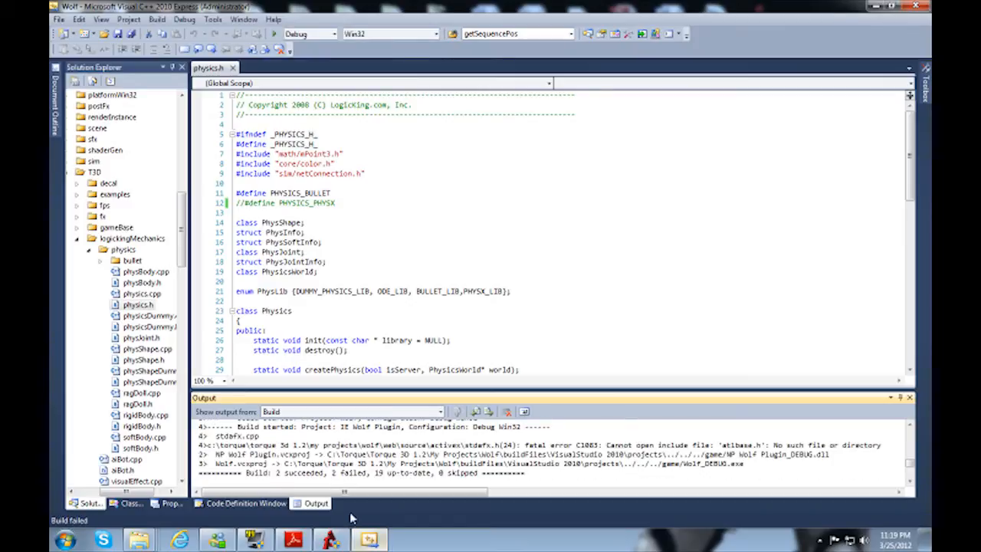
left_click(369, 472)
scroll(369, 469, "up", 3)
scroll(369, 459, "up", 5)
scroll(369, 460, "down", 6)
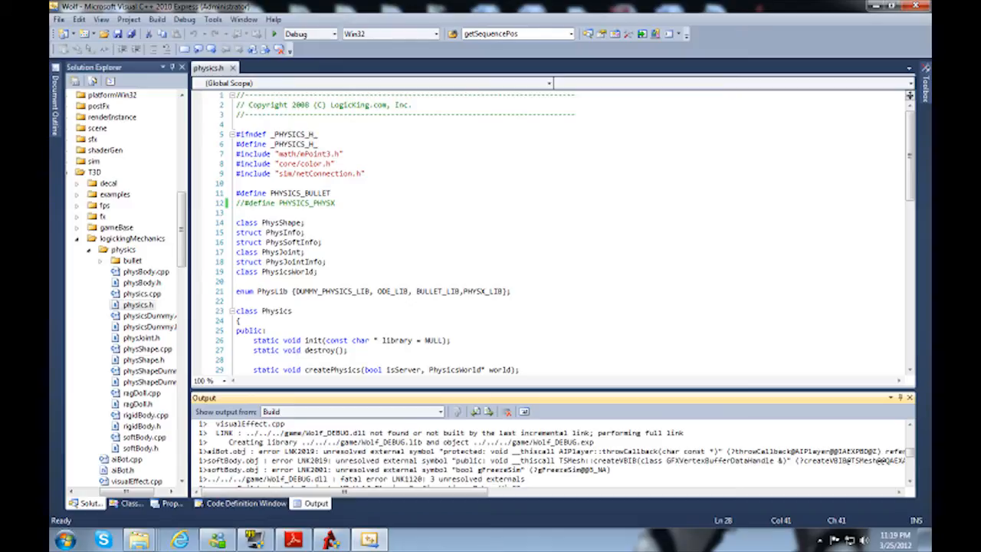
left_click(640, 451)
mouse_move(413, 497)
left_mouse_down()
mouse_move(573, 481)
mouse_move(678, 493)
mouse_move(825, 488)
mouse_move(429, 494)
left_mouse_up()
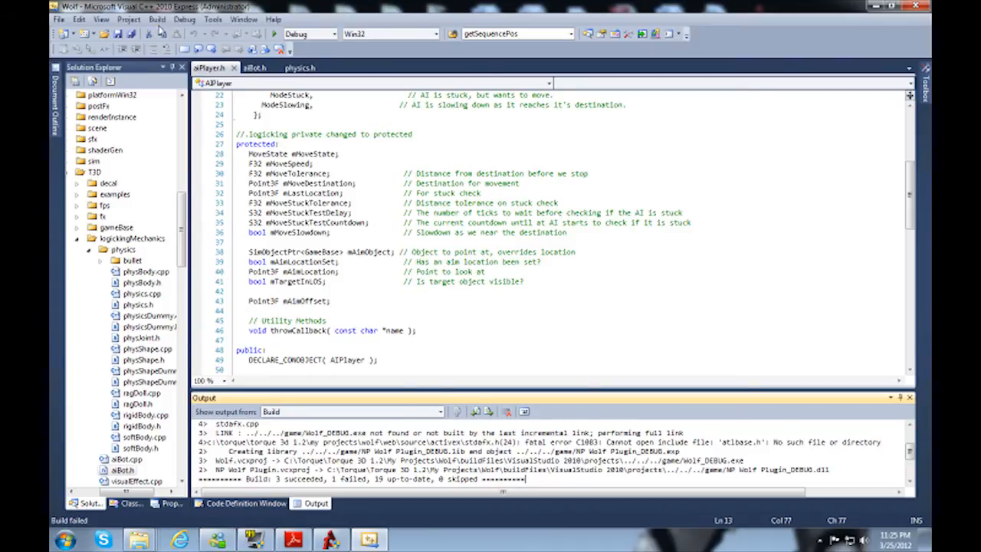
Step: Check the latest build output for the projects that succeeded and the one that failed
left_click(157, 20)
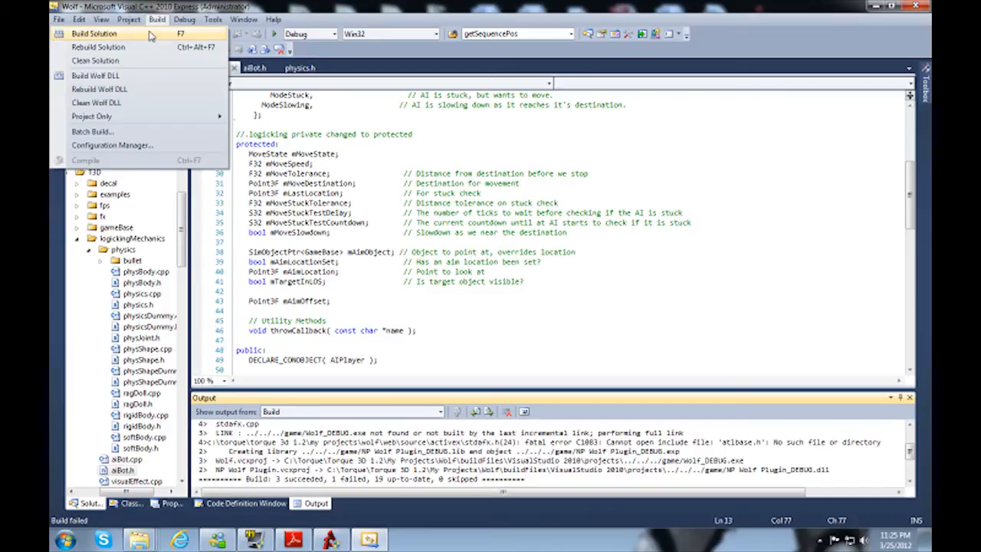
left_click(261, 478)
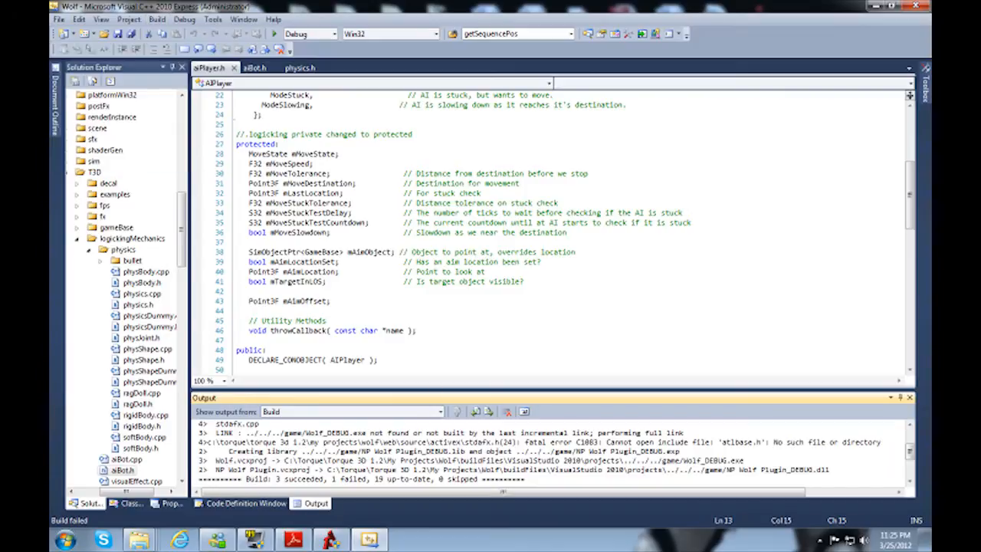
left_click_drag(331, 478, 367, 478)
left_click(354, 469)
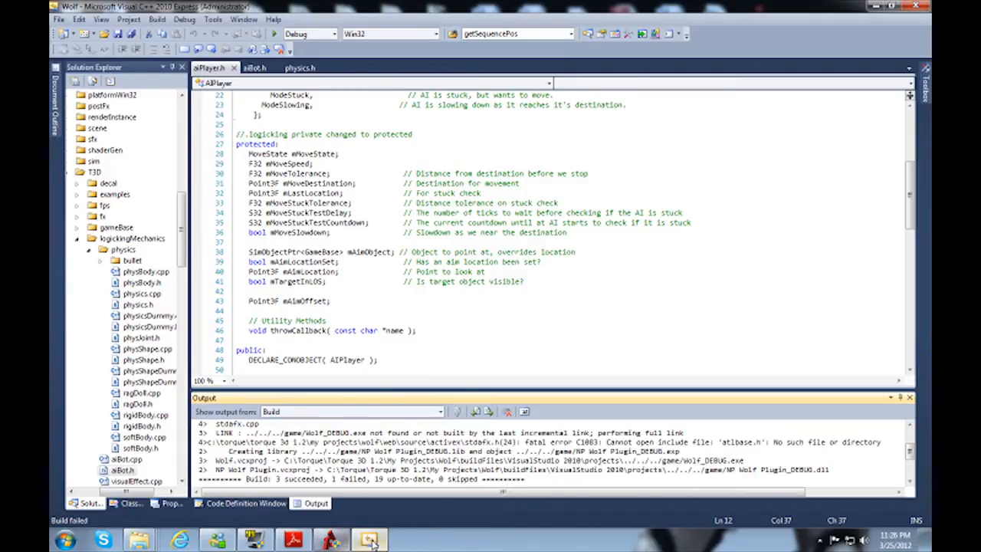
Step: Recheck Steps 1 to 3 of the Physics Pack installation in the programmer's guide, and return to Visual C++
left_click(302, 543)
scroll(666, 283, "up", 10)
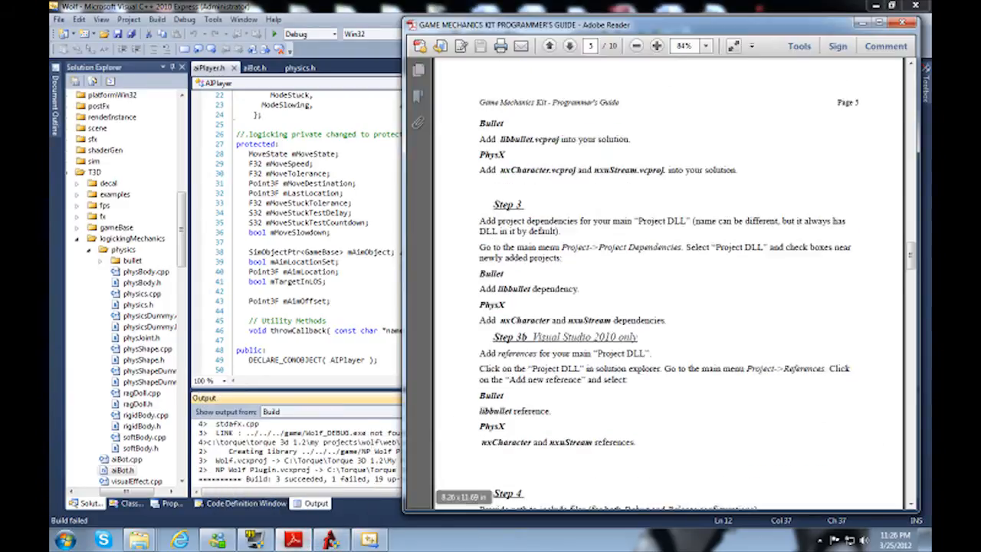
scroll(666, 284, "up", 15)
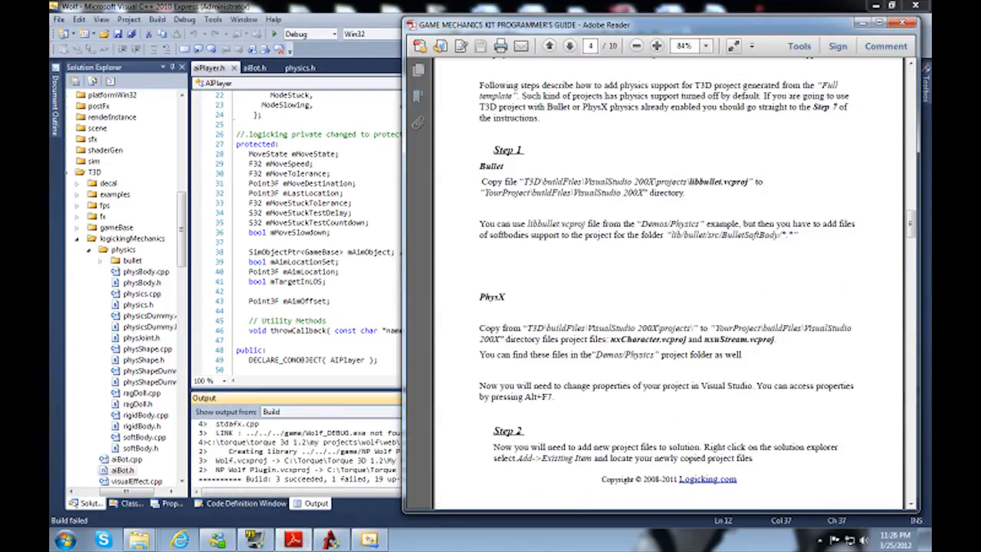
scroll(666, 284, "down", 15)
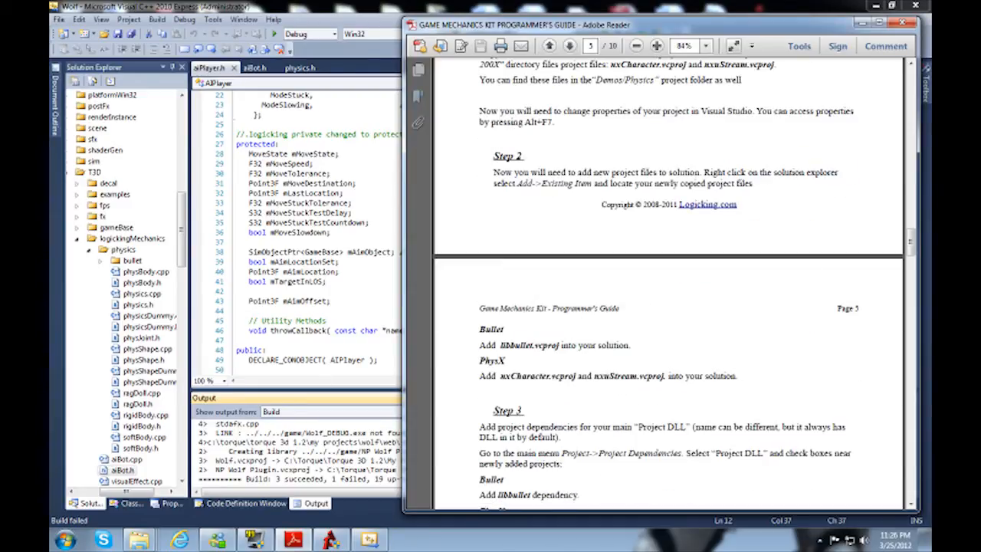
key("alt+Tab")
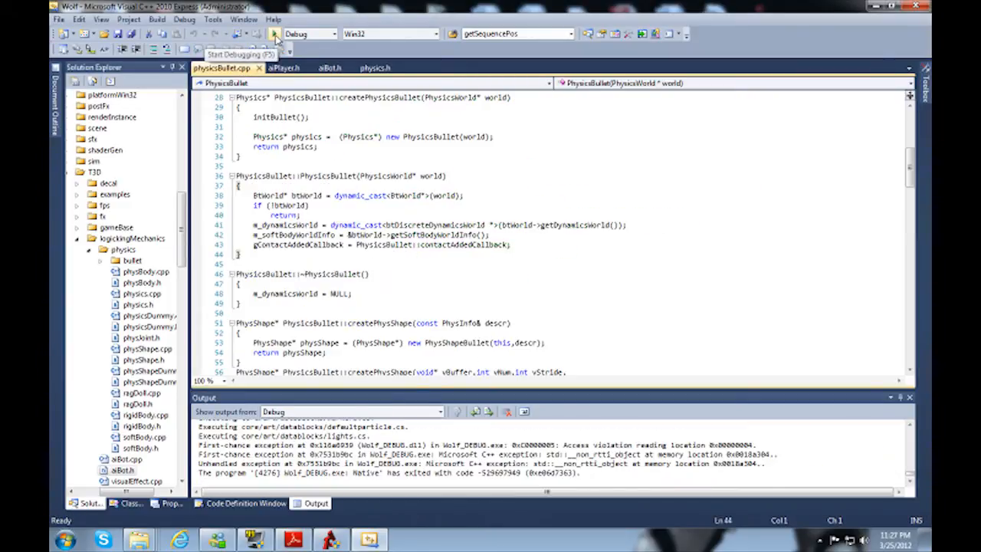
Step: Run Wolf in the debugger, decline debugging the setThreadPosition assertion, start the 'ORCS RULE' game, and break at the unhandled exception
left_click(275, 35)
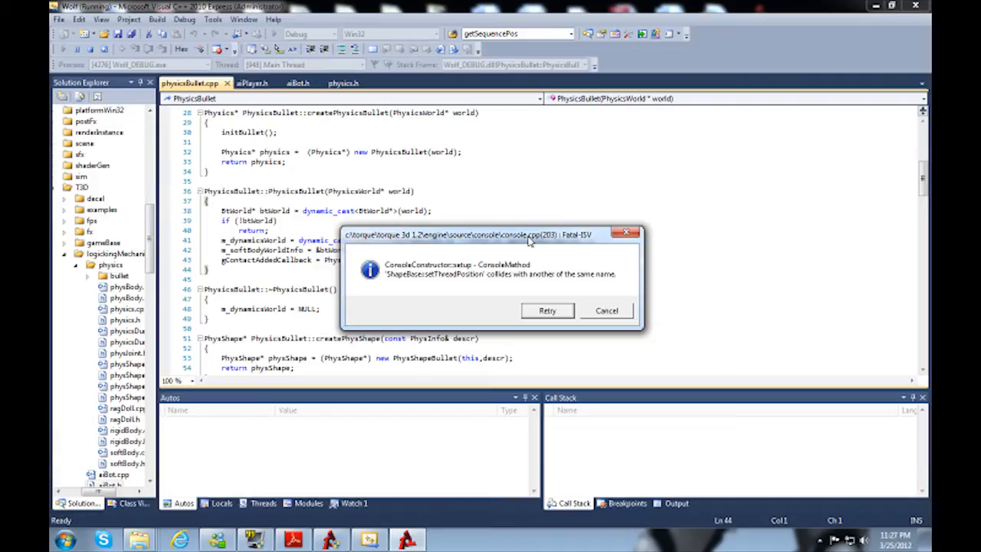
left_click(548, 313)
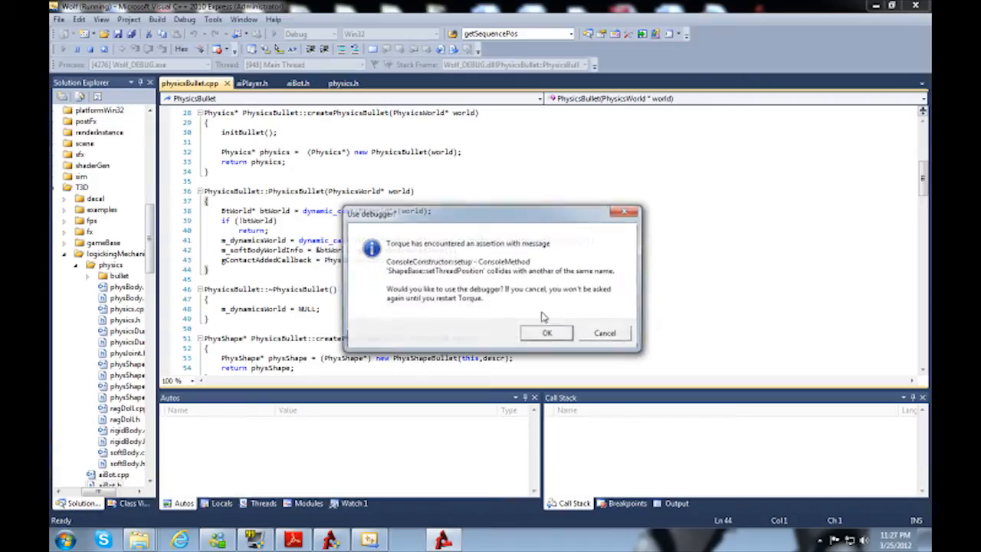
left_click(609, 335)
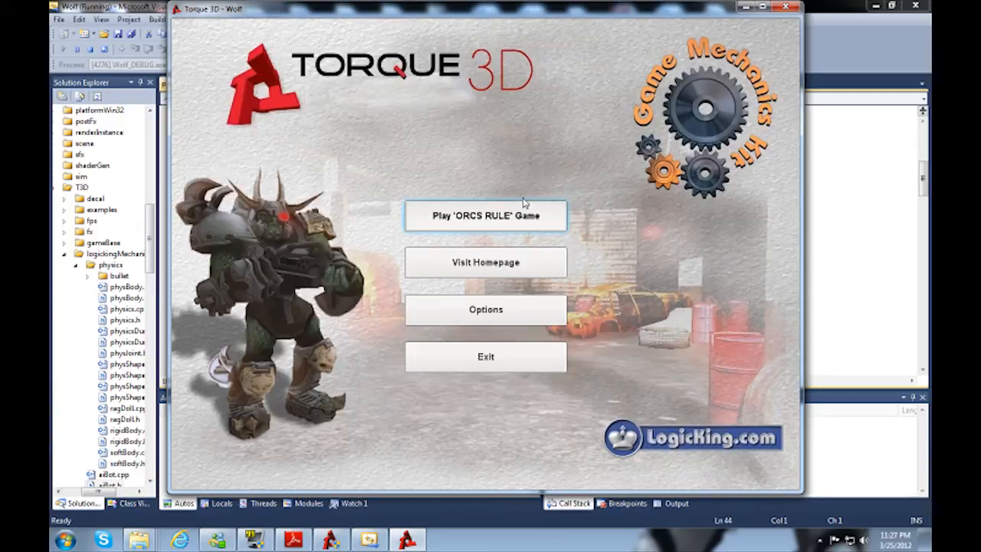
left_click(498, 216)
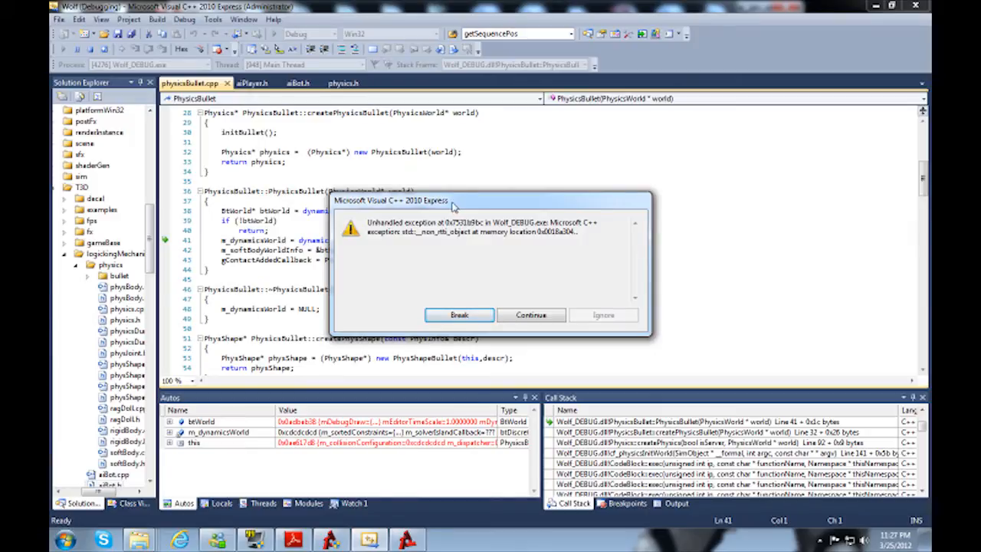
left_click_drag(455, 206, 470, 209)
left_click(482, 320)
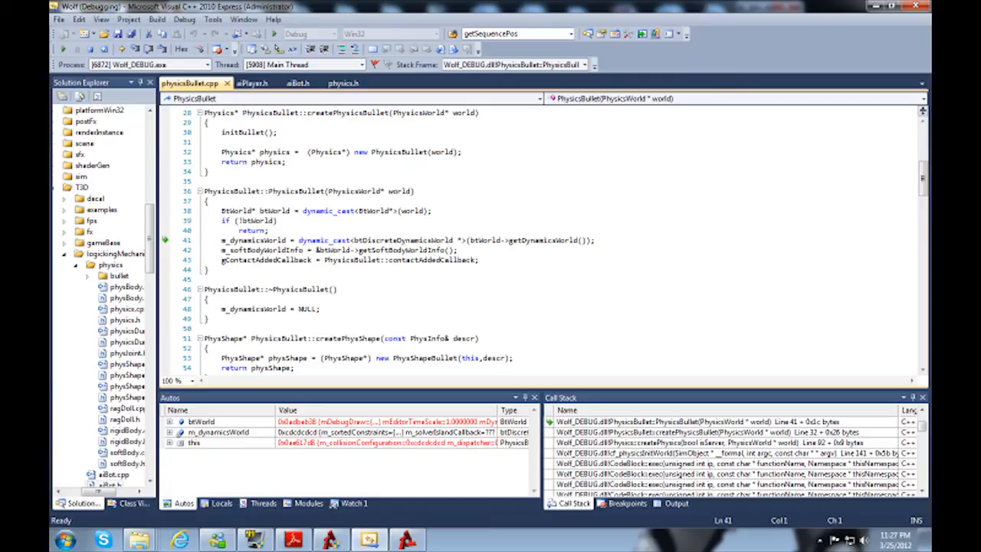
Step: Examine the dynamic_cast to btDiscreteDynamicsWorld on line 41 of physicsBullet.cpp, and stop debugging
left_click_drag(298, 239, 349, 240)
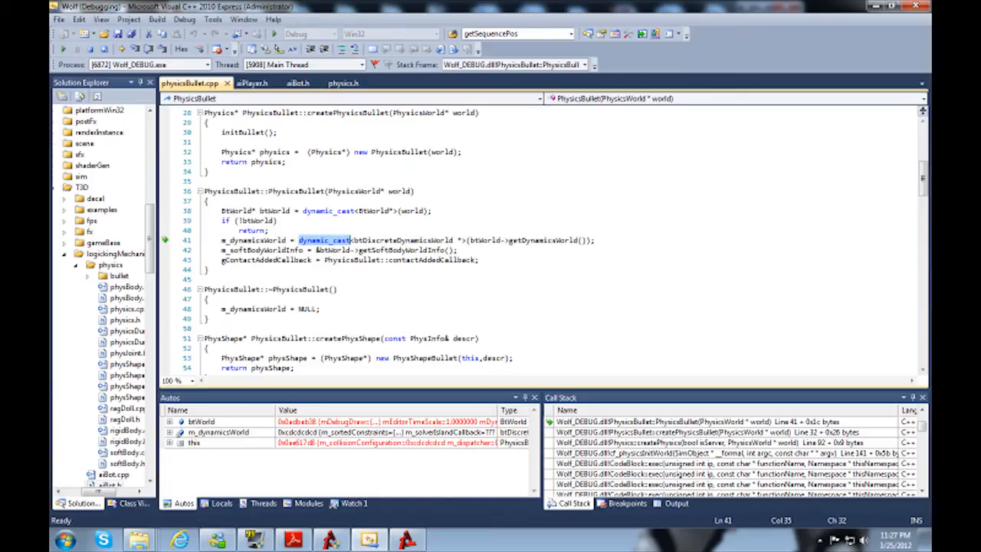
left_click(205, 278)
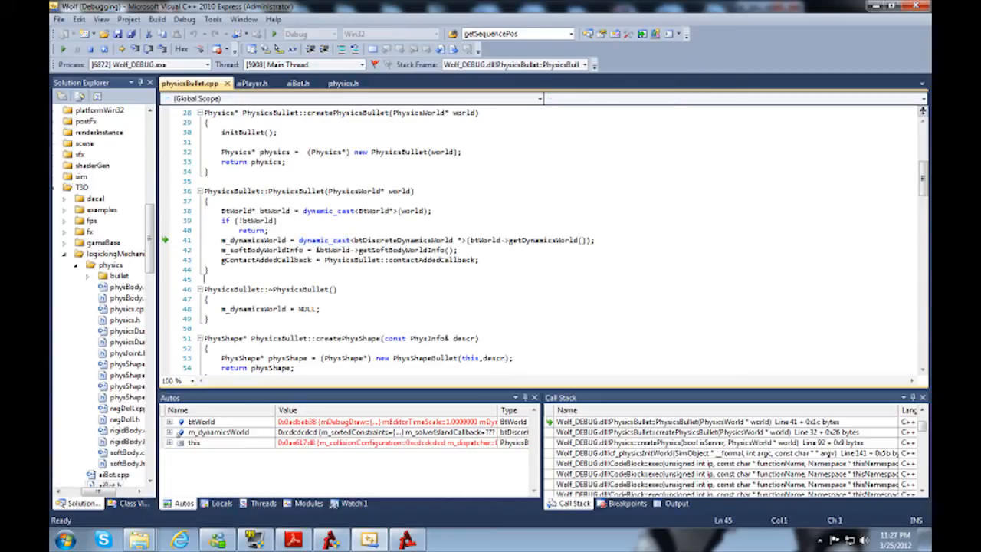
left_click_drag(298, 239, 351, 240)
mouse_move(394, 244)
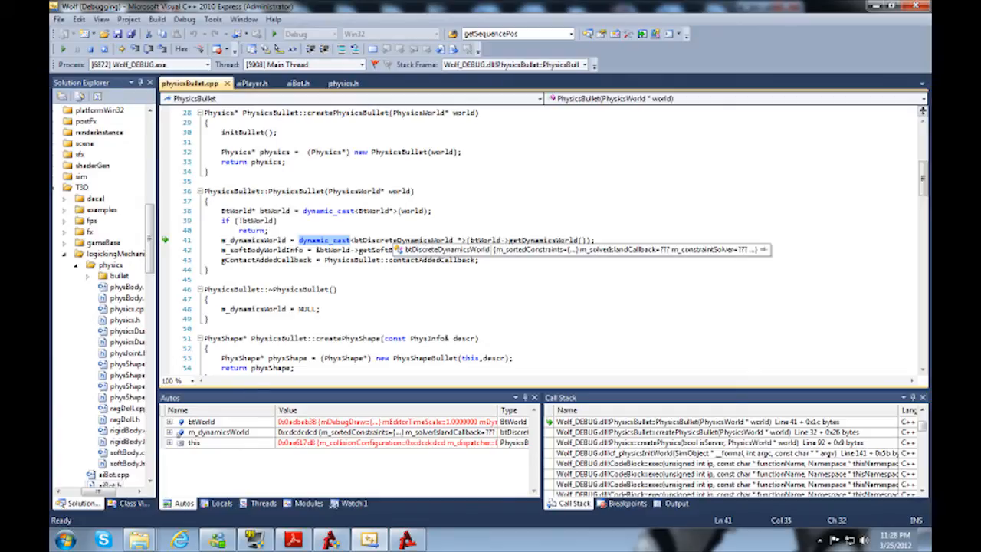
left_click(363, 240)
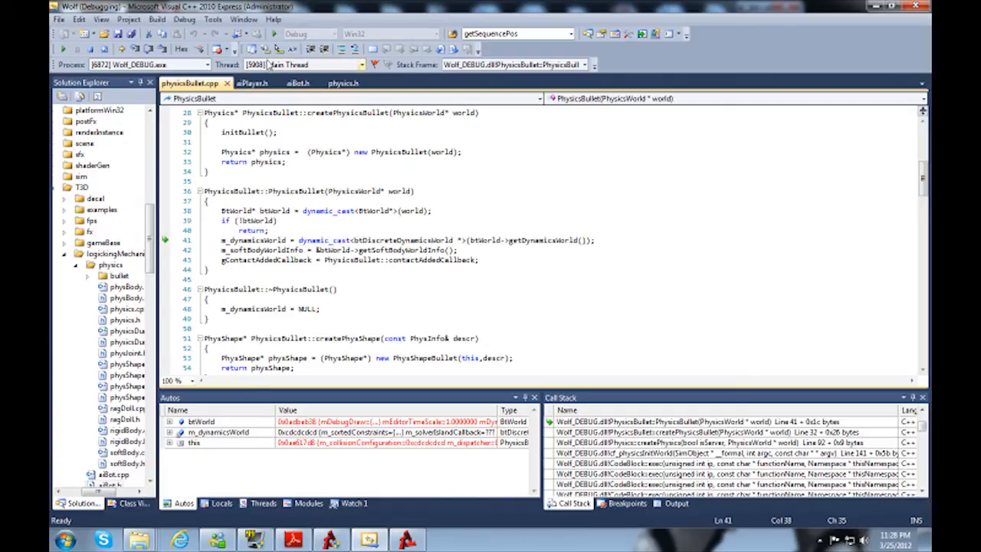
left_click(91, 49)
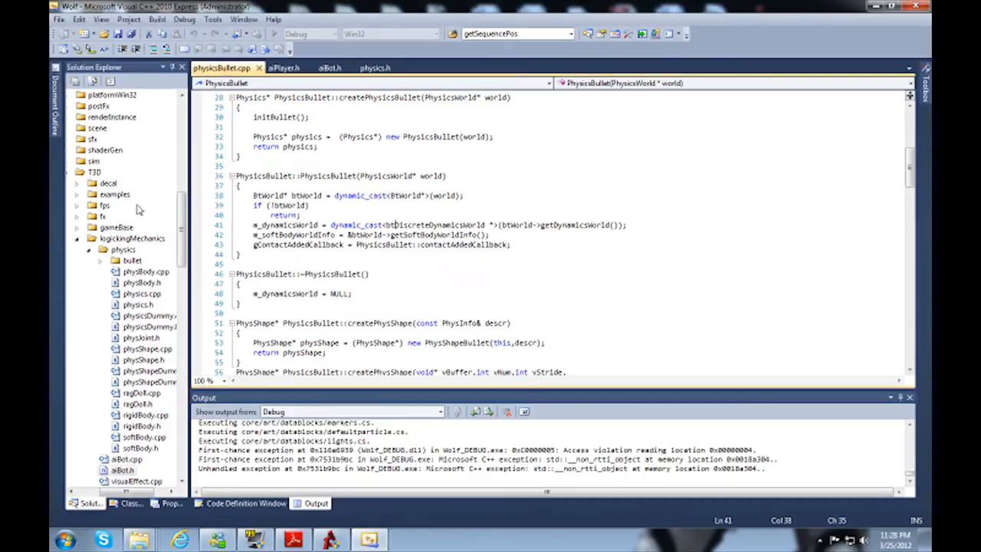
left_click_drag(182, 153, 183, 115)
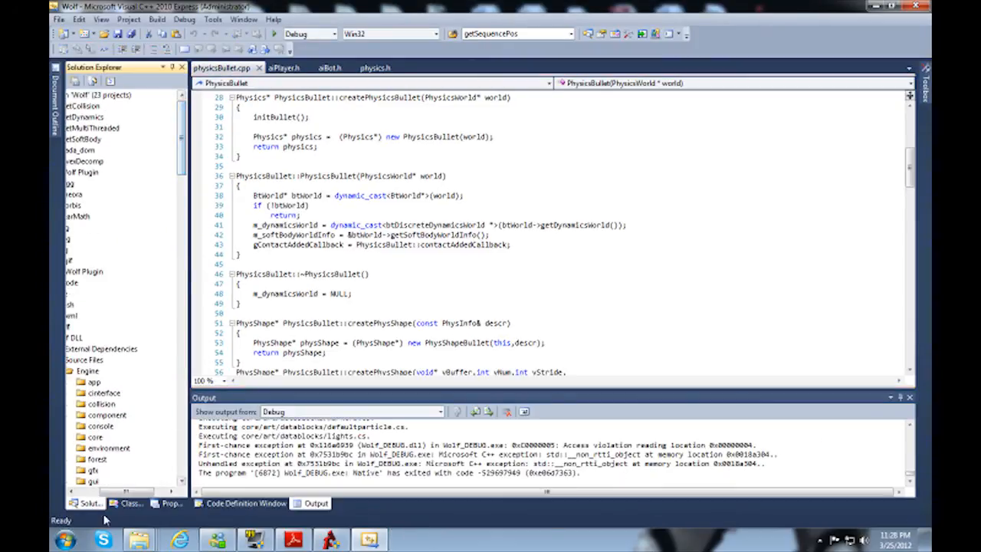
Step: Open the C/C++ Language settings in the BulletCollision project's properties
left_click_drag(125, 491, 98, 490)
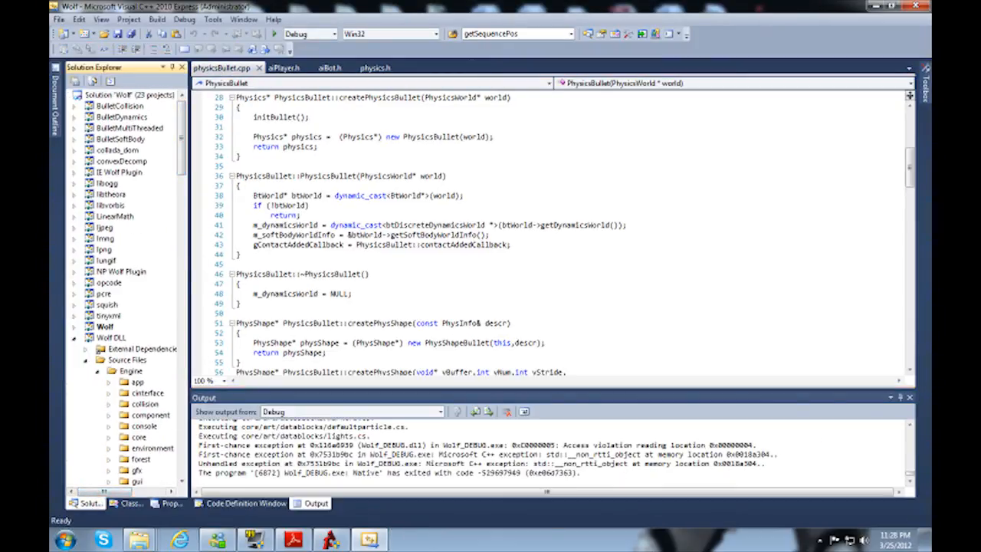
left_click(124, 112)
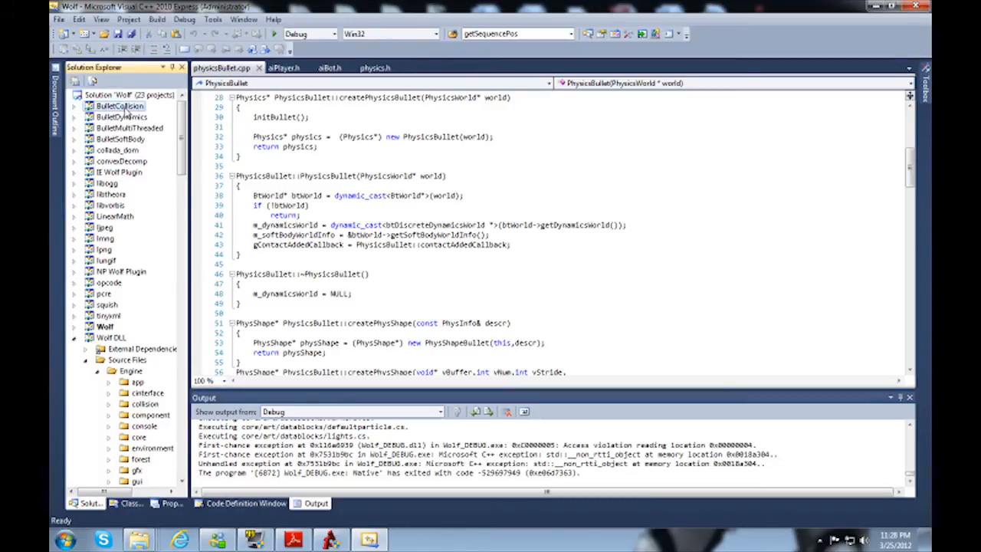
right_click(123, 112)
left_click(164, 360)
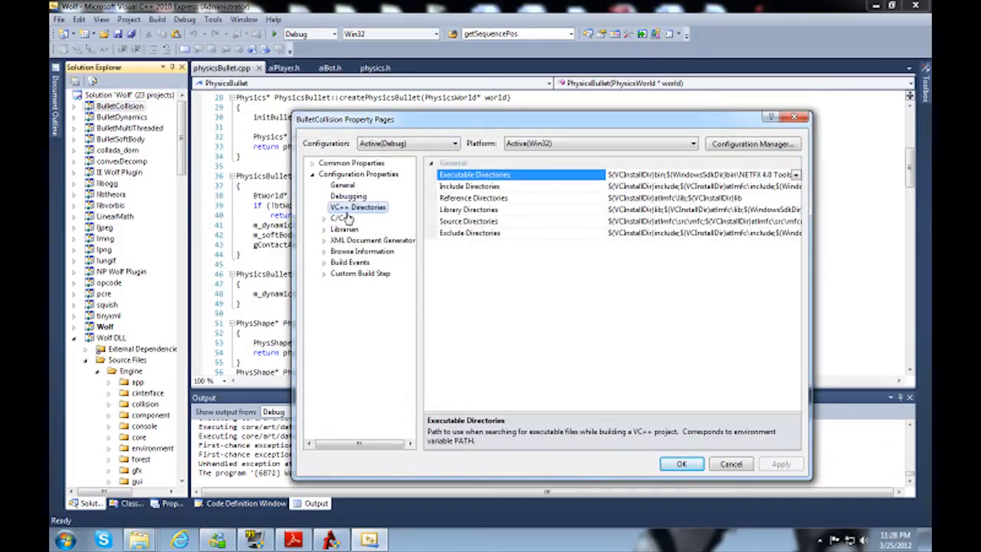
left_click(341, 218)
double_click(341, 219)
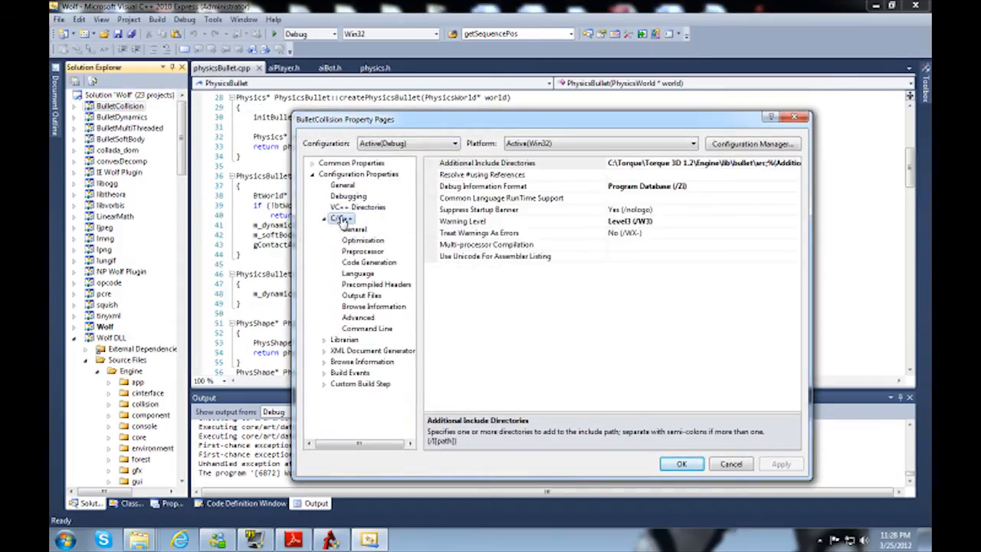
left_click(358, 319)
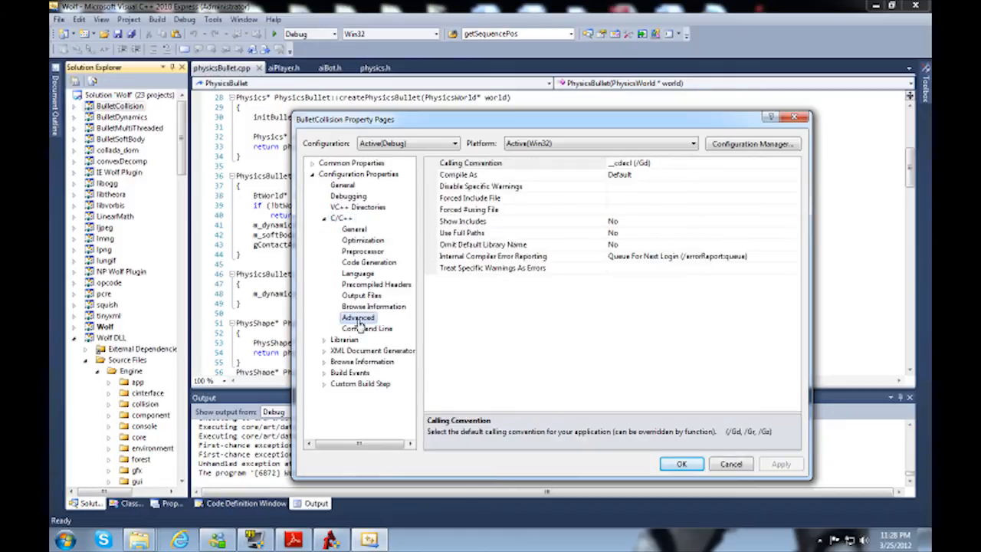
left_click(359, 273)
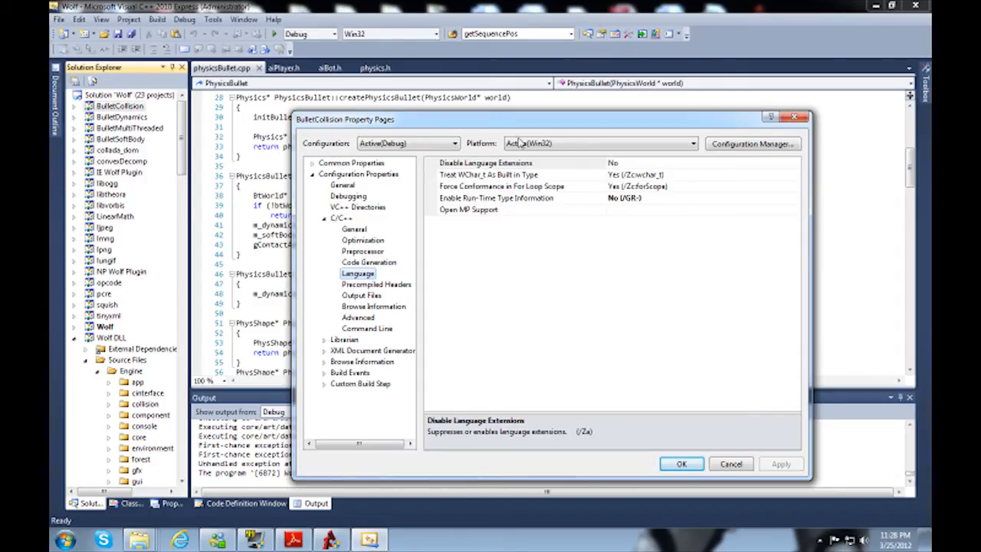
Step: Set Enable Run-Time Type Information to Yes (/GR) for BulletCollision's active Debug configuration
left_click_drag(482, 130, 600, 137)
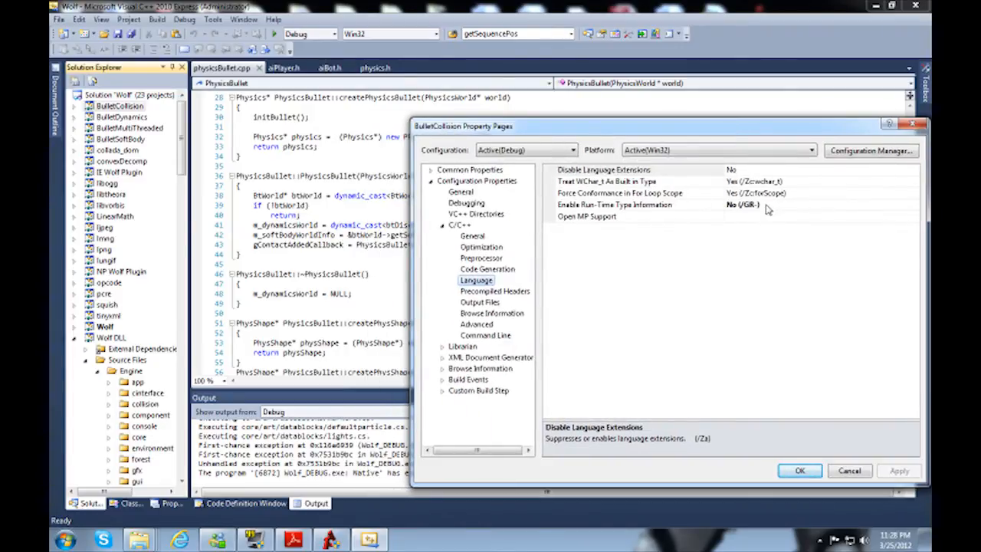
left_click_drag(639, 135, 527, 110)
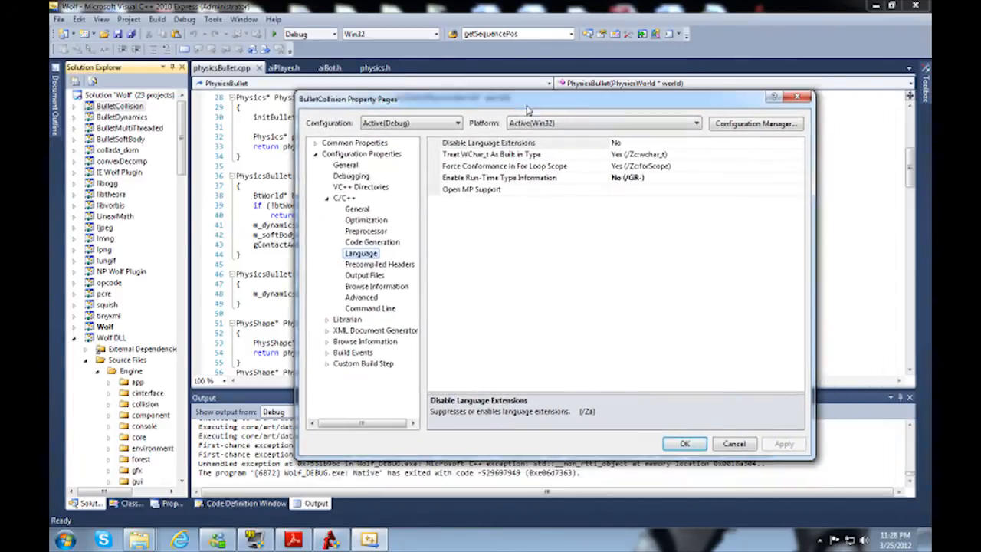
left_click(792, 178)
left_click(797, 178)
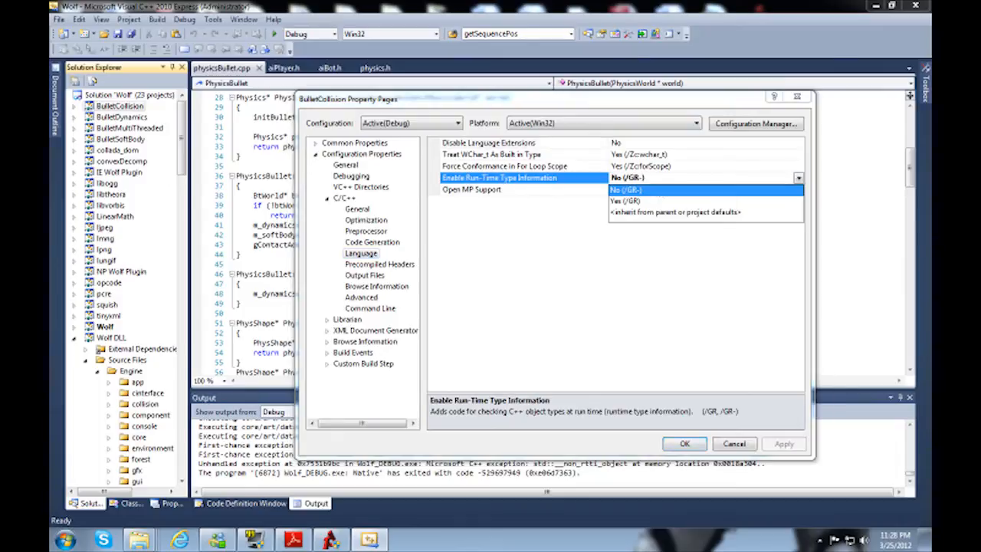
left_click(624, 200)
Step: Save BulletCollision's Debug change, and set Enable Run-Time Type Information to Yes (/GR) for its Release configuration
left_click(425, 123)
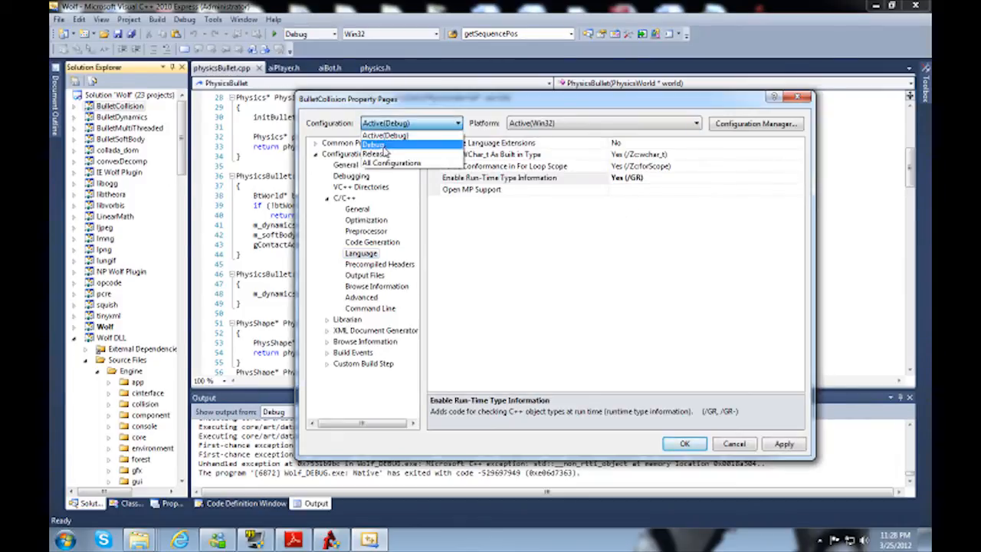
left_click(386, 153)
left_click(485, 310)
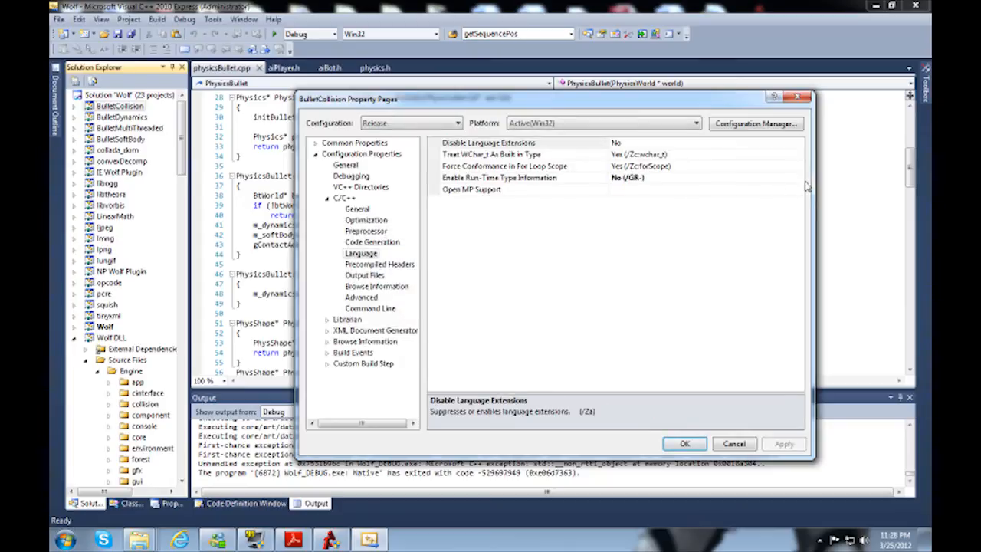
left_click(796, 178)
left_click(798, 178)
left_click(624, 200)
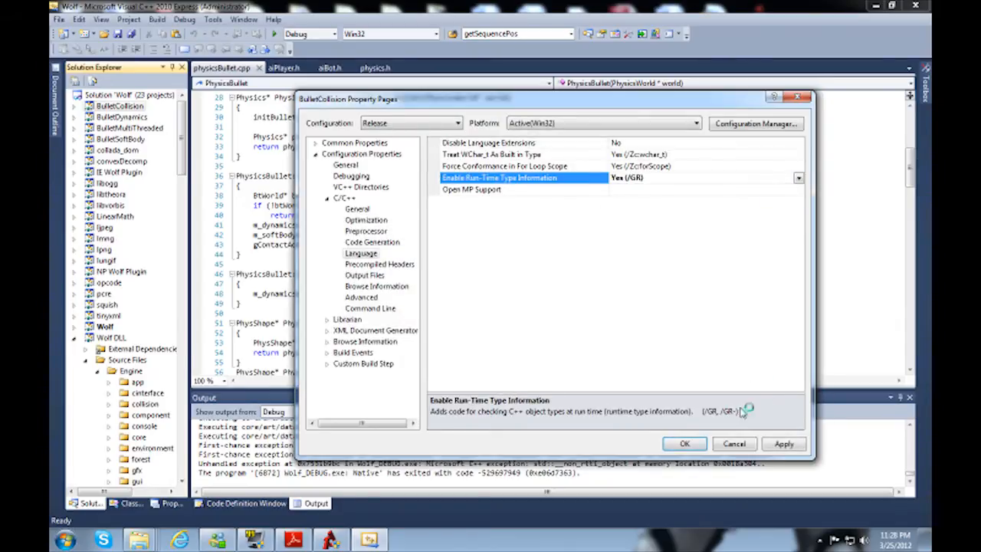
left_click(684, 443)
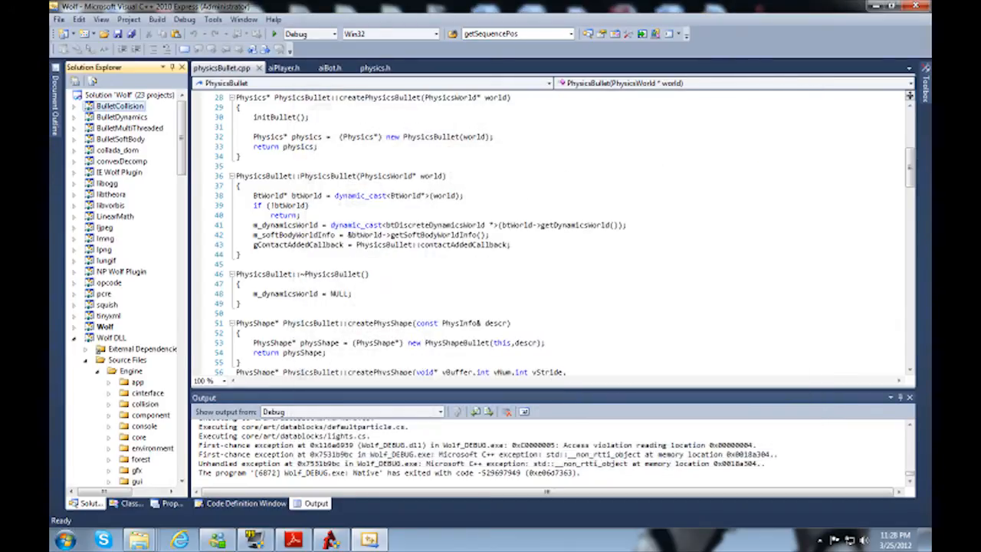
Step: Set Enable Run-Time Type Information to Yes (/GR) for the BulletDynamics project's Debug configuration
right_click(121, 117)
left_click(153, 370)
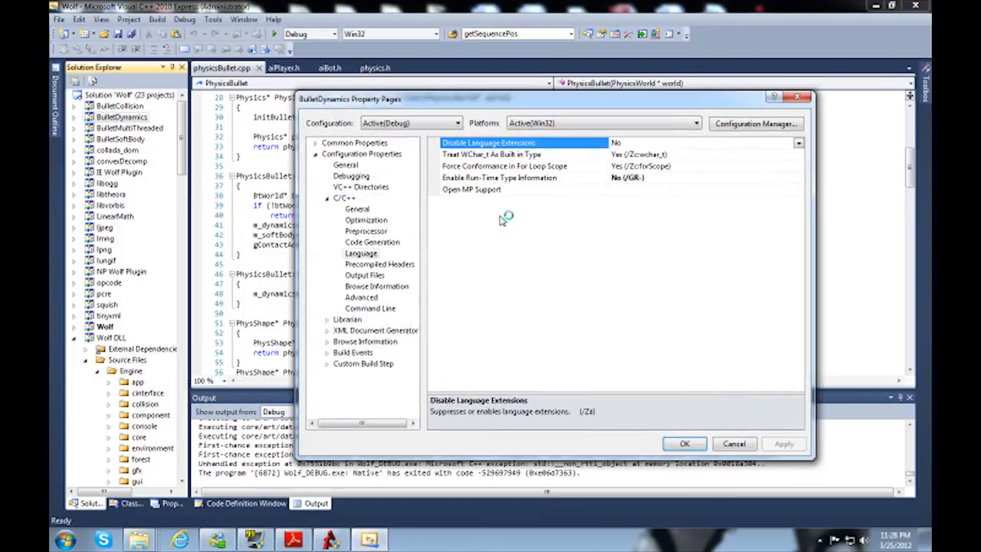
left_click(798, 179)
left_click(799, 179)
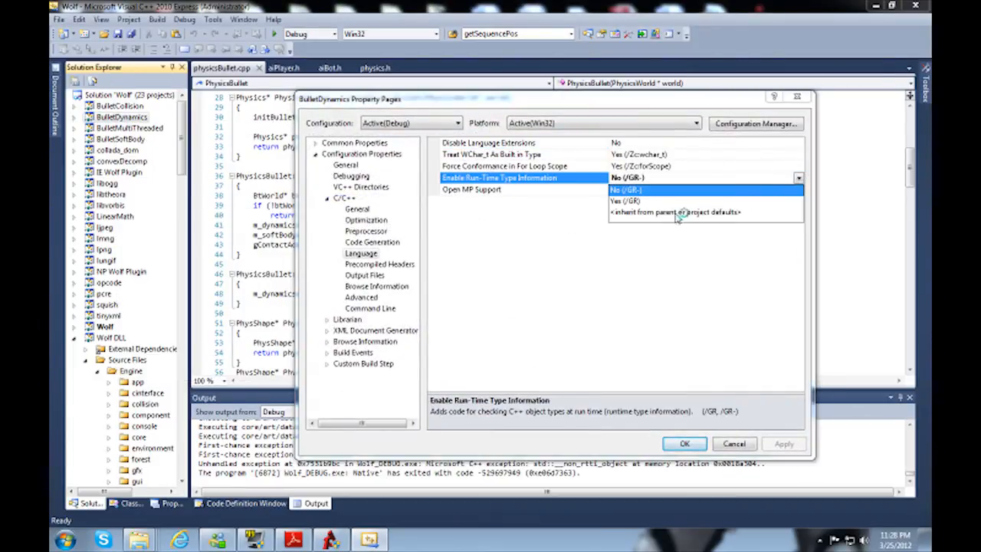
left_click(640, 200)
Step: Save BulletDynamics' Debug change, and set Enable Run-Time Type Information to Yes (/GR) for its Release configuration
left_click(414, 125)
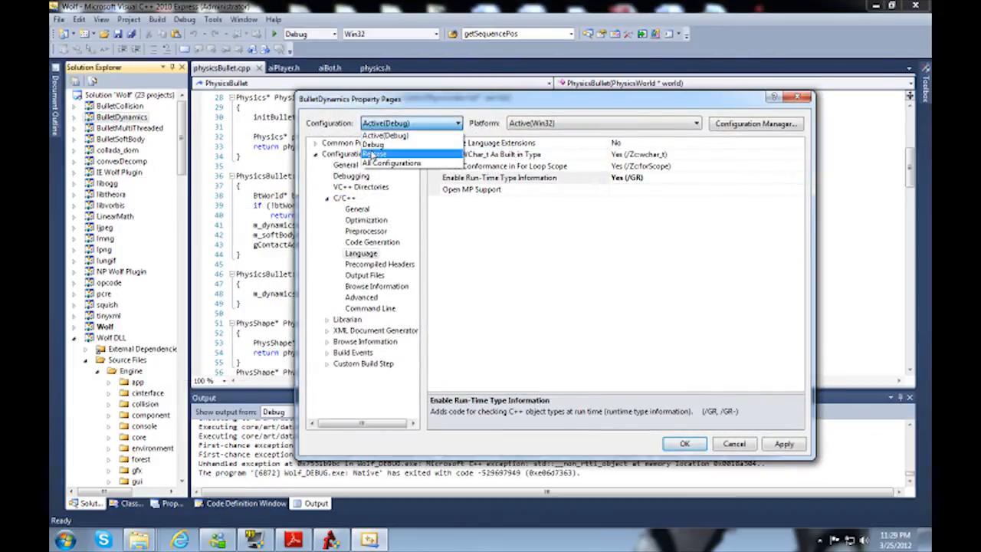
left_click(383, 145)
left_click(490, 312)
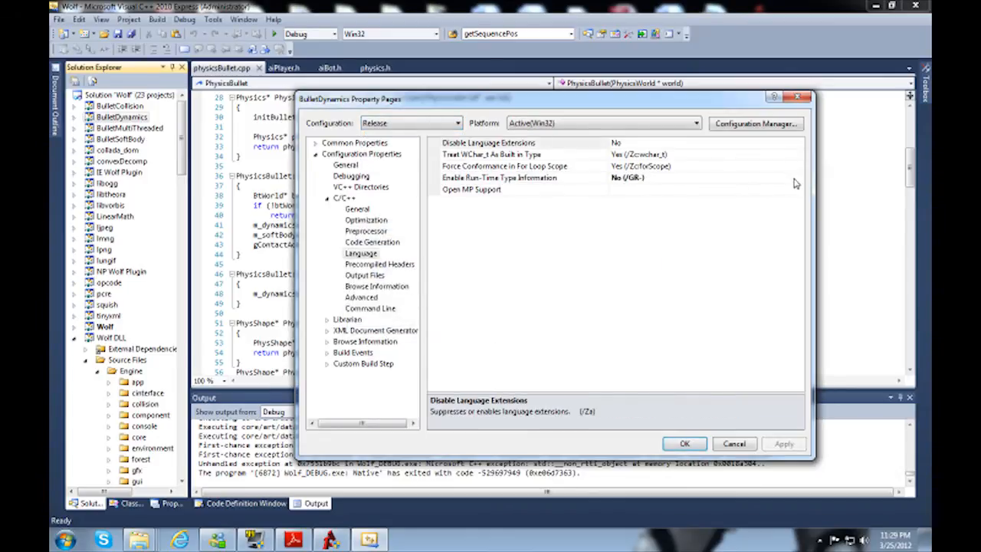
left_click(796, 178)
left_click(798, 178)
left_click(651, 201)
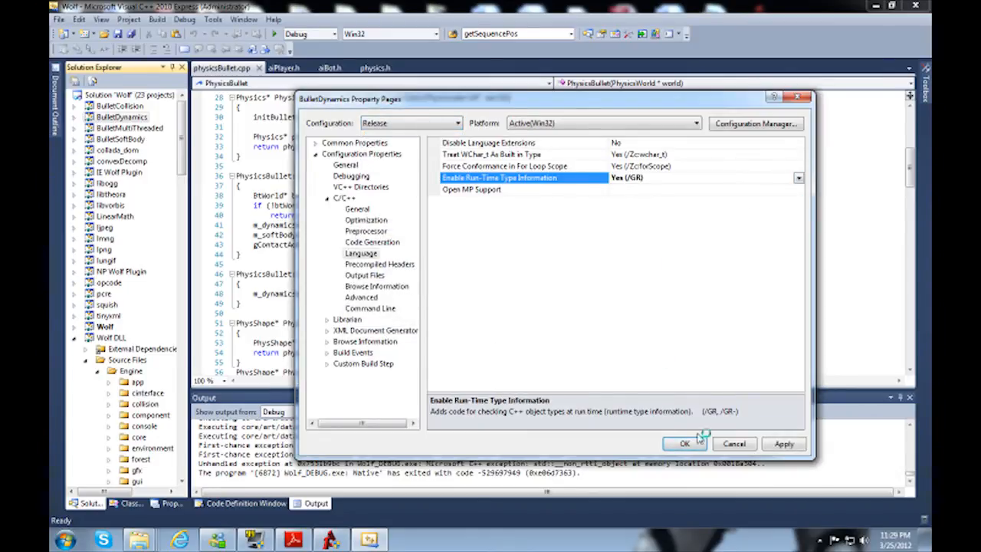
left_click(684, 443)
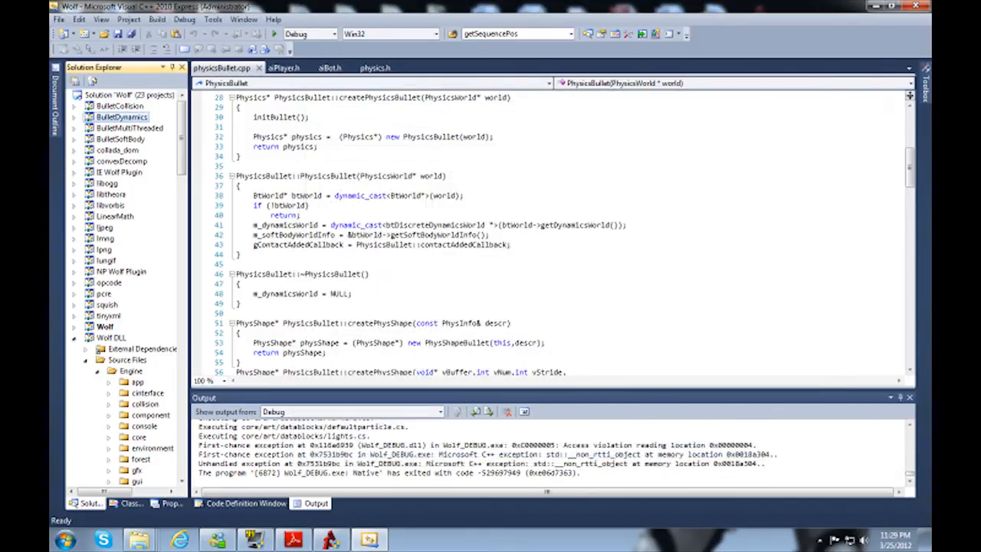
Step: Set Enable Run-Time Type Information to Yes (/GR) for the BulletMultiThreaded project's Debug configuration
right_click(130, 128)
left_click(175, 373)
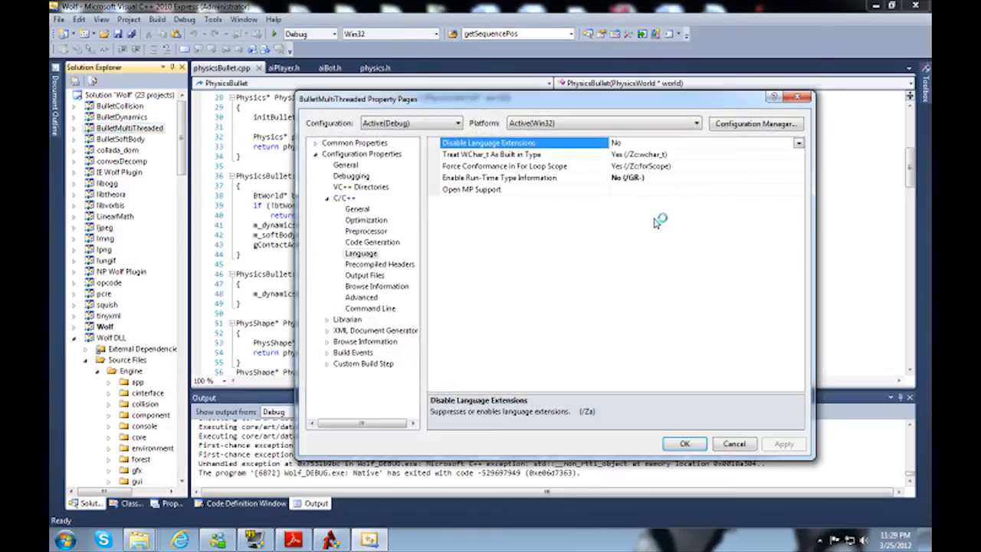
left_click(797, 178)
left_click(798, 178)
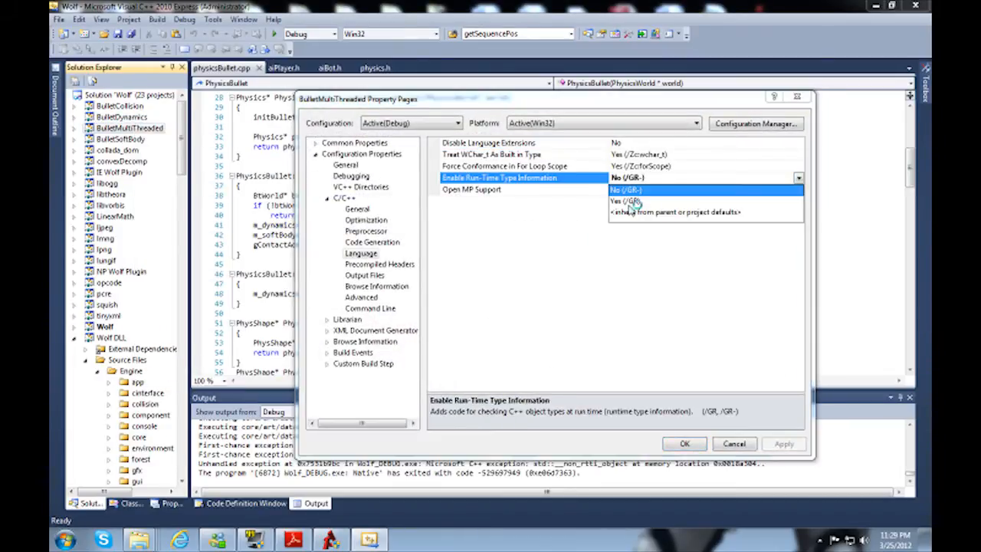
left_click(633, 201)
Step: Save BulletMultiThreaded's Debug change, and set Enable Run-Time Type Information to Yes (/GR) for its Release configuration
left_click(413, 123)
left_click(376, 156)
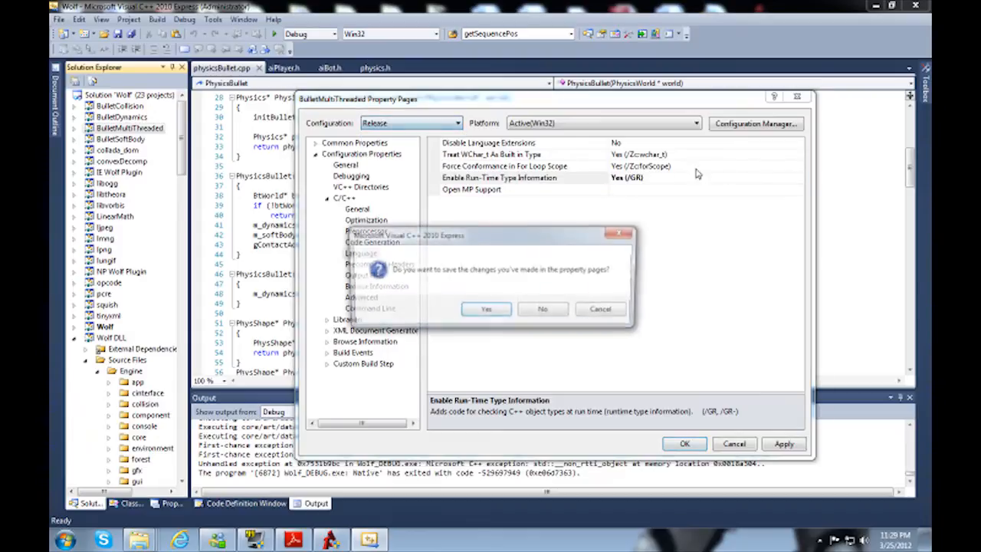
left_click(484, 309)
left_click(799, 177)
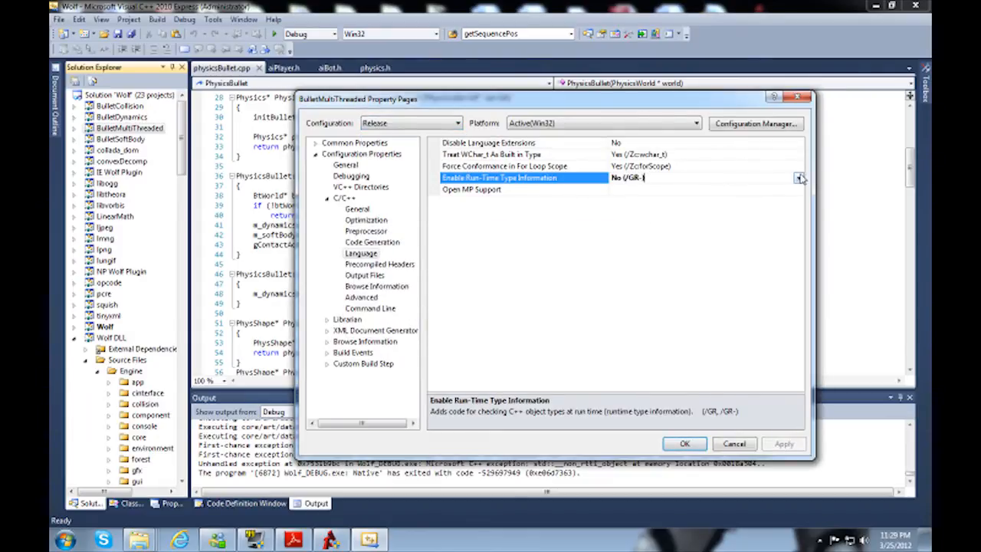
left_click(799, 177)
left_click(633, 200)
left_click(684, 444)
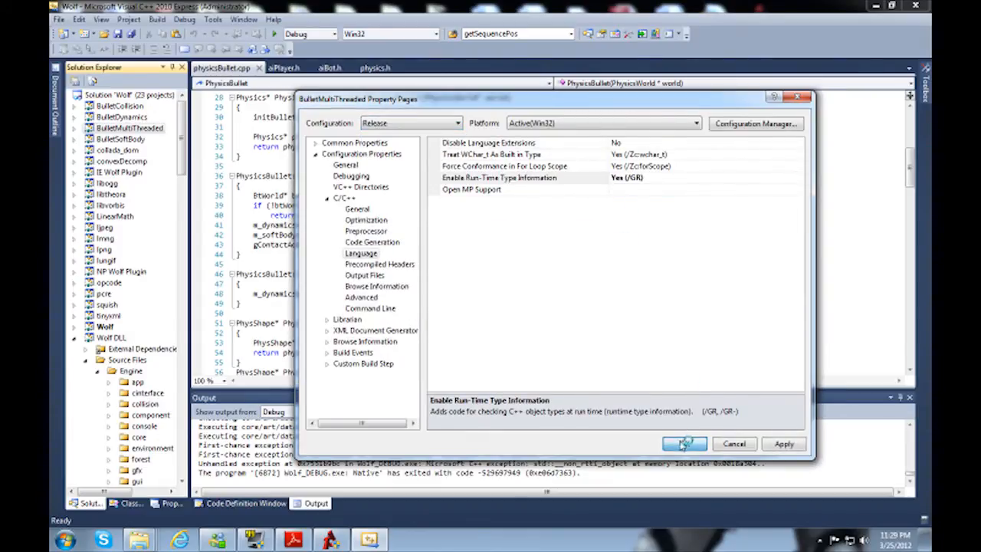
Step: Set Enable Run-Time Type Information to Yes (/GR) for the BulletSoftBody project's Debug configuration
right_click(121, 140)
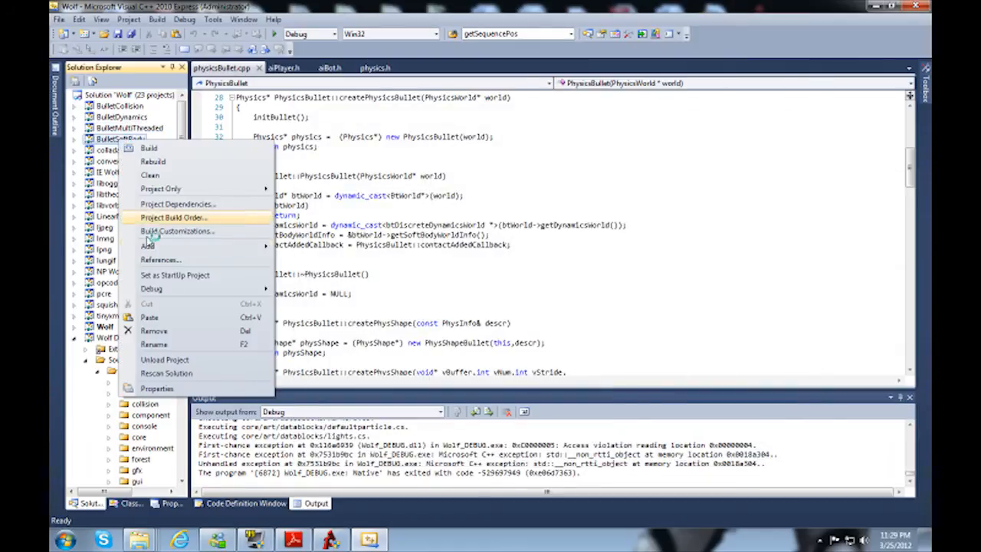
left_click(179, 390)
left_click(799, 178)
left_click(799, 177)
left_click(647, 201)
Step: Save BulletSoftBody's Debug change, and set Enable Run-Time Type Information to Yes (/GR) for its Release configuration
left_click(406, 125)
left_click(391, 154)
left_click(486, 309)
left_click(799, 178)
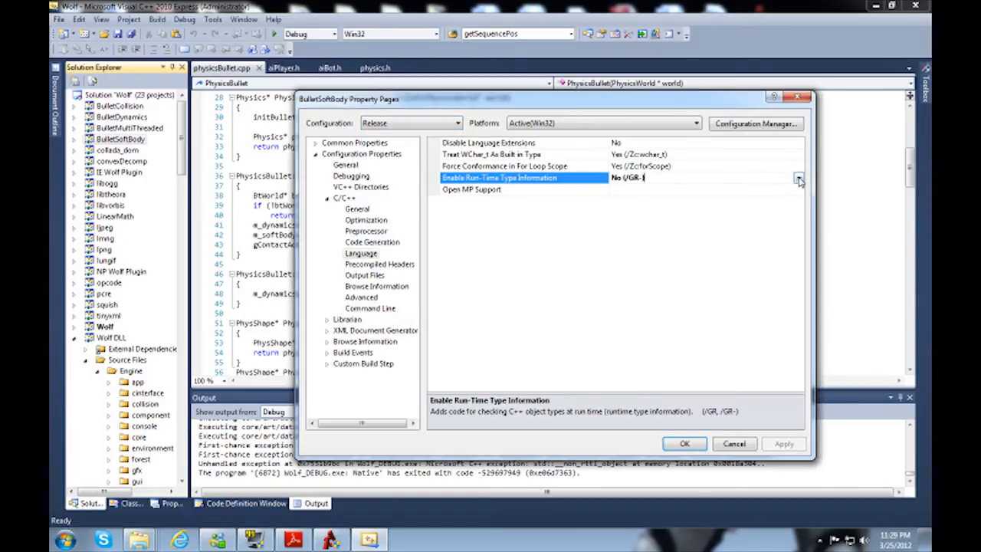
left_click(799, 178)
left_click(677, 203)
left_click(684, 443)
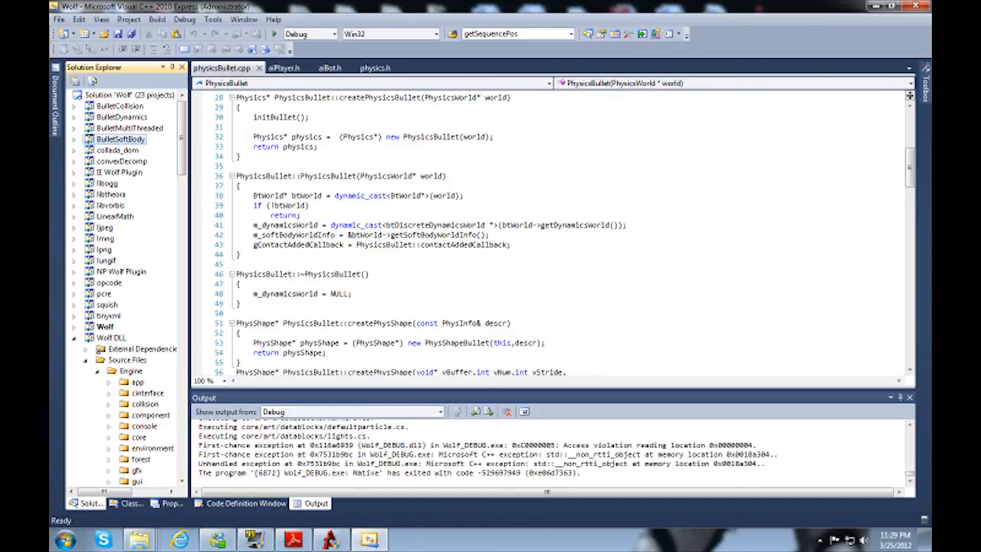
Step: Set Enable Run-Time Type Information to Yes (/GR) for the LinearMath project's Debug configuration
right_click(122, 217)
left_click(160, 466)
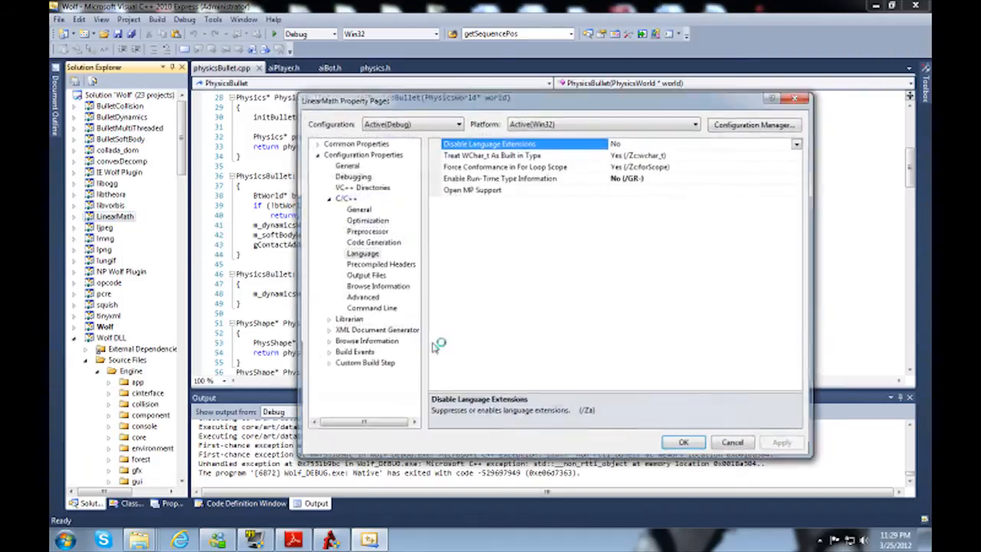
left_click(774, 180)
left_click(798, 178)
left_click(674, 203)
Step: Set Enable Run-Time Type Information to Yes (/GR) for LinearMath's Release configuration too, and build the Wolf solution
left_click(400, 123)
left_click(374, 153)
left_click(476, 312)
left_click(798, 178)
left_click(798, 178)
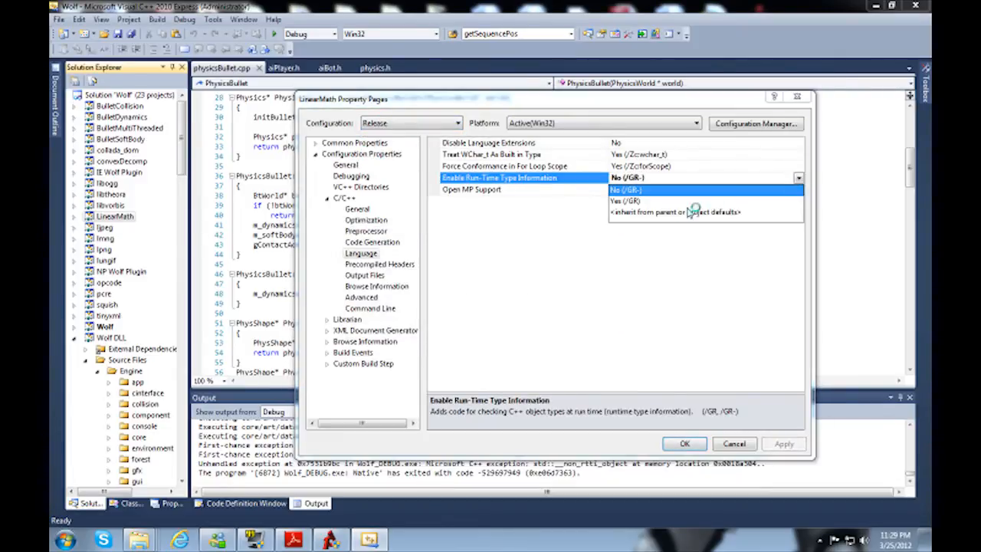
left_click(674, 201)
left_click(674, 449)
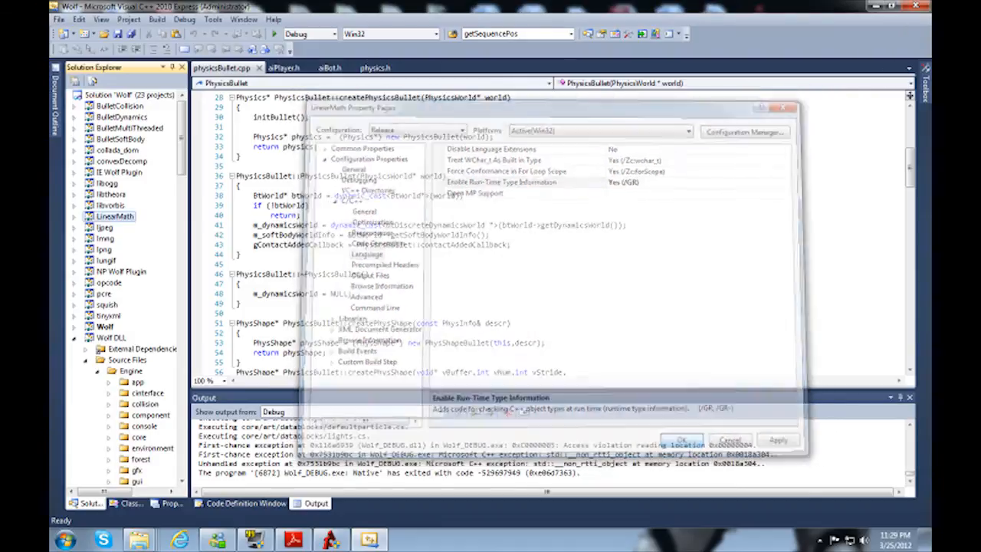
left_click(157, 20)
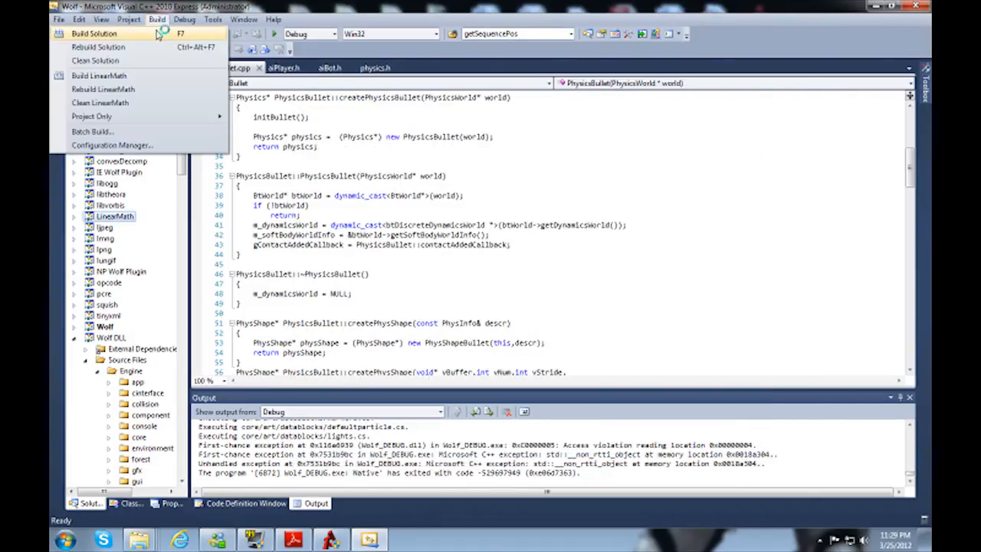
left_click(157, 34)
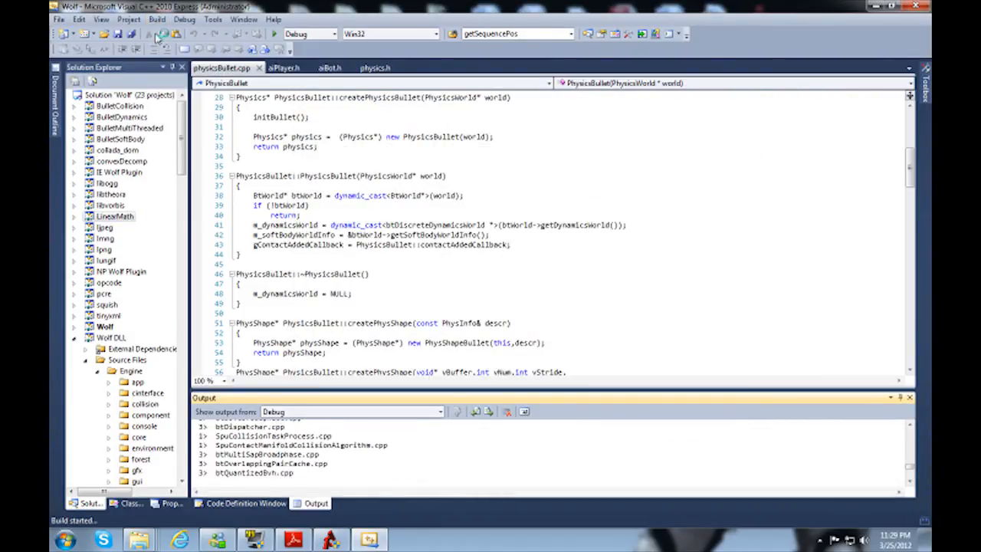
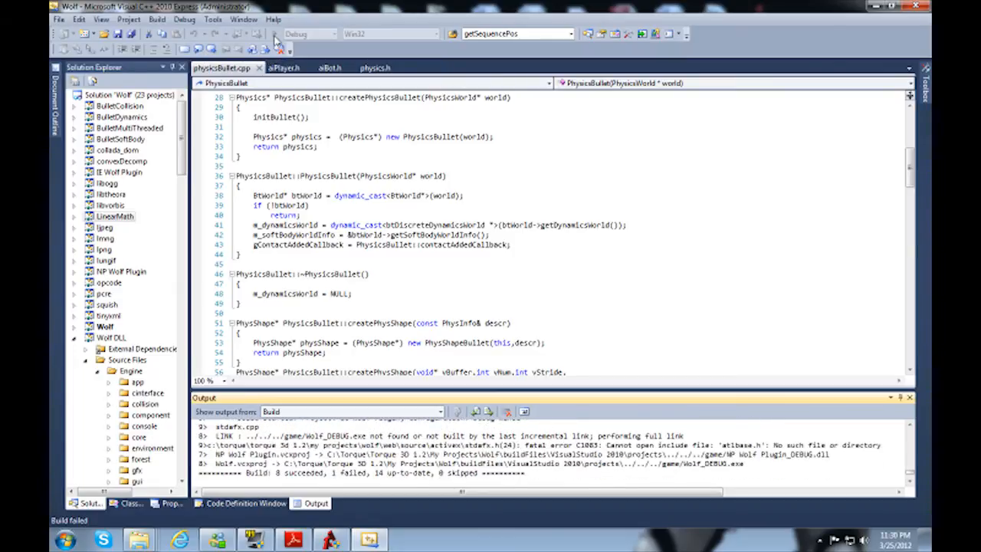
Step: Run the Wolf Debug build, declining the debugger at the console-method assertion, and start the game level
left_click(274, 38)
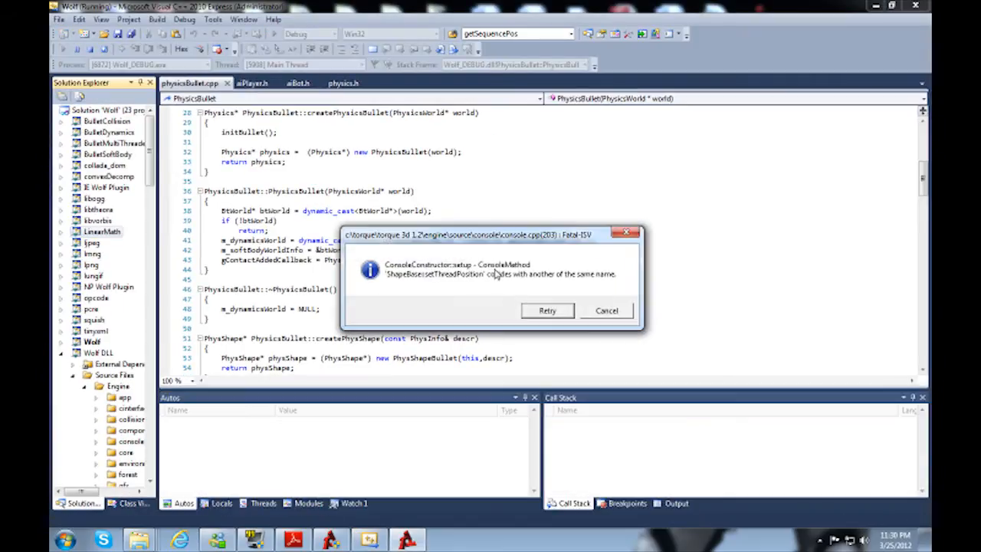
left_click(539, 314)
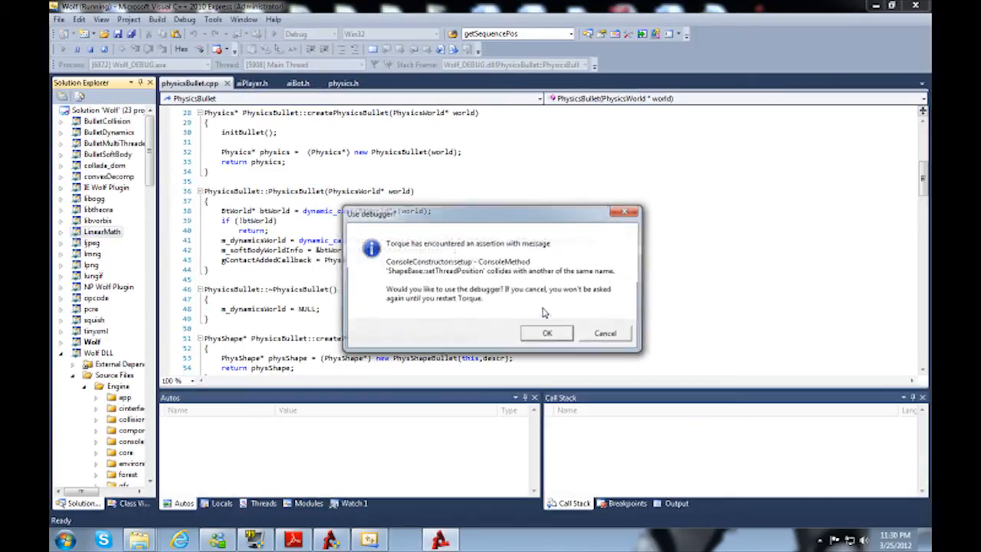
left_click(606, 335)
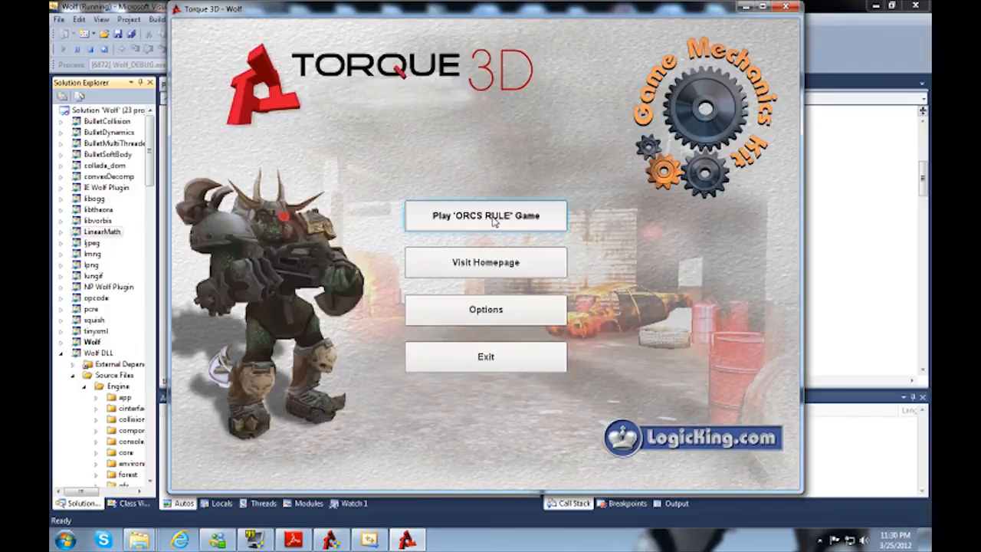
left_click(503, 221)
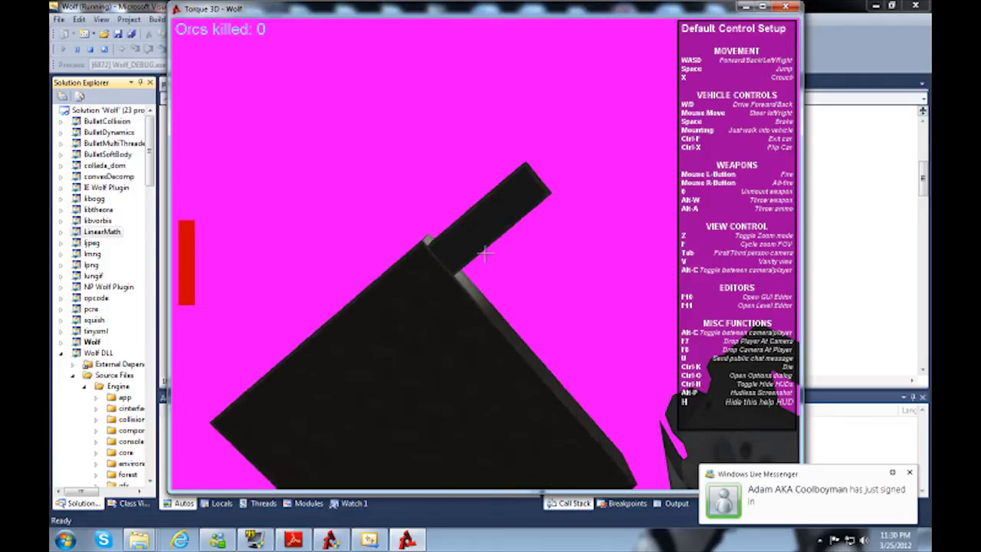
Step: Open the level editor and fly through the garage level to examine its objects and the Game Mechanics Kit commands
key("F11")
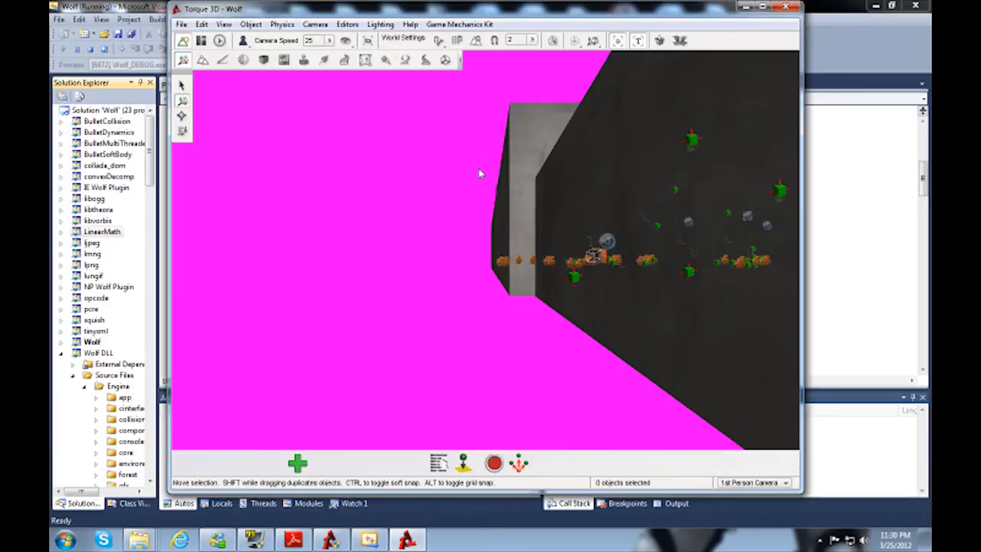
mouse_move(480, 204)
left_mouse_down()
mouse_move(502, 222)
mouse_move(487, 214)
left_mouse_up()
right_click(476, 211)
key("w")
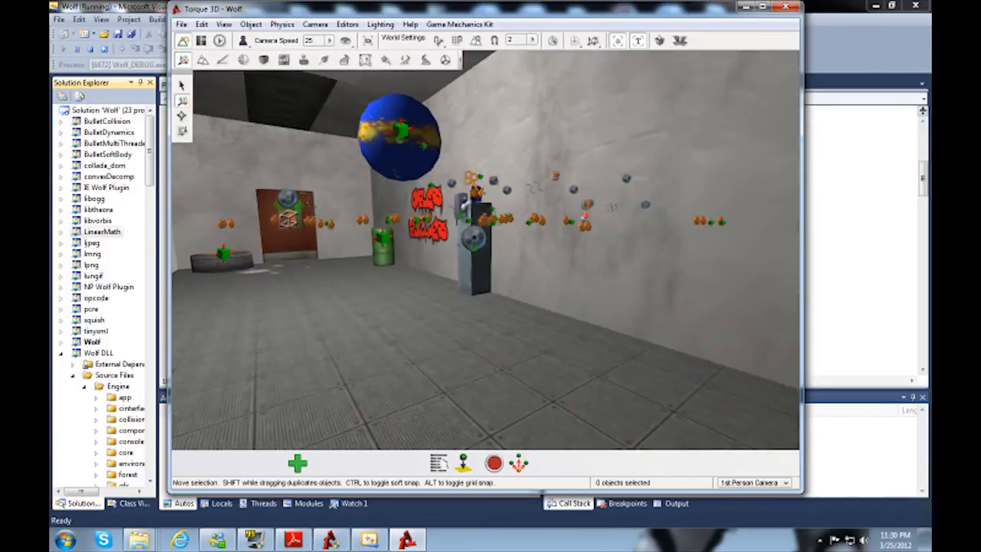
key("w")
key("s")
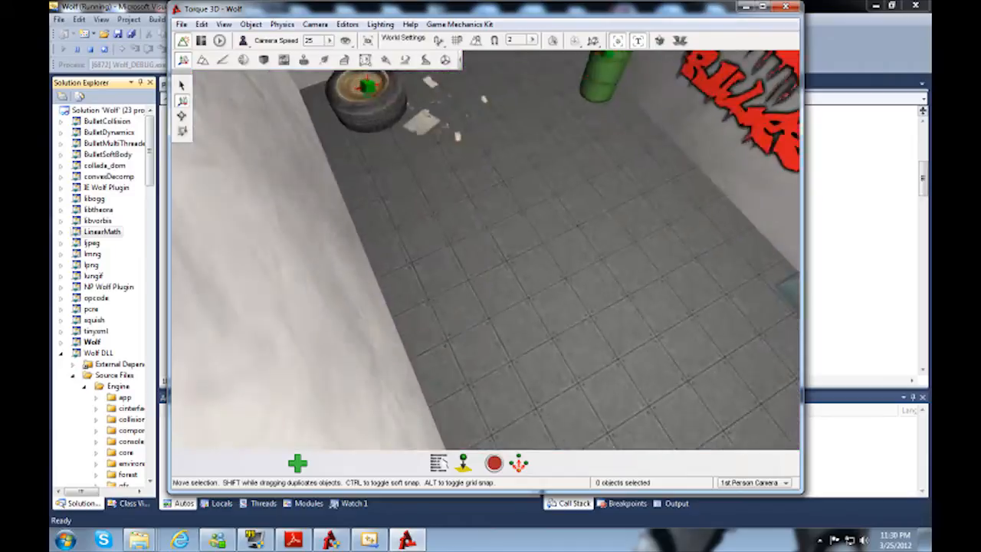
key("w")
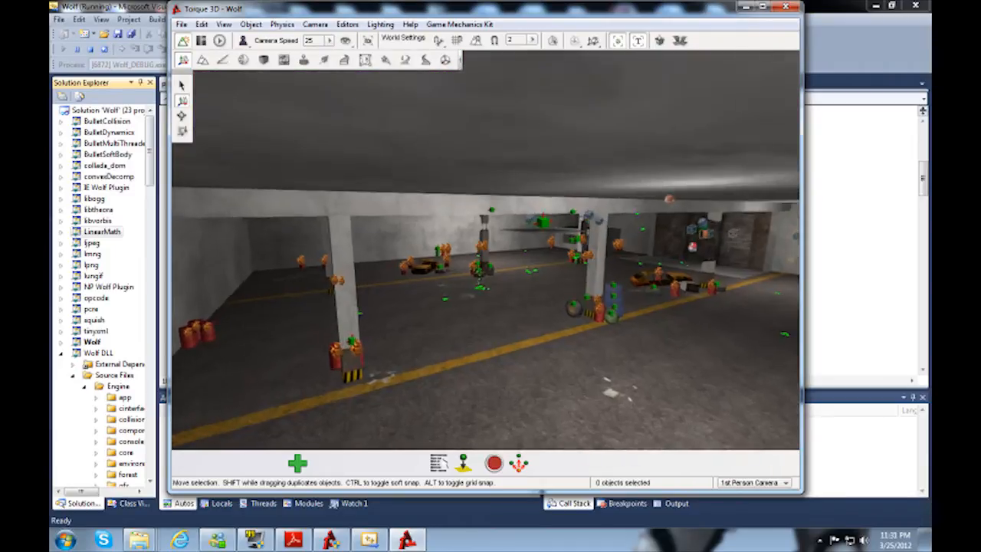
key("w")
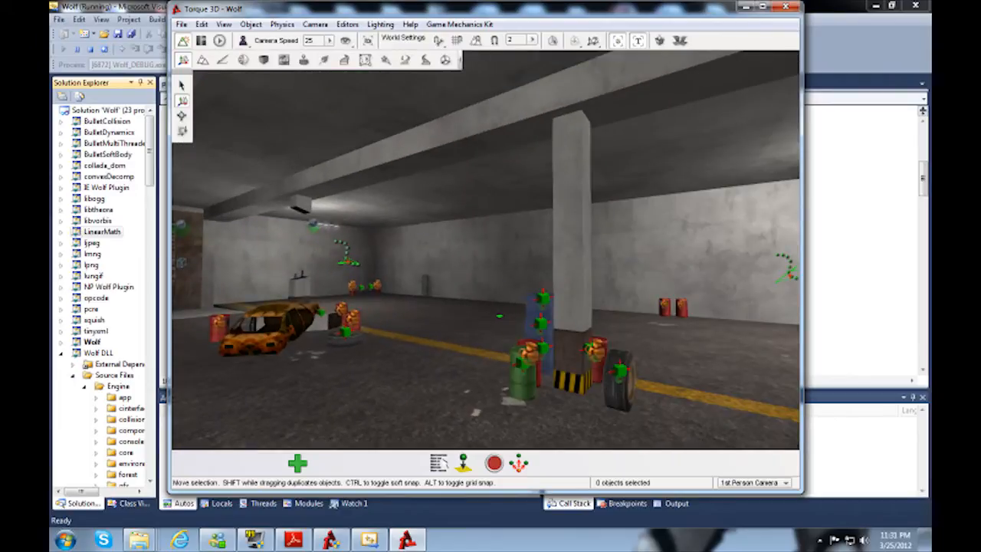
key("w")
key("w")
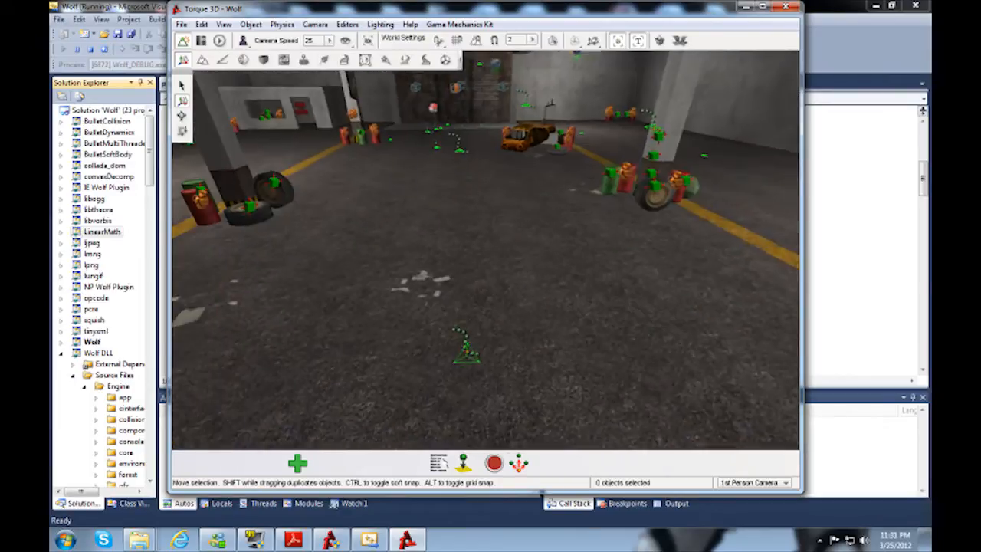
left_click(458, 24)
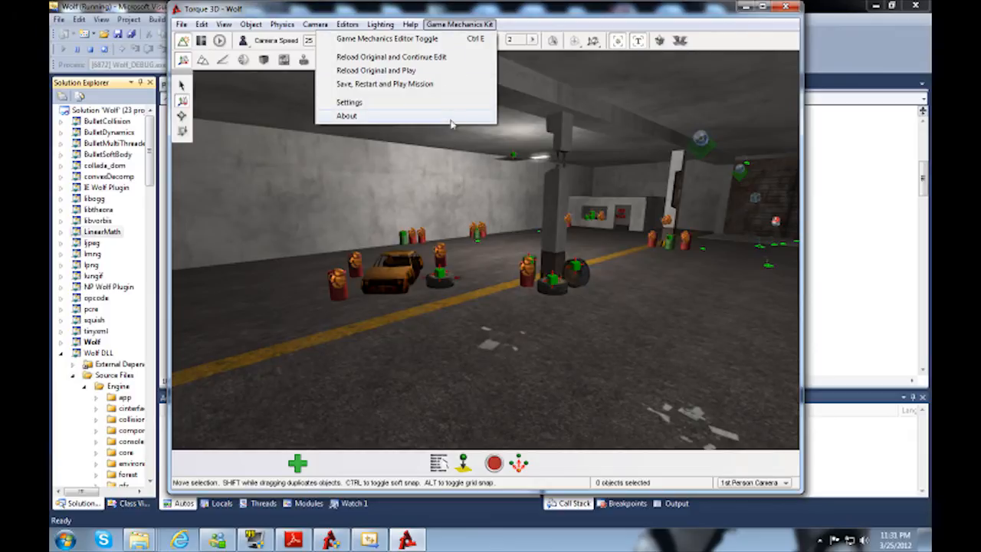
left_click(449, 26)
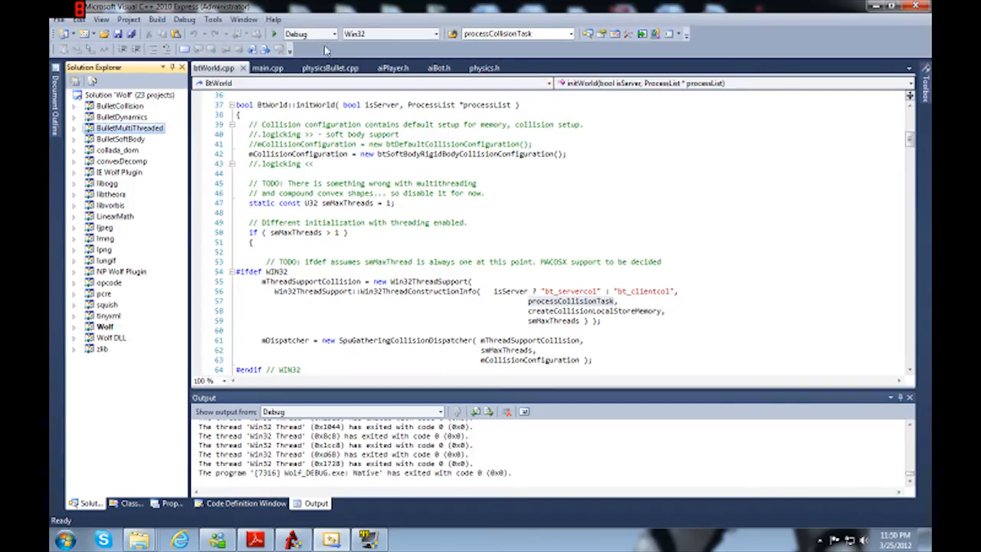
Step: Run the Wolf Debug build again from Visual C++, declining the debugger at the assertion, and start the level
left_click(275, 33)
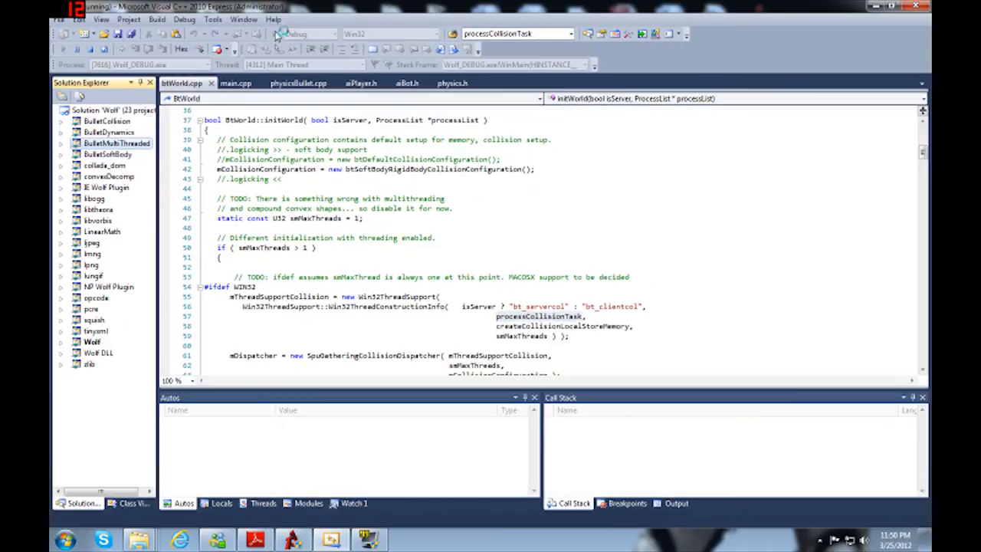
left_click(560, 311)
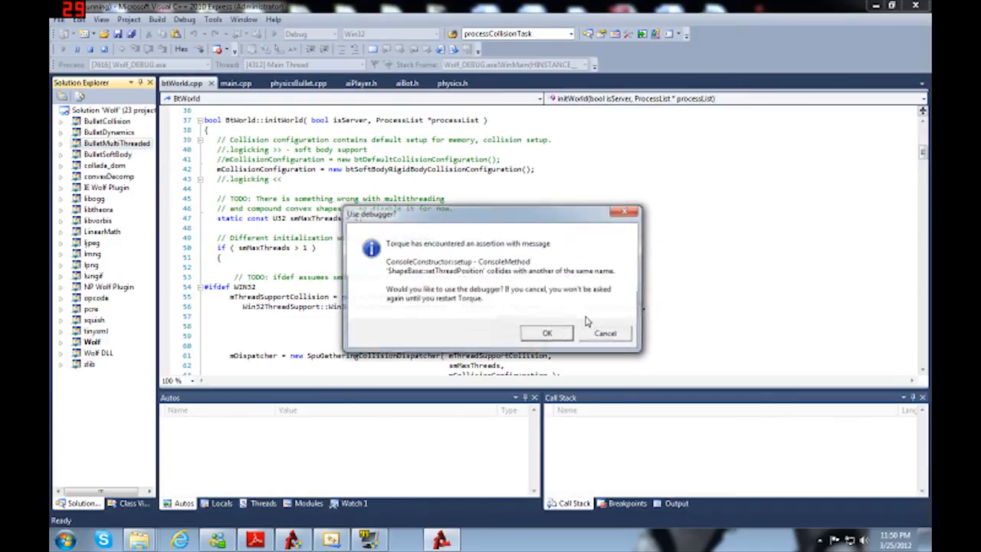
left_click(607, 333)
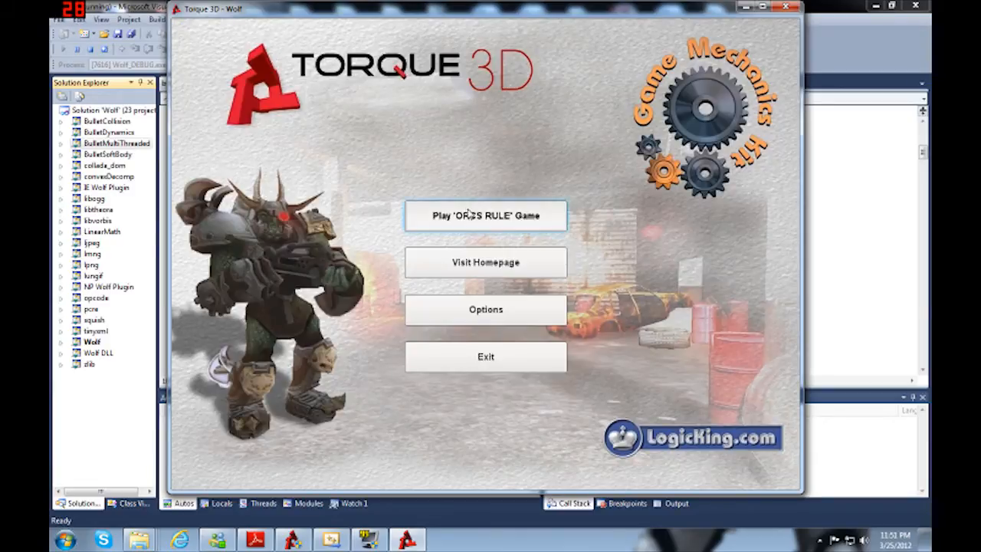
left_click(467, 222)
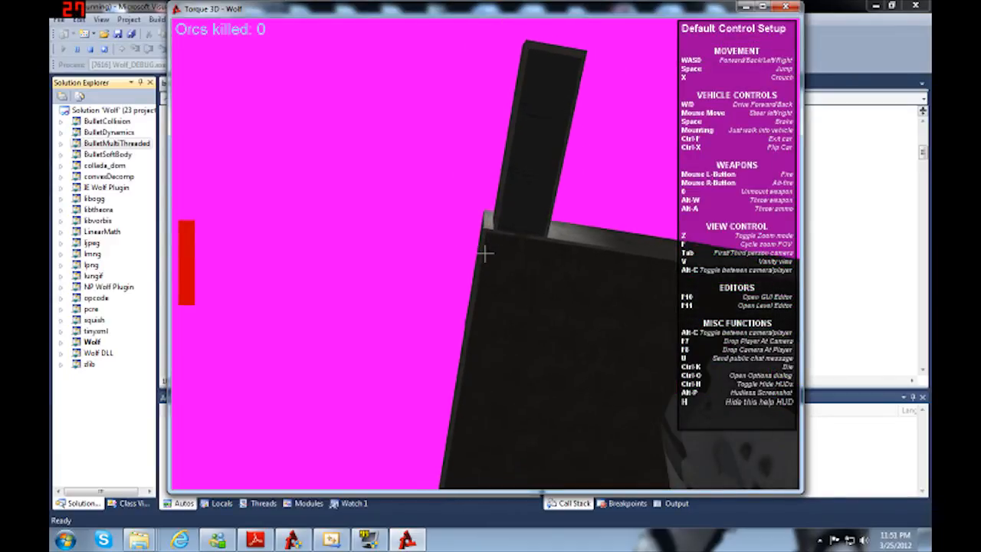
Step: Open the level editor and reload the original levels/default.mis mission for play with the Game Mechanics Kit
key("F11")
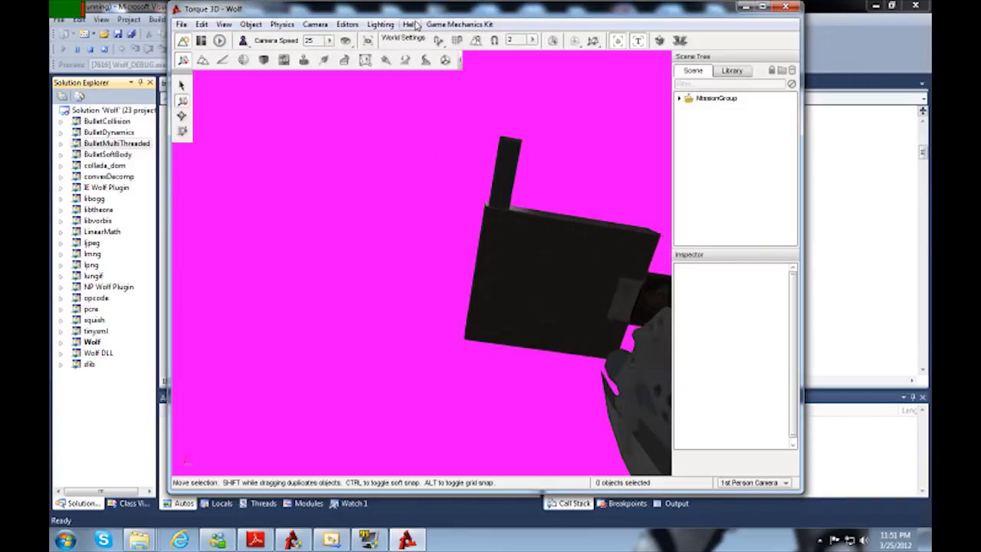
left_click(457, 24)
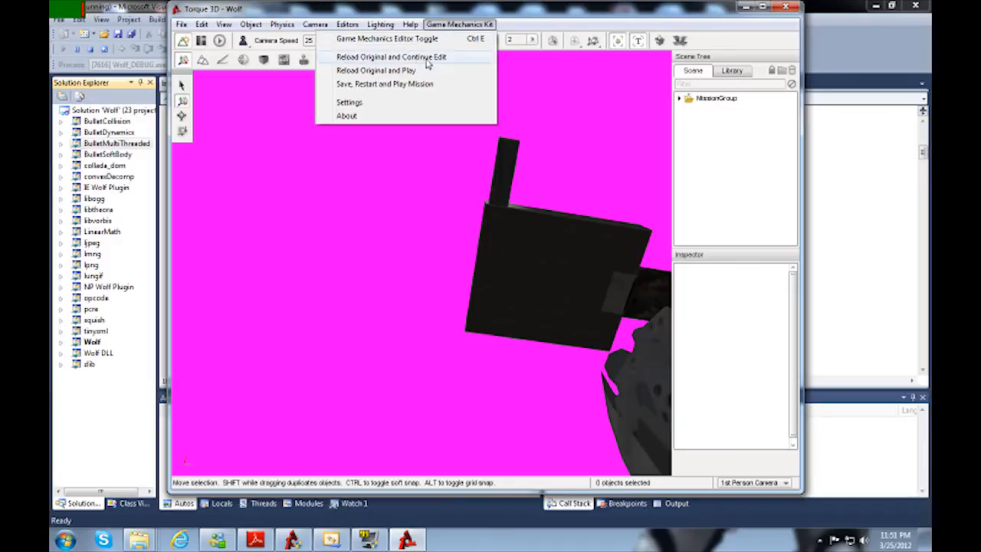
left_click(389, 75)
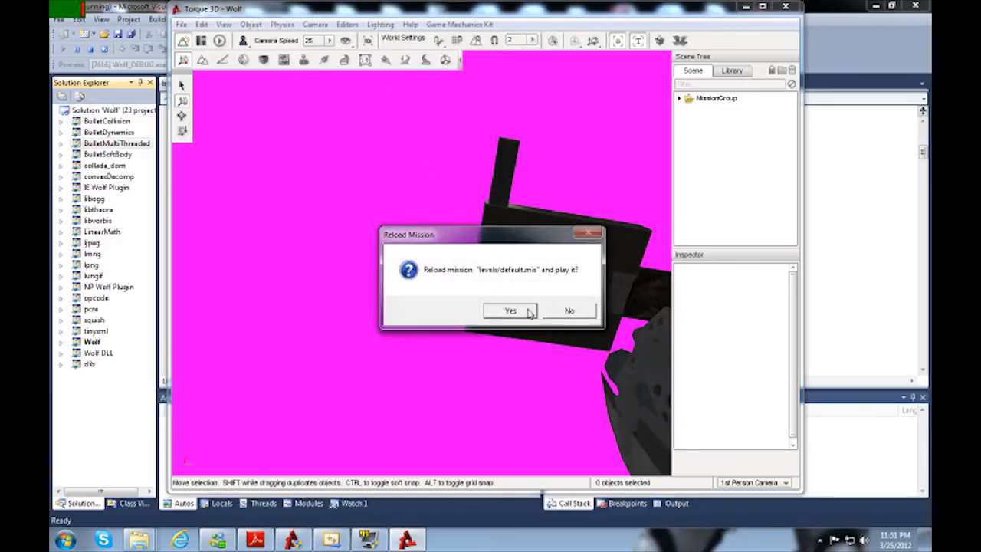
left_click(508, 310)
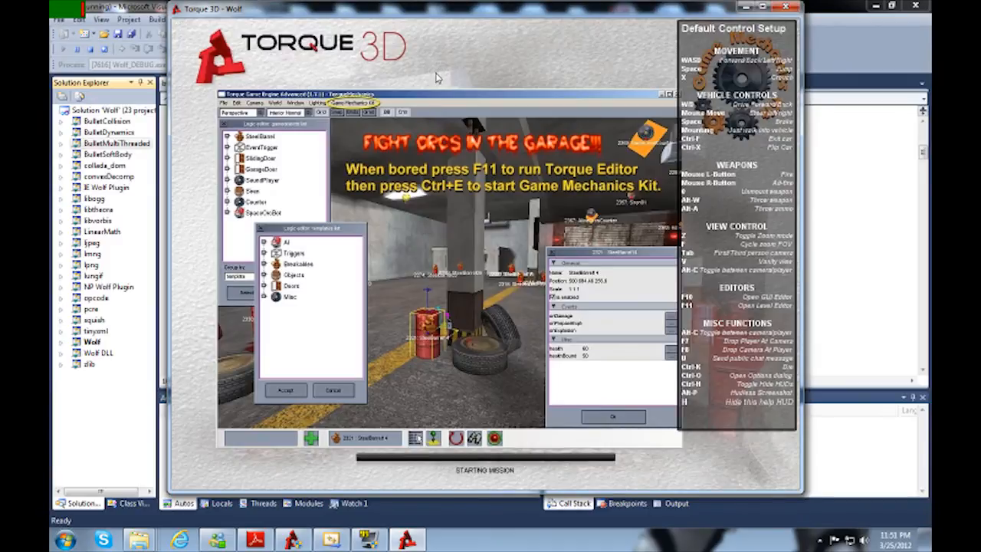
Step: Return to the level editor and repeat the Game Mechanics Kit's Reload Original and Play for levels/default.mis
key("F11")
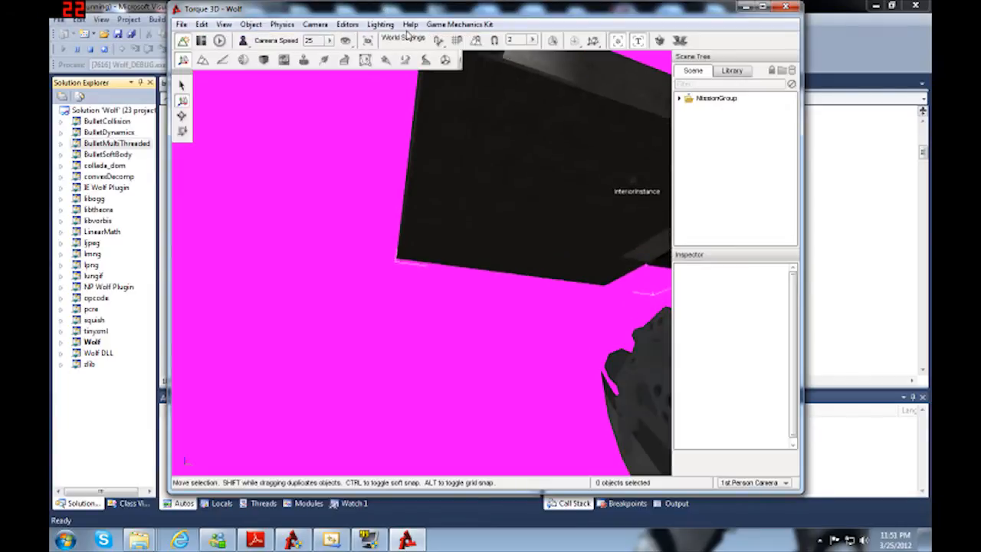
left_click(459, 24)
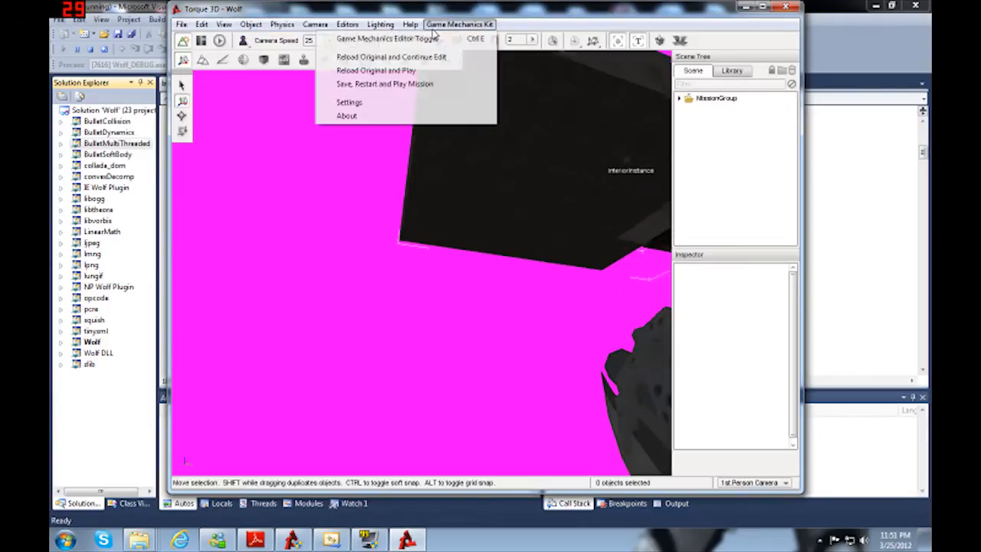
left_click(410, 73)
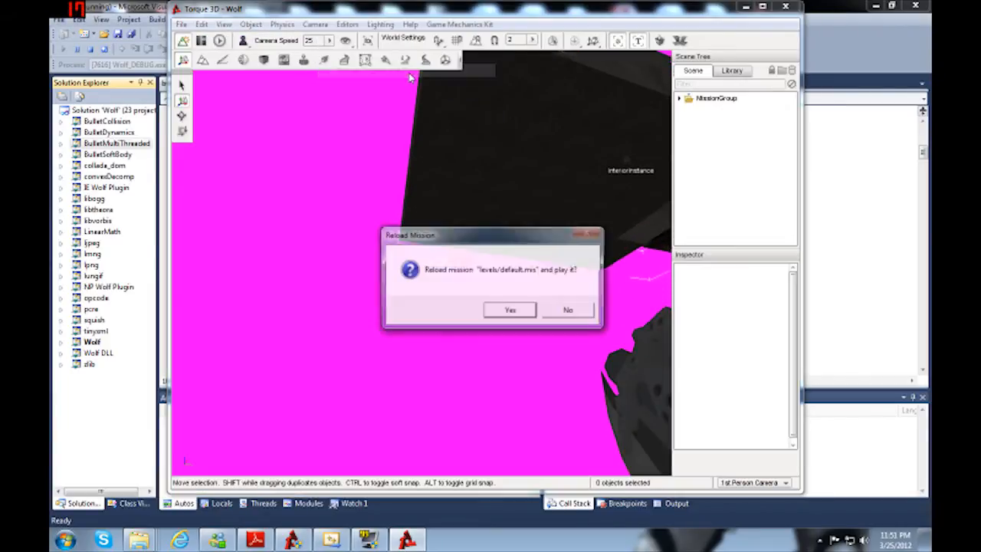
left_click(499, 310)
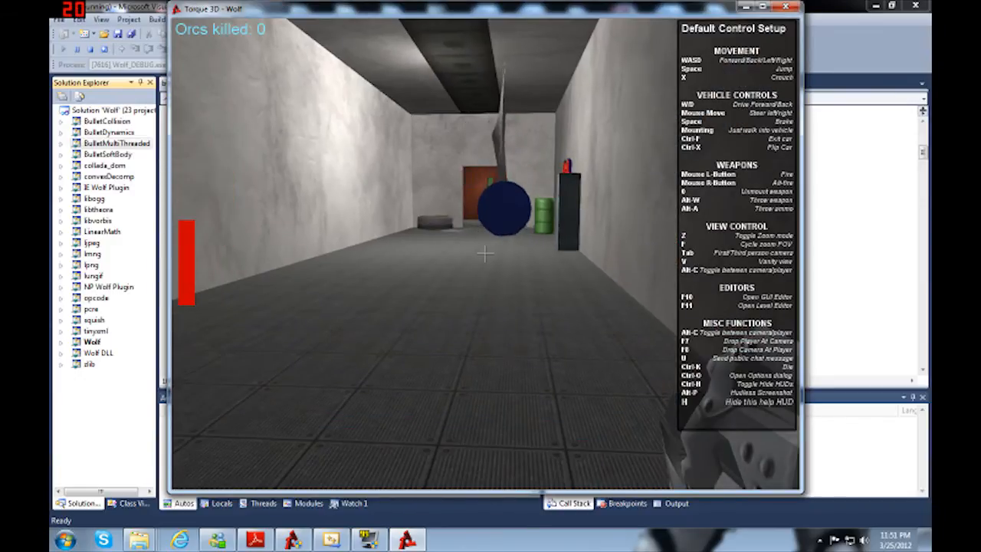
Step: Walk up to the hanging cloth and the blue soft-body ball and fire at them to test their physics
key("w")
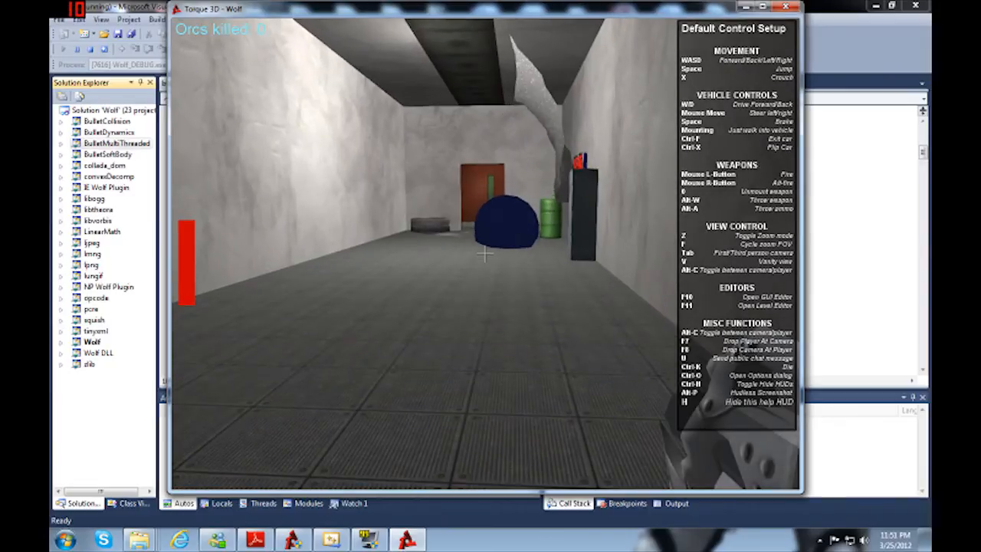
key("w")
key("w")
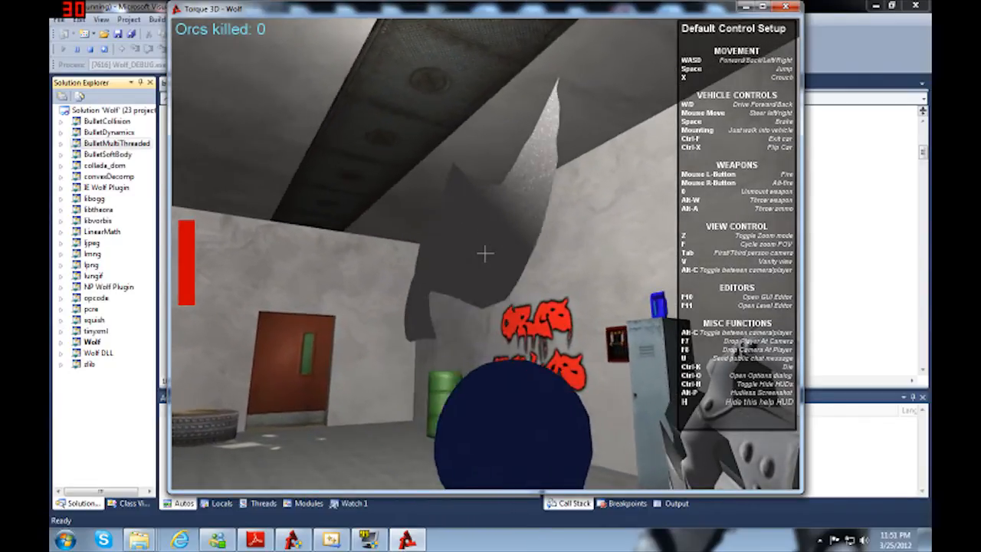
left_click(485, 253)
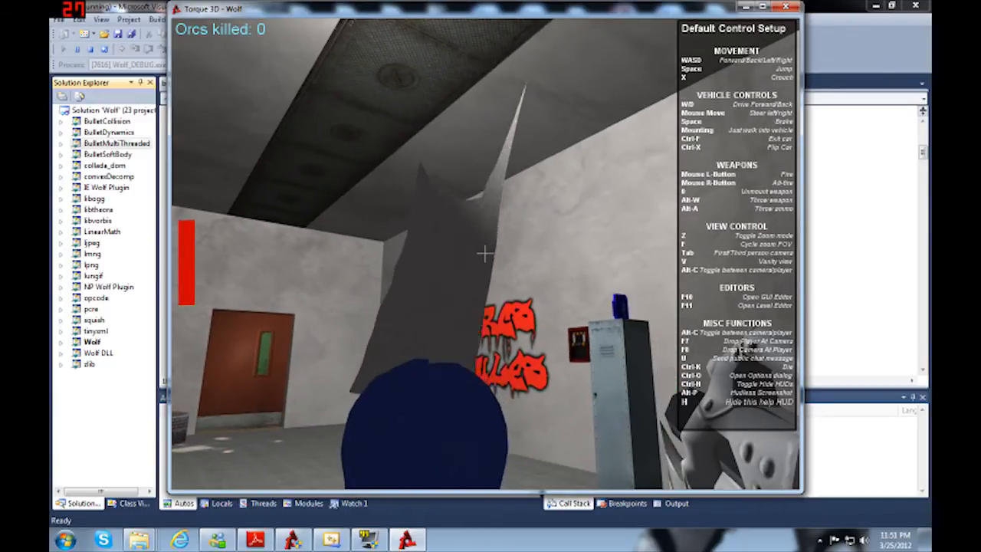
left_click(485, 252)
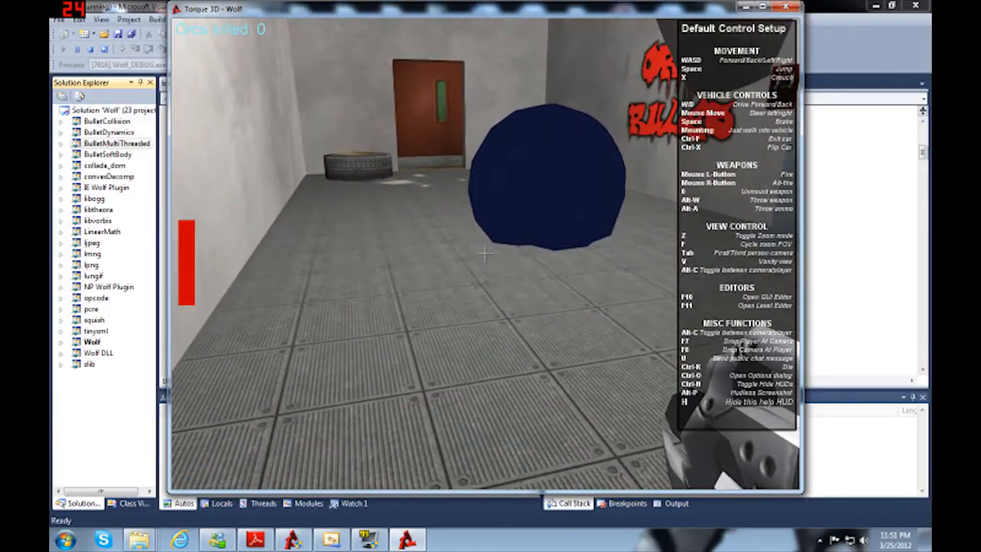
left_click(485, 252)
left_click(485, 253)
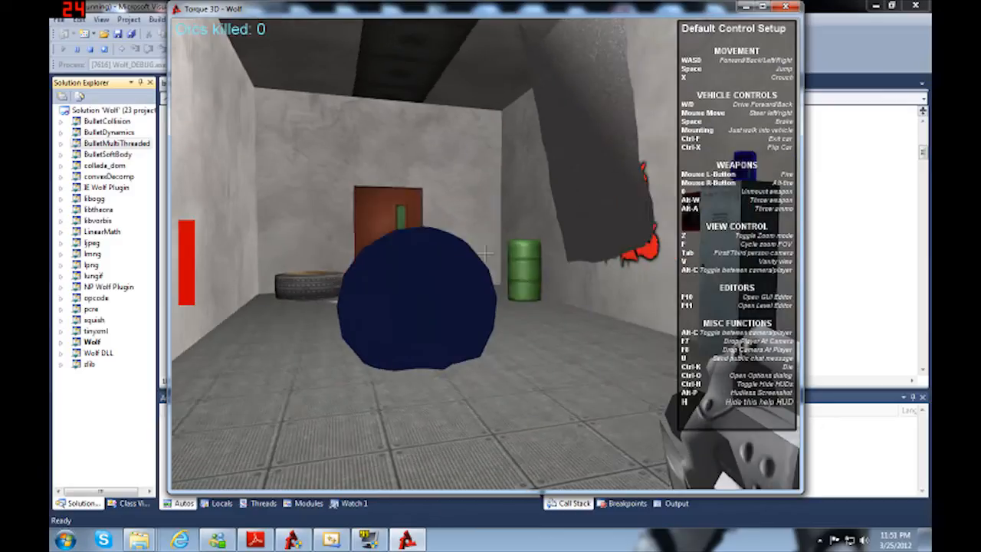
Step: Walk into the blue soft-body ball repeatedly to check how it moves and deforms
key("w")
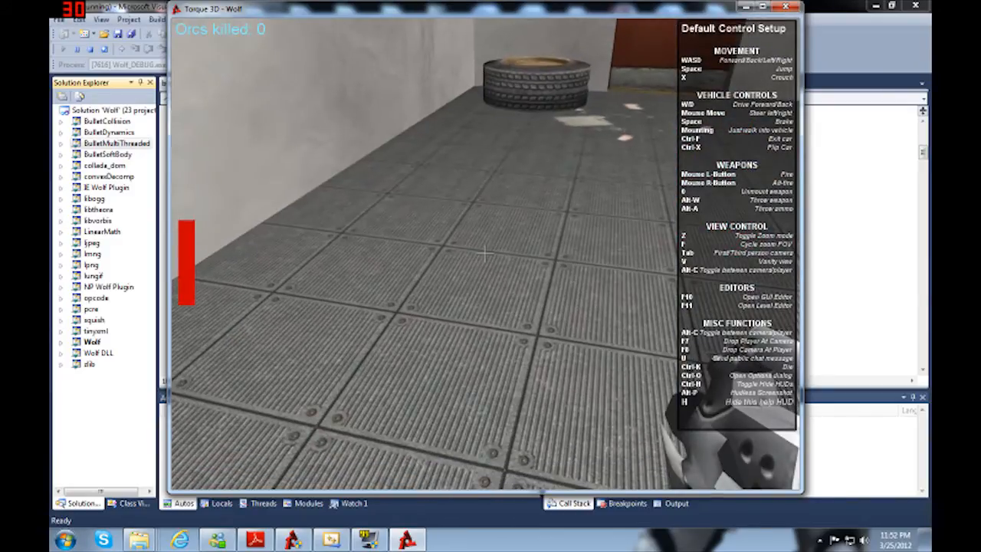
key("w")
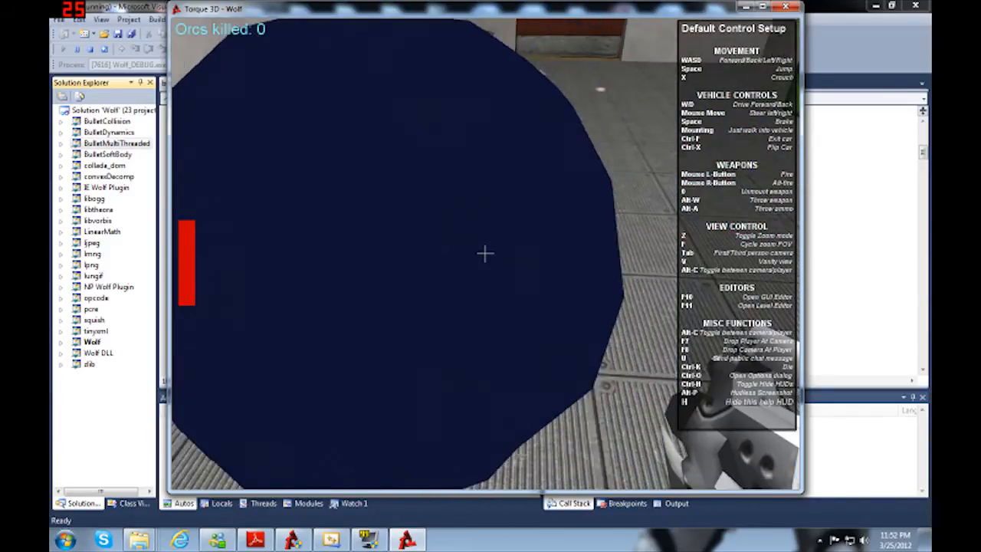
key("w")
key("s")
key("w")
key("w")
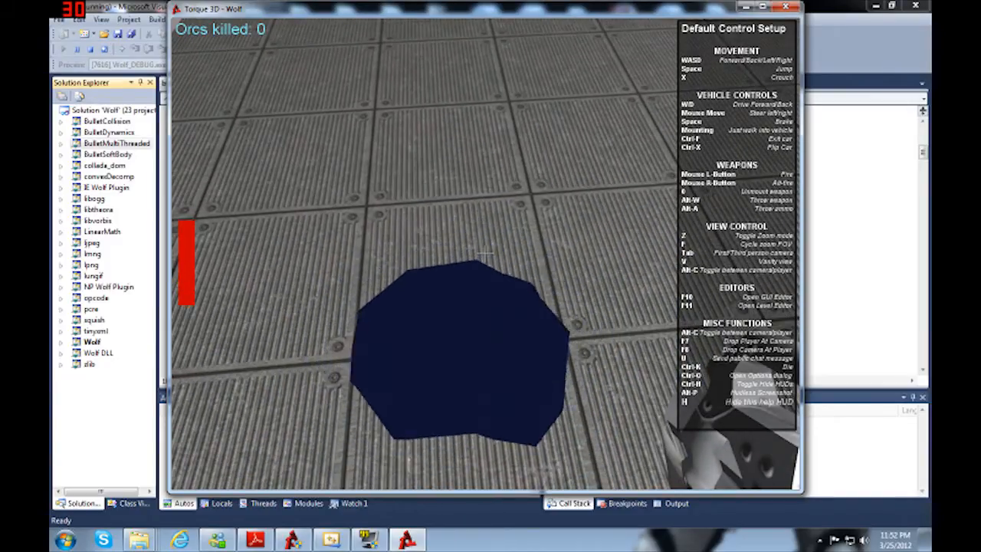
Step: Walk to the locker with the blue item on top, unlock the door, and head for the garage doorway
key("w")
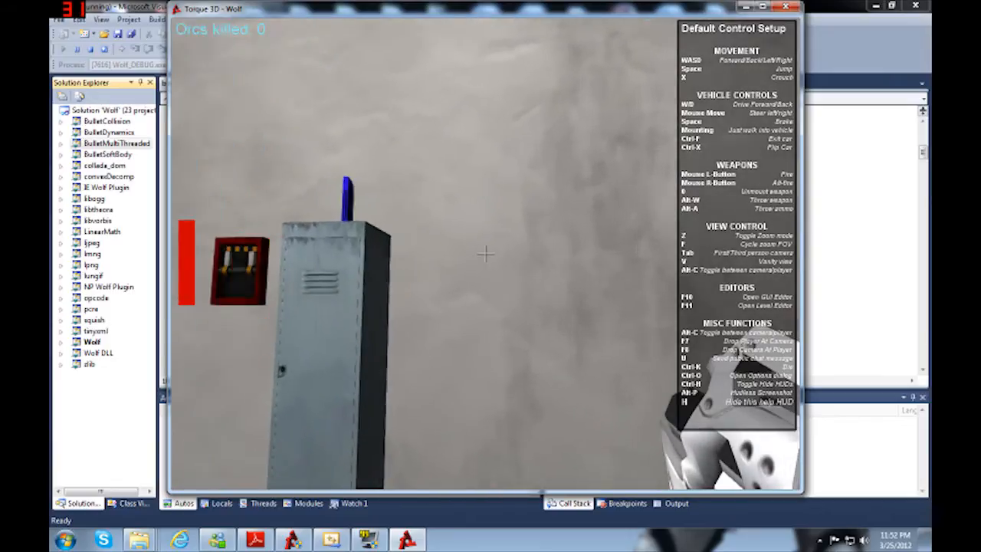
key("w")
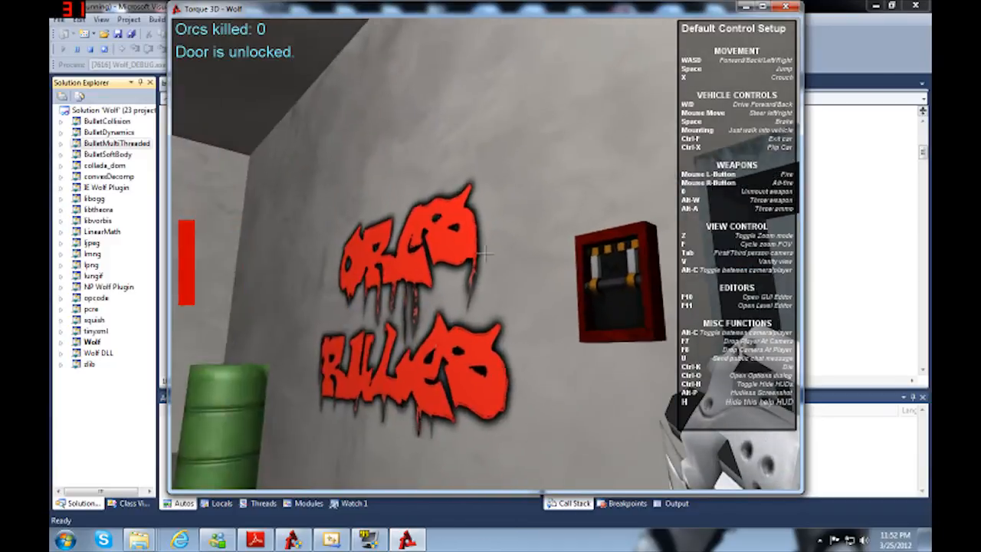
key("w")
left_click(485, 253)
key("w")
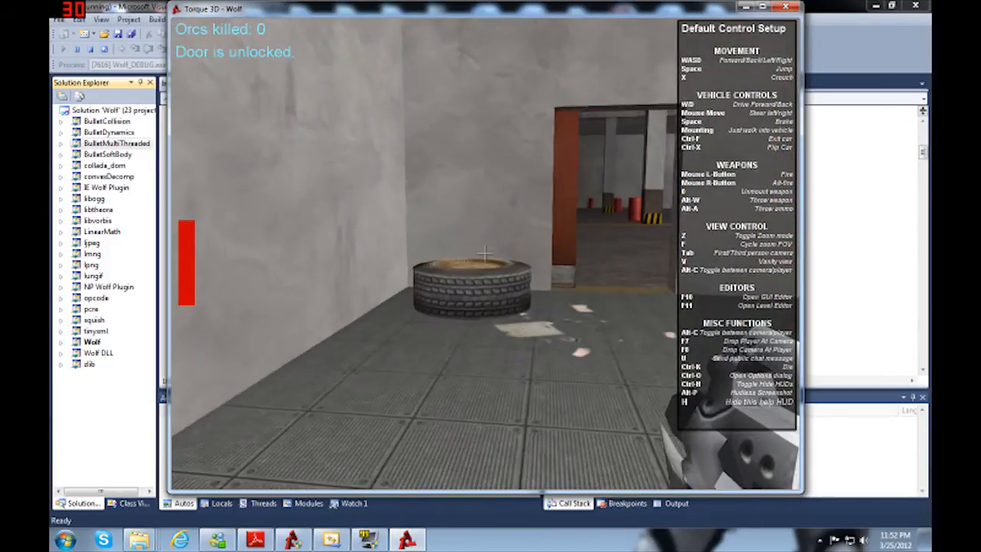
key("w")
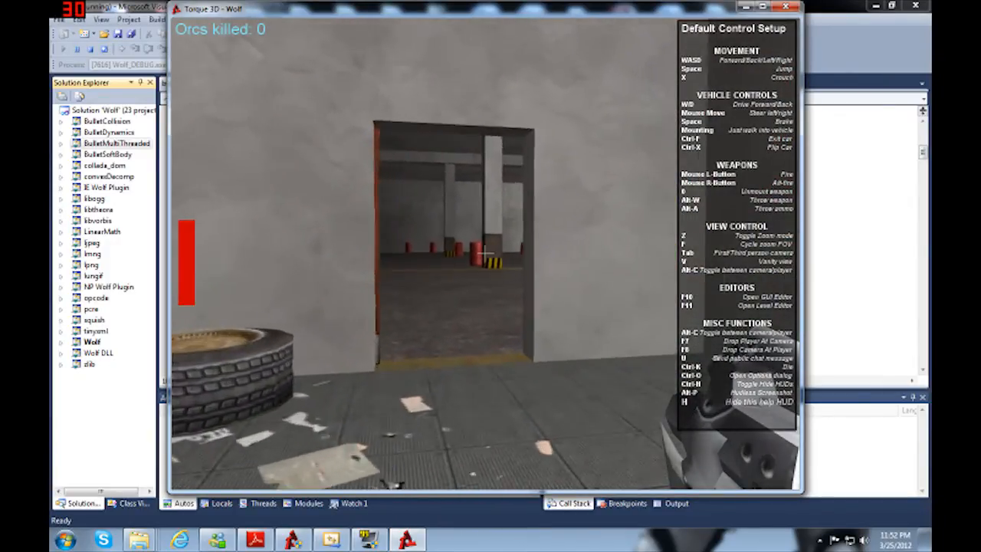
Step: Fly the free camera around the garage past the barrels and wrecked car to examine the orc, and return to the player view
key("w")
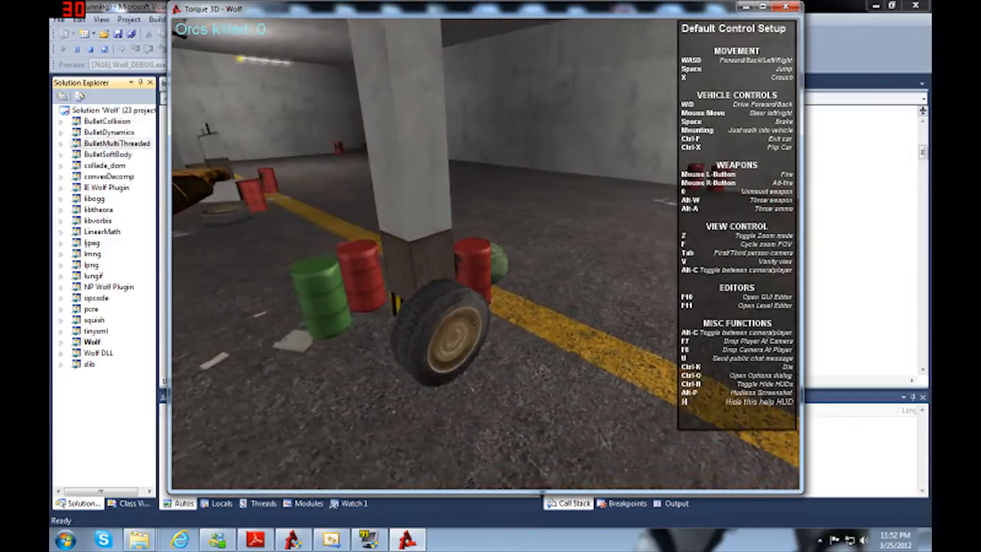
key("w")
key("w")
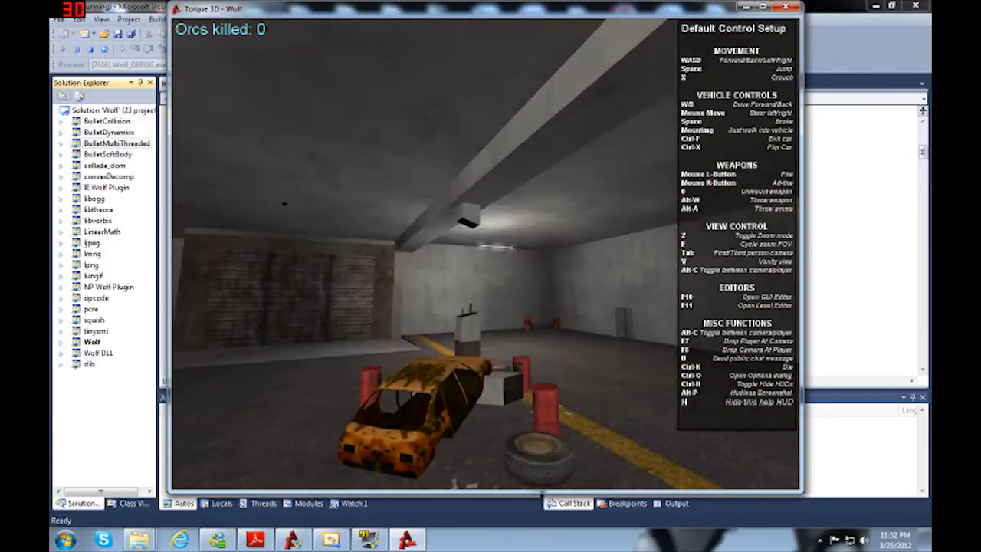
key("w")
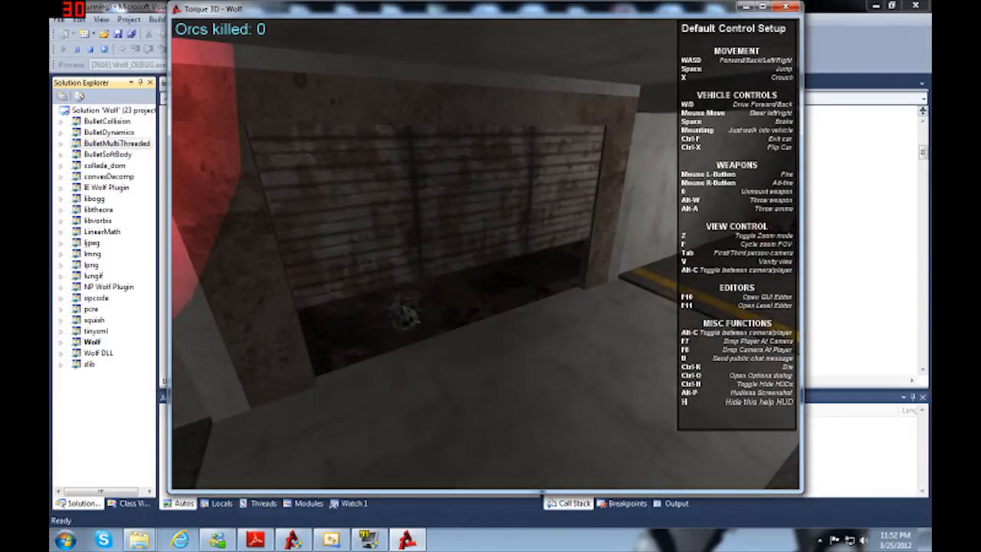
key("alt+c")
key("w")
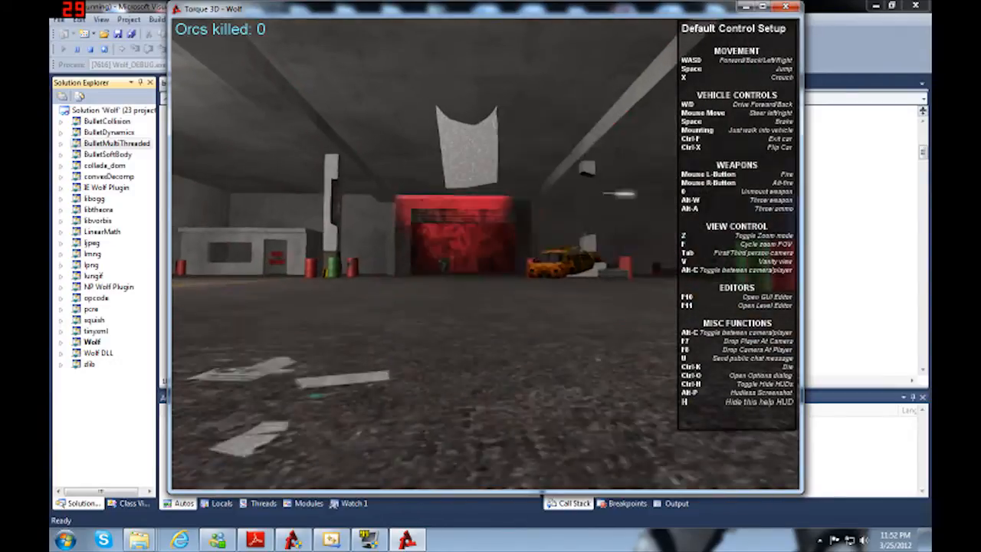
key("w")
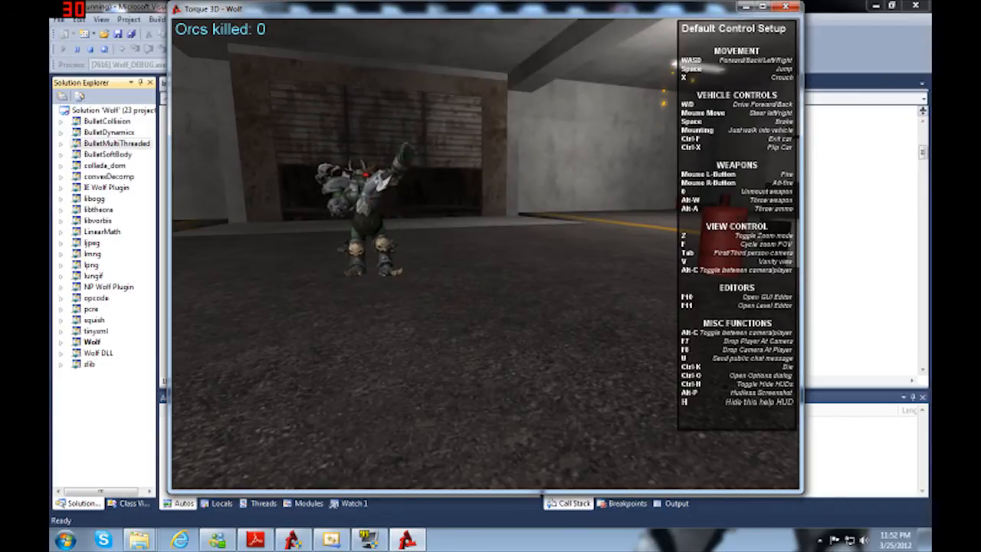
key("alt+c")
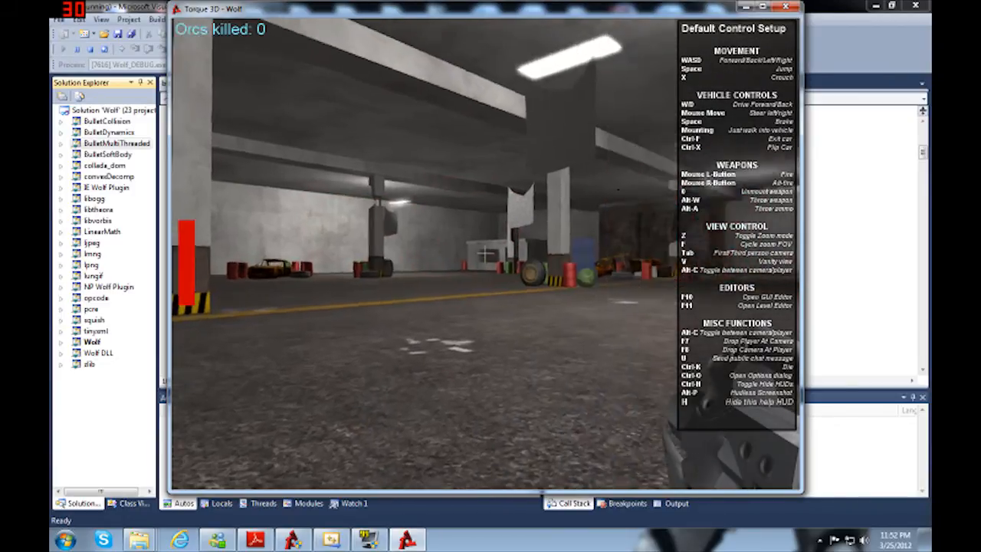
Step: Move through the garage toward the striped pillar and fire at the barrels and the orc beside it
key("w")
left_click(486, 253)
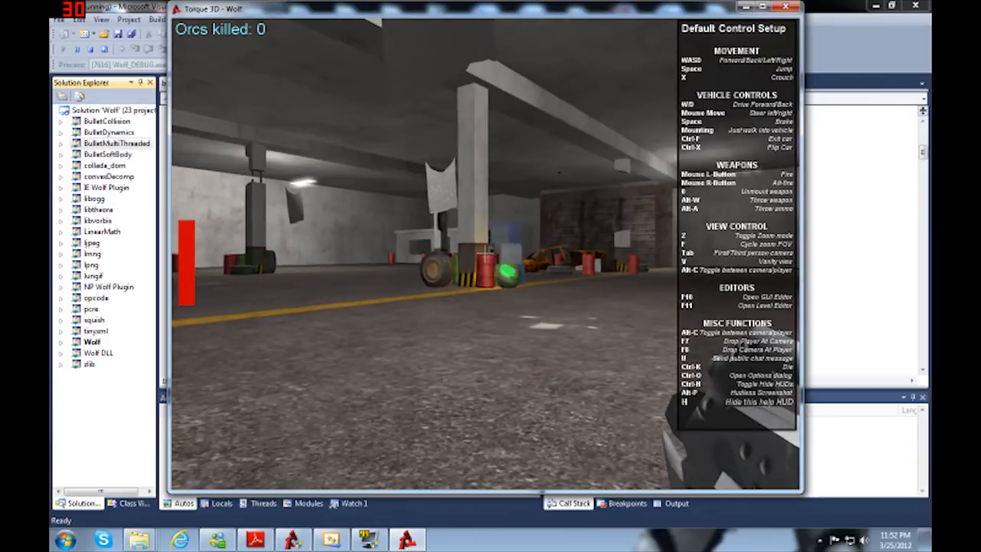
key("a")
left_click(485, 253)
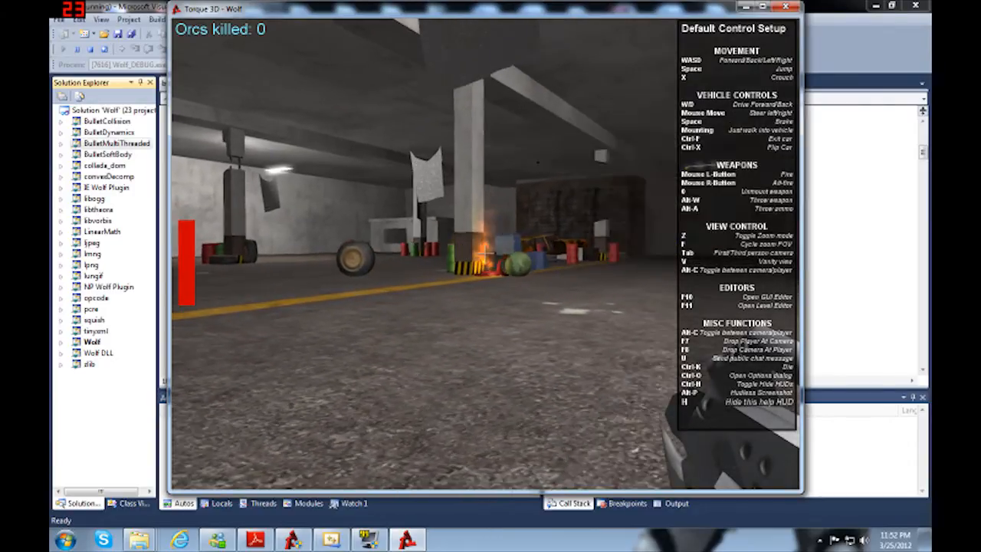
key("w")
left_click(486, 253)
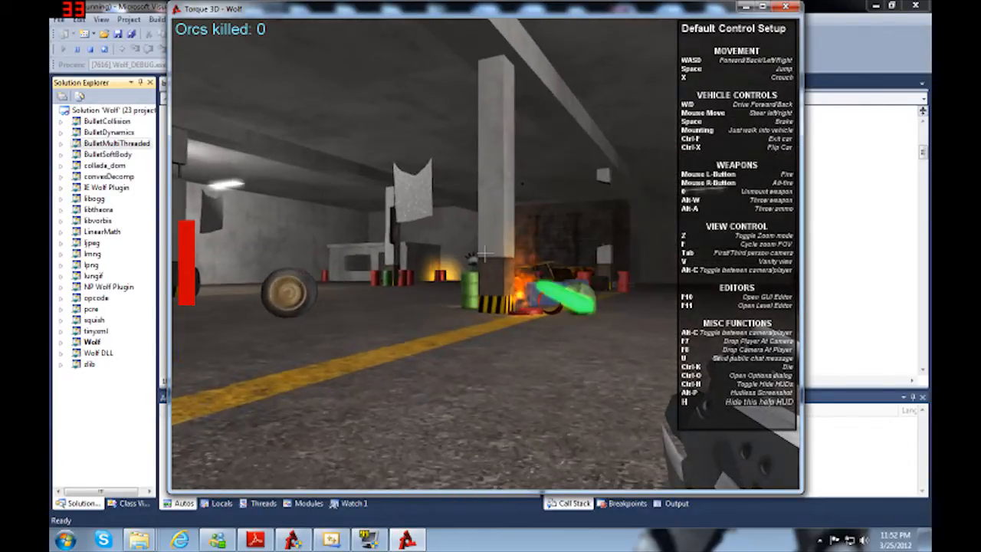
key("a")
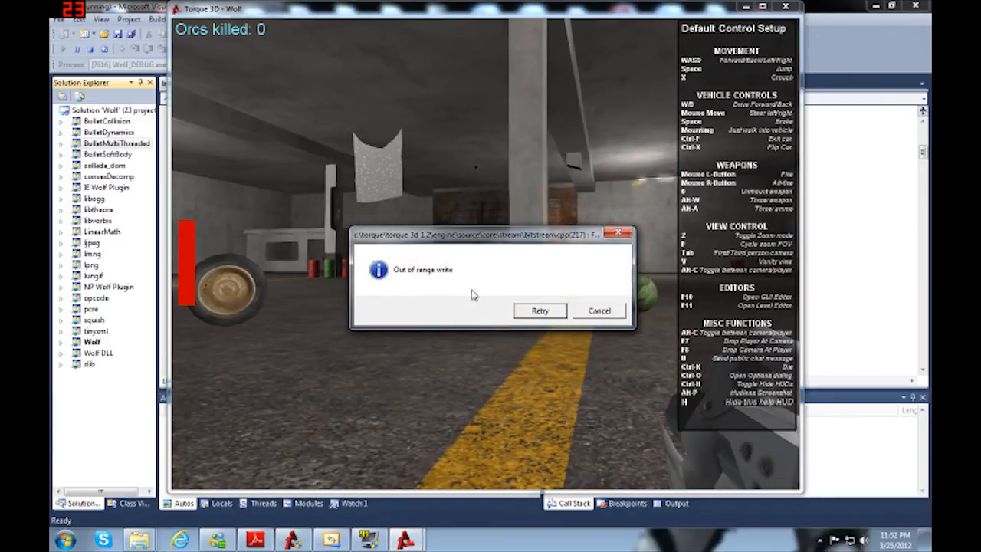
Step: Dismiss the "Out of range write" assertion dialogs with Retry to resume the game
left_click(537, 316)
left_click(537, 311)
left_click(540, 311)
left_click(542, 312)
left_click(542, 313)
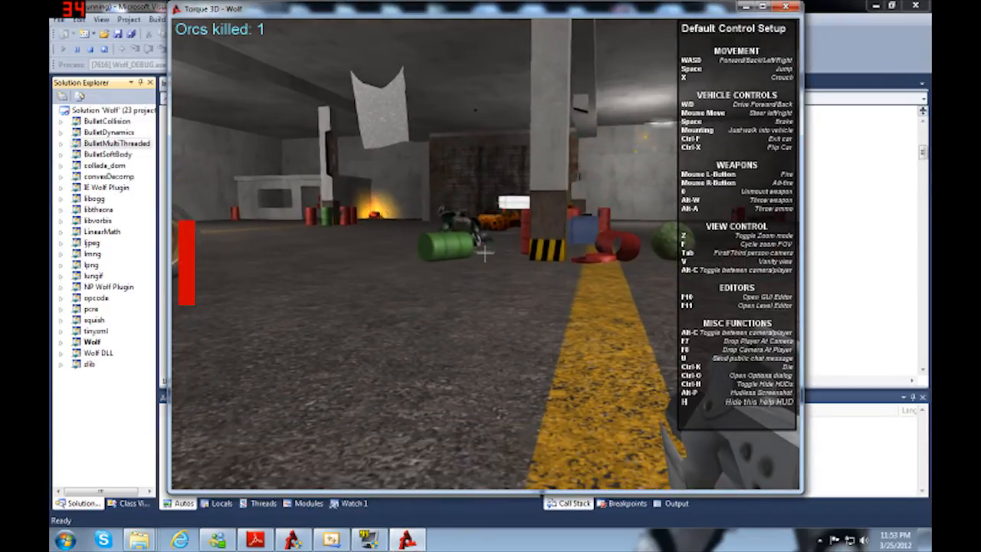
Step: Walk up to the fallen orc and the first-aid box by the barrels to inspect them, and back away
key("w")
key("w")
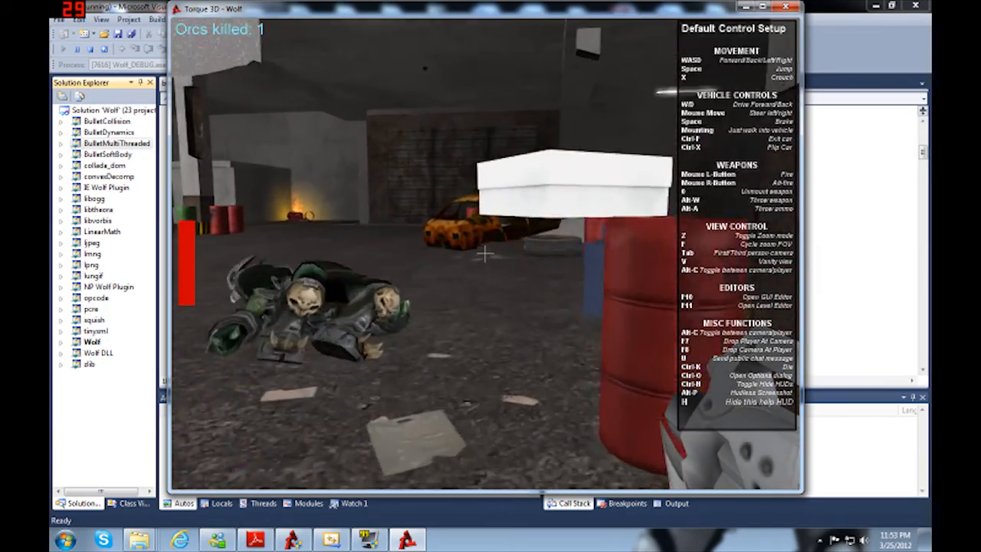
key("s")
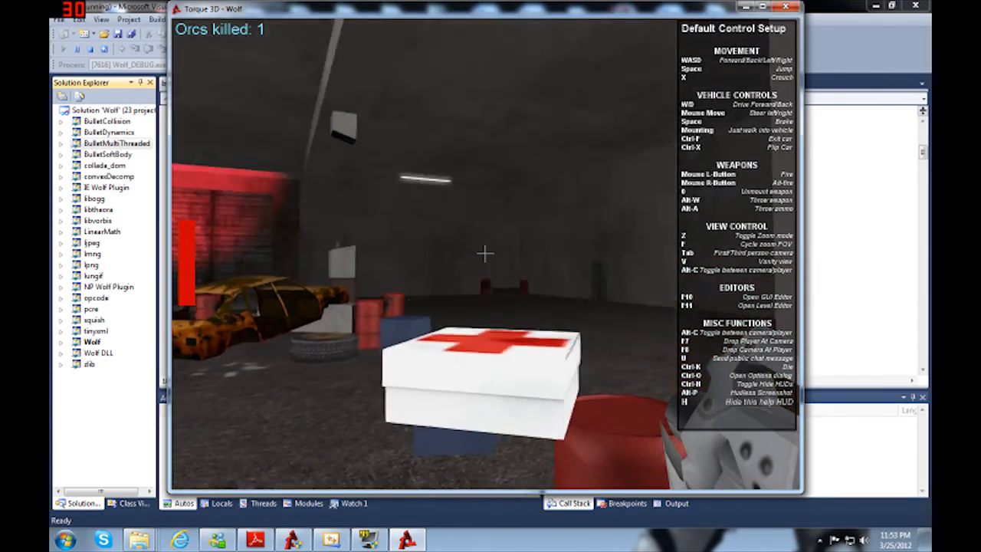
key("s")
Step: Retreat past the pillar while dodging and firing at the second orc near the shutter
key("s")
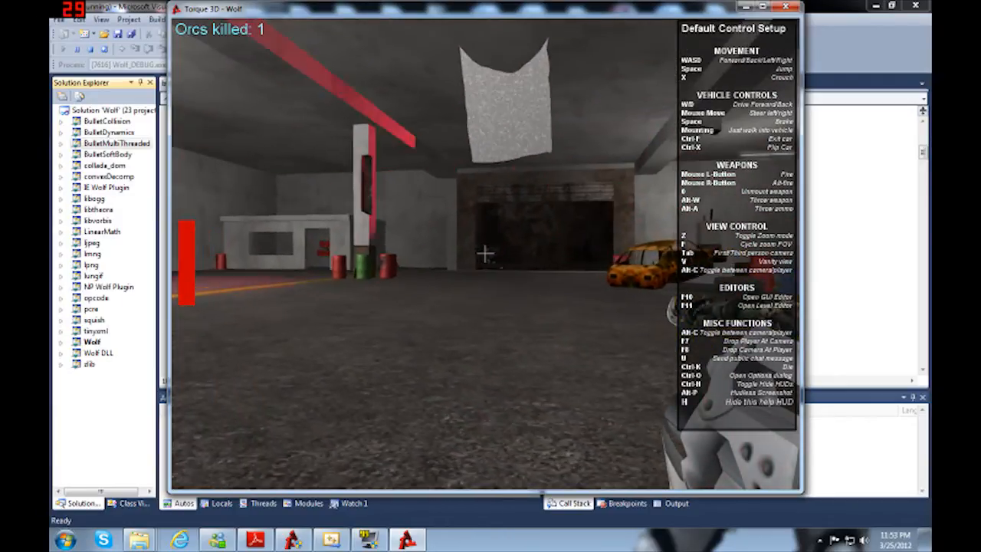
left_click(484, 253)
key("s")
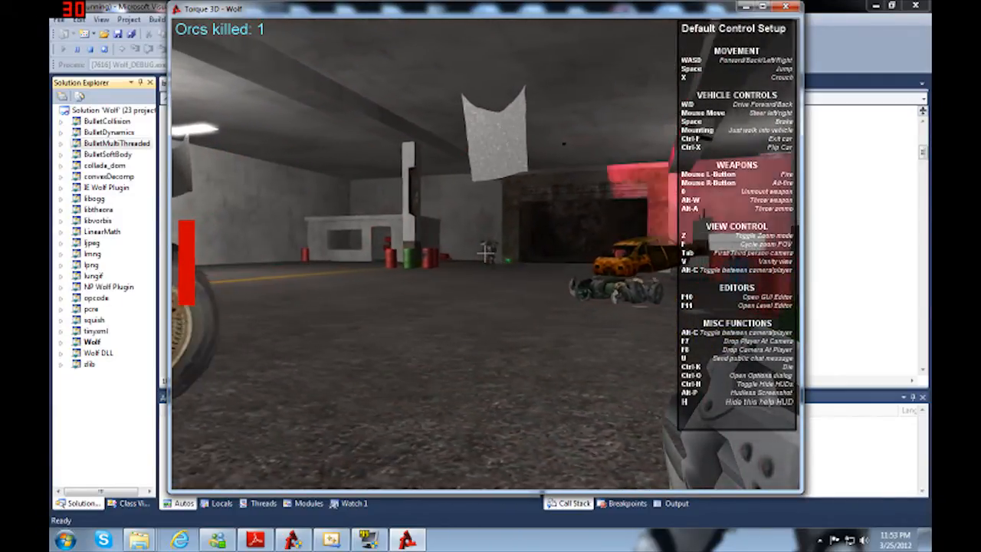
key("s")
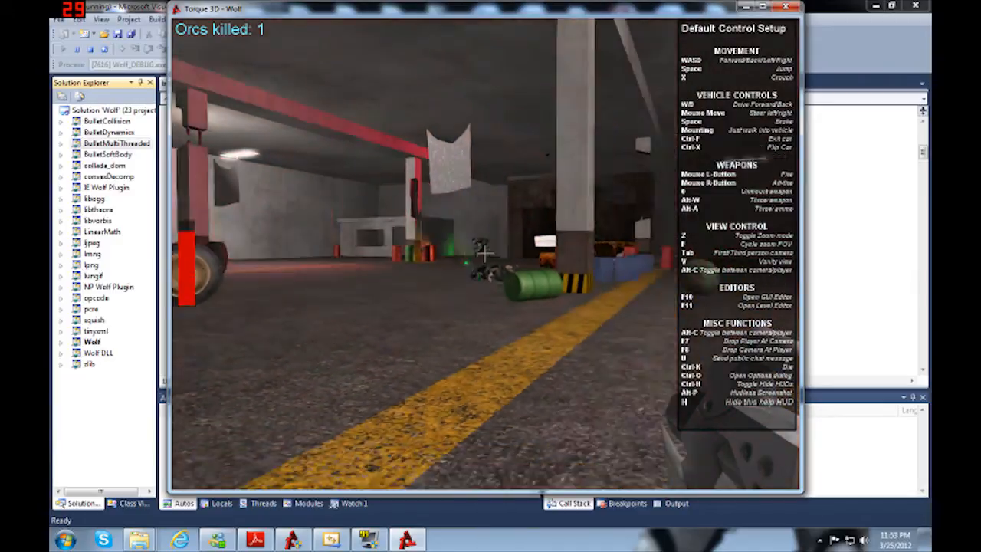
key("a")
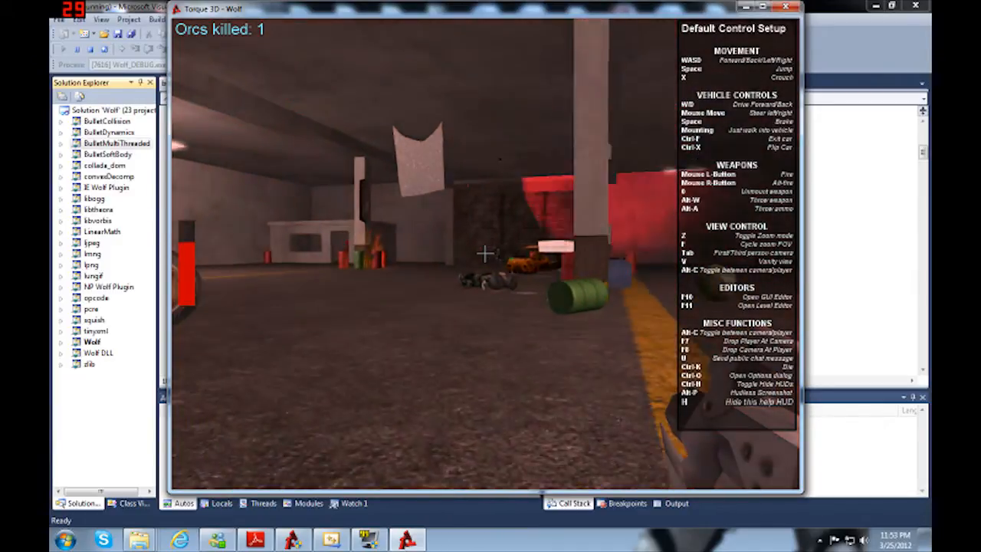
key("d")
left_click(485, 253)
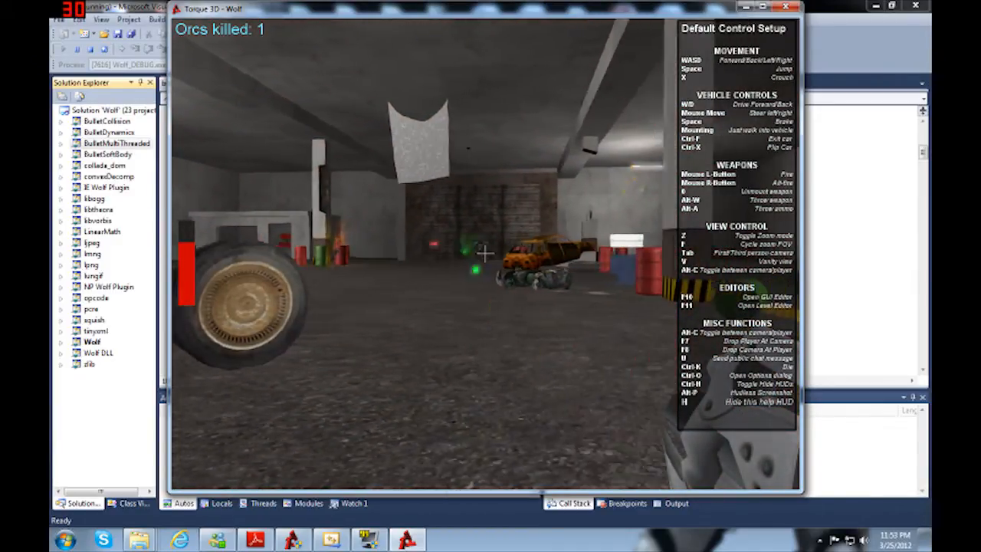
left_click(485, 253)
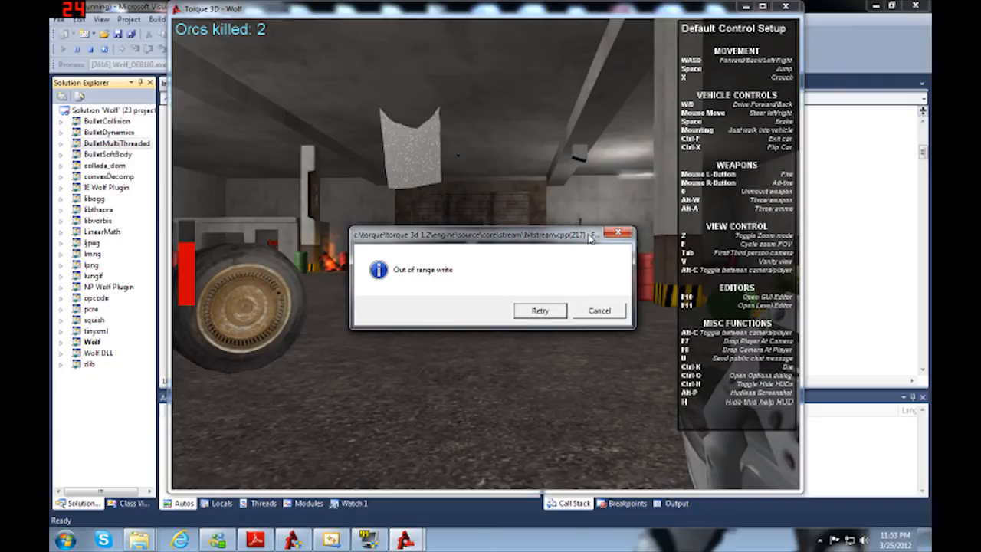
Step: Choose Retry for the "Out of range write" assertion, break into the debugger, and stop debugging Wolf_DEBUG.exe
left_click(539, 312)
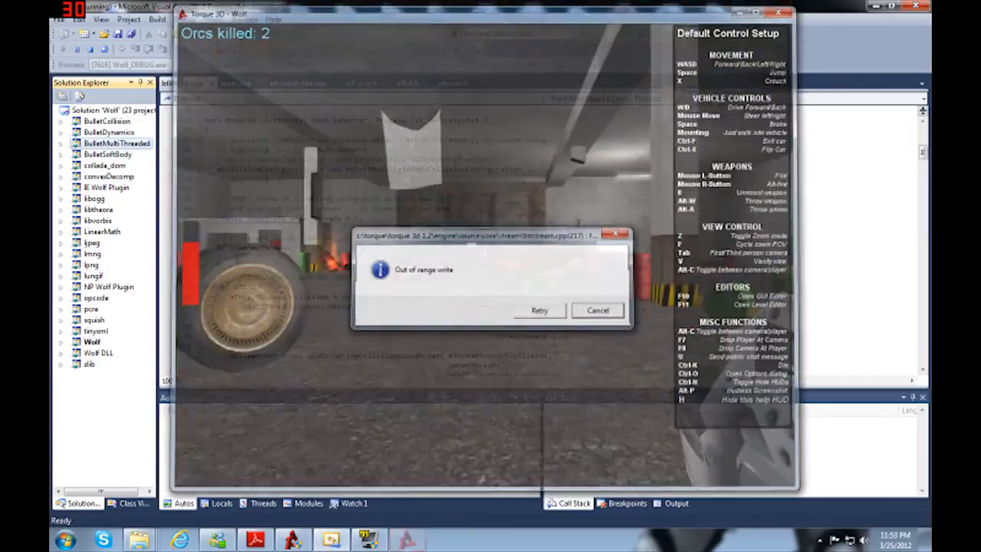
left_click(539, 310)
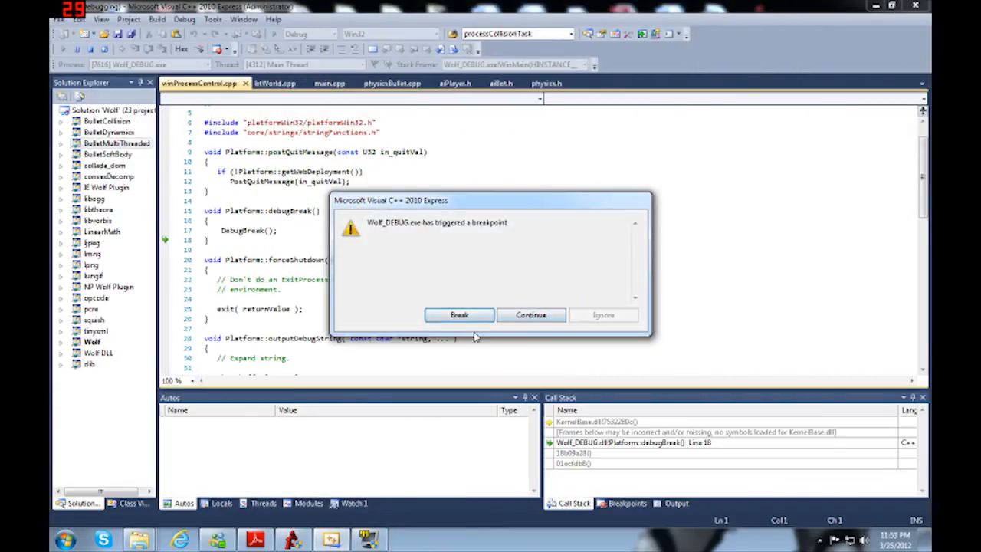
left_click(459, 317)
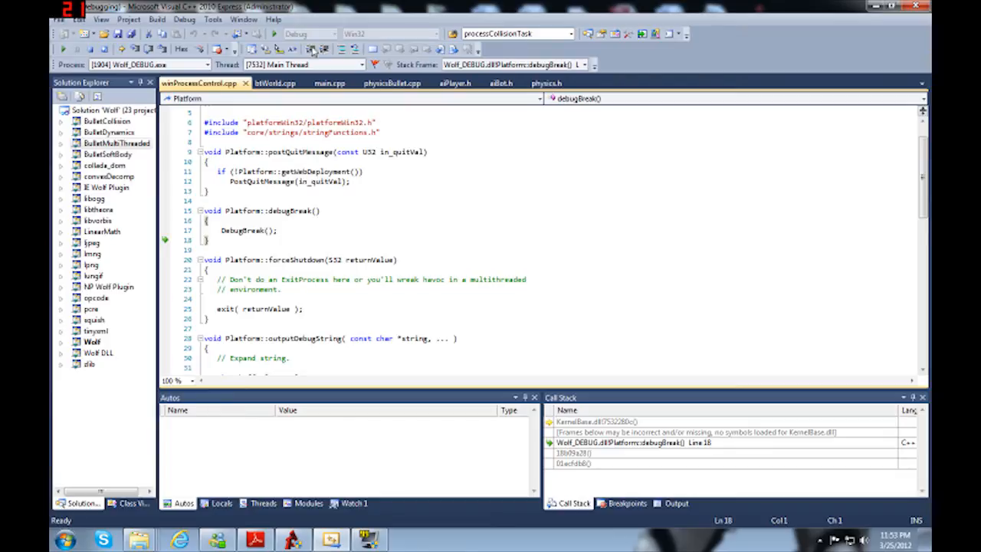
left_click(90, 49)
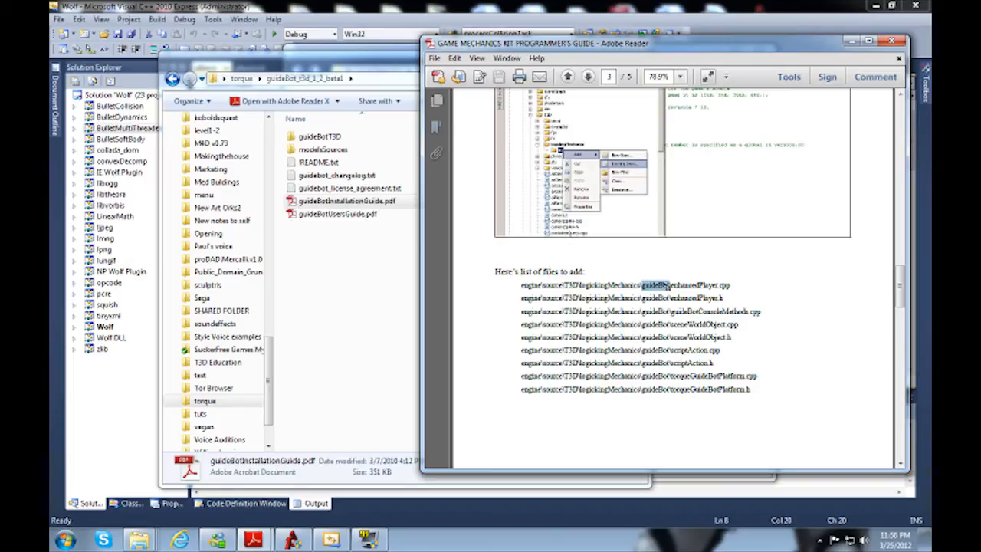
Step: Add a new filter named guideBot under Source Files/Engine/T3D/logickingMechanics in the Wolf DLL project
left_click(112, 340)
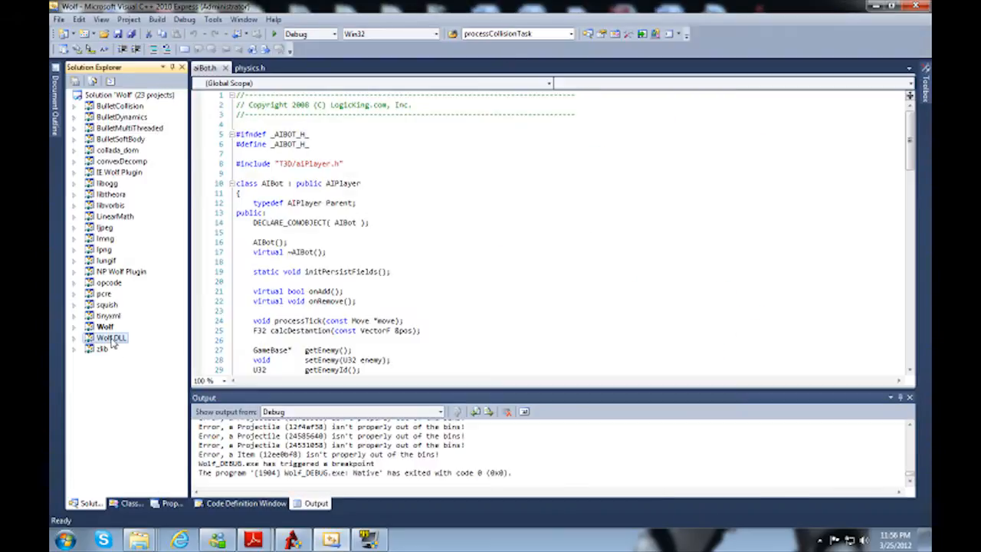
double_click(112, 340)
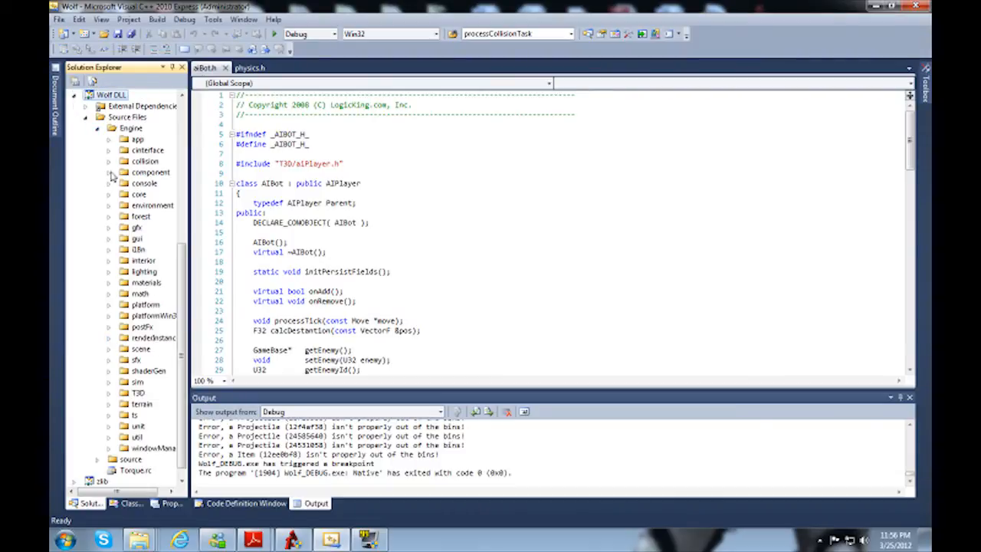
double_click(138, 393)
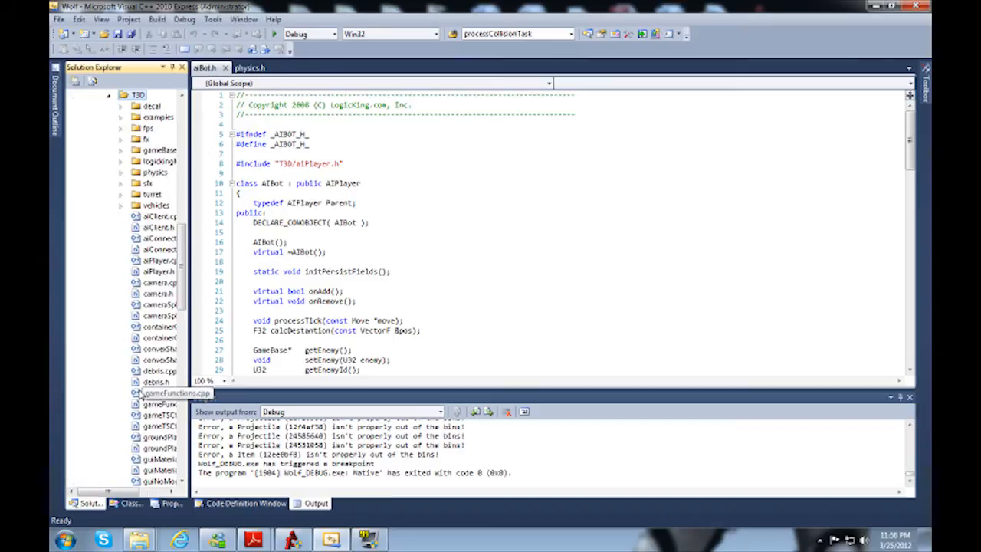
double_click(157, 161)
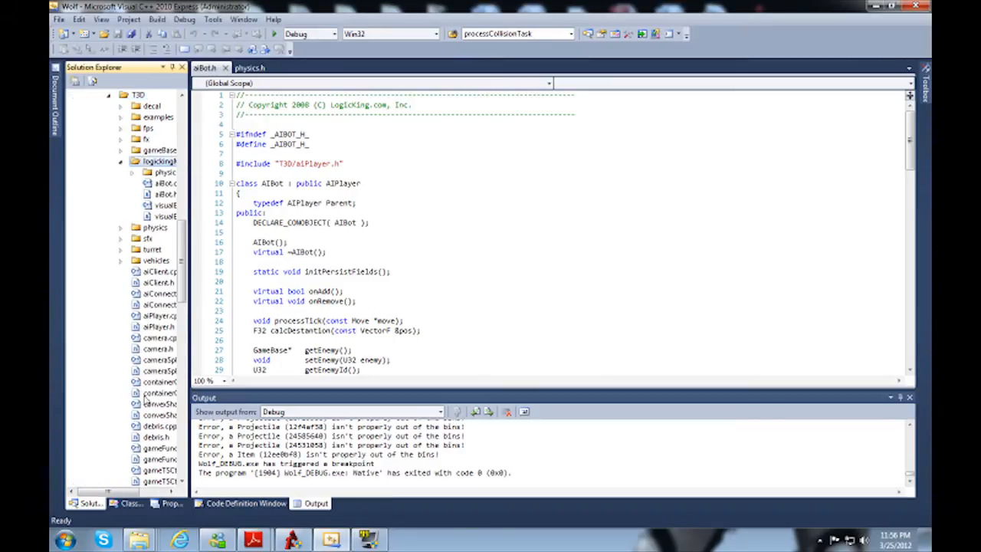
left_click(120, 488)
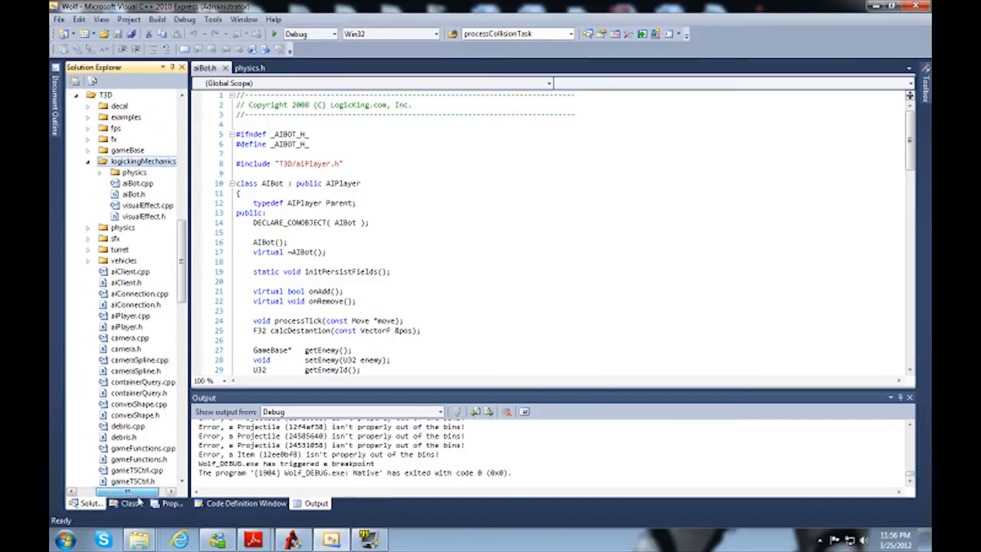
right_click(145, 162)
mouse_move(146, 172)
left_click(310, 199)
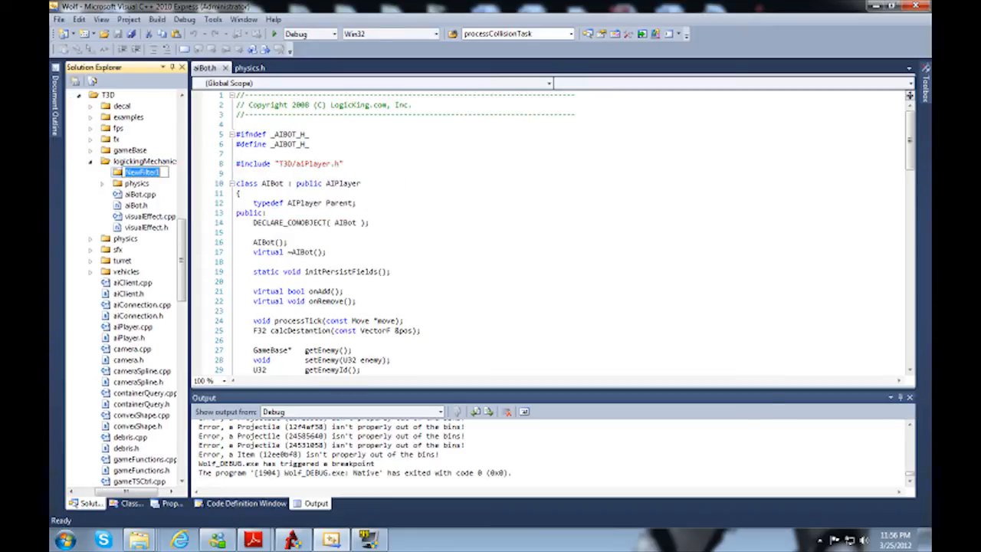
type("guideBot")
key("Return")
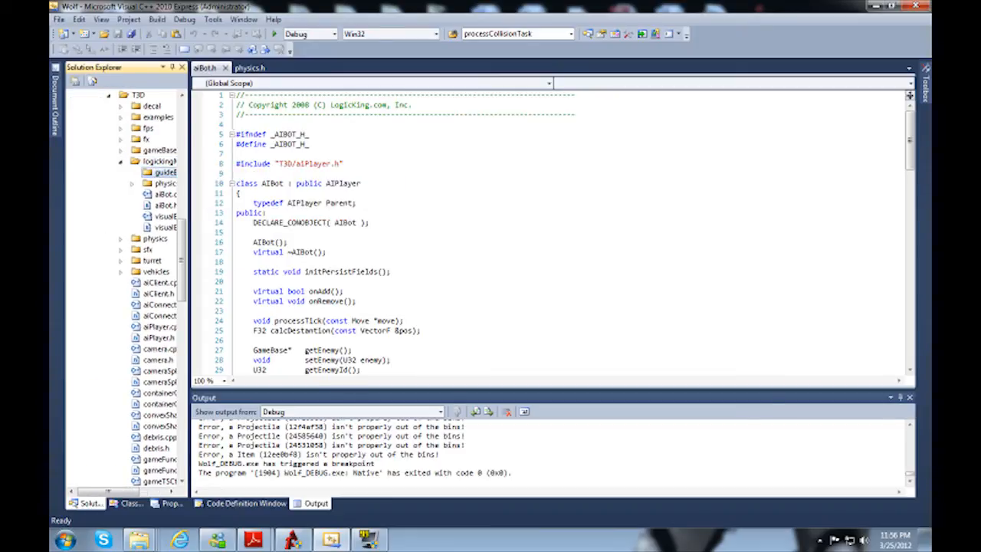
Step: Switch to Windows Explorer, bring up guideBot_t3d_1_2_beta1 and check the logickingMechanics folder in Torque 3D 1.2's Engine/source/T3D
mouse_move(139, 540)
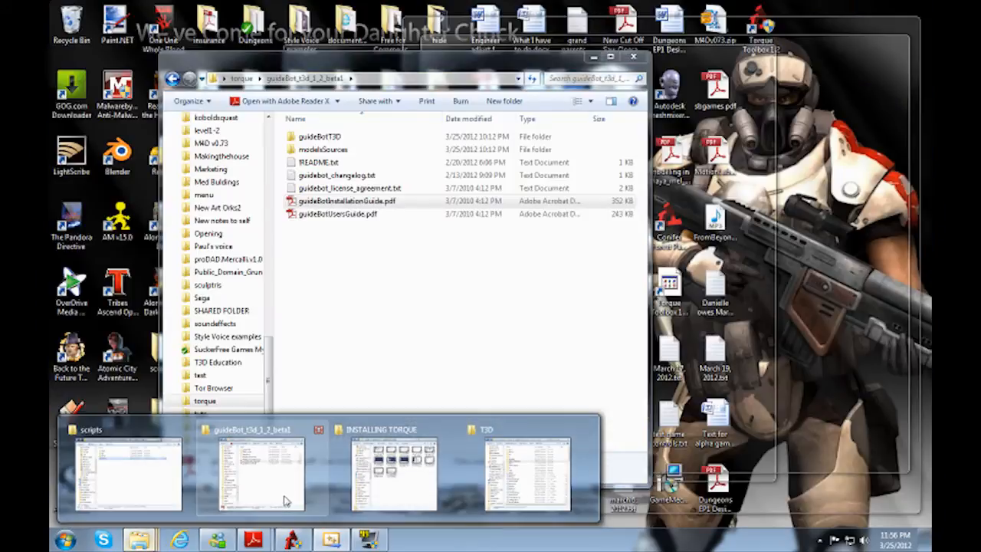
left_click(285, 501)
mouse_move(139, 541)
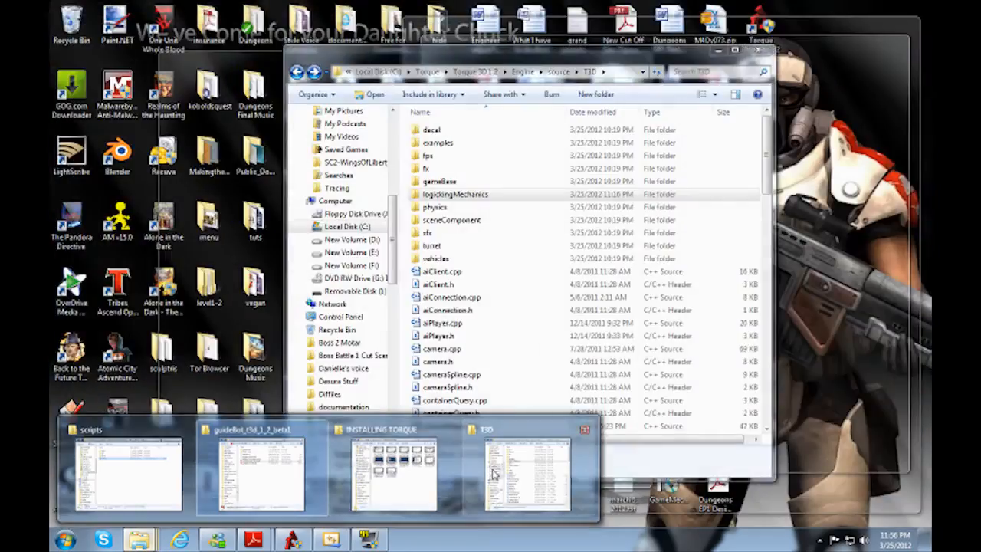
left_click(494, 475)
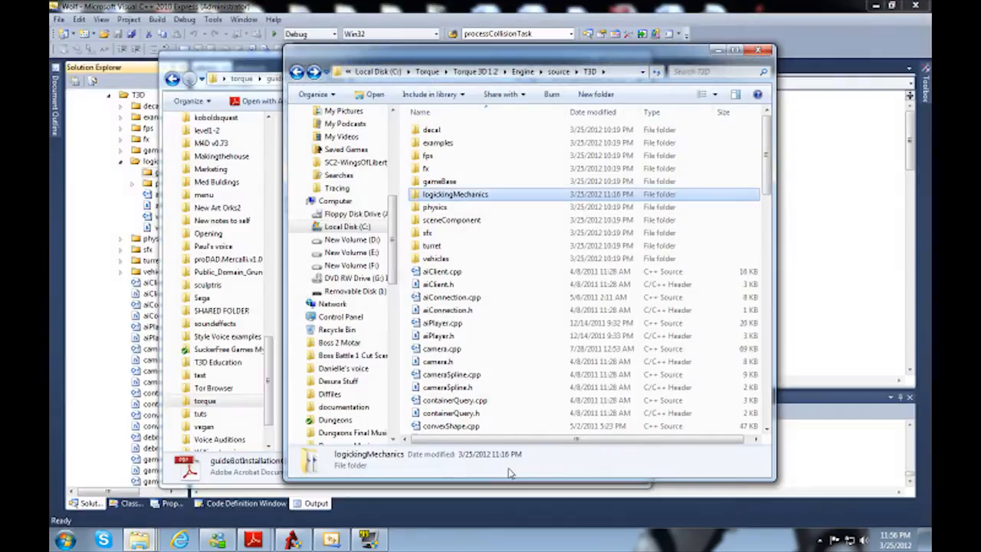
key("Up")
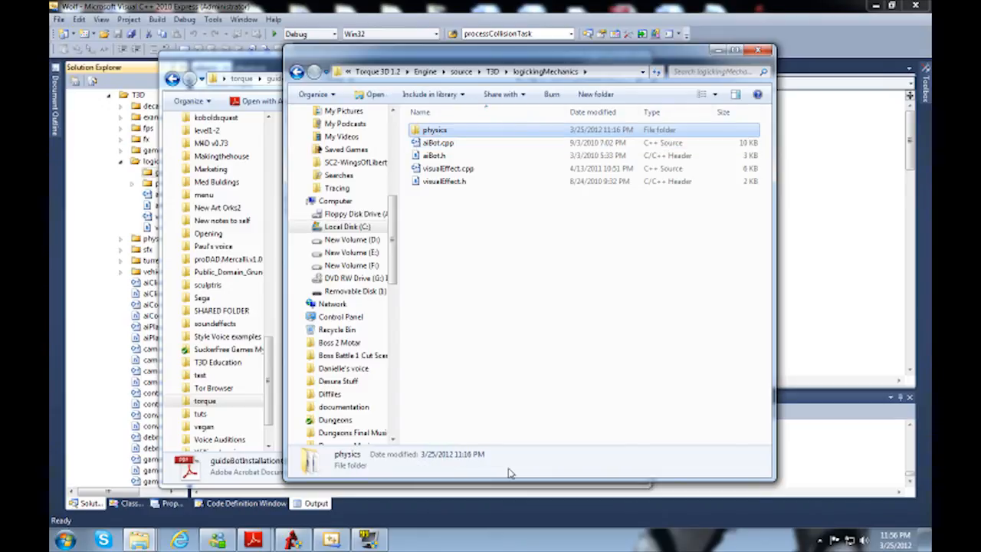
Step: Copy all folders and files from guideBot_t3d_1_2_beta1/guideBotT3D/engine/source/T3D
left_click(249, 50)
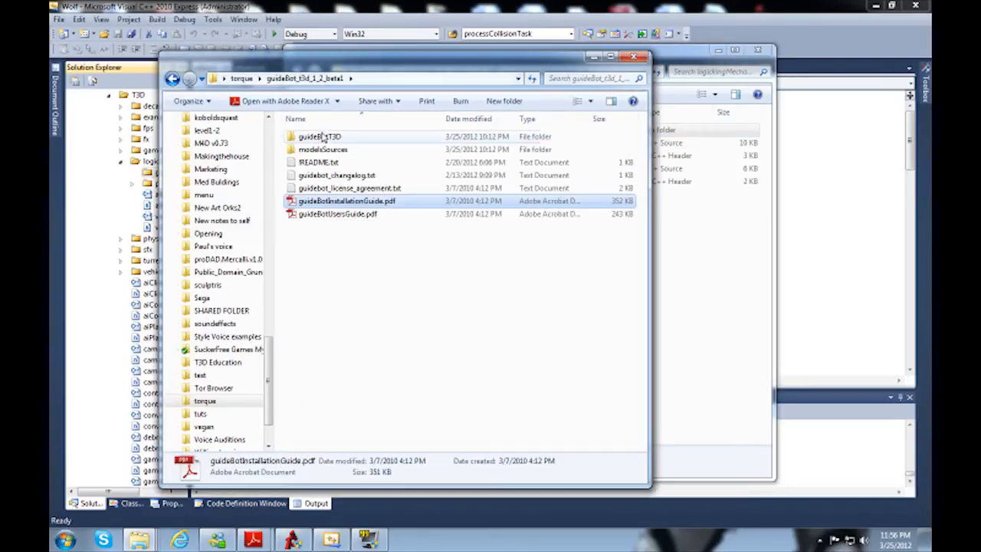
double_click(317, 138)
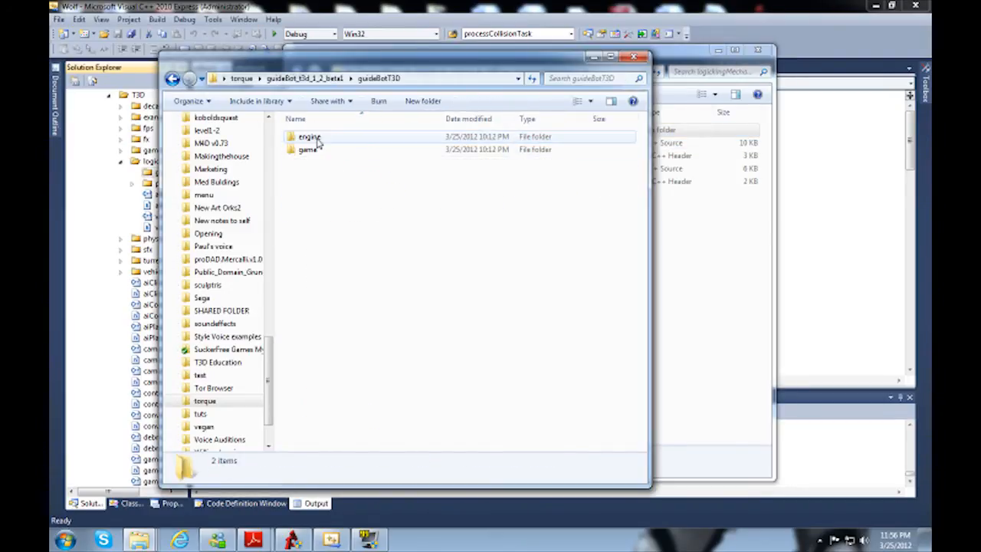
double_click(312, 140)
double_click(312, 148)
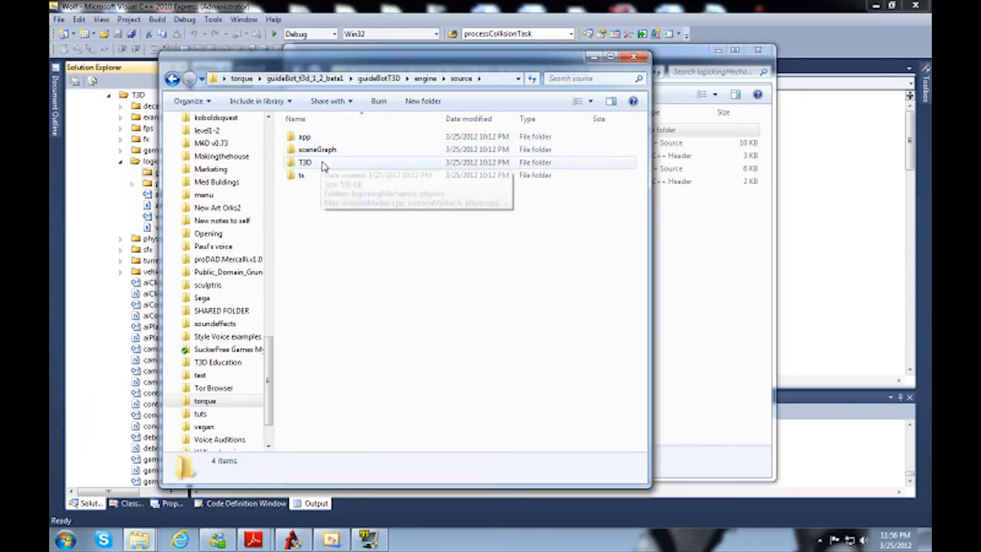
left_click_drag(342, 214, 303, 149)
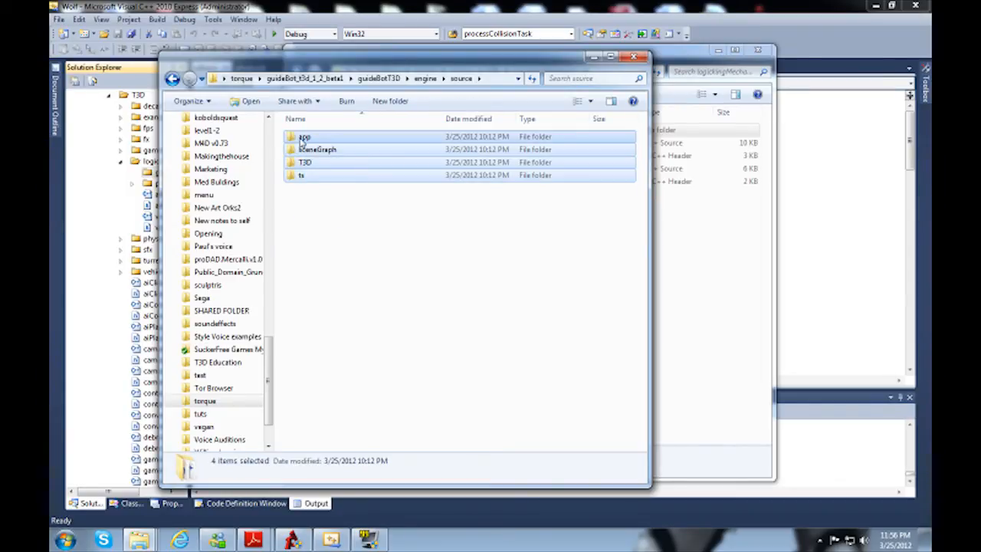
left_click(347, 233)
double_click(308, 166)
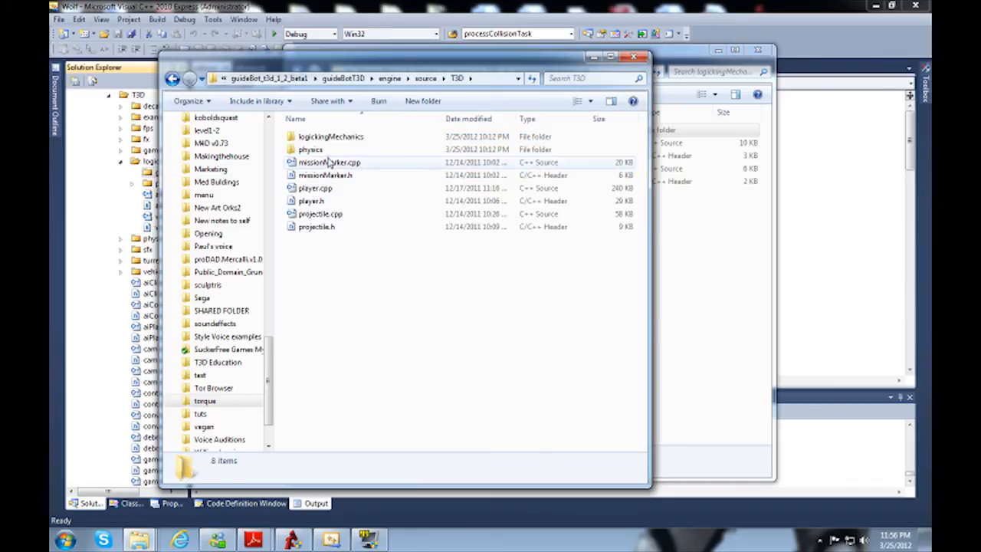
left_click_drag(378, 279, 305, 137)
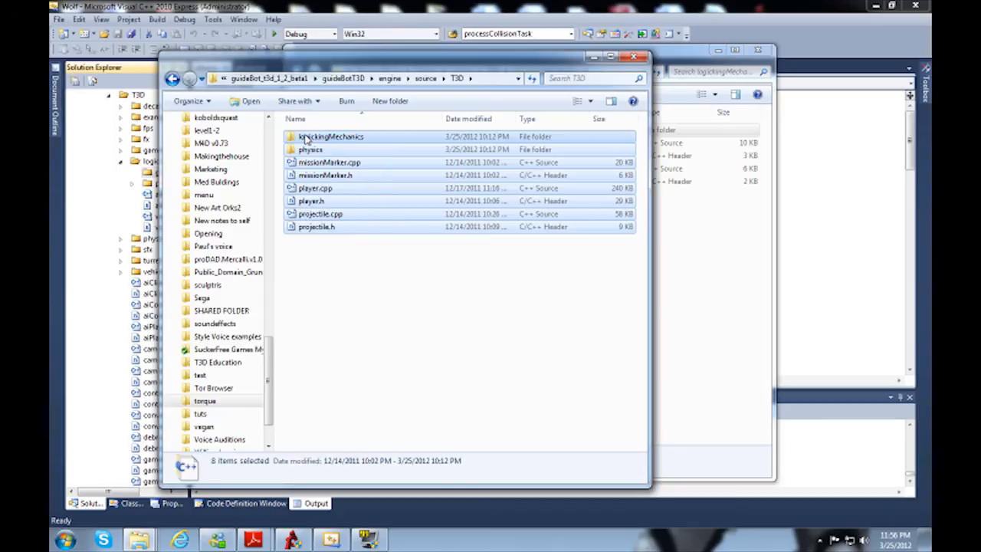
Step: Paste the copied guideBot items into Torque 3D 1.2/Engine/source/T3D, agreeing to merge the existing folders
left_click(697, 253)
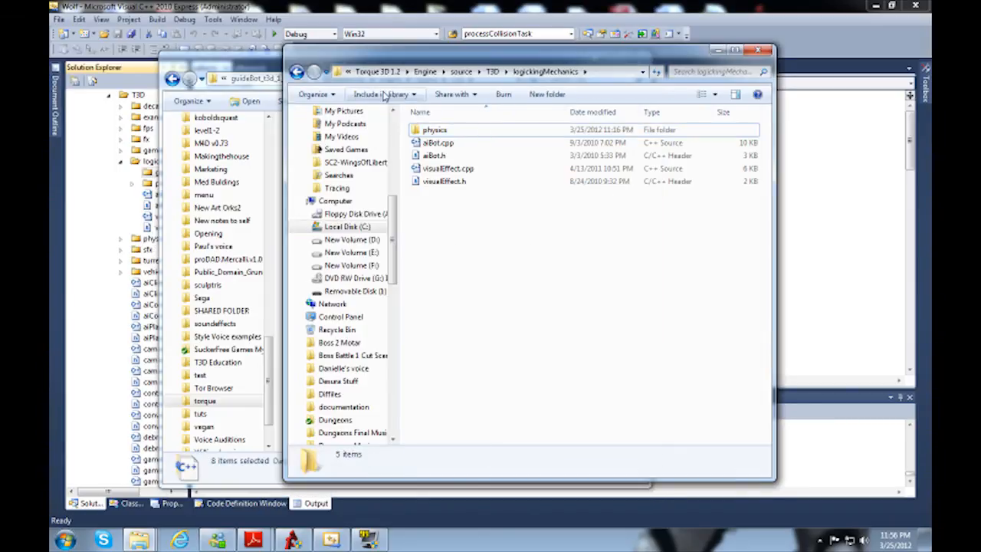
left_click_drag(354, 80, 460, 88)
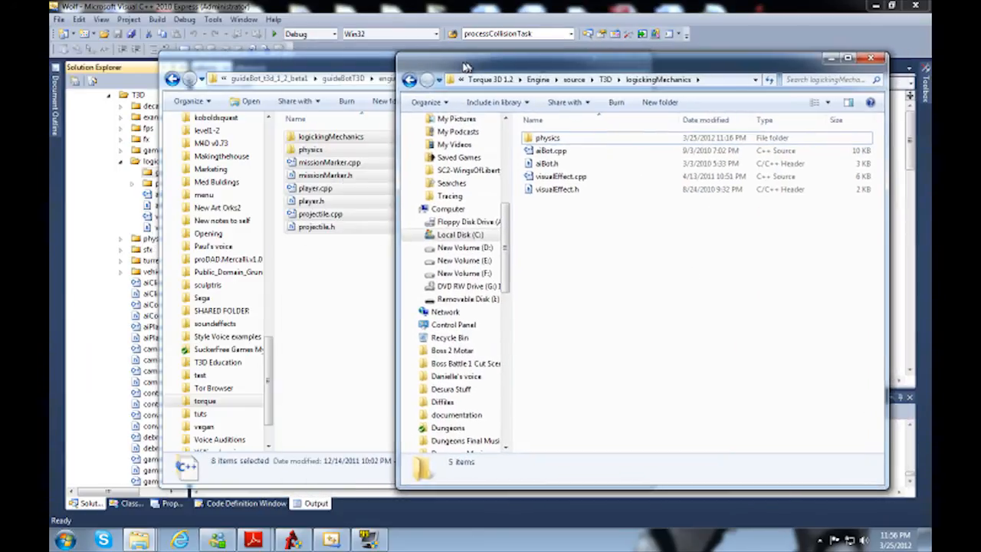
left_click(404, 79)
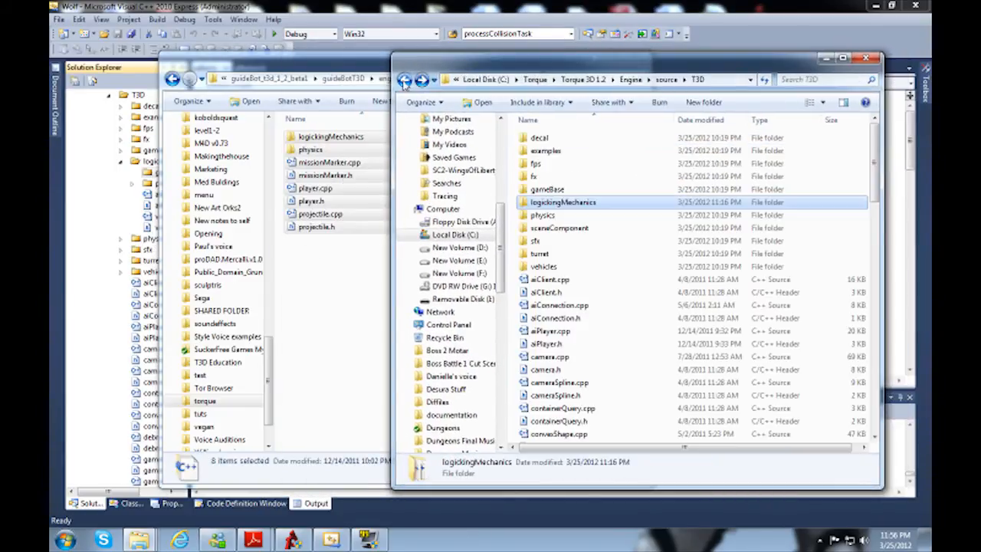
left_click(573, 330)
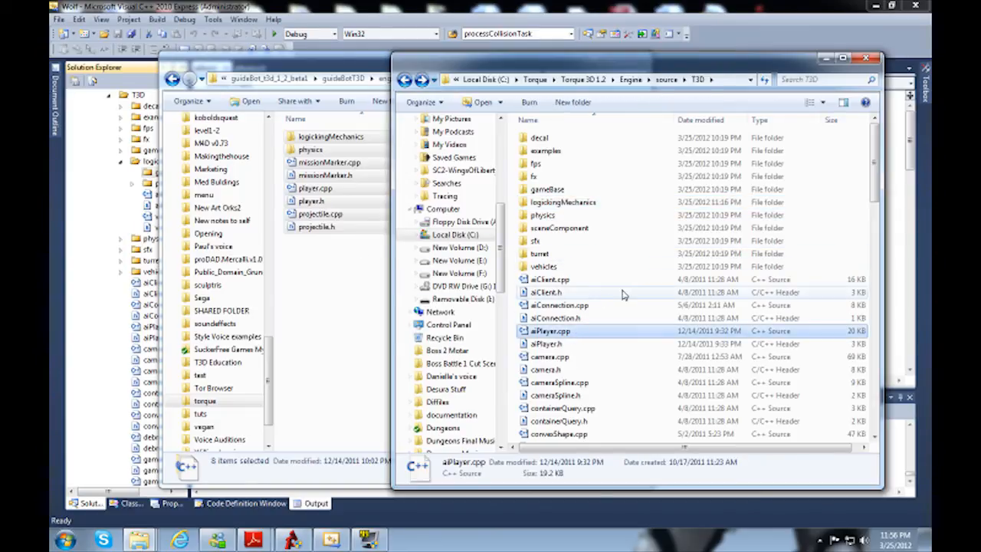
key("ctrl+v")
left_click(476, 382)
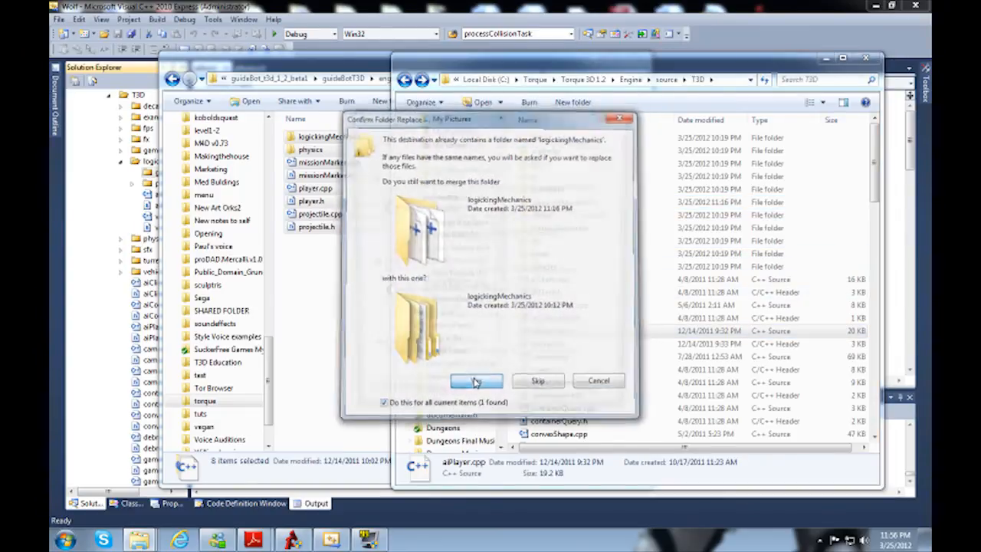
Step: Copy and replace every conflicting file, including the missionMarker, player, projectile, rigidBody and physicsShape sources
left_click(482, 226)
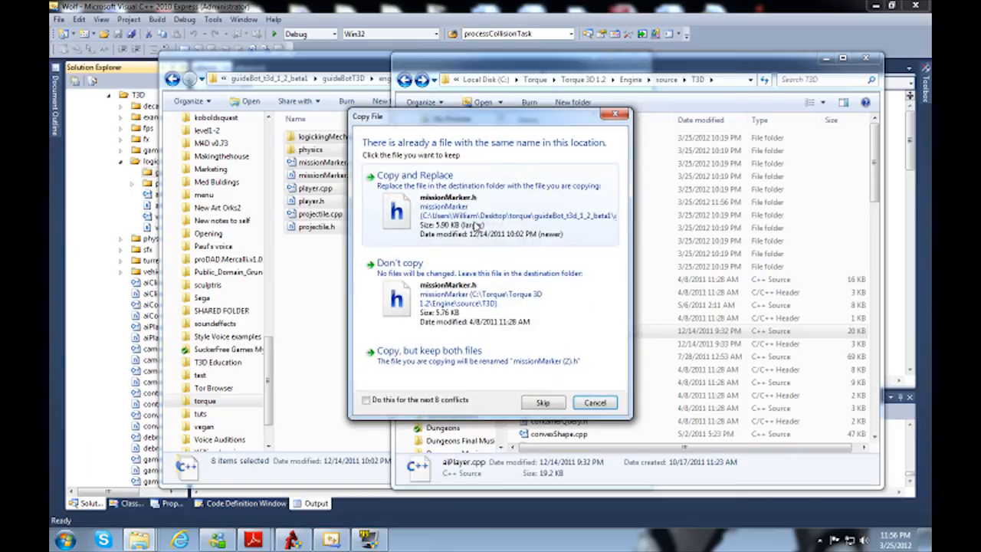
left_click(498, 222)
left_click(496, 222)
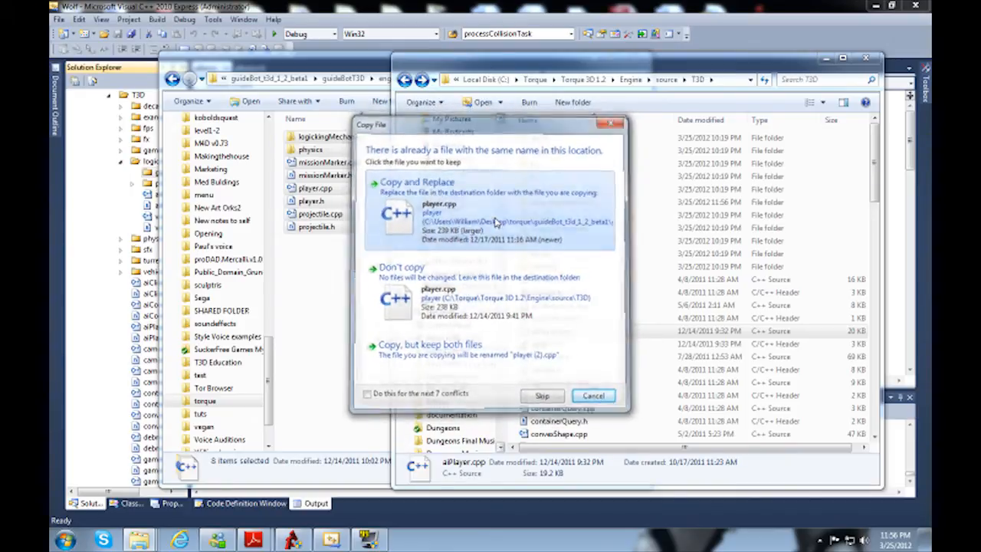
left_click(494, 222)
left_click(494, 223)
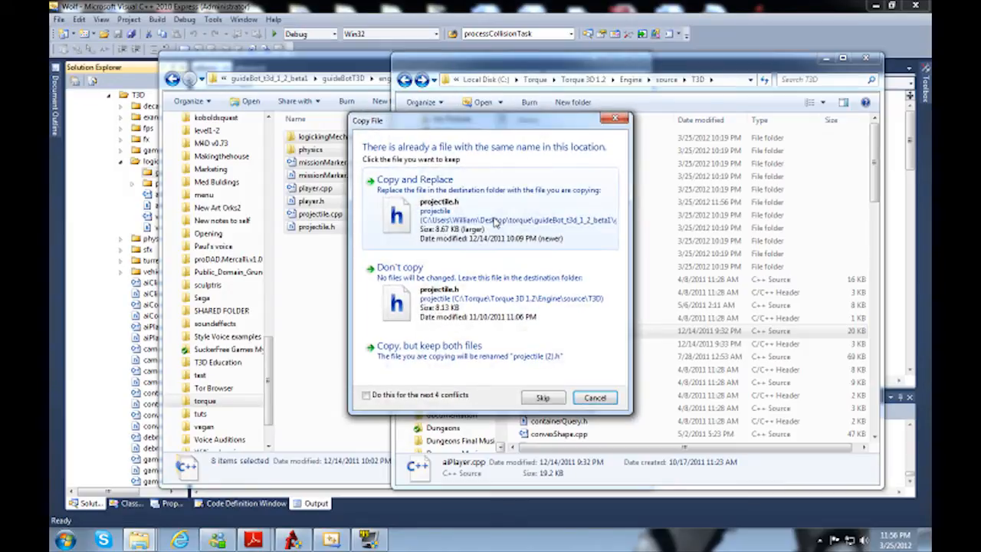
left_click(494, 222)
left_click(494, 222)
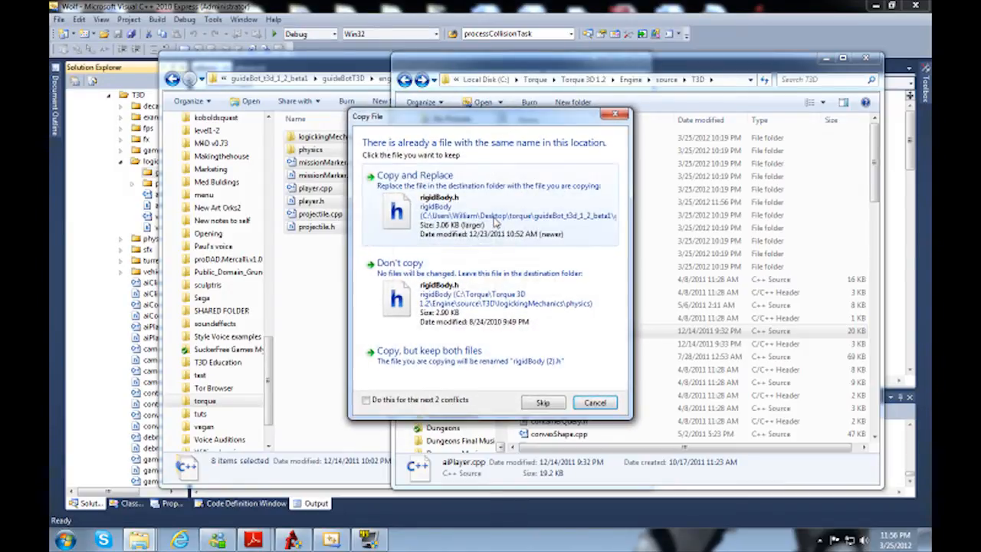
left_click(494, 222)
left_click(494, 222)
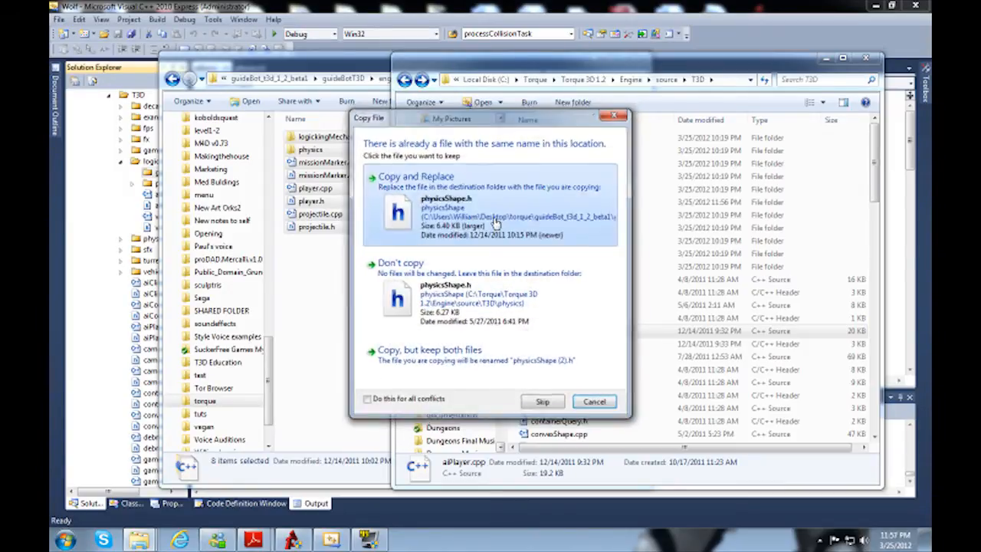
left_click(494, 222)
Step: Check the pasted files in Engine/source/T3D, including the physics and logickingMechanics/guideBot folders, and return to the source folder
scroll(654, 318, "down", 15)
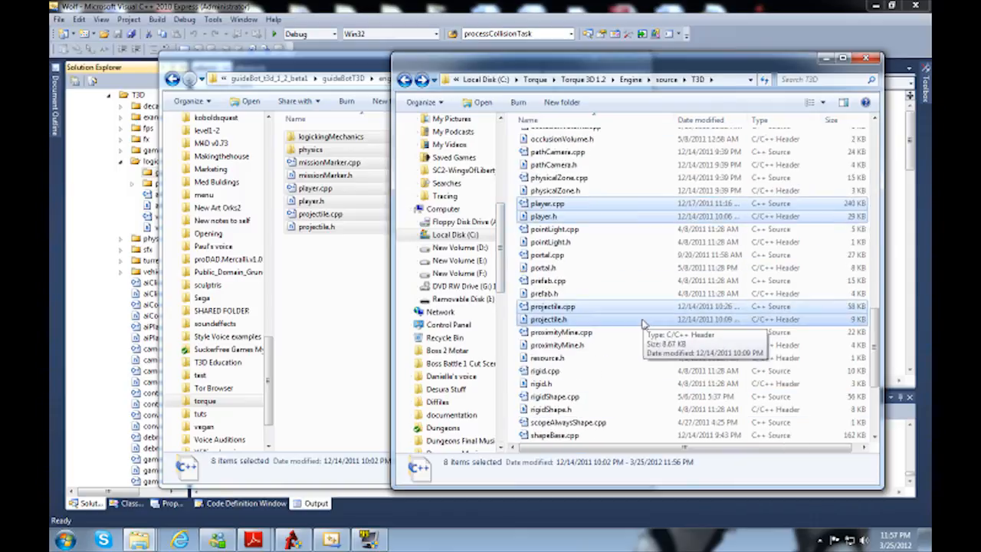
scroll(639, 328, "up", 13)
scroll(640, 328, "up", 4)
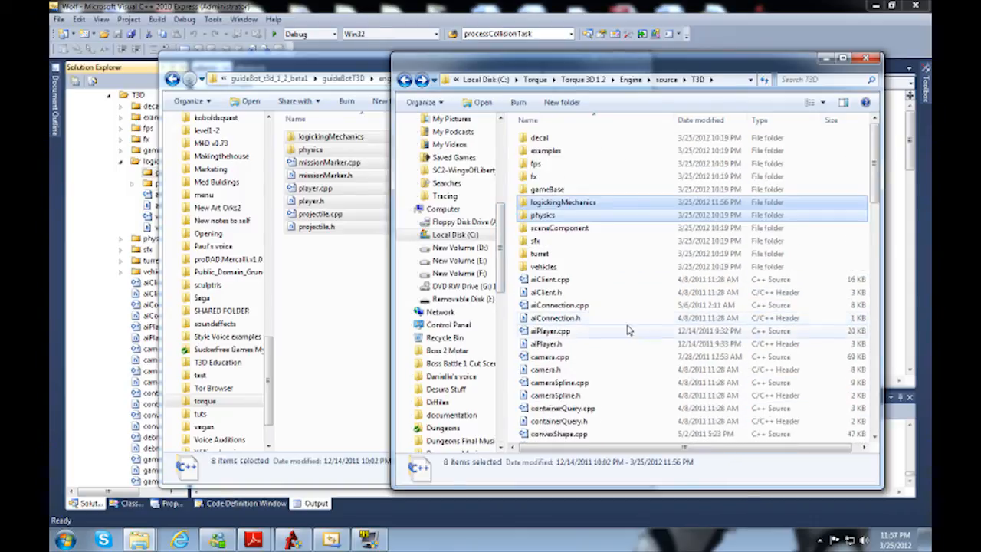
left_click(561, 204)
double_click(543, 215)
key("BackSpace")
key("Up")
key("Return")
key("Down")
key("Up")
key("Return")
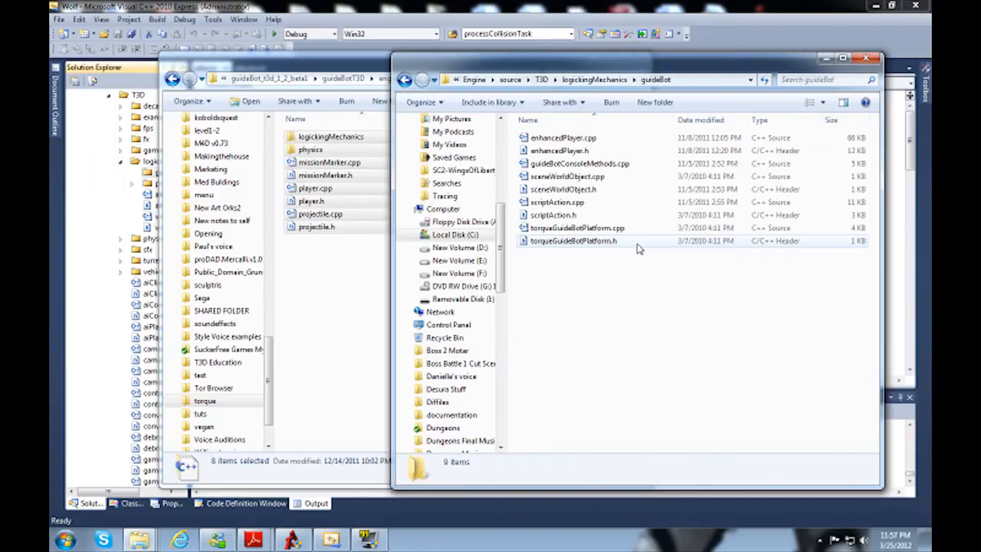
key("BackSpace")
key("BackSpace")
key("BackSpace")
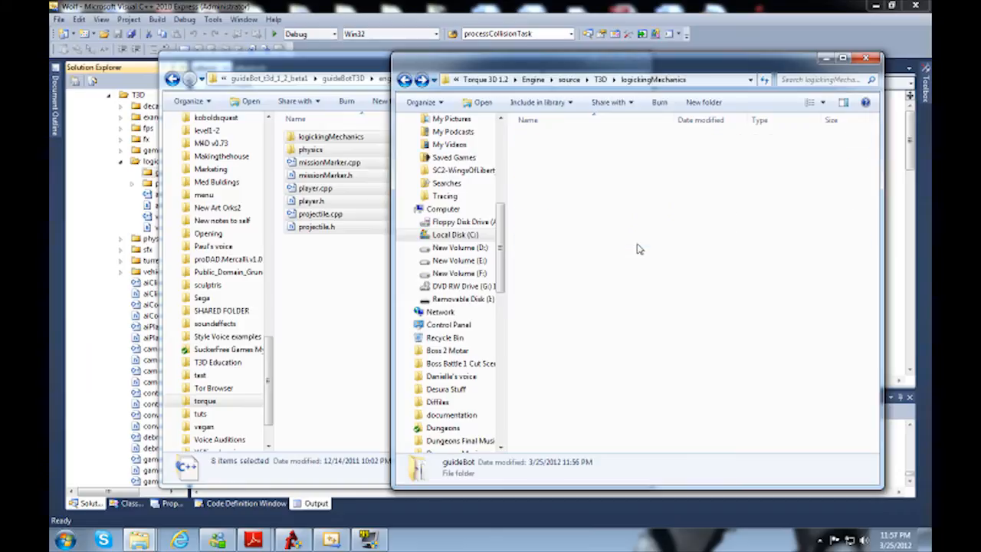
Step: Add all files from logickingMechanics/guideBot, enhancedPlayer.cpp through torqueGuideBotPlatform.h, to the guideBot filter in the Visual C++ Wolf DLL project
left_click(145, 180)
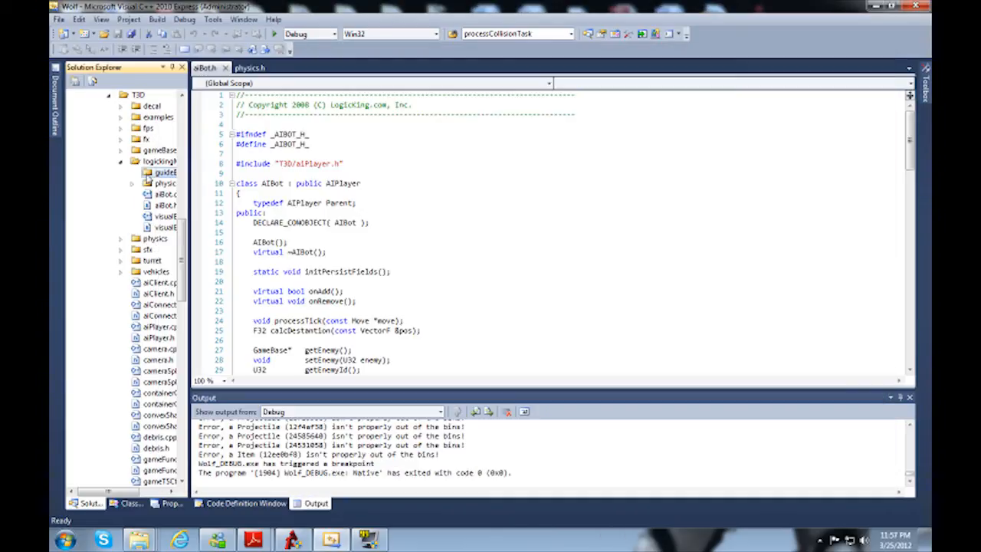
right_click(146, 178)
mouse_move(257, 182)
left_click(300, 197)
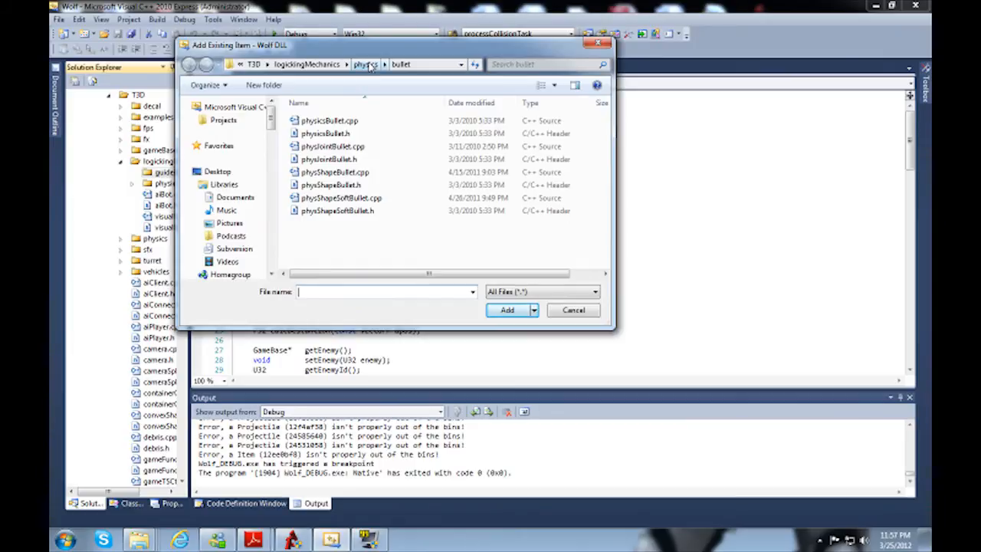
left_click(327, 64)
double_click(321, 120)
left_click(330, 120)
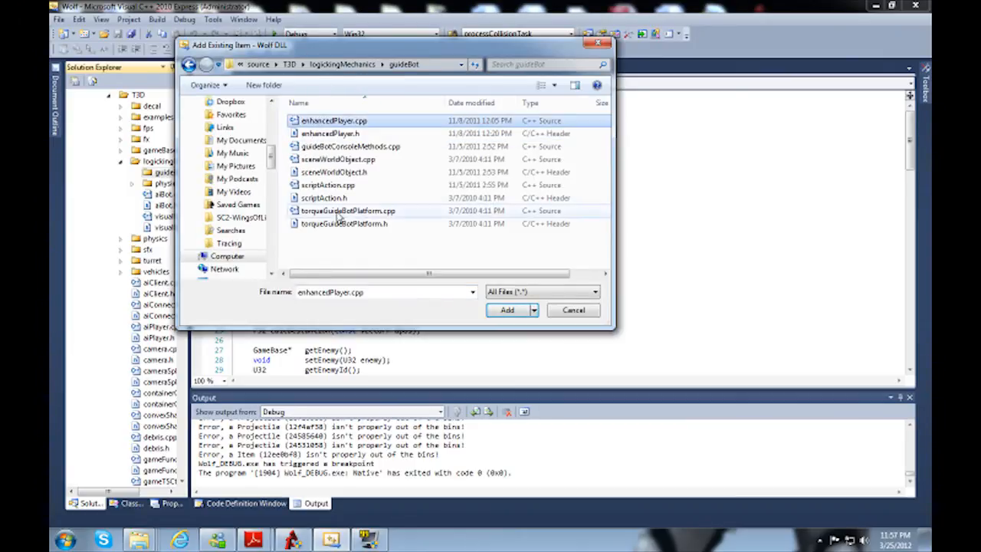
left_click(344, 223, "shift")
left_click(506, 310)
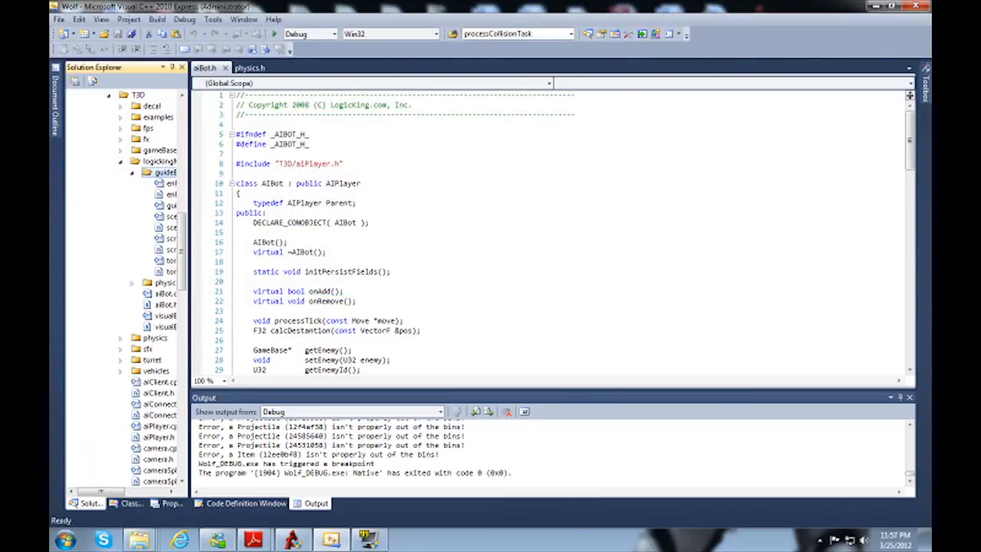
Step: Copy tsShapeInstance.h and tsThread.cpp from the guideBotT3D/engine/source/ts folder in Windows Explorer
mouse_move(139, 540)
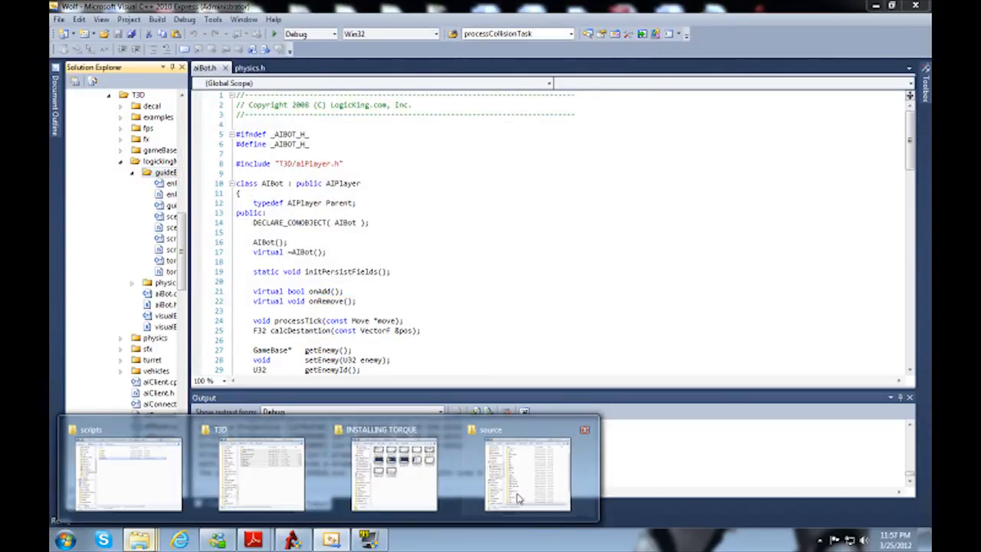
mouse_move(530, 494)
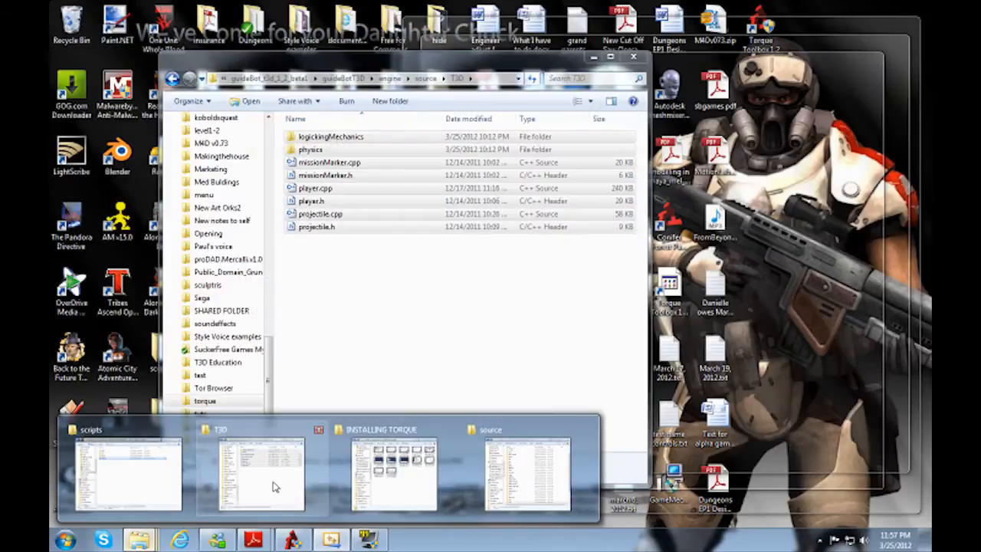
left_click(274, 483)
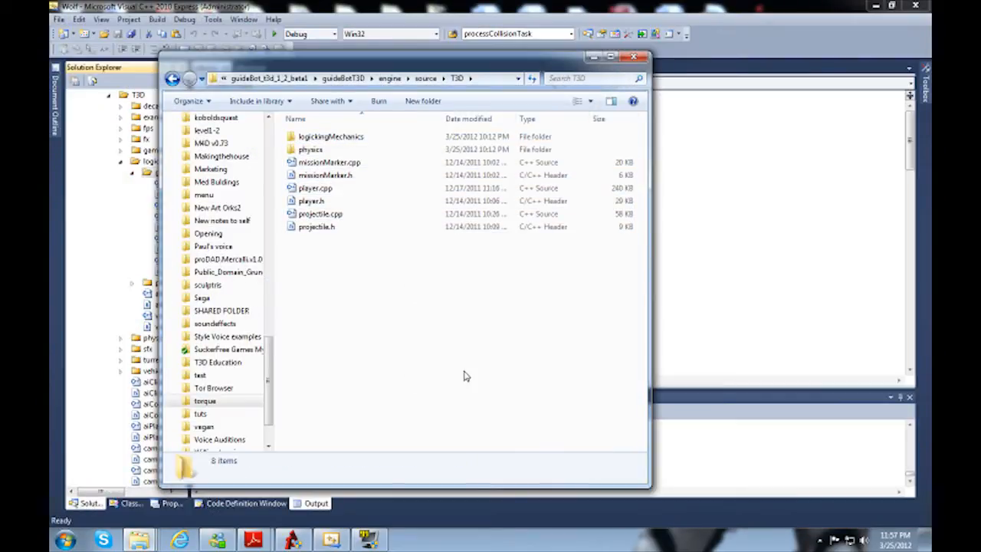
key("Down")
key("BackSpace")
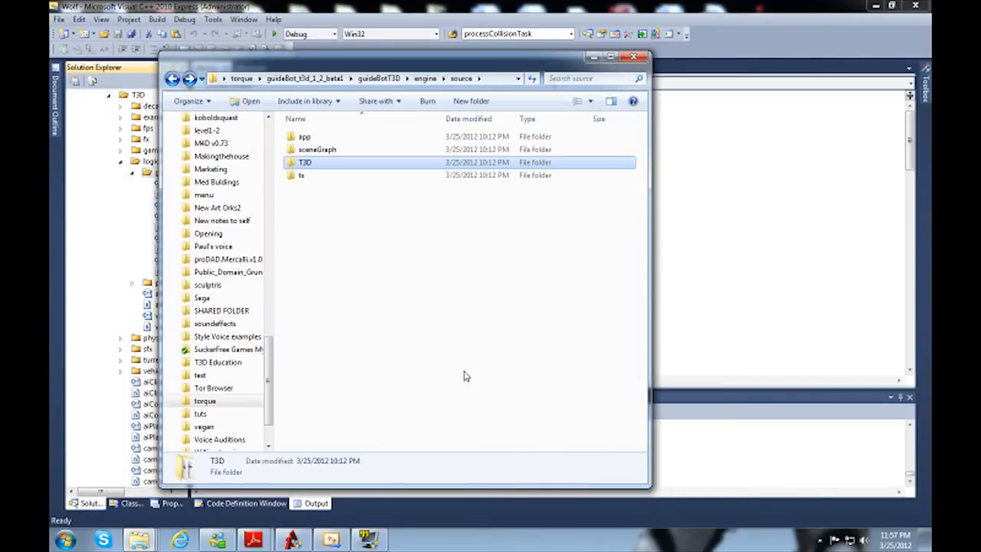
key("Down")
key("Return")
left_click_drag(464, 374, 276, 108)
Step: Paste tsShapeInstance.h and tsThread.cpp into Torque 3D 1.2/Engine/source/ts, replacing both existing files
mouse_move(157, 541)
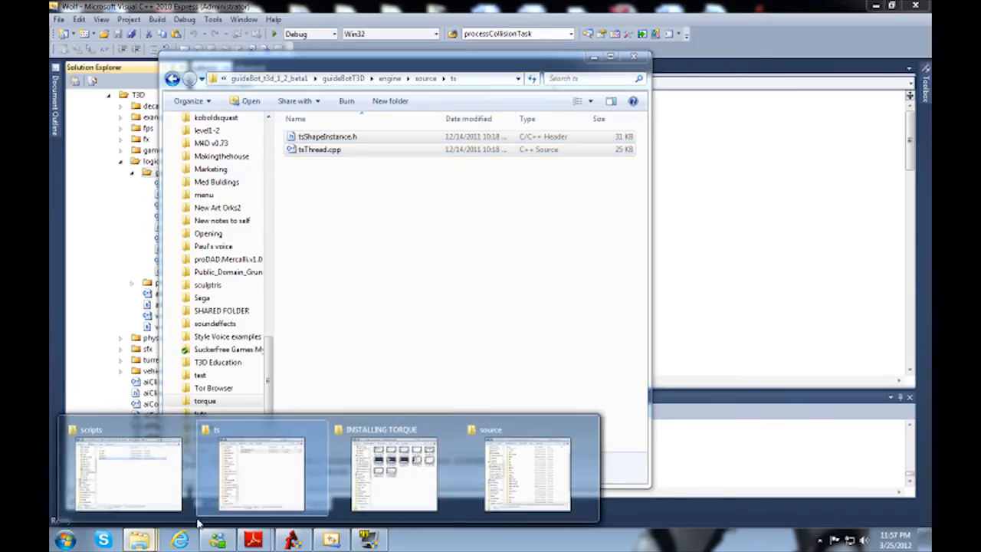
left_click(551, 471)
scroll(569, 414, "down", 2)
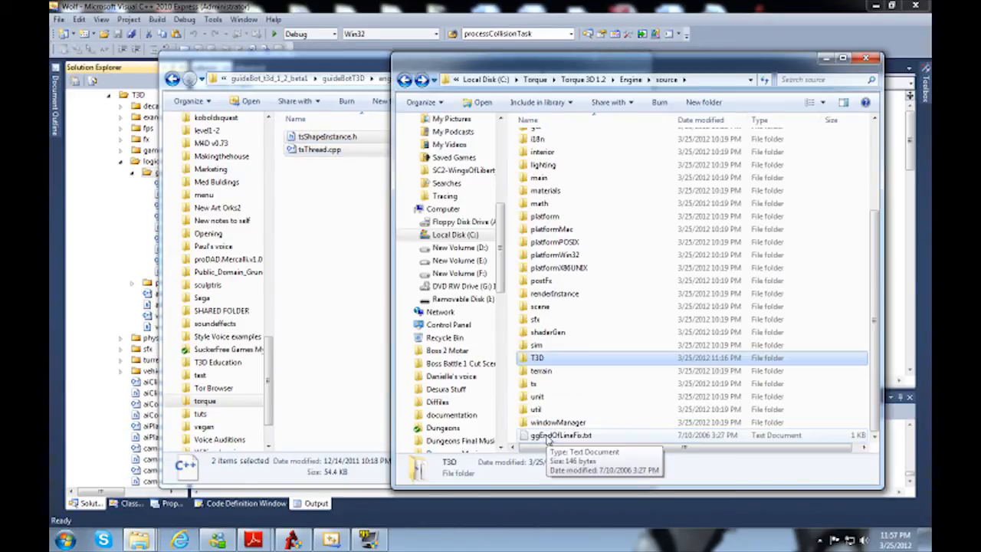
double_click(538, 387)
key("ctrl+v")
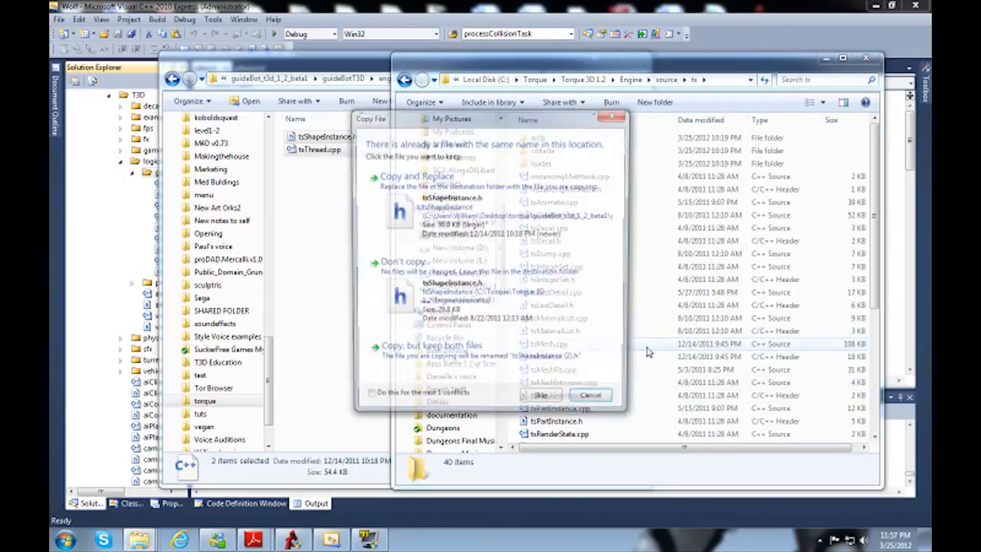
left_click(455, 222)
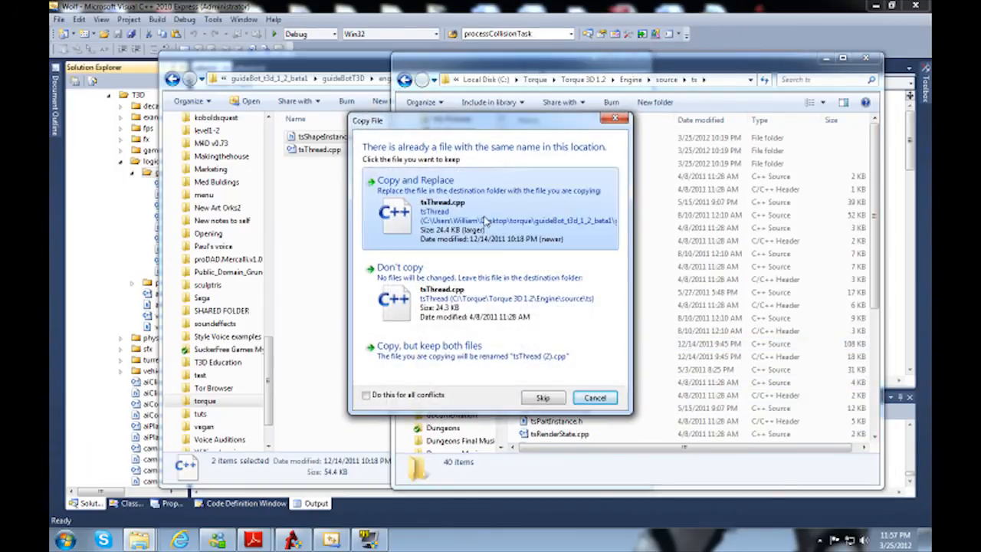
left_click(458, 223)
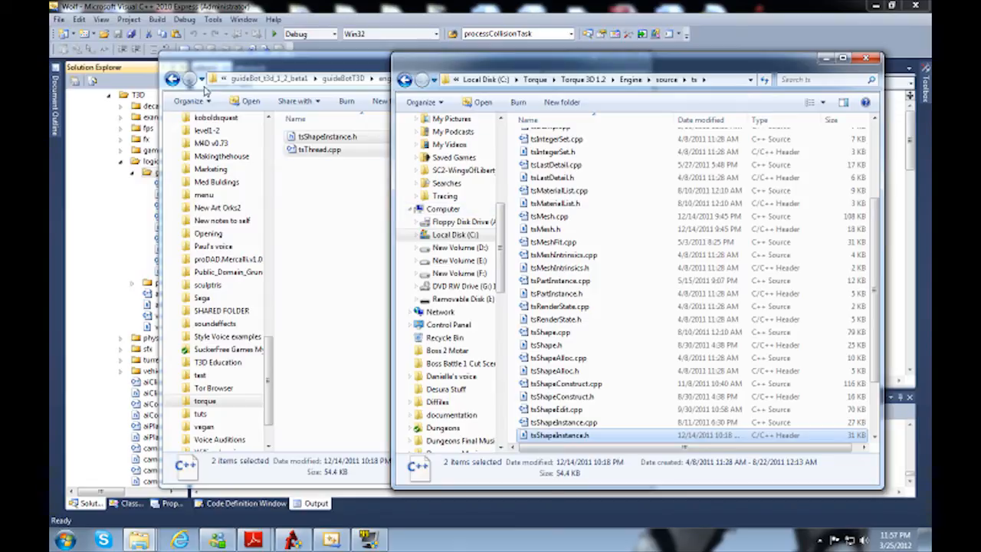
Step: Rename the sceneGraph folder in guideBotT3D/engine/source to scene, matching the folder name in Torque 3D 1.2/Engine/source
left_click(171, 80)
left_click(335, 154)
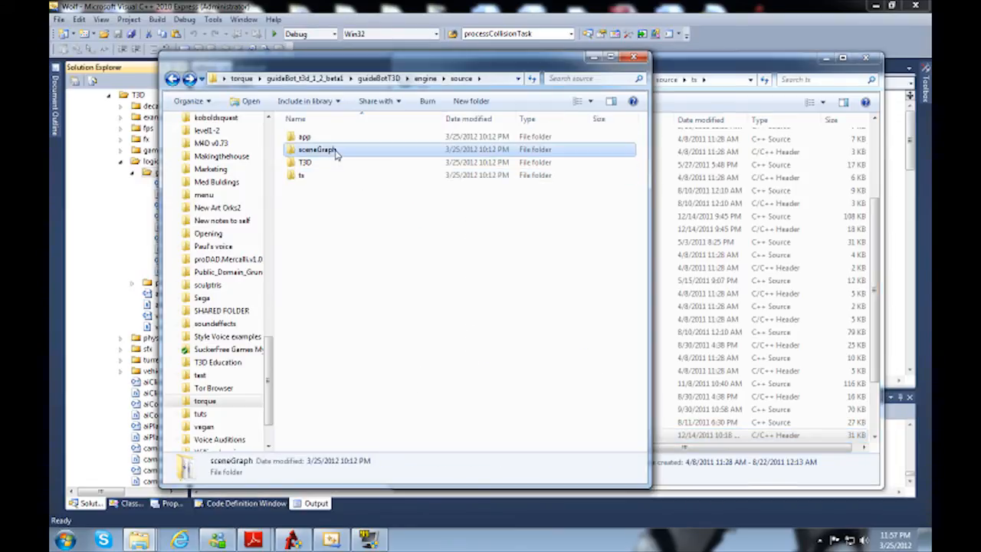
left_click(701, 68)
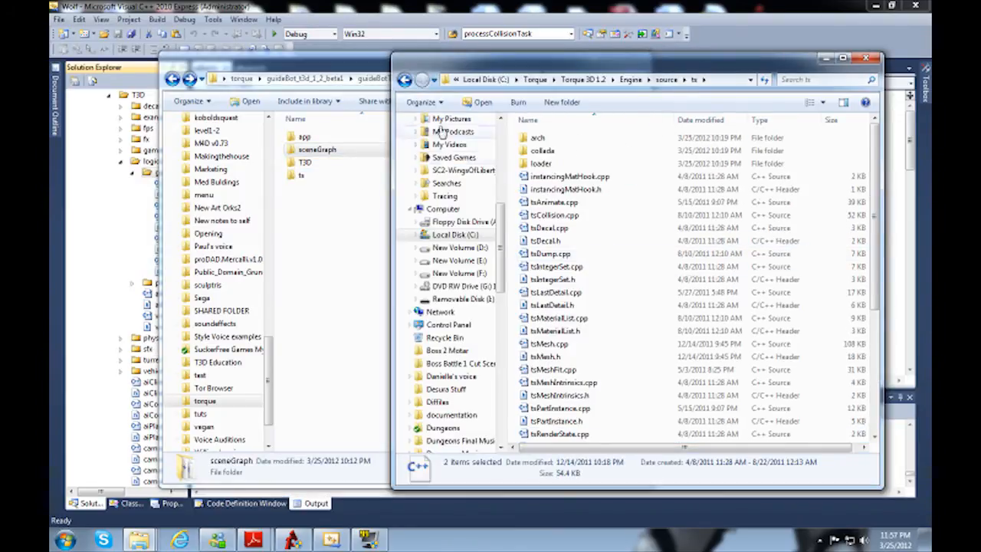
left_click(404, 81)
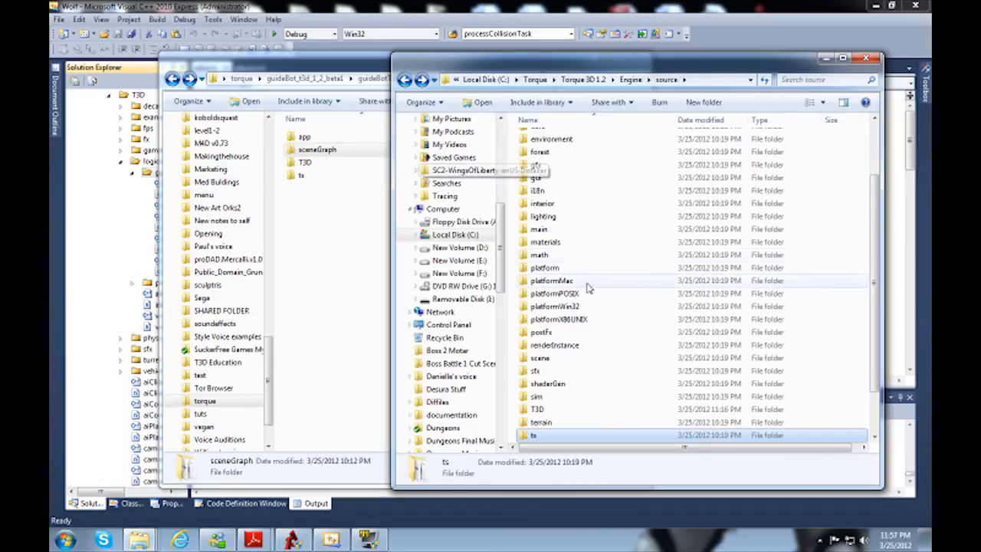
left_click(545, 360)
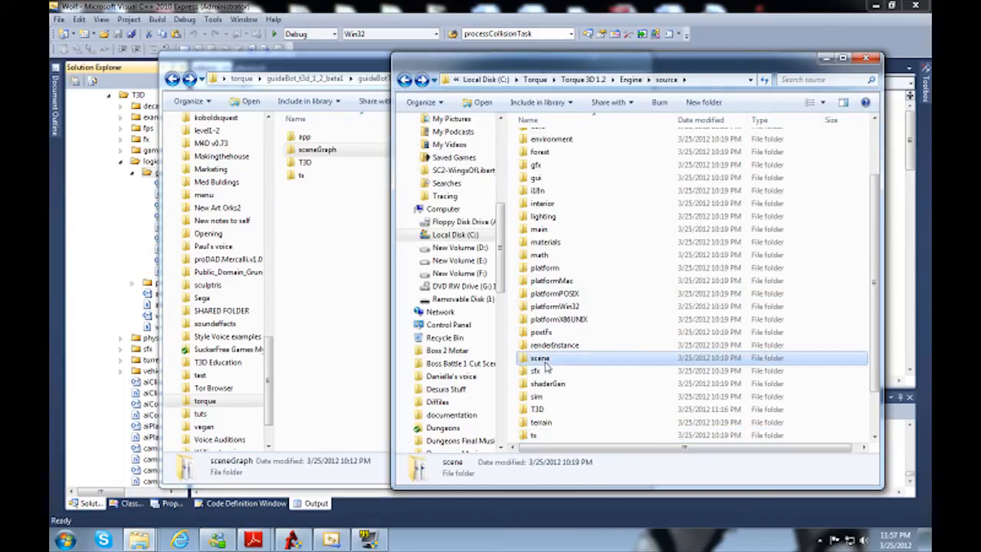
left_click(325, 144)
key("F2")
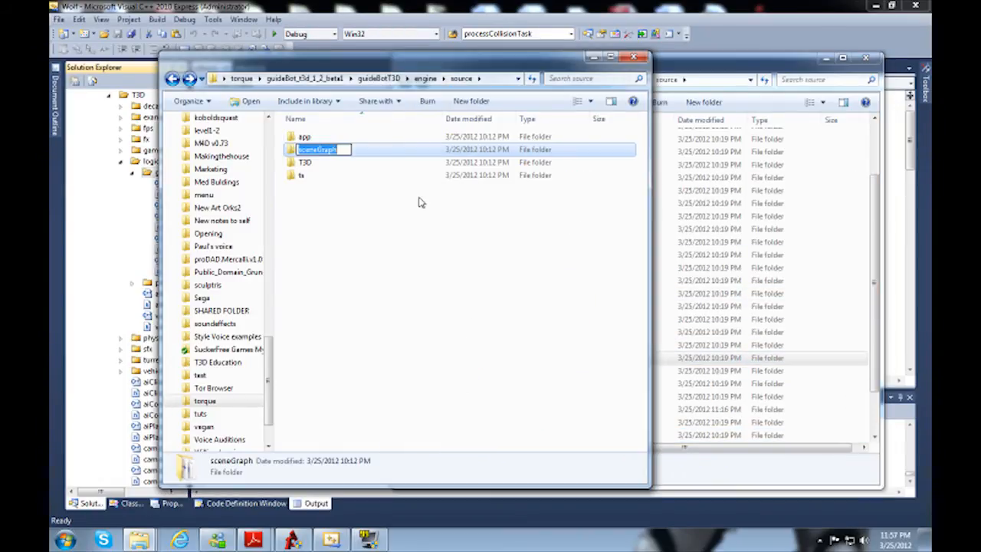
key("Return")
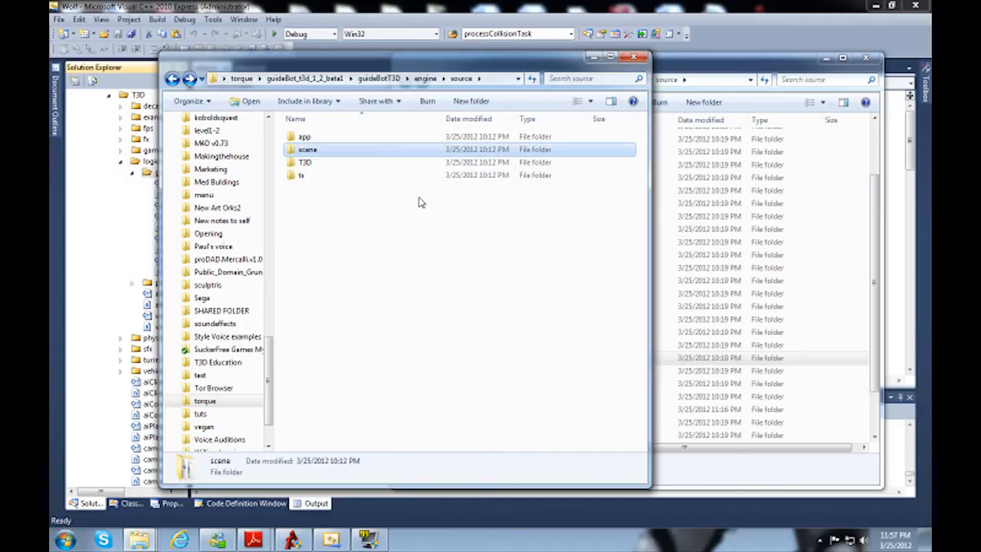
Step: Copy sceneObject.cpp, sceneObject.h, simPath.cpp and simPath.h from guideBot's scene folder into Engine/source/scene, replacing the existing files
key("Return")
left_click(728, 382)
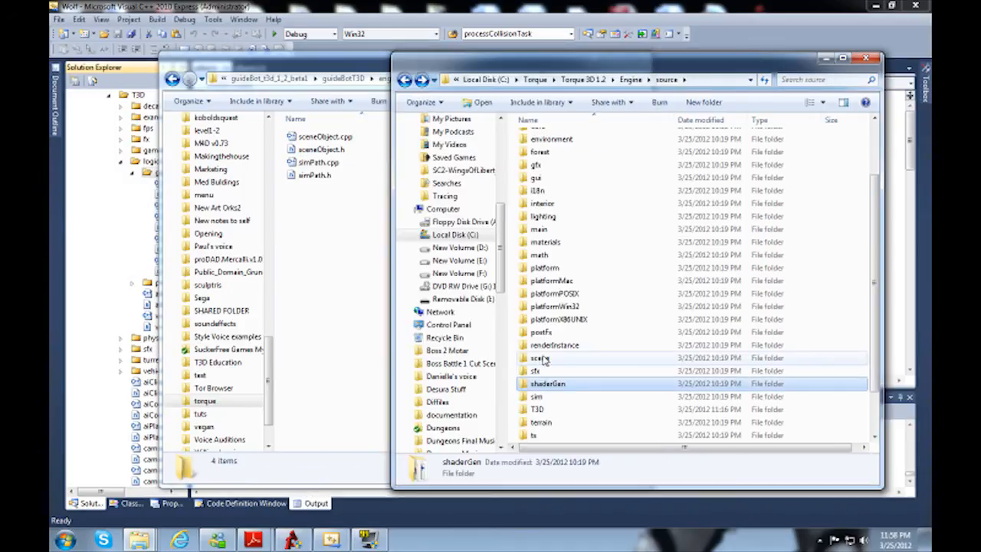
double_click(544, 360)
left_click_drag(346, 201, 331, 139)
left_click(695, 68)
key("ctrl+v")
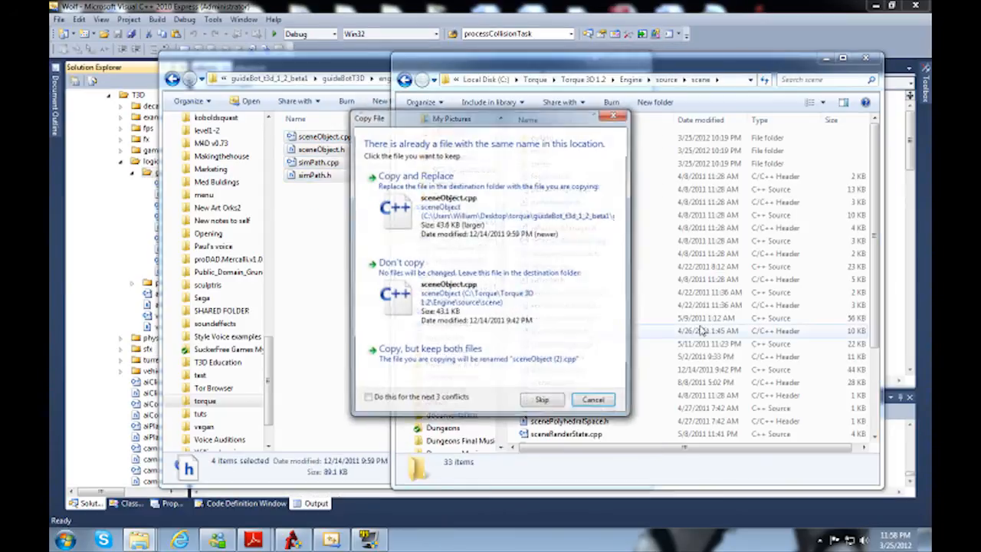
left_click(545, 227)
left_click(536, 230)
left_click(529, 233)
left_click(513, 245)
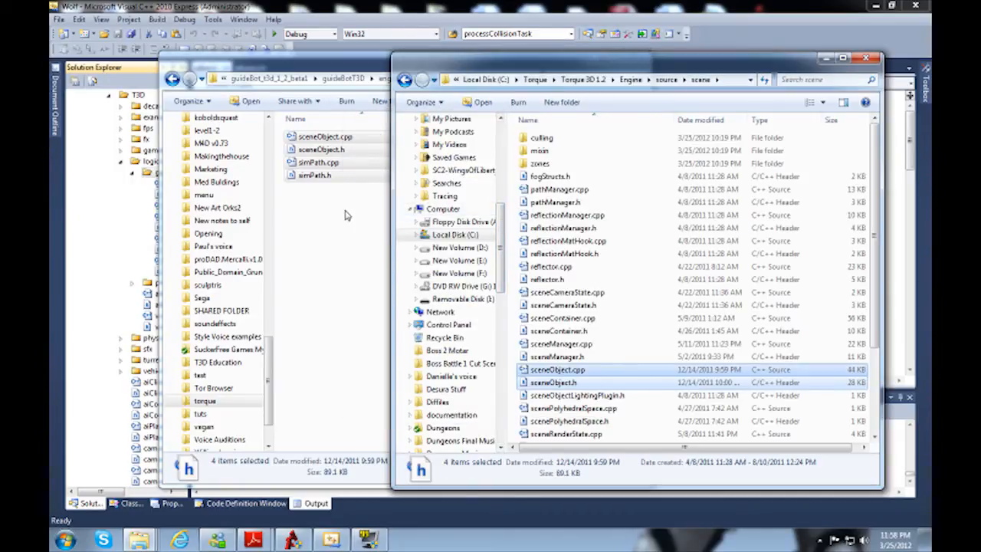
Step: Copy mainLoop.cpp from guideBotT3D/engine/source/app into Torque 3D 1.2/Engine/source/app, replacing the existing file
left_click(345, 261)
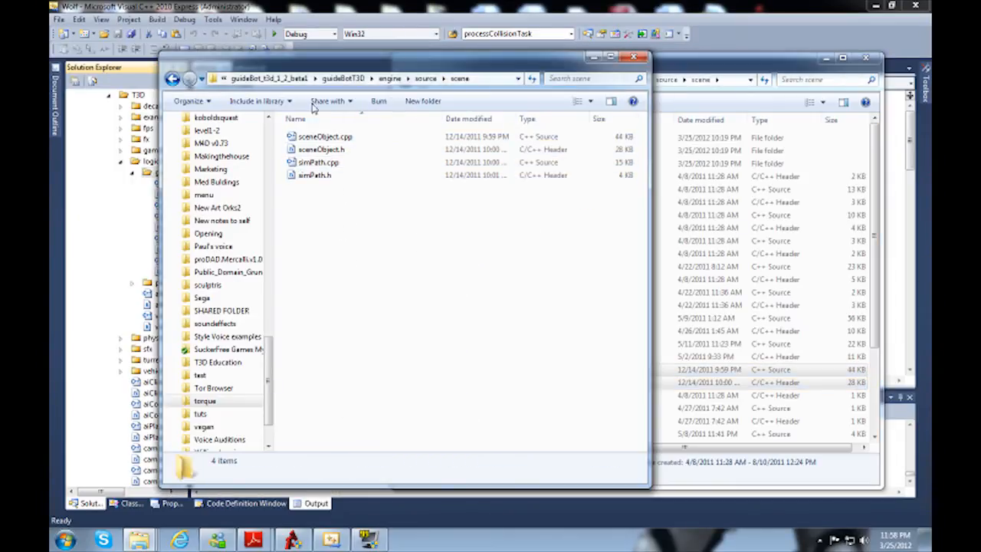
left_click(173, 80)
left_click(714, 64)
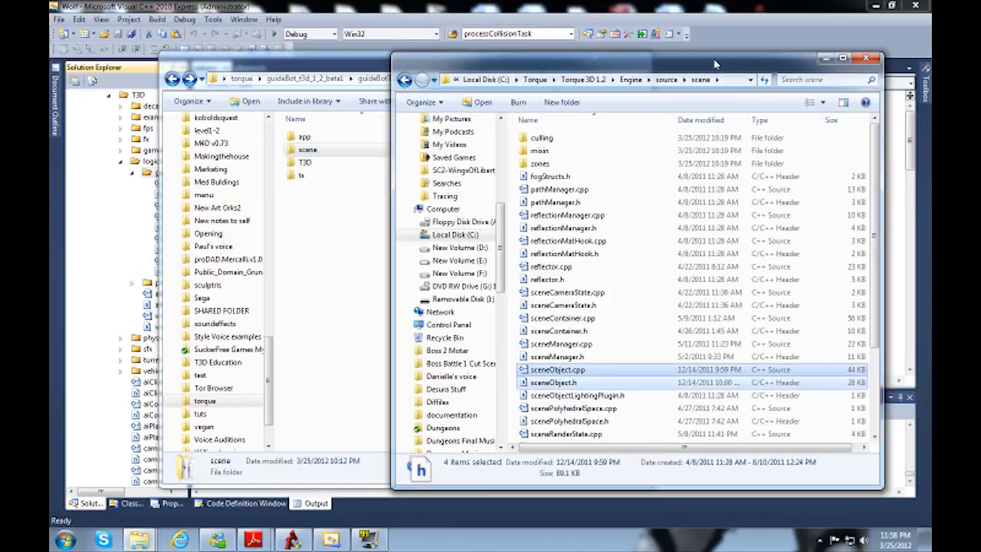
double_click(309, 140)
left_click_drag(363, 227, 321, 131)
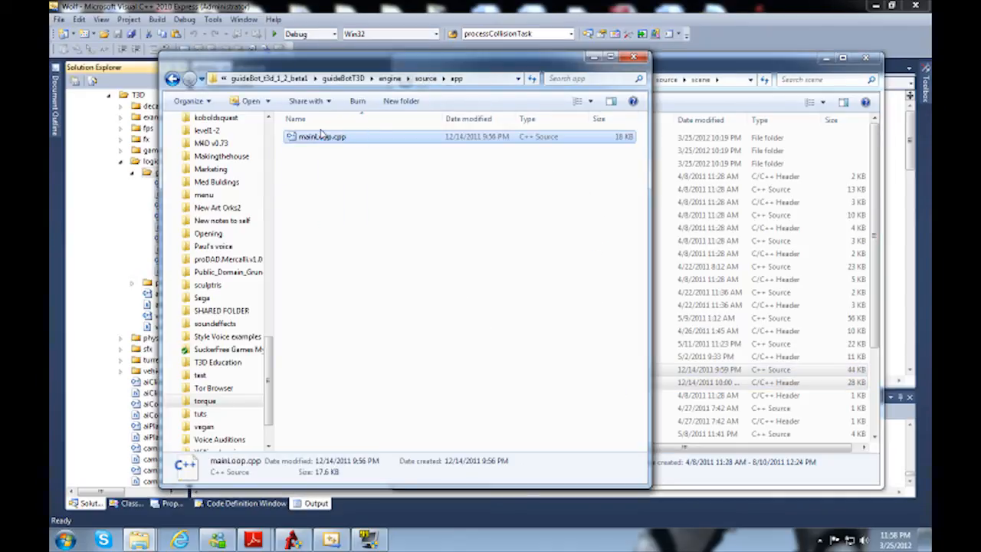
left_click(753, 76)
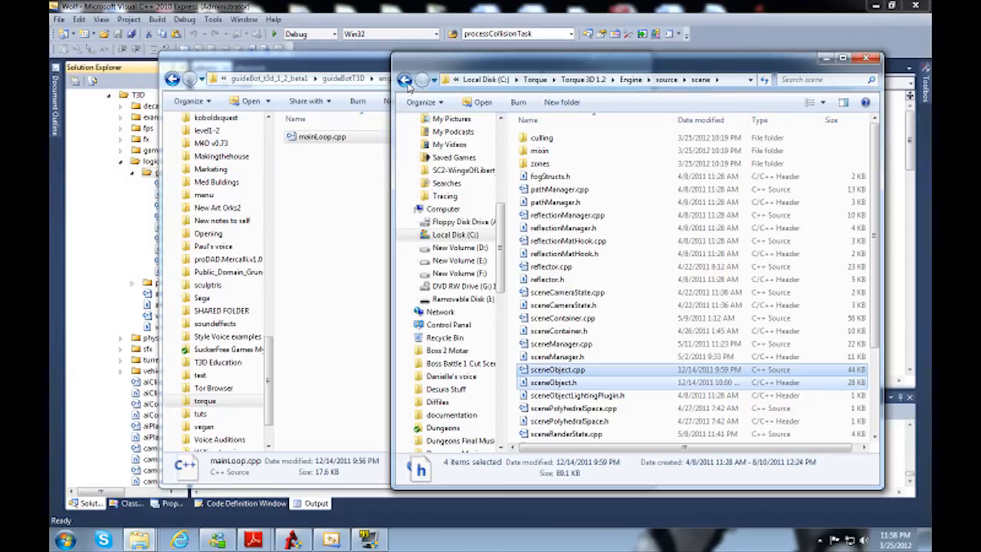
left_click(405, 80)
double_click(541, 138)
key("ctrl+v")
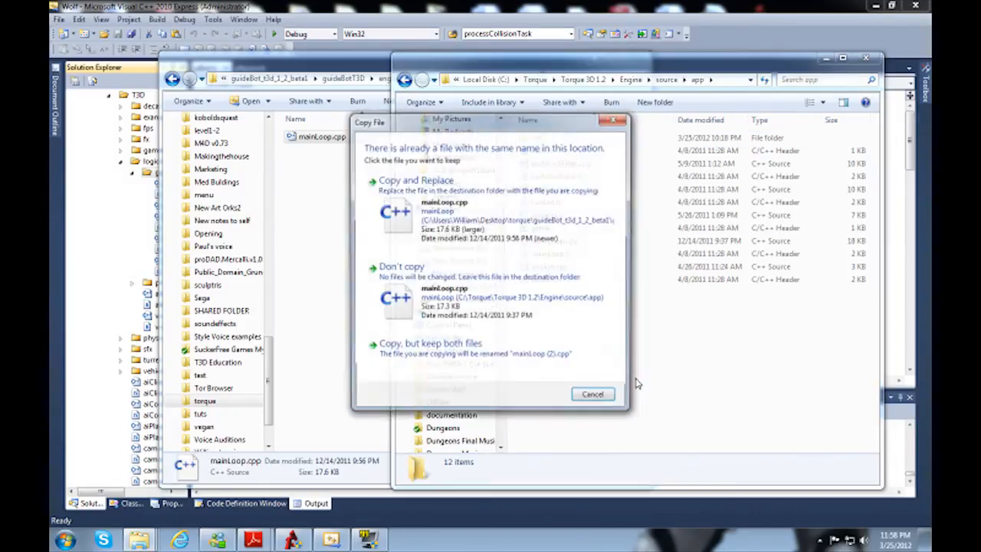
left_click(517, 226)
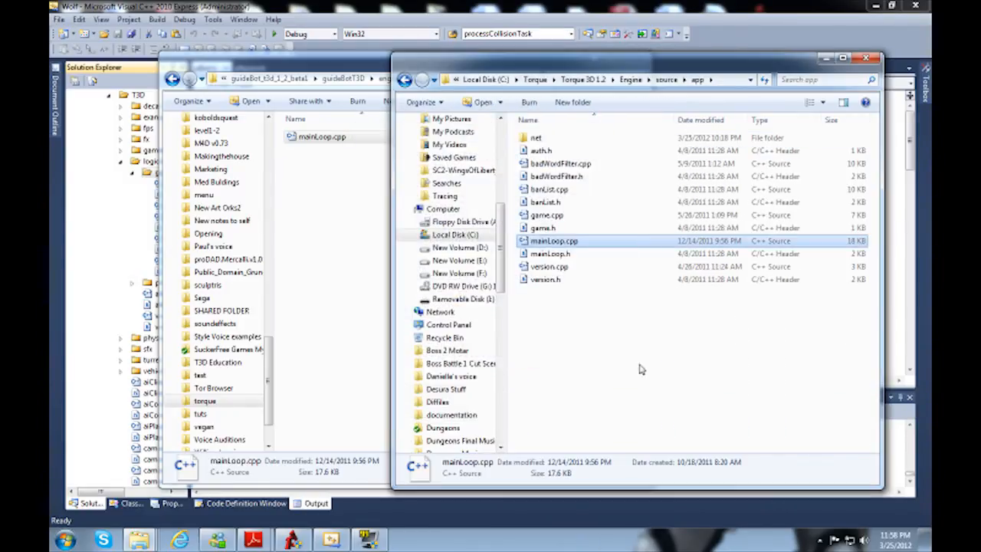
Step: Return both windows to their source folders and check the guideBot folder inside guideBotT3D/engine/lib
left_click(632, 352)
left_click(325, 198)
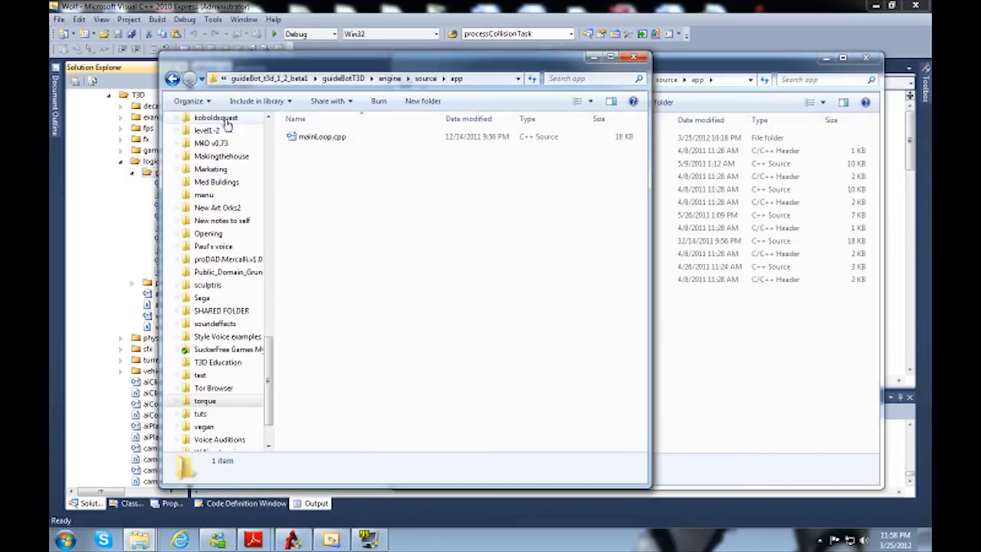
left_click(171, 79)
left_click(736, 371)
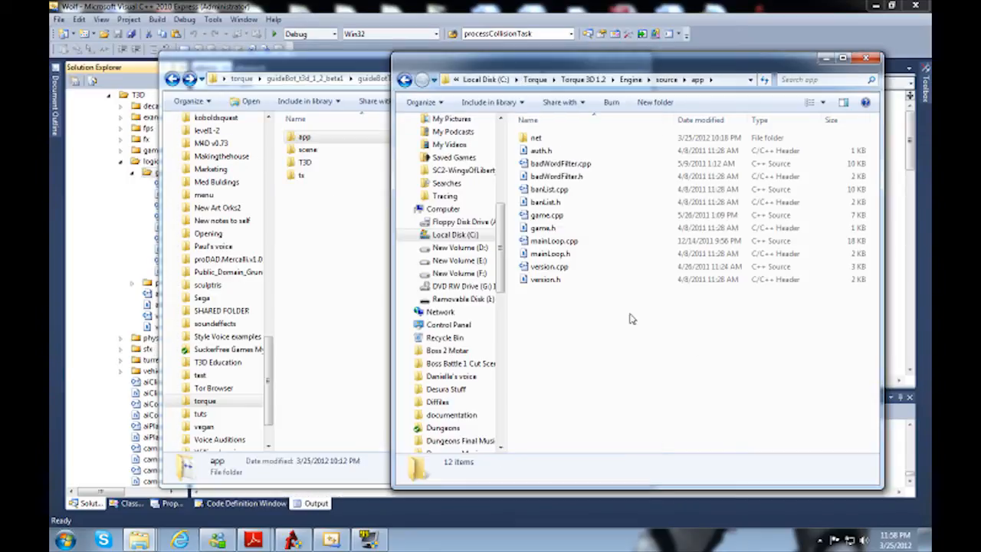
left_click(404, 79)
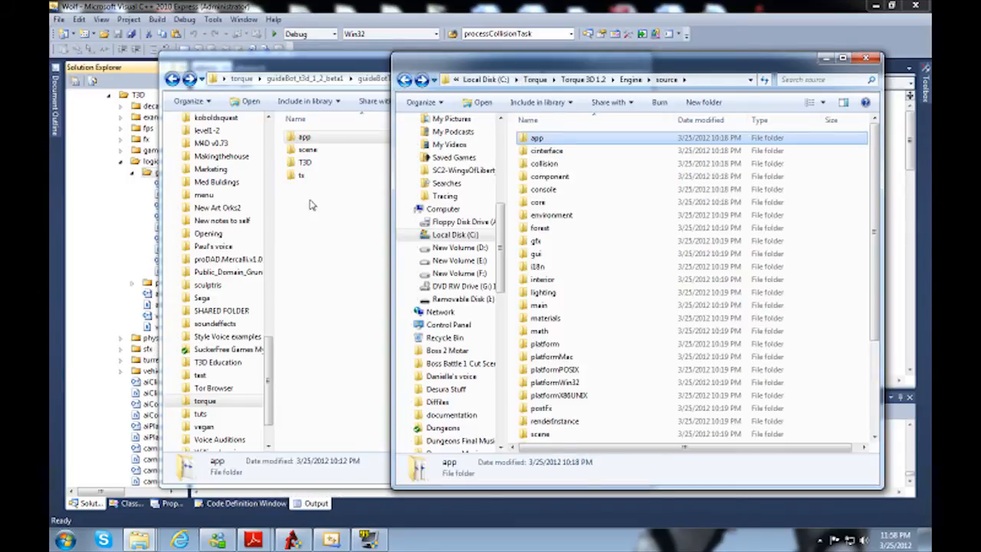
left_click(273, 170)
left_click(171, 79)
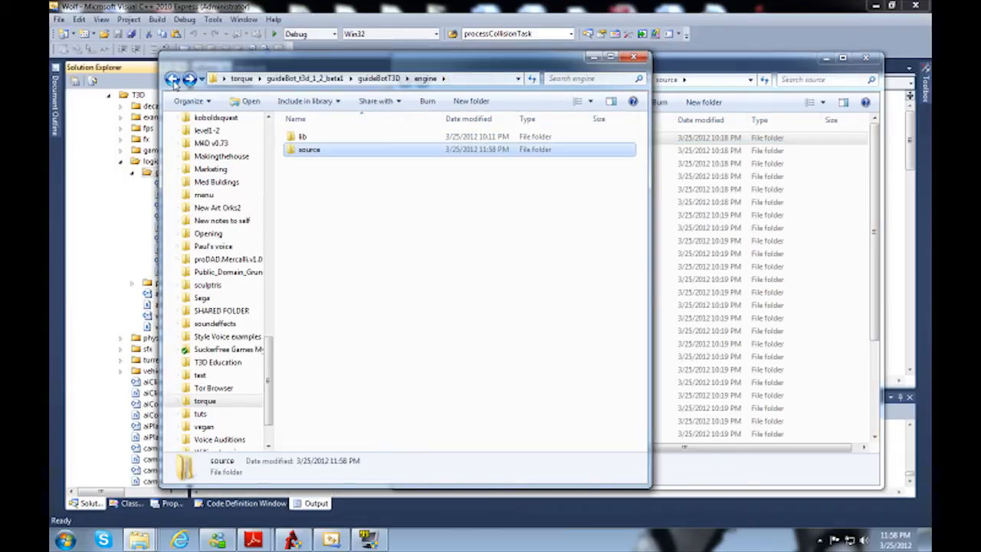
double_click(302, 137)
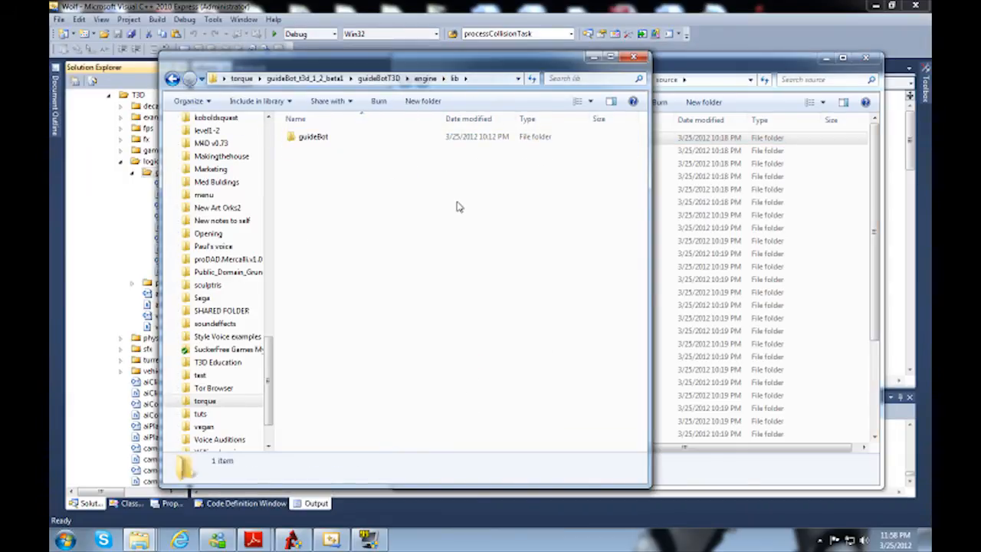
key("Down")
key("Return")
key("BackSpace")
key("BackSpace")
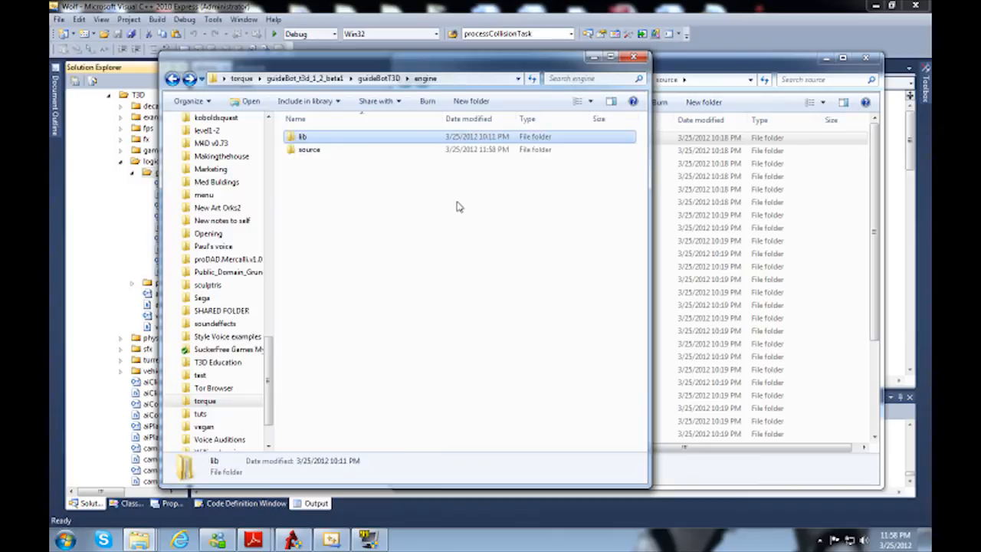
Step: Copy the art, core, levels and scripts folders plus guideBot.dll and guideBot.exe from guideBotT3D/game
key("BackSpace")
key("Down")
key("Up")
key("Return")
key("Down")
key("Return")
key("Down")
key("Up")
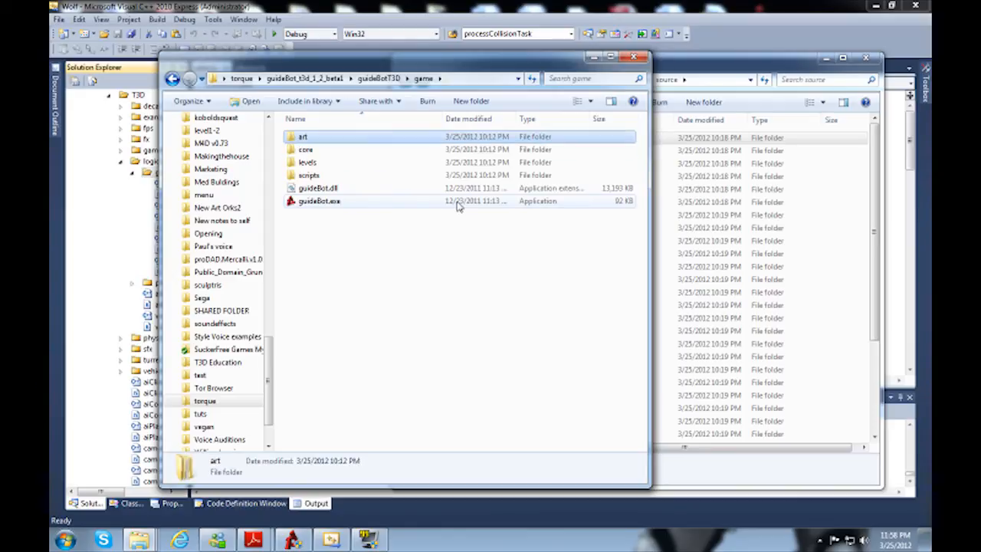
key("BackSpace")
key("Return")
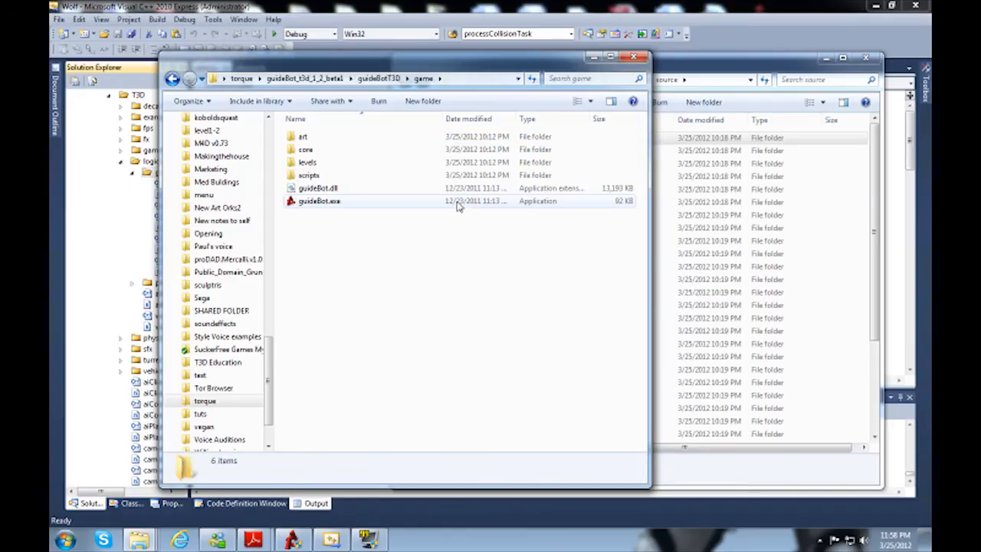
left_click_drag(420, 251, 301, 141)
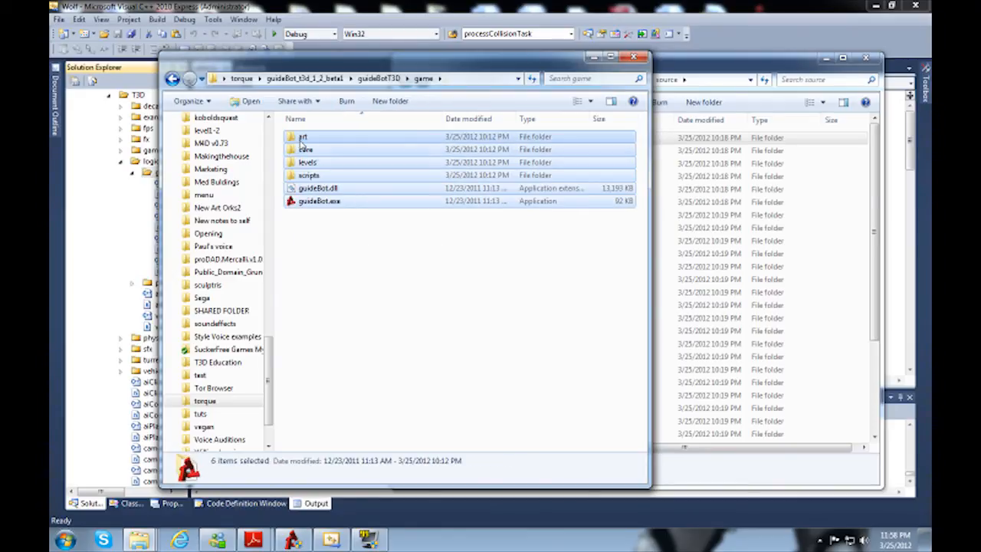
double_click(315, 175)
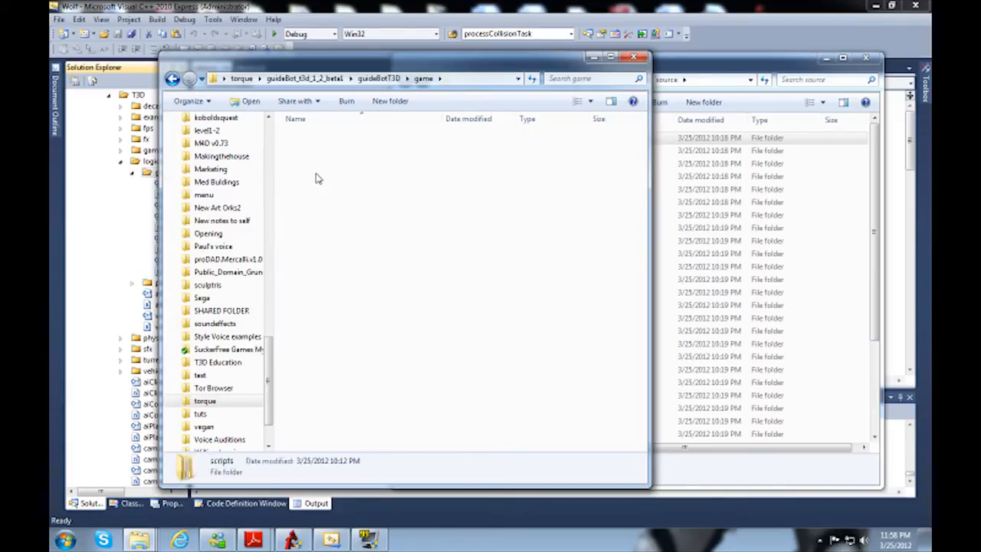
left_click(173, 79)
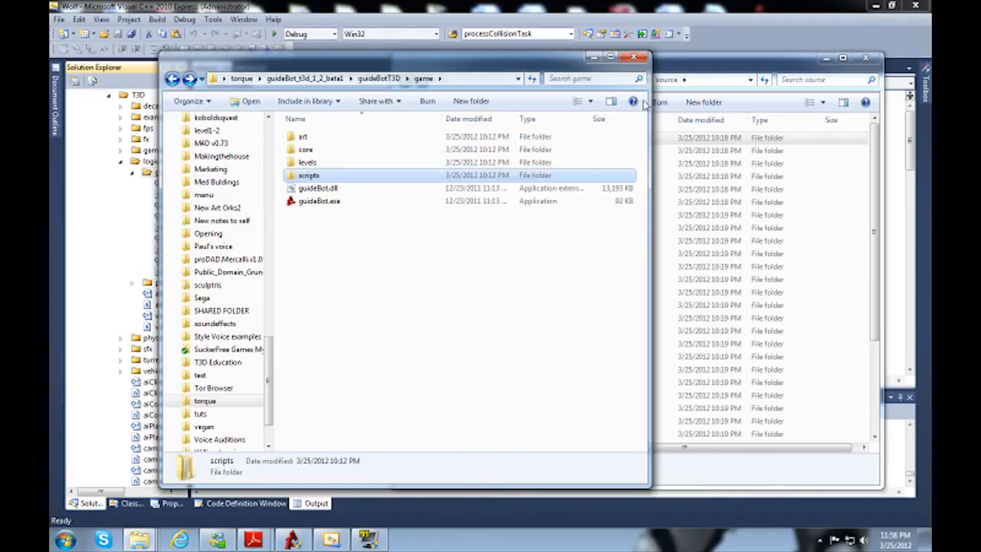
Step: Paste guideBot's game folders and files into My Projects/Wolf/game, merging all matching folders and replacing every conflicting file
left_click(677, 71)
mouse_move(140, 541)
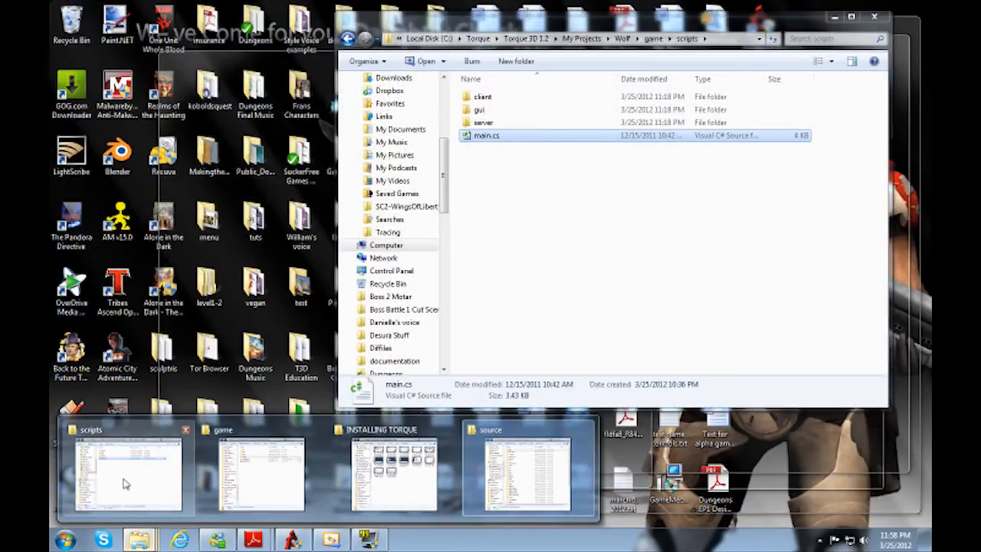
left_click(122, 479)
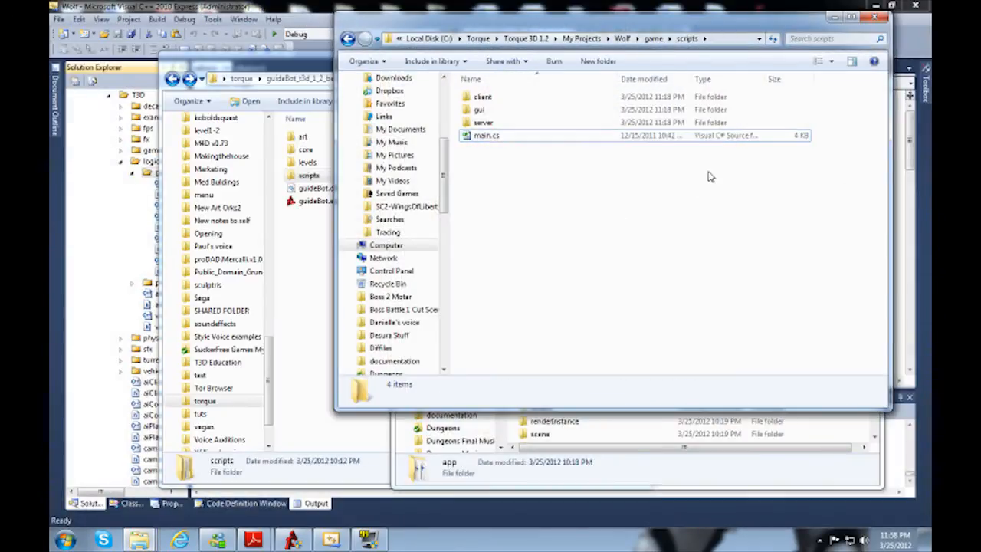
key("BackSpace")
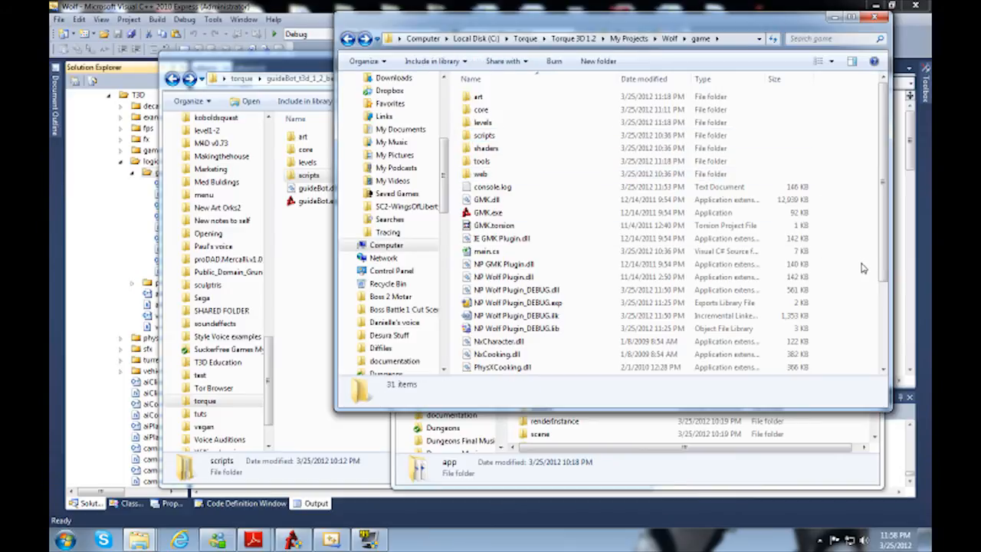
key("ctrl+v")
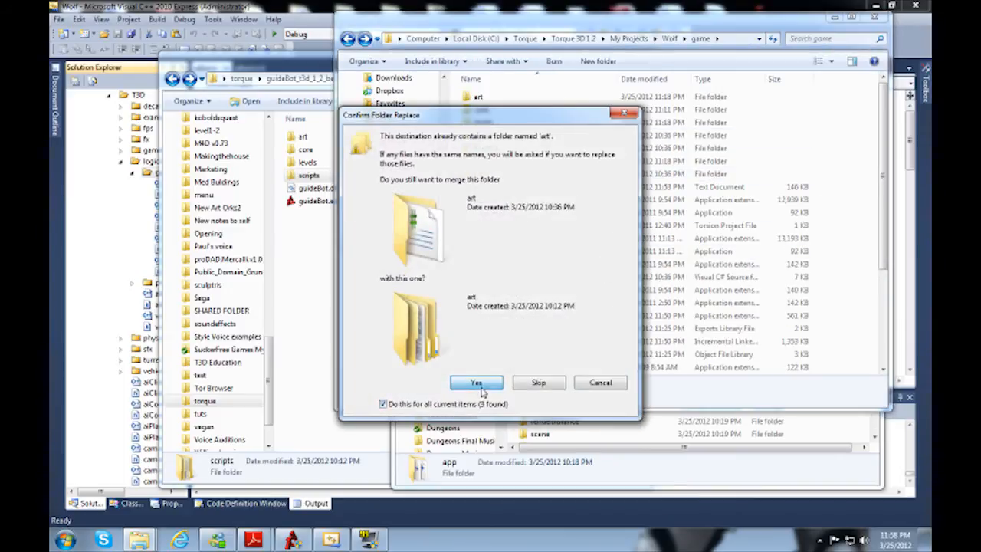
left_click(478, 384)
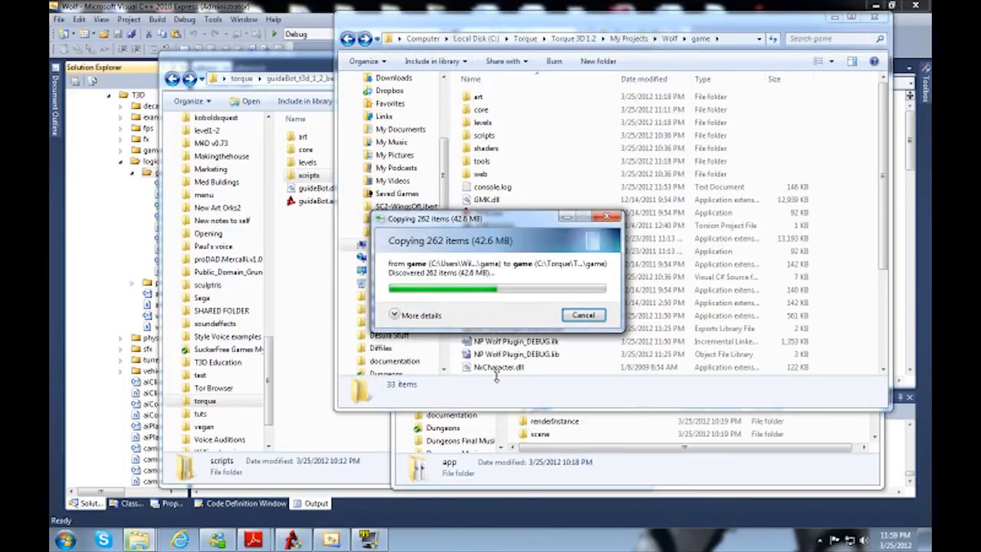
left_click(455, 403)
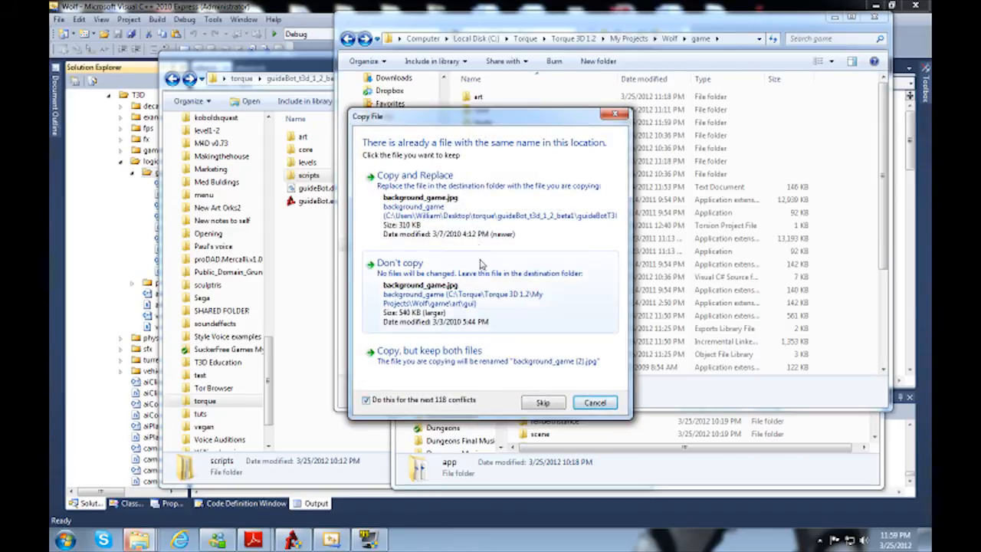
left_click(476, 221)
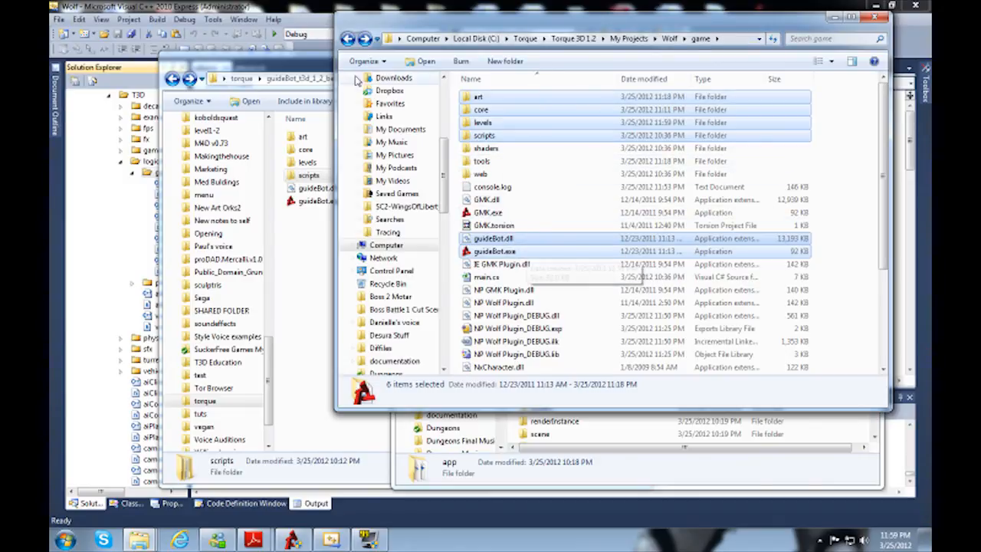
Step: Switch to Visual C++ and start a rebuild of the Wolf DLL project
left_click(267, 6)
left_click(157, 20)
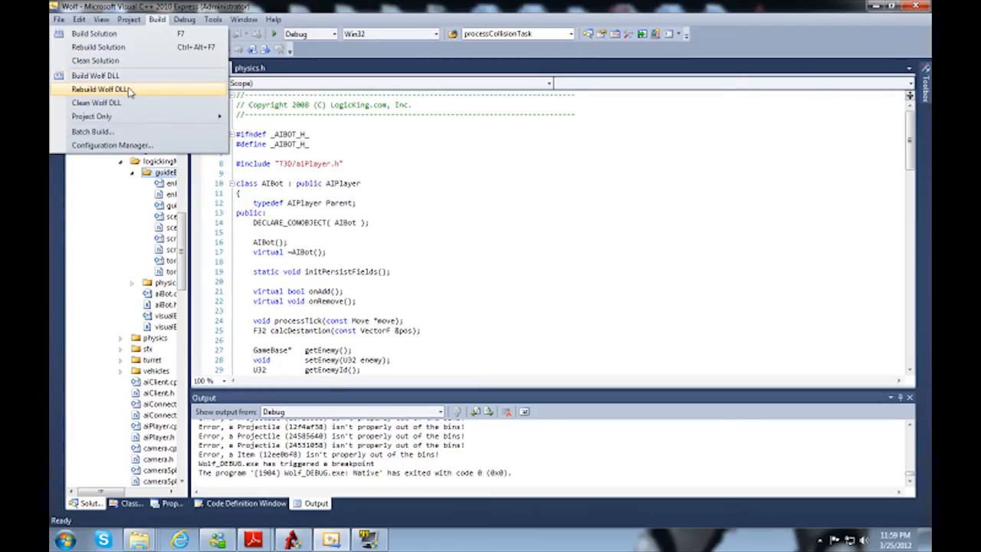
left_click(99, 89)
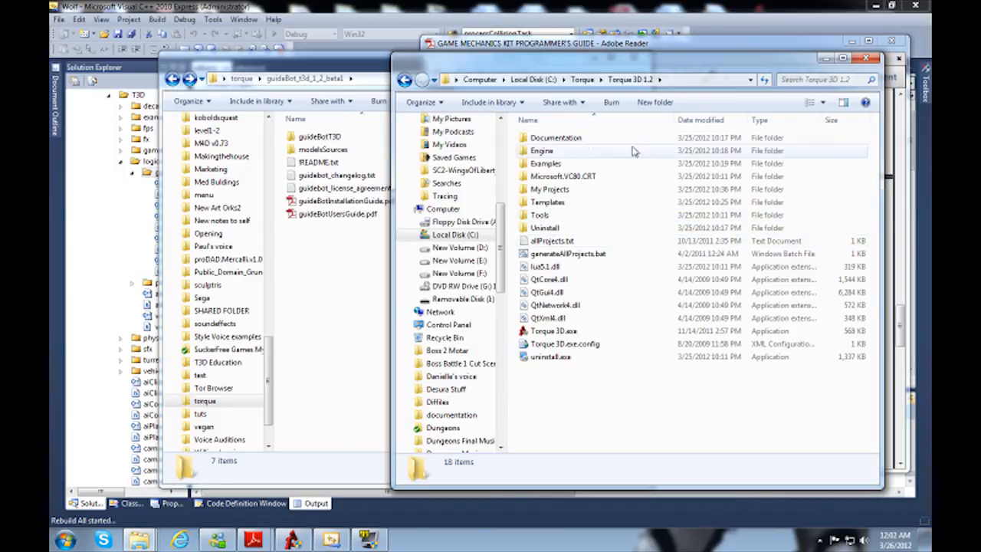
Step: Copy the guideBot folder from guideBotT3D/engine/lib into Torque 3D 1.2/Engine/lib
double_click(541, 150)
left_click(536, 151)
double_click(536, 151)
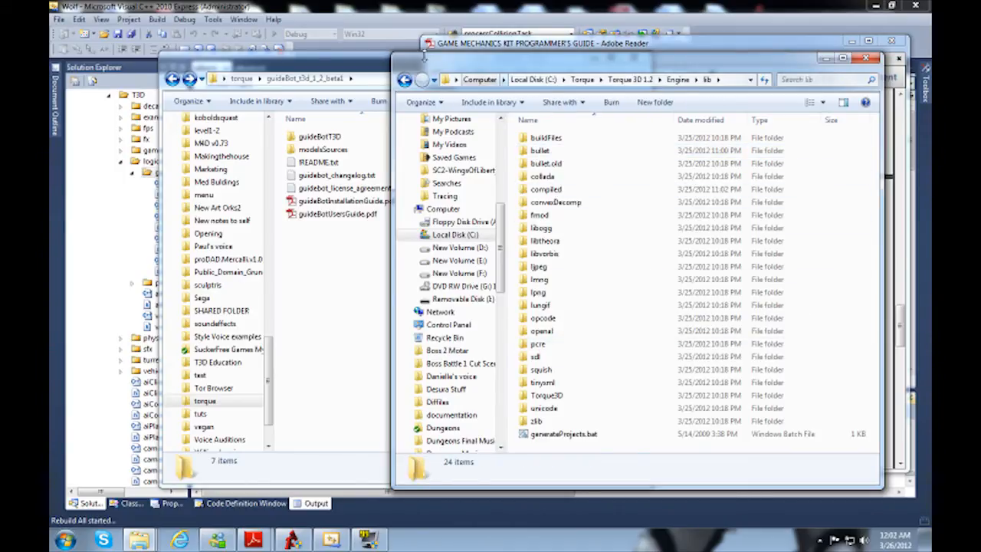
left_click(325, 141)
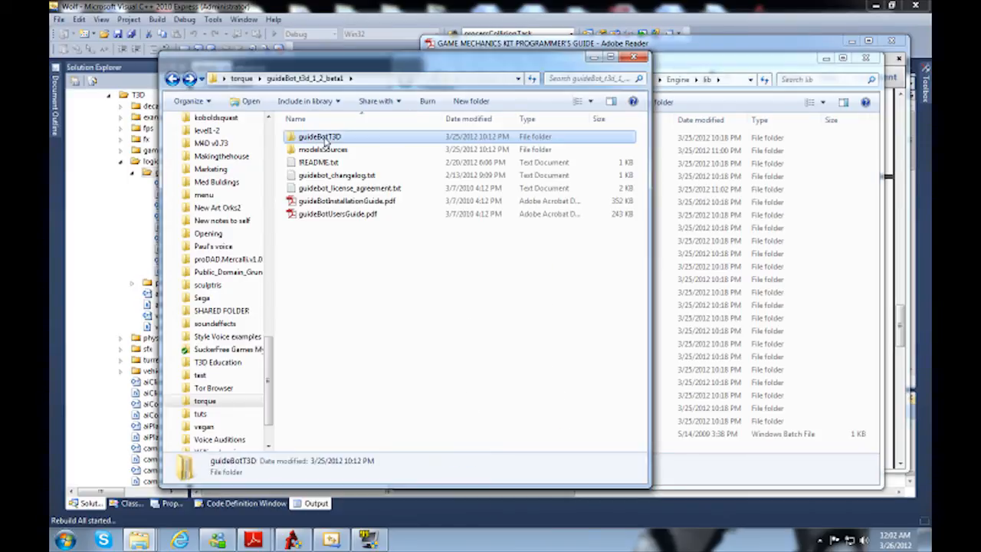
left_click(336, 137)
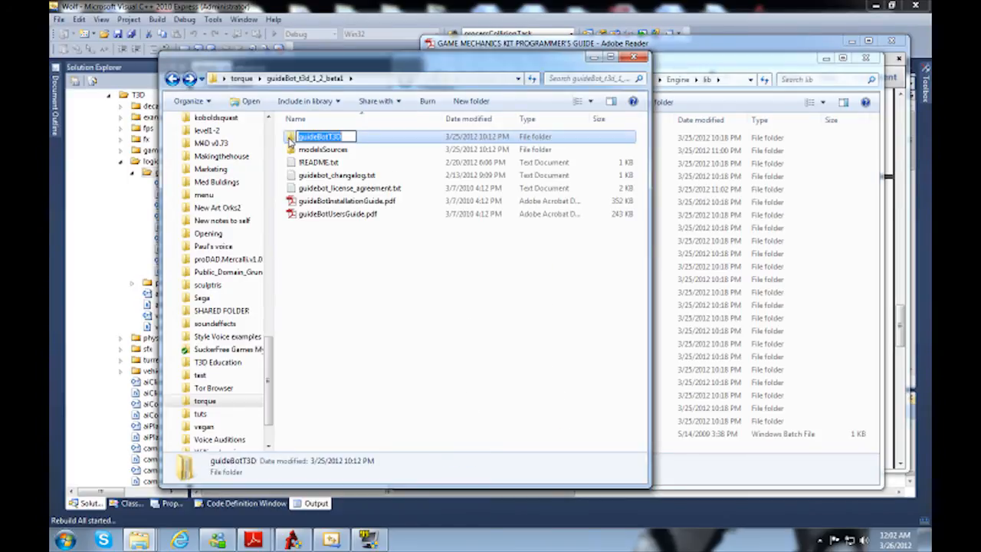
double_click(331, 140)
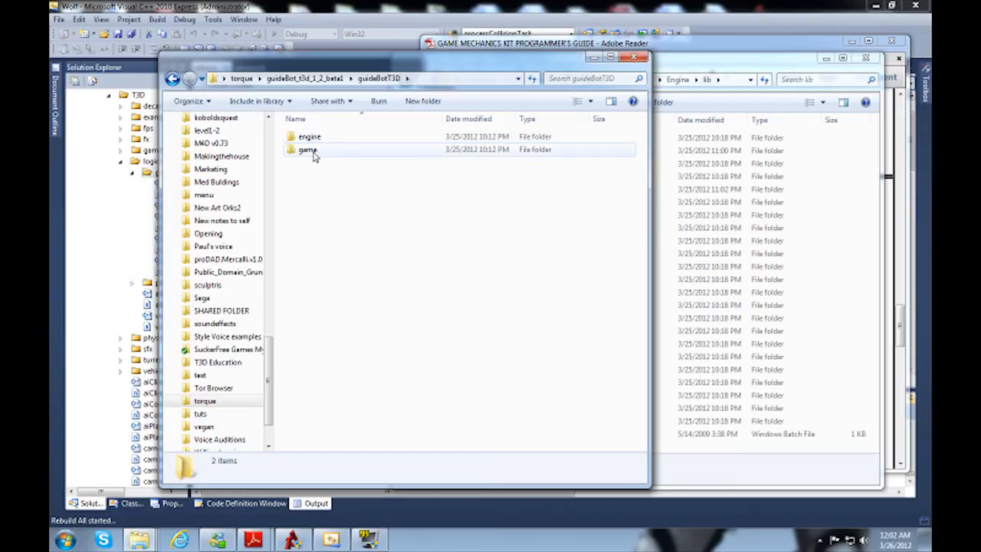
double_click(307, 138)
double_click(300, 137)
left_click(300, 138)
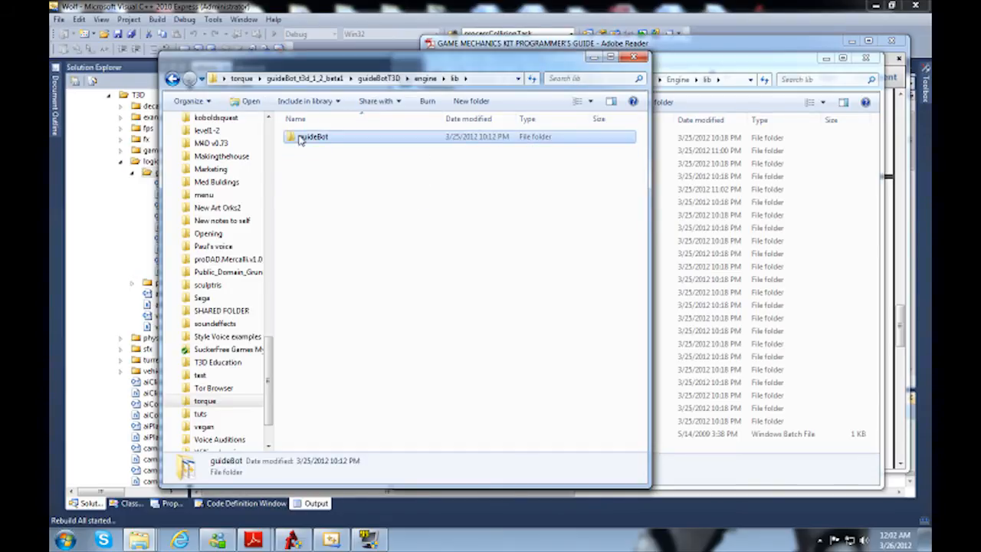
left_click(850, 230)
key("ctrl+v")
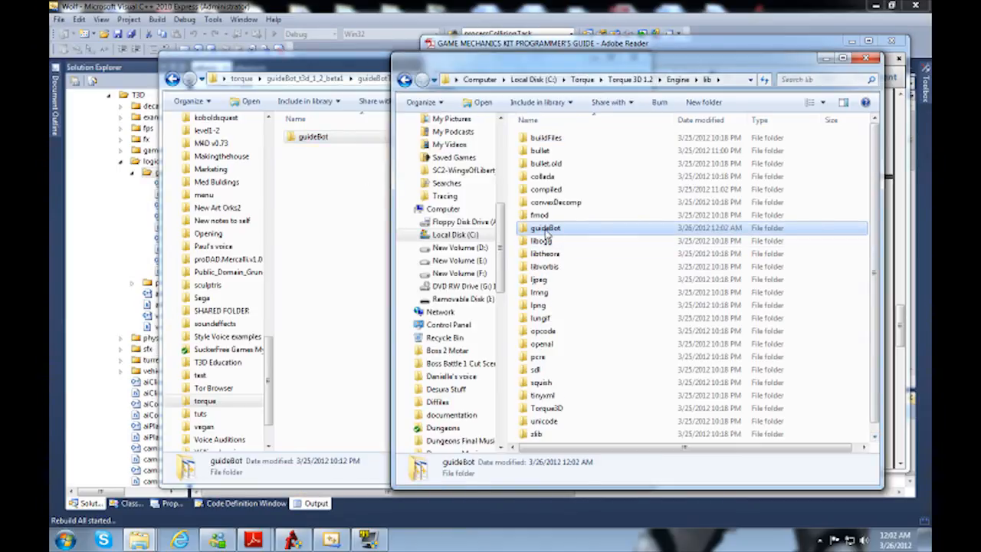
Step: Check the contents of the guideBot folder in Torque 3D 1.2/Engine/lib
double_click(545, 229)
key("Down")
key("Down")
key("Up")
key("Up")
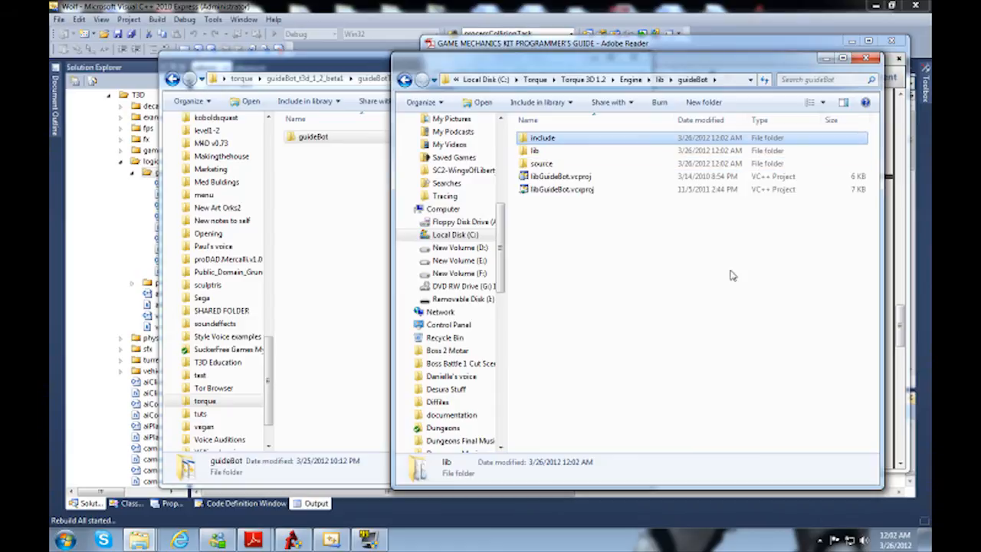
Step: Switch to Visual C++, collapse the Wolf DLL project tree and cancel the running build
left_click(227, 6)
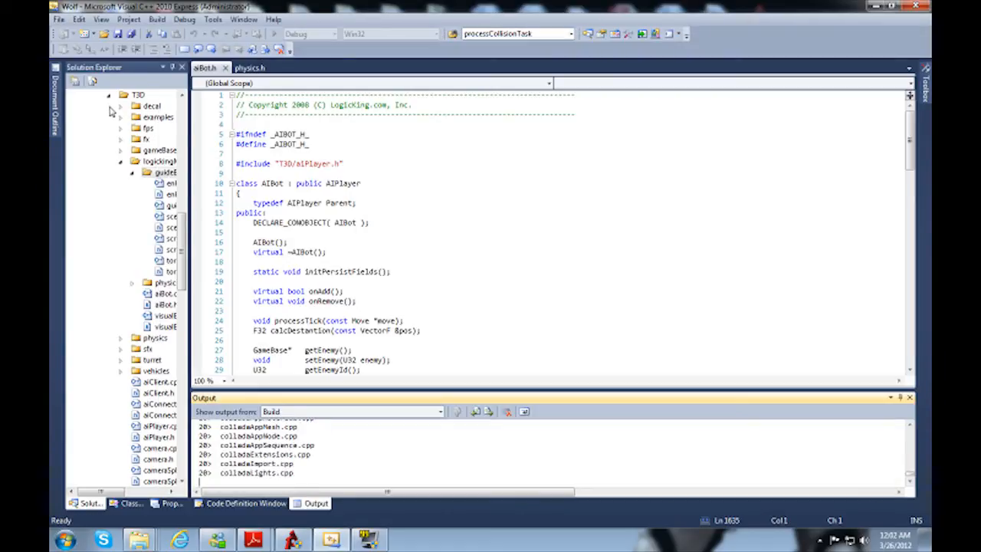
left_click_drag(184, 225, 181, 134)
left_click(74, 240)
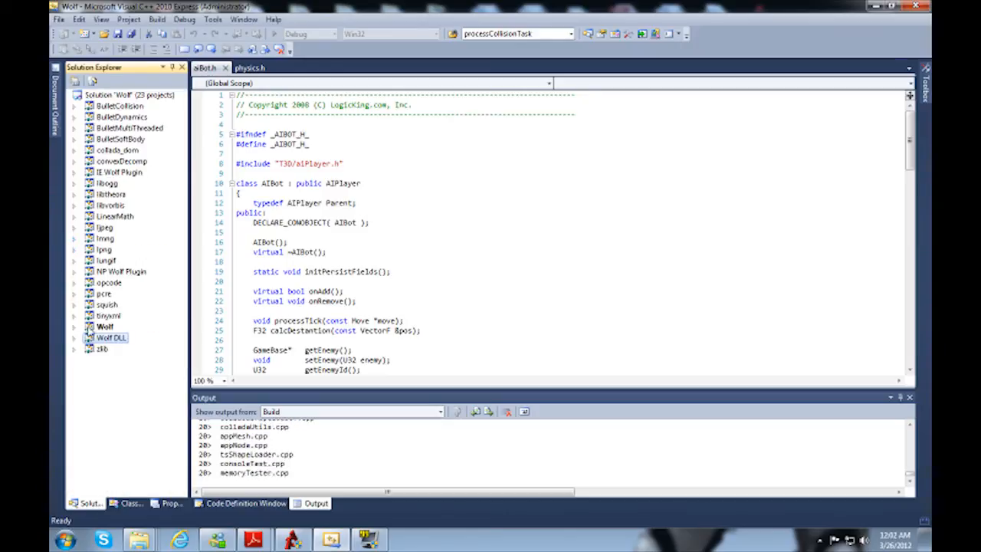
right_click(108, 100)
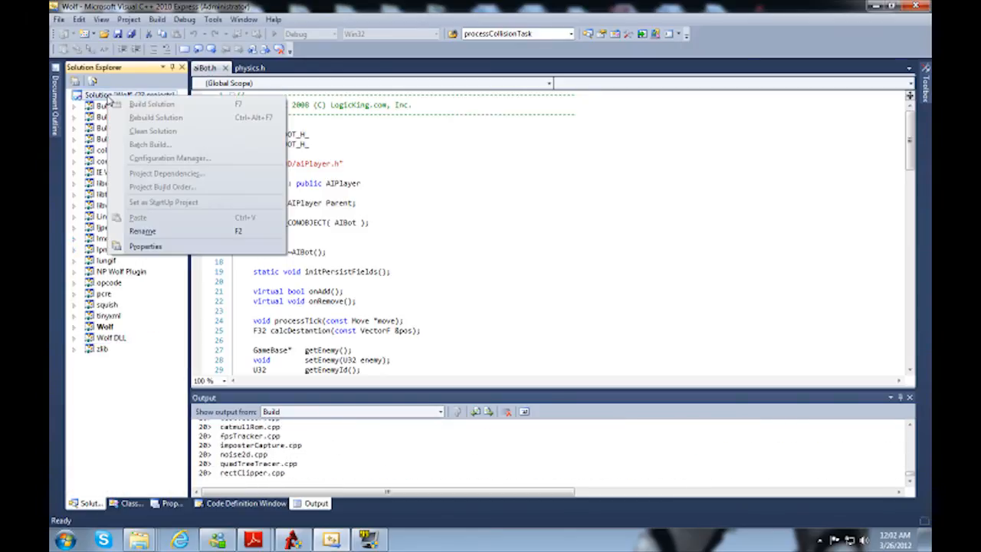
left_click(157, 20)
left_click(157, 19)
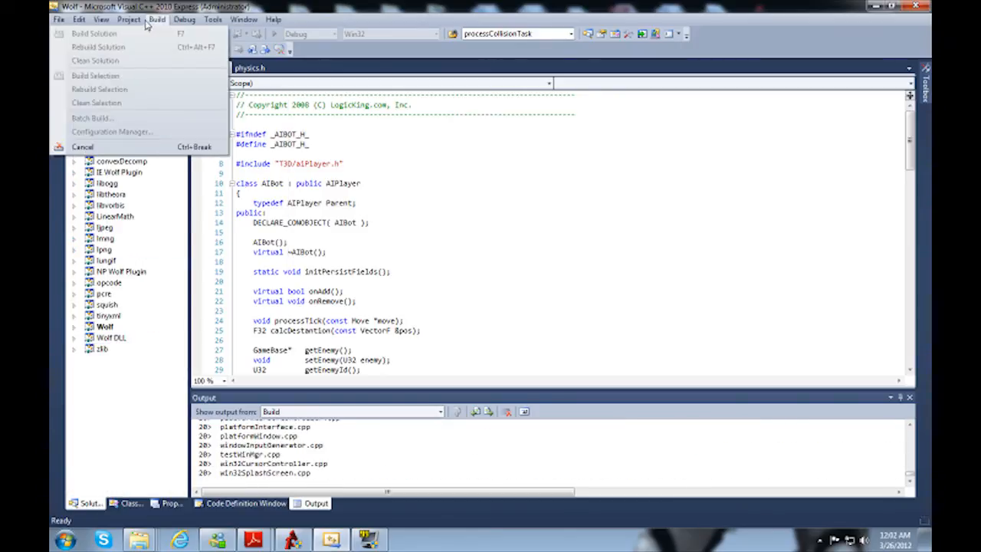
left_click(83, 147)
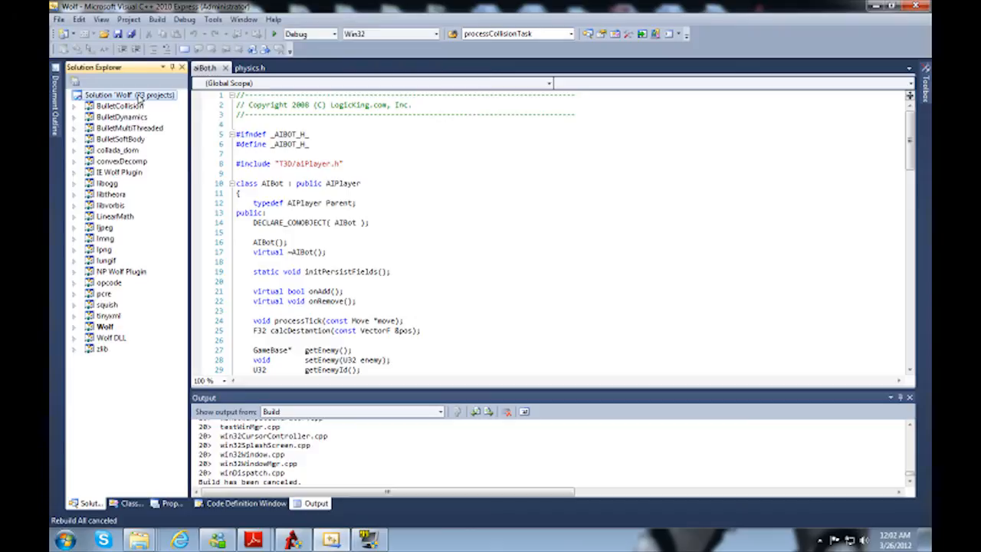
Step: Add the existing project libGuideBot.vcxproj from Torque 3D 1.2/Engine/lib/guideBot to the Wolf solution
right_click(138, 96)
mouse_move(184, 201)
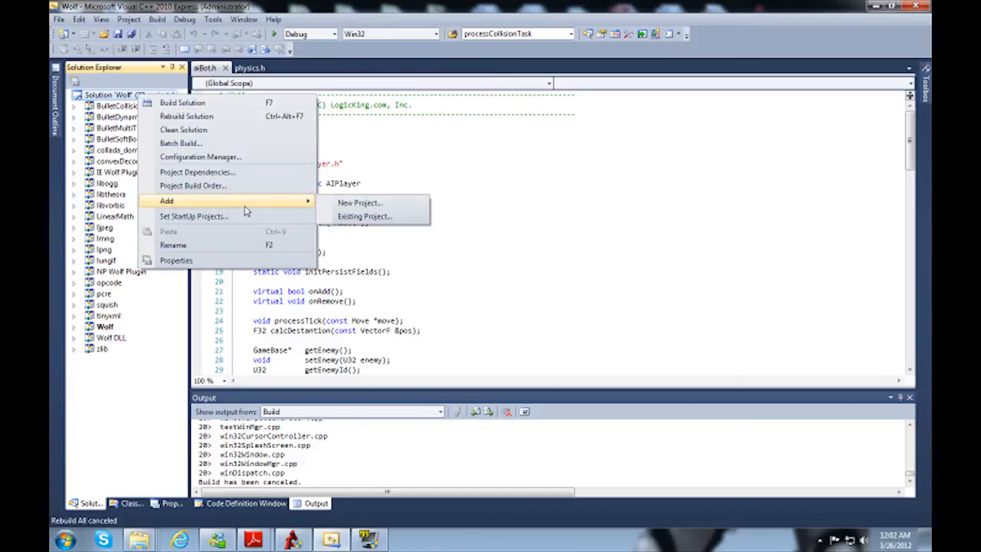
left_click(360, 217)
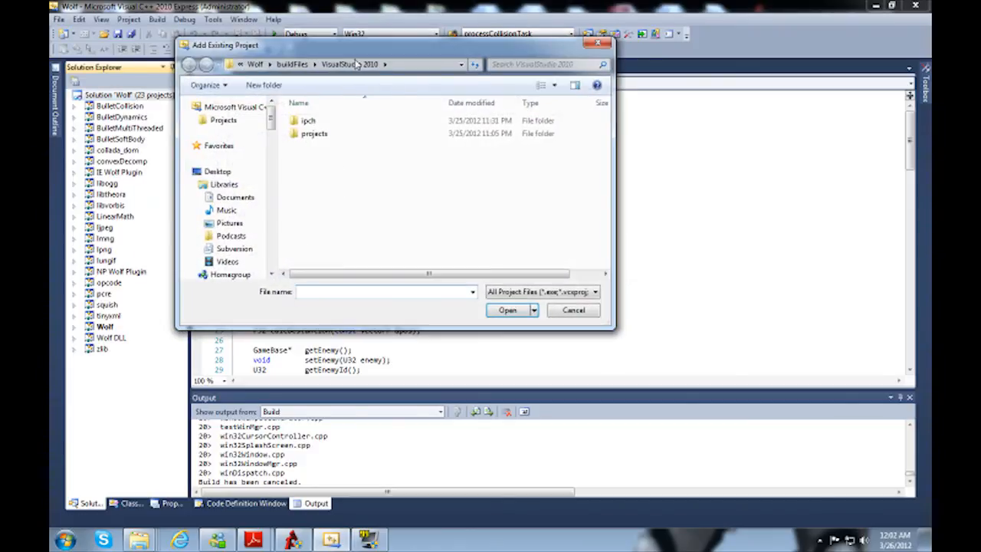
left_click(255, 64)
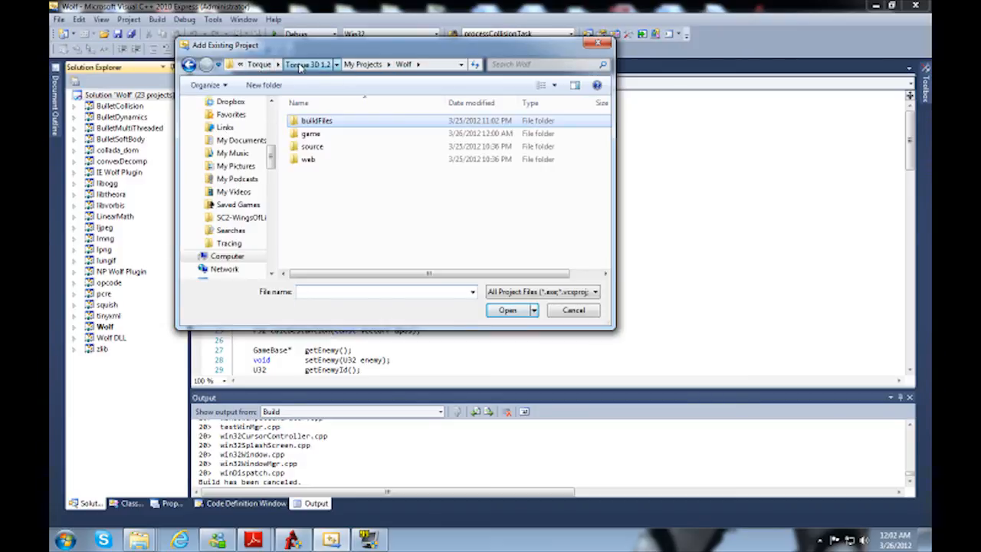
left_click(314, 65)
double_click(314, 133)
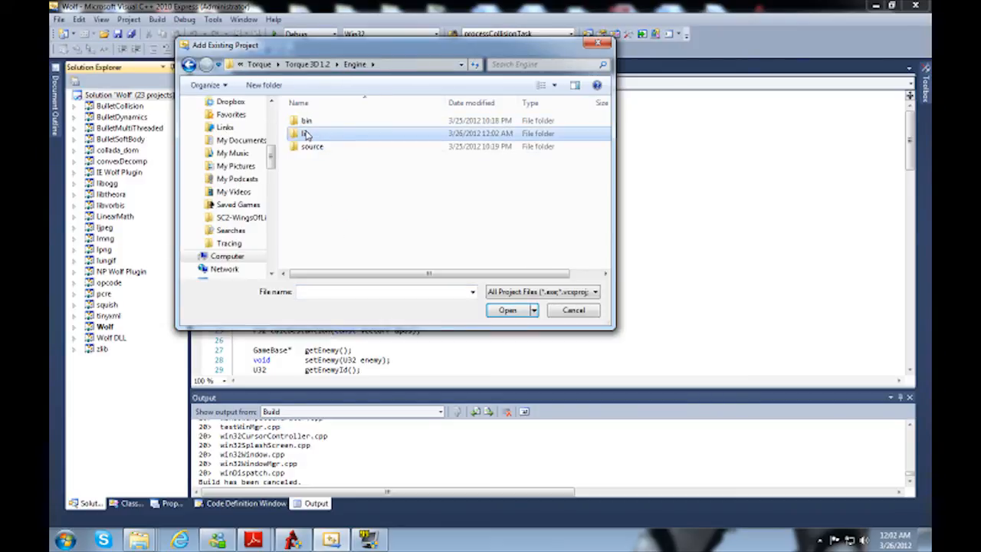
double_click(312, 134)
left_click(324, 214)
double_click(324, 214)
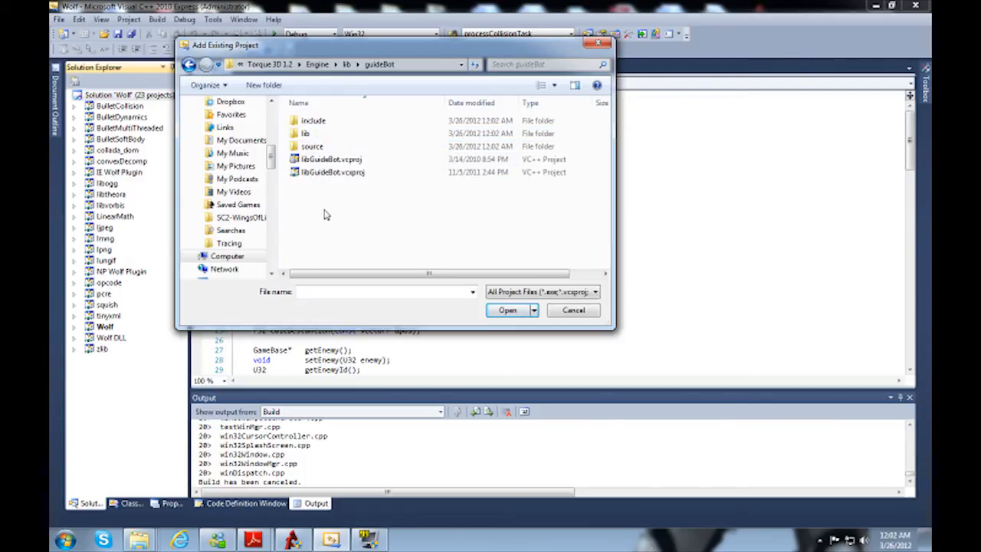
left_click(356, 173)
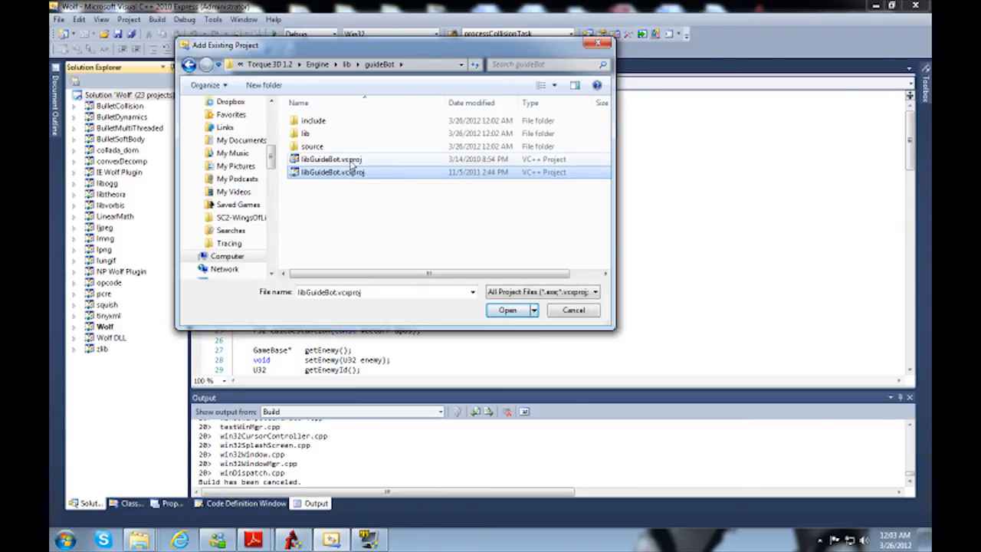
double_click(369, 178)
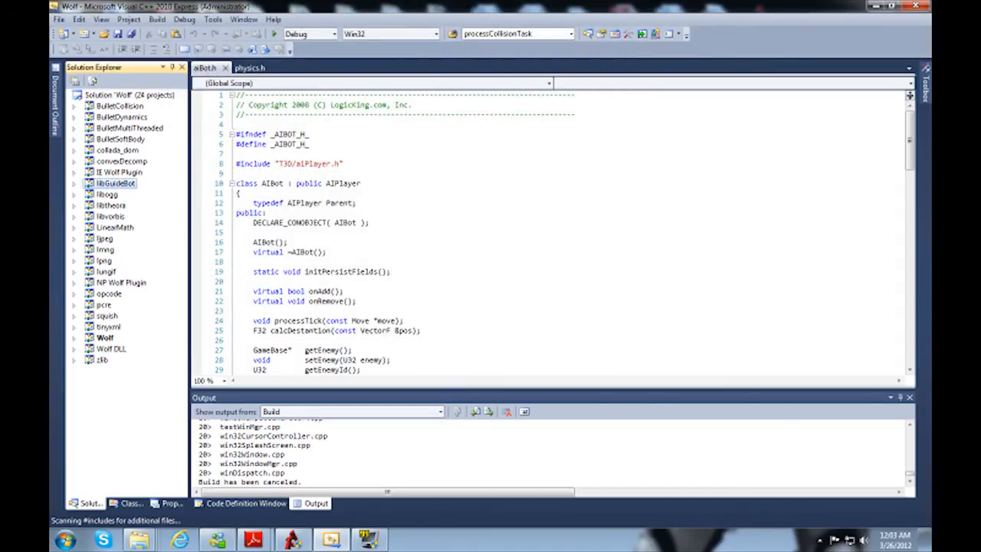
Step: Make the Wolf DLL project depend on libGuideBot
right_click(114, 349)
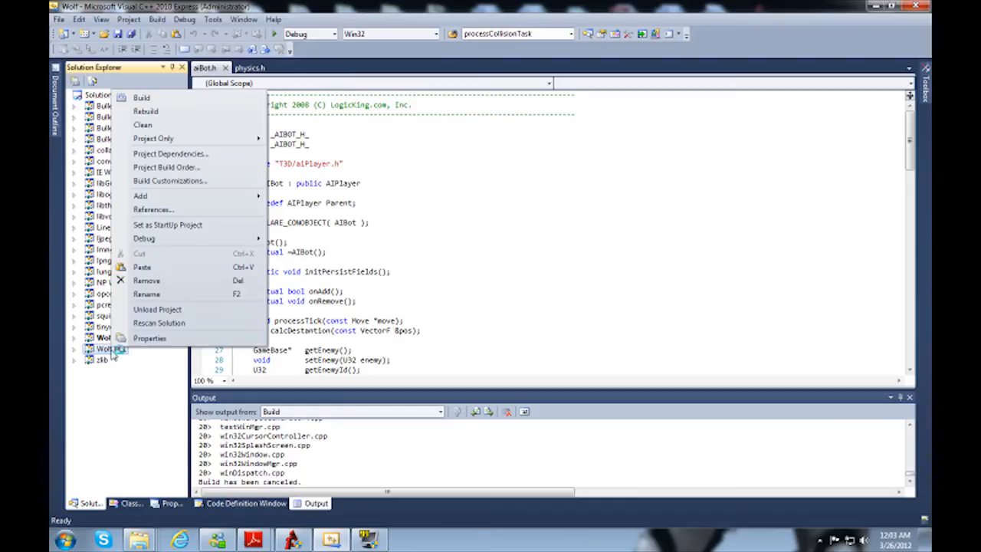
left_click(198, 153)
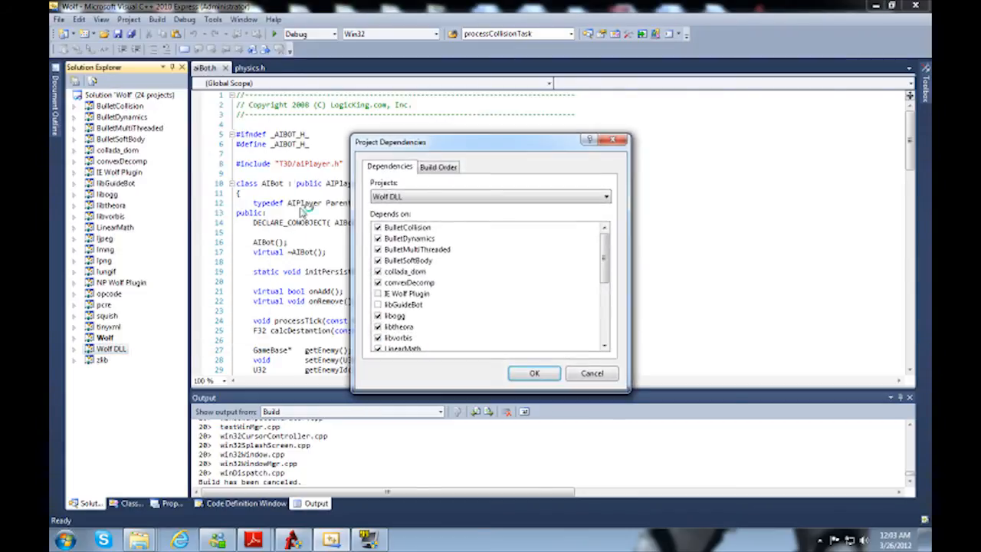
left_click(378, 305)
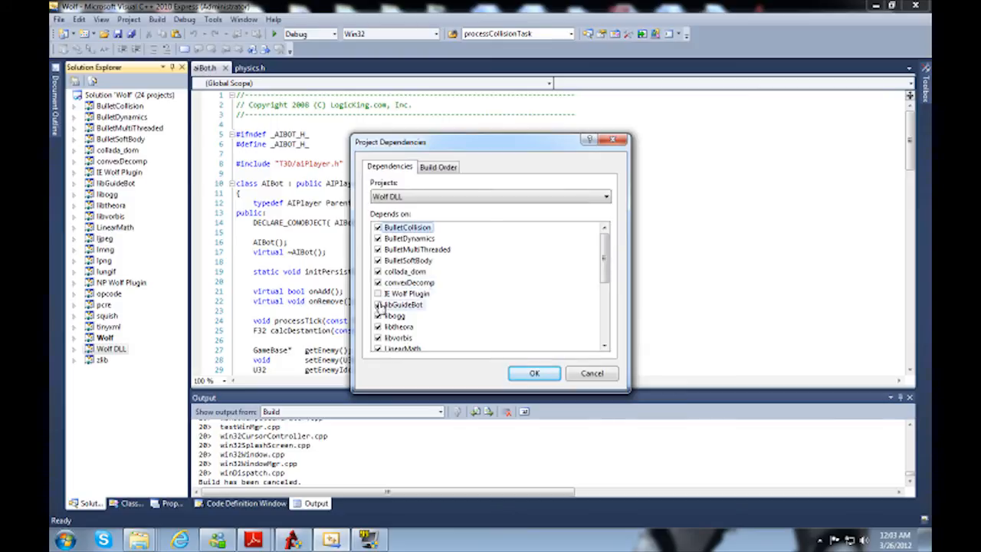
left_click(536, 374)
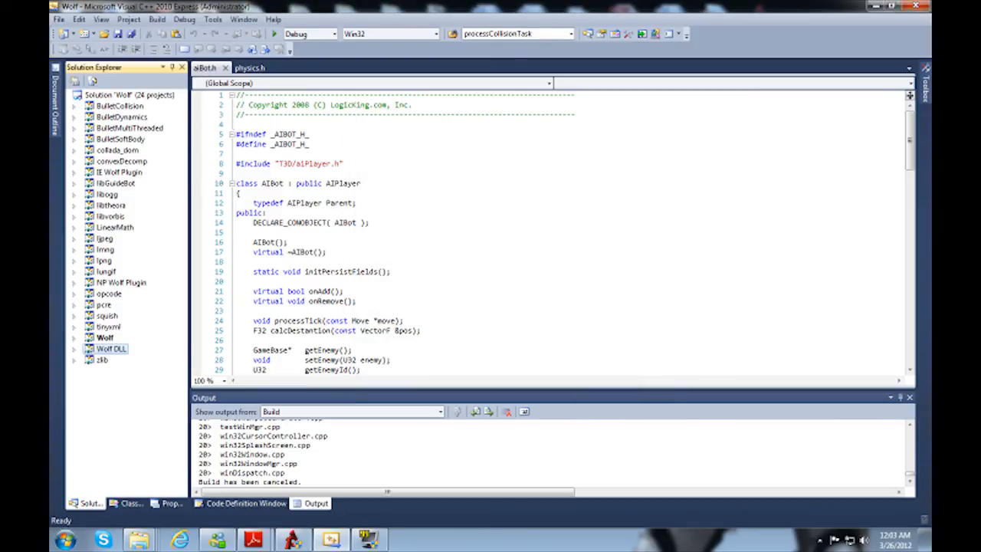
Step: Add guideBot_d.lib at the start of the Wolf DLL project's linker additional dependencies for the Active(Debug) configuration
right_click(125, 351)
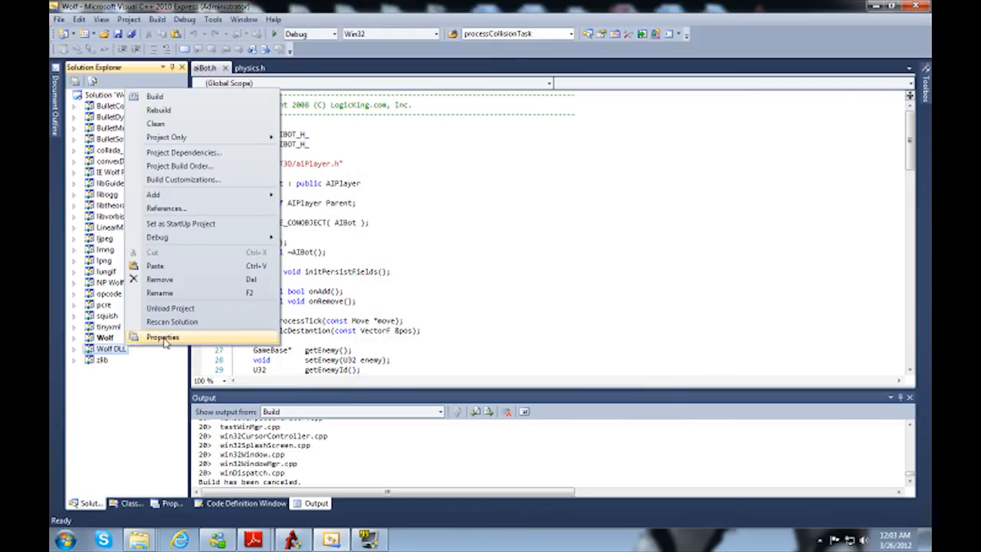
left_click(156, 396)
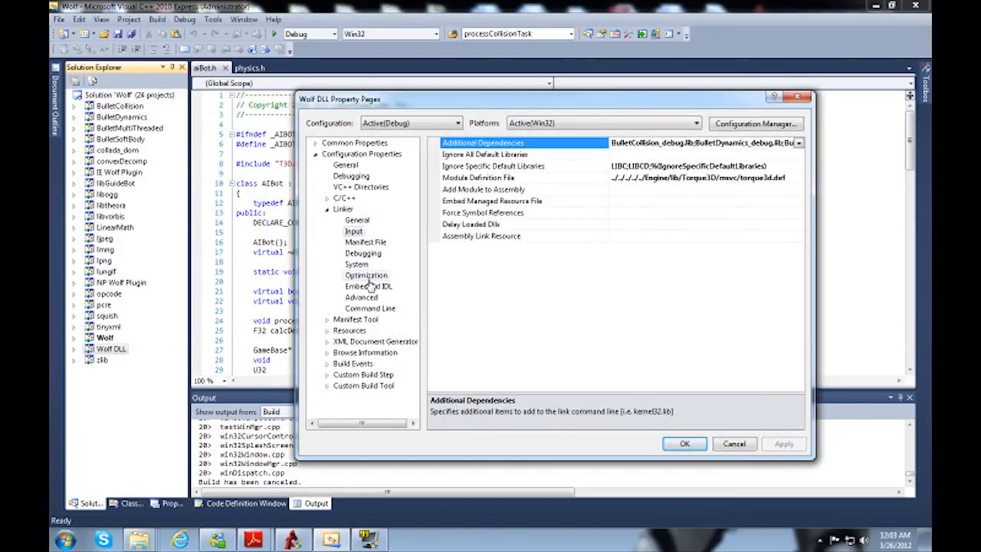
left_click(352, 231)
left_click(495, 144)
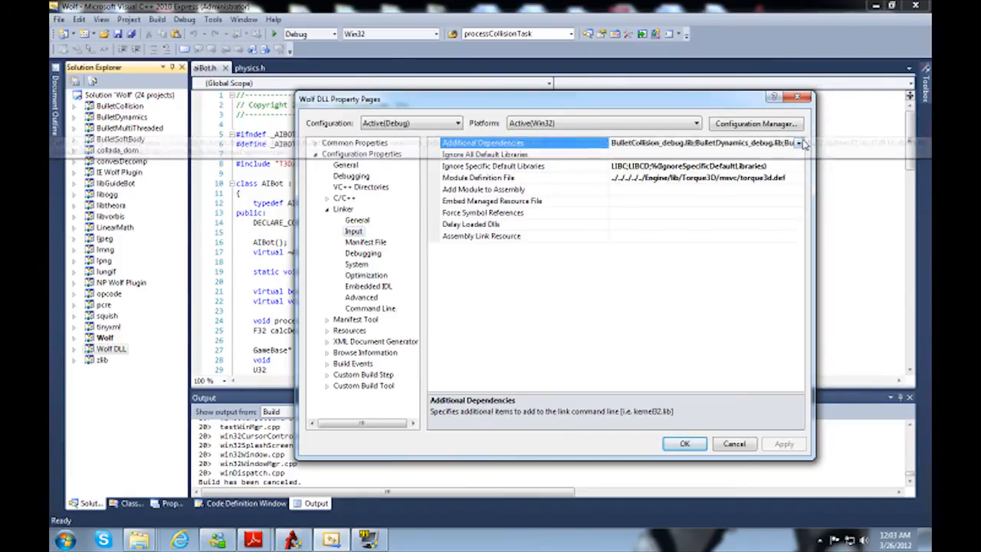
left_click(798, 143)
left_click(636, 155)
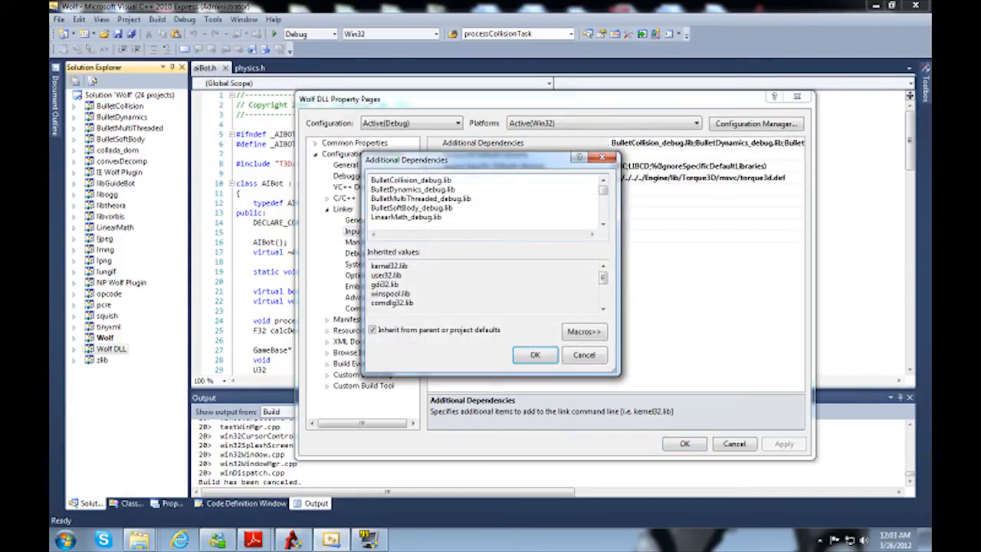
key("ctrl+Home")
key("Return")
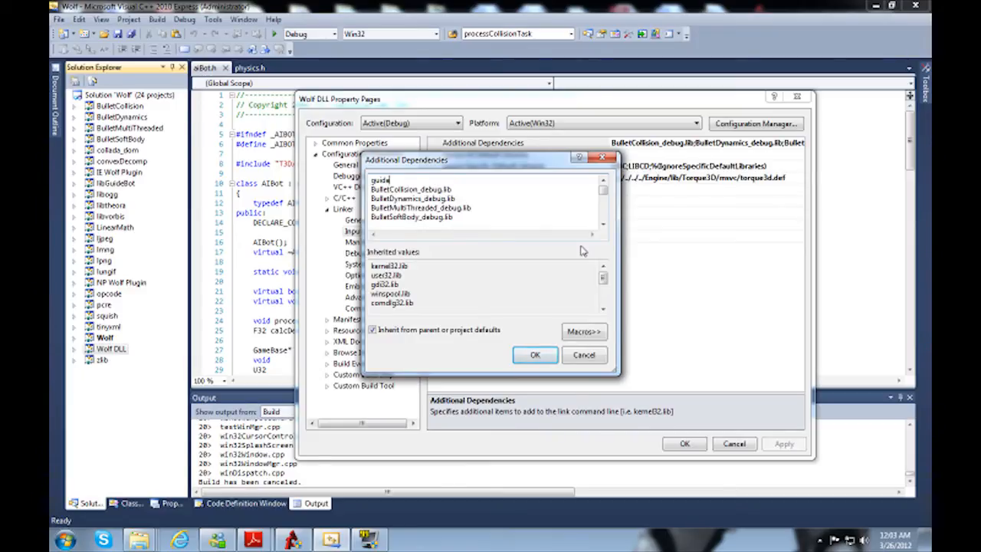
type("guideBot_d.lib")
key("shift+Home")
key("ctrl+c")
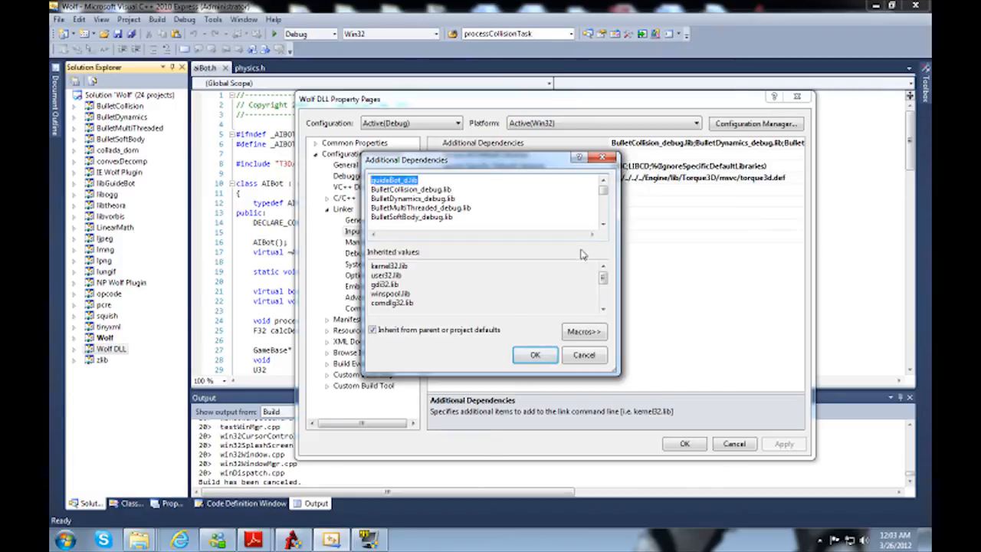
left_click(534, 355)
Step: Switch to the Optimized Debug configuration, saving the changes, and insert guideBot_d.lib at the start of its additional dependencies
left_click(409, 123)
left_click(390, 153)
left_click(486, 309)
left_click(788, 145)
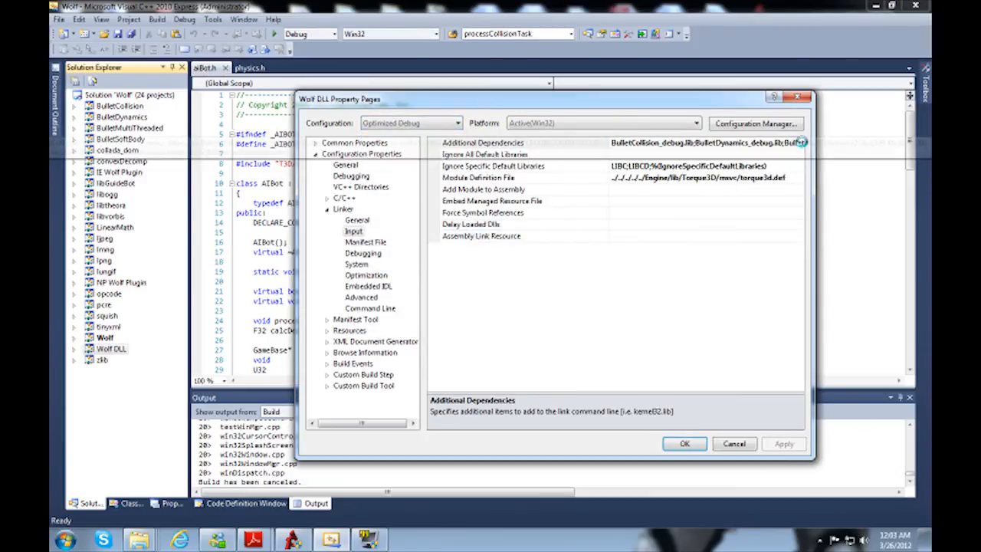
left_click(798, 143)
left_click(623, 155)
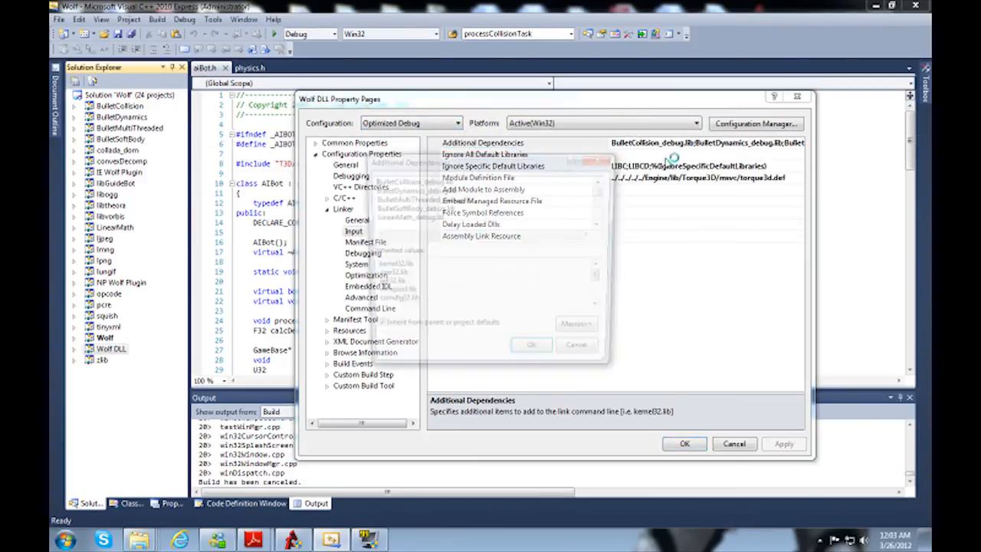
key("Return")
key("Up")
key("ctrl+v")
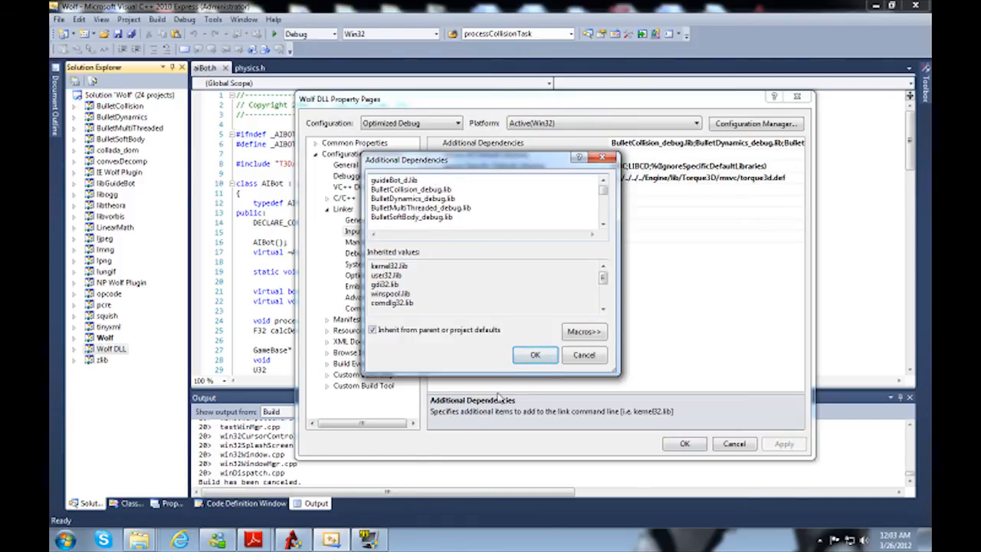
Step: Correct the guideBot_d.lib entry to libGuideBot_d.lib in the Optimized Debug dependencies and accept the list
left_click(139, 540)
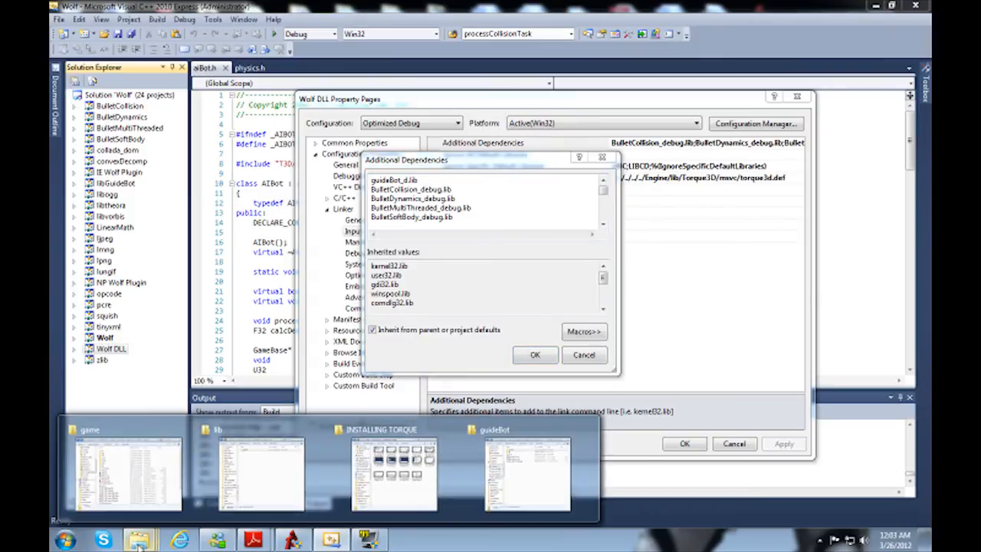
left_click(449, 175)
type("lib")
key("shift+Right")
type("G")
key("End")
key("shift+Home")
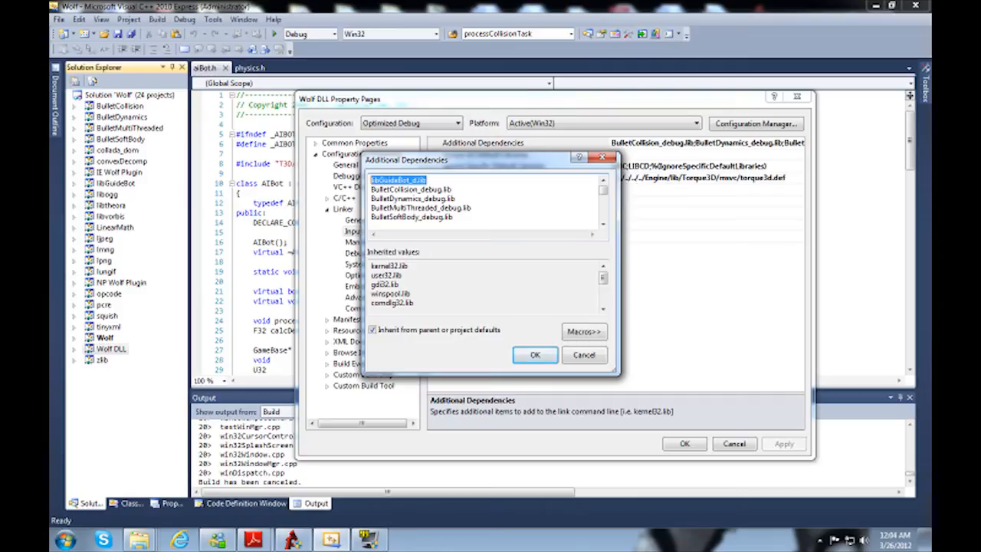
left_click(533, 357)
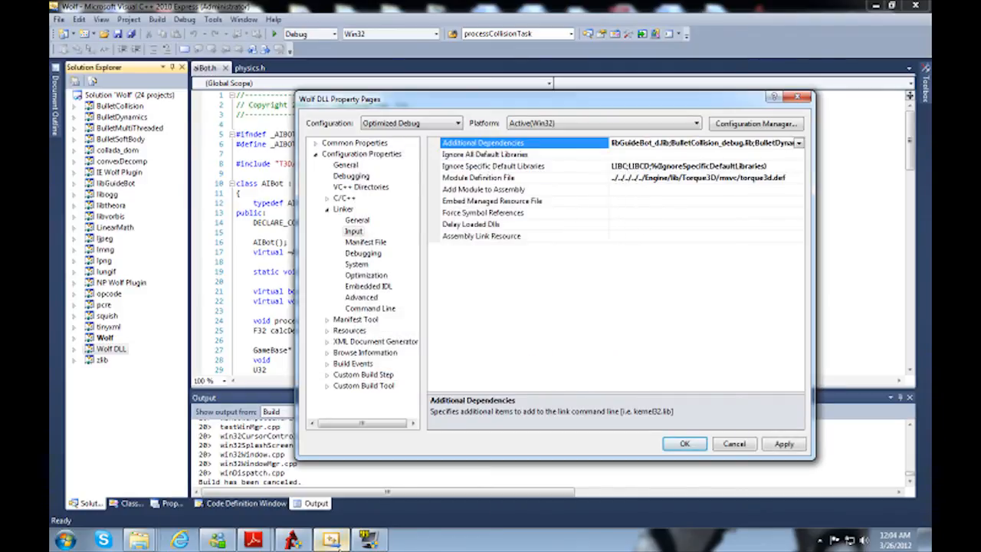
Step: Check the library file names for linking in section 4 of the Guide Bot installation instructions in Adobe Reader, then return to the Wolf DLL properties
mouse_move(291, 540)
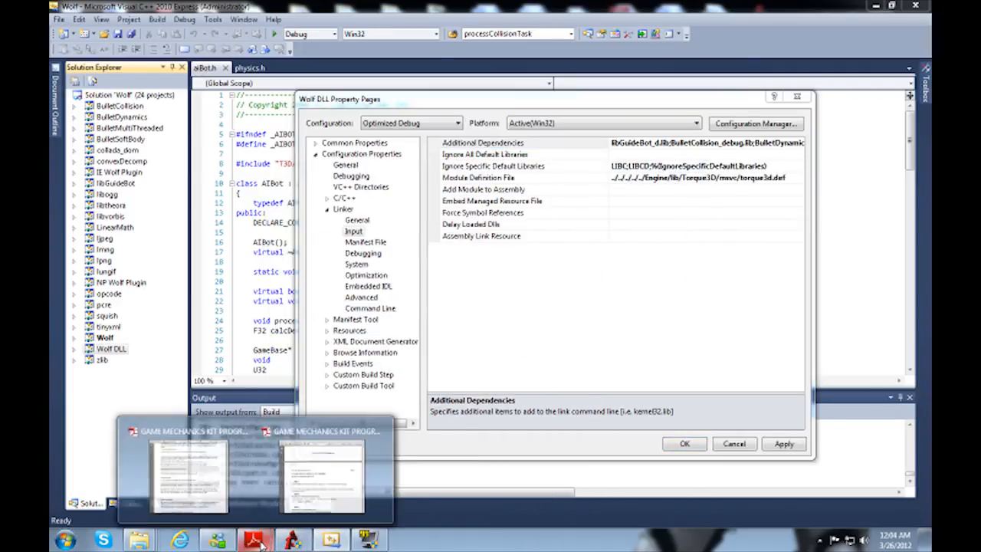
left_click(345, 467)
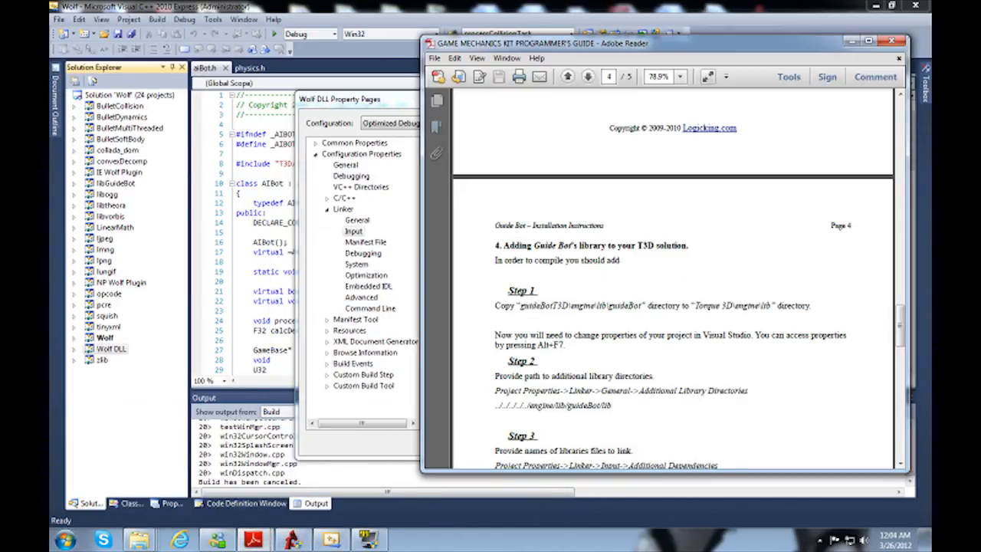
scroll(673, 275, "down", 3)
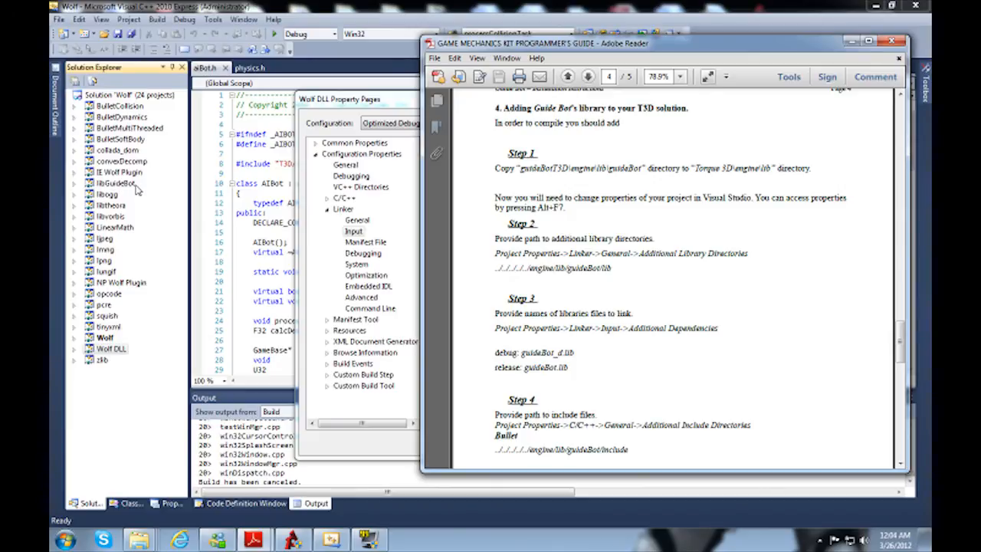
left_click(379, 101)
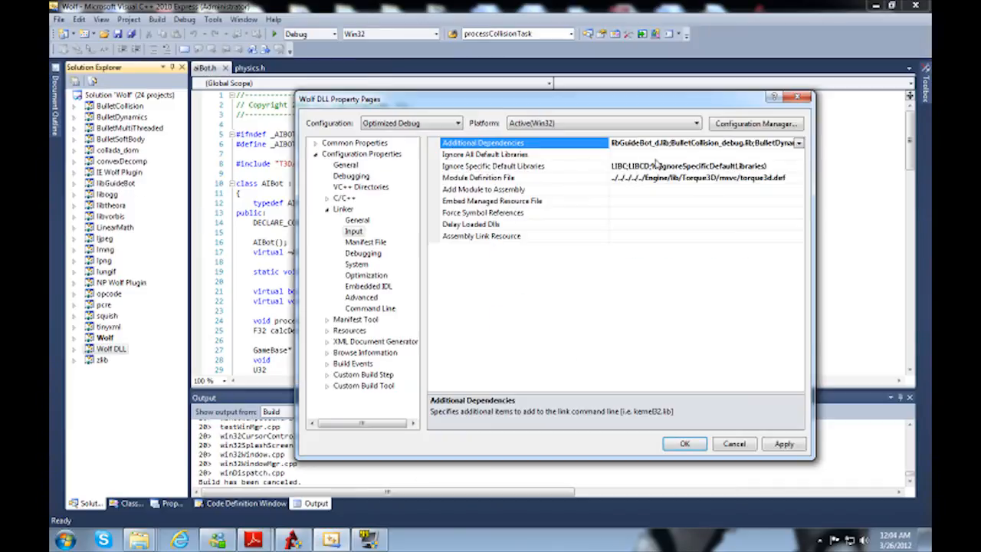
Step: Save the Optimized Debug settings, return to the Debug configuration and correct its guideBot_d.lib dependency to libGuideBot_d.lib
left_click(444, 124)
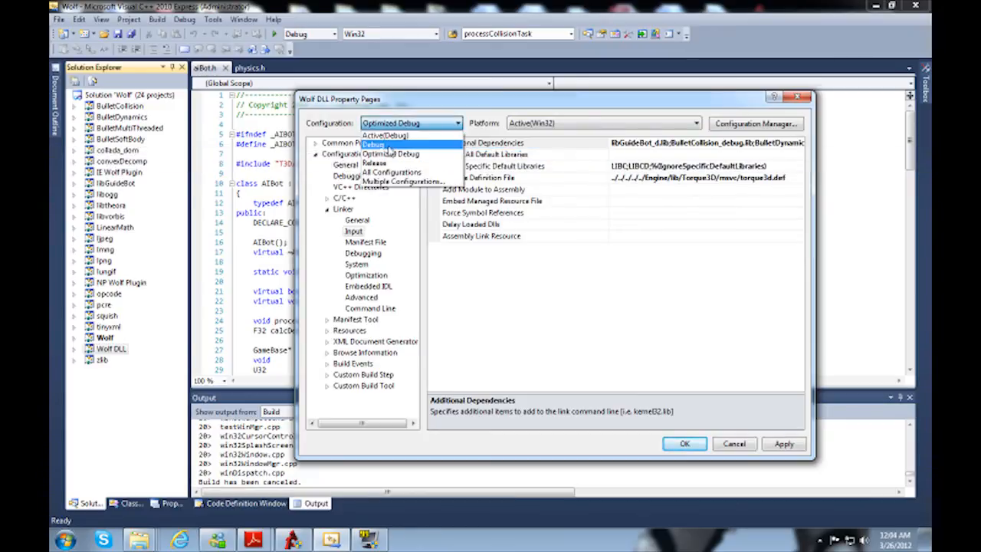
left_click(373, 146)
left_click(486, 309)
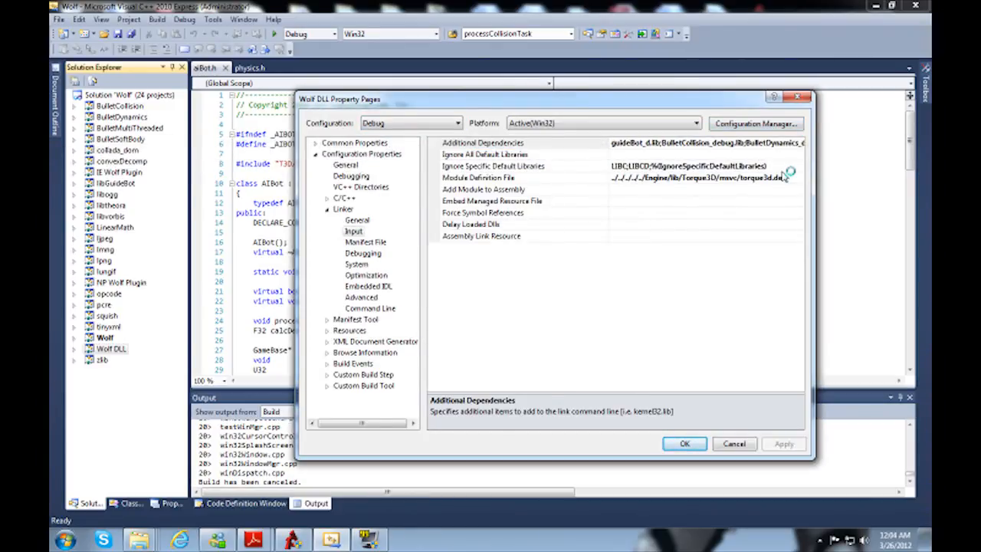
left_click(795, 144)
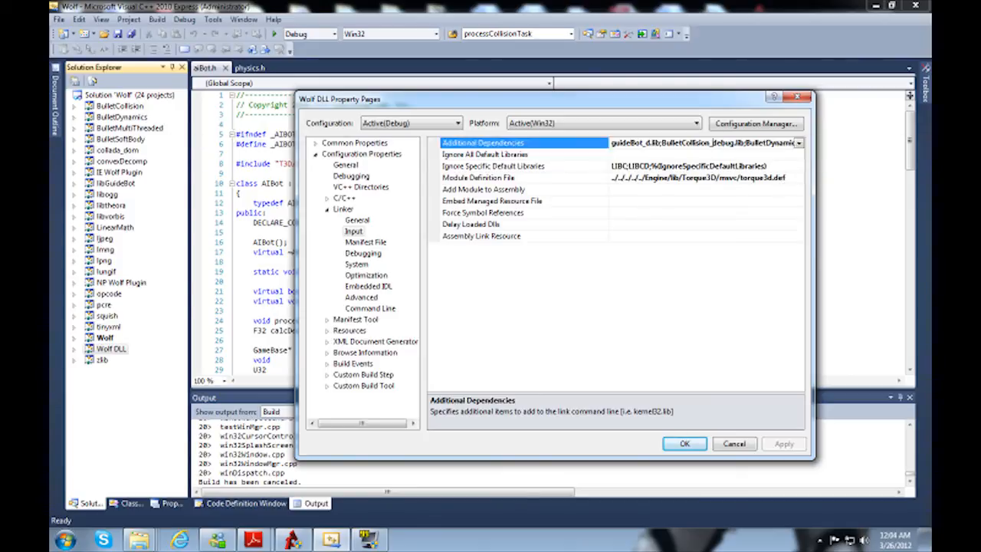
type("lib")
key("shift+Right")
type("G")
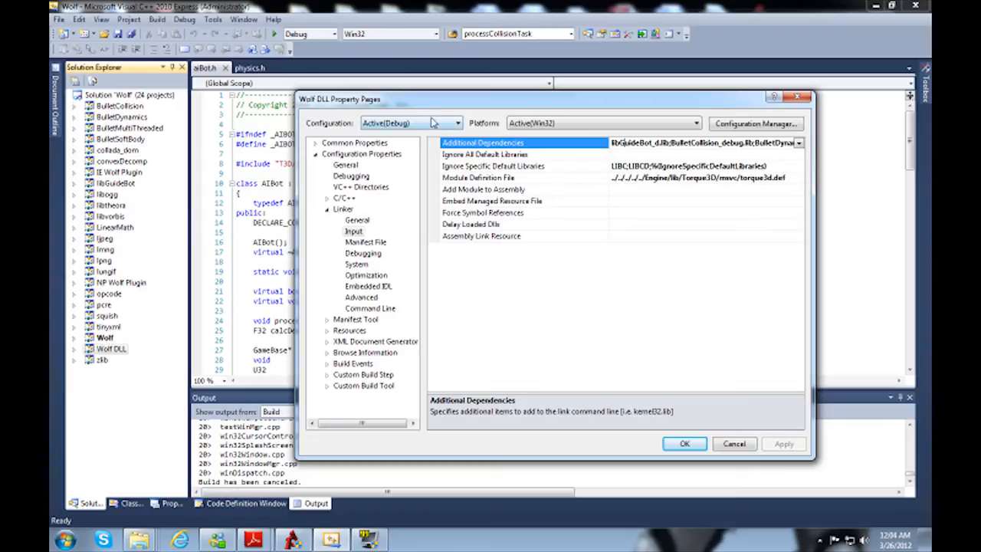
Step: Switch to the Release configuration, saving the changes, and paste libGuideBot_d.lib at the start of its additional dependencies
left_click(435, 123)
left_click(414, 156)
left_click(486, 310)
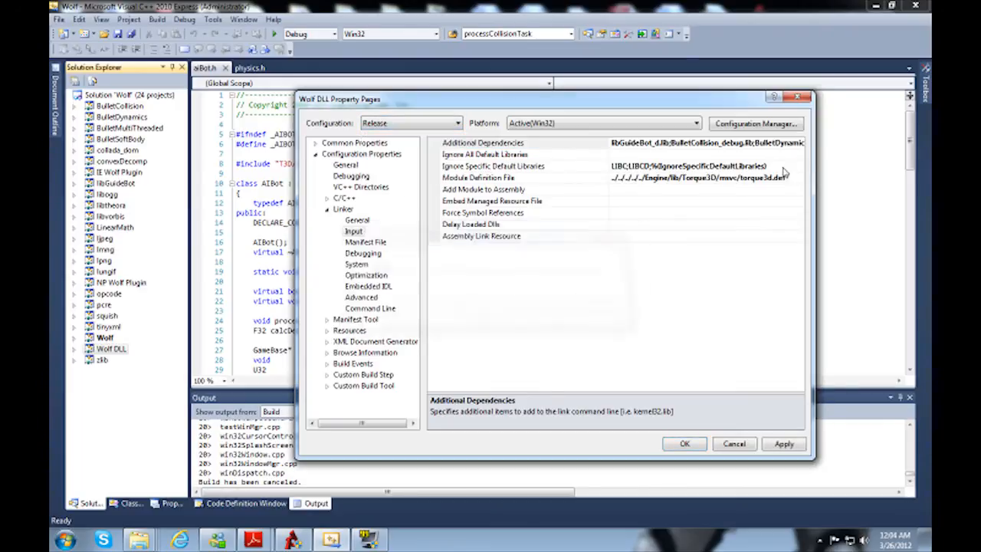
left_click(799, 144)
left_click(801, 145)
left_click(674, 154)
key("Return")
key("Up")
type("libGuideBot_d.lib")
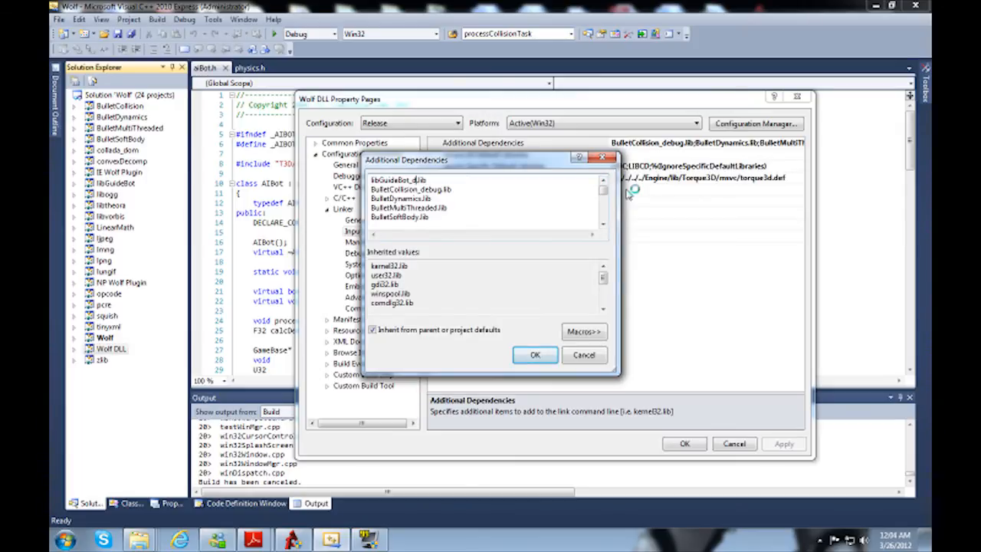
Step: Correct the first two Release dependencies to libGuideBot.lib and BulletCollision.lib and accept the list
key("BackSpace")
key("BackSpace")
key("Delete")
key("Delete")
key("Delete")
key("Delete")
key("Delete")
left_click(534, 356)
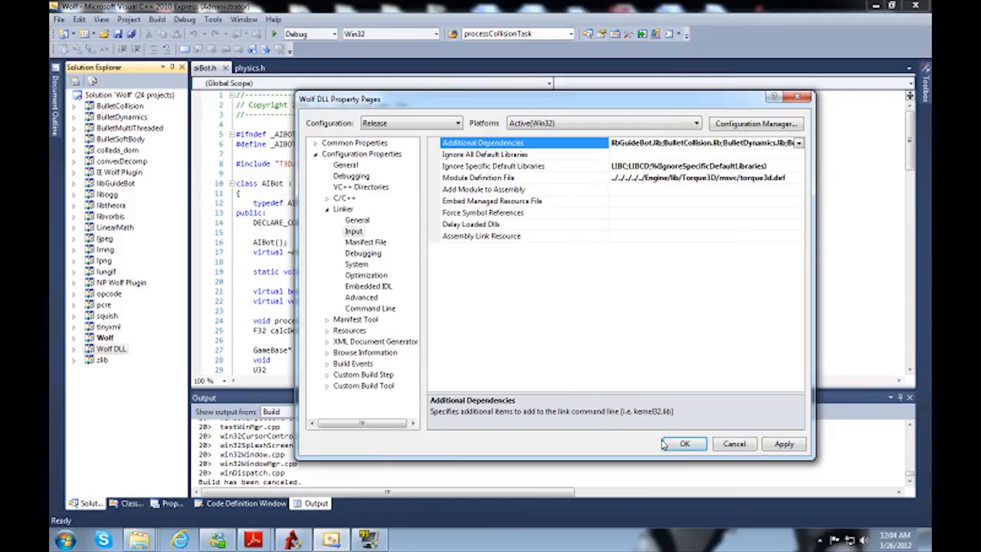
Step: Review the library and include path steps in section 4 of the Guide Bot instructions in Adobe Reader, then return to the Wolf DLL properties
mouse_move(252, 540)
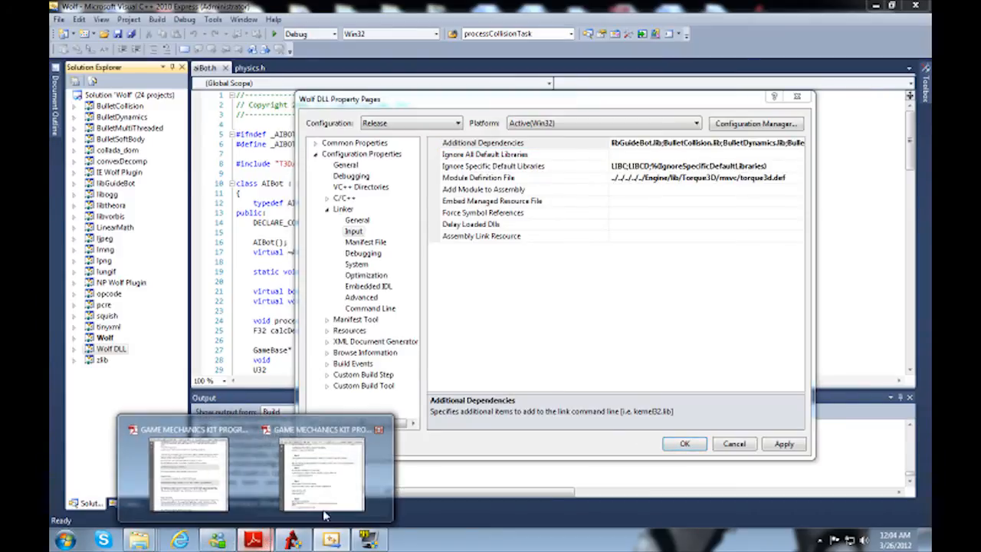
left_click(311, 491)
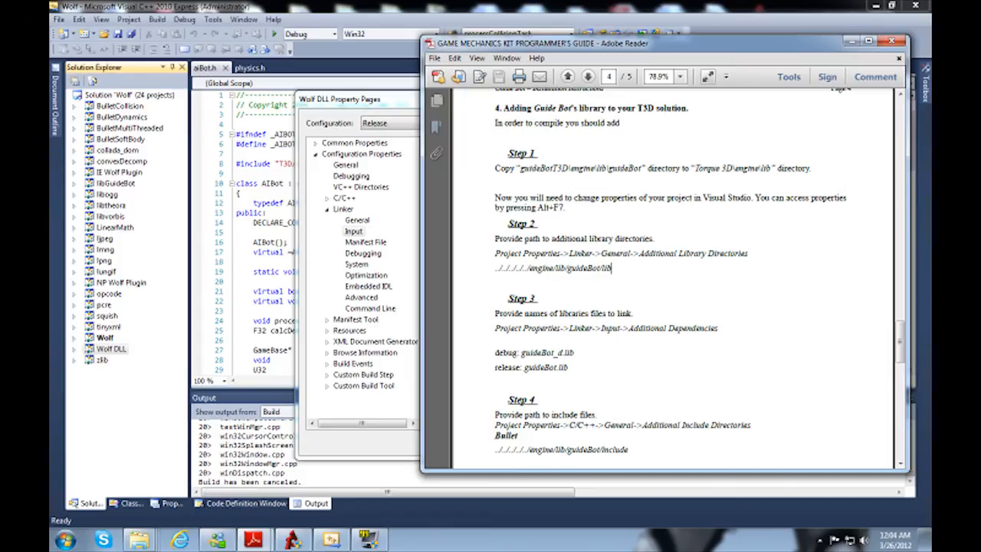
scroll(611, 268, "up", 2)
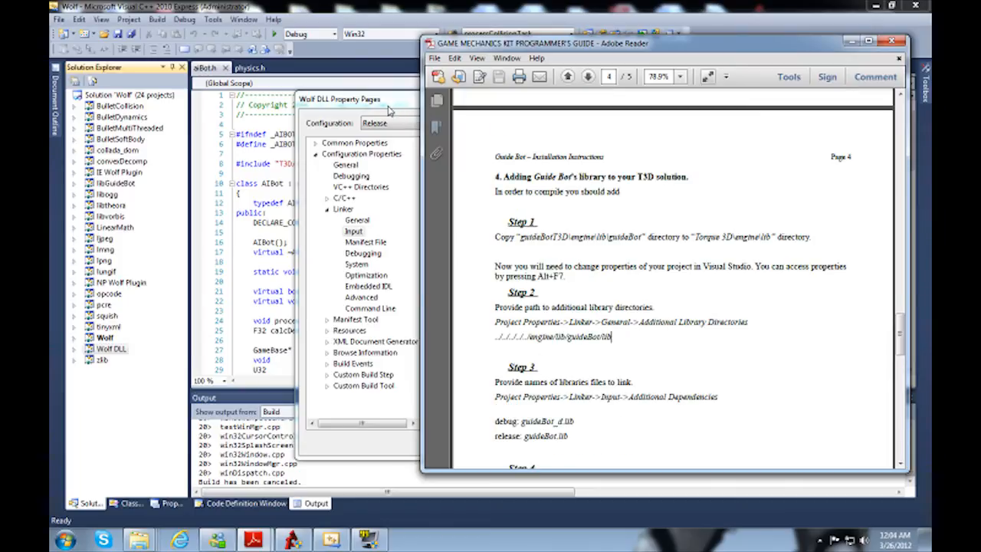
scroll(526, 212, "up", 4)
scroll(525, 212, "down", 4)
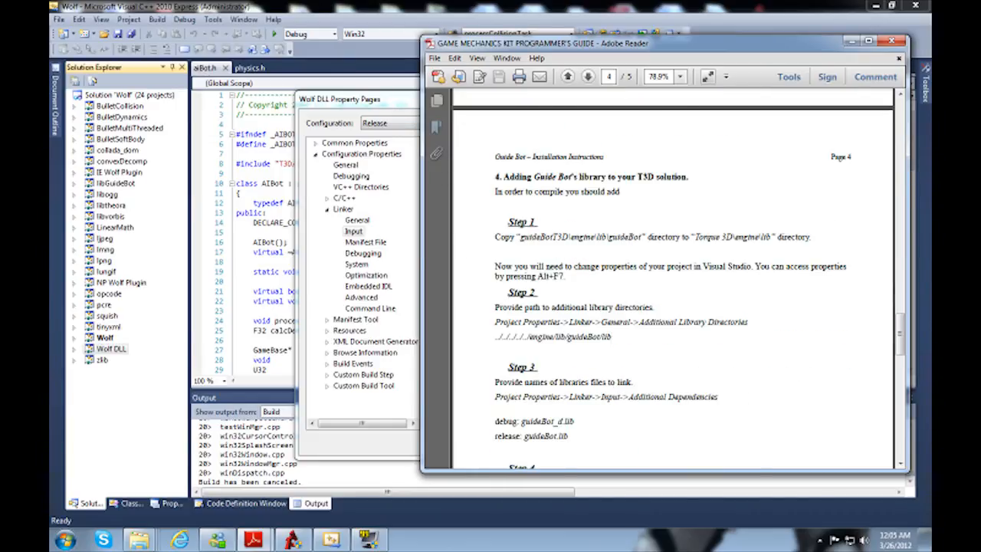
scroll(659, 307, "down", 2)
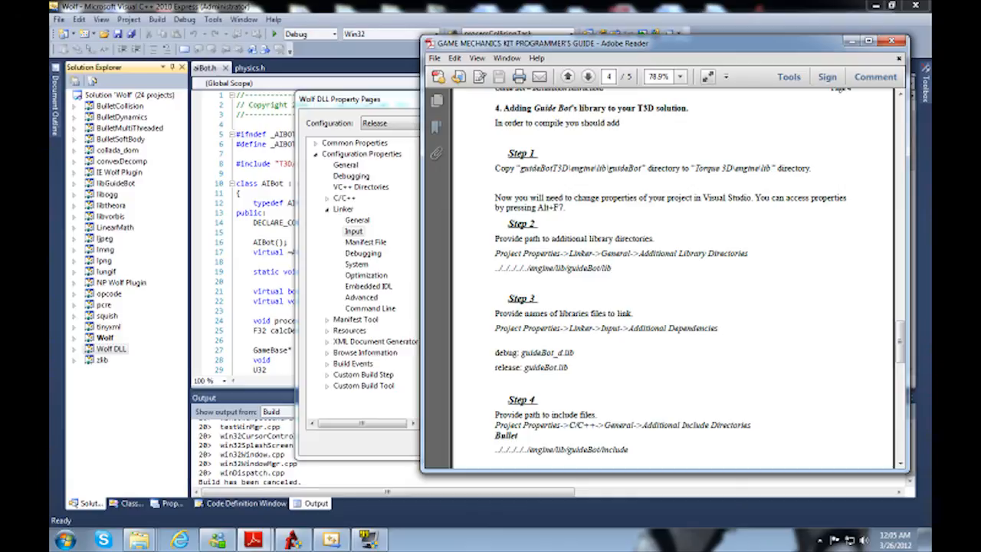
left_click(399, 111)
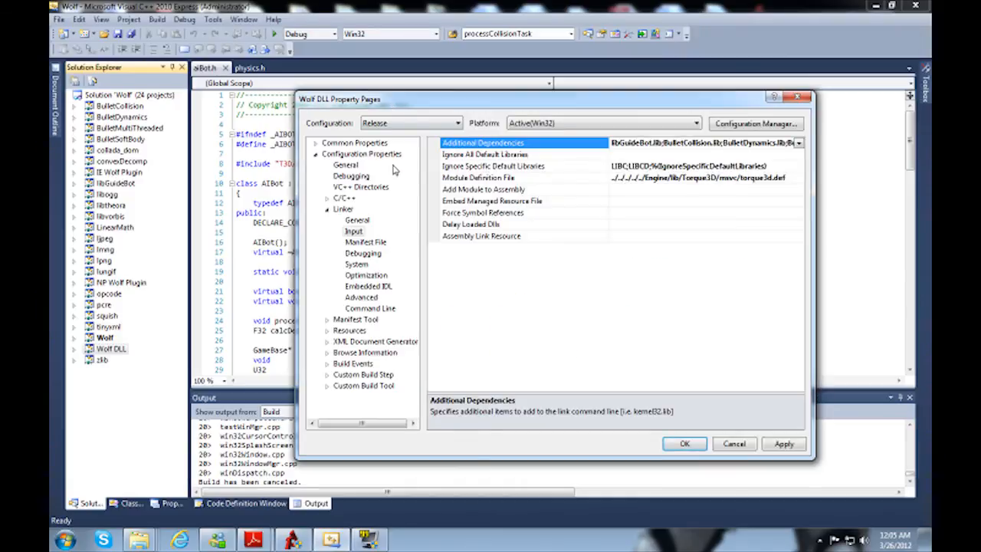
Step: Start a new entry in the Release configuration's VC++ include directories and browse for its folder
left_click(344, 197)
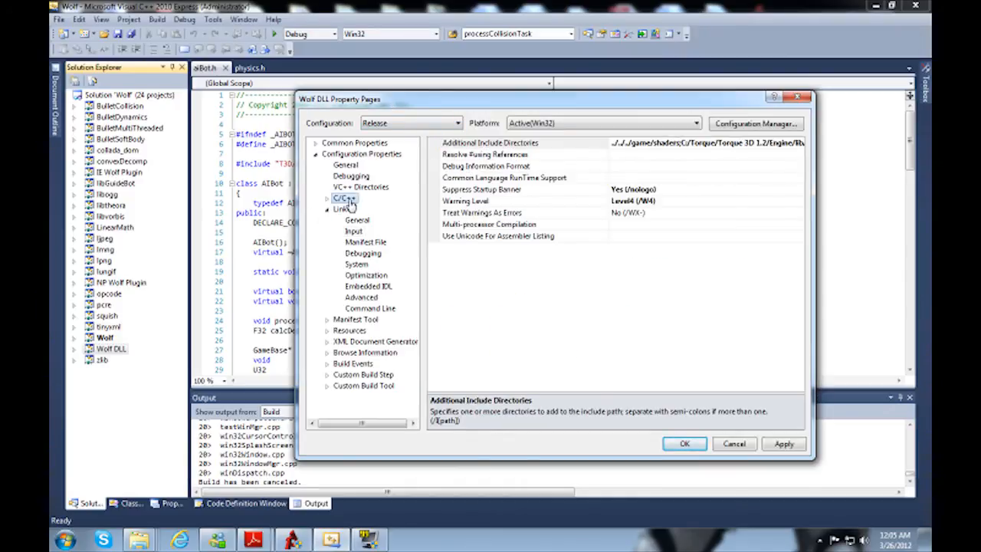
double_click(345, 197)
double_click(346, 199)
left_click(358, 187)
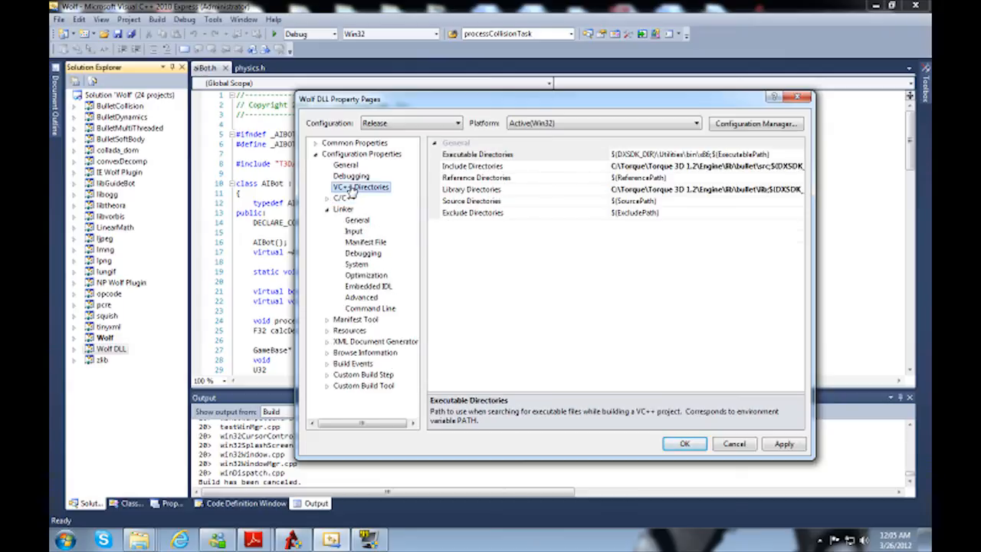
left_click(538, 167)
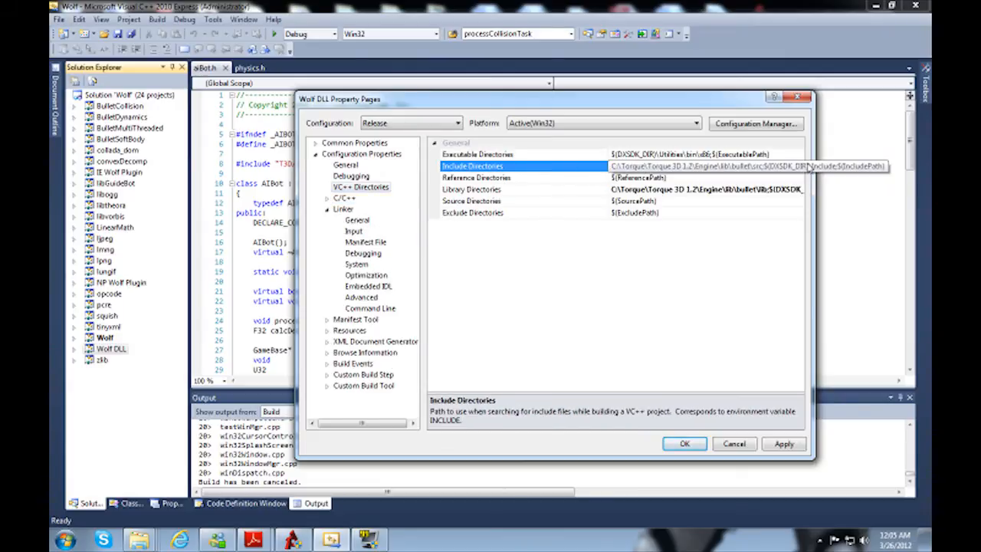
left_click(798, 166)
left_click(640, 180)
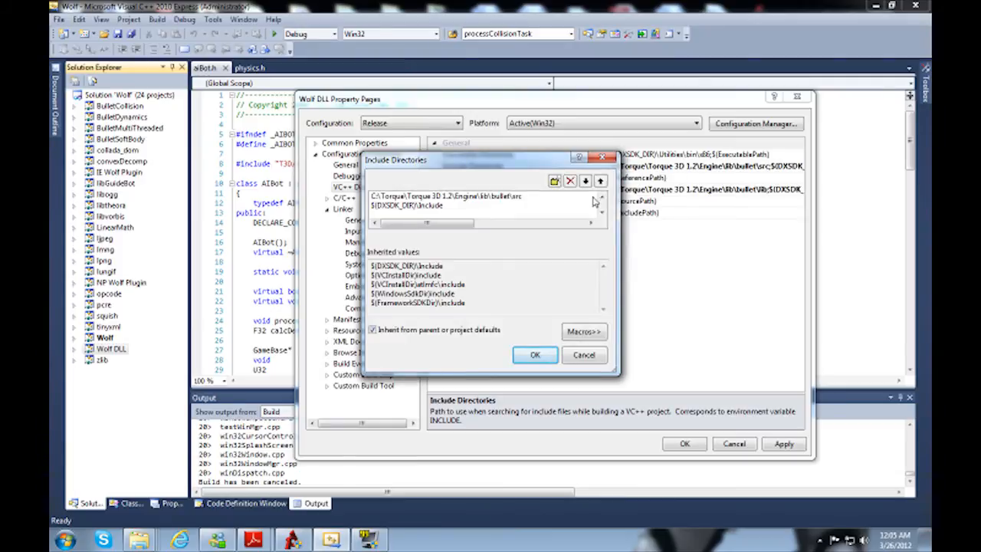
left_click(553, 182)
left_click(594, 204)
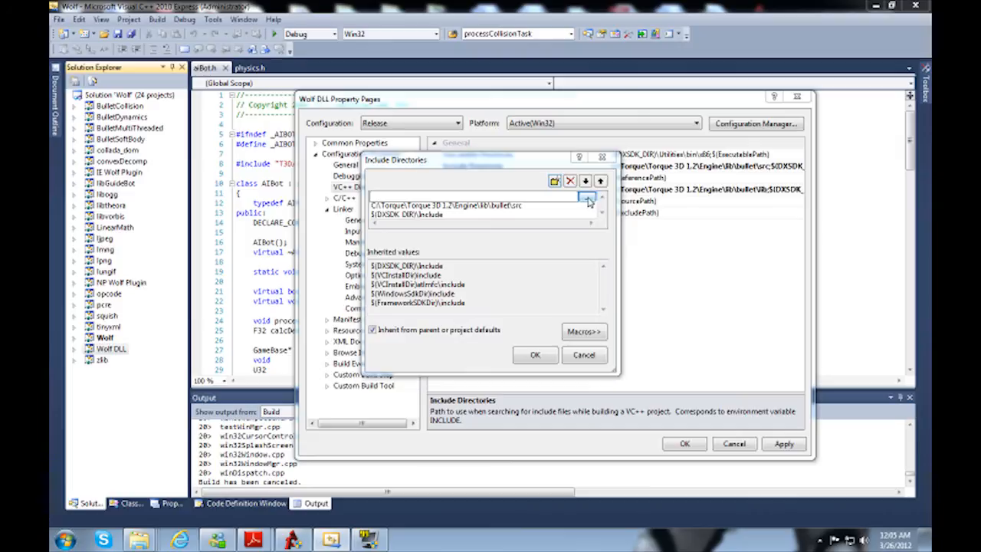
Step: Choose C:\Torque\Torque 3D 1.2\Engine\lib\guideBot\include as the new include directory, copying its path, and accept the list
left_click(445, 197)
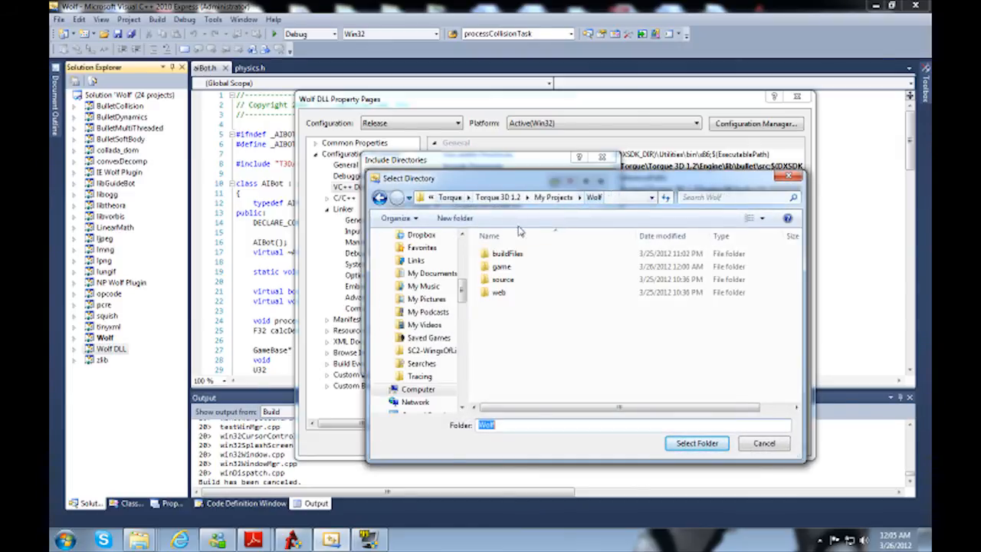
left_click(503, 196)
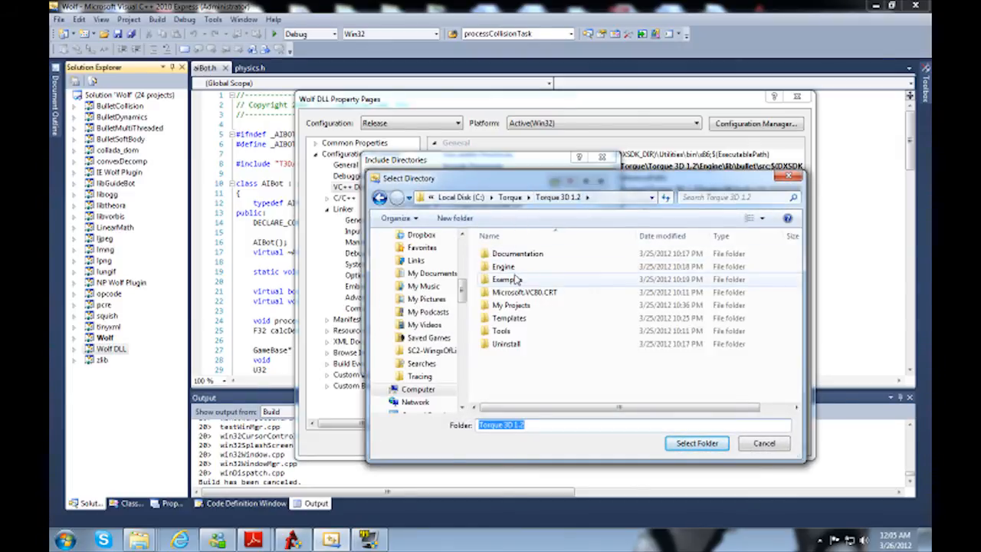
left_click(510, 268)
double_click(507, 268)
double_click(507, 267)
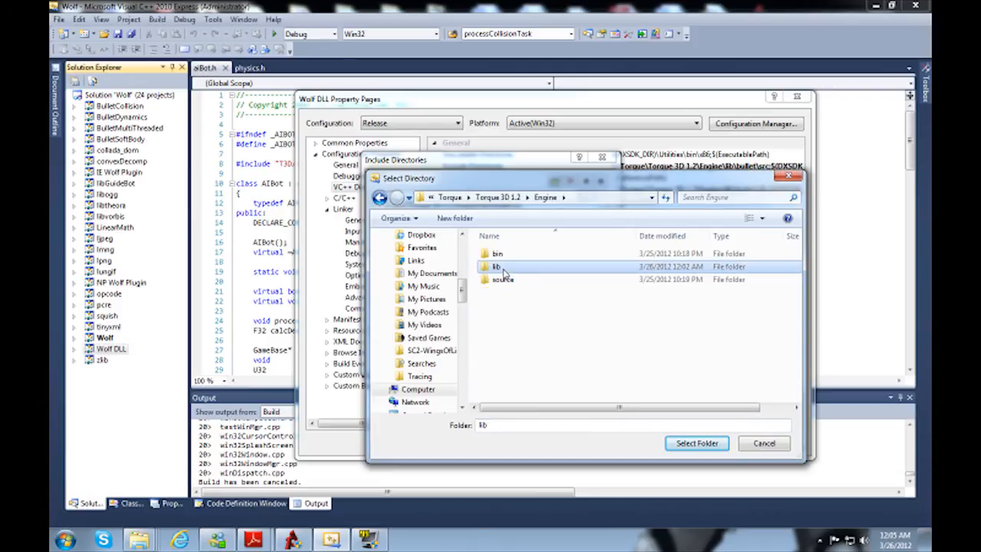
double_click(506, 344)
double_click(504, 253)
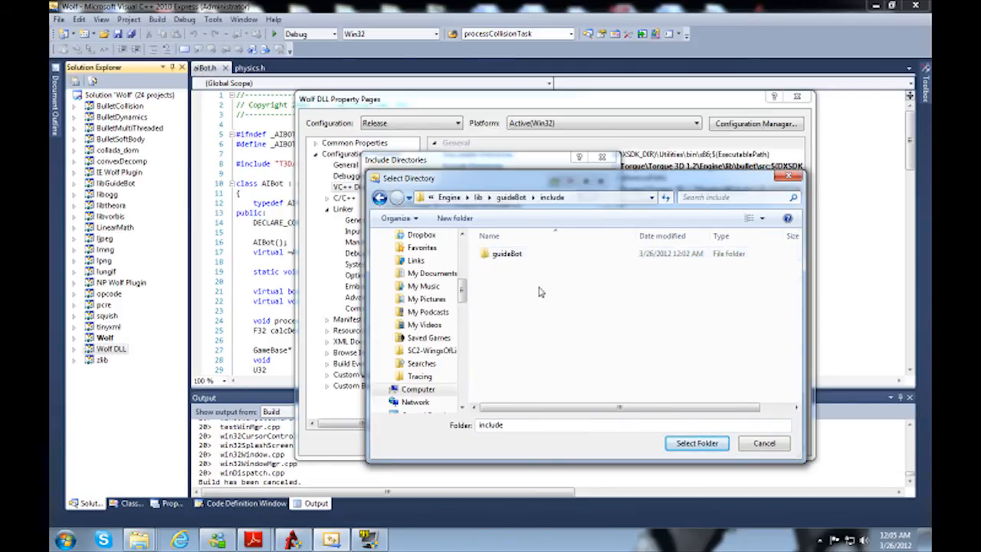
left_click(594, 201)
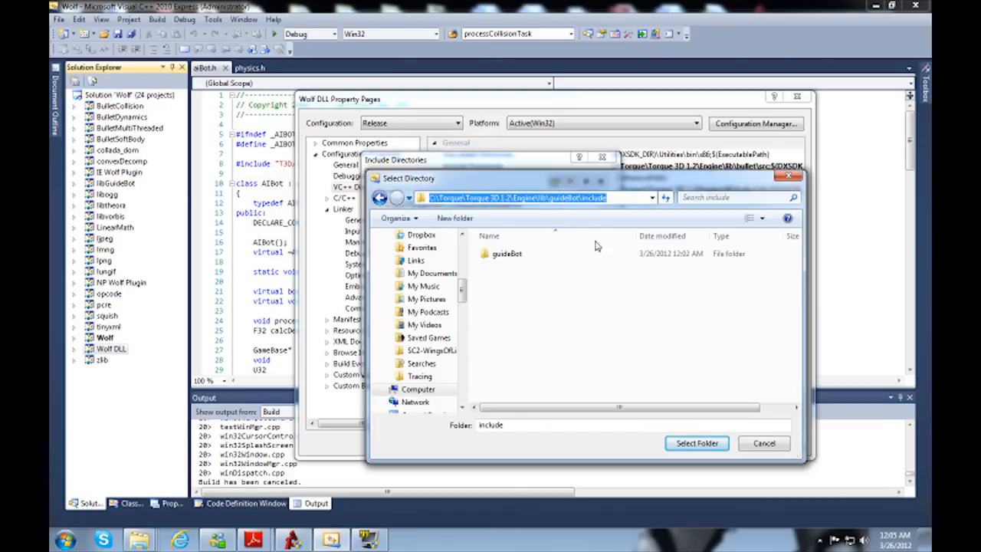
left_click(694, 442)
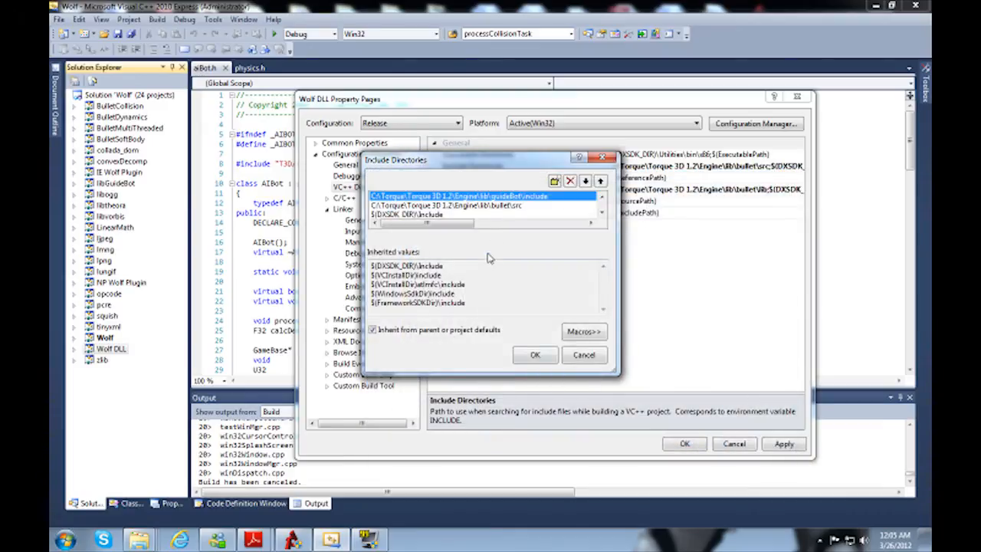
left_click(534, 357)
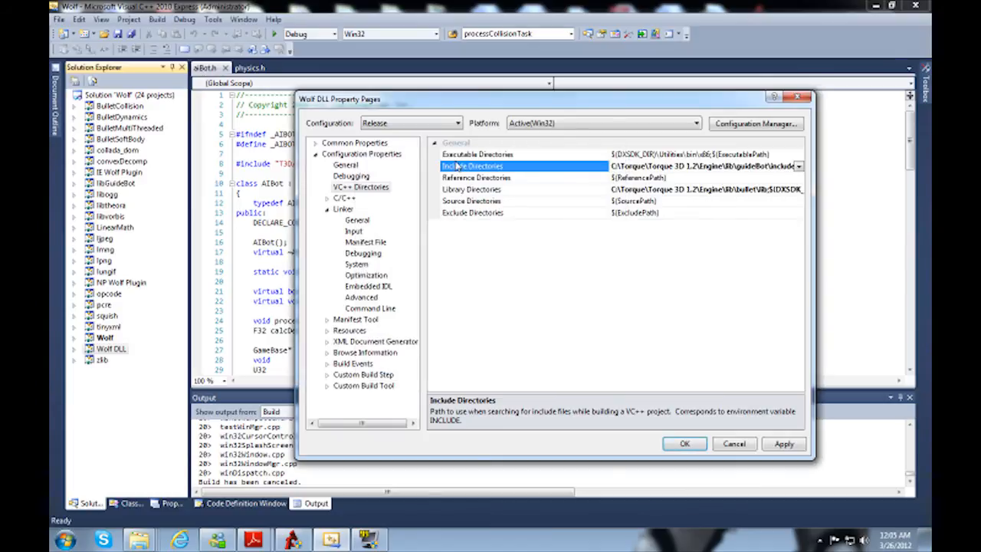
Step: Switch to the Optimized Debug configuration, saving the changes, and paste the guideBot\include path plus a semicolon at the start of its include directories
left_click(400, 126)
left_click(387, 145)
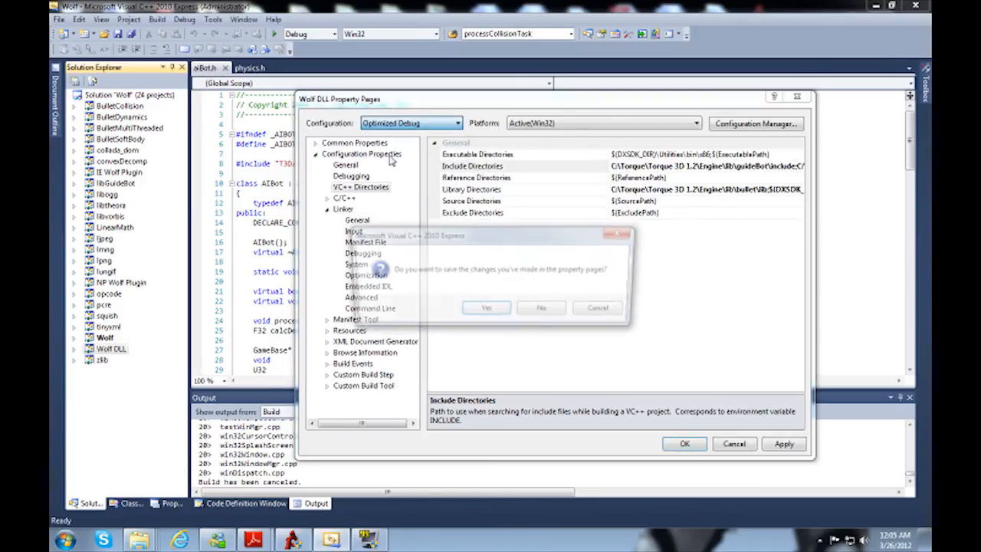
left_click(494, 311)
left_click(726, 165)
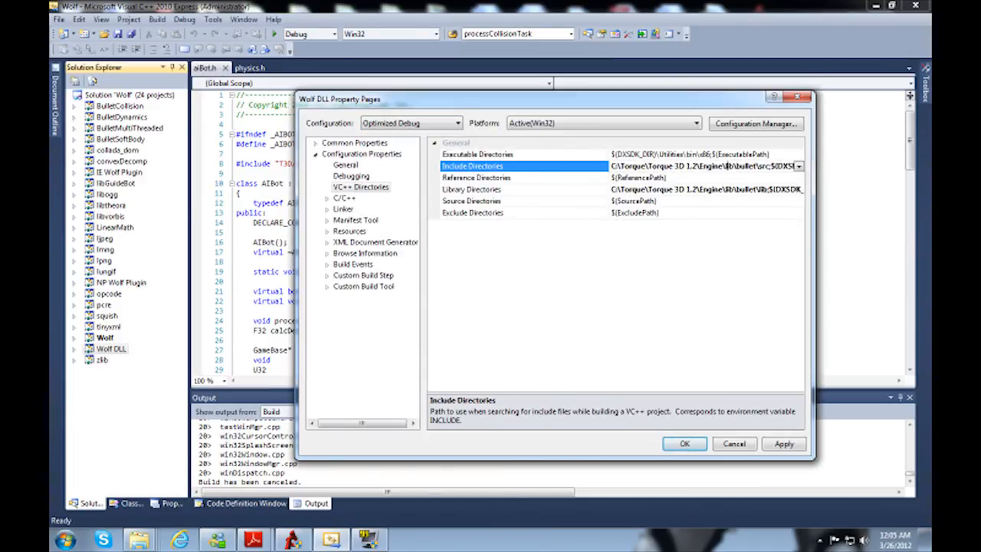
type("C:\\Torque\\Torque 3D 1.2\\Engine\\lib\\guideBot\\include;")
type(";")
key("Return")
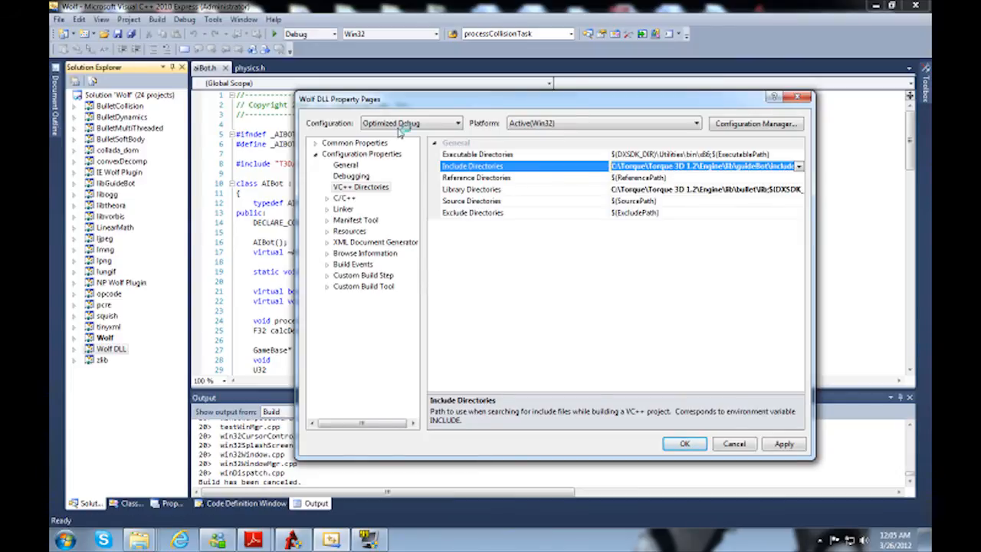
Step: Switch to the Debug configuration, saving the changes, and prepend the guideBot\include path to its include directories, then apply
left_click(400, 124)
left_click(404, 161)
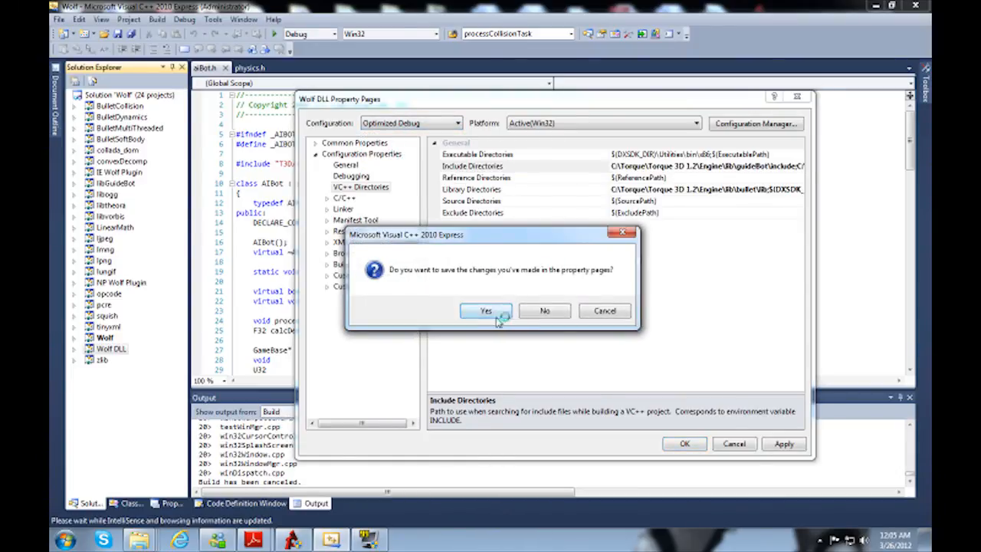
left_click(486, 311)
left_click(400, 123)
left_click(390, 144)
left_click(720, 166)
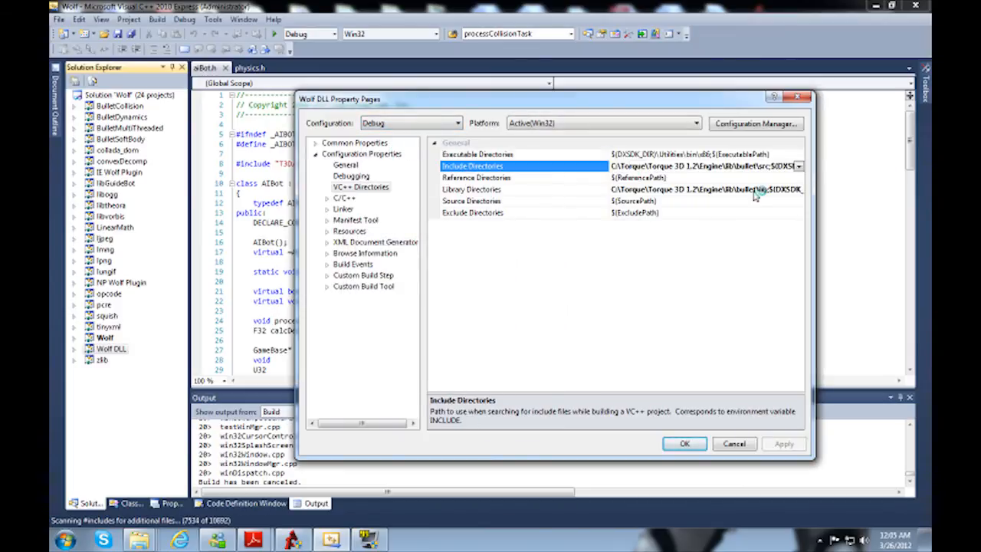
type("C:\\Torque\\Torque 3D 1.2\\Engine\\lib\\guideBot\\include;")
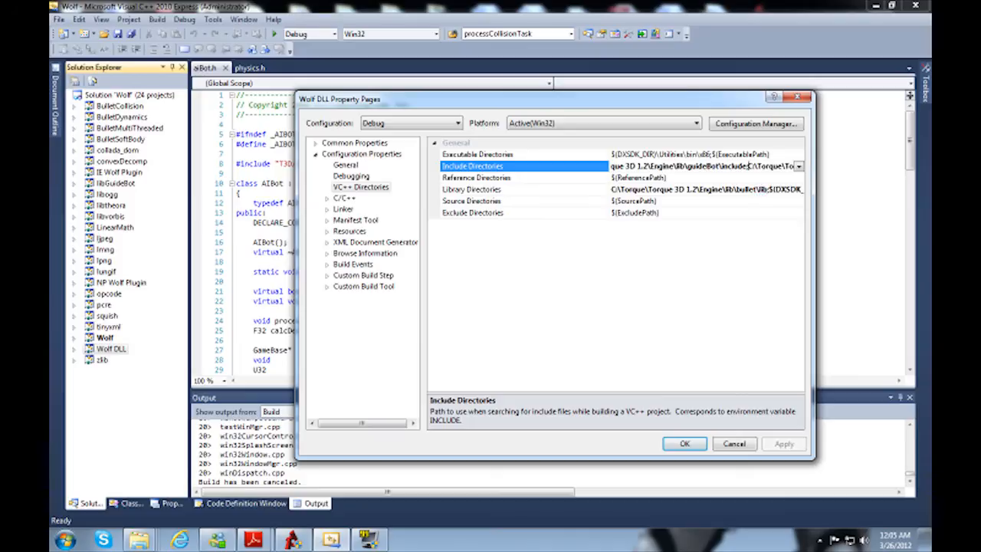
left_click(785, 445)
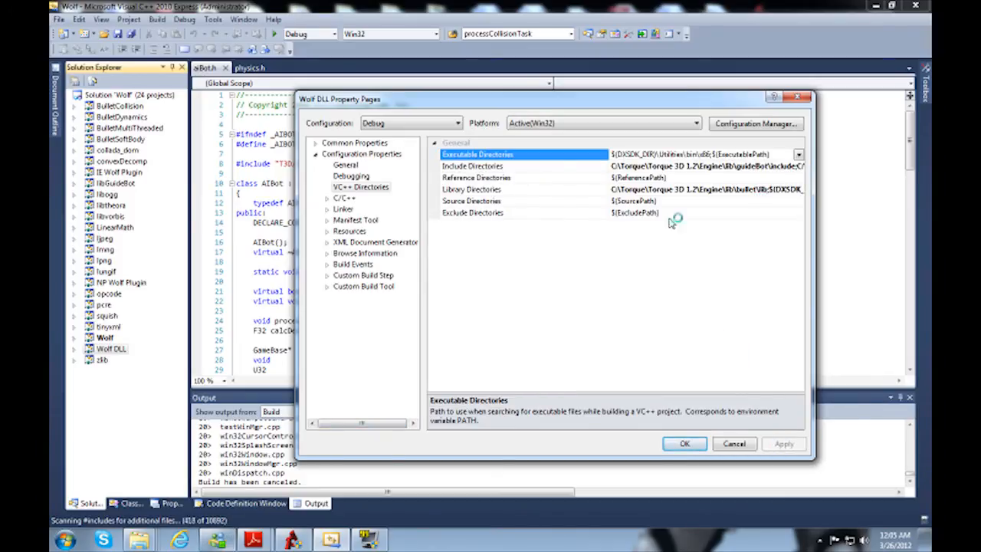
Step: Start a new entry in the Debug configuration's library directories and browse for its folder
left_click(574, 190)
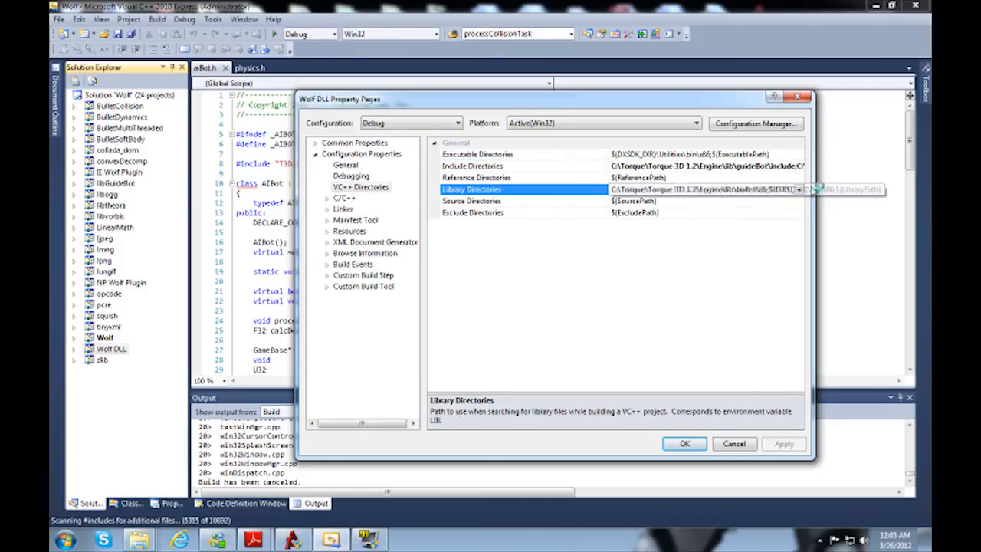
left_click(799, 190)
left_click(637, 202)
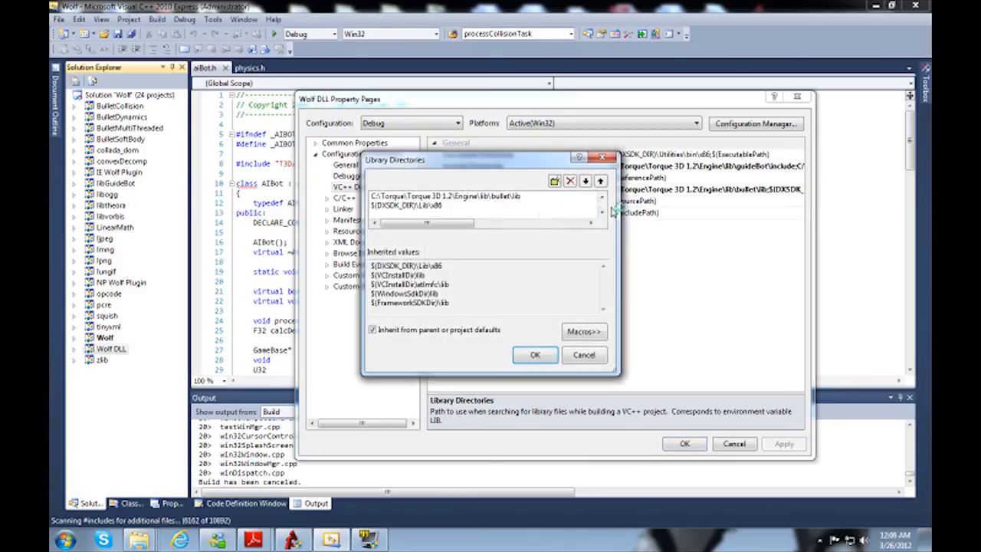
left_click(554, 181)
left_click(589, 204)
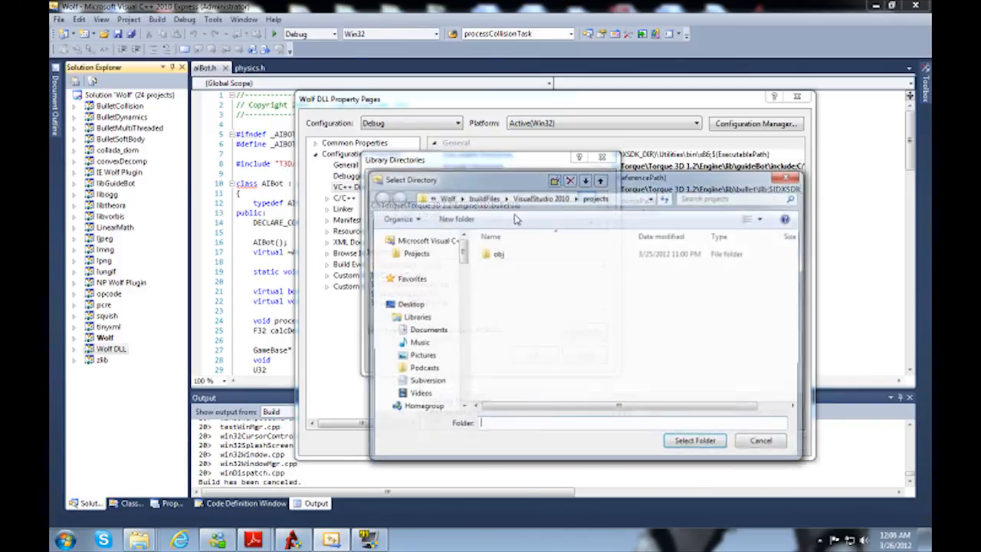
Step: Choose C:\Torque\Torque 3D 1.2\Engine\lib\guideBot\lib as the new library directory, copying its path, and accept the list
left_click(447, 197)
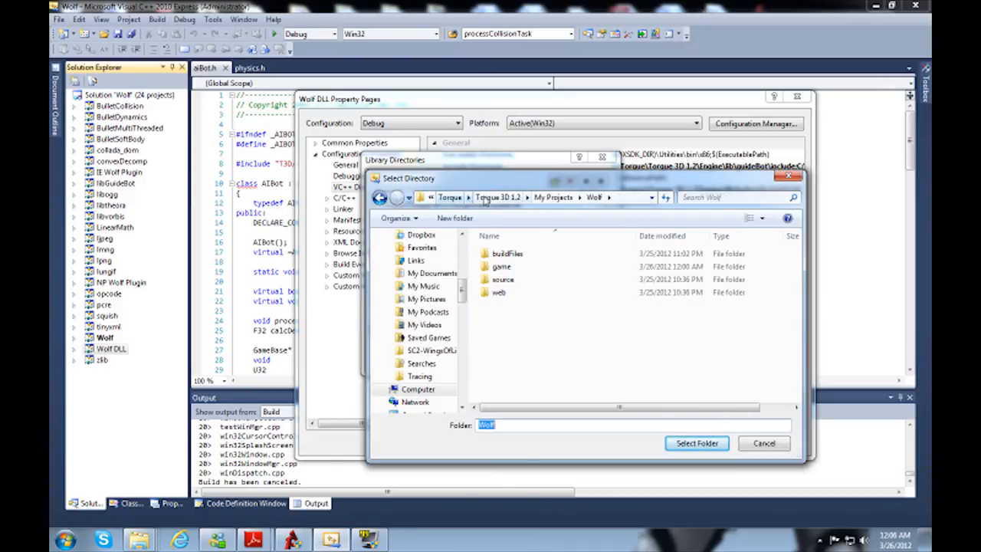
left_click(502, 198)
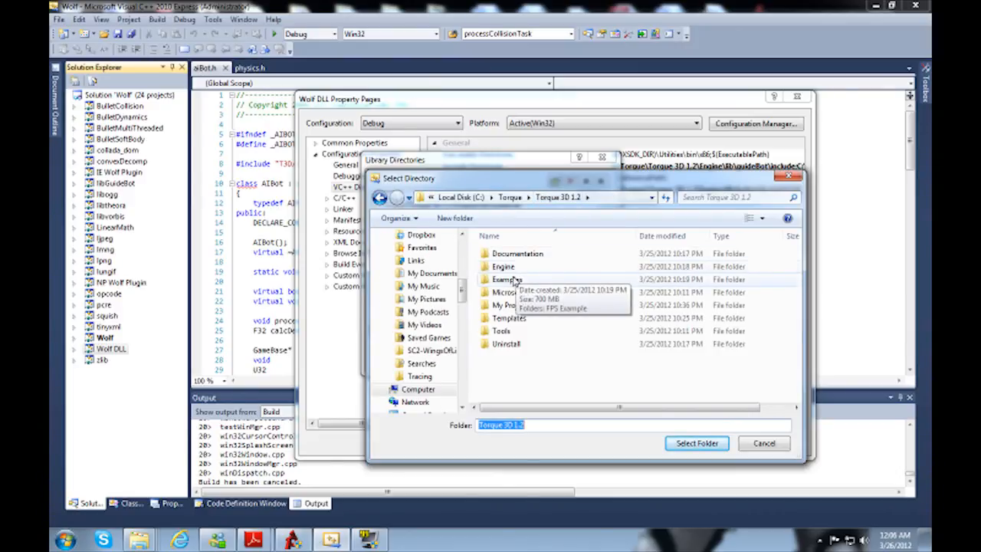
double_click(504, 266)
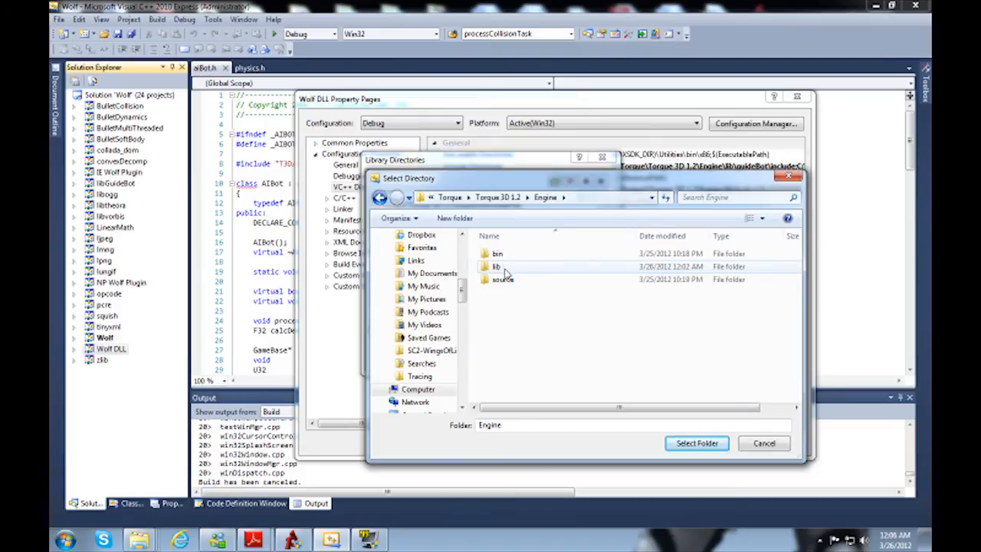
double_click(504, 268)
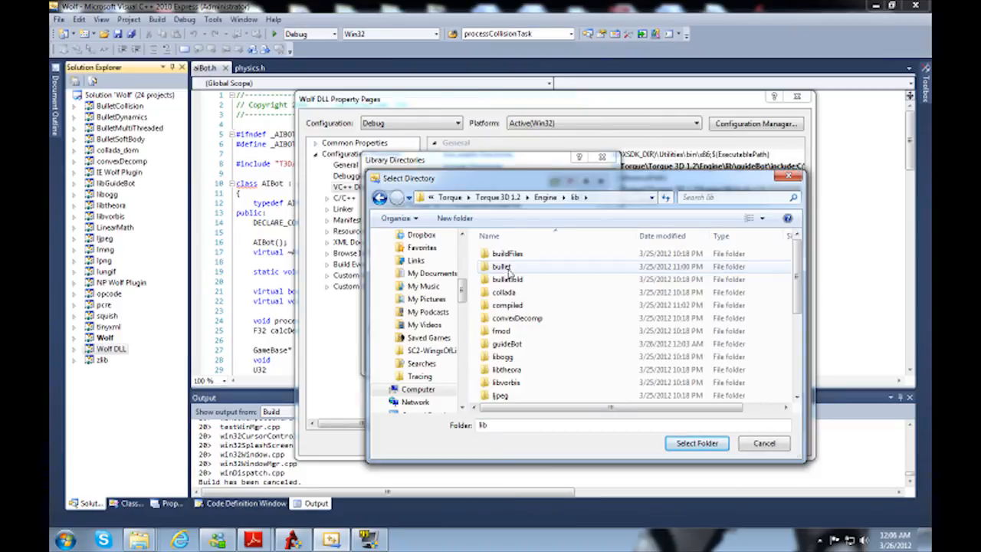
double_click(507, 343)
double_click(500, 266)
left_click(619, 201)
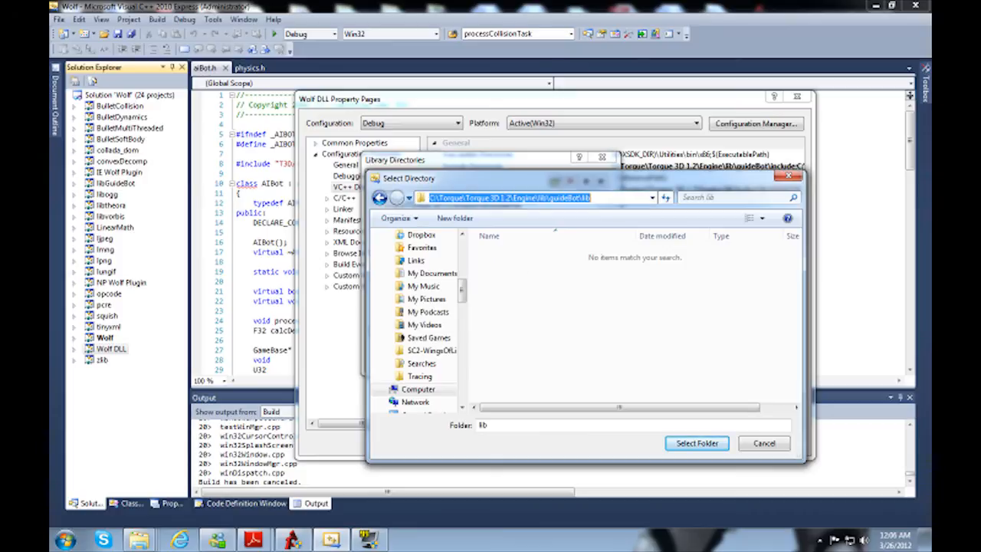
left_click(695, 443)
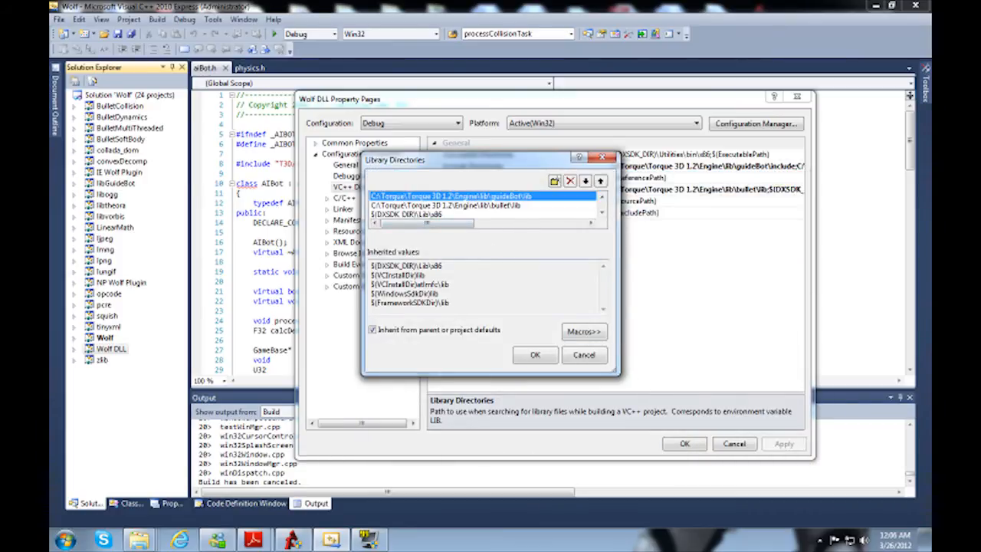
left_click(536, 355)
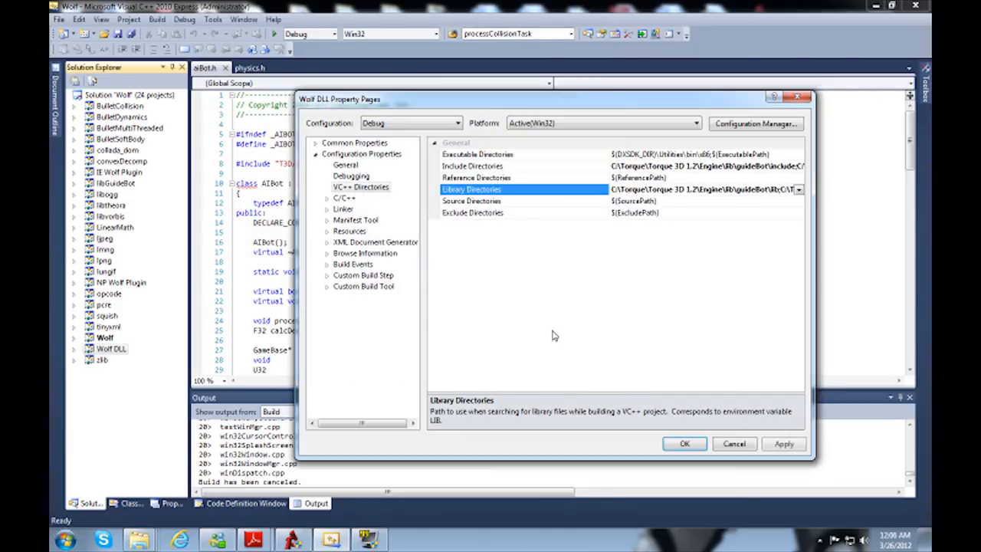
Step: Switch to Optimized Debug, saving the changes, and prepend the guideBot\lib path with a semicolon to its library directories, selecting the inserted path for reuse
left_click(411, 122)
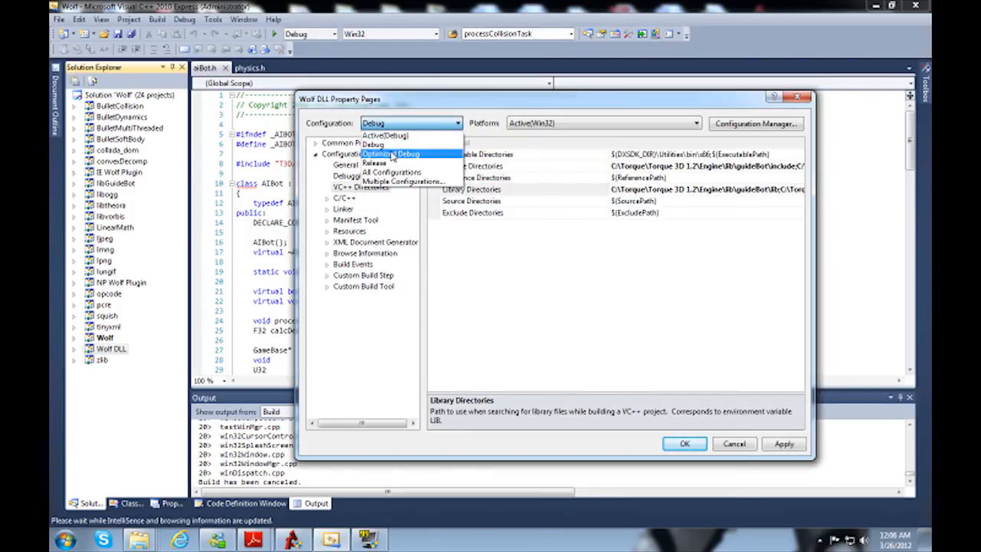
left_click(386, 145)
left_click(491, 312)
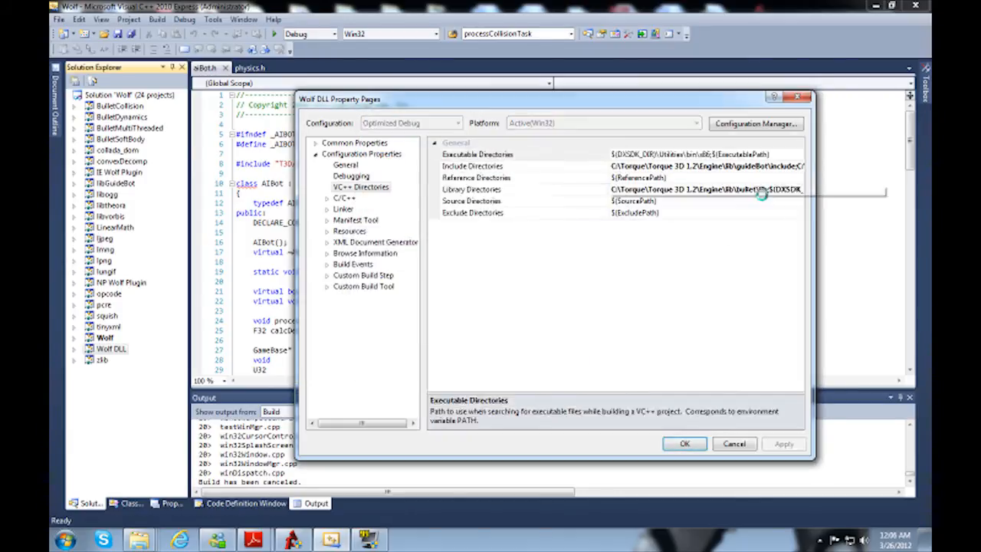
left_click(713, 189)
type("C:\\Torque\\Torque 3D 1.2\\Engine\\lib\\guideBot\\lib;")
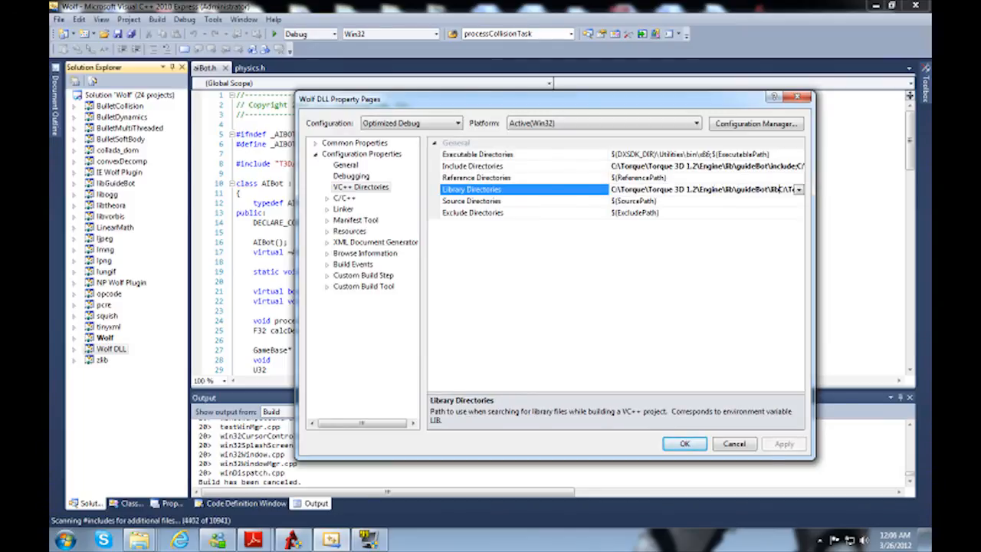
key("shift+Home")
key("ctrl+c")
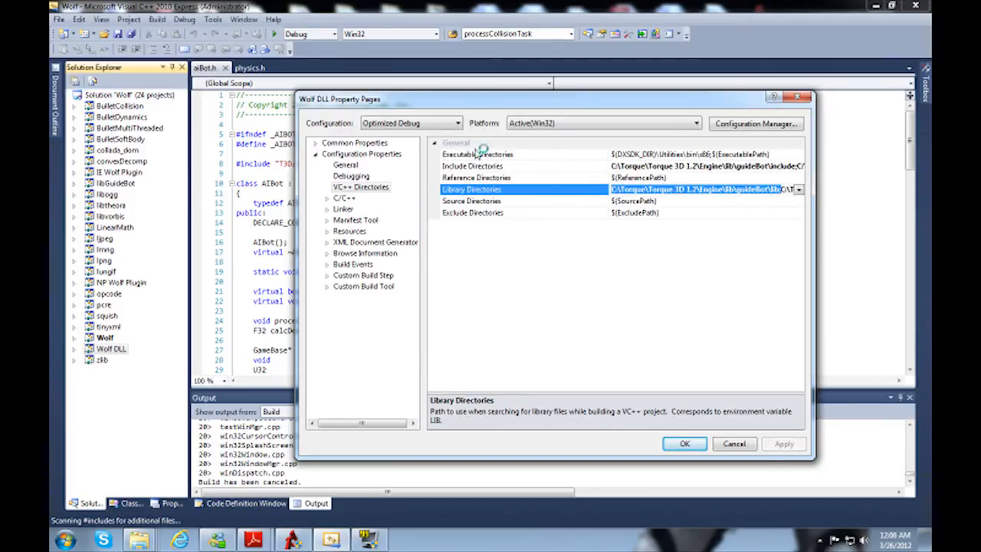
Step: Switch Wolf DLL to the Release configuration, saving the changes, and prepend the guideBot\lib path to its library directories, then apply
left_click(386, 116)
left_click(386, 162)
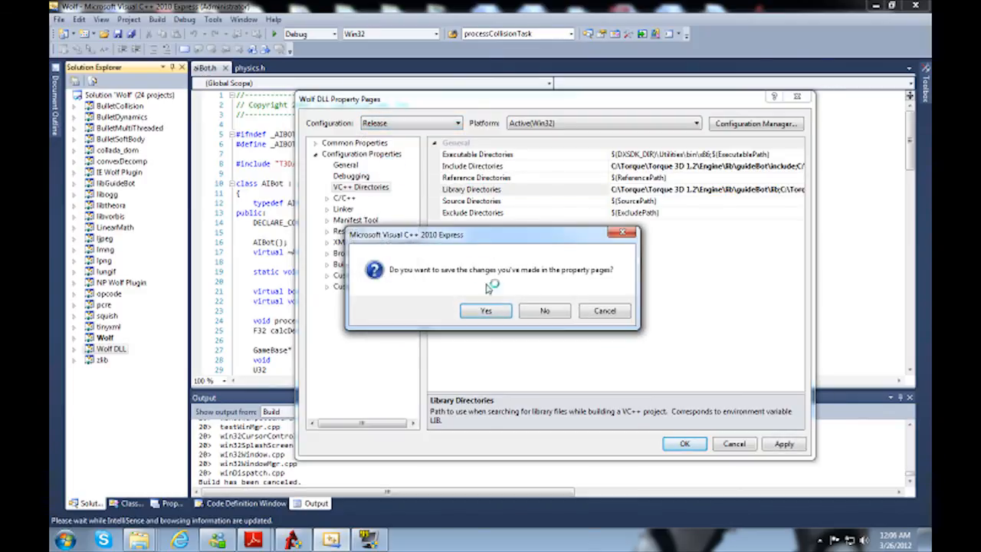
left_click(489, 310)
left_click(729, 189)
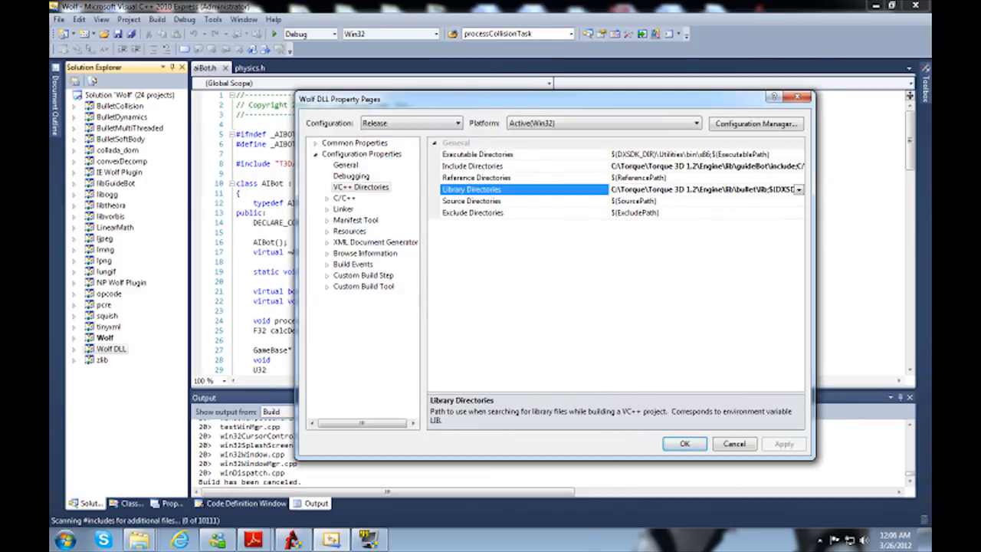
key("ctrl+v")
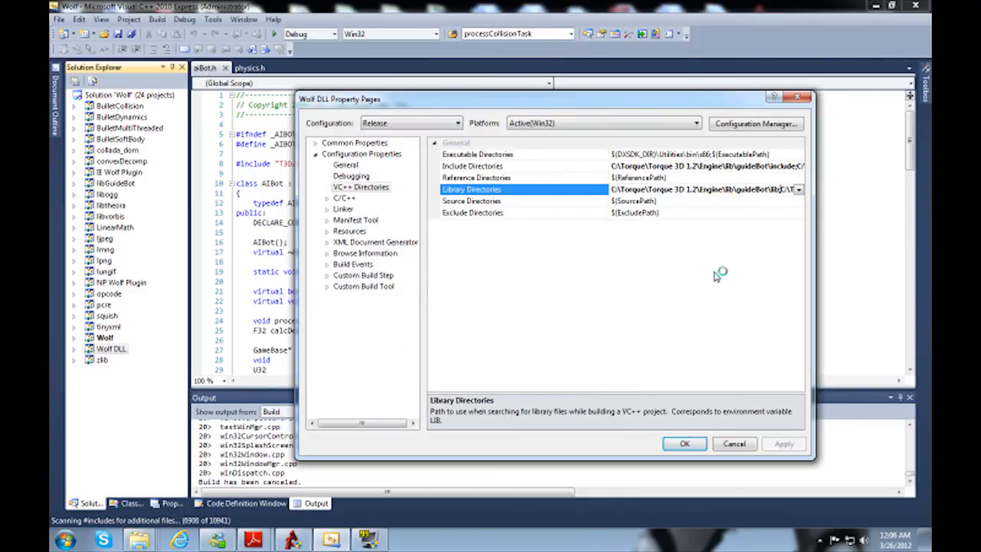
left_click(785, 443)
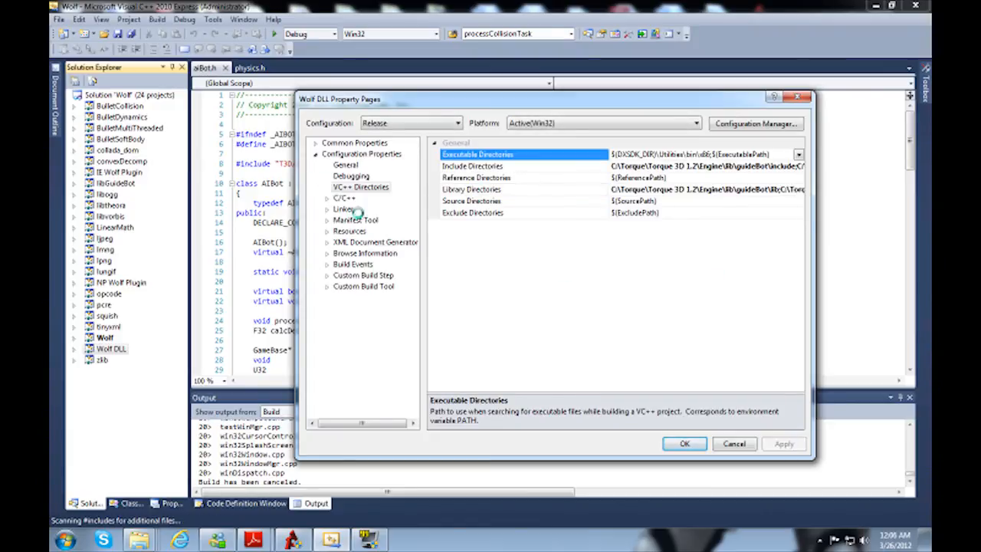
Step: Check the Release linker input's additional dependencies for libGuideBot.lib and accept the Wolf DLL properties
double_click(343, 209)
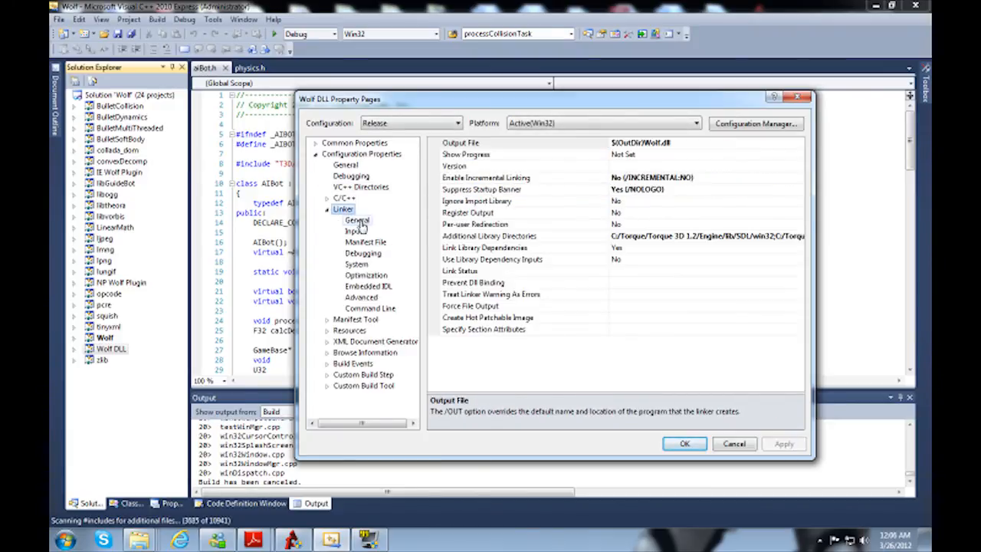
left_click(353, 230)
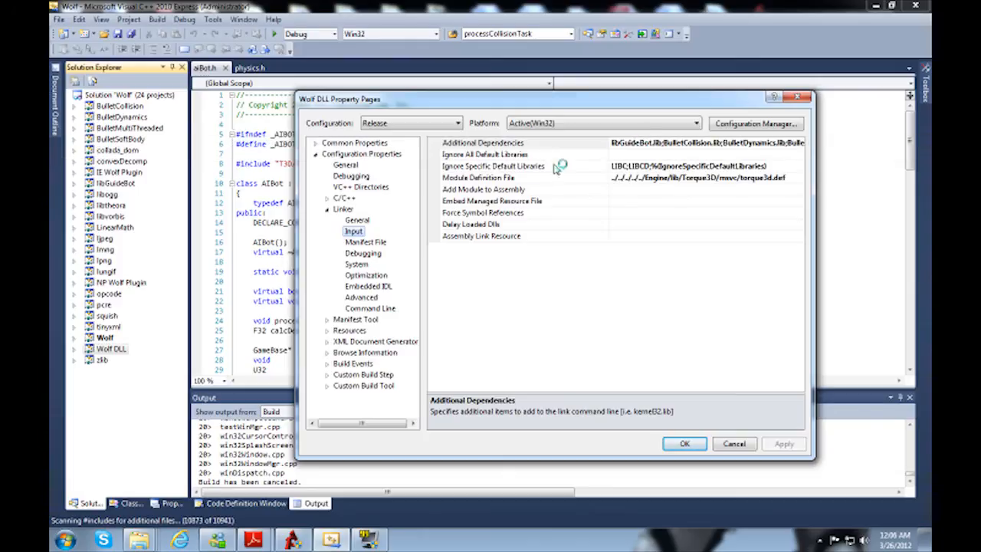
left_click(685, 444)
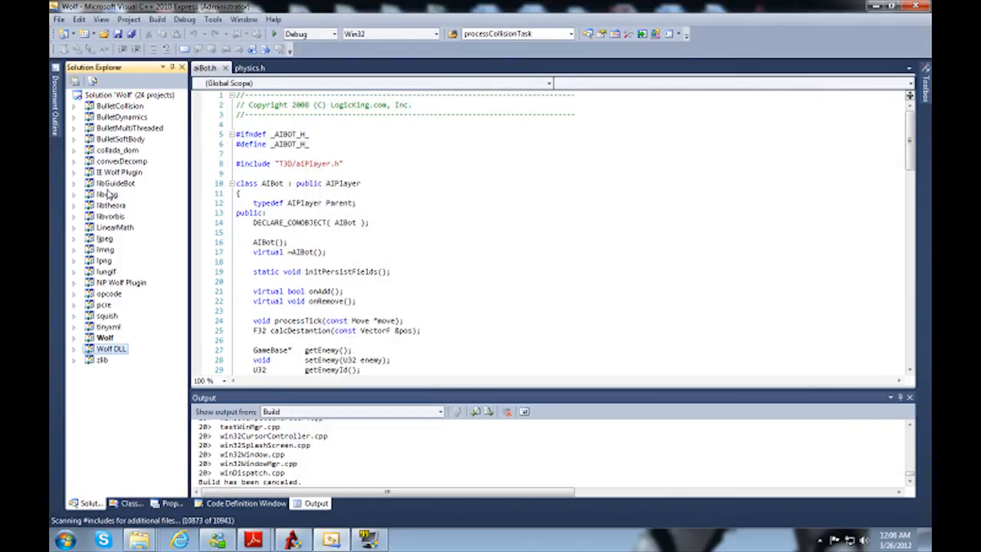
Step: Build the libGuideBot project on its own, followed by a build of the whole Wolf solution
right_click(113, 186)
left_click(138, 194)
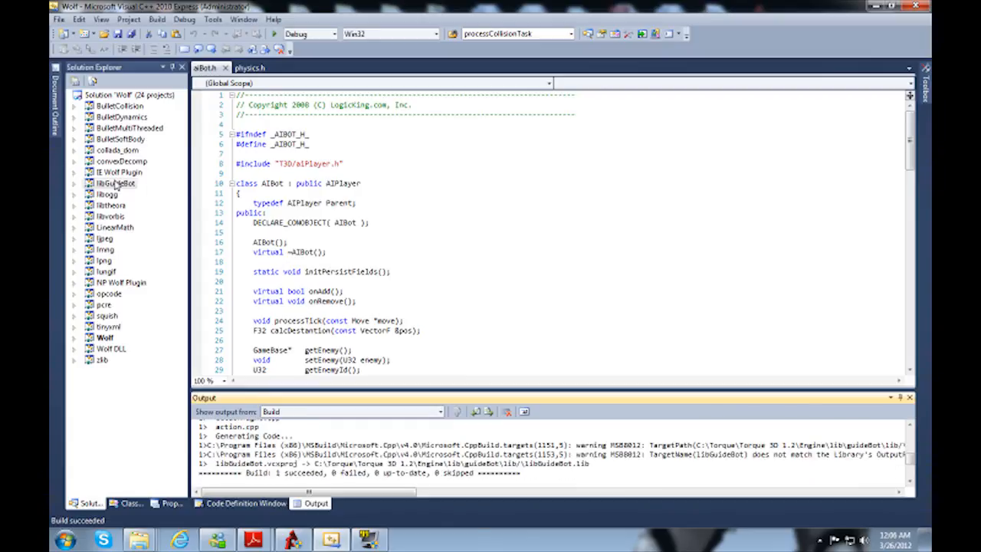
left_click(150, 19)
left_click(150, 34)
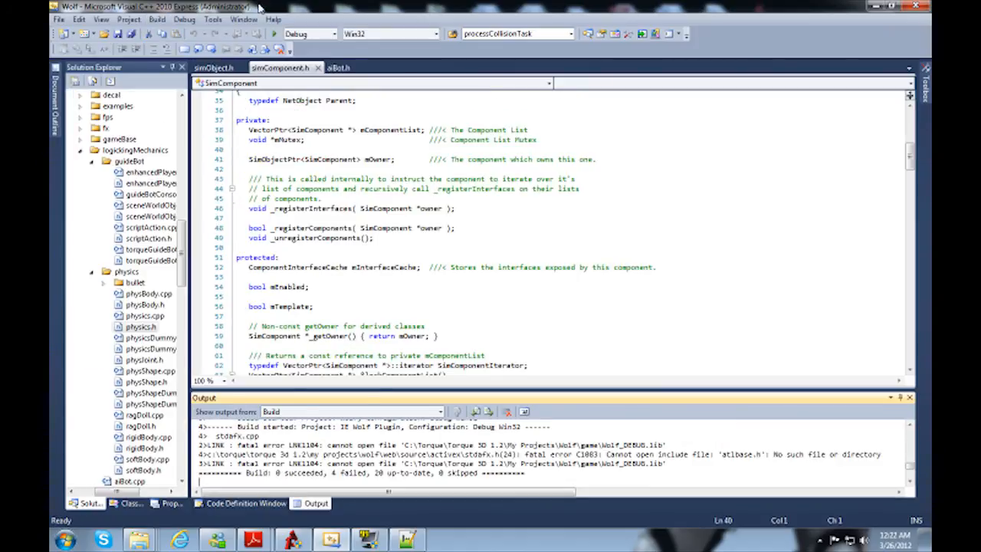
Step: Display the error list with its warnings and go to the code behind the first SimComponent::setEnabled warning
left_click(102, 20)
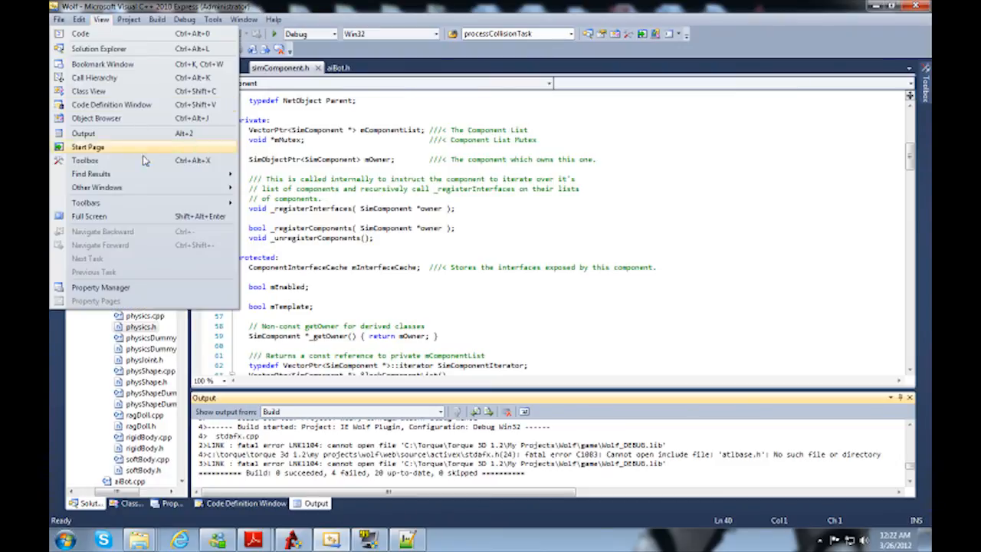
mouse_move(165, 176)
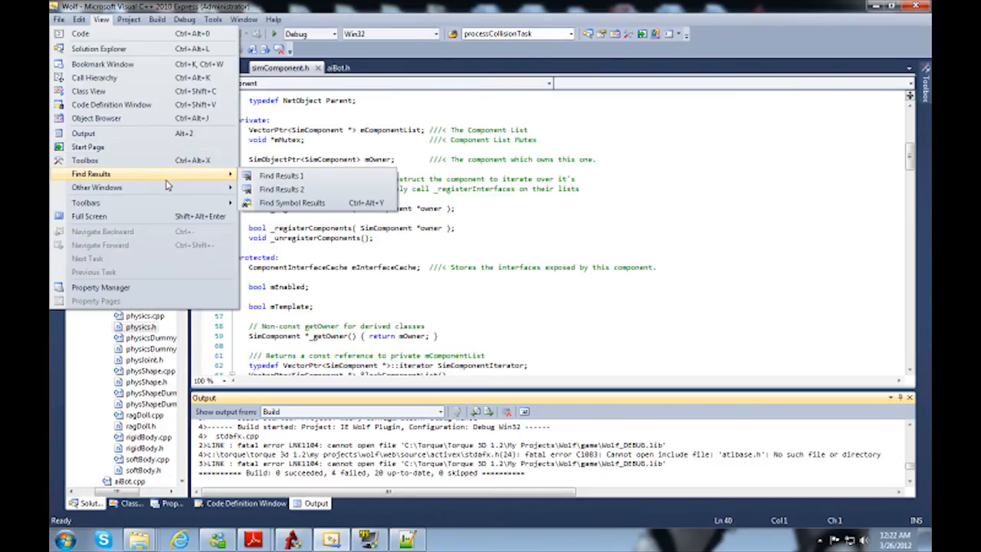
left_click(291, 231)
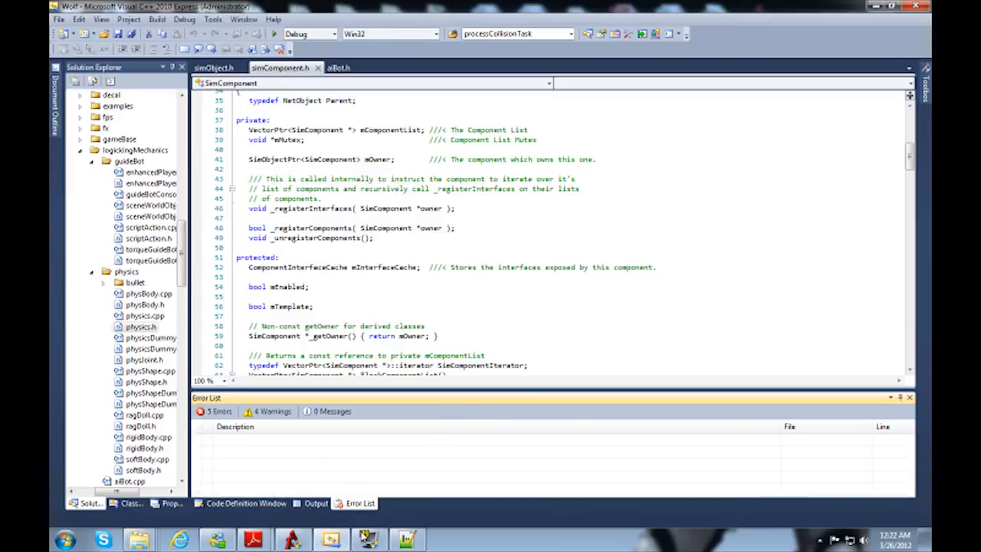
left_click(272, 410)
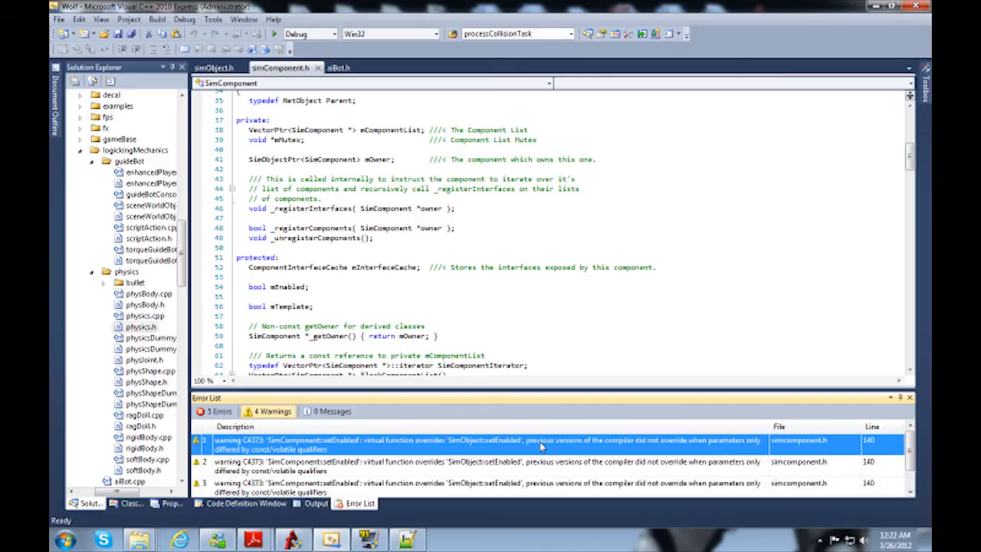
double_click(312, 451)
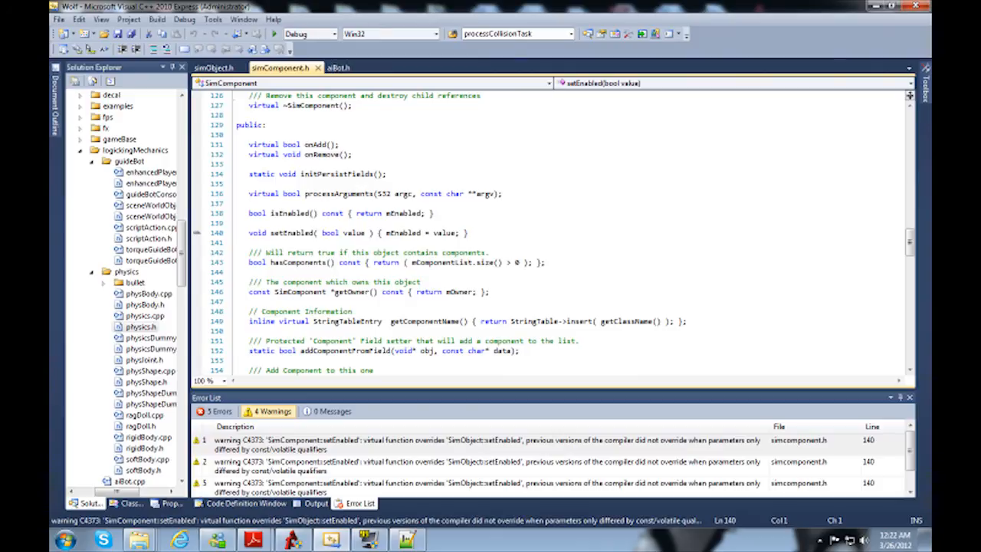
Step: Using SimObject's setEnabled in simObject.h as reference, add const before the bool parameter of setEnabled in simComponent.h and save the file
left_click(217, 69)
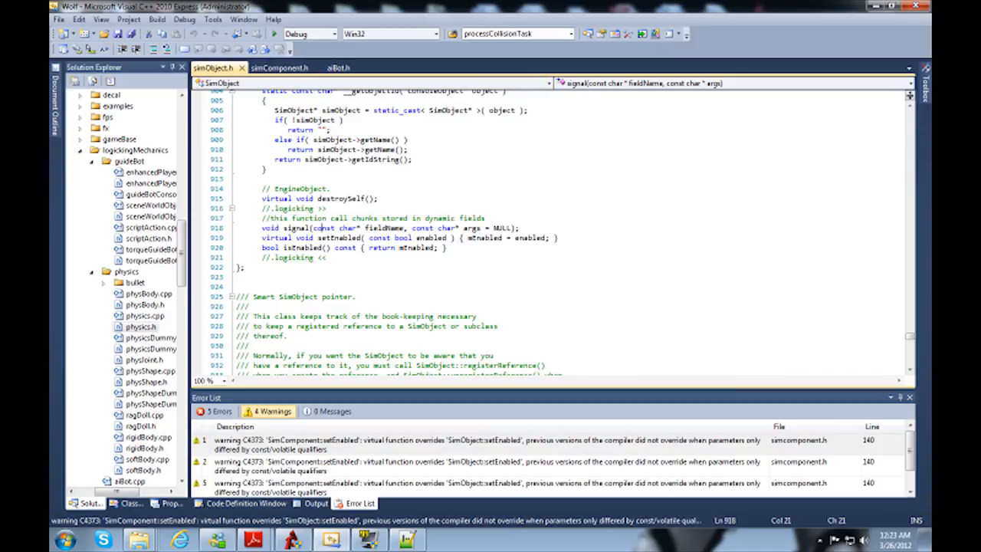
left_click(338, 238)
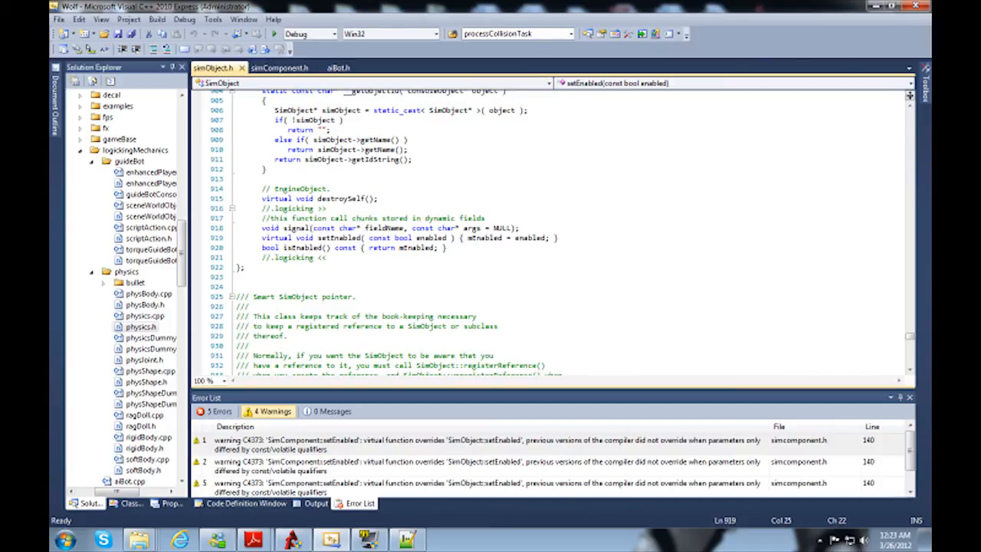
left_click_drag(370, 238, 388, 238)
left_click(276, 70)
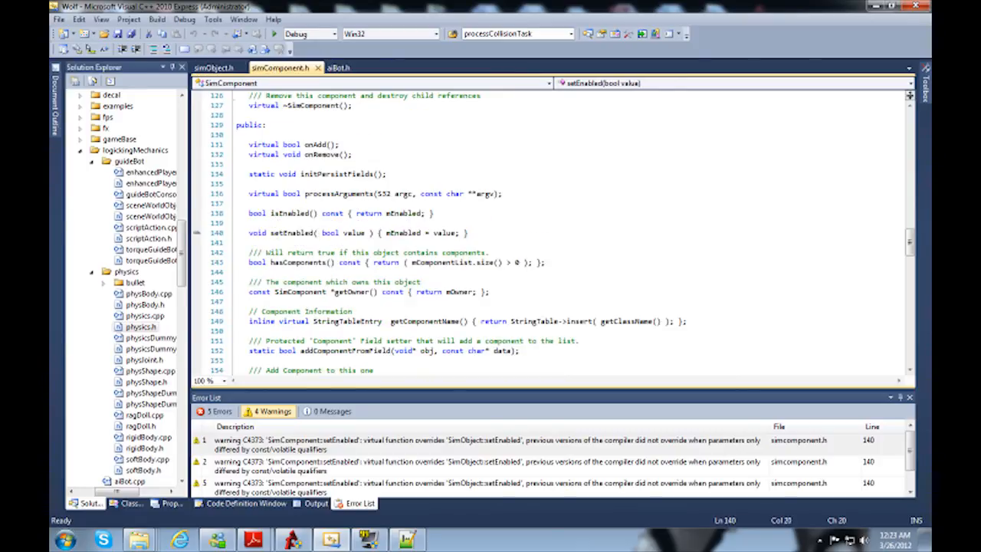
type("const")
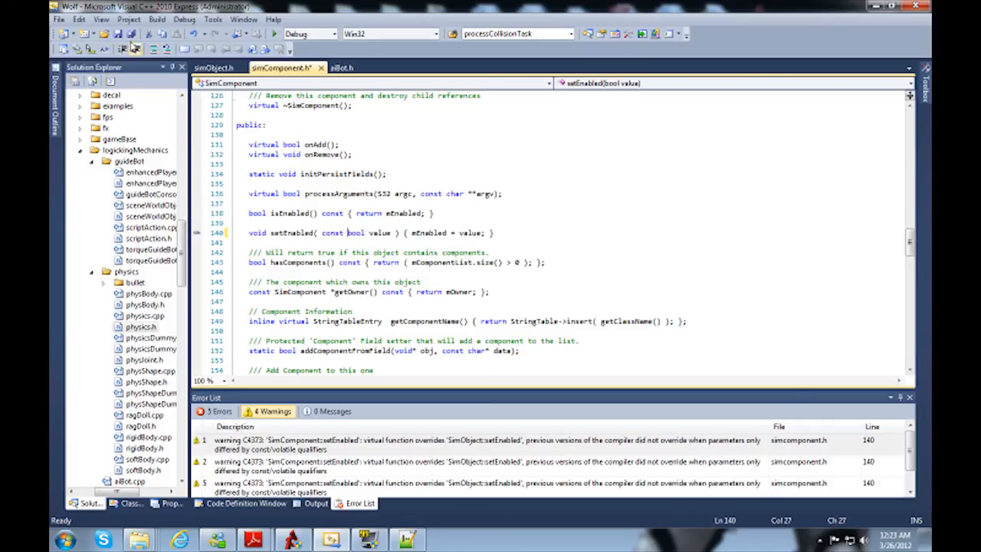
left_click(117, 33)
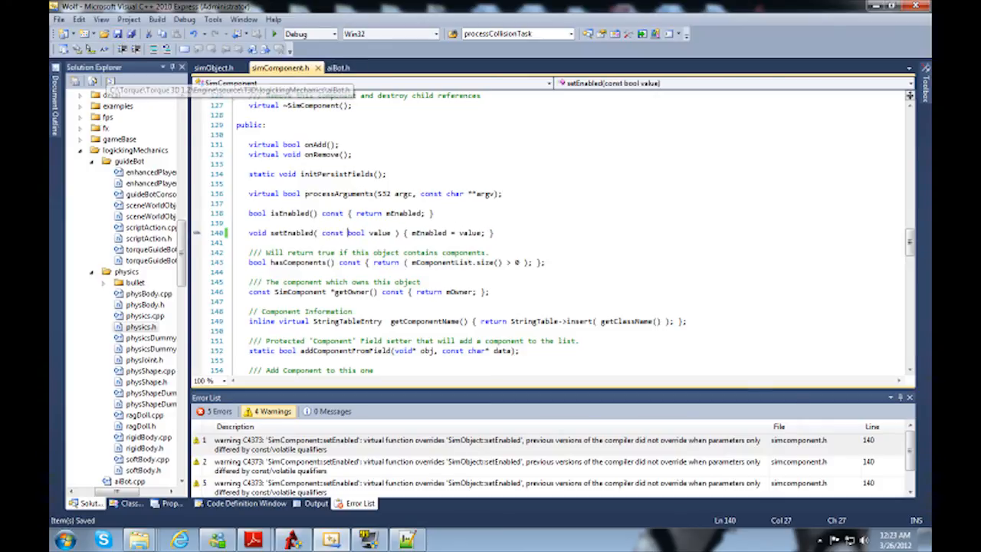
Step: Filter the error list to show errors and hide warnings
left_click(297, 451)
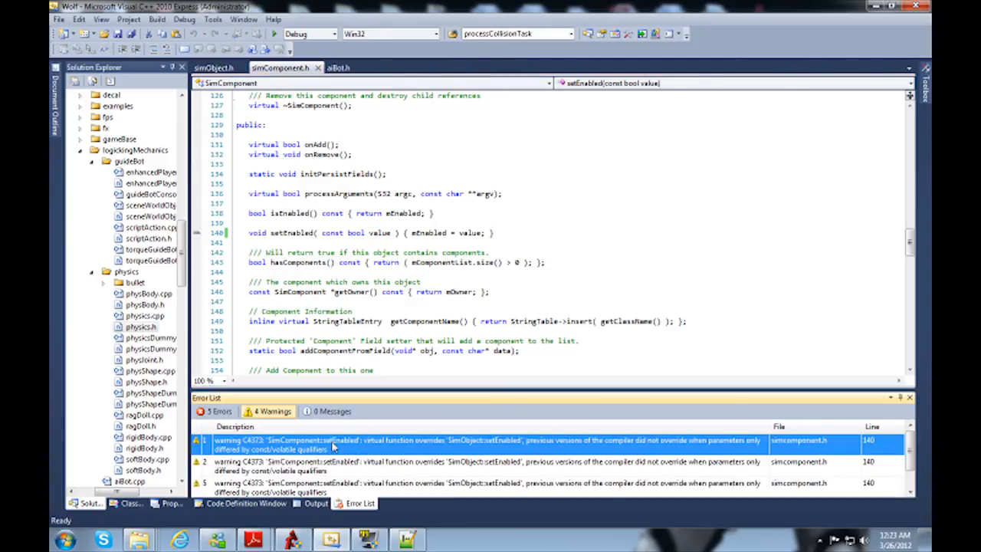
left_click(216, 411)
left_click(272, 410)
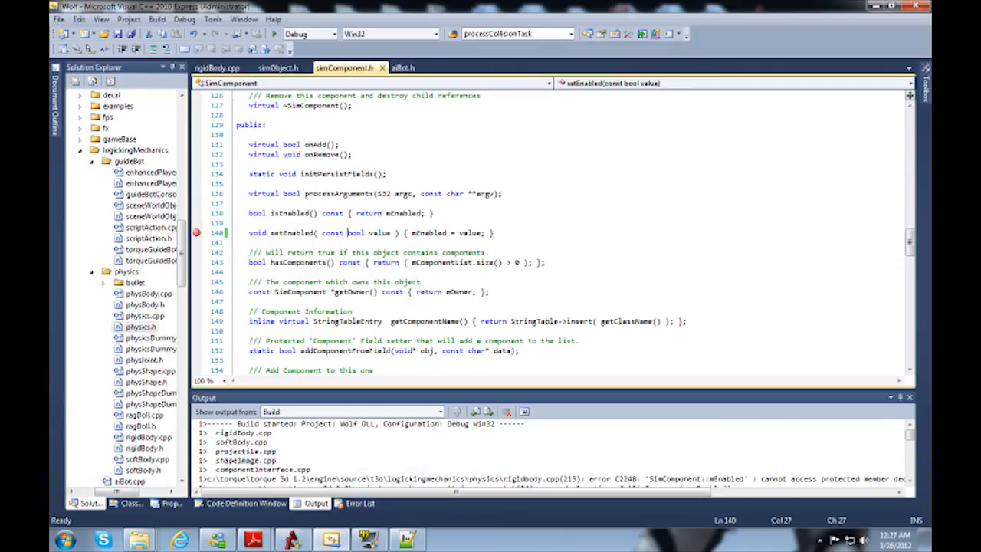
Step: Return to the error list and go to the first SimComponent::mEnabled access error in rigidBody.cpp
left_click(358, 503)
left_click(354, 443)
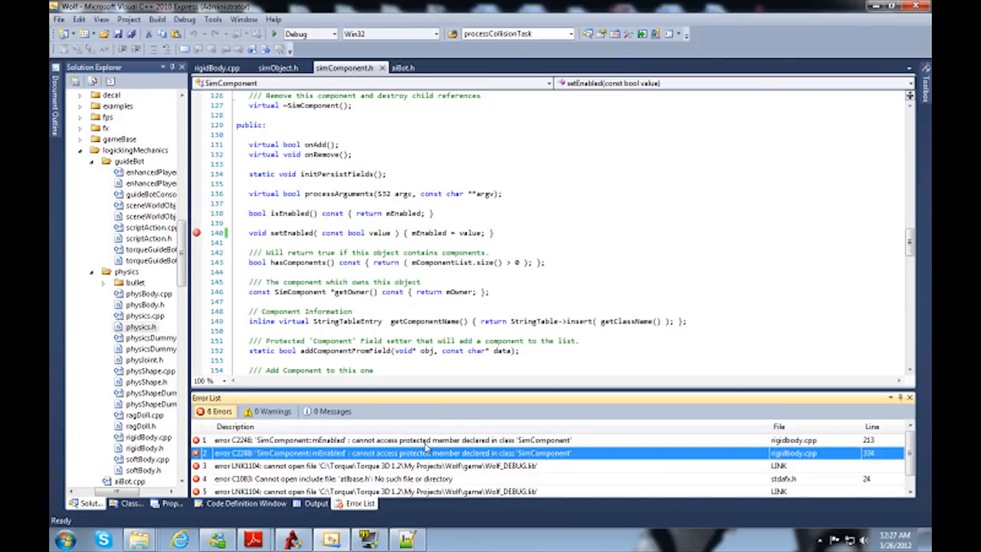
left_click(427, 441)
double_click(427, 442)
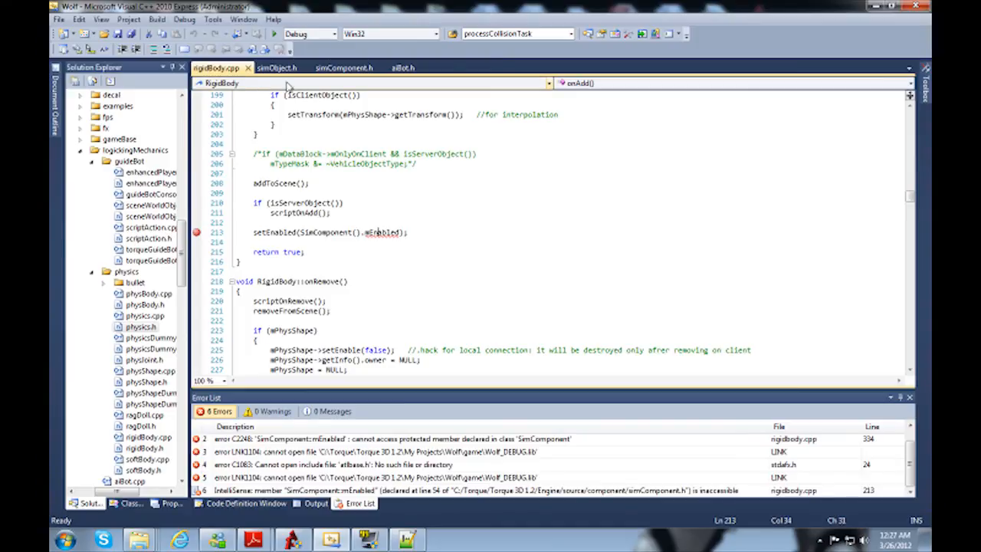
Step: Copy the isEnabled function name from simComponent.h and return to rigidBody.cpp
left_click(343, 69)
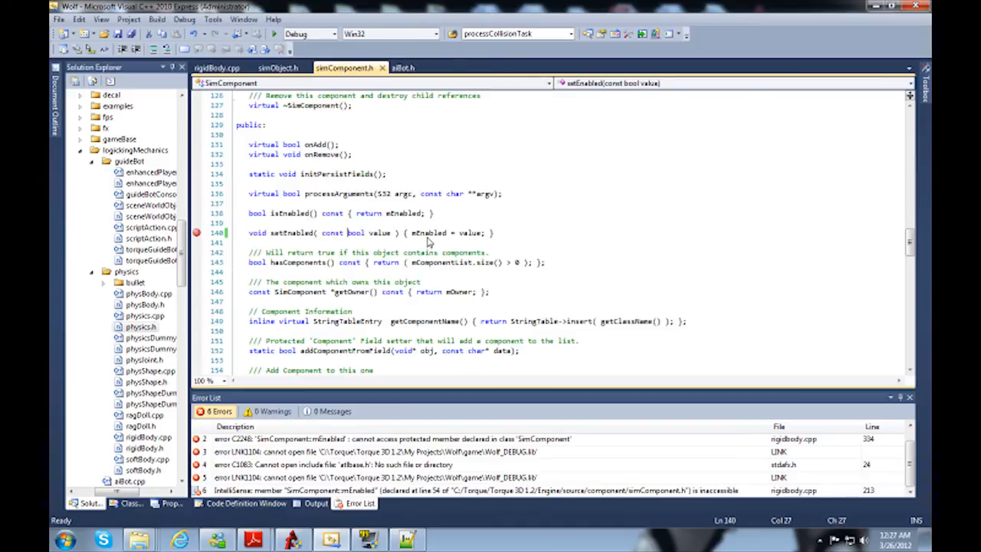
mouse_move(429, 241)
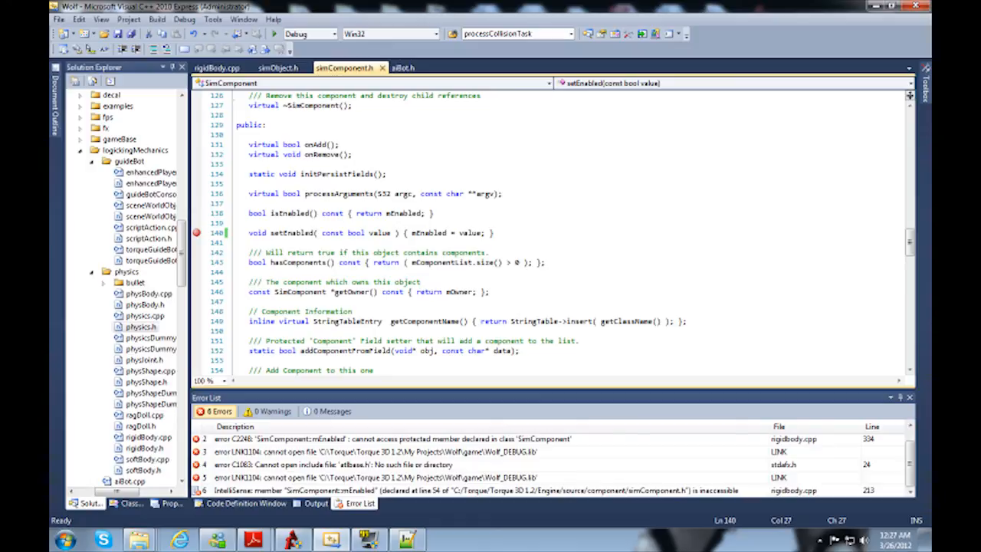
double_click(285, 214)
key("ctrl+c")
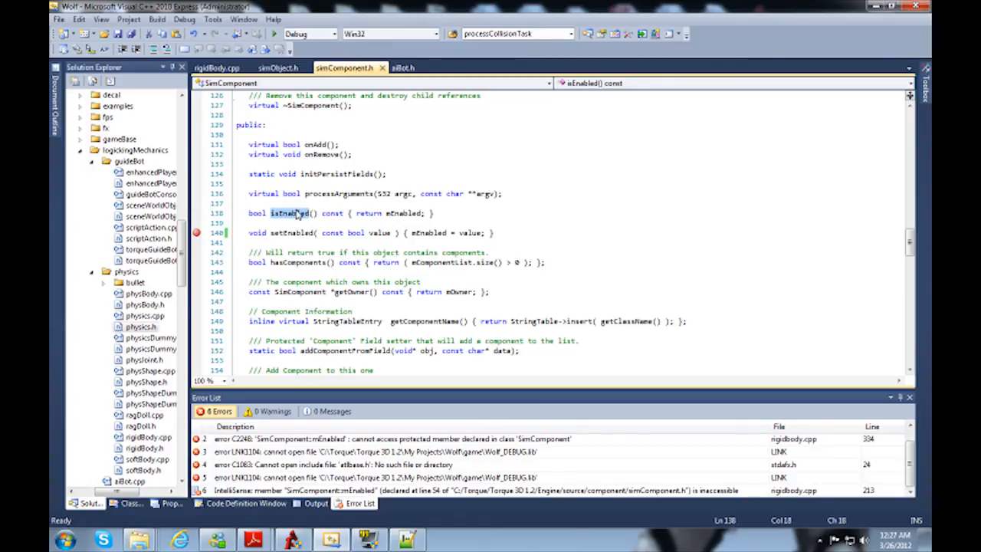
left_click(222, 69)
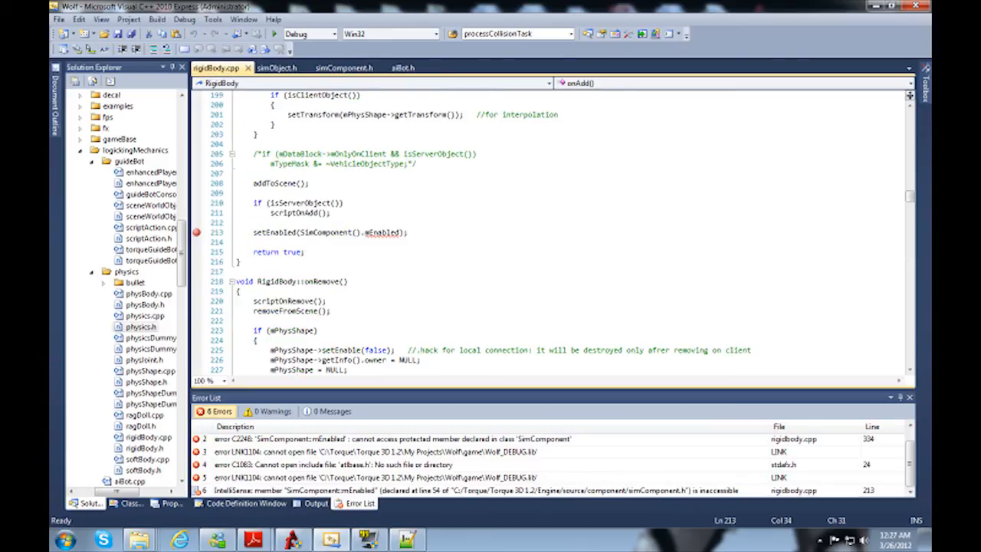
Step: Replace mEnabled with isEnabled() in the setEnabled call at the end of RigidBody's onAdd, and save all files
double_click(377, 231)
key("ctrl+v")
type("()")
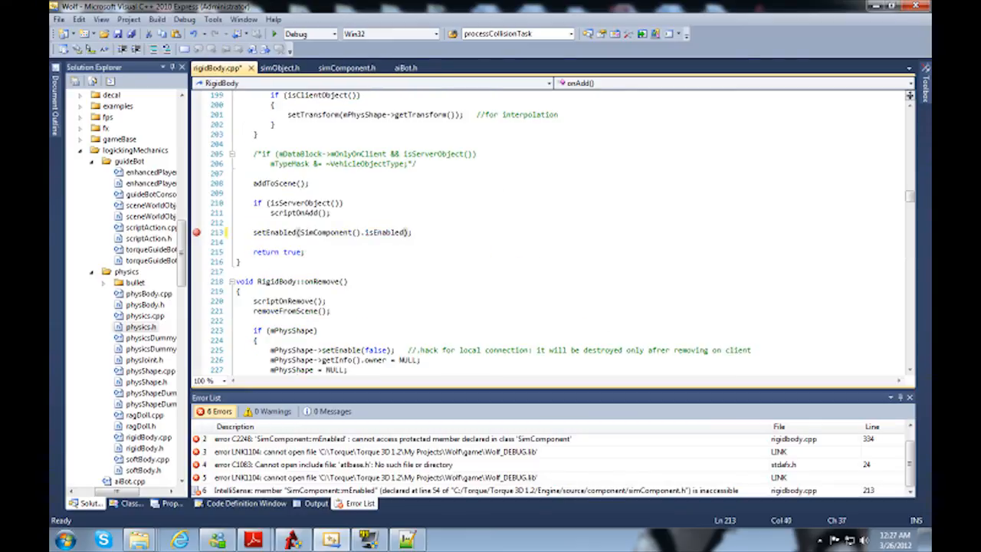
type("()")
key("Left")
key("Left")
key("Left")
key("Left")
key("Left")
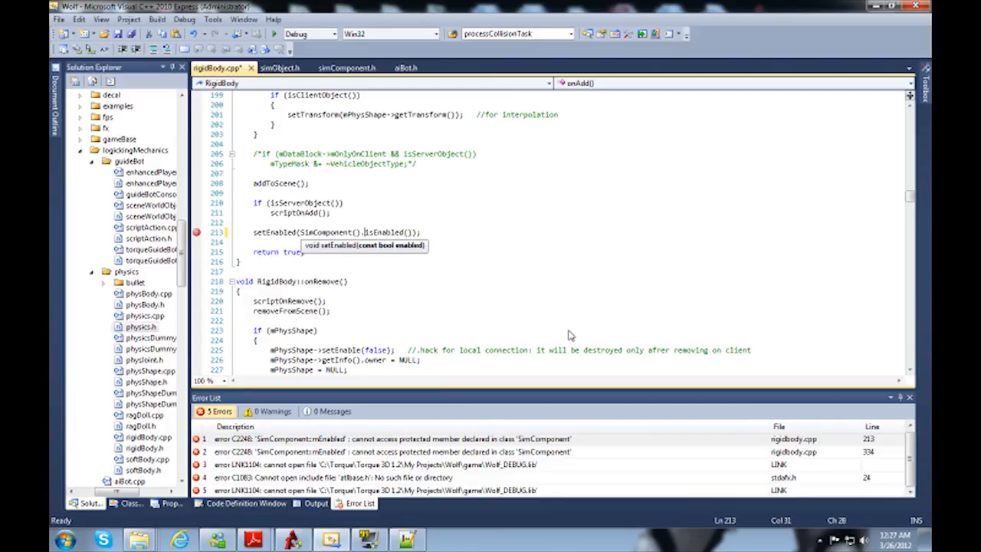
key("shift+Right")
key("shift+Right")
key("shift+Right")
key("shift+Right")
key("shift+Right")
key("shift+Right")
key("shift+Right")
key("shift+Right")
key("shift+Right")
key("shift+Right")
key("shift+Right")
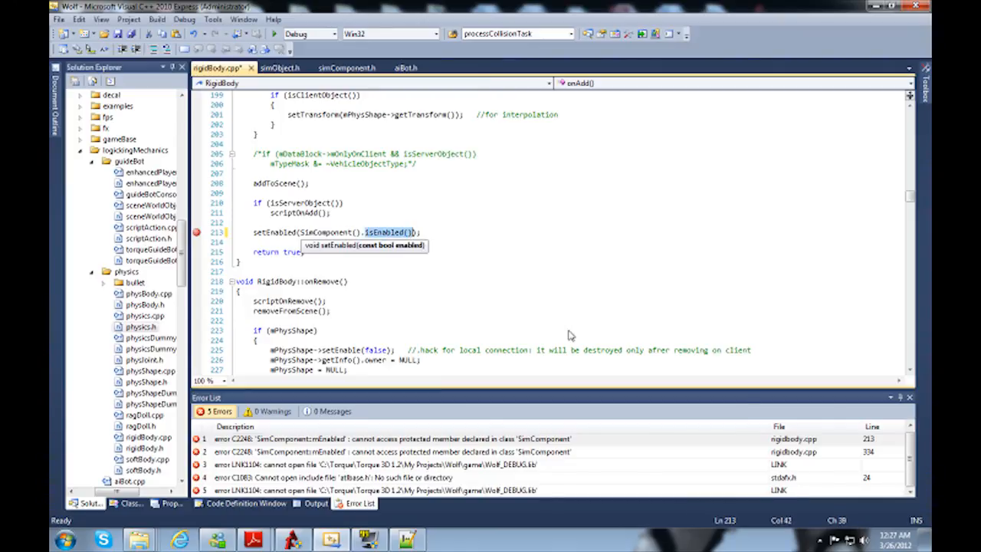
key("shift+Right")
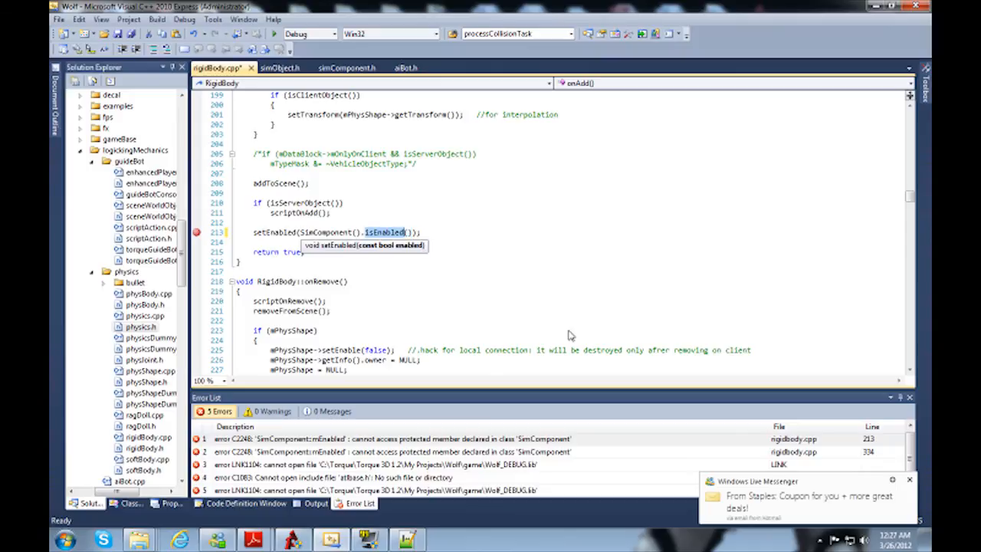
key("Right")
type(")")
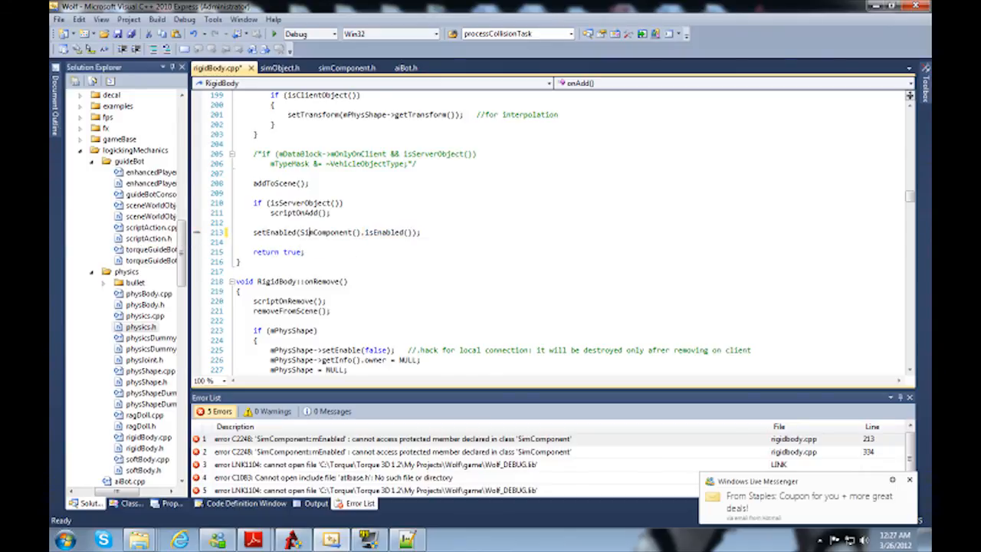
left_click(131, 33)
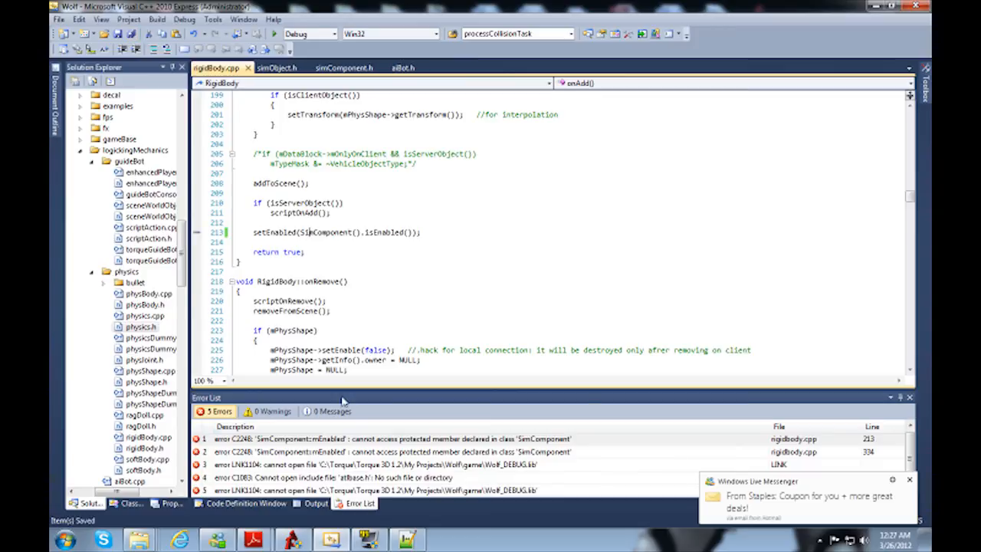
Step: Build the Wolf solution again and bring up the error list for the remaining errors
left_click(391, 464)
left_click(157, 19)
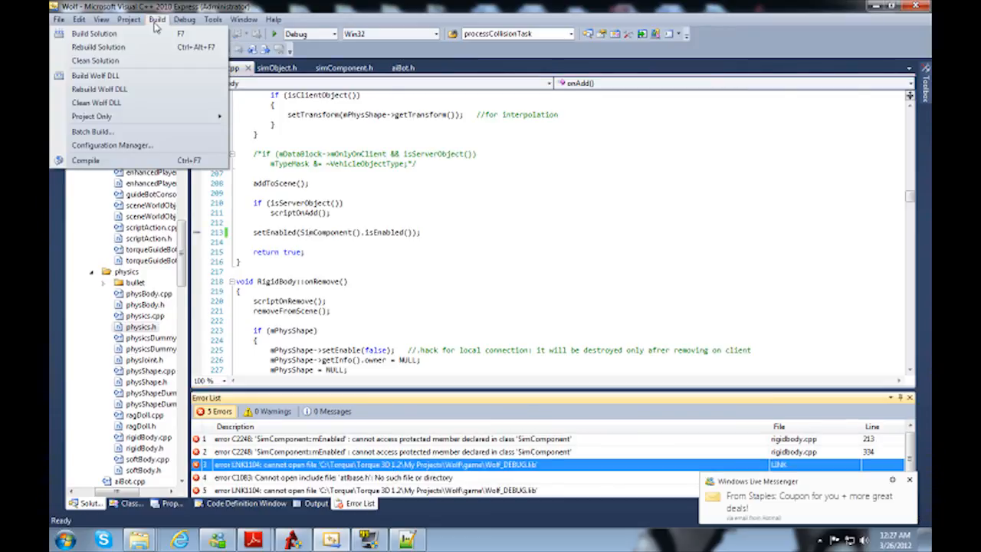
left_click(94, 34)
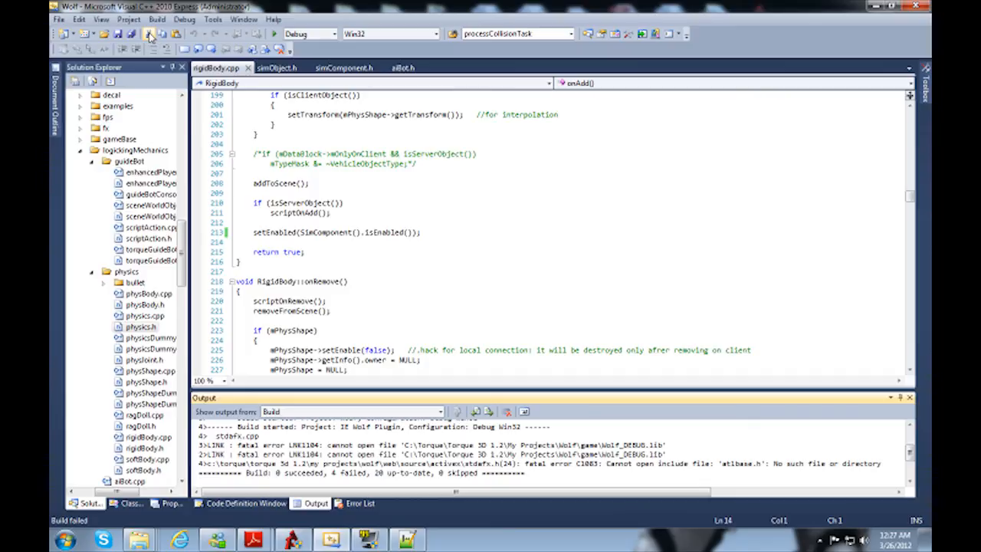
left_click(357, 503)
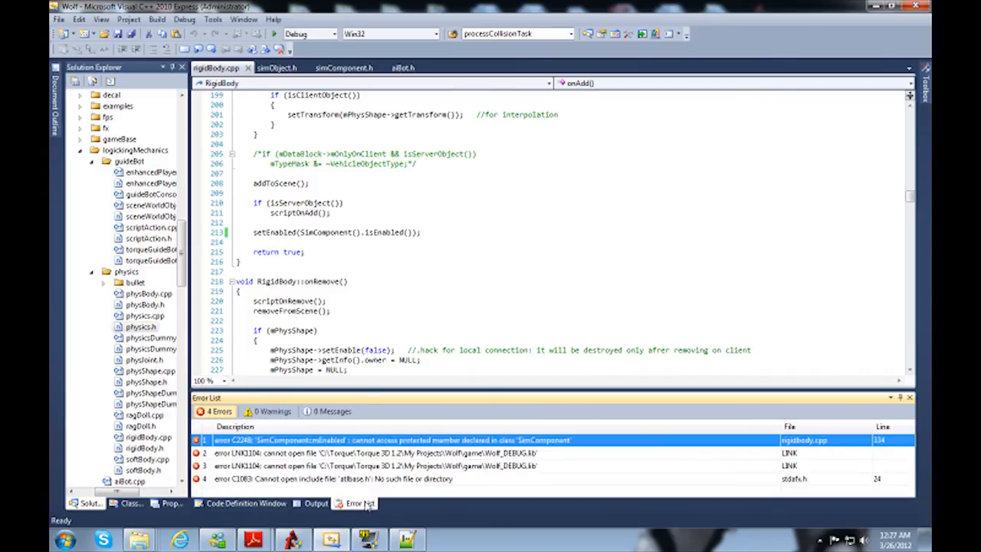
Step: Replace mEnabled with isEnabled() in the if condition of RigidBody's applyImpulse in rigidBody.cpp and save all files
double_click(398, 442)
double_click(349, 233)
type("isEnabled()")
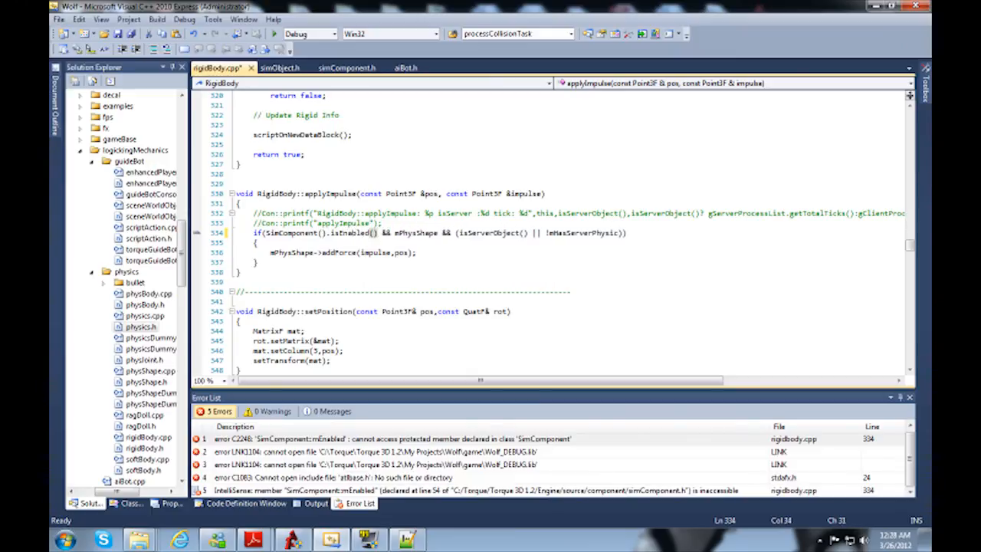
left_click(396, 253)
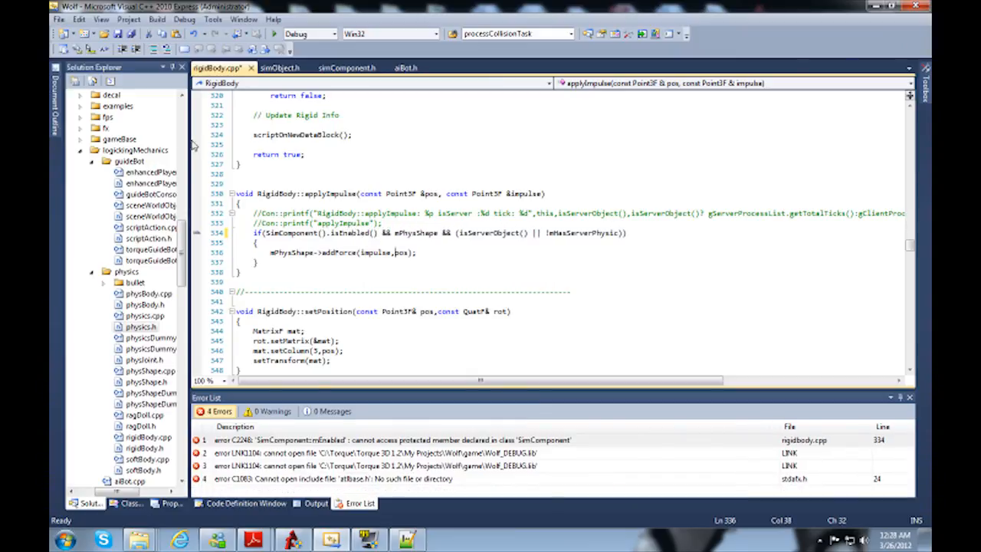
left_click(132, 34)
Step: Build the Wolf solution again and review the build output for remaining errors
left_click(156, 19)
left_click(94, 34)
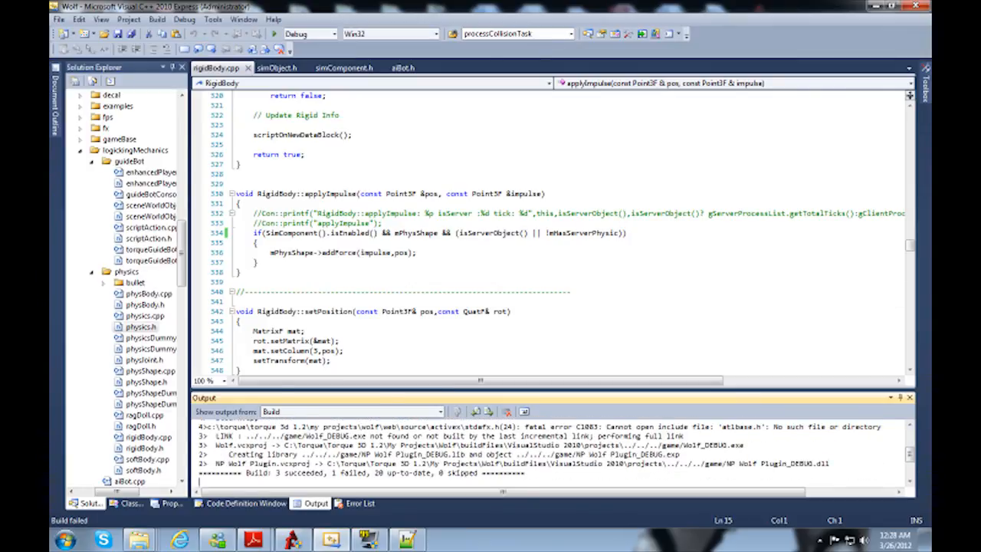
scroll(397, 454, "up", 5)
left_click(306, 433)
scroll(396, 454, "down", 6)
scroll(397, 454, "up", 2)
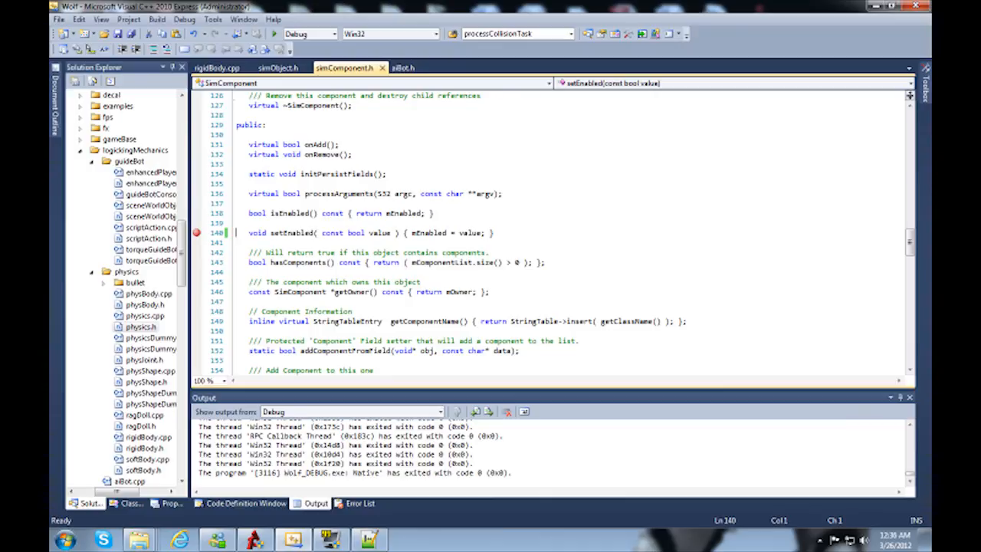
left_click(197, 232)
Step: Start debugging the Wolf project, choosing Retry on the fatal console method dialog and dismissing the debugger prompt
left_click(360, 503)
left_click(315, 503)
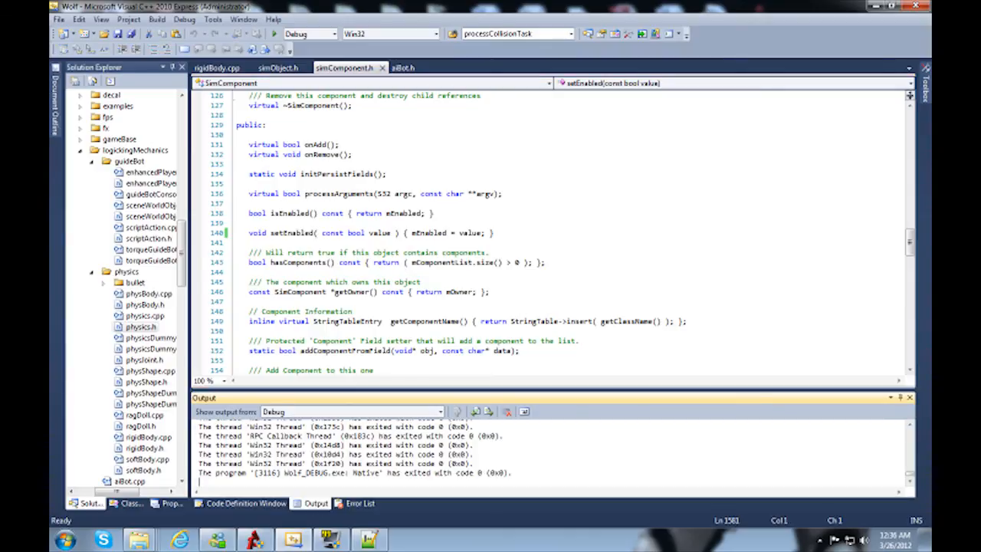
left_click(274, 34)
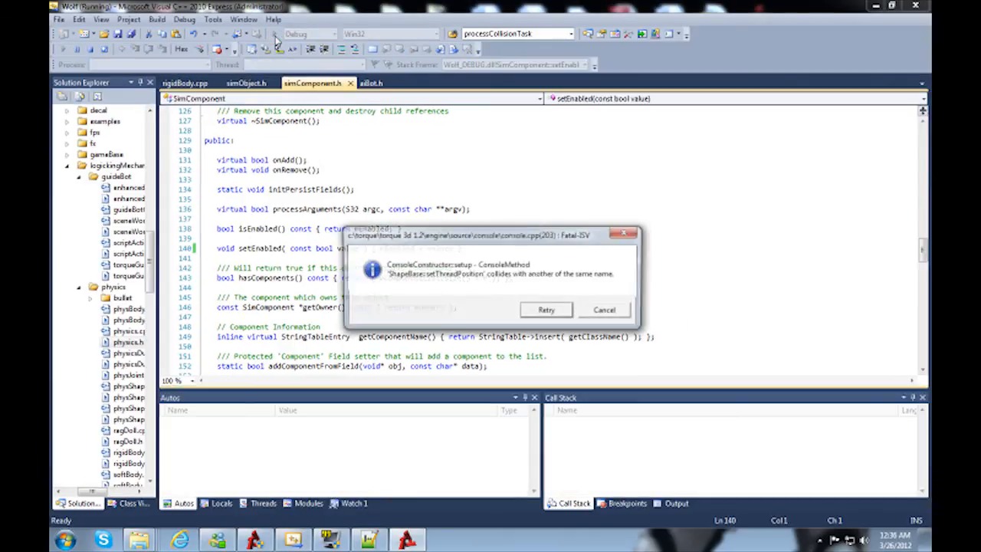
left_click(547, 312)
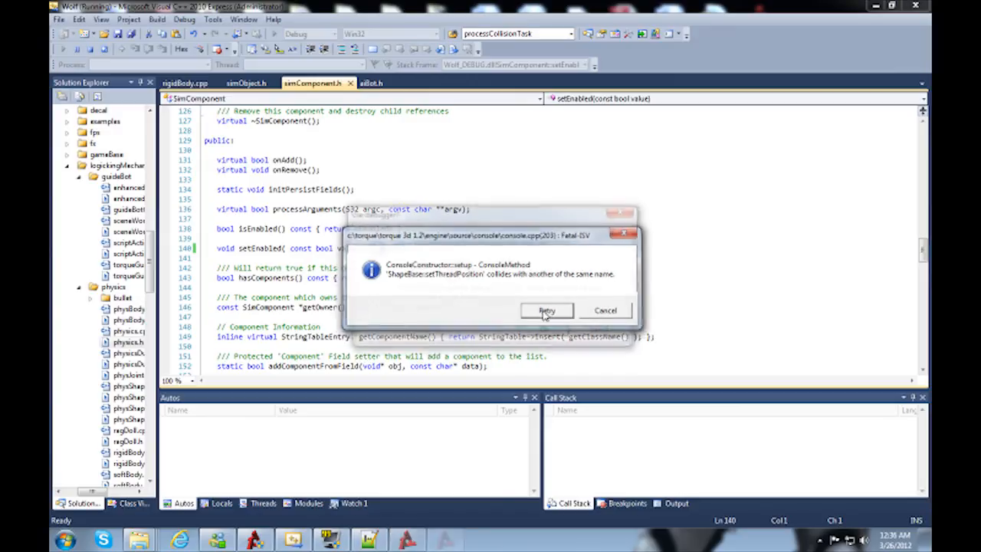
left_click(547, 334)
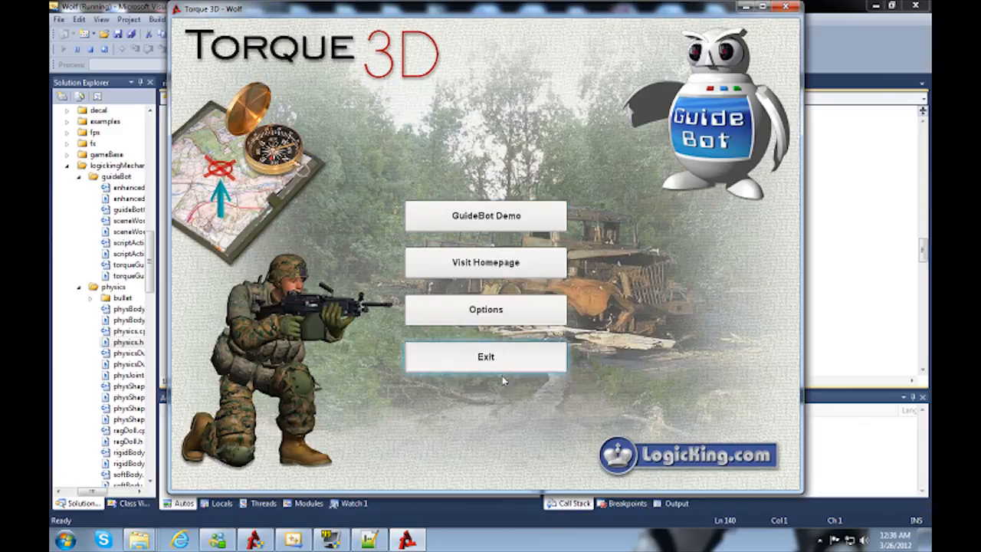
Step: Launch the GuideBot Demo and walk the player down the corridor into the garage, trying the third-person view
left_click(481, 221)
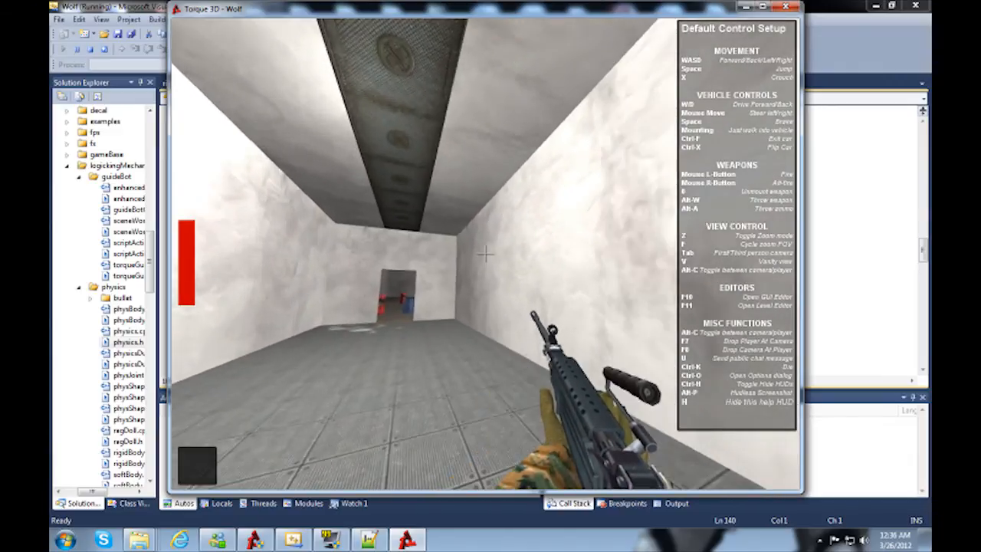
key("Tab")
key("w")
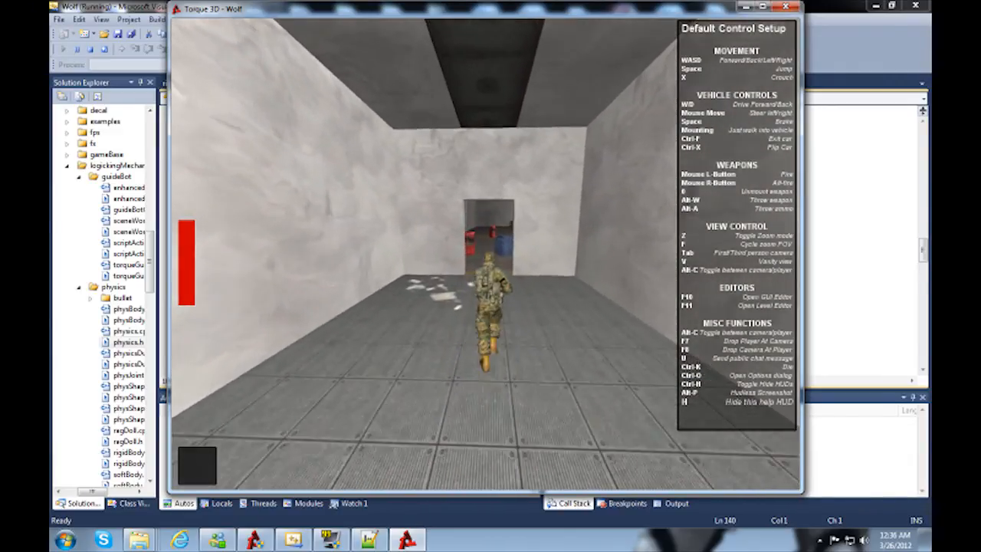
key("Tab")
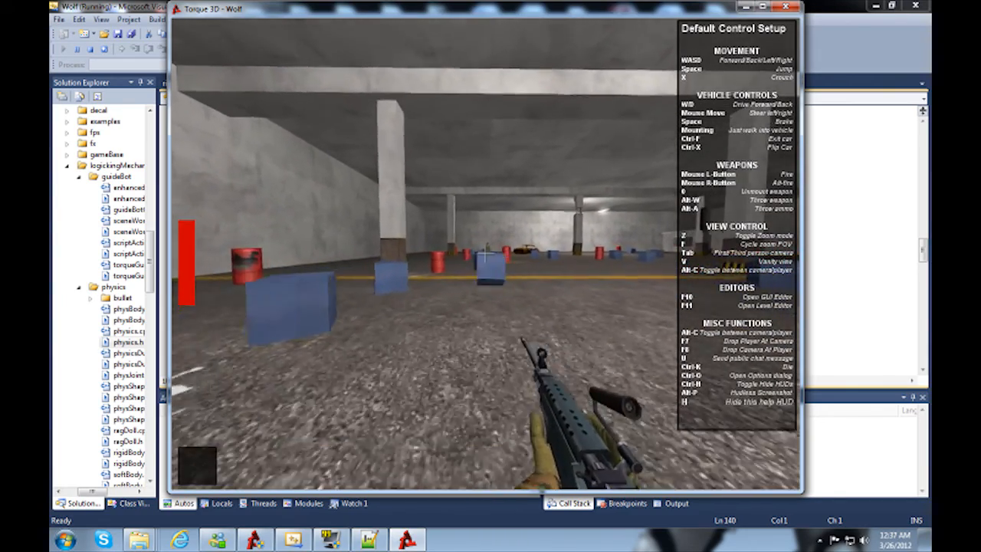
Step: Move the player back and forth among the blue blocks near the soldier to test movement and physics objects
key("w")
key("s")
key("w")
key("s")
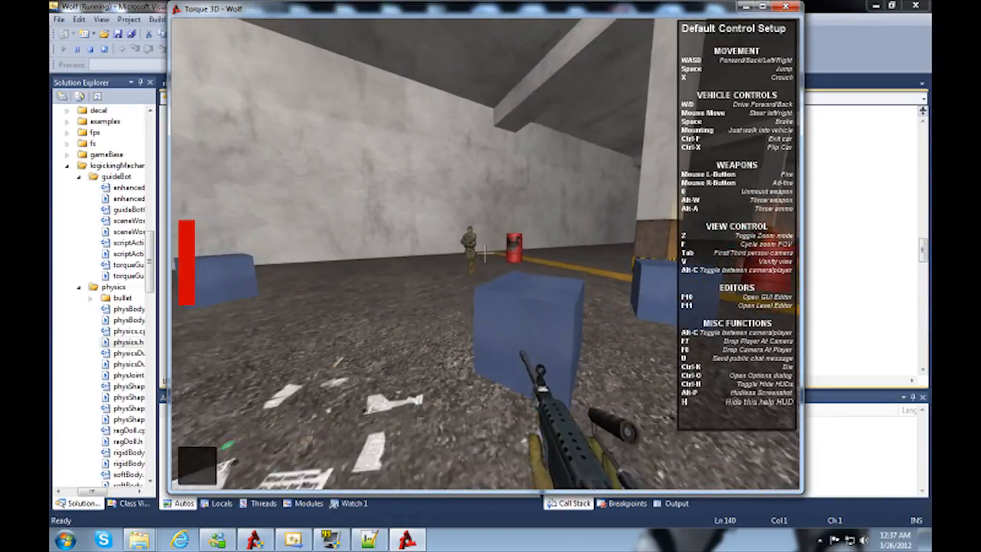
key("s")
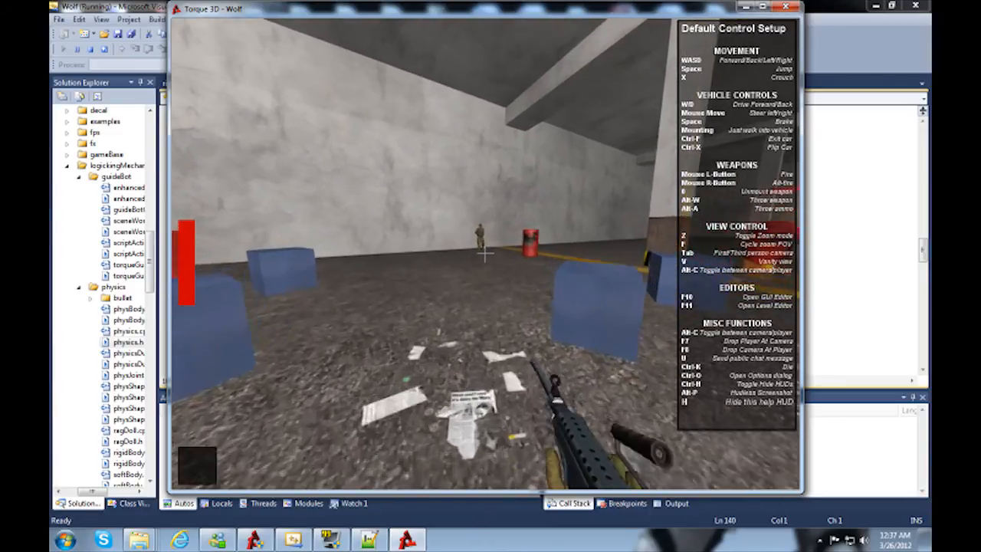
key("w")
key("s")
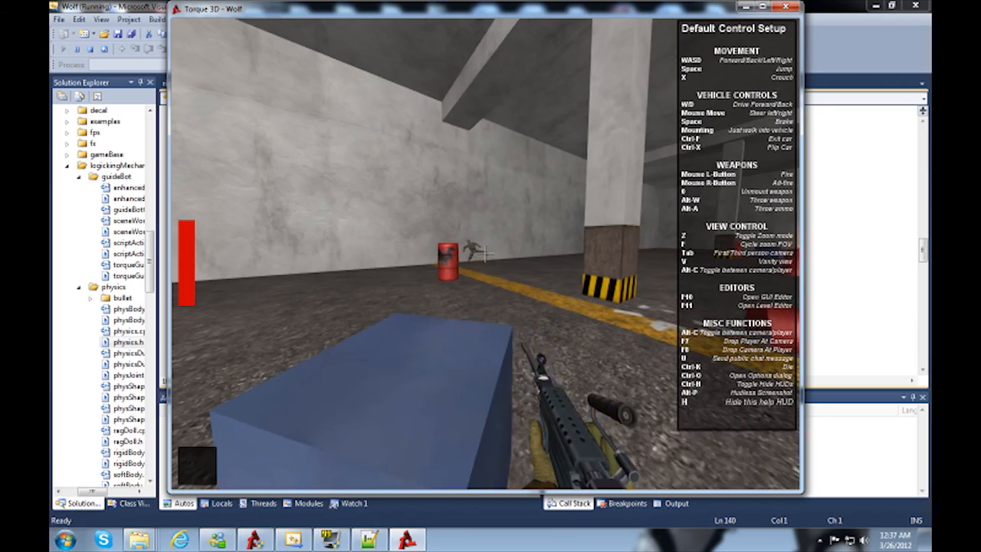
key("w")
key("s")
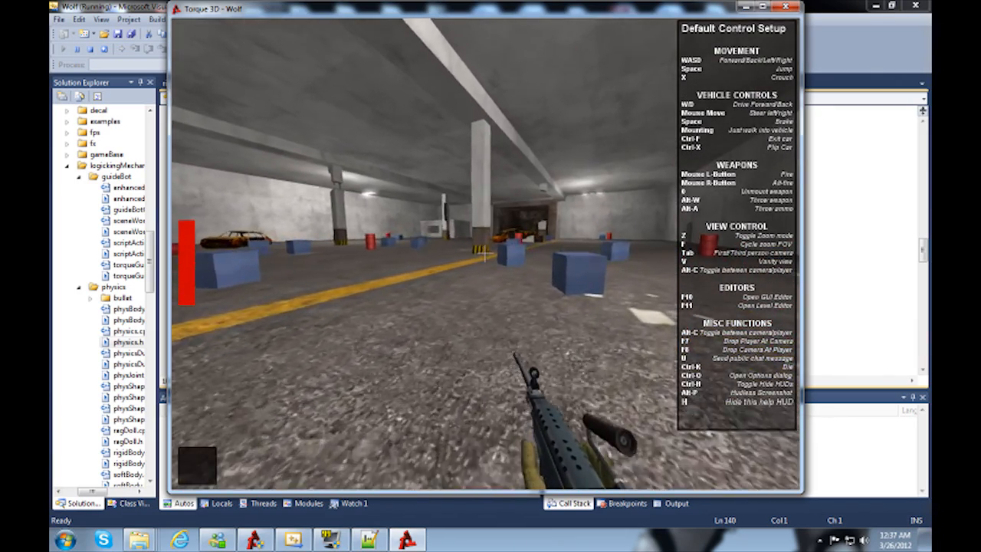
key("d")
key("w")
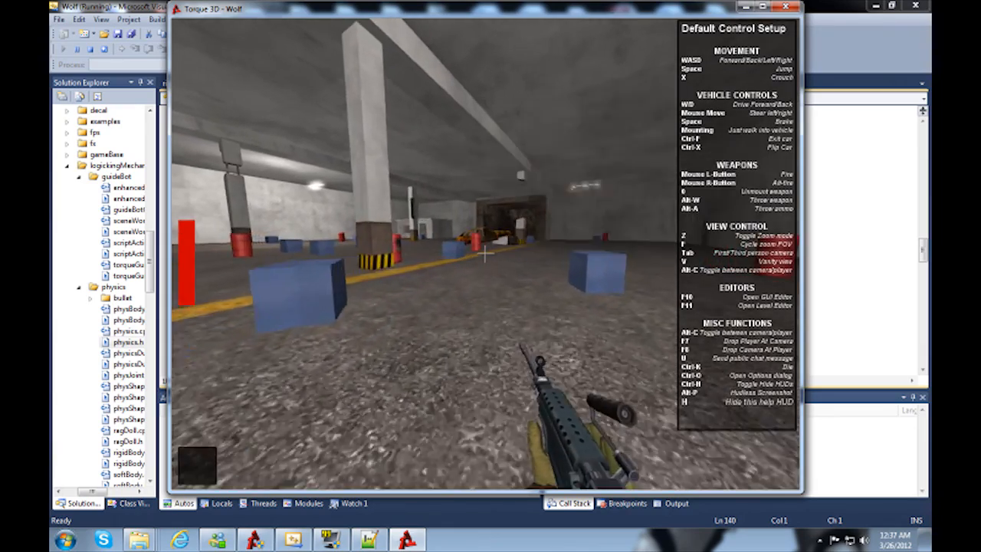
Step: Test the first-person and third-person camera toggle while running forward along the yellow line in the garage
key("Tab")
key("Tab")
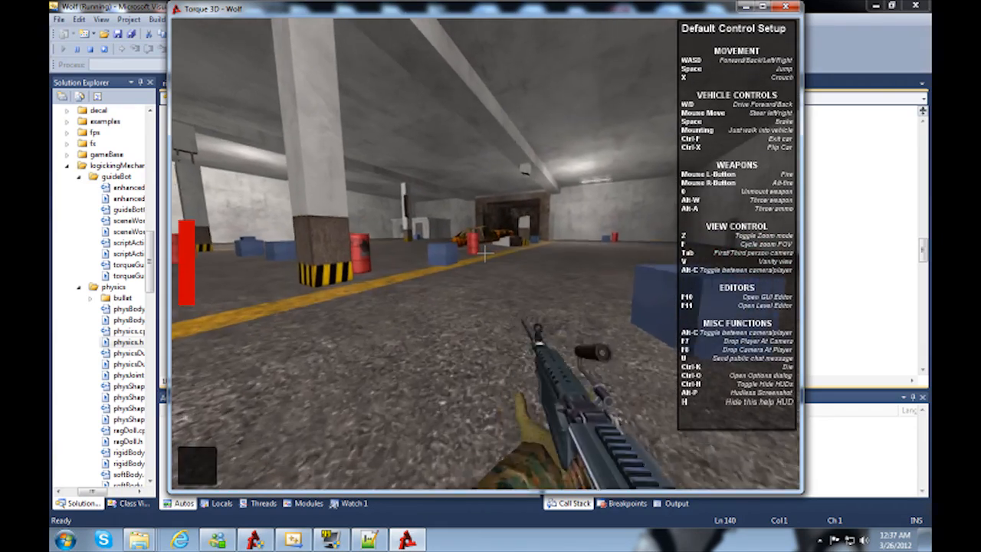
key("w")
key("Tab")
key("Tab")
key("Tab")
key("w")
key("w")
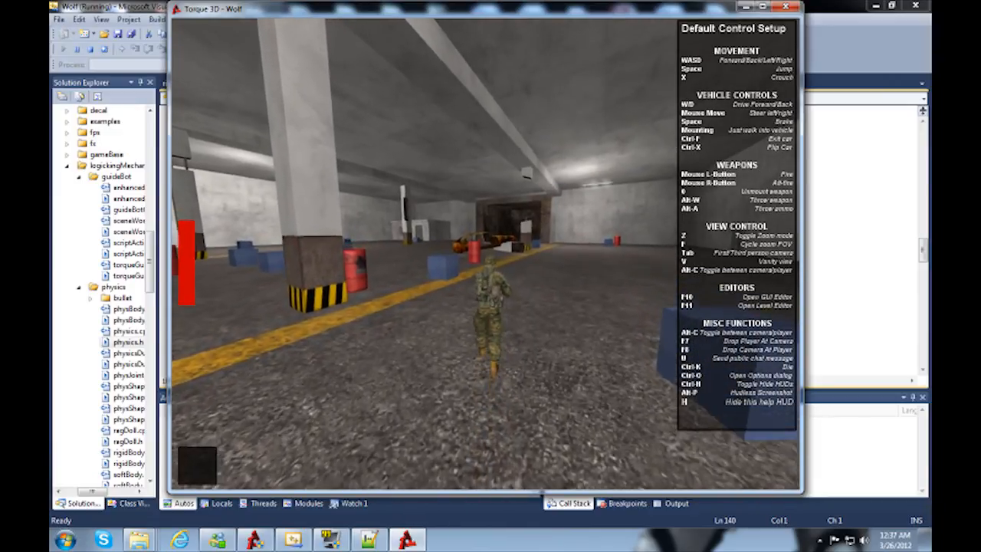
key("Tab")
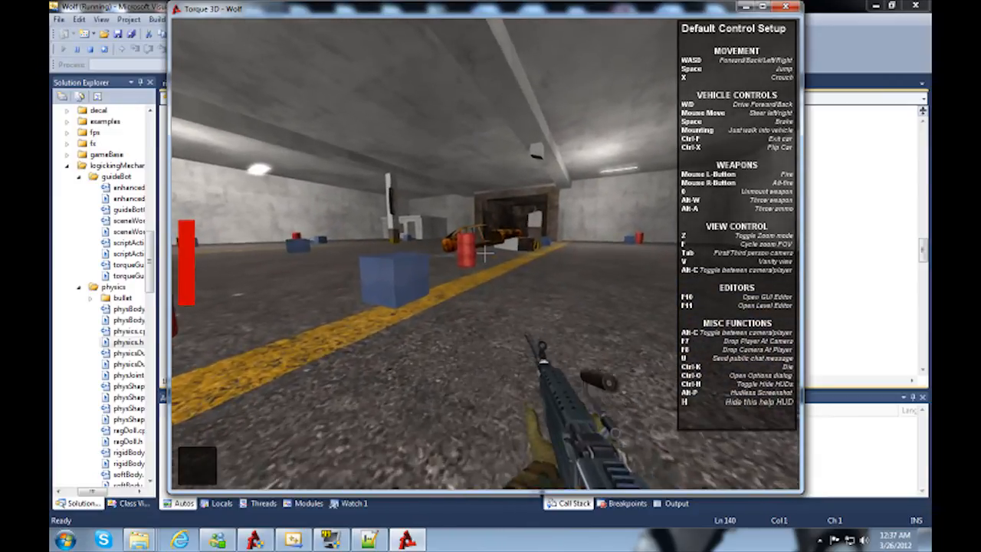
key("Tab")
Step: Test the player's crouch action by repeatedly lowering and raising the soldier in third-person view
key("x")
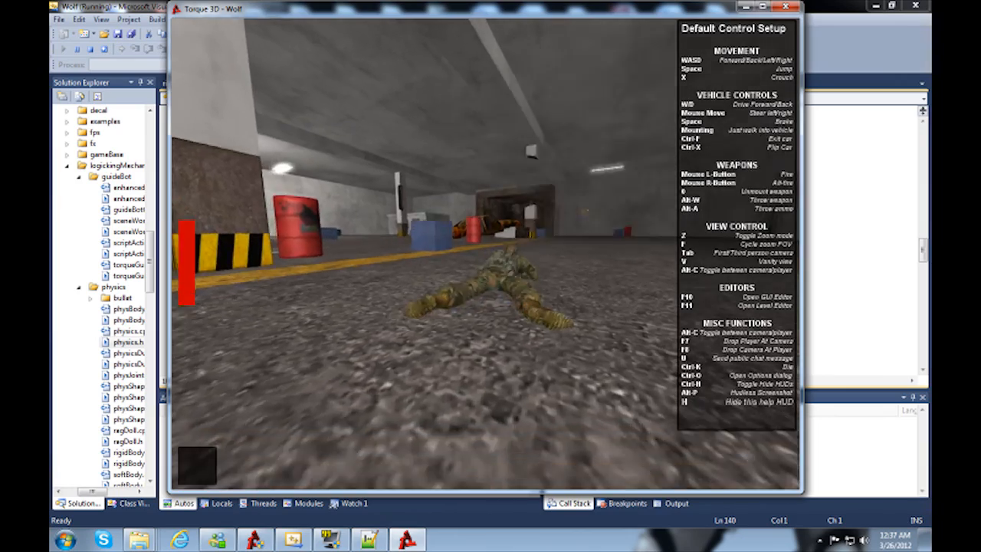
key("x")
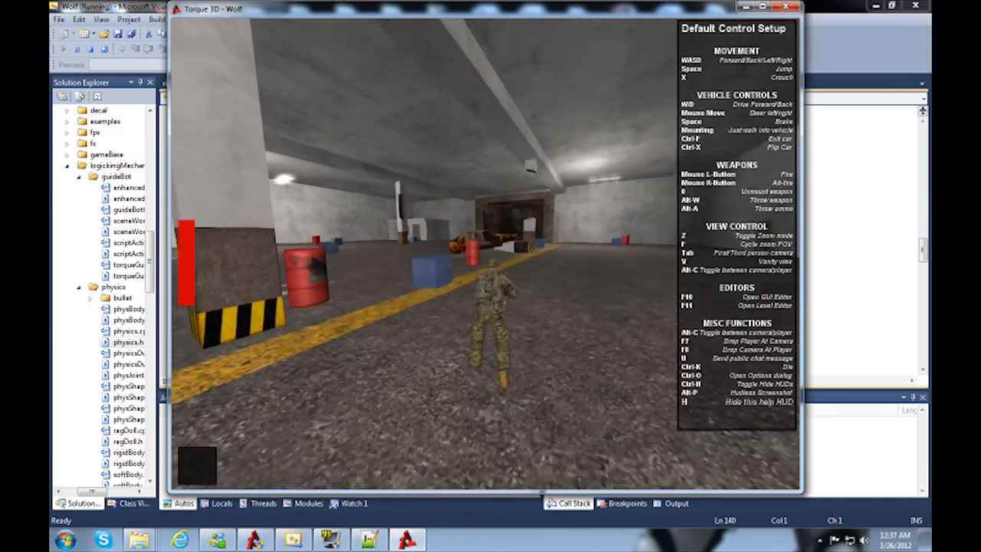
key("x")
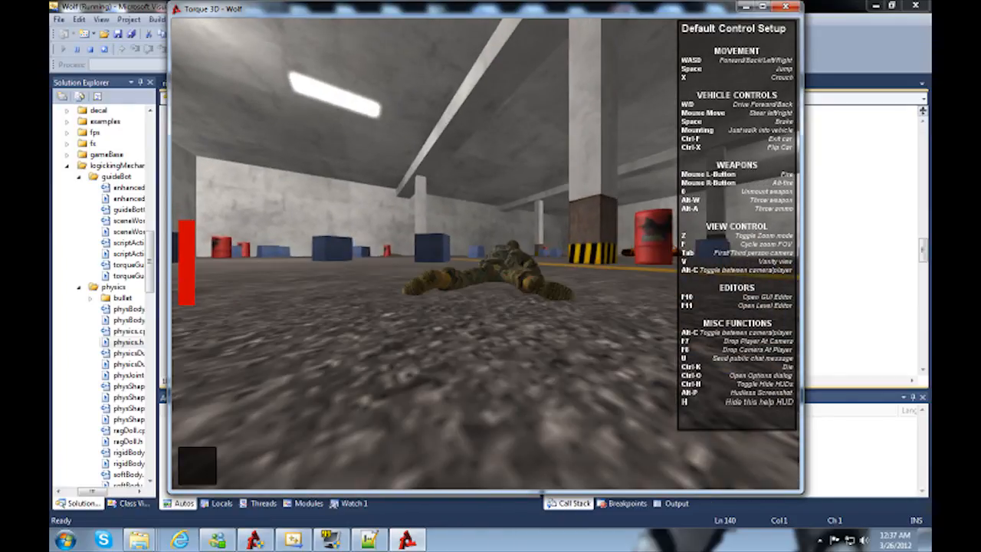
key("x")
key("x")
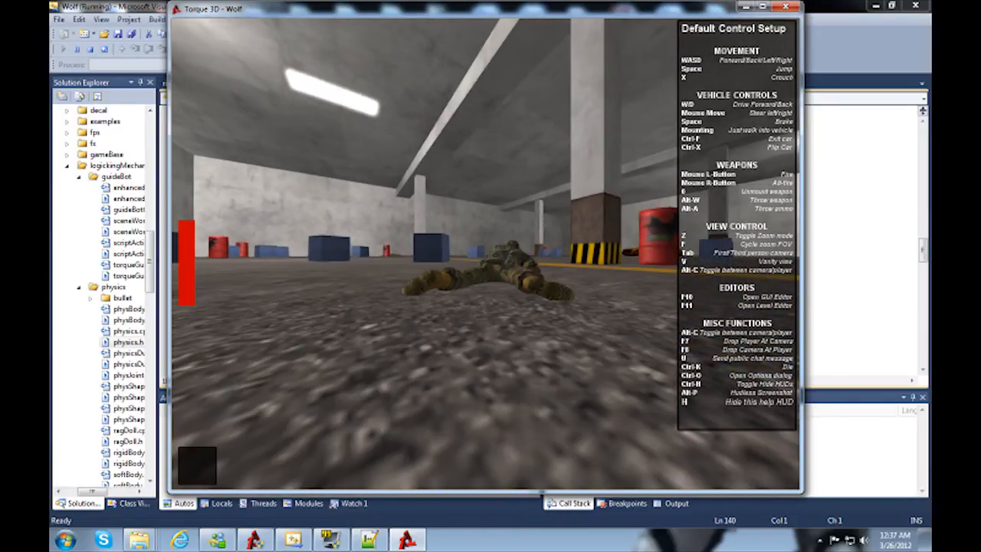
key("x")
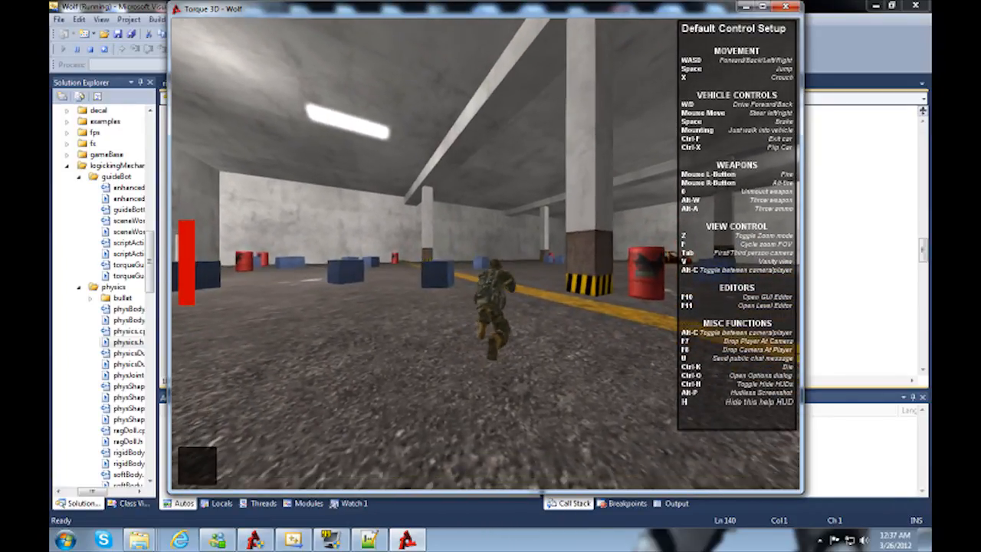
key("x")
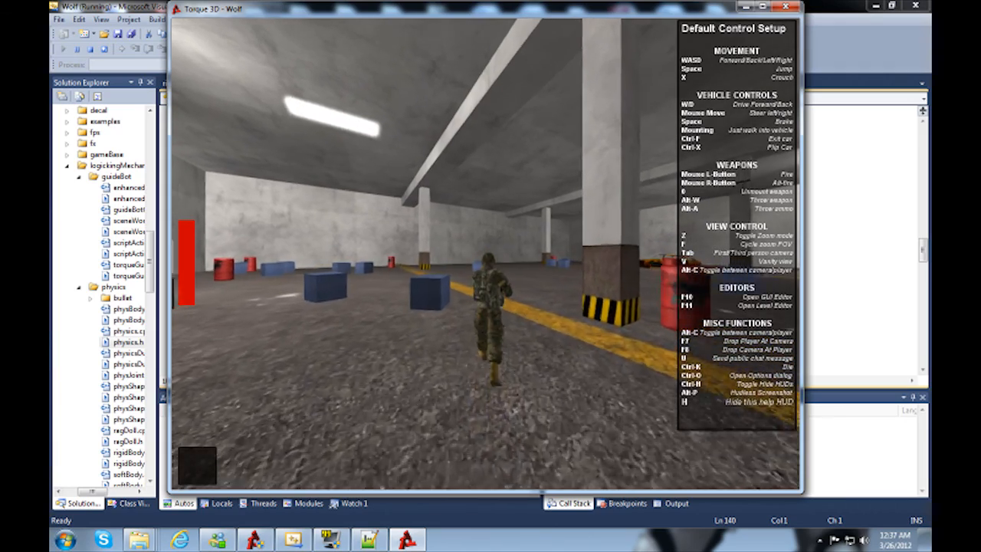
Step: Return to first-person view and walk across the garage past the wrecked cars, barrels and blocks
key("Tab")
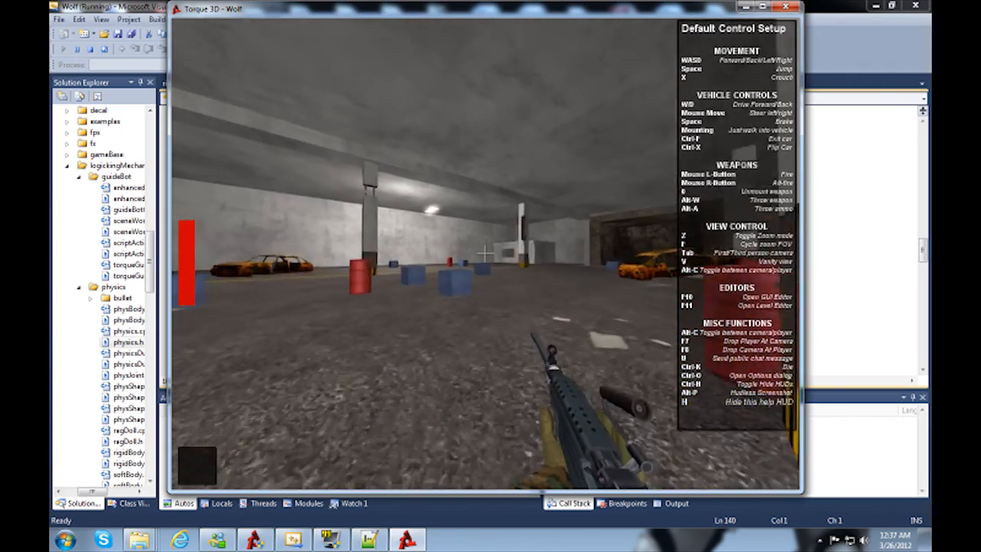
key("w")
key("w")
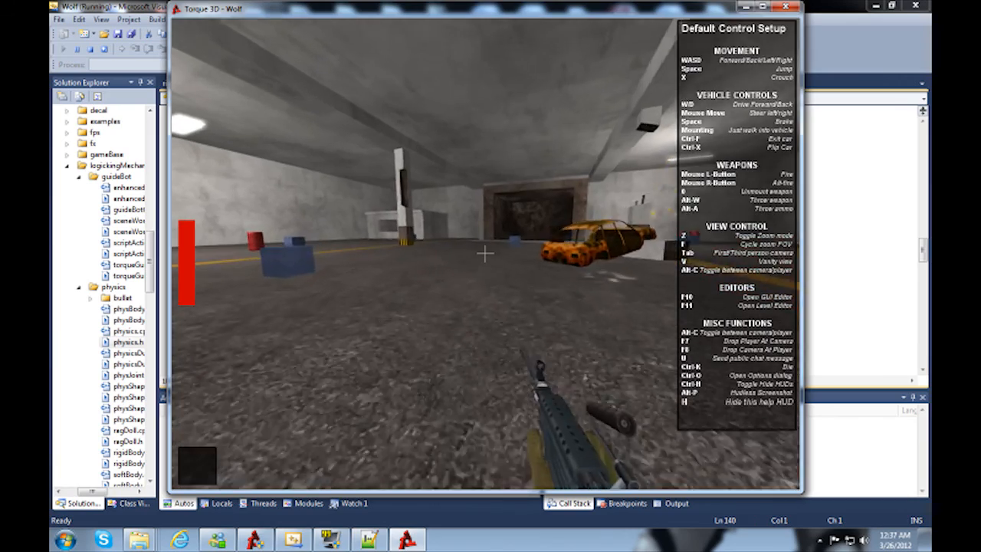
key("w")
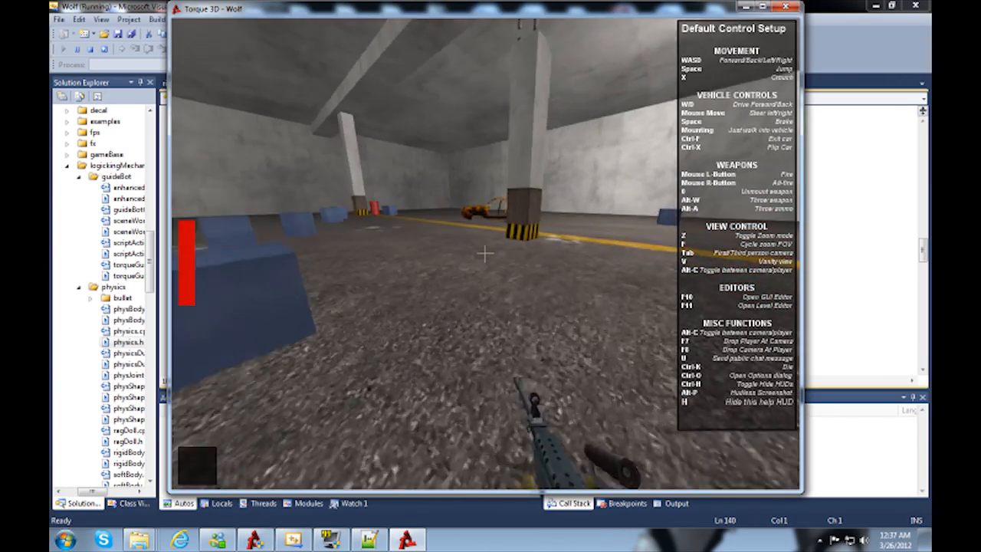
key("w")
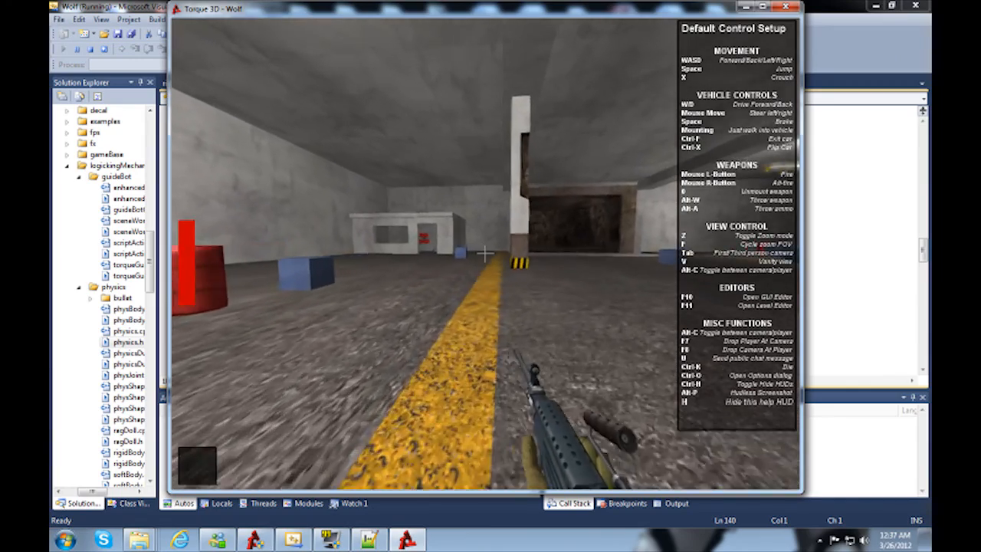
key("w")
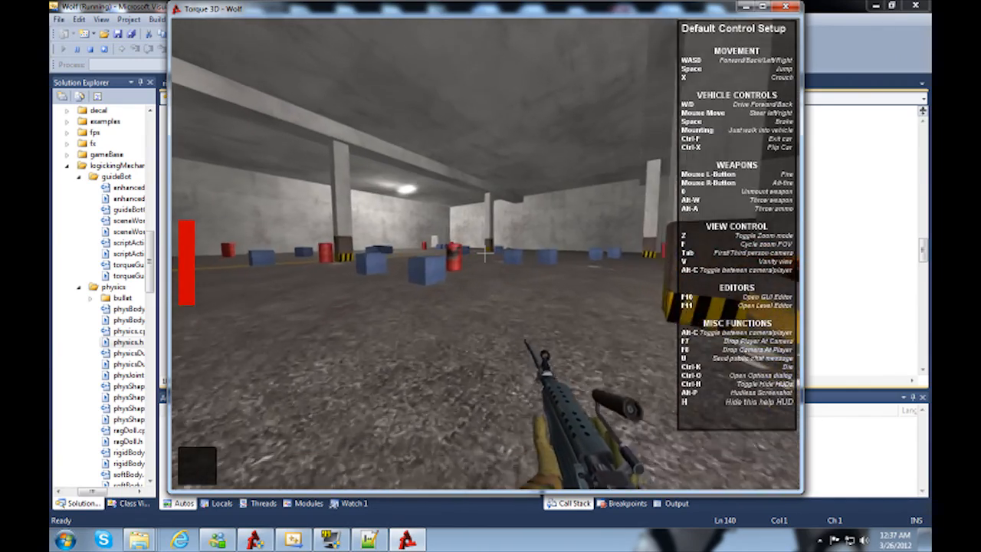
key("w")
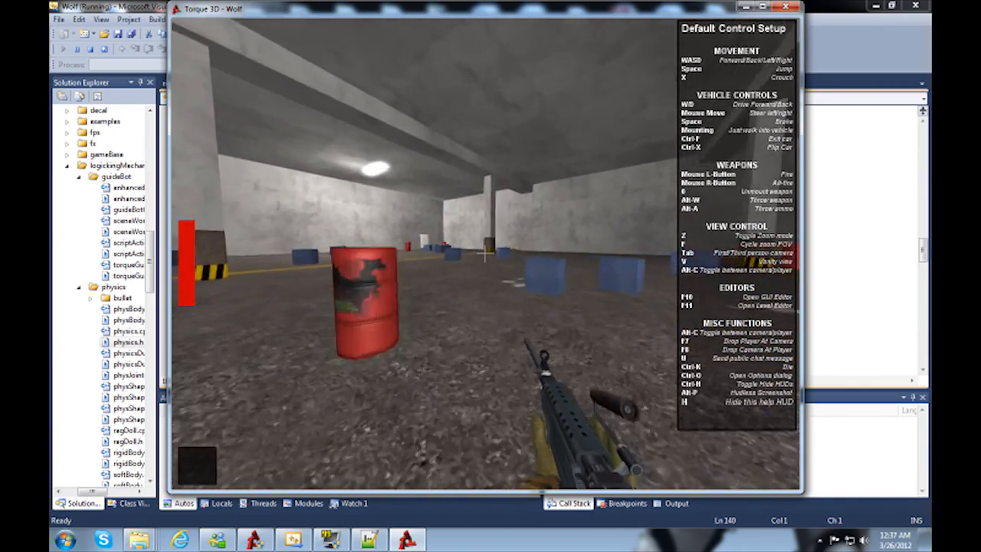
key("w")
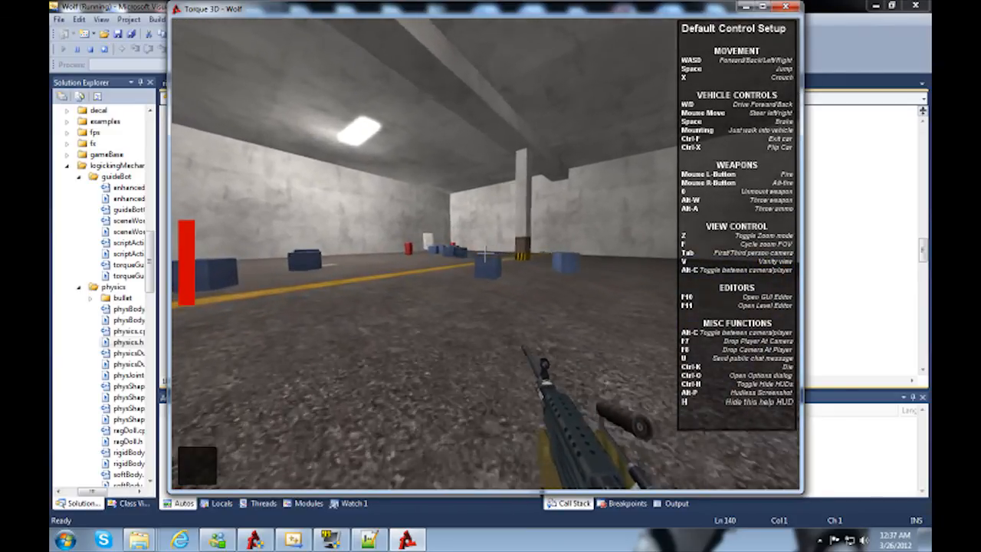
key("w")
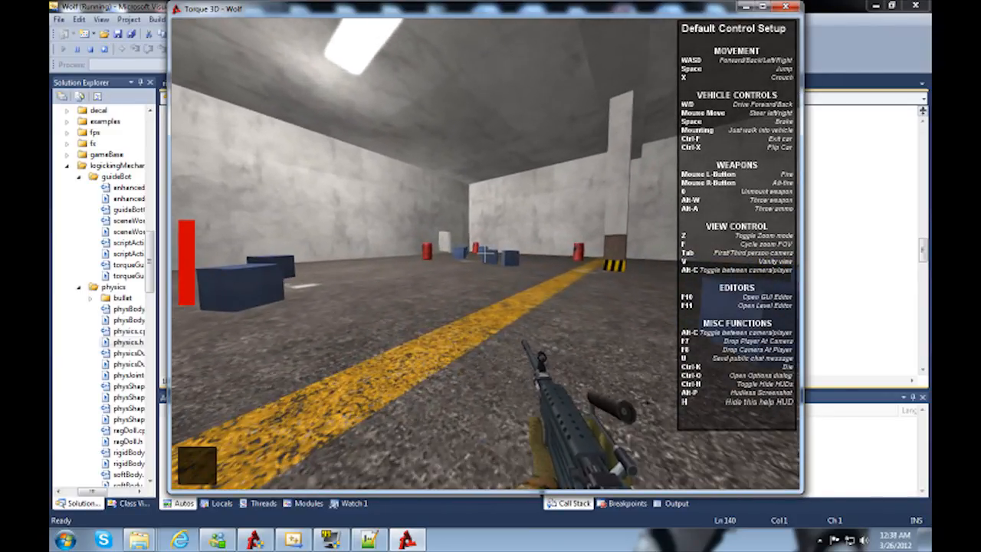
key("w")
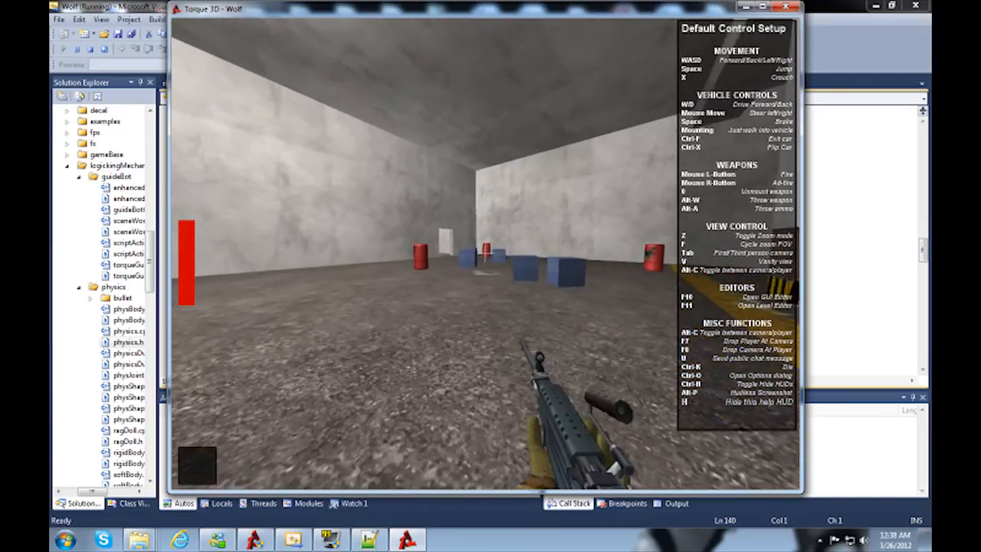
key("w")
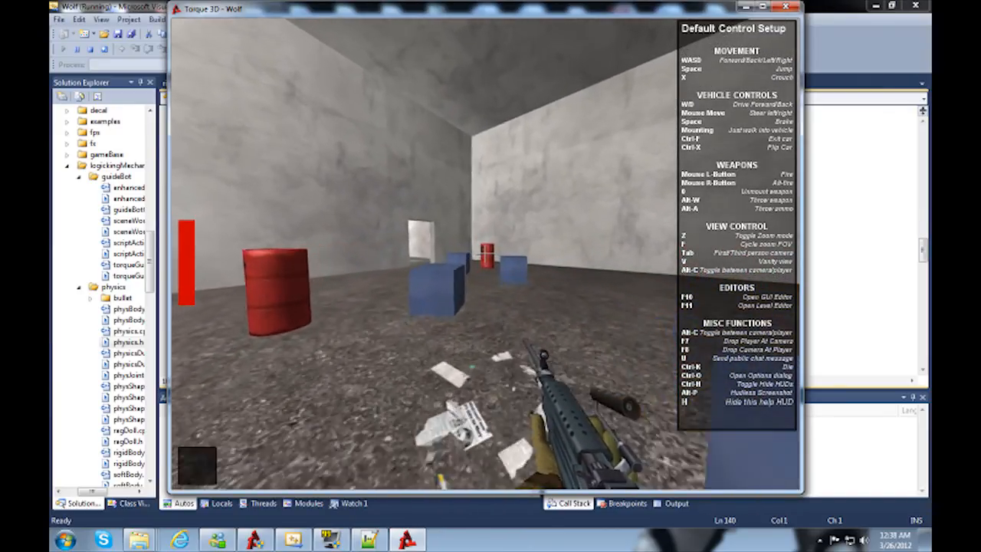